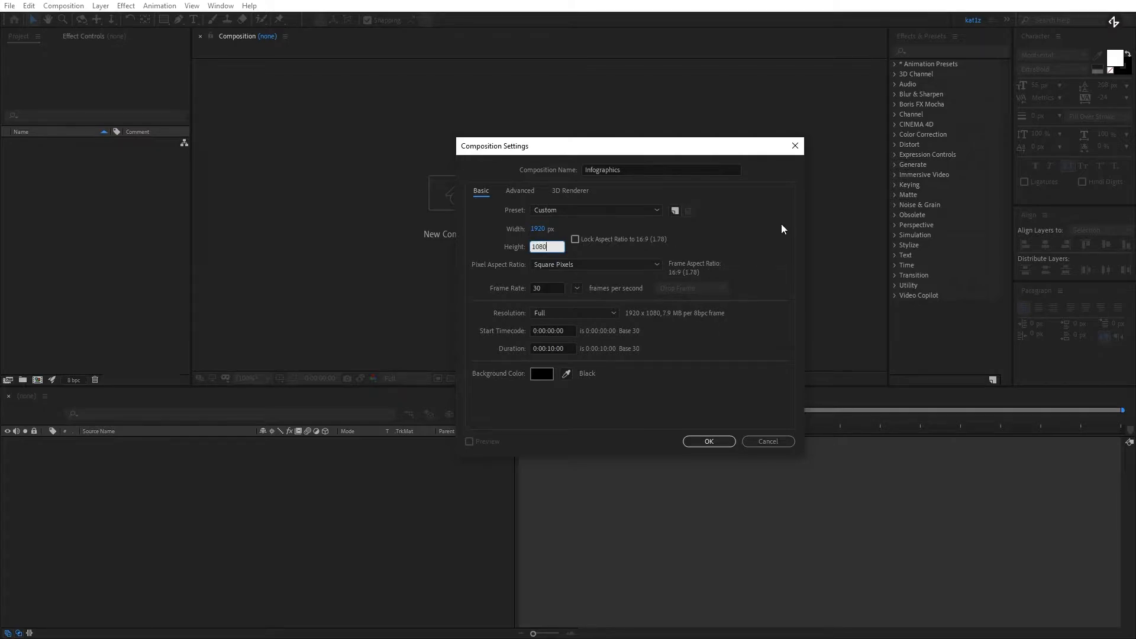
# Create the Infographics composition at 1920 × 1080 px and 30 fps, with a duration of 10 seconds.
pyautogui.click(551, 347)
pyautogui.click(678, 342)
pyautogui.click(707, 442)
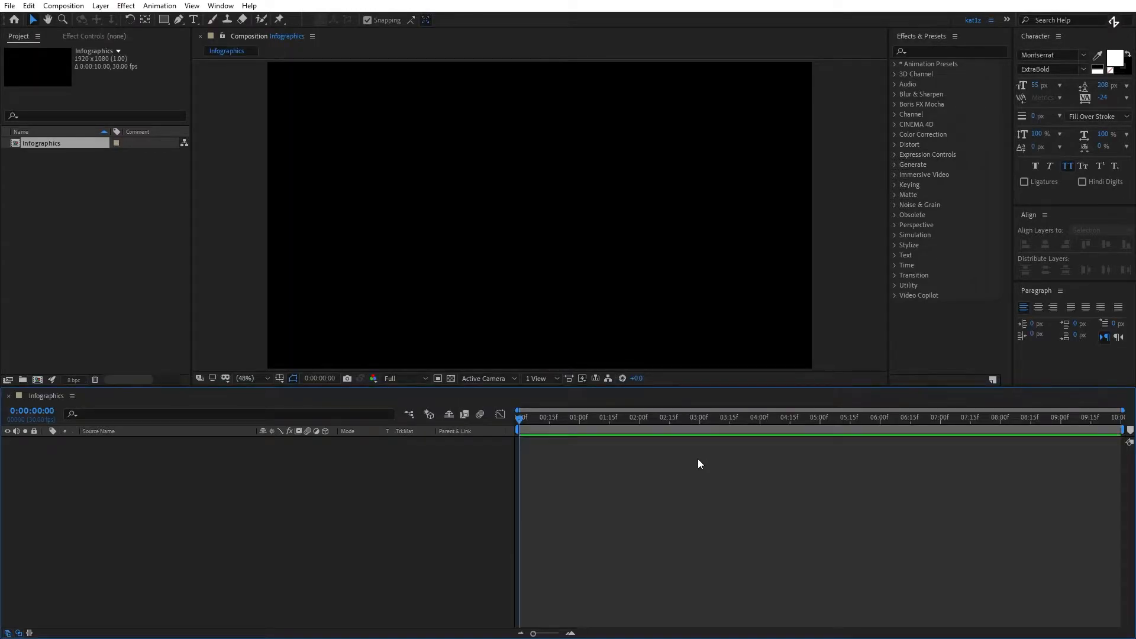
# Add a comp-size background solid with the colour 141414 and lock its layer.
pyautogui.rightClick(236, 459)
pyautogui.moveTo(258, 464)
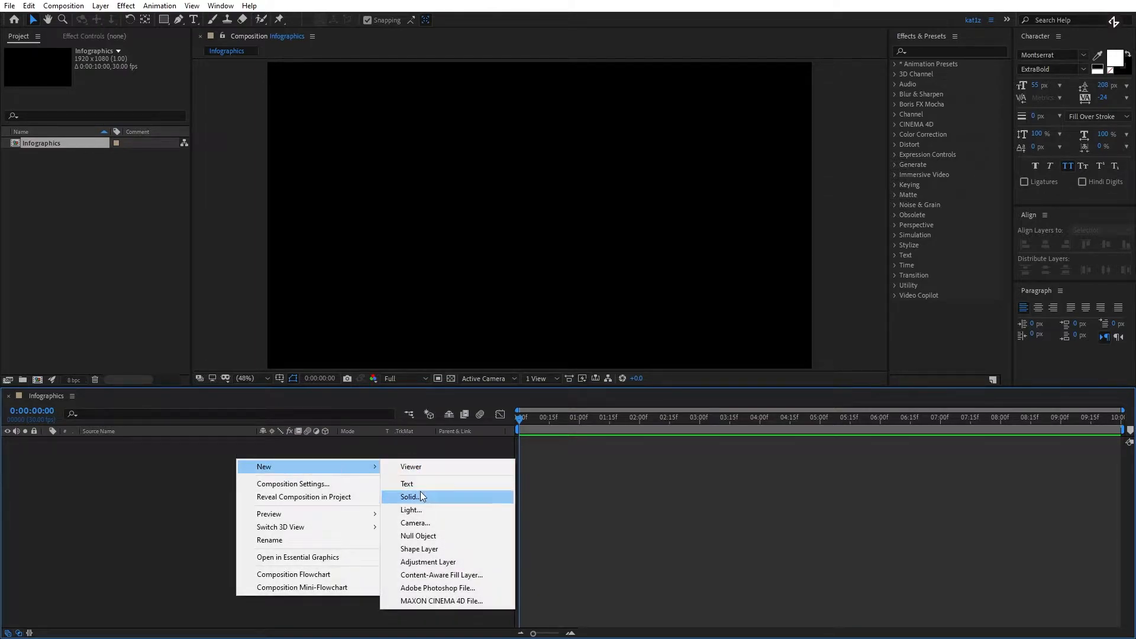
pyautogui.click(420, 497)
pyautogui.moveTo(410, 225); pyautogui.dragTo(455, 221)
pyautogui.click(435, 414)
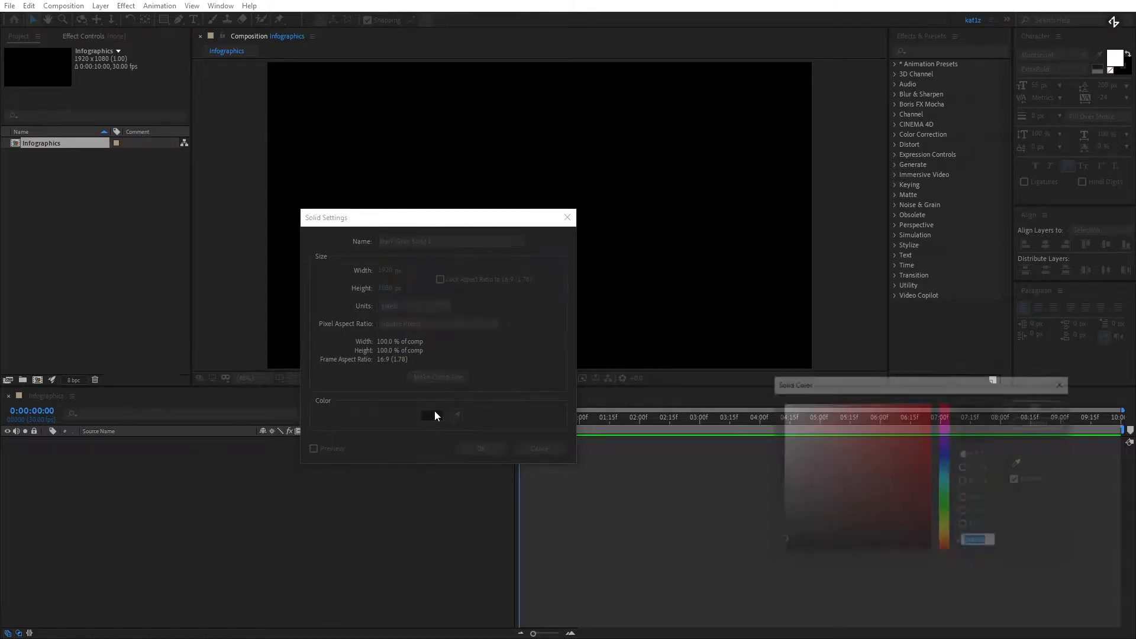
pyautogui.click(1034, 528)
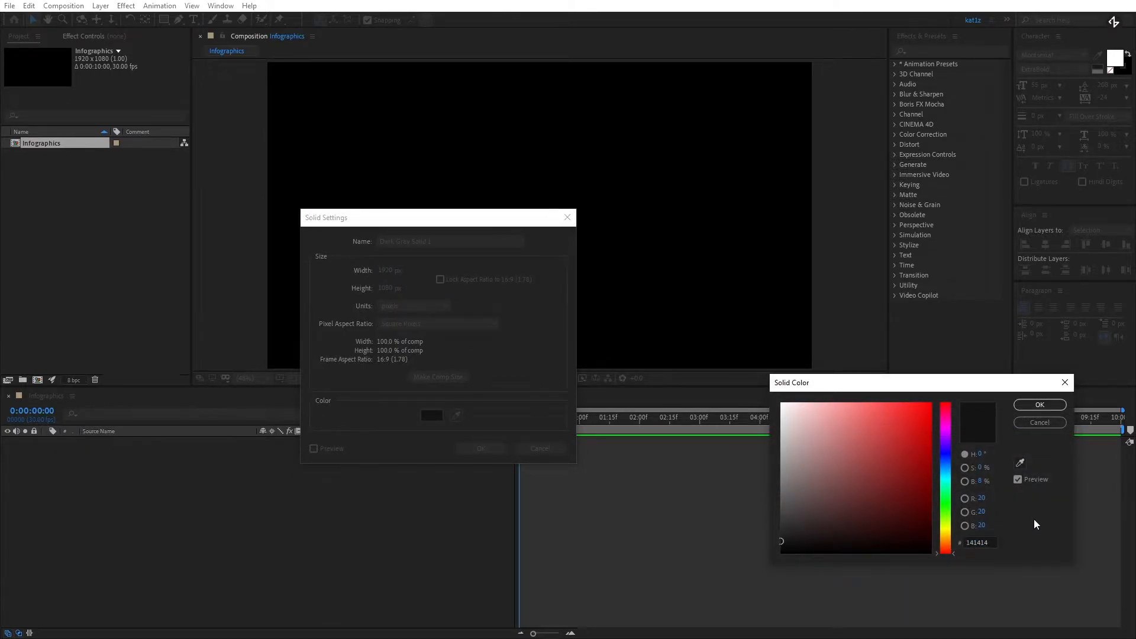
pyautogui.click(1019, 408)
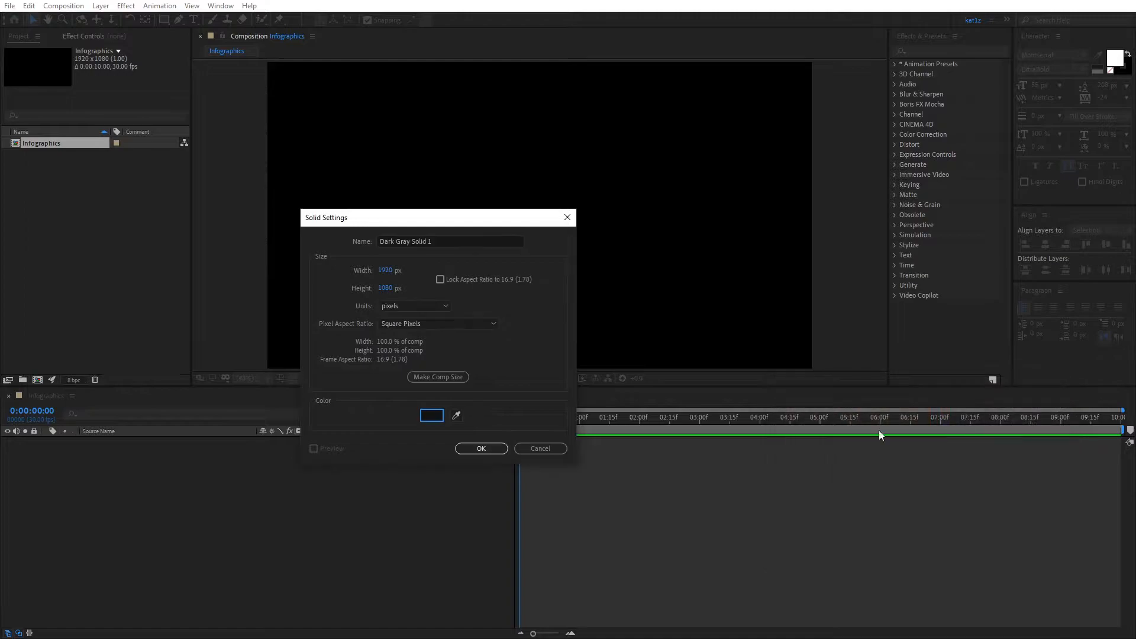
pyautogui.click(480, 447)
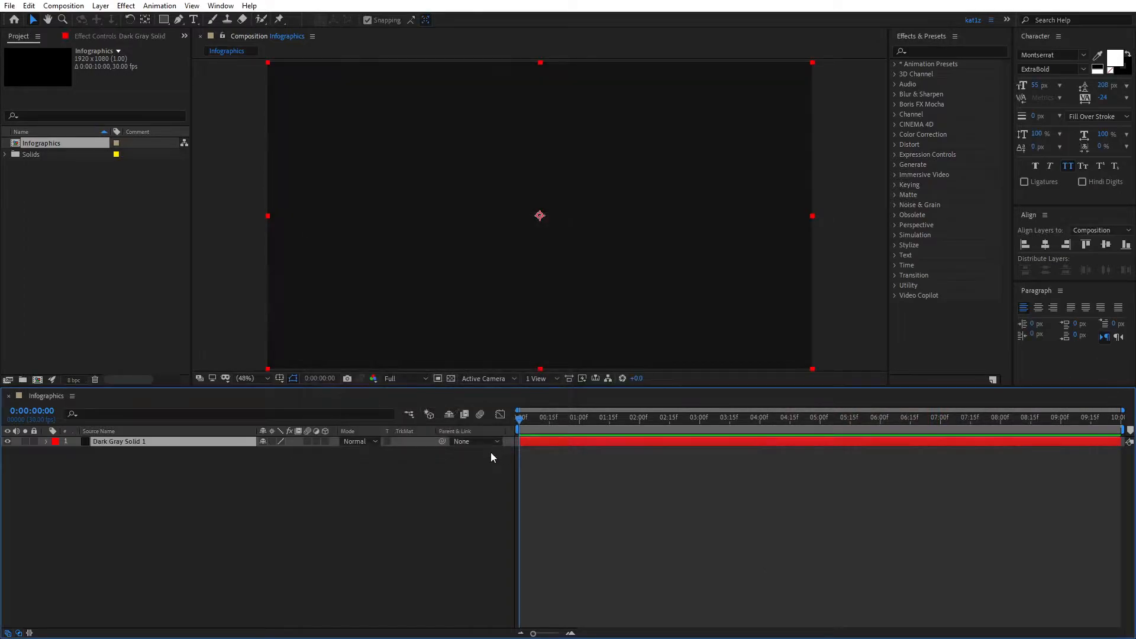
pyautogui.click(395, 496)
pyautogui.click(34, 442)
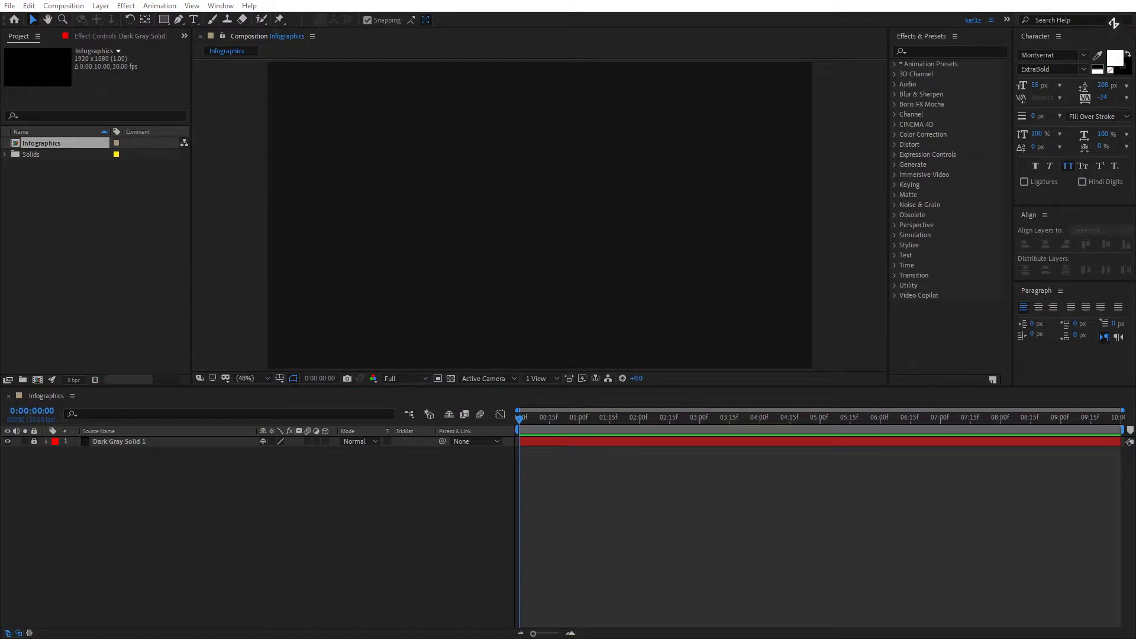
# Import Colors.png into the project and place it above the dark gray solid in the Infographics composition.
pyautogui.moveTo(595, 521); pyautogui.dragTo(117, 313)
pyautogui.moveTo(51, 145); pyautogui.dragTo(87, 440)
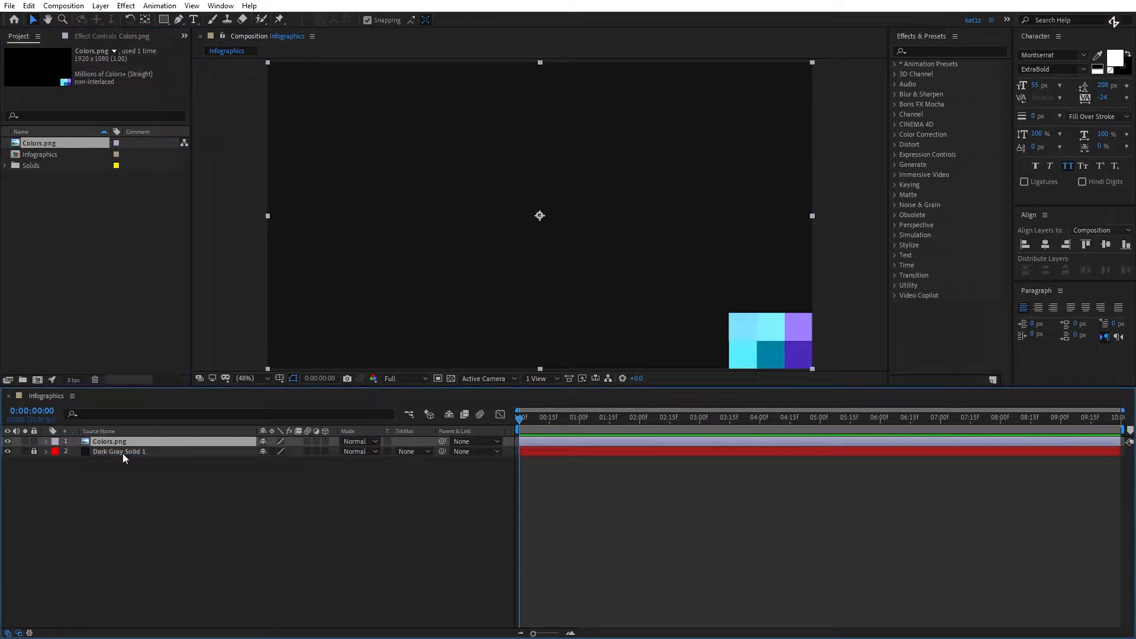
pyautogui.click(317, 513)
# Lock the Colors.png layer and hide it from the timeline as a shy layer.
pyautogui.click(33, 442)
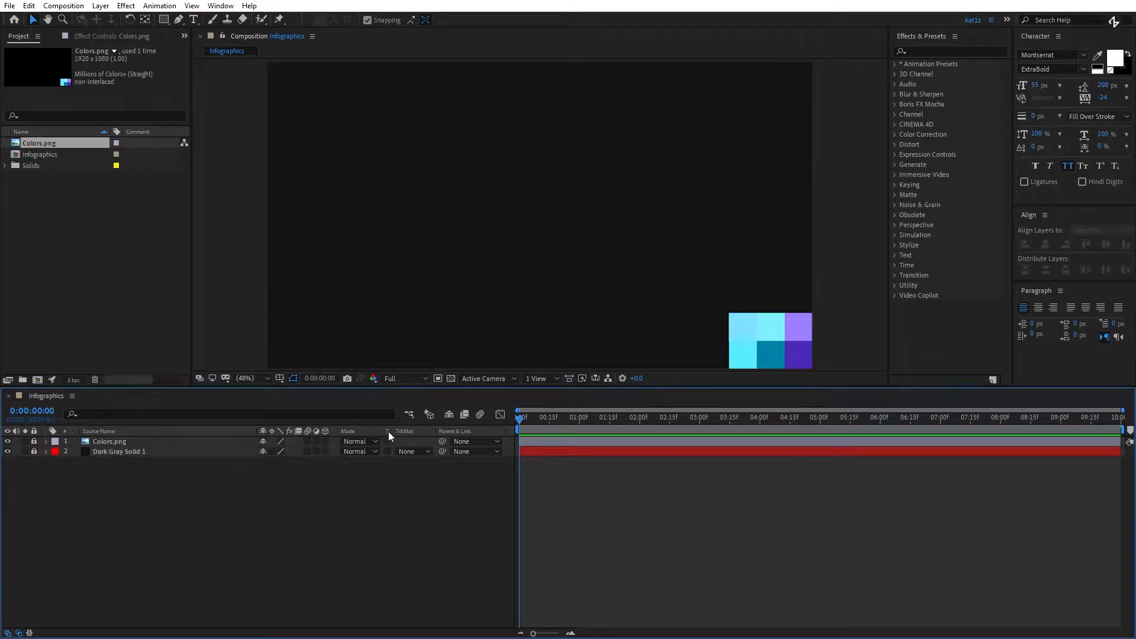
pyautogui.click(264, 442)
pyautogui.click(448, 414)
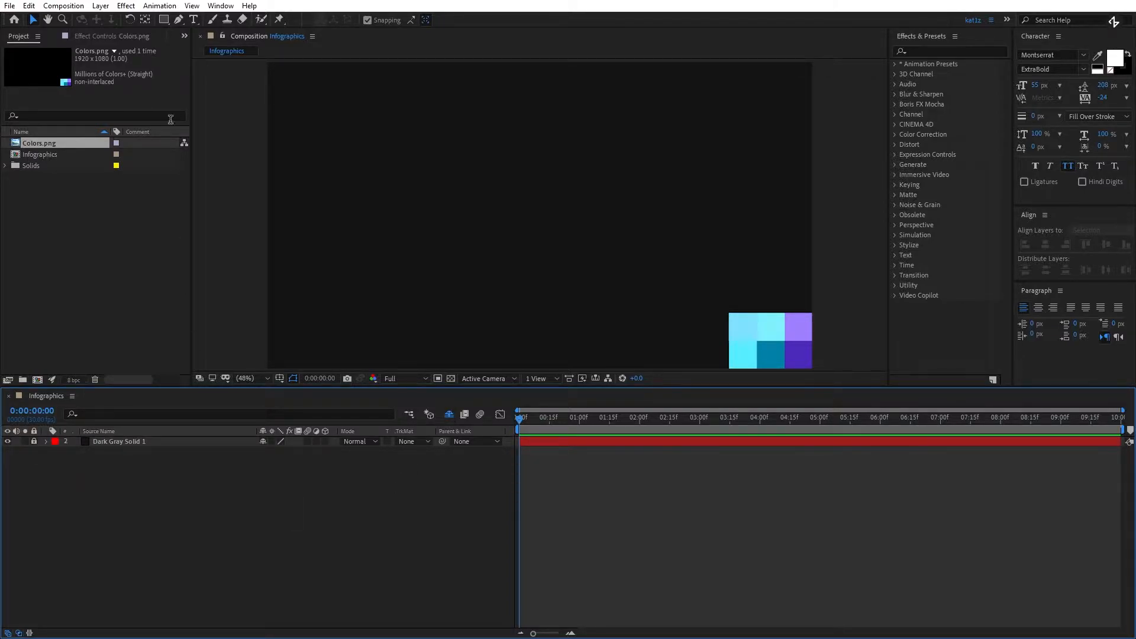
# Add a text layer reading "Average growth performance in 2021" near the upper edge of the composition.
pyautogui.click(194, 19)
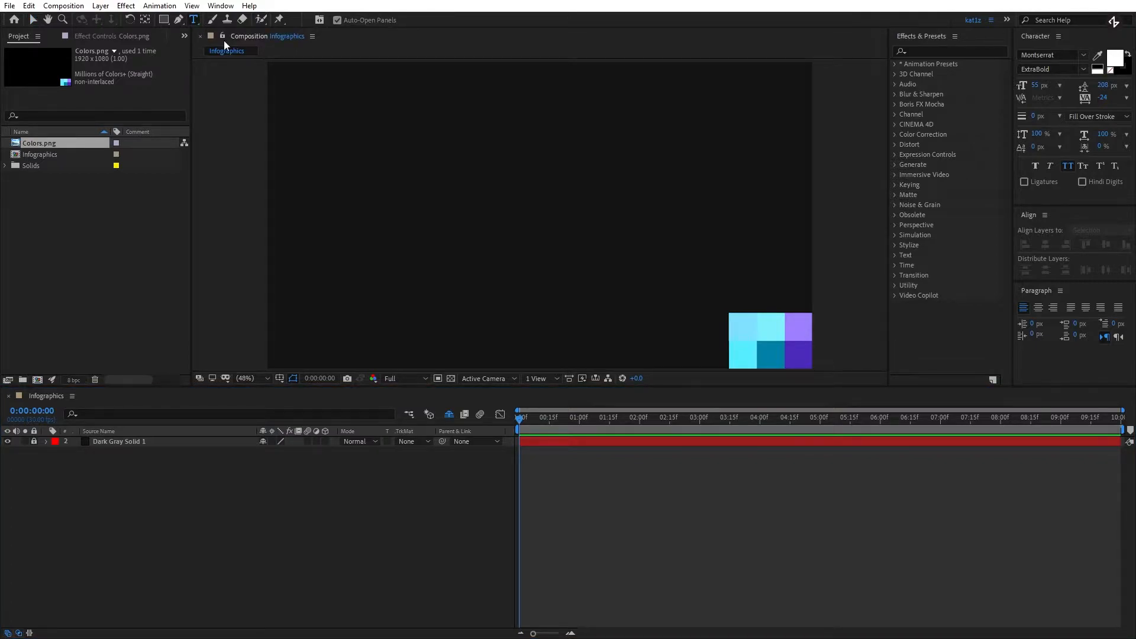
pyautogui.click(353, 86)
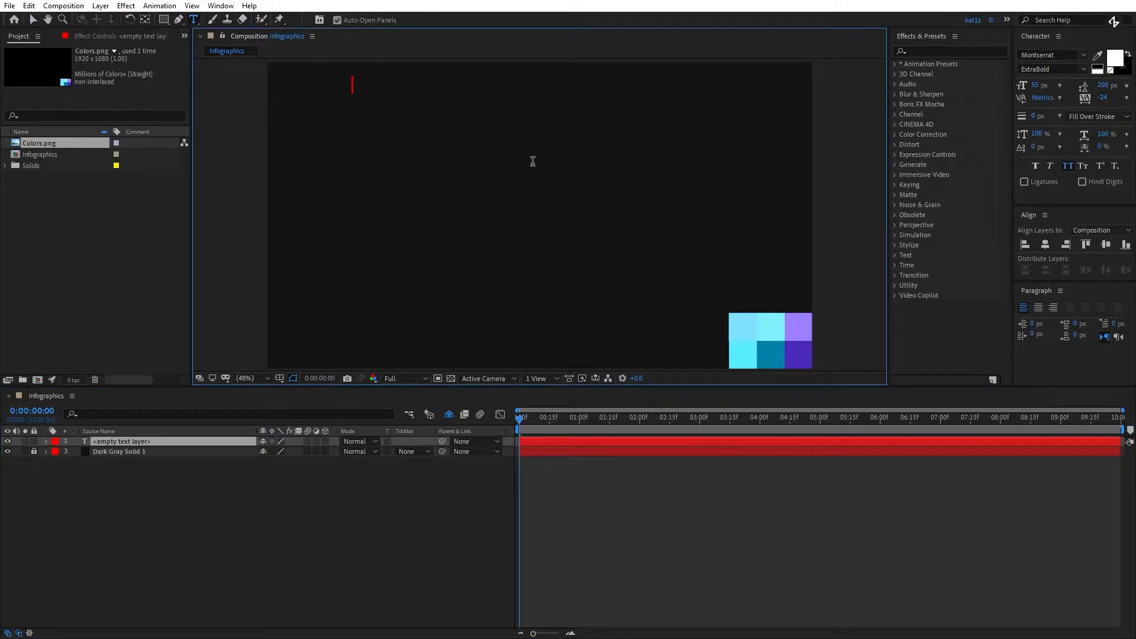
pyautogui.write('Average grow')
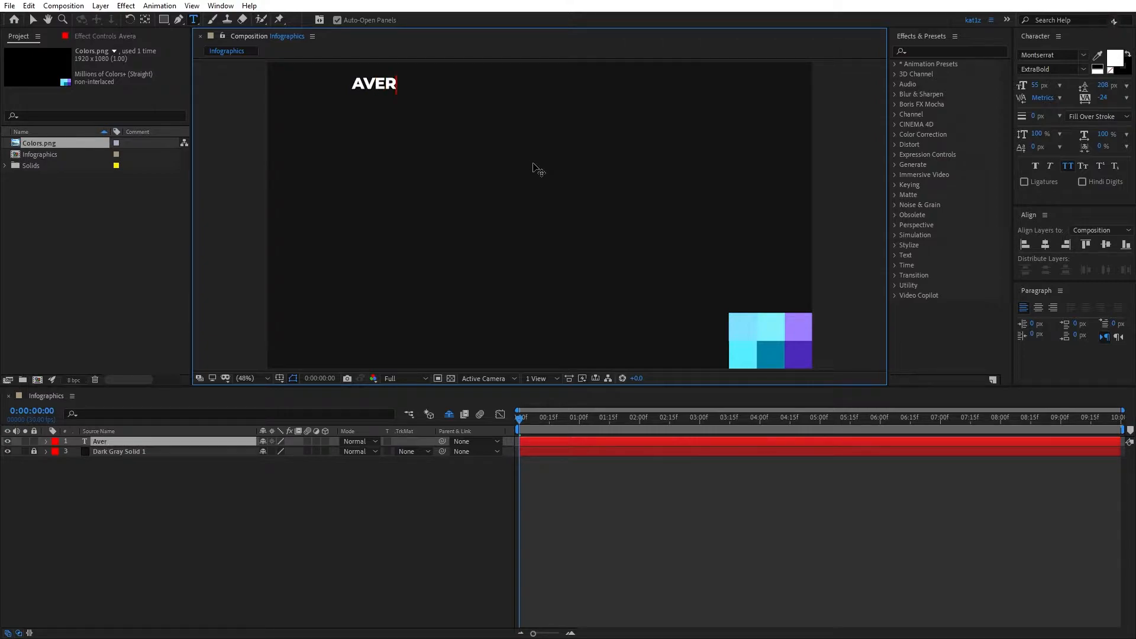
pyautogui.write('th performance in ')
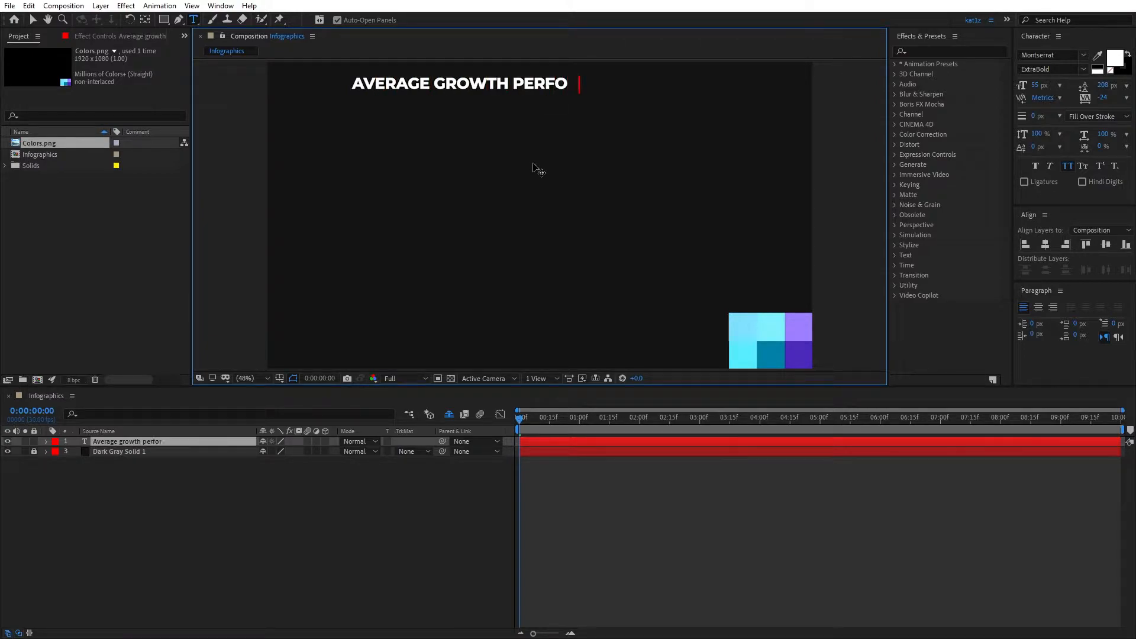
pyautogui.write('2021')
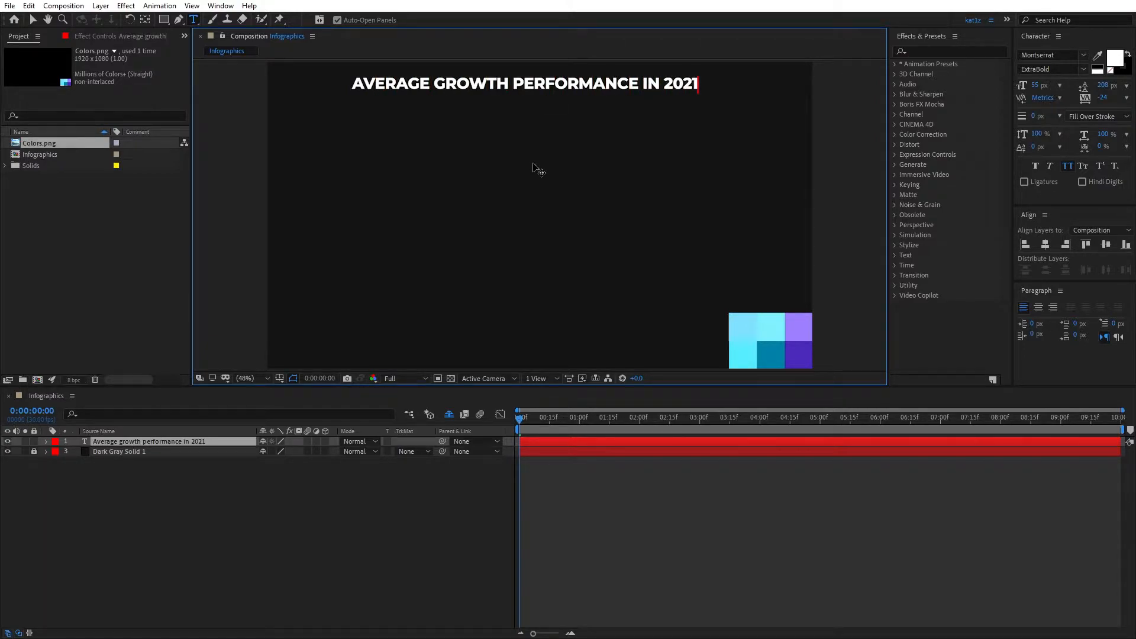
# Turn off All Caps for the whole title text and centre it horizontally in the composition.
pyautogui.hotkey('ctrl', 'a')
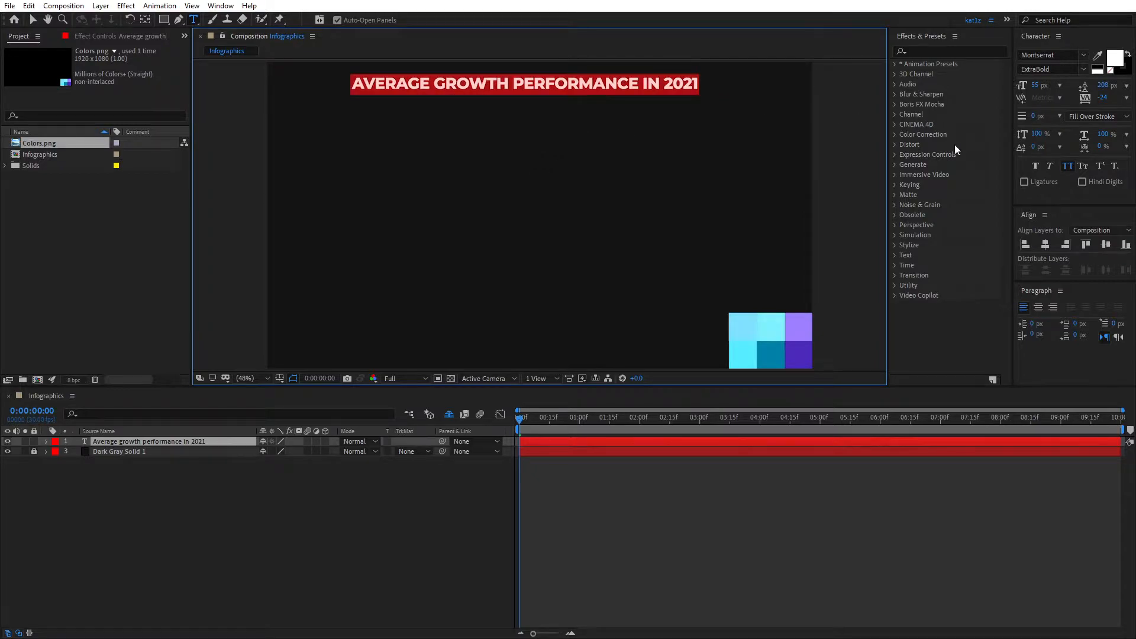
pyautogui.click(1067, 166)
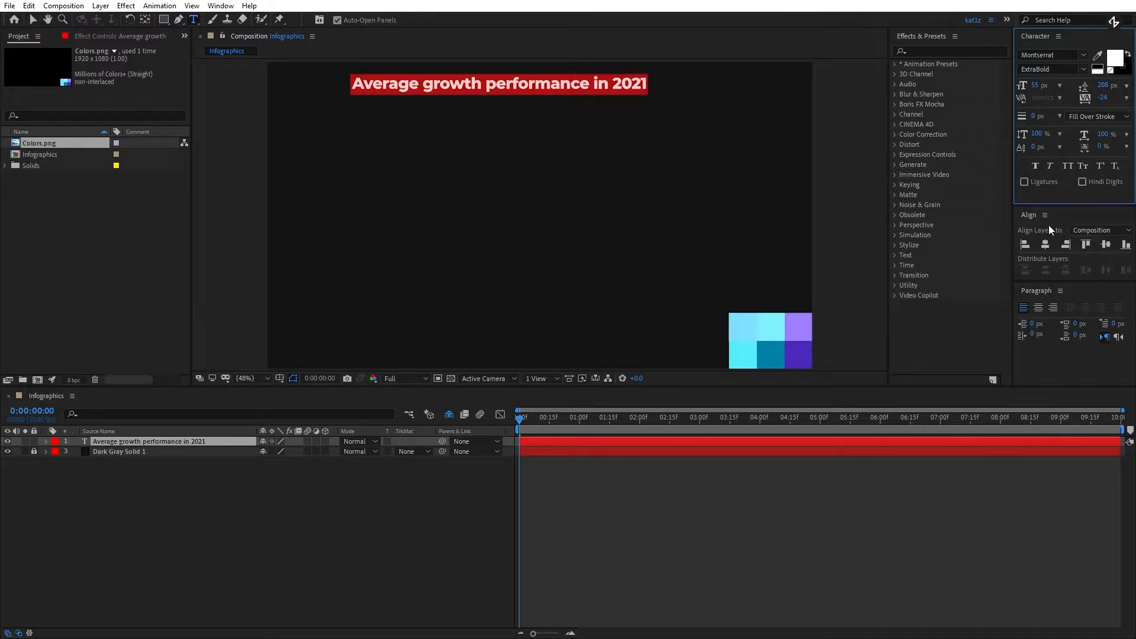
pyautogui.click(1047, 243)
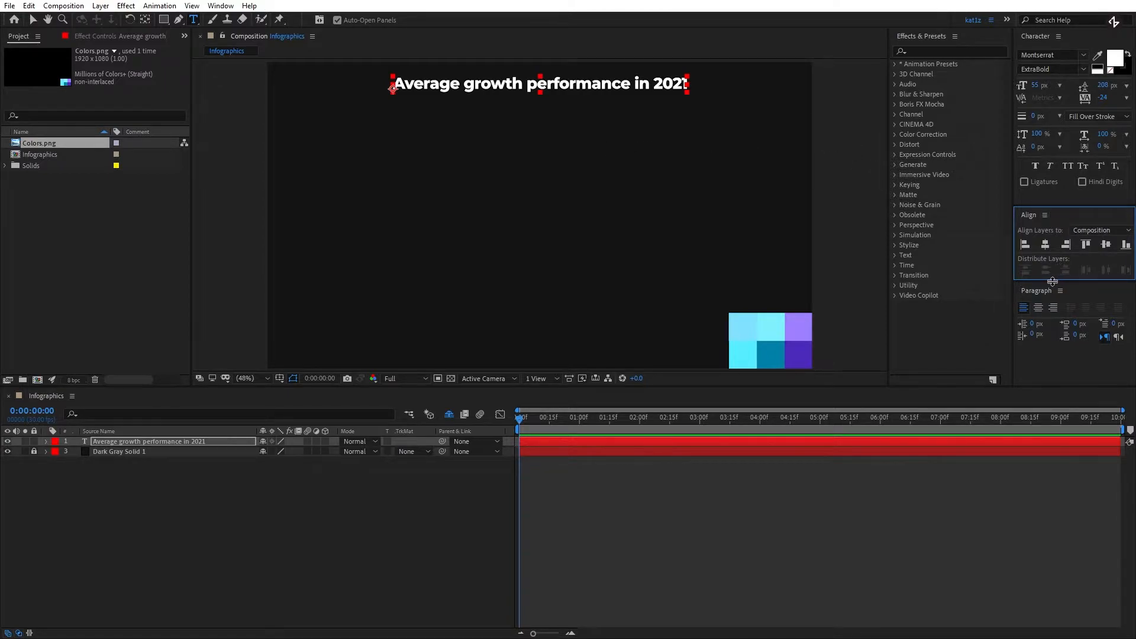
pyautogui.click(225, 8)
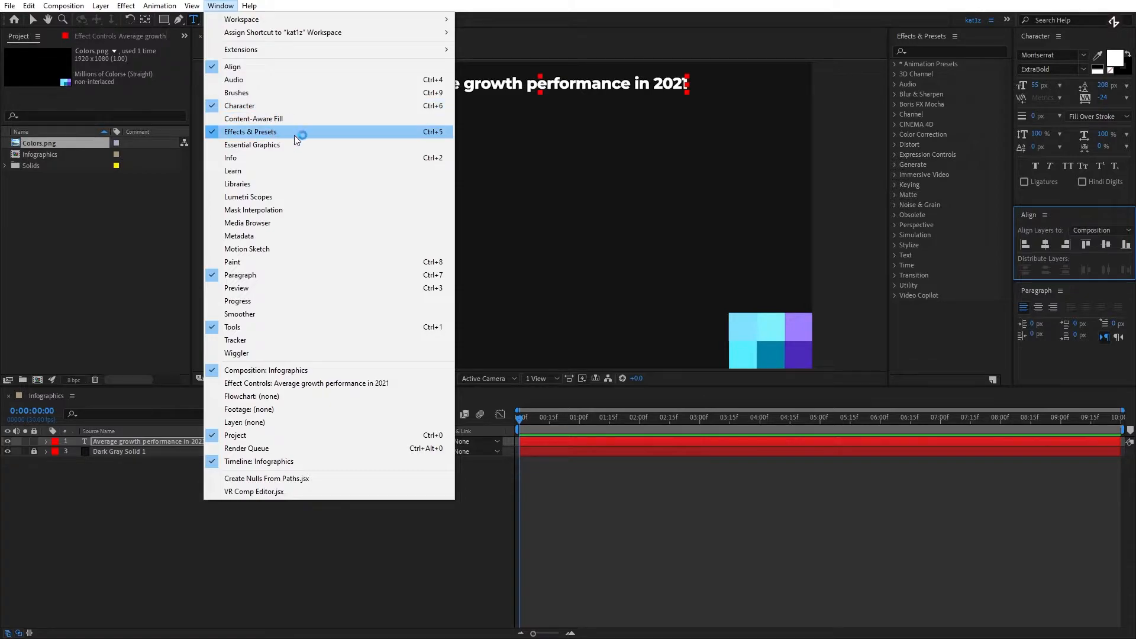
pyautogui.click(427, 523)
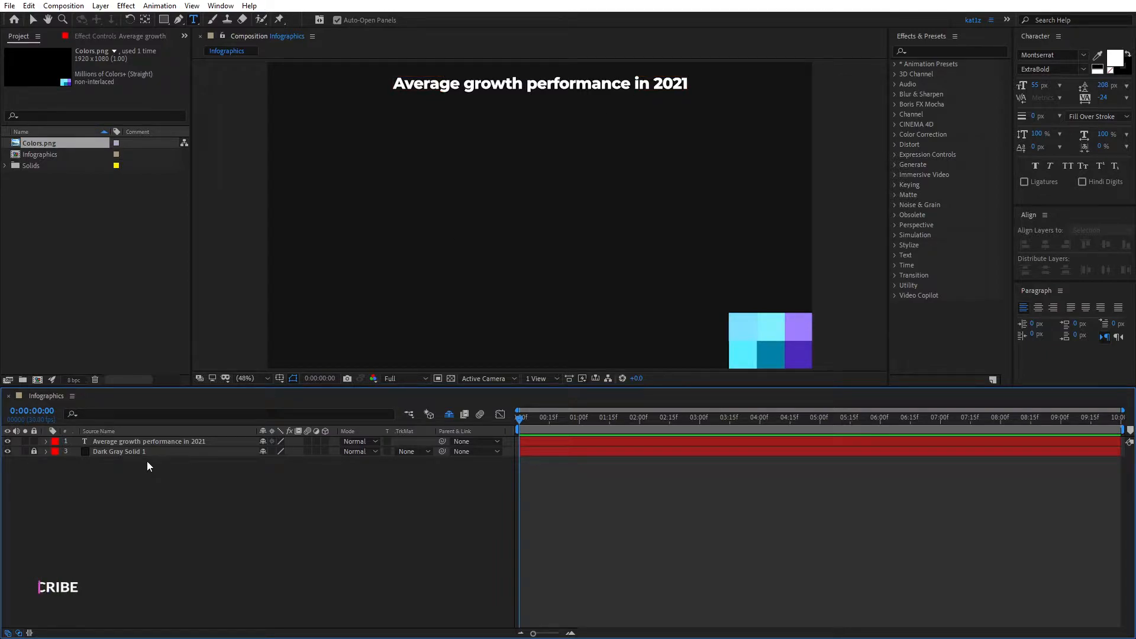
# Add a text animator with Opacity and Position properties to the title text layer.
pyautogui.click(67, 442)
pyautogui.click(45, 442)
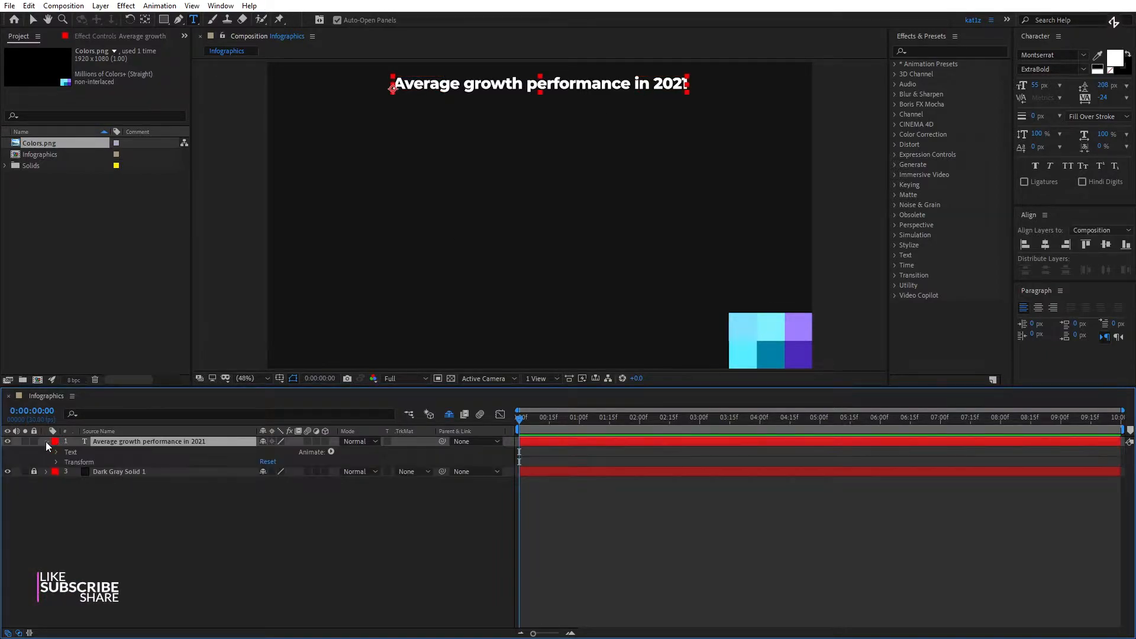
pyautogui.click(56, 453)
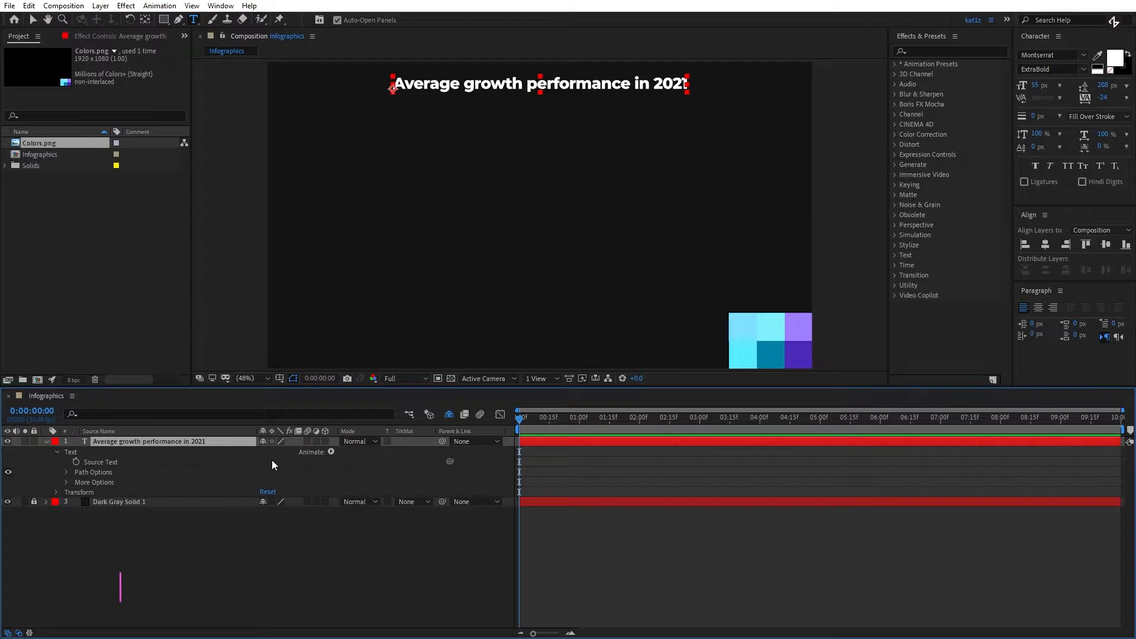
pyautogui.click(330, 451)
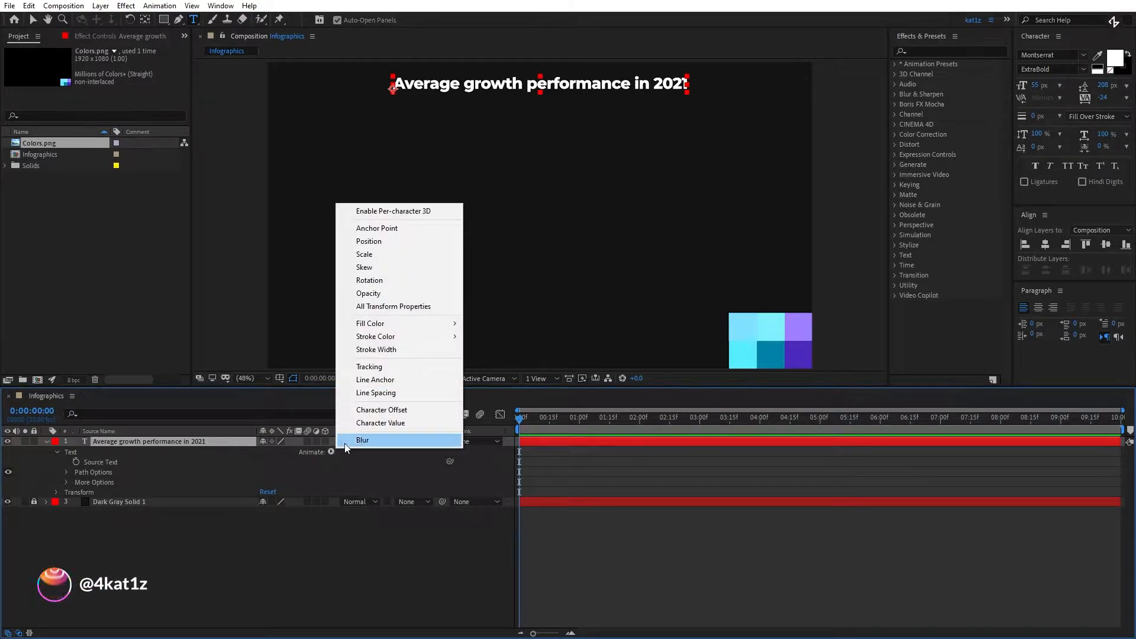
pyautogui.click(383, 292)
pyautogui.click(331, 491)
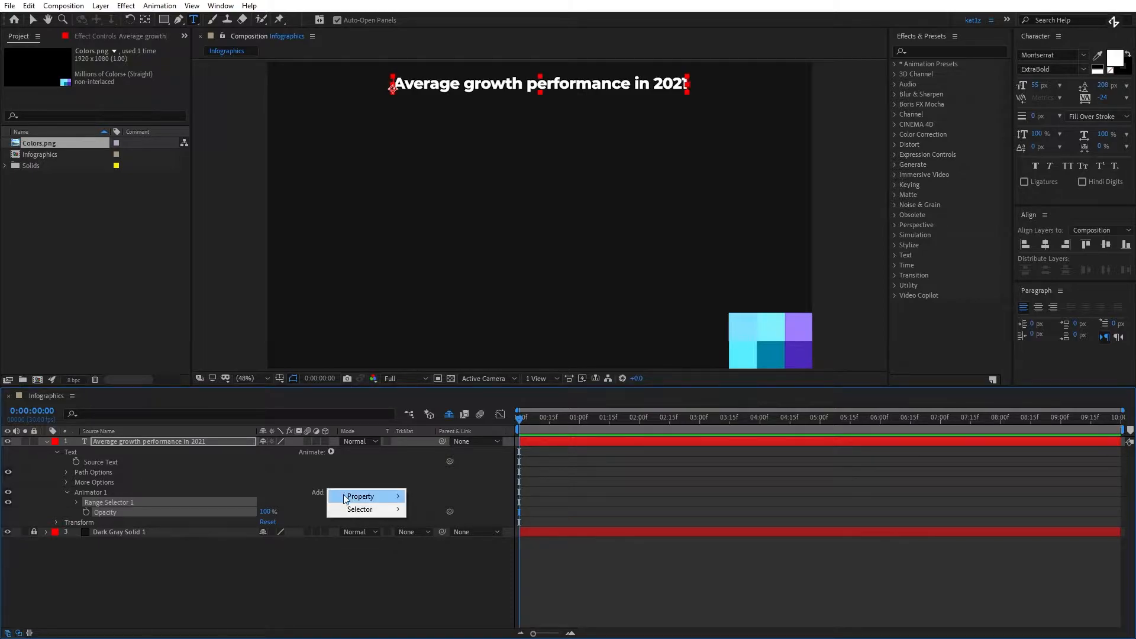
pyautogui.moveTo(350, 497)
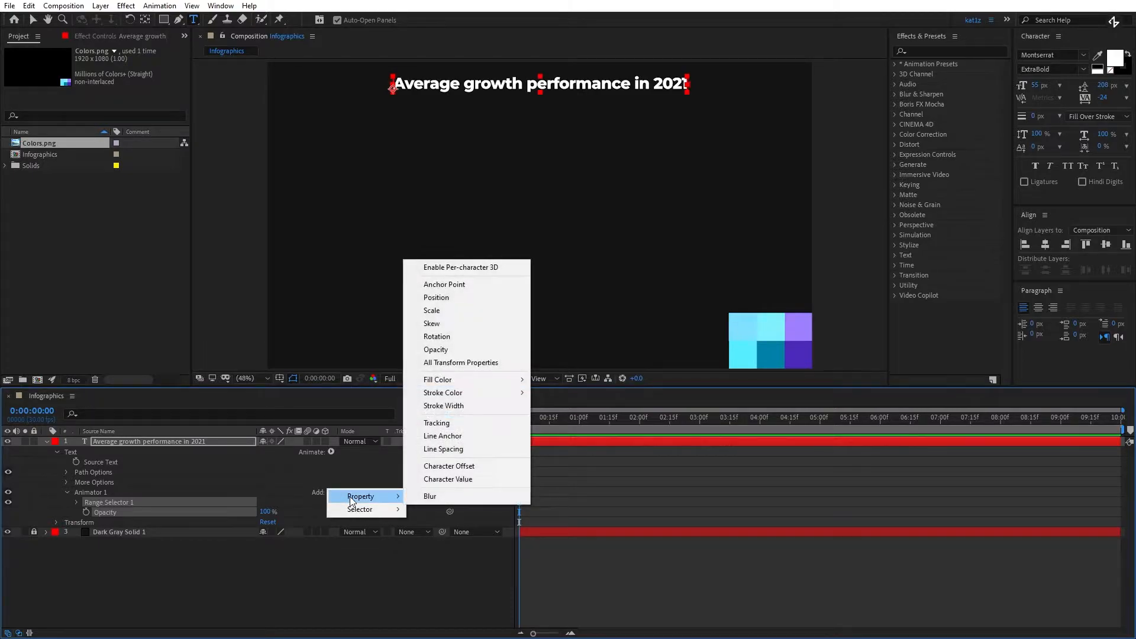
pyautogui.click(473, 297)
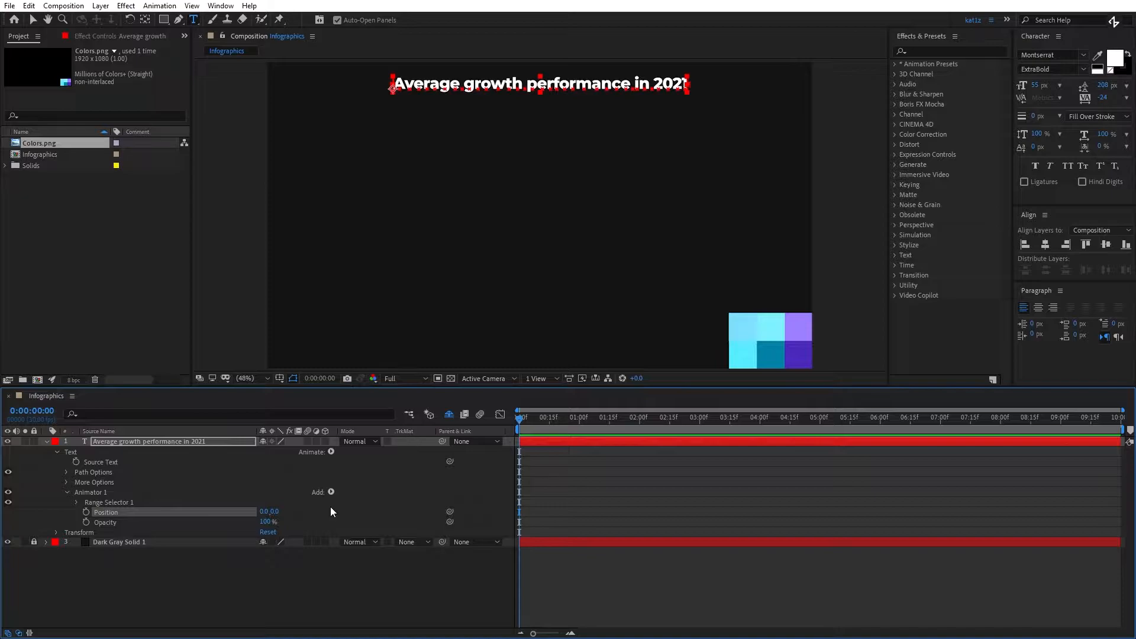
# Set the text animator's Position to 0, 24.
pyautogui.click(276, 512)
pyautogui.write('24')
pyautogui.press('Tab')
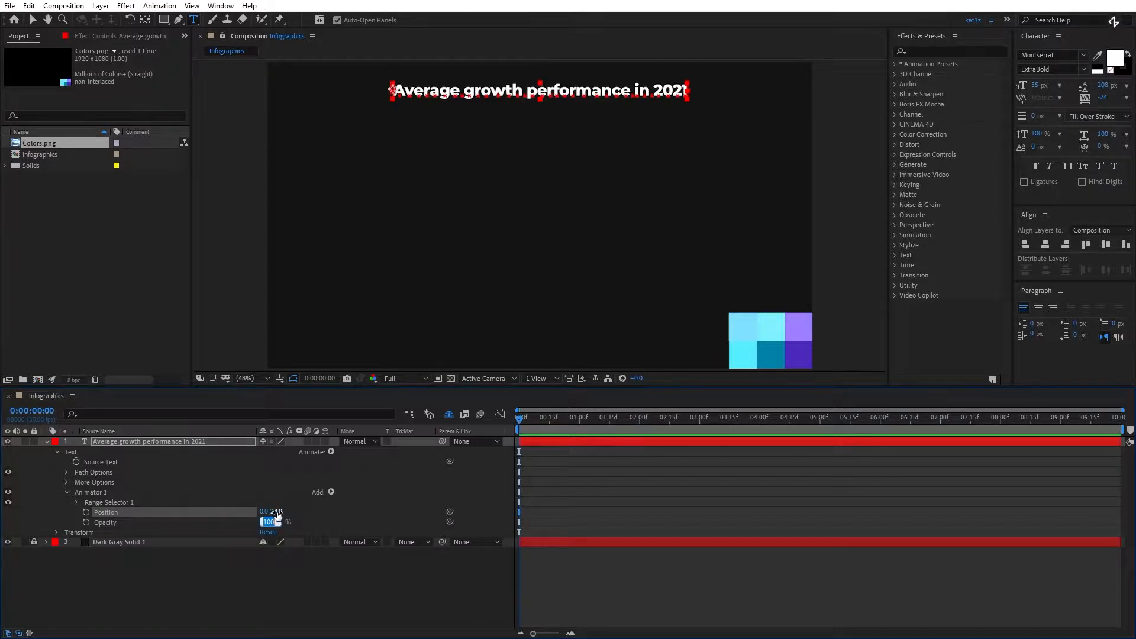
pyautogui.click(314, 569)
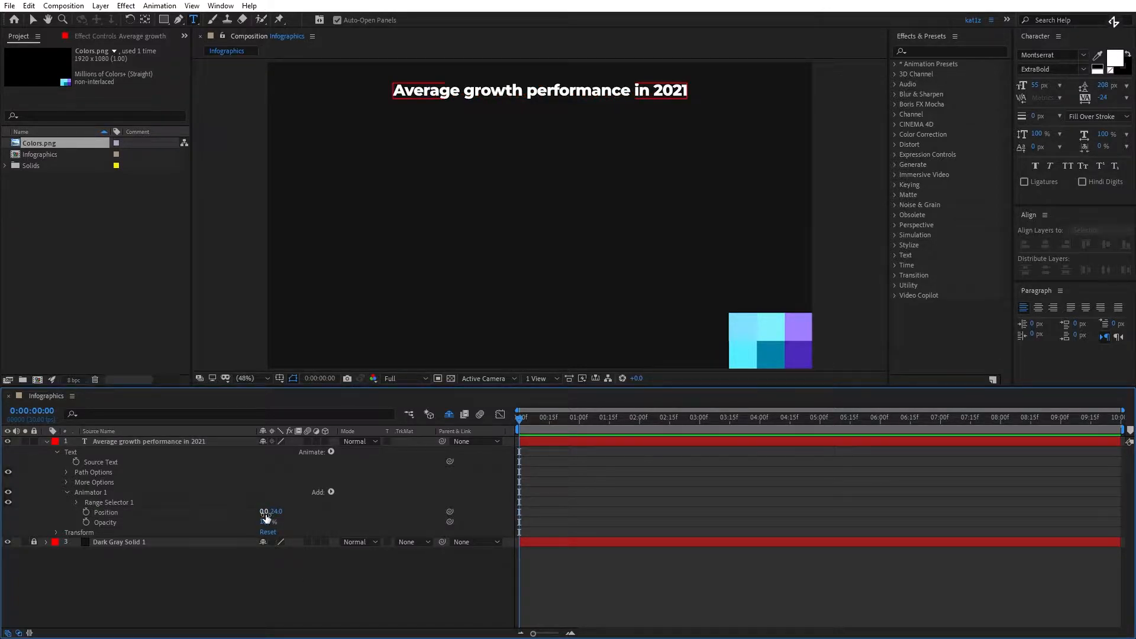
# Base the title animator's Range Selector 1 on Words in its advanced options.
pyautogui.click(76, 502)
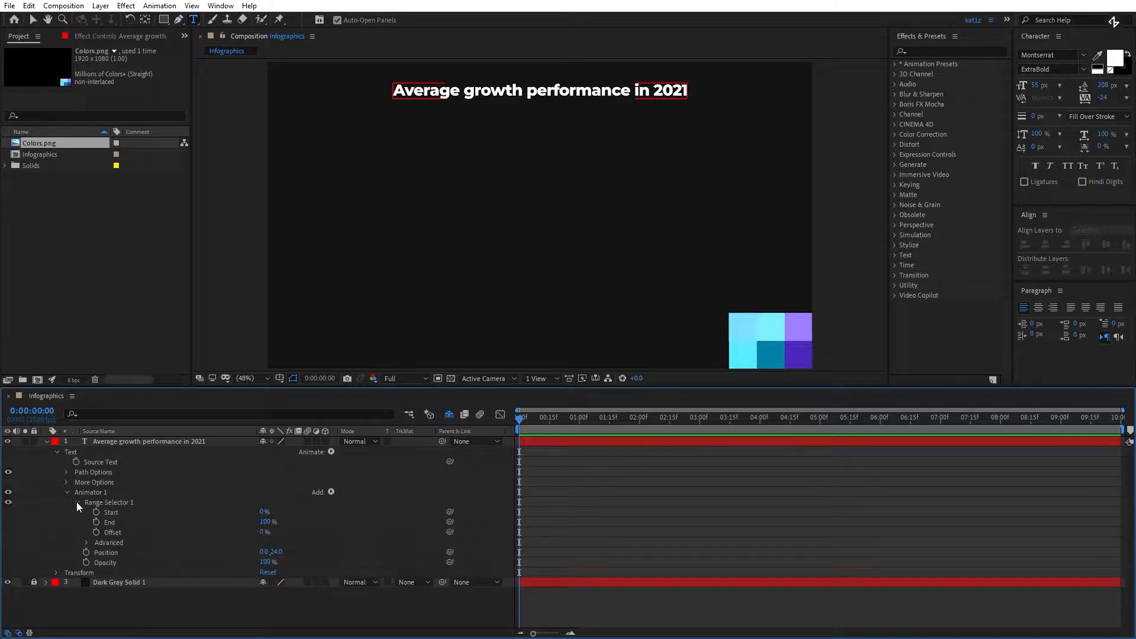
pyautogui.click(86, 542)
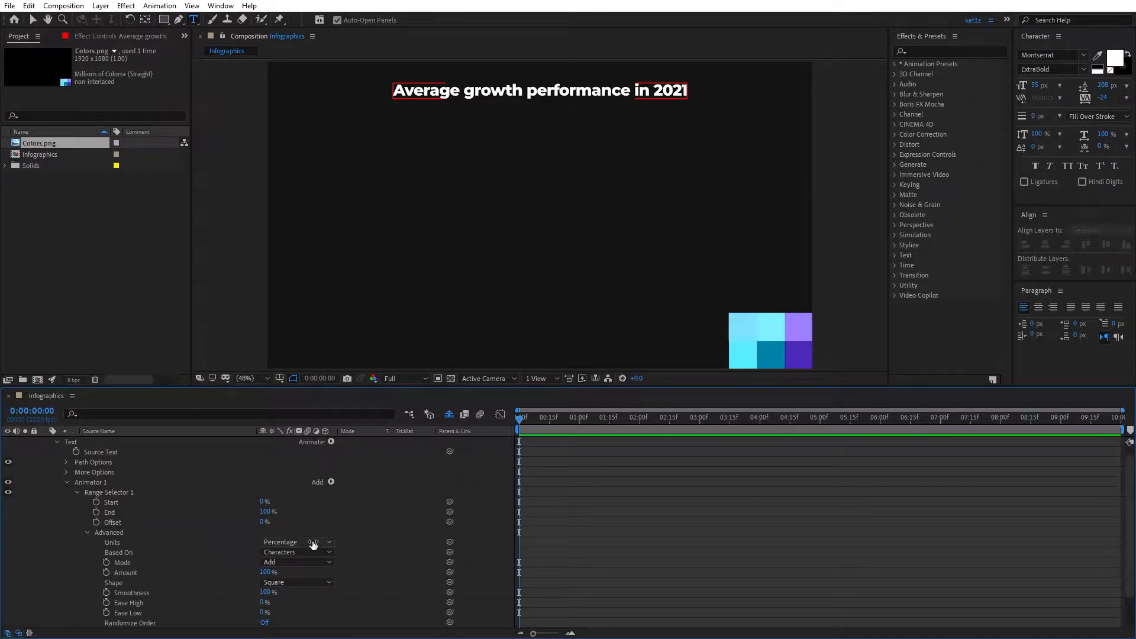
pyautogui.click(330, 555)
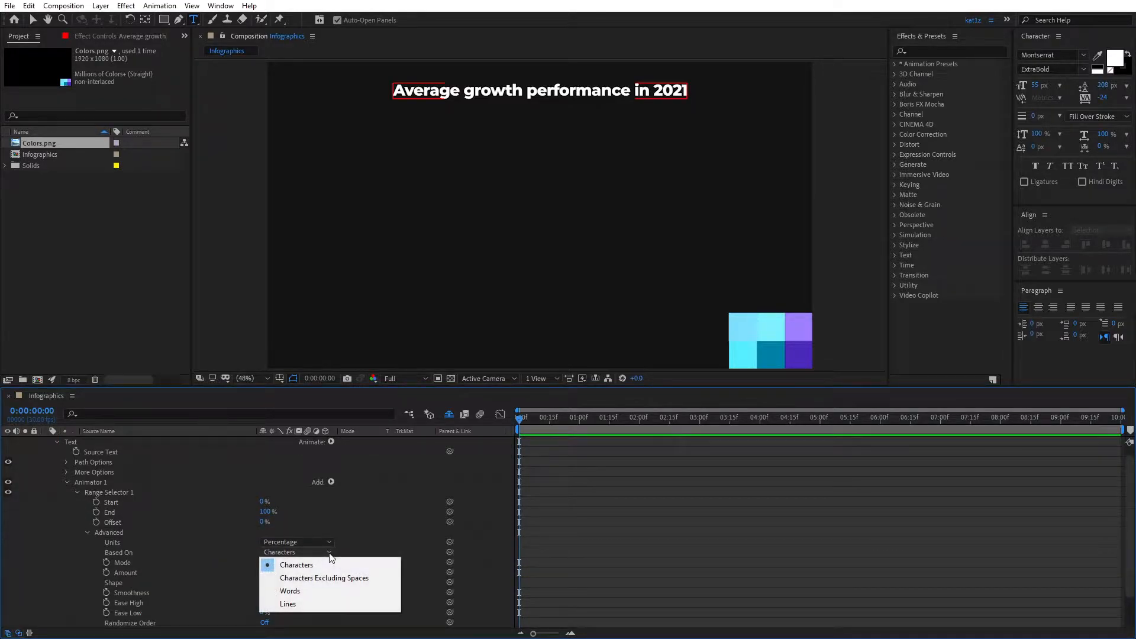
pyautogui.click(321, 590)
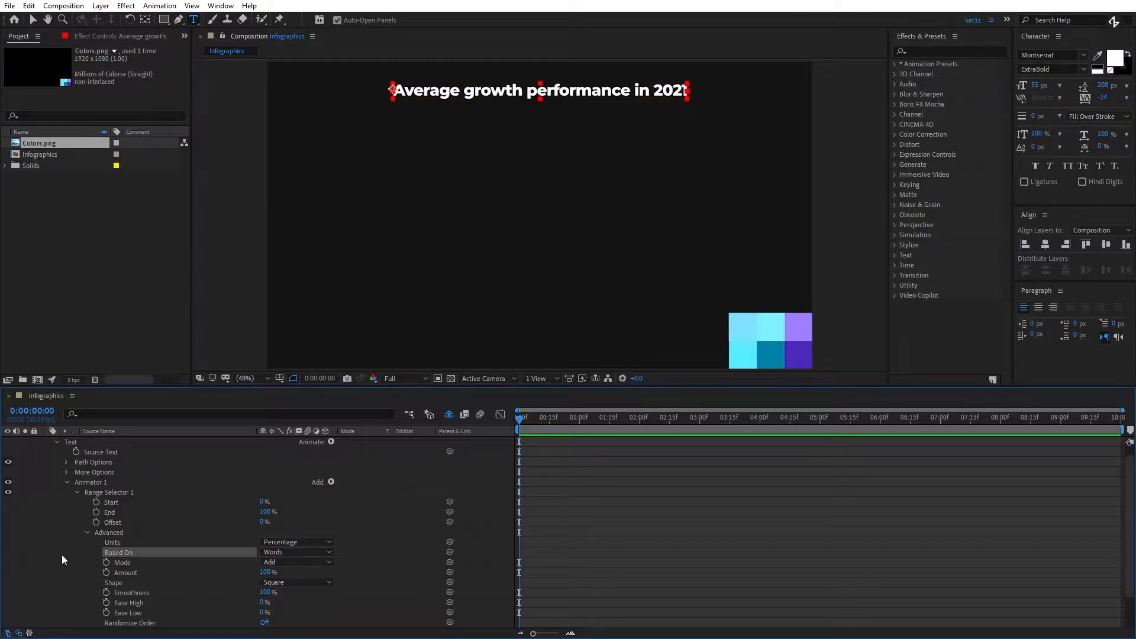
# Keyframe the range selector's Offset from 0% at 0:00 to 100% at 1 second.
pyautogui.click(96, 522)
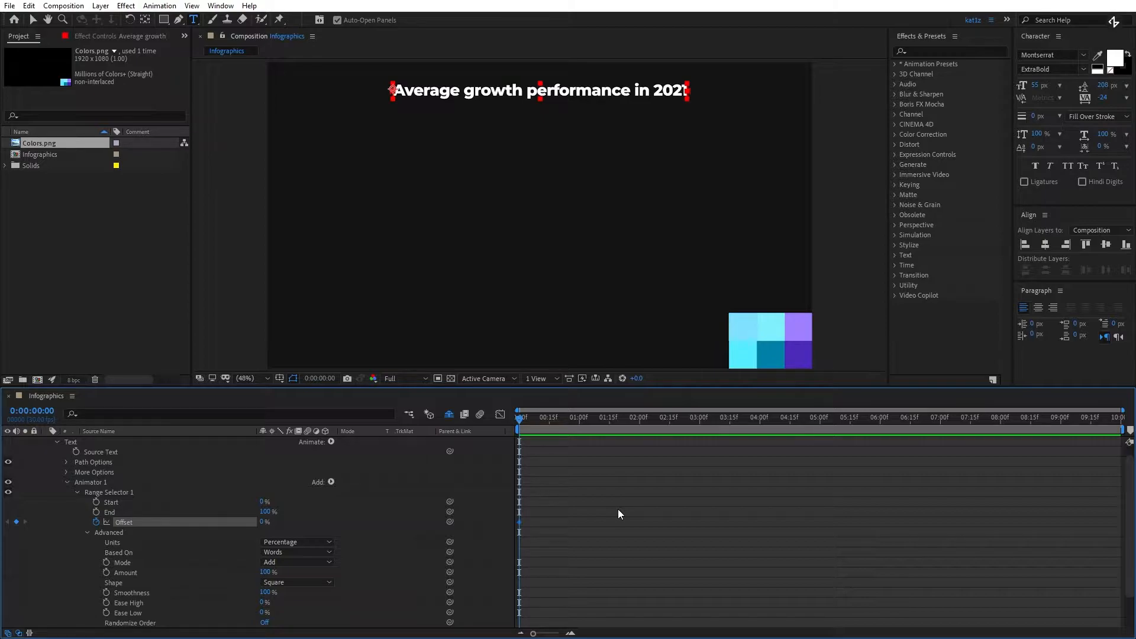
pyautogui.press('space')
pyautogui.hotkey('shift', 'pagedown')
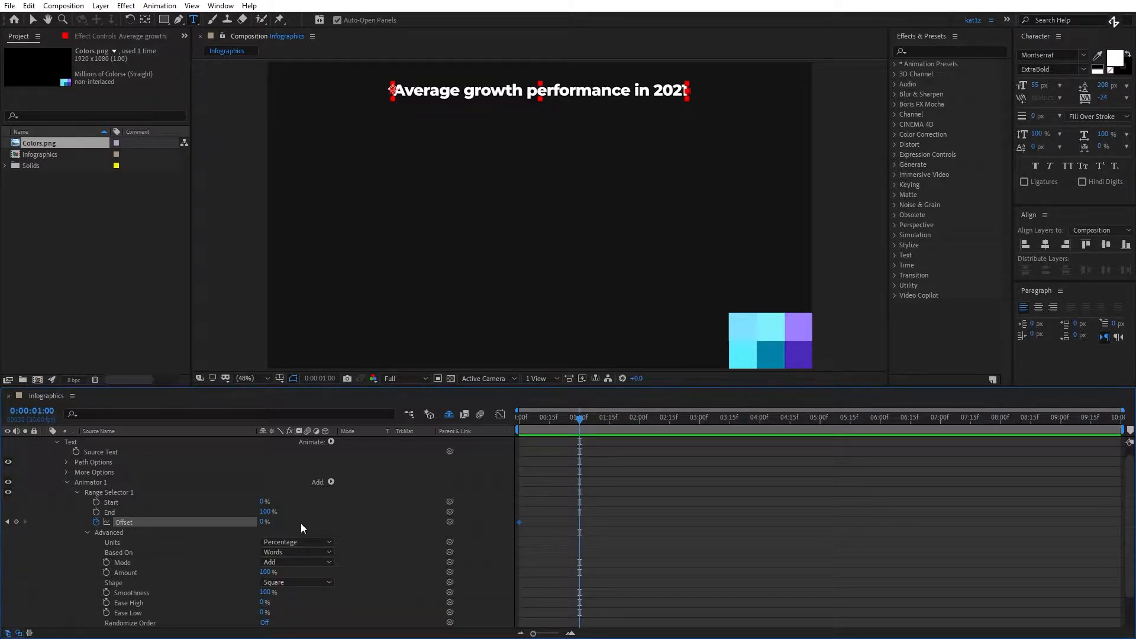
pyautogui.click(262, 521)
pyautogui.write('100')
pyautogui.press('Return')
pyautogui.moveTo(580, 424)
pyautogui.mouseDown()
pyautogui.moveTo(514, 427)
pyautogui.moveTo(596, 435)
pyautogui.moveTo(581, 436)
pyautogui.mouseUp()
pyautogui.scroll(-3, 322, 581)
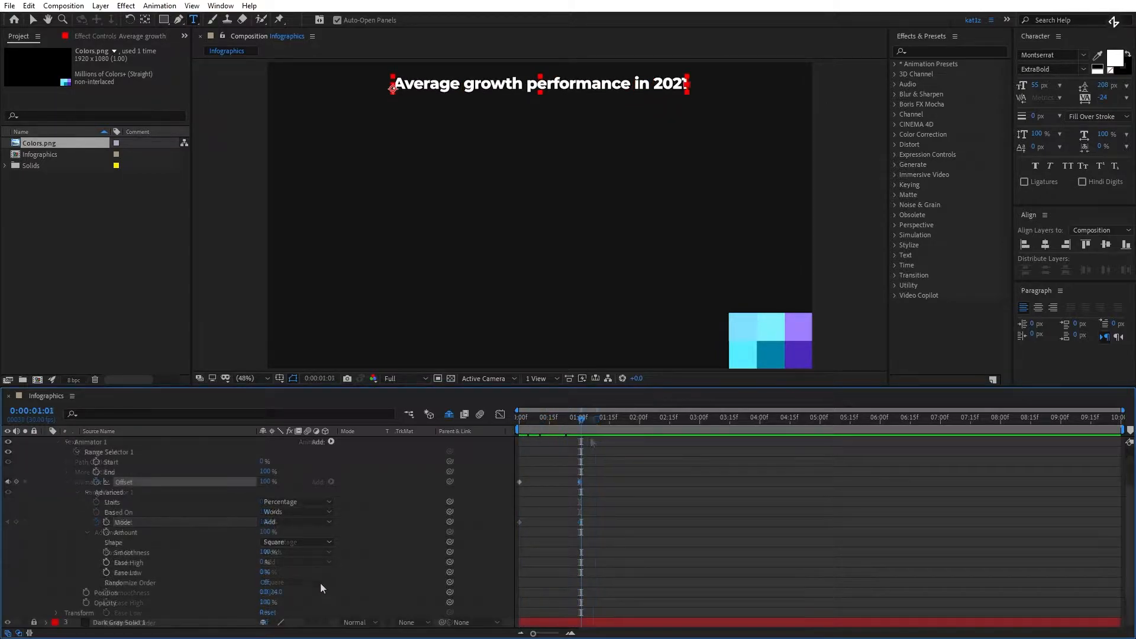
# Set the text animator's Opacity to 0% and collapse the title layer's properties.
pyautogui.click(267, 601)
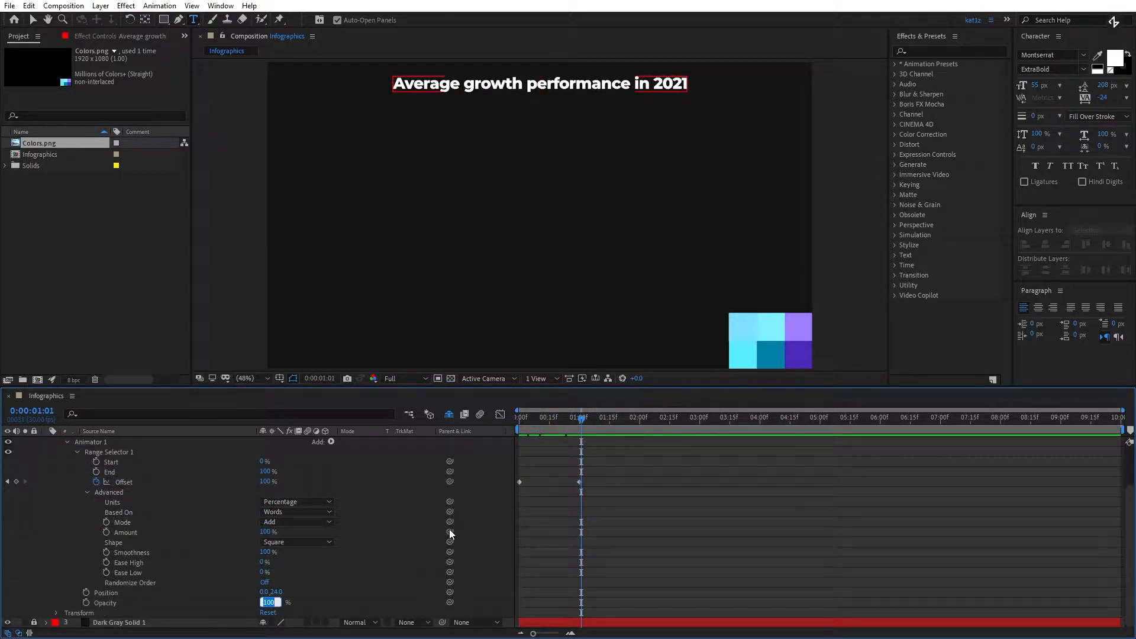
pyautogui.write('0')
pyautogui.press('Return')
pyautogui.click(586, 491)
pyautogui.scroll(3, 493, 493)
pyautogui.click(47, 441)
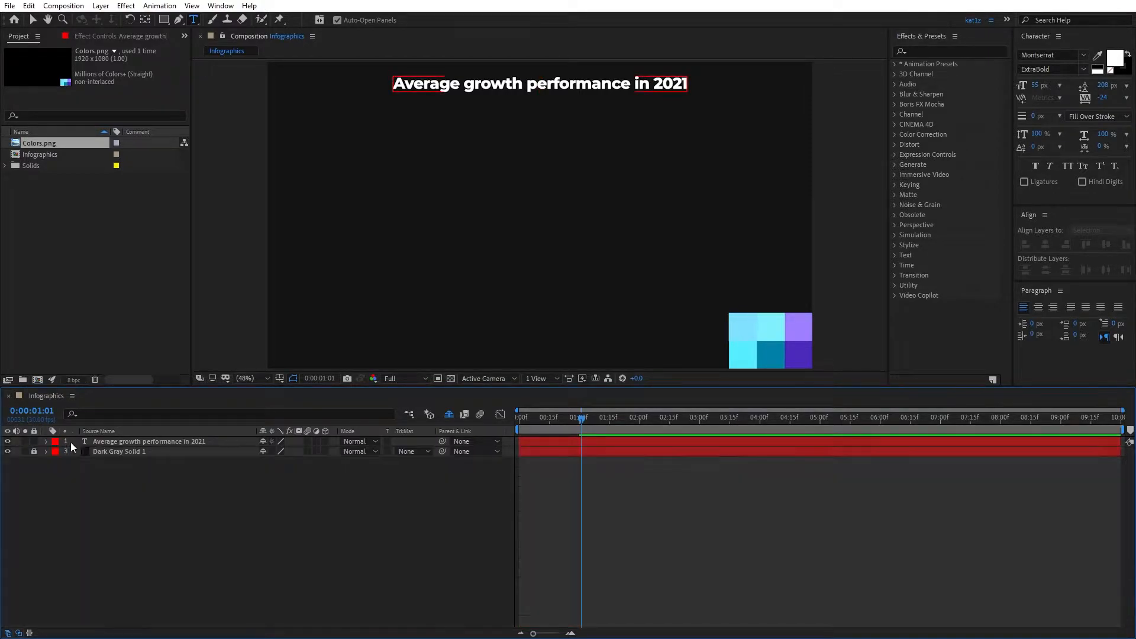
# Apply Easy Ease to both Offset keyframes of the title text layer.
pyautogui.click(107, 441)
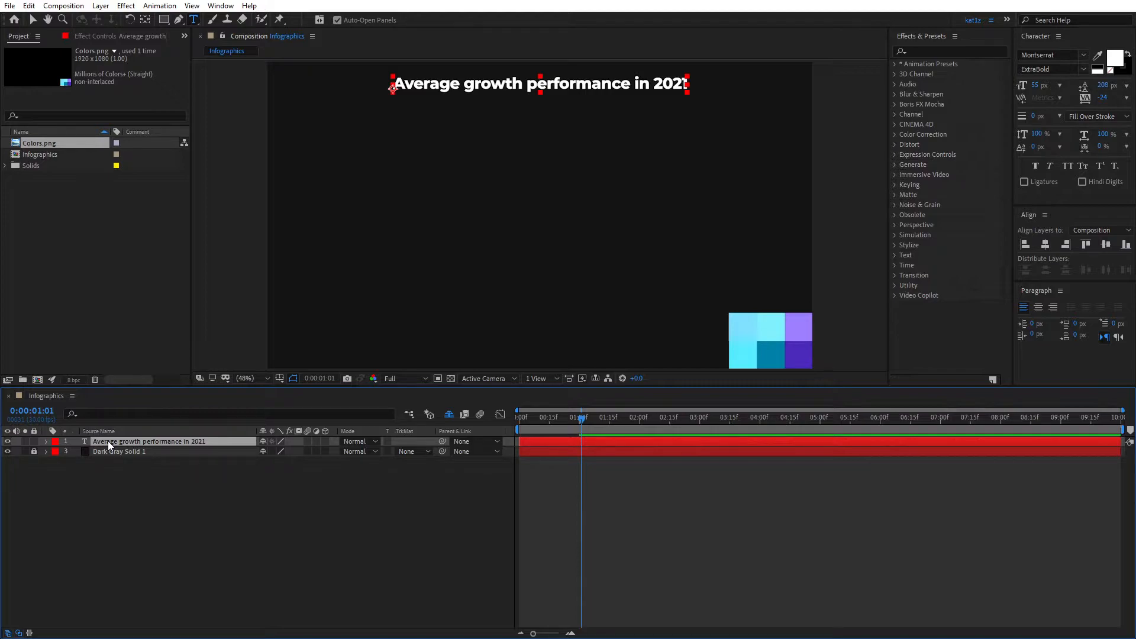
pyautogui.press('u')
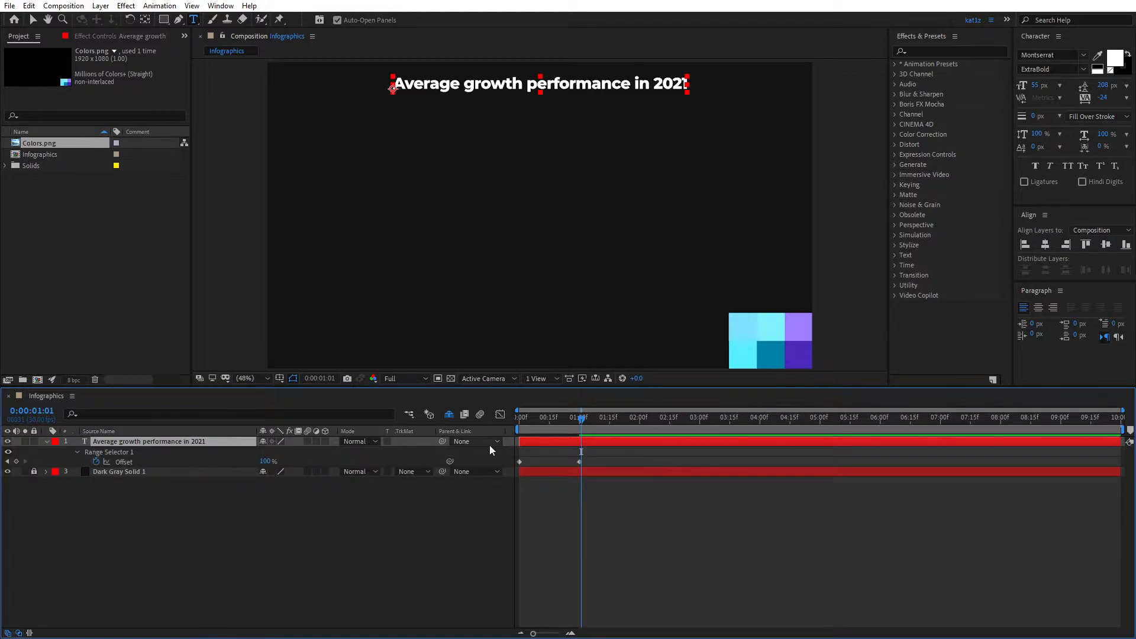
pyautogui.moveTo(596, 459); pyautogui.dragTo(518, 465)
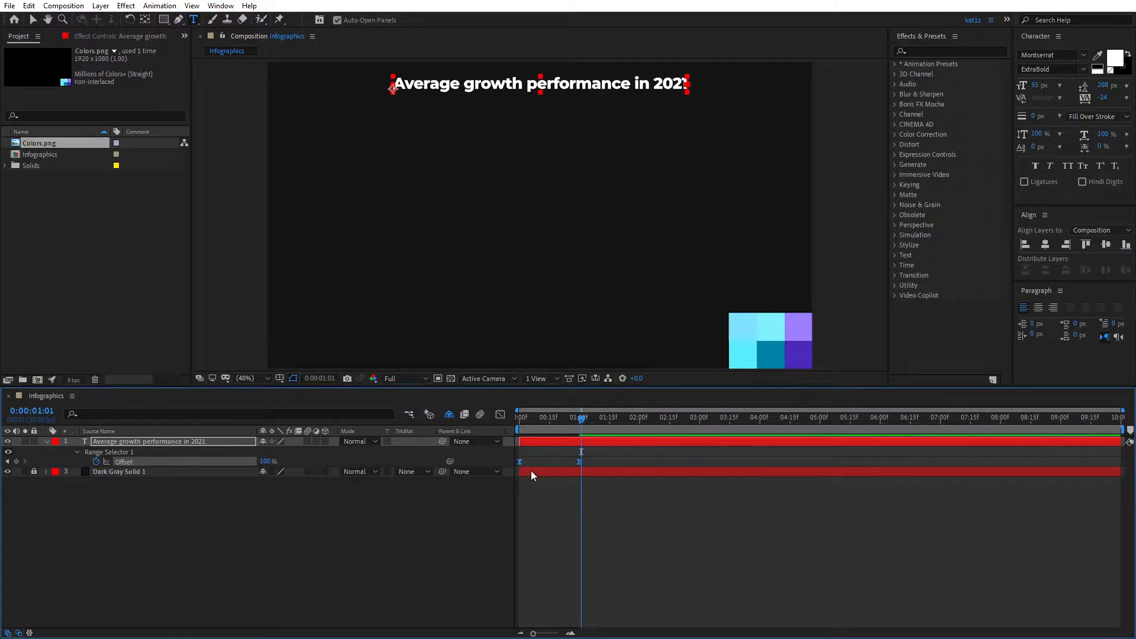
# Lengthen the Offset keyframes' speed-graph influence to form a steep peak of about 400 %/sec, and preview the title animation.
pyautogui.click(501, 414)
pyautogui.click(579, 579)
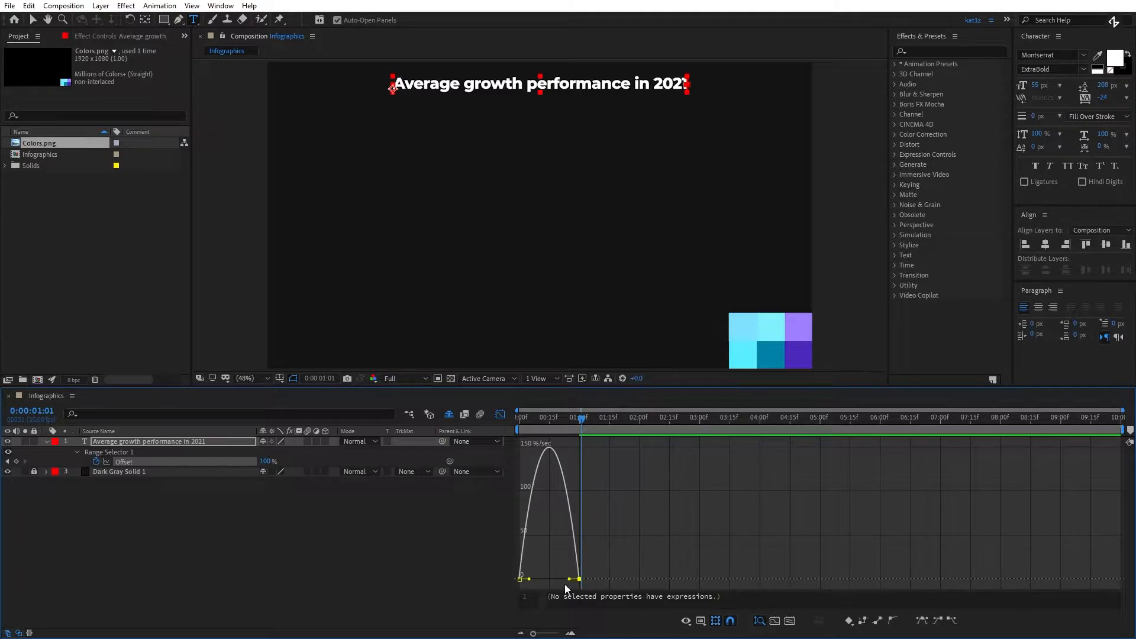
pyautogui.moveTo(570, 579)
pyautogui.mouseDown()
pyautogui.moveTo(537, 579)
pyautogui.moveTo(557, 580)
pyautogui.mouseUp()
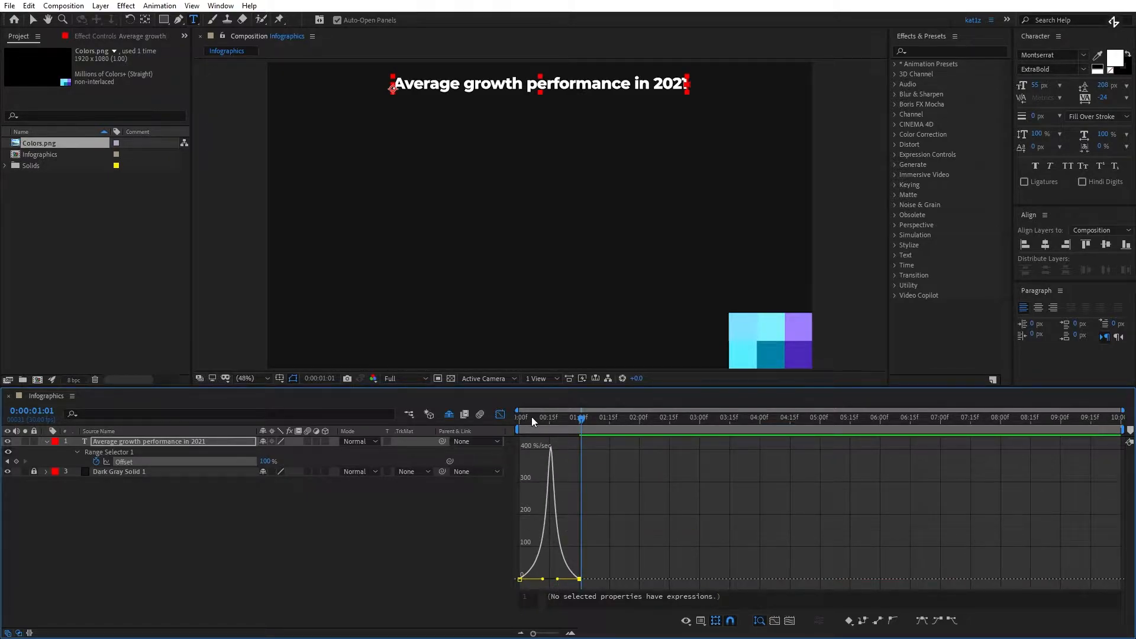
pyautogui.press('Home')
pyautogui.press('space')
pyautogui.press('space')
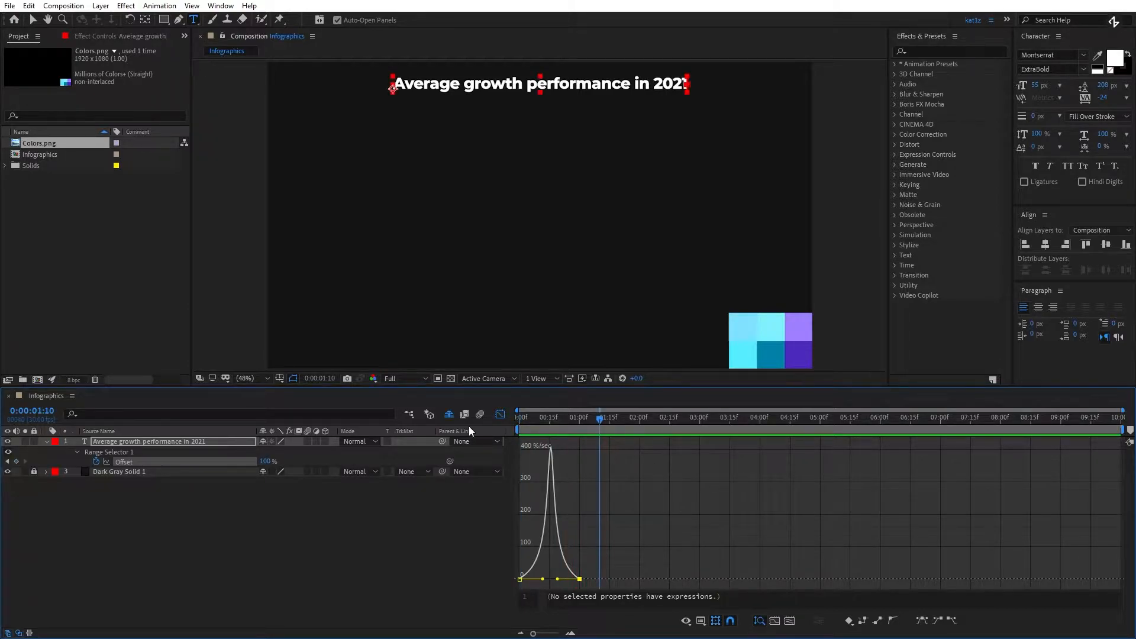
# Save the title's Animator 1 as an animation preset named TextAnimation in the User Presets folder.
pyautogui.click(47, 442)
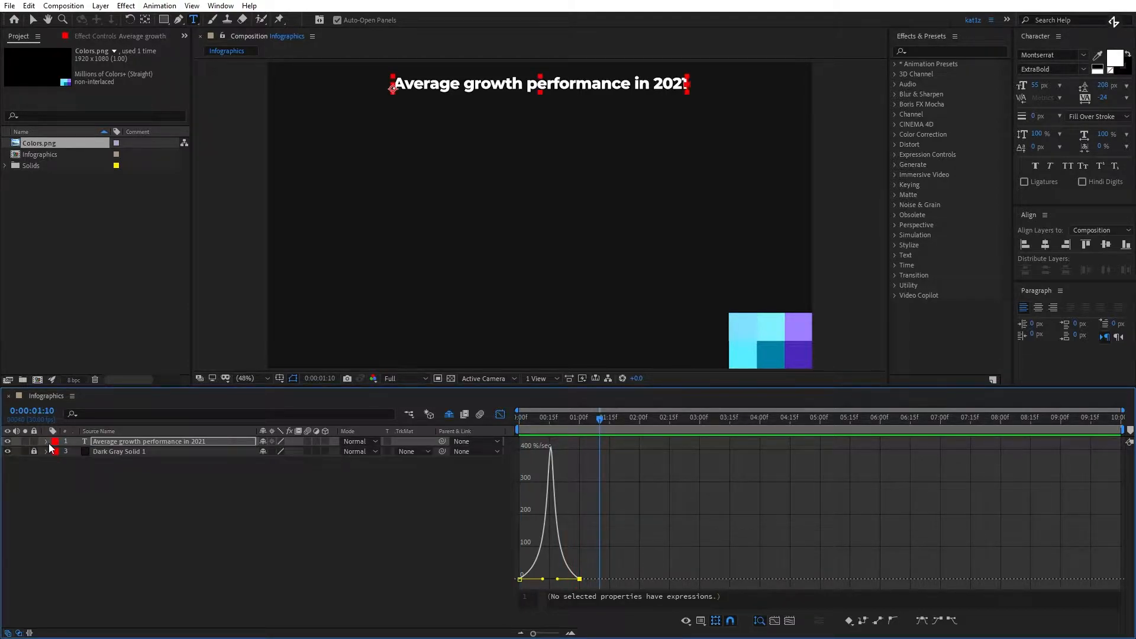
pyautogui.click(47, 442)
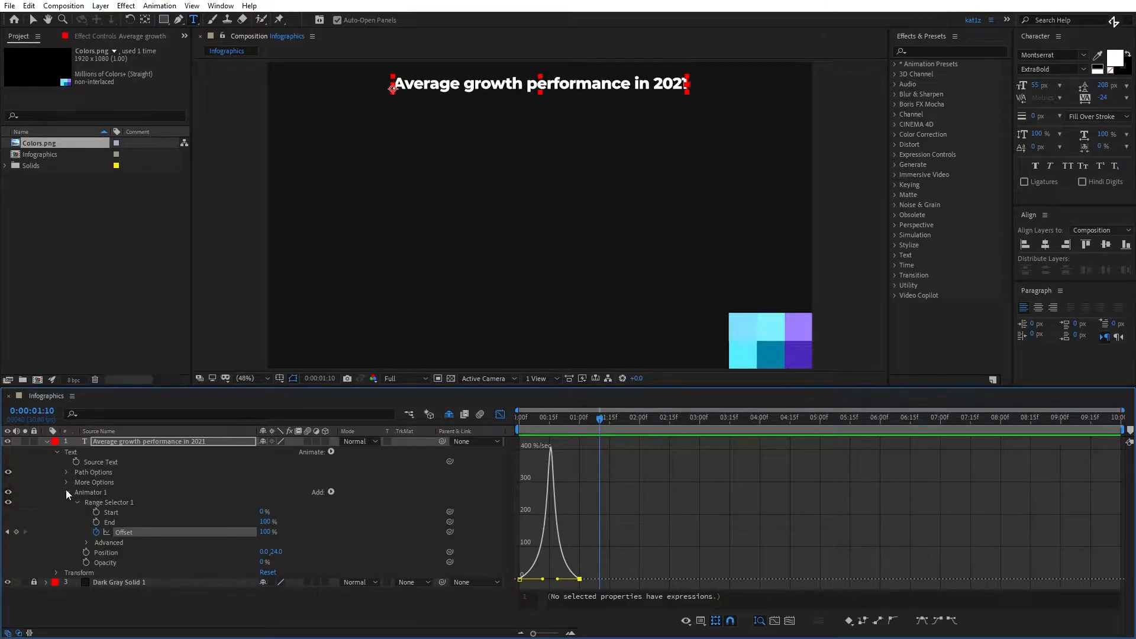
pyautogui.click(94, 493)
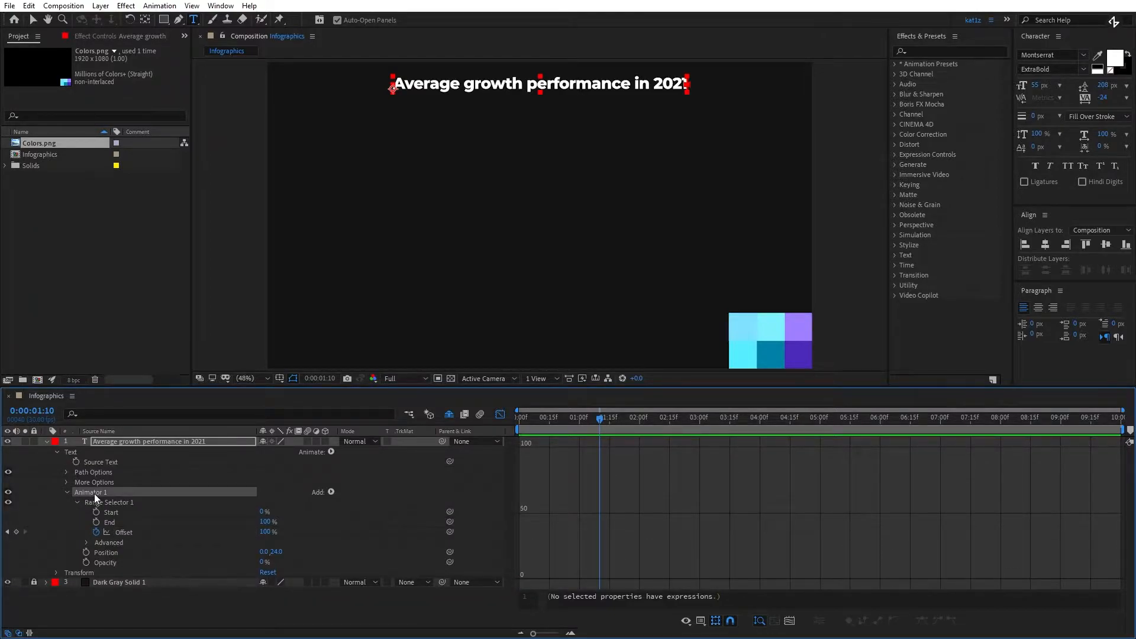
pyautogui.click(167, 7)
pyautogui.click(181, 18)
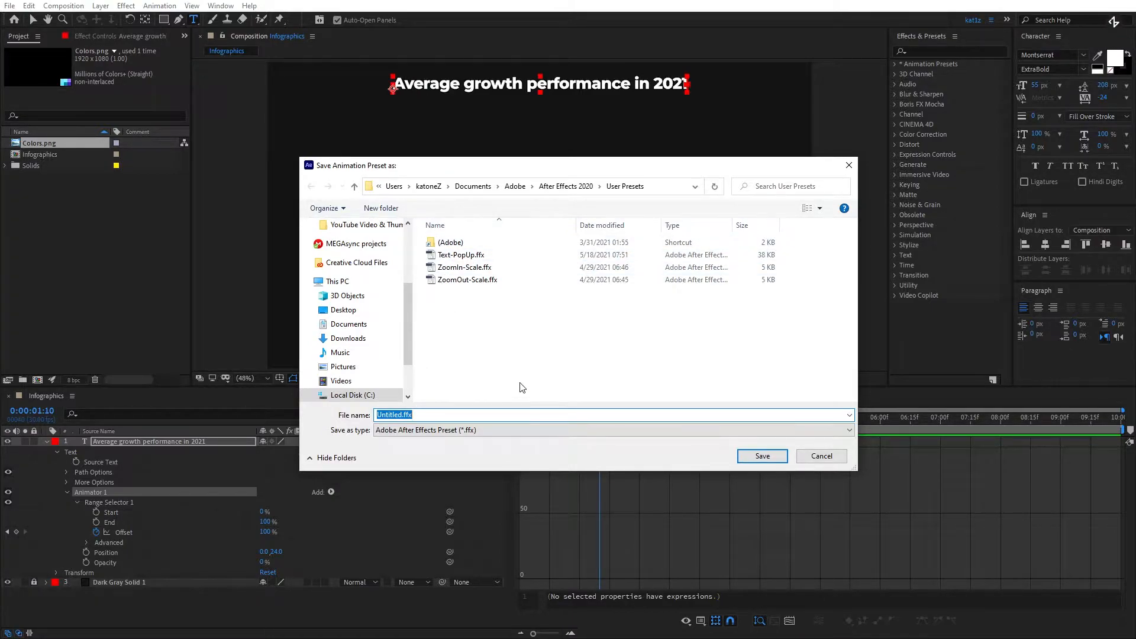
pyautogui.write('TextAnimation')
pyautogui.click(761, 455)
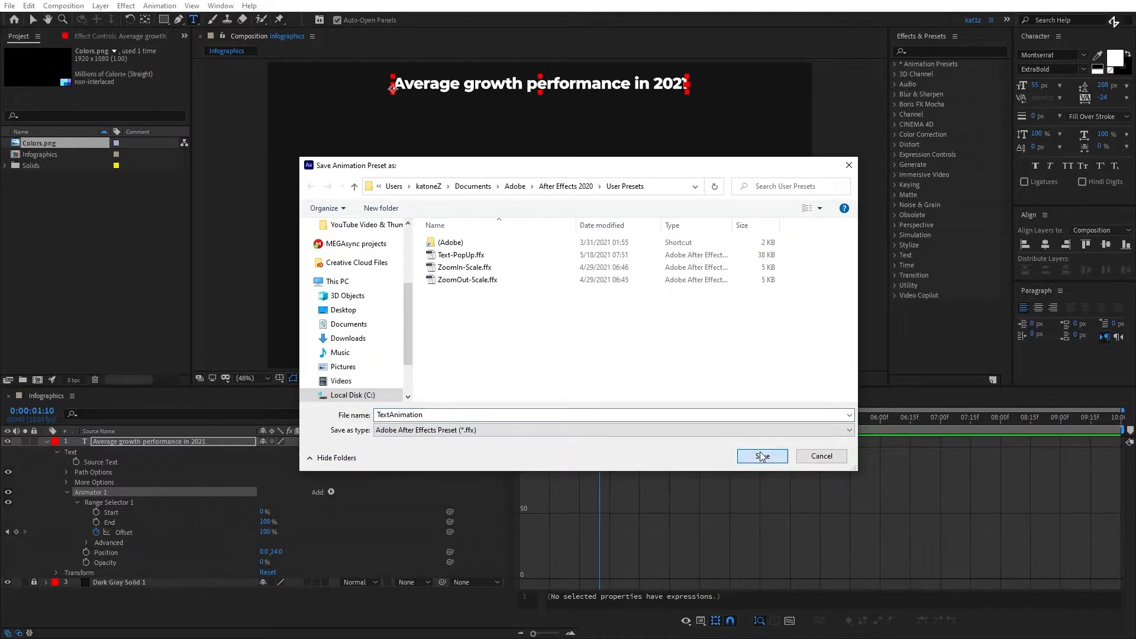
pyautogui.click(57, 452)
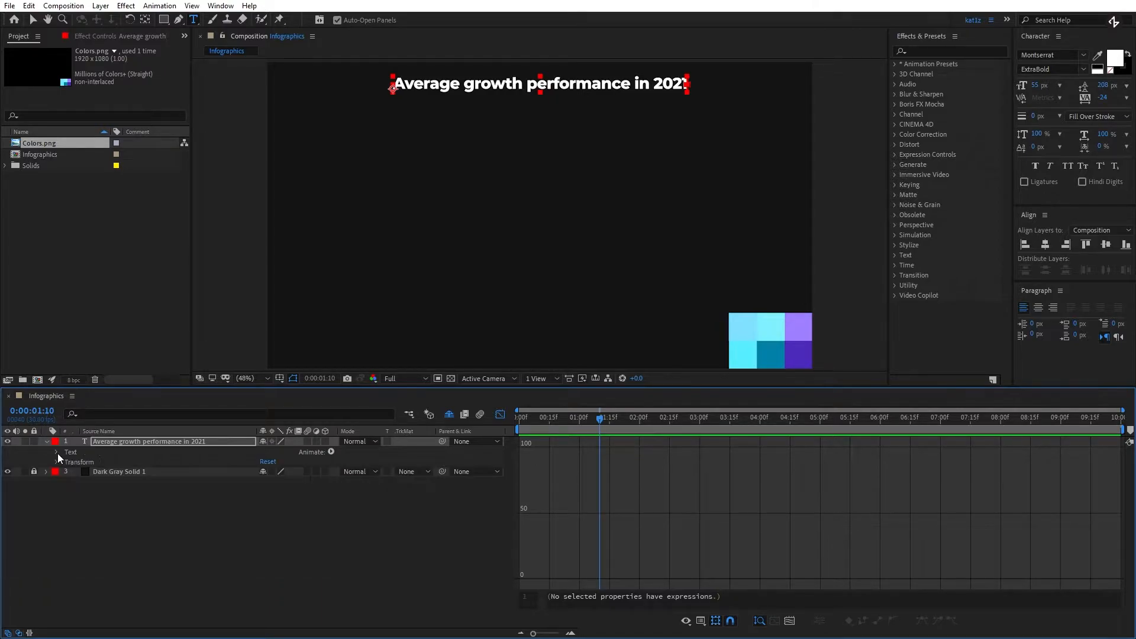
pyautogui.click(47, 441)
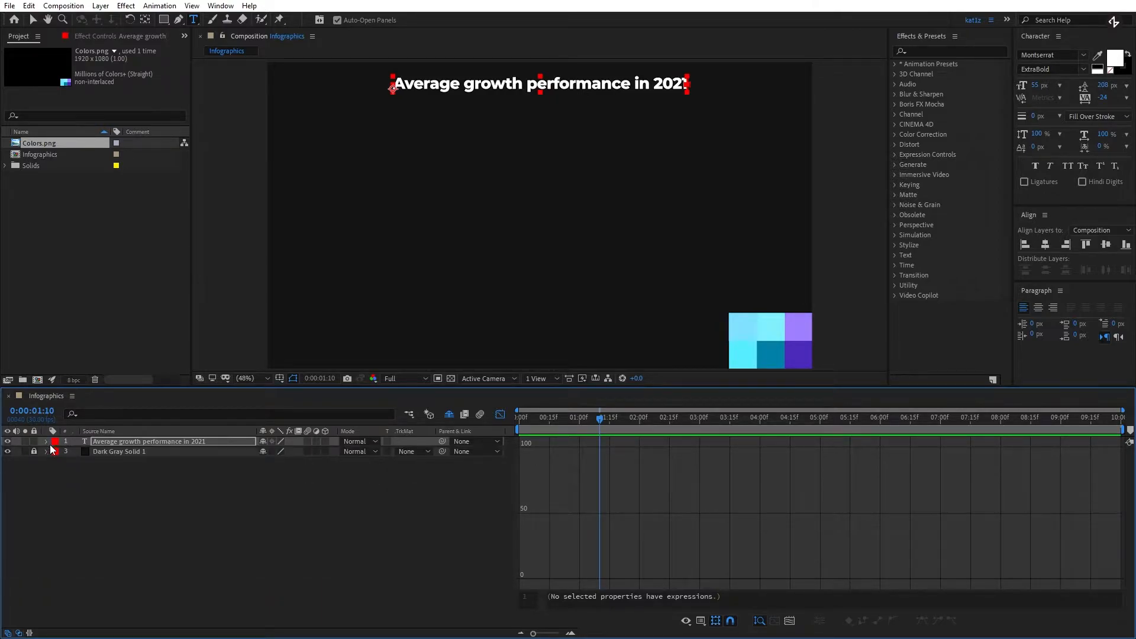
# Return the timeline to layer bars and hide the Dark Gray Solid 1 layer by making it shy.
pyautogui.click(289, 495)
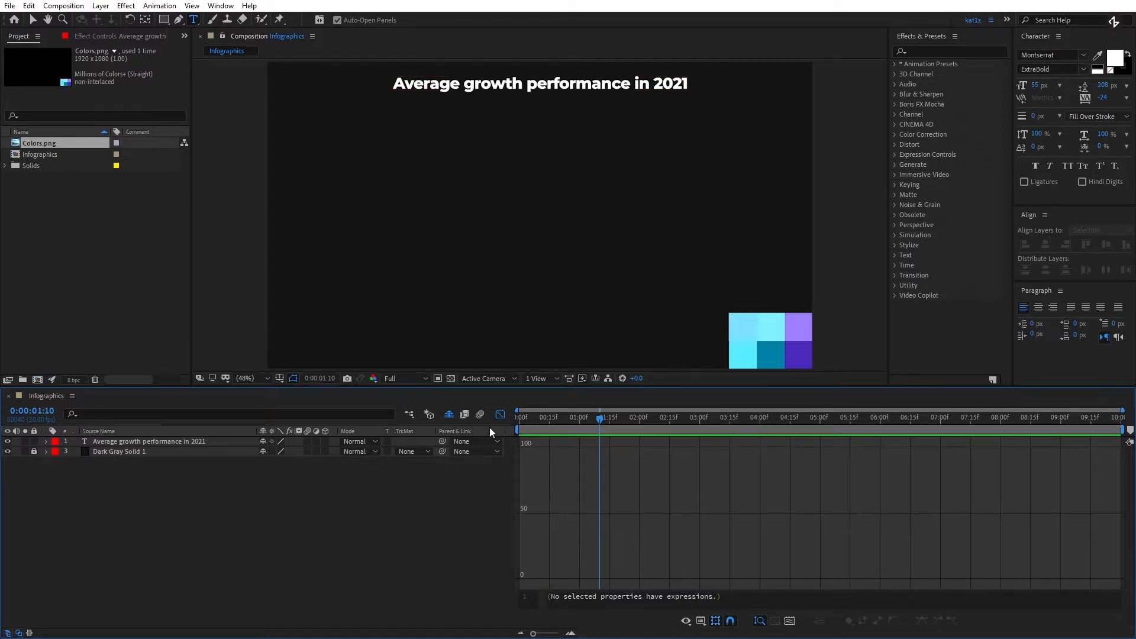
pyautogui.click(500, 415)
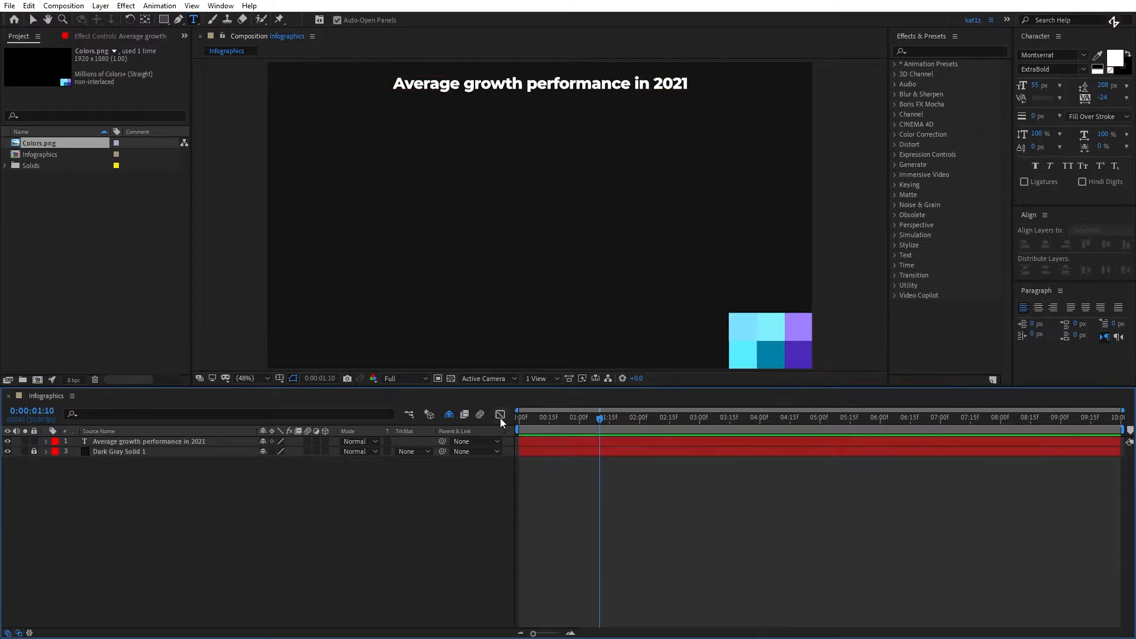
pyautogui.click(263, 452)
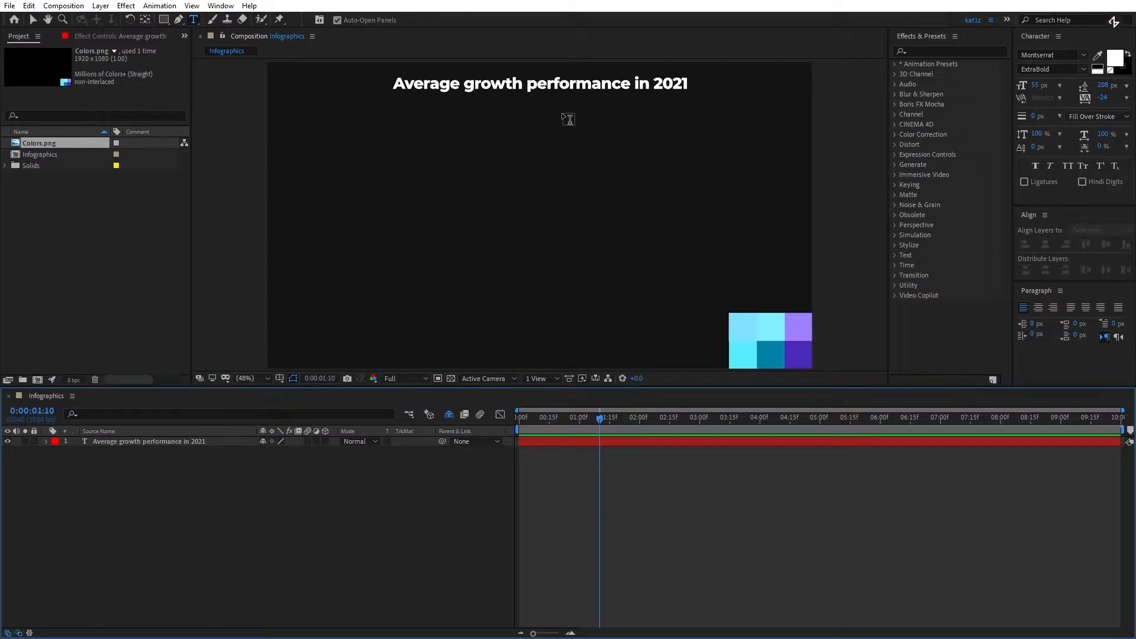
# Draw a light blue star with an outer radius of about 92 px below the word "Average" and set its stroke to None.
pyautogui.moveTo(164, 20); pyautogui.dragTo(212, 69)
pyautogui.moveTo(420, 133); pyautogui.dragTo(434, 147)
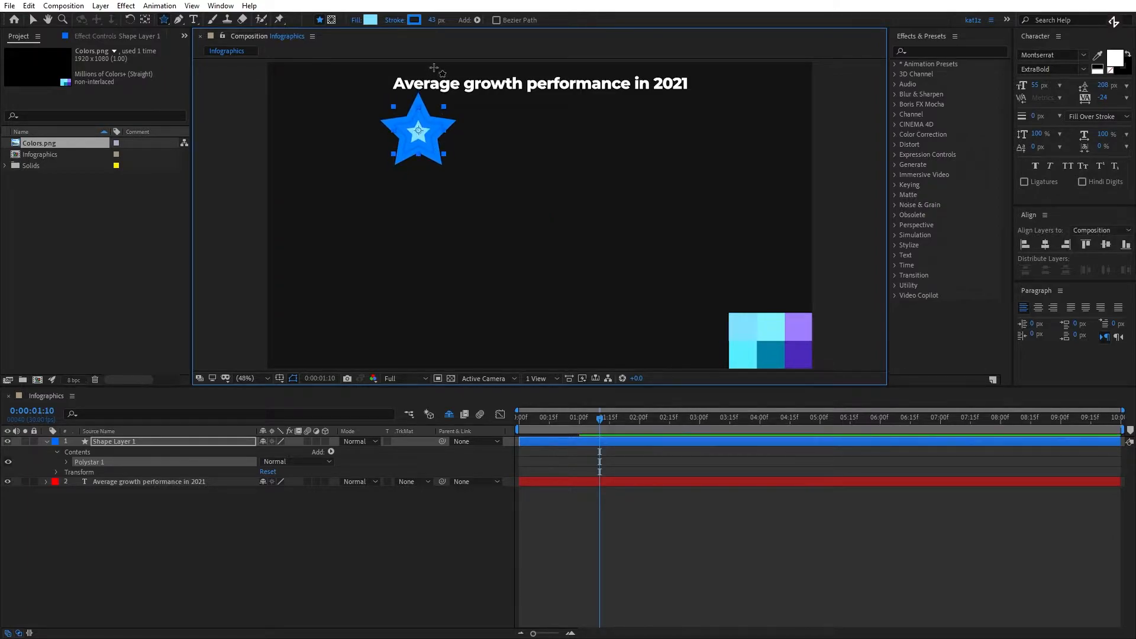
pyautogui.click(403, 22)
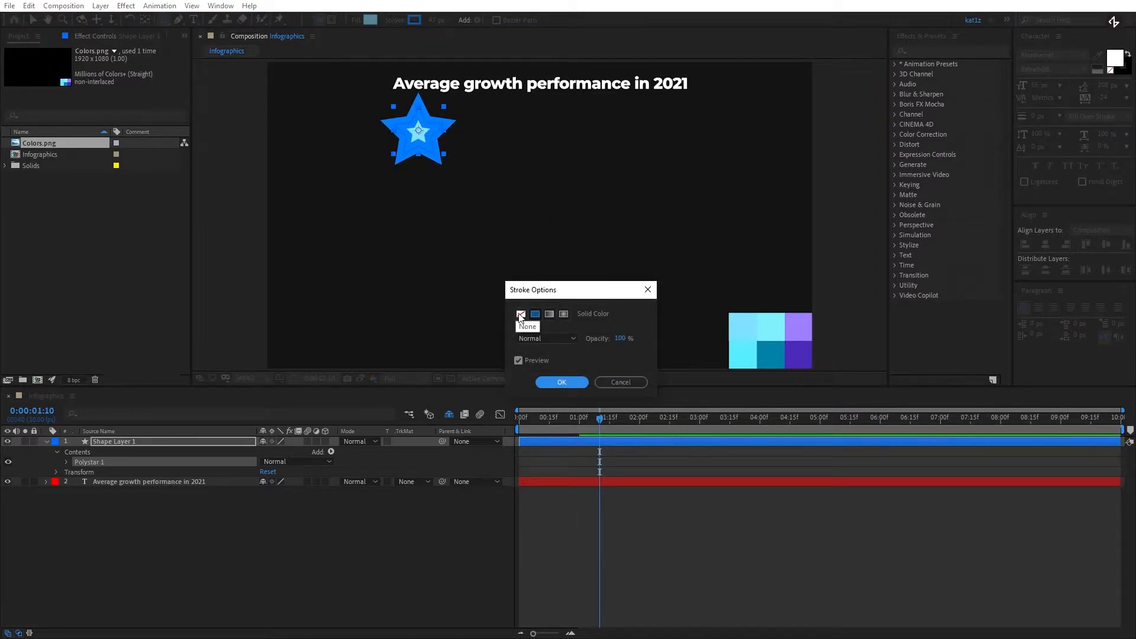
pyautogui.click(521, 314)
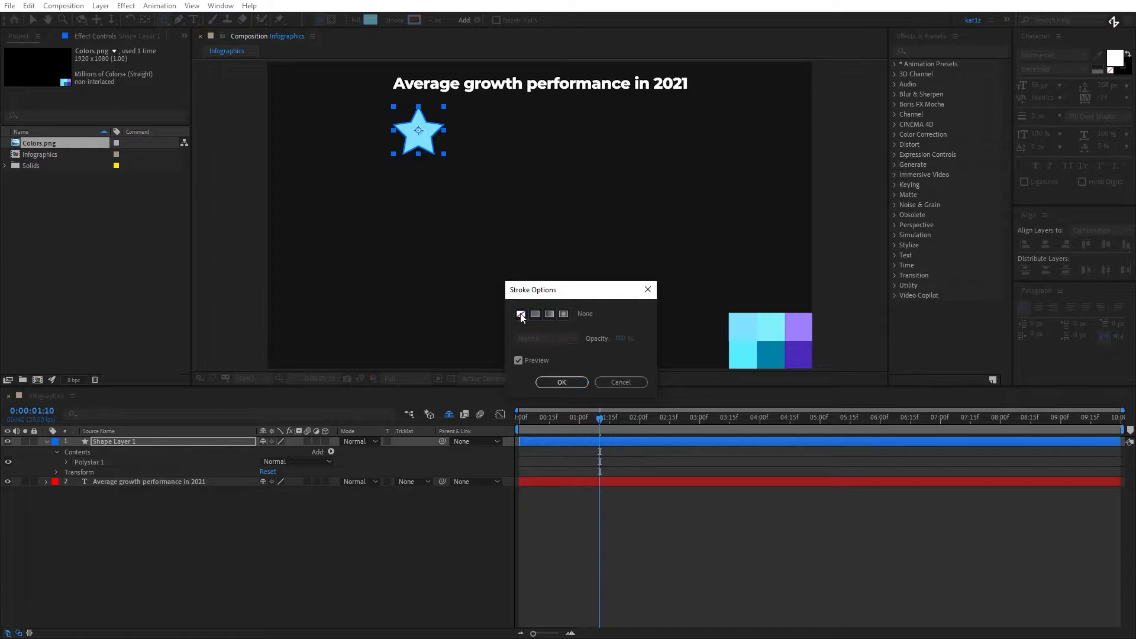
pyautogui.click(561, 383)
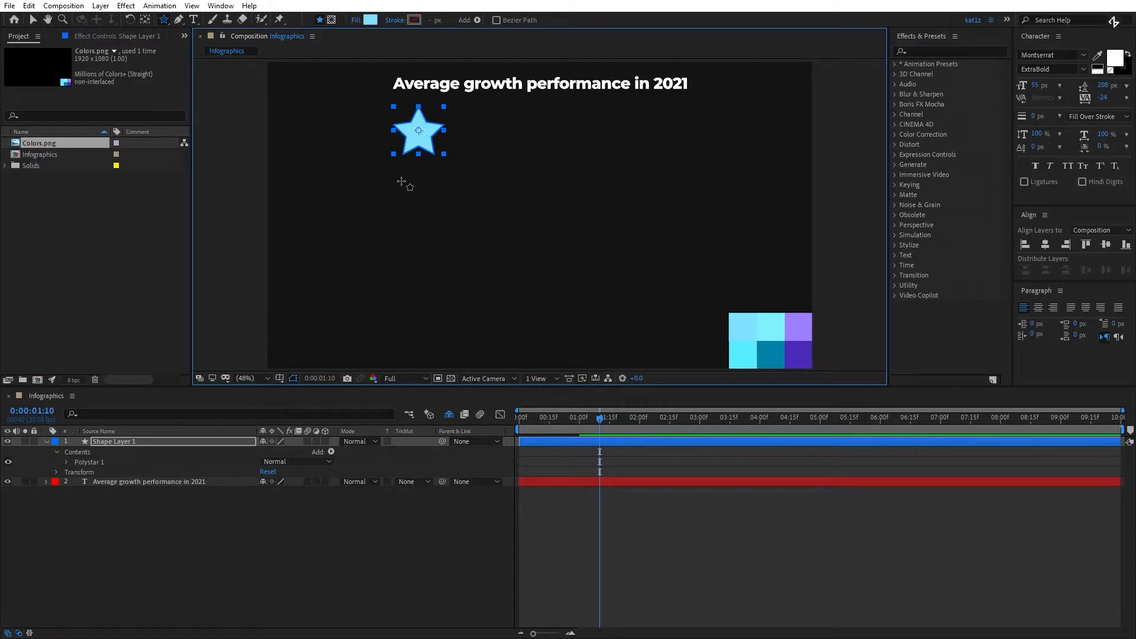
# Turn the star into a triangle by setting its Polystar Path 1 Points to 3.
pyautogui.click(65, 462)
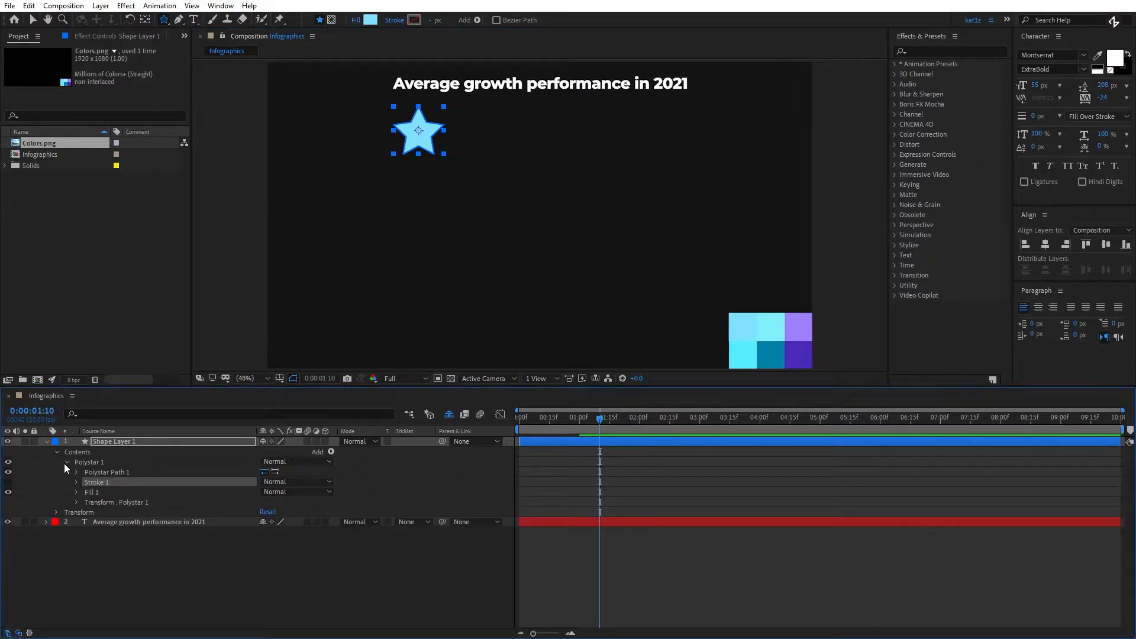
pyautogui.click(75, 472)
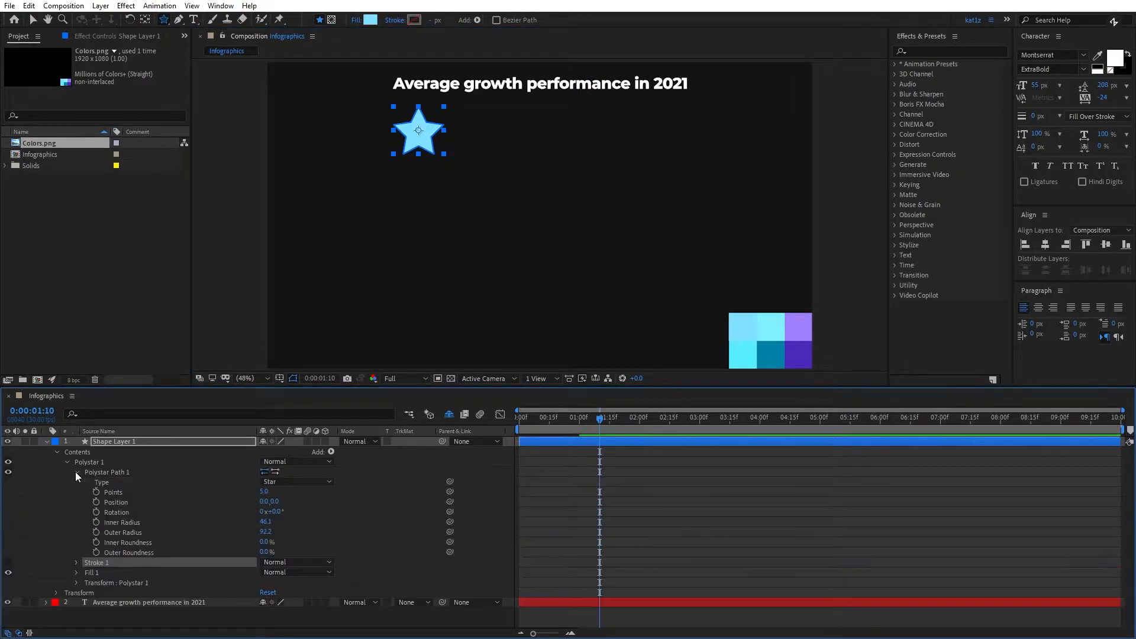
pyautogui.click(264, 492)
pyautogui.write('3')
pyautogui.press('Return')
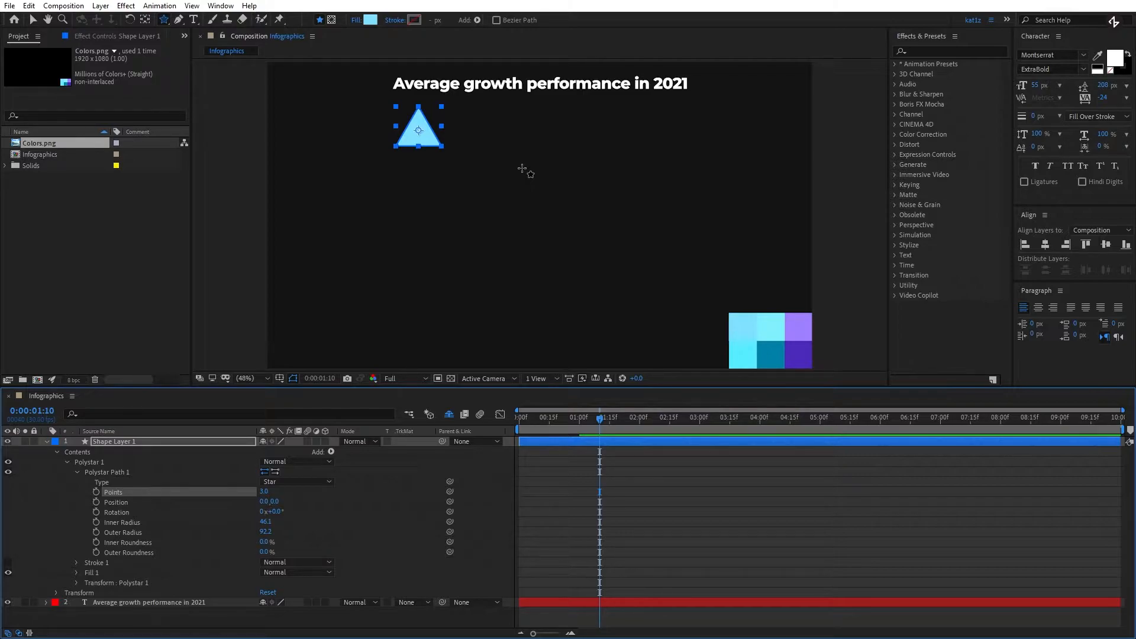
# Center the shape layer's anchor point and flatten the triangle vertically to about 60% of its height.
pyautogui.hotkey('ctrl', 'alt', 'Home')
pyautogui.click(32, 19)
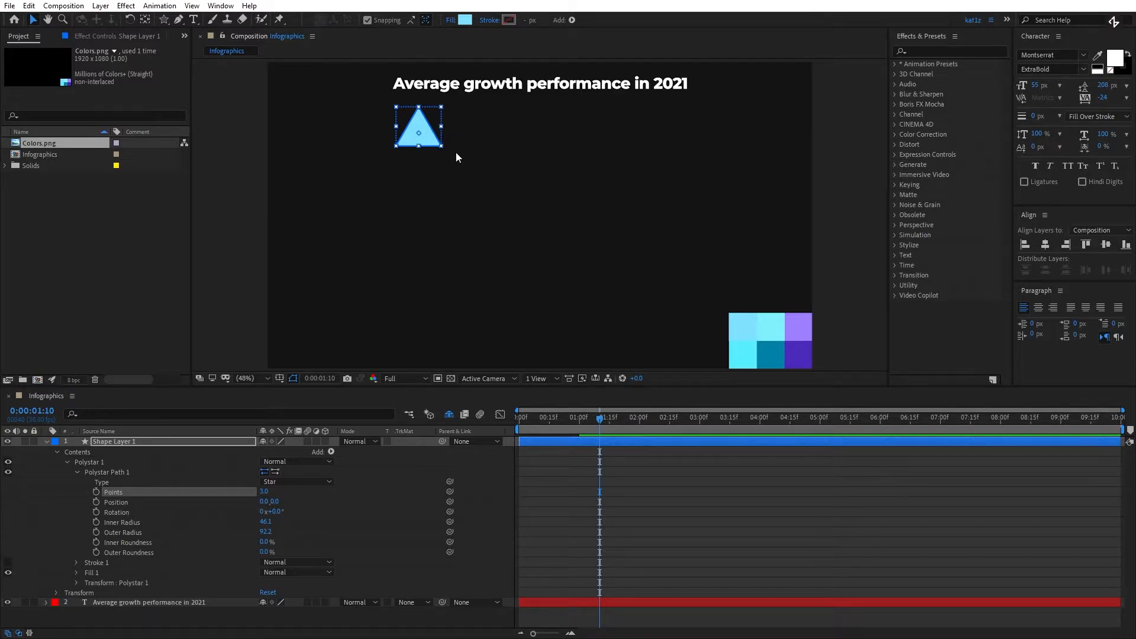
pyautogui.moveTo(420, 107); pyautogui.dragTo(427, 117)
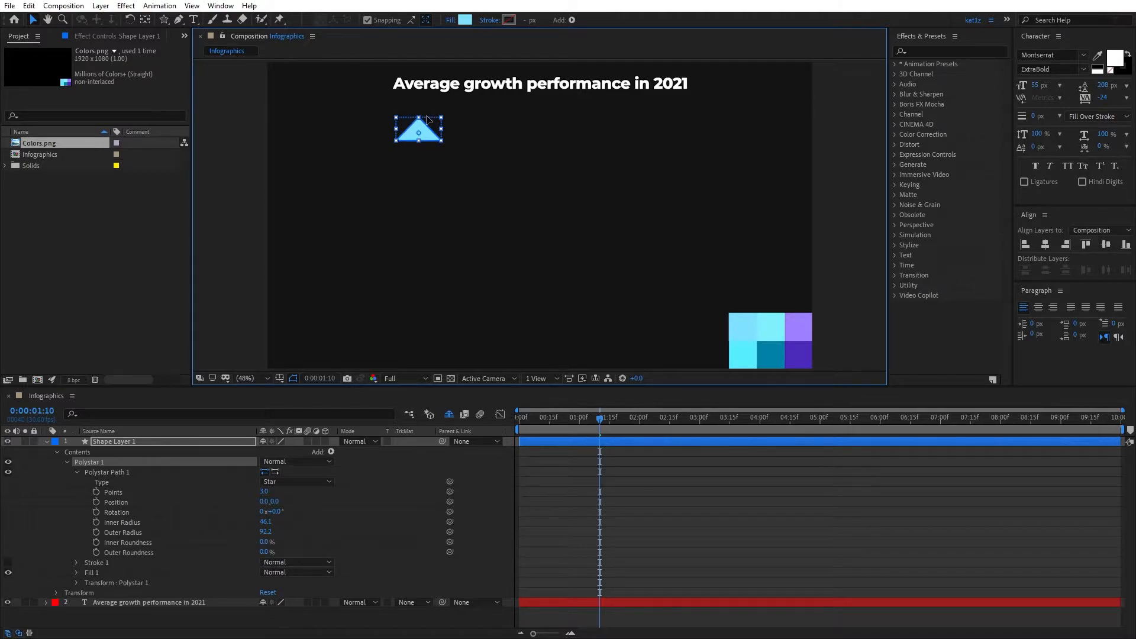
# Reduce the triangle shape layer's Scale to 55%.
pyautogui.click(105, 443)
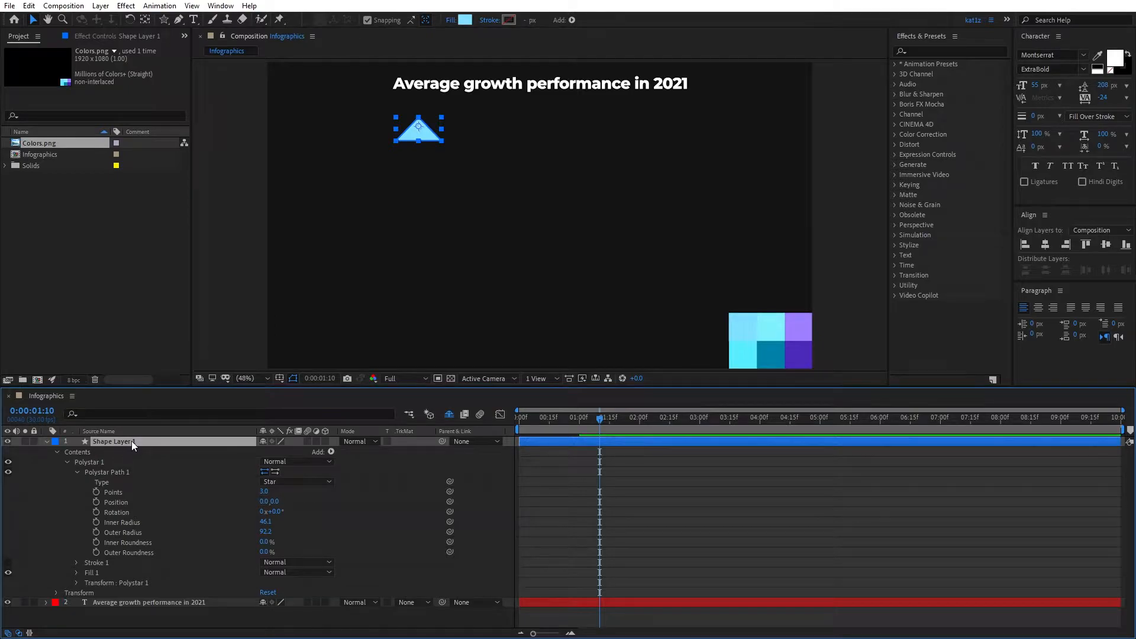
pyautogui.press('s')
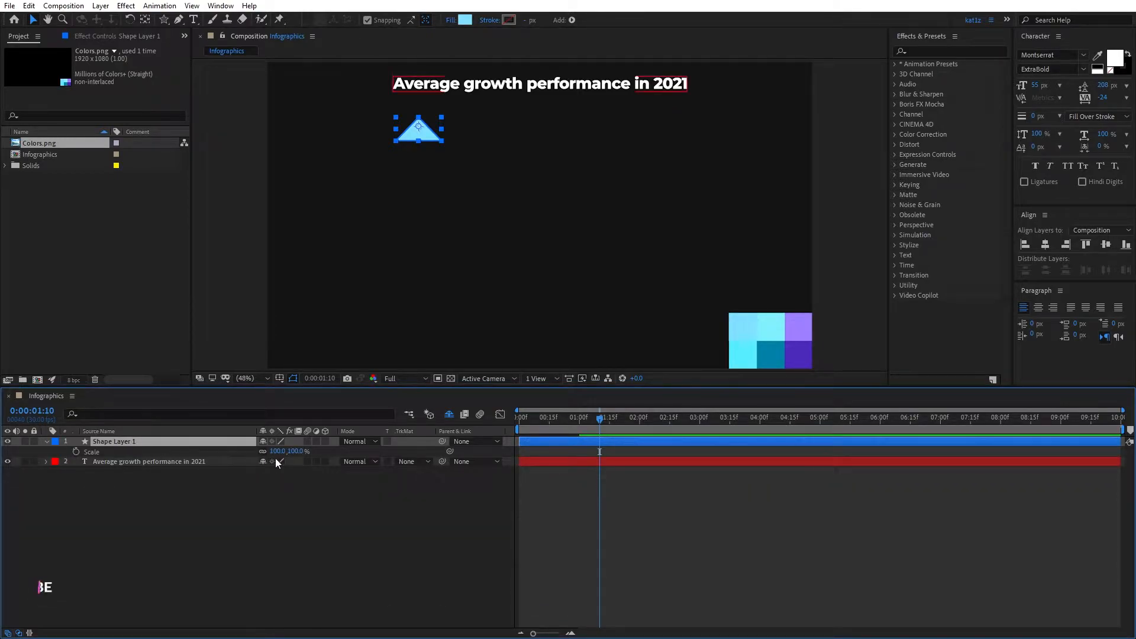
pyautogui.moveTo(300, 454); pyautogui.dragTo(275, 454)
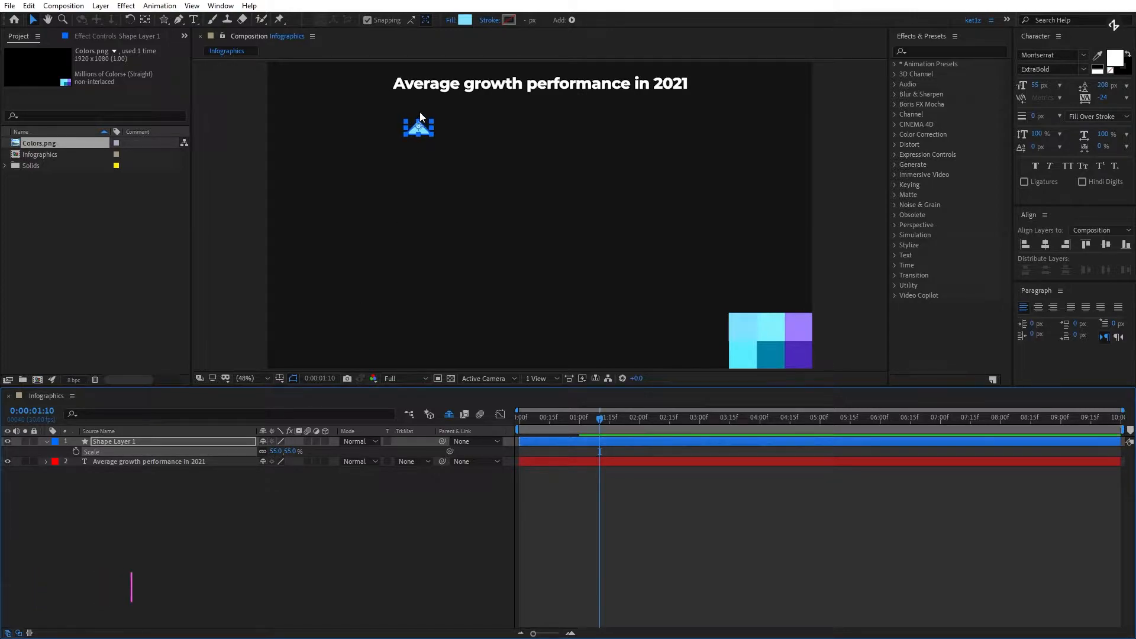
# Center the triangle horizontally in the composition, and move it up and slightly left beneath the end of the word "growth".
pyautogui.scroll(4, 420, 113)
pyautogui.scroll(-2, 420, 116)
pyautogui.moveTo(505, 126); pyautogui.dragTo(441, 151)
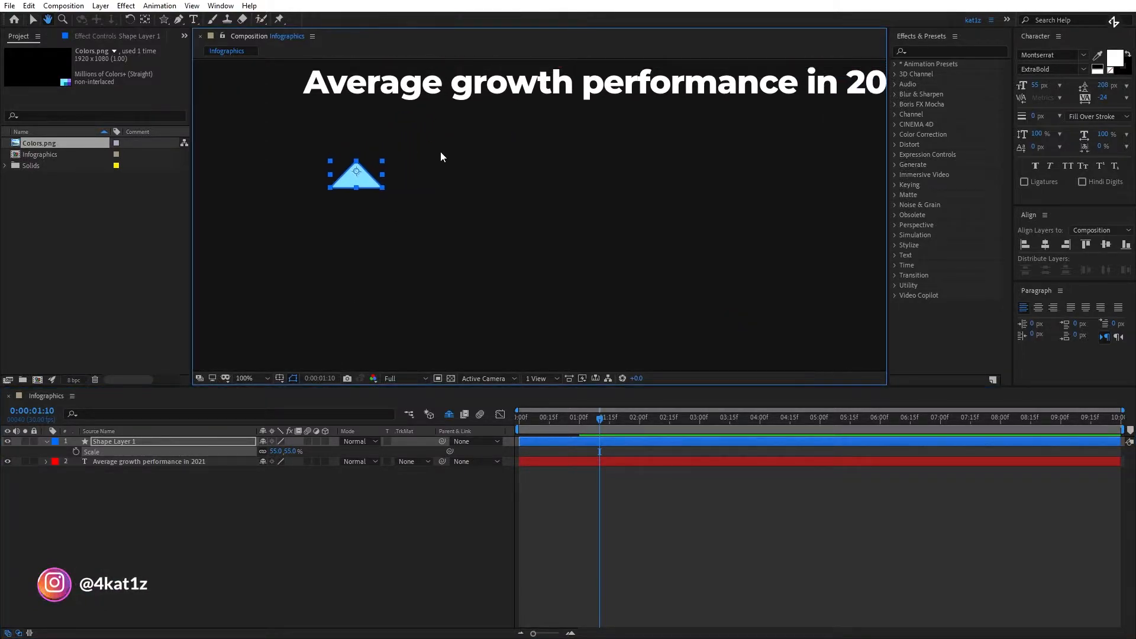
pyautogui.click(1044, 245)
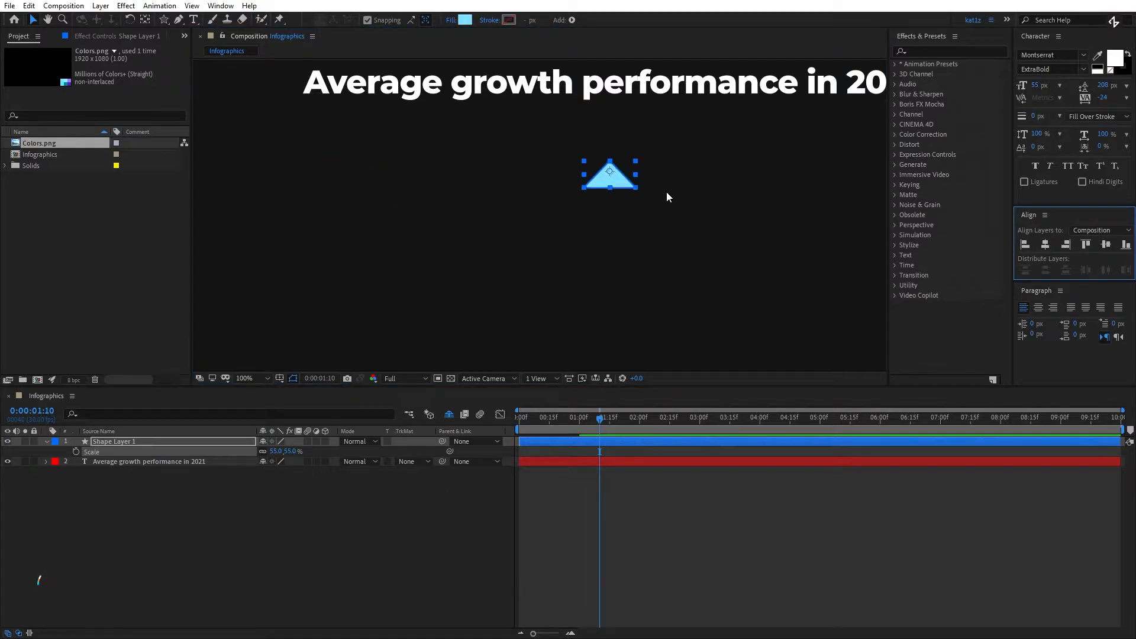
pyautogui.moveTo(623, 184); pyautogui.dragTo(564, 165)
pyautogui.click(681, 163)
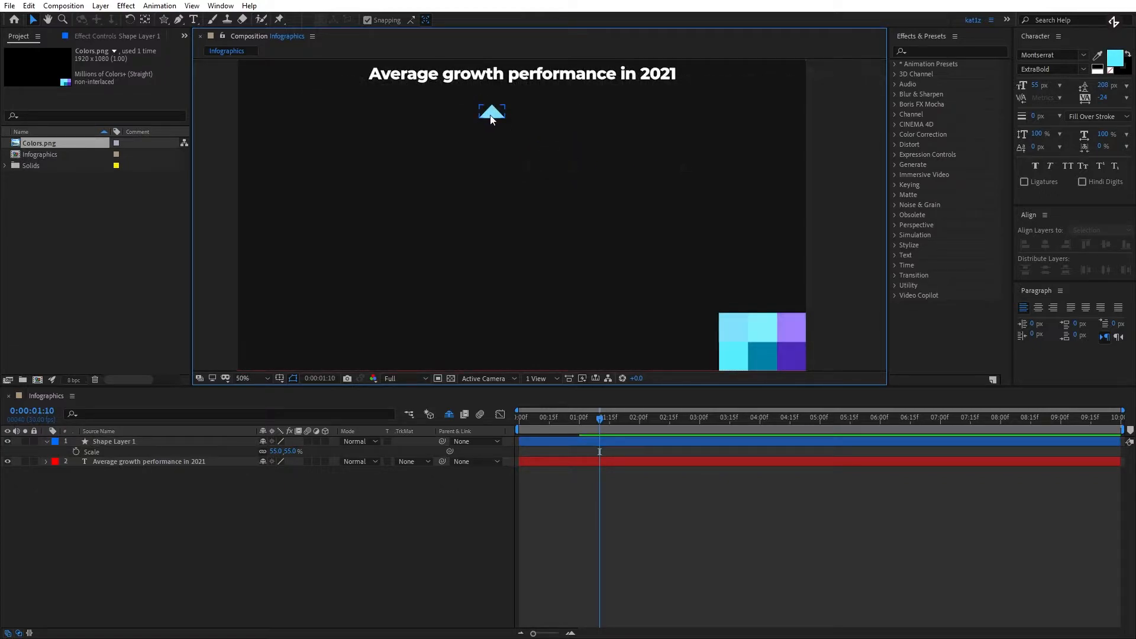
# Set the triangle shape layer's Scale to 34% and deselect it.
pyautogui.click(490, 120)
pyautogui.moveTo(287, 450); pyautogui.dragTo(278, 452)
pyautogui.click(399, 297)
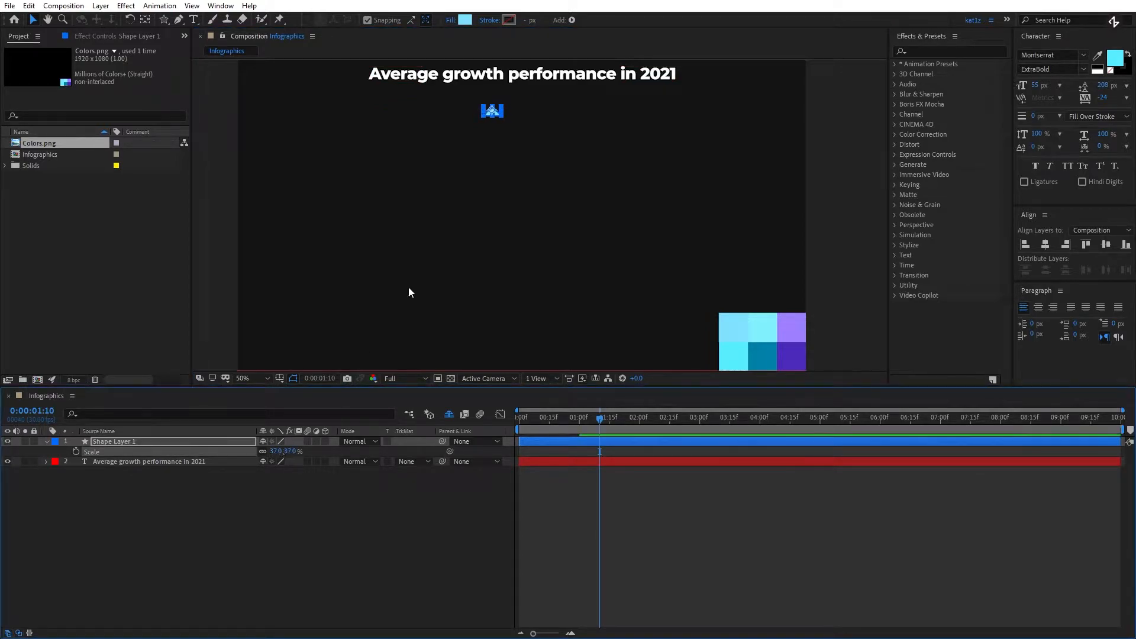
pyautogui.click(492, 112)
pyautogui.click(291, 451)
pyautogui.write('34')
pyautogui.press('Return')
pyautogui.click(559, 146)
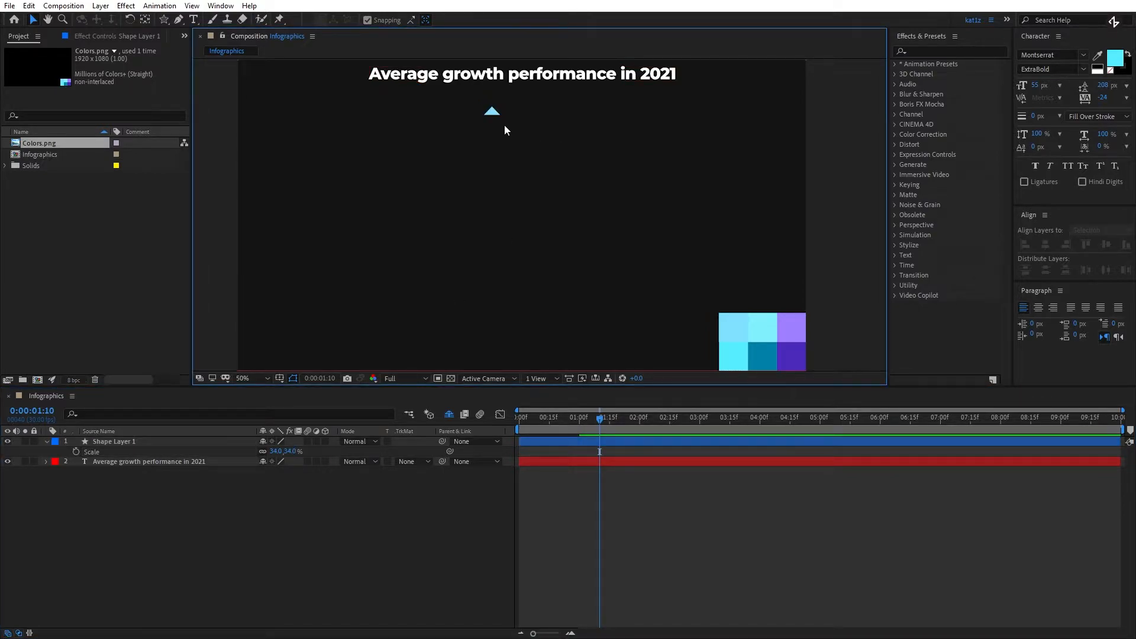
# Move the triangle slightly up toward the title, fit the composition in view and collapse the shape layer's properties.
pyautogui.click(494, 110)
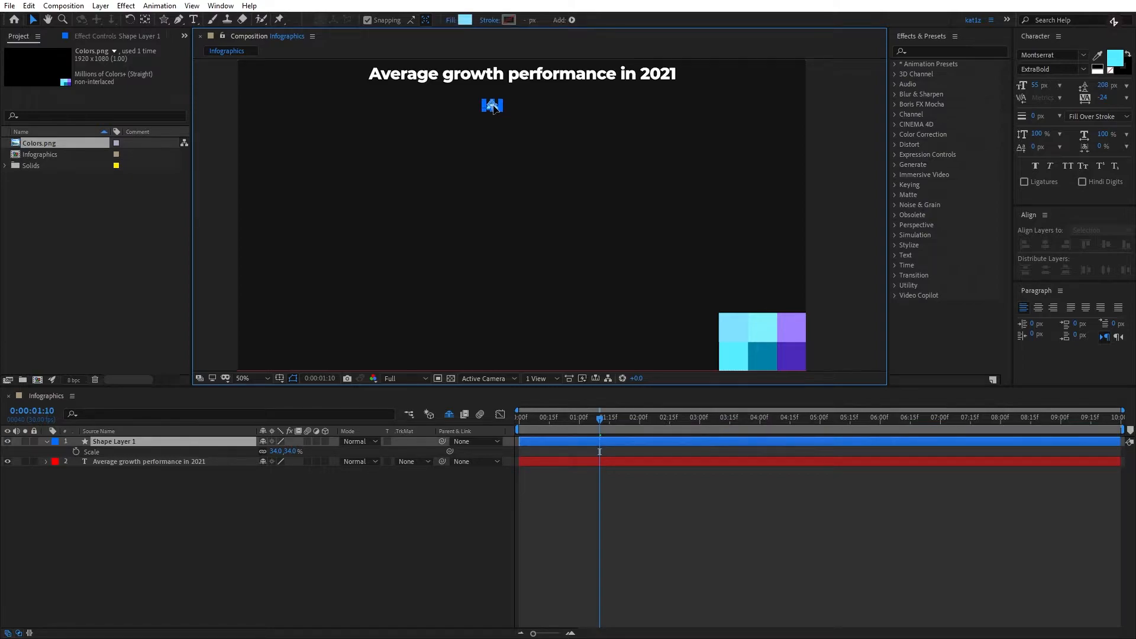
pyautogui.click(700, 121)
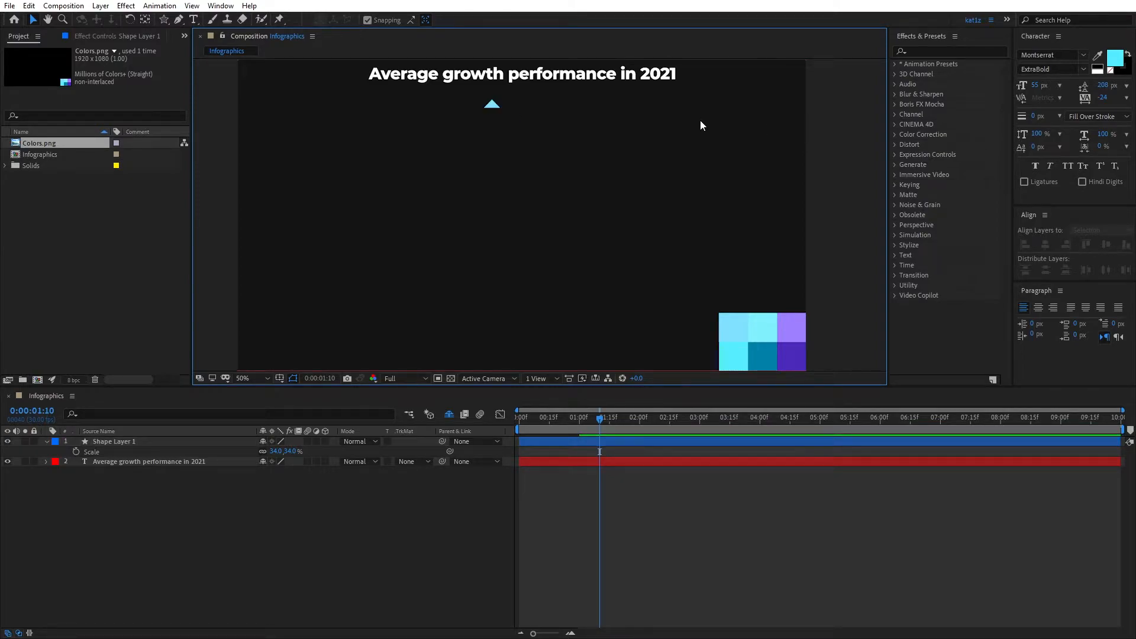
pyautogui.click(243, 378)
pyautogui.click(256, 404)
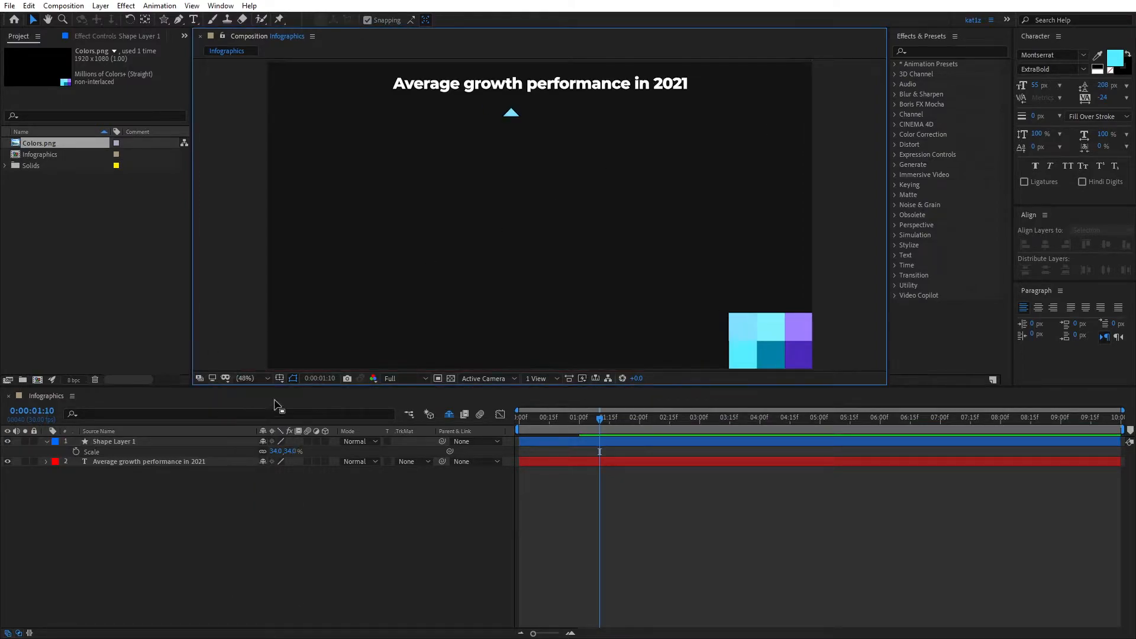
pyautogui.click(511, 115)
pyautogui.click(242, 493)
pyautogui.click(47, 441)
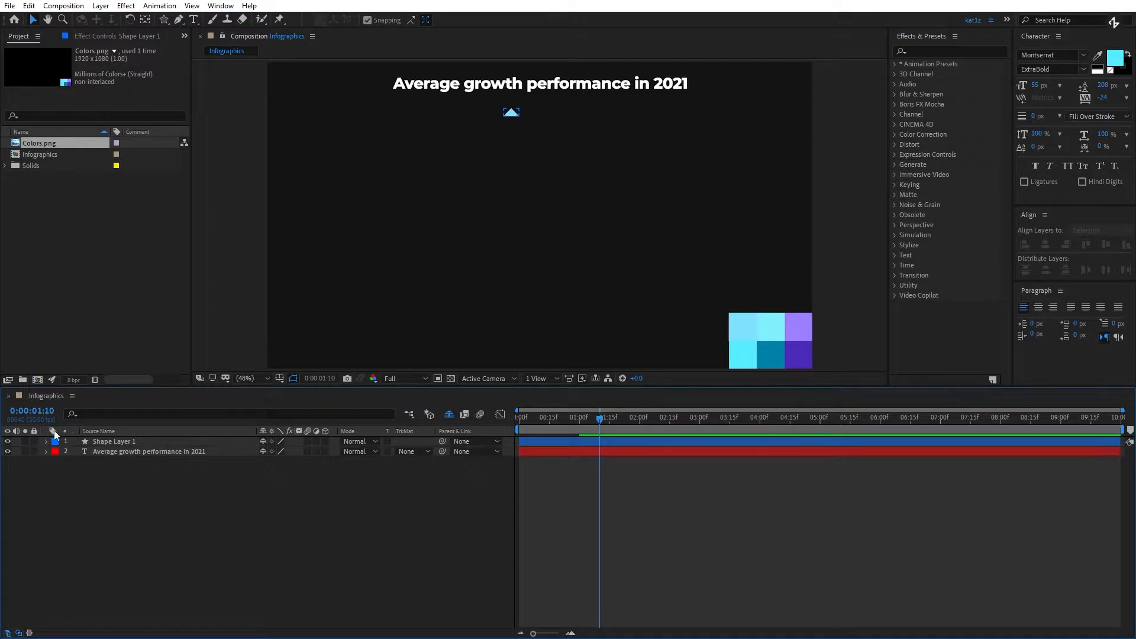
# Add the text "36.4" just below the triangle and colour it with the light purple sampled from the colour palette.
pyautogui.click(194, 20)
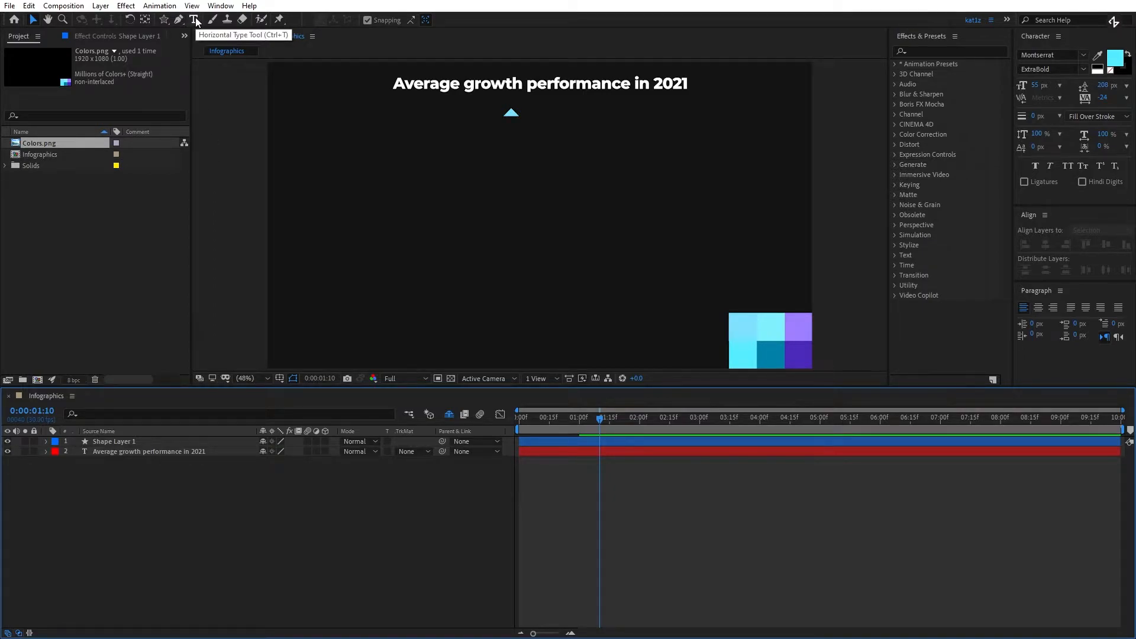
pyautogui.click(507, 139)
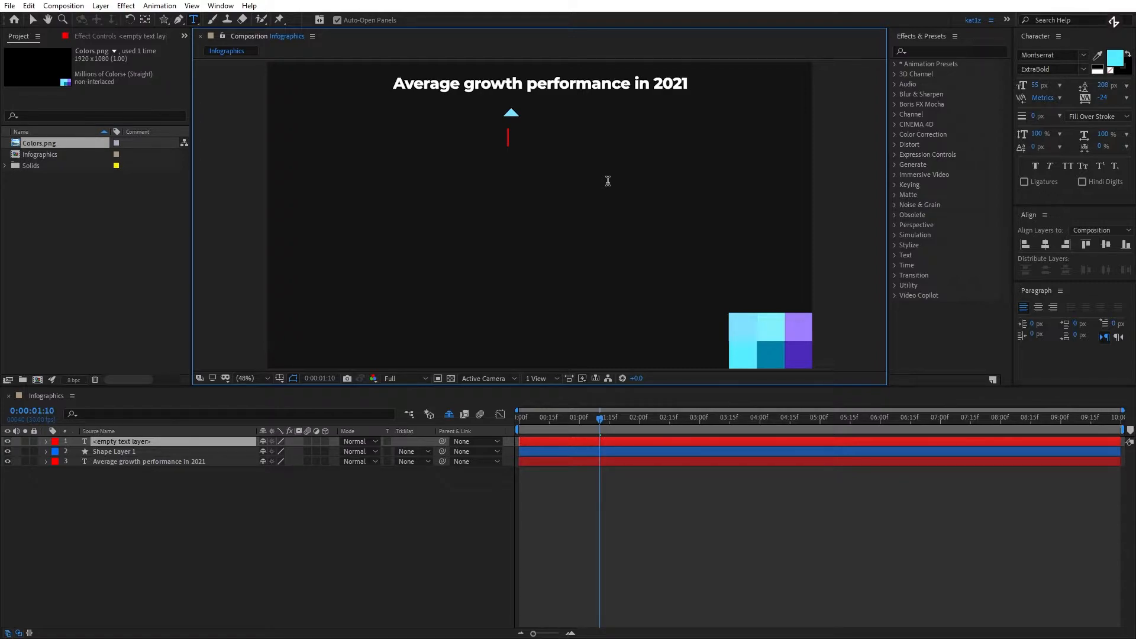
pyautogui.write('36.4')
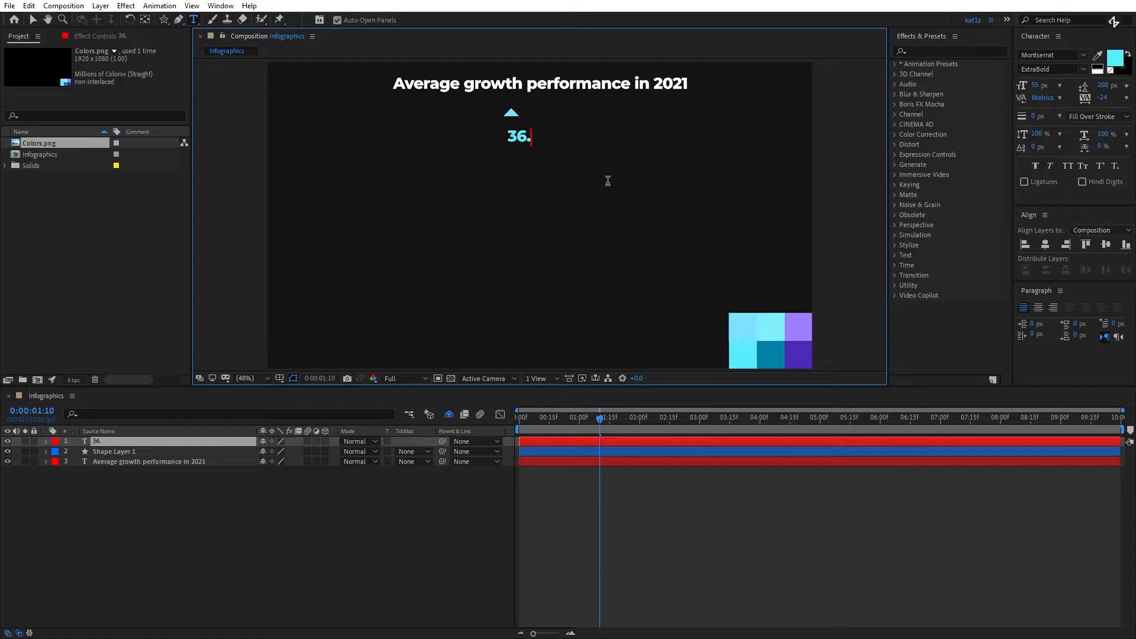
pyautogui.doubleClick(522, 137)
pyautogui.click(1097, 55)
pyautogui.click(806, 322)
pyautogui.click(259, 556)
# Move the "36.4" text beside the triangle's right side and align the bottom edges of both layers to the selection.
pyautogui.moveTo(523, 141); pyautogui.dragTo(538, 117)
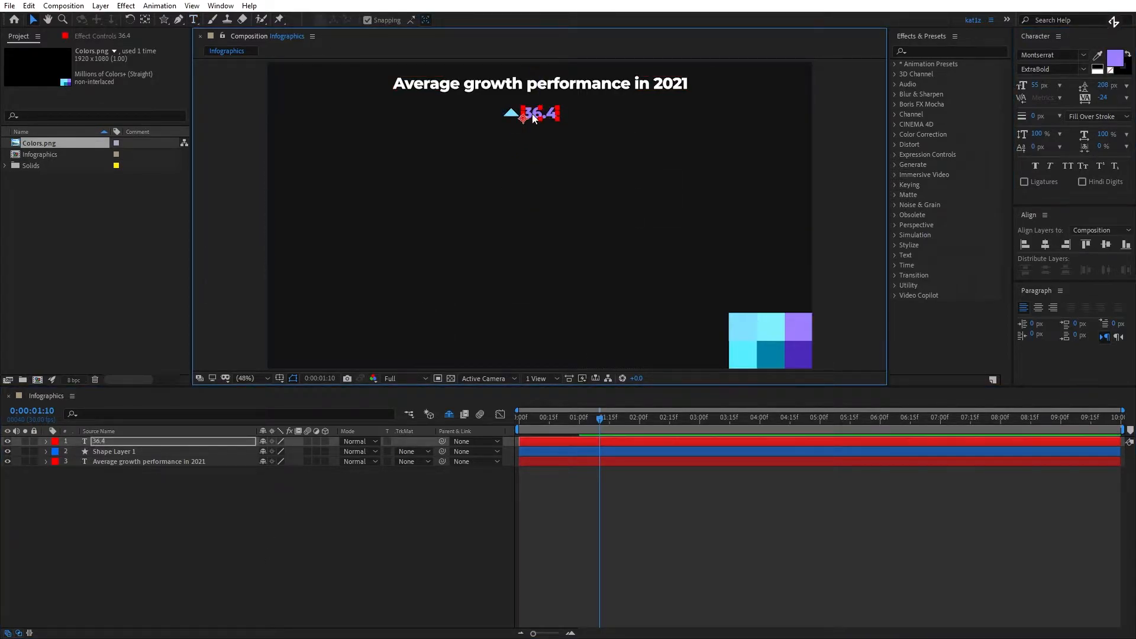
pyautogui.scroll(3, 526, 118)
pyautogui.scroll(3, 526, 115)
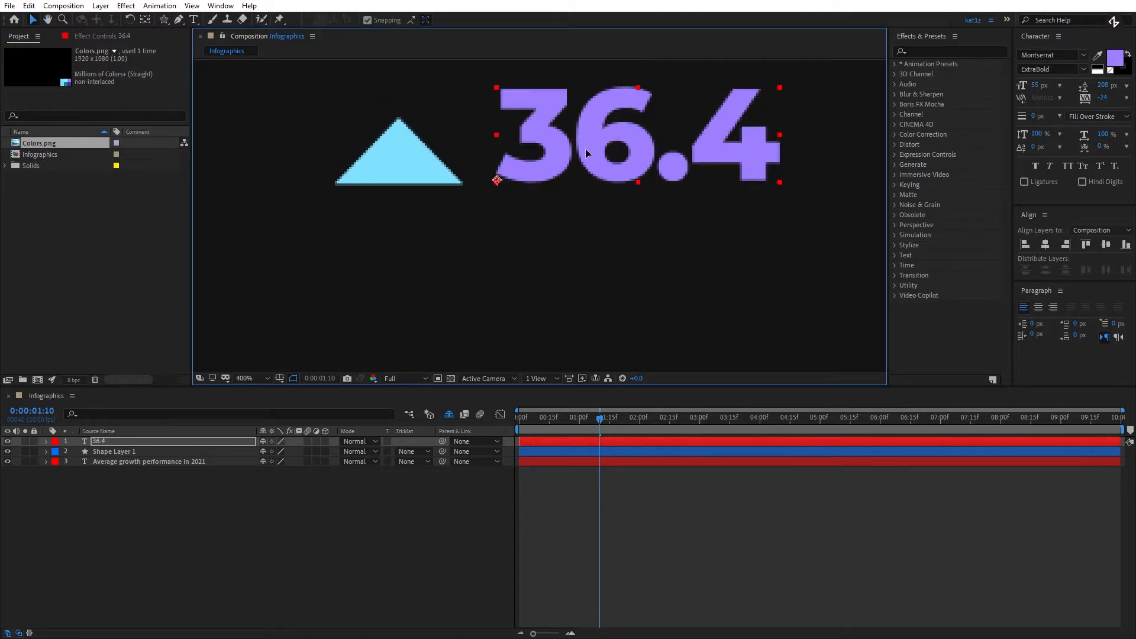
pyautogui.click(417, 165)
pyautogui.click(420, 159)
pyautogui.keyDown('shift'); pyautogui.click(558, 165); pyautogui.keyUp('shift')
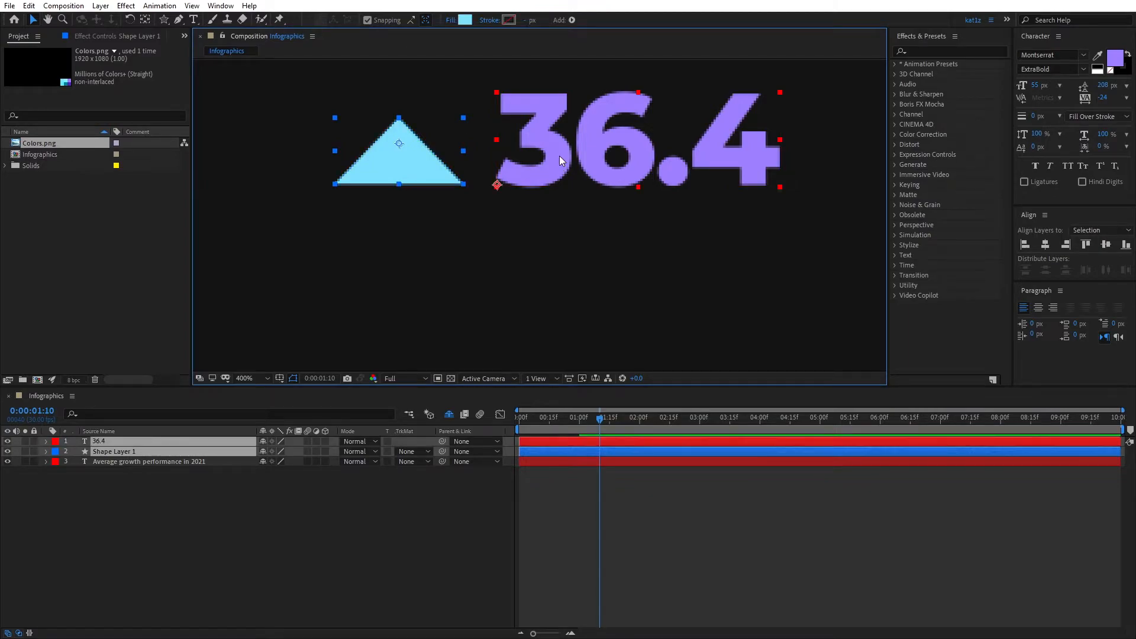
pyautogui.click(1126, 244)
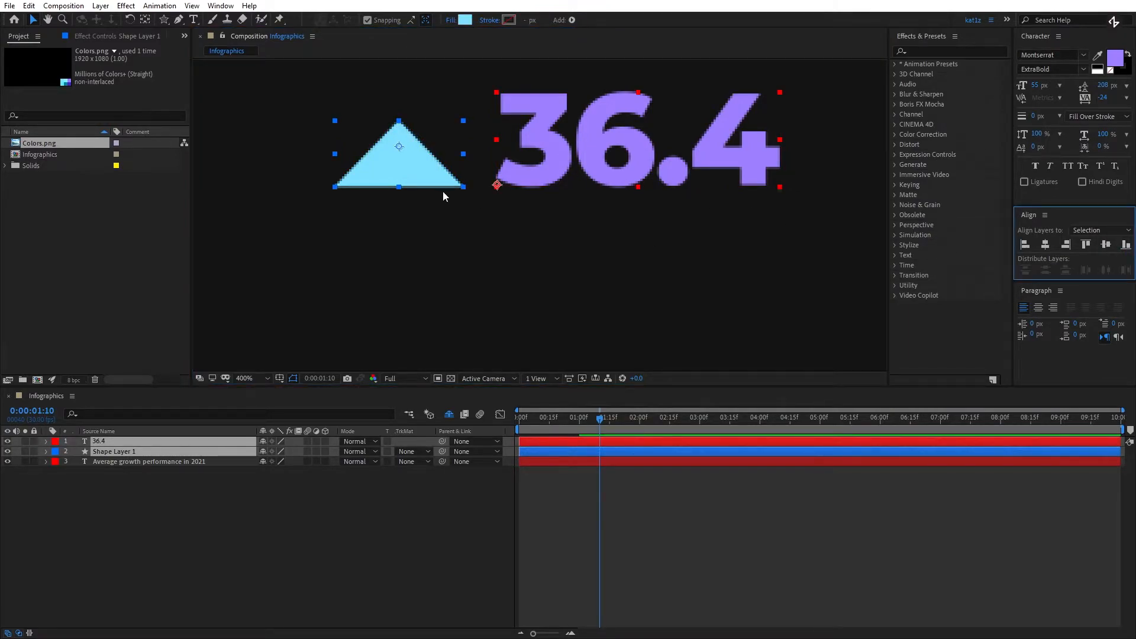
pyautogui.click(611, 232)
# Reduce the "36.4" text's font size to 40 px to match the triangle's height.
pyautogui.click(612, 162)
pyautogui.moveTo(1041, 87)
pyautogui.mouseDown()
pyautogui.moveTo(1027, 88)
pyautogui.moveTo(1036, 87)
pyautogui.mouseUp()
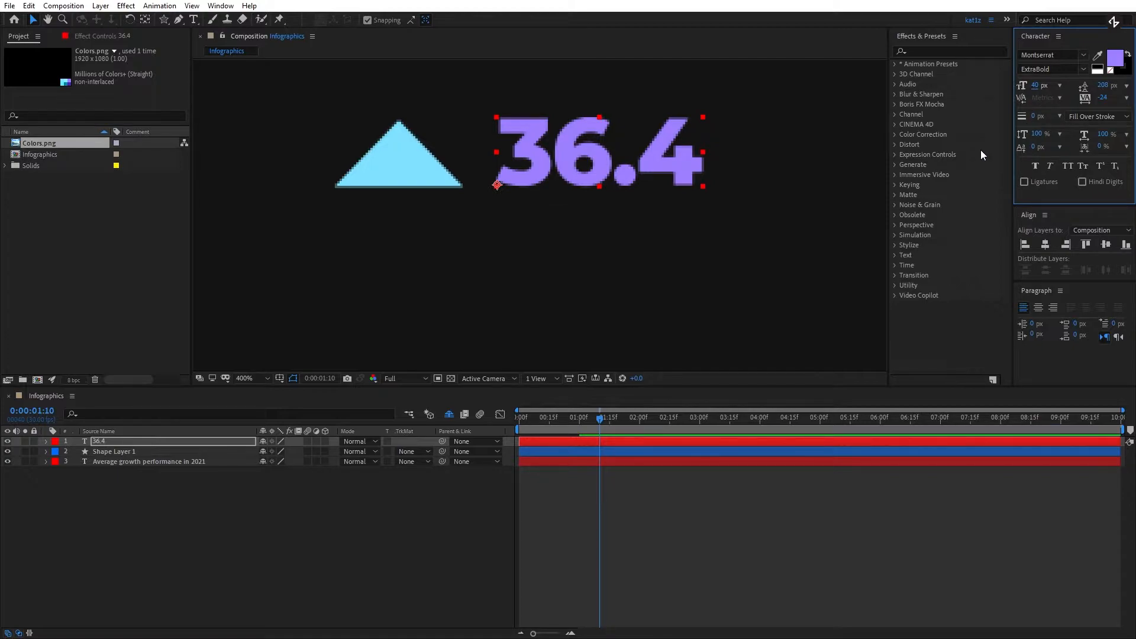
pyautogui.click(1036, 87)
pyautogui.press('Down')
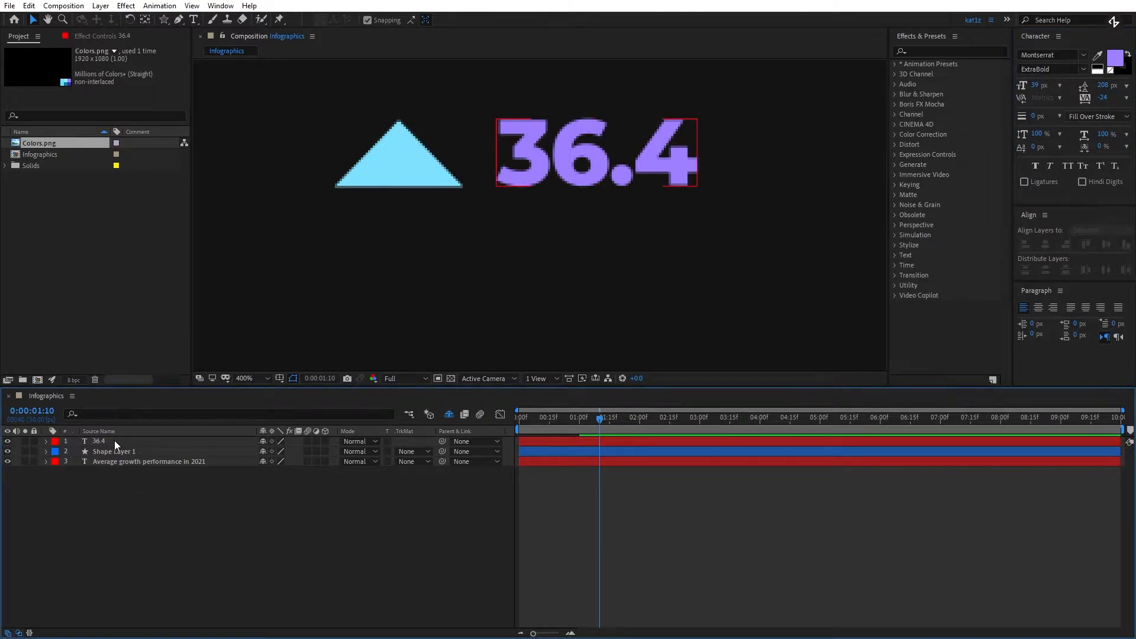
# Rename the triangle's shape layer to "Triangle".
pyautogui.rightClick(112, 451)
pyautogui.click(144, 445)
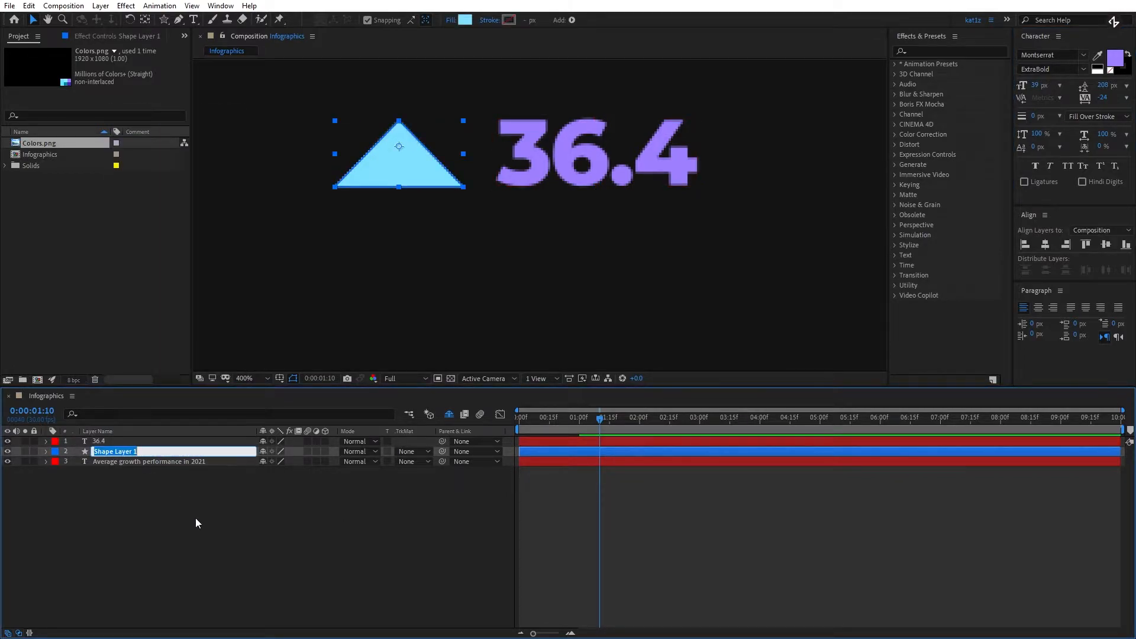
pyautogui.write('Triangle')
pyautogui.press('Return')
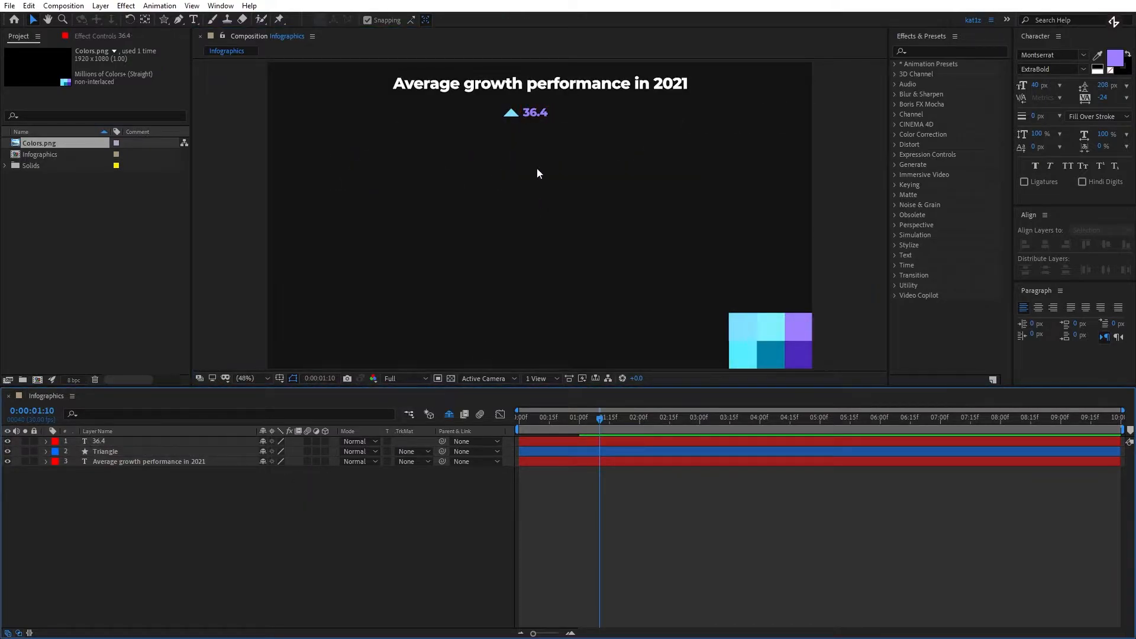
# Expand the "36.4" layer's text properties and apply the Slider Control effect to that layer.
pyautogui.click(531, 113)
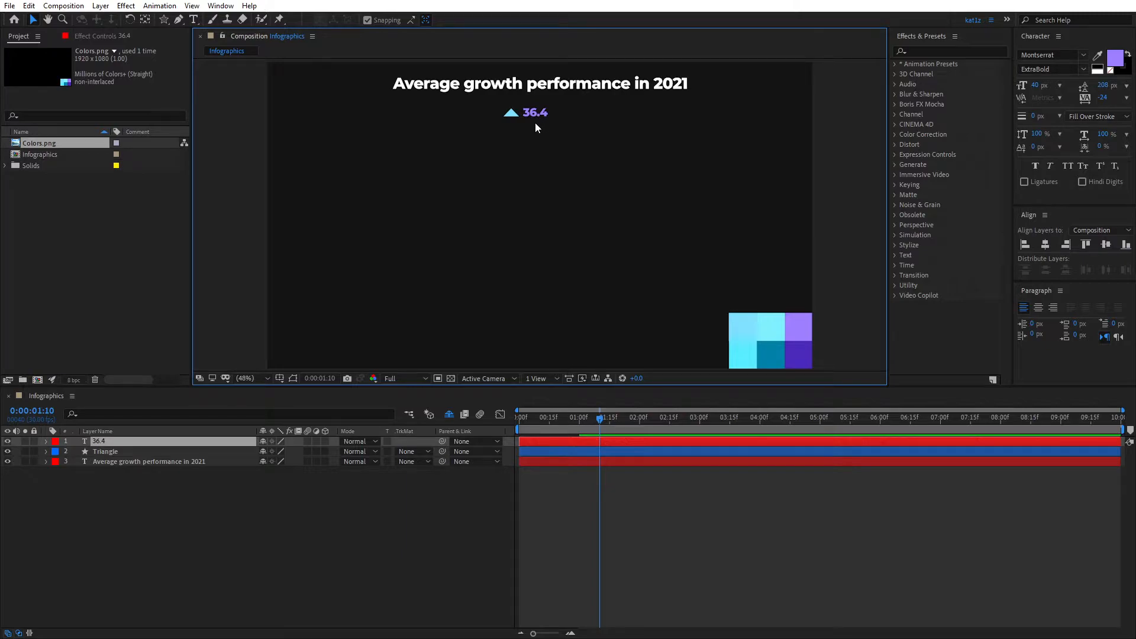
pyautogui.click(129, 441)
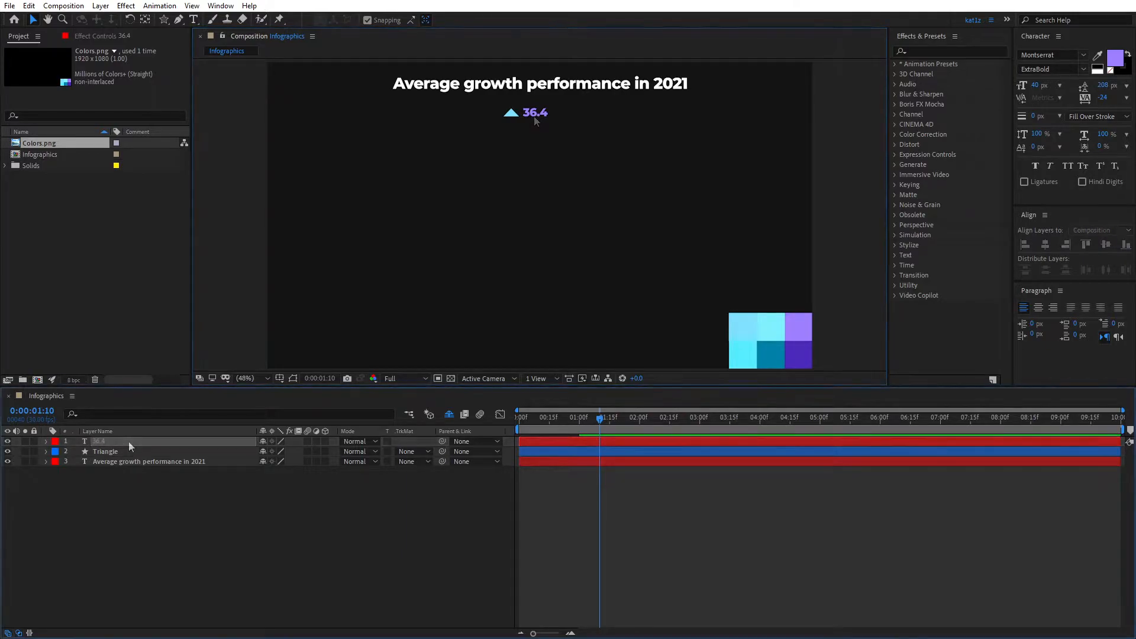
pyautogui.click(45, 441)
pyautogui.click(55, 452)
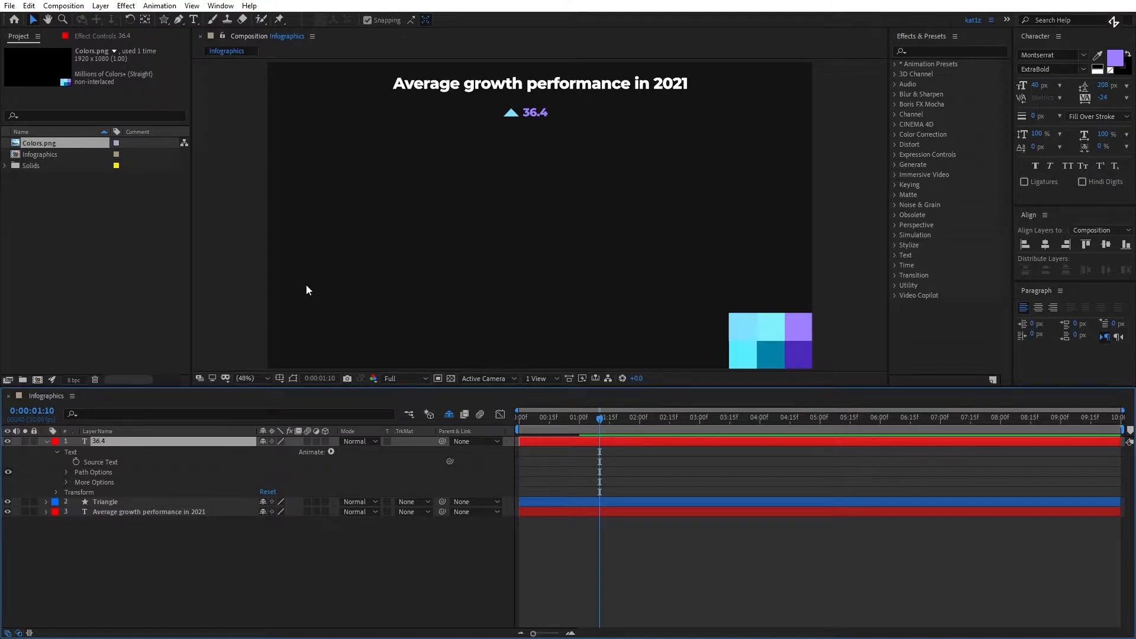
pyautogui.click(936, 52)
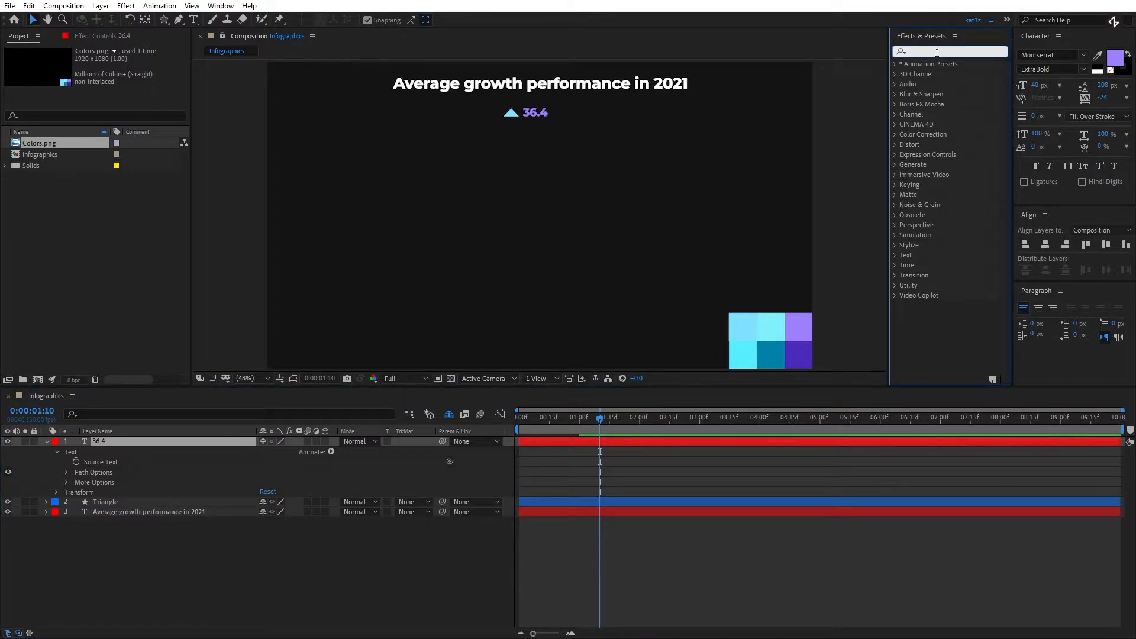
pyautogui.write('slider control')
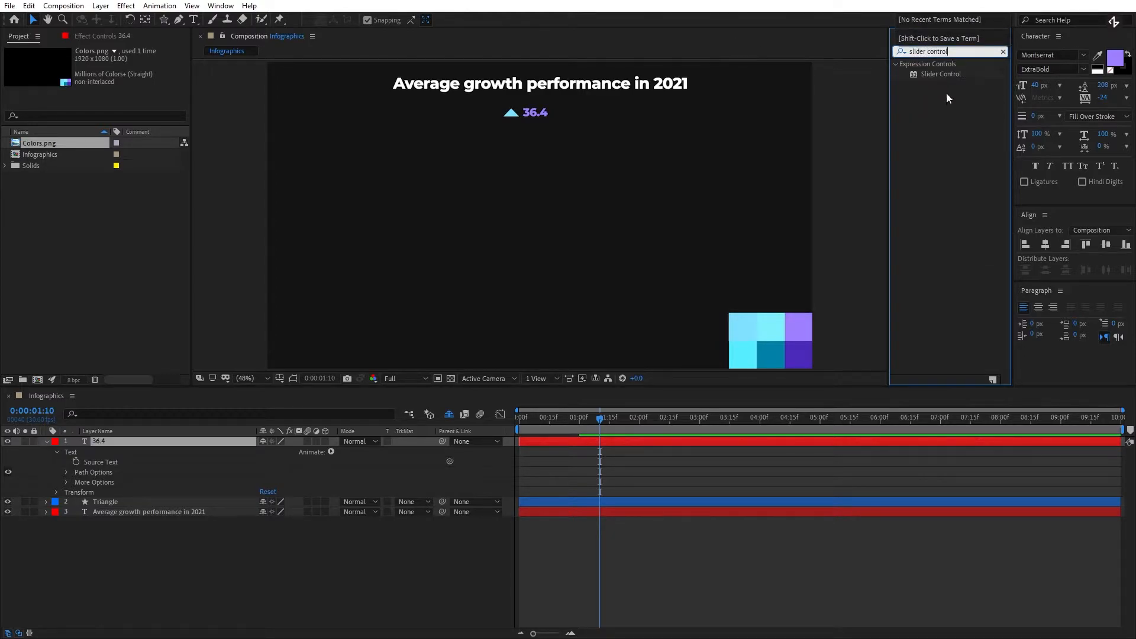
pyautogui.doubleClick(940, 75)
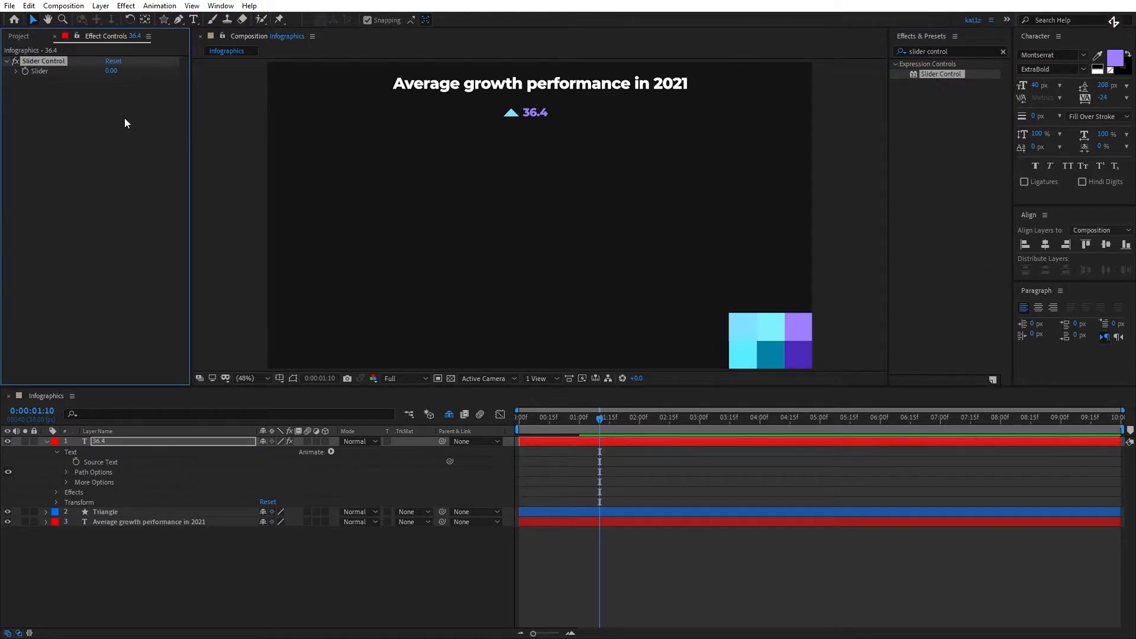
# Rename the Slider Control effect on the "36.4" layer to "Numbers".
pyautogui.rightClick(49, 60)
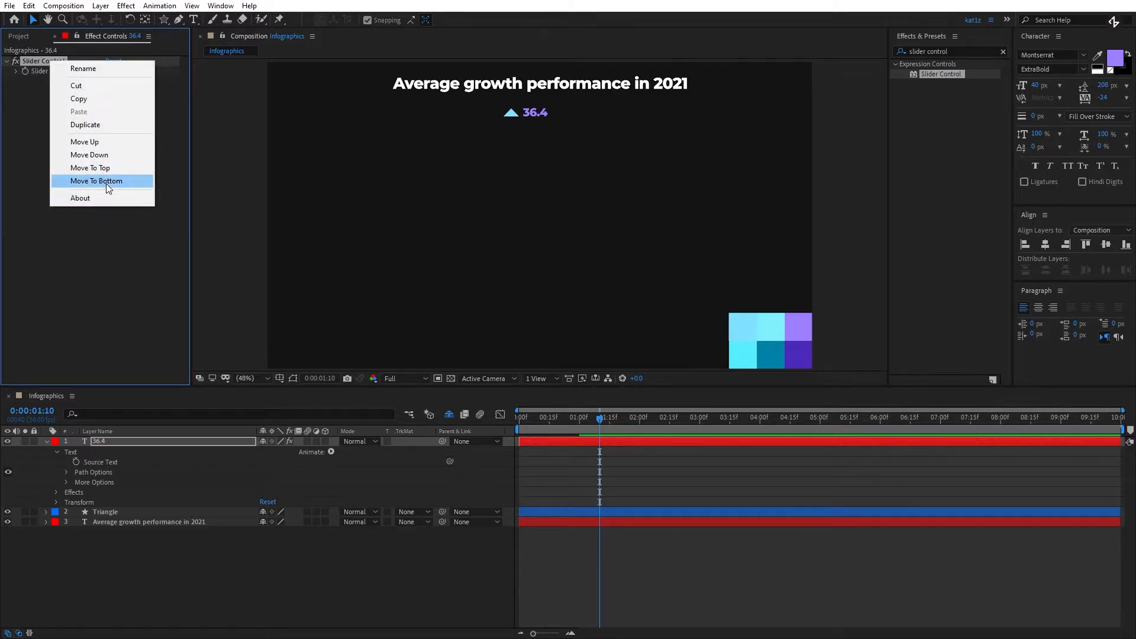
pyautogui.click(89, 70)
pyautogui.write('Numbers')
pyautogui.press('Return')
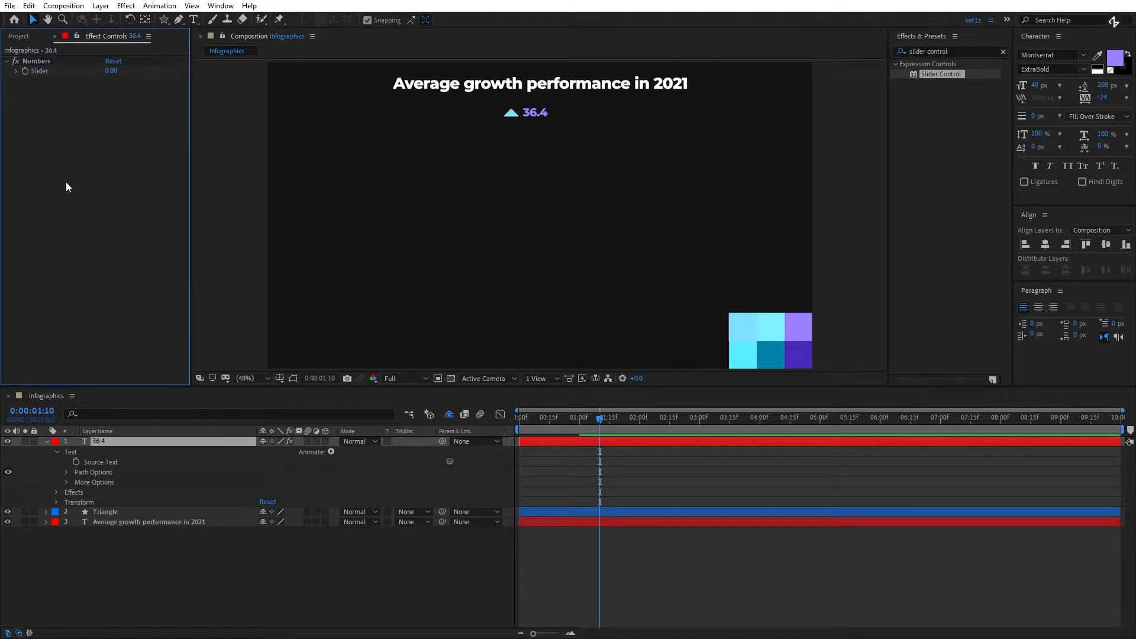
# Add an expression to the "36.4" layer's Source Text that links it to the Numbers effect's Slider.
pyautogui.click(57, 492)
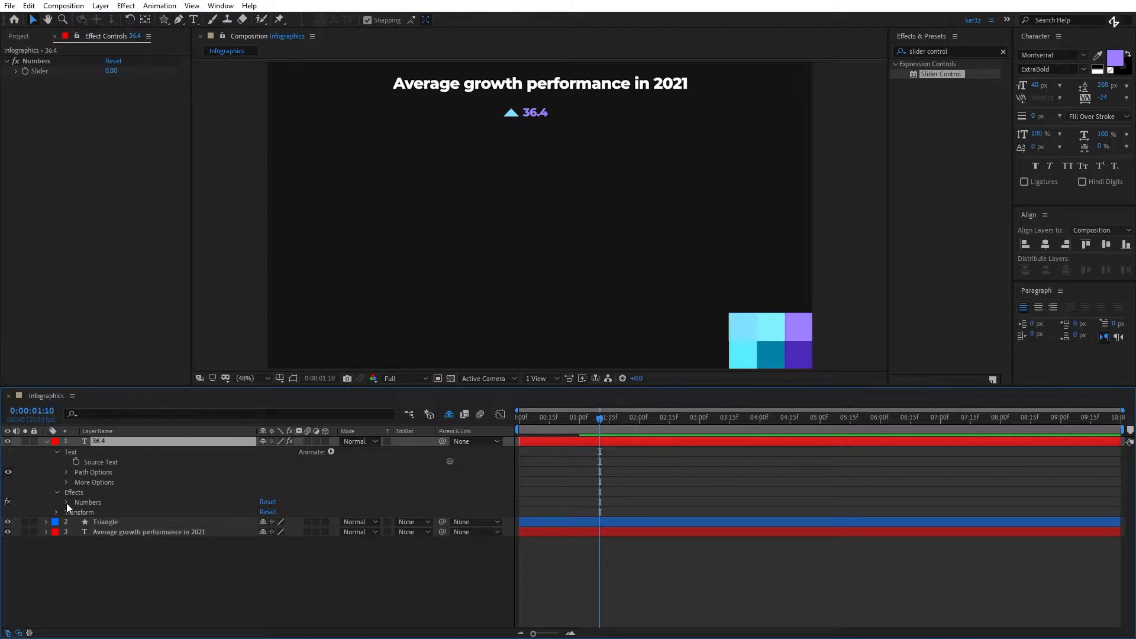
pyautogui.click(66, 503)
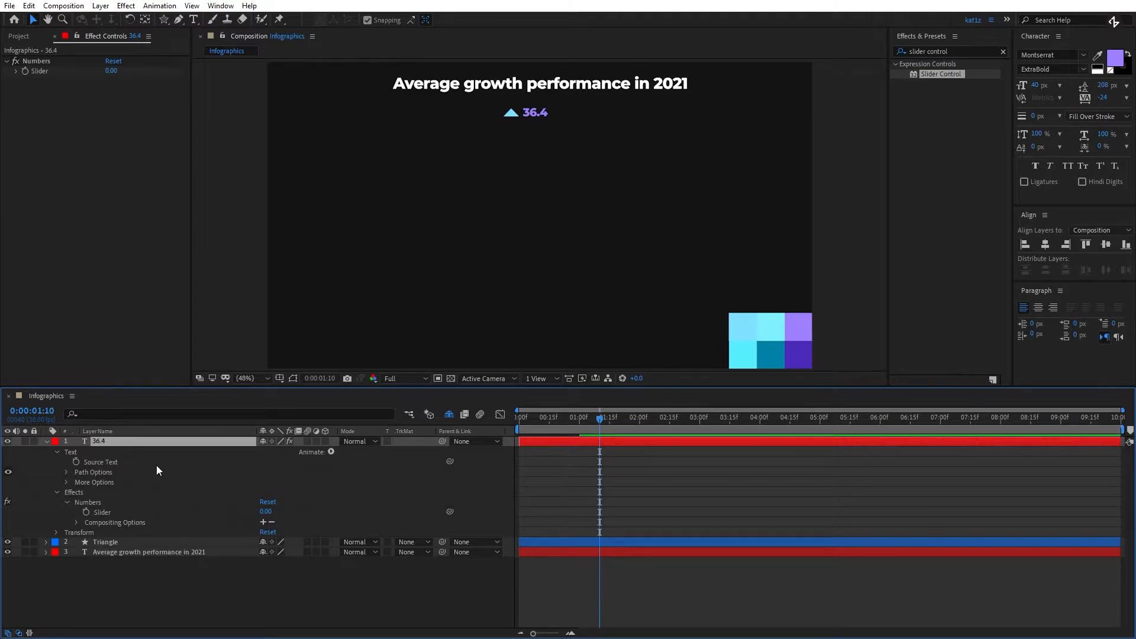
pyautogui.keyDown('alt'); pyautogui.click(76, 461); pyautogui.keyUp('alt')
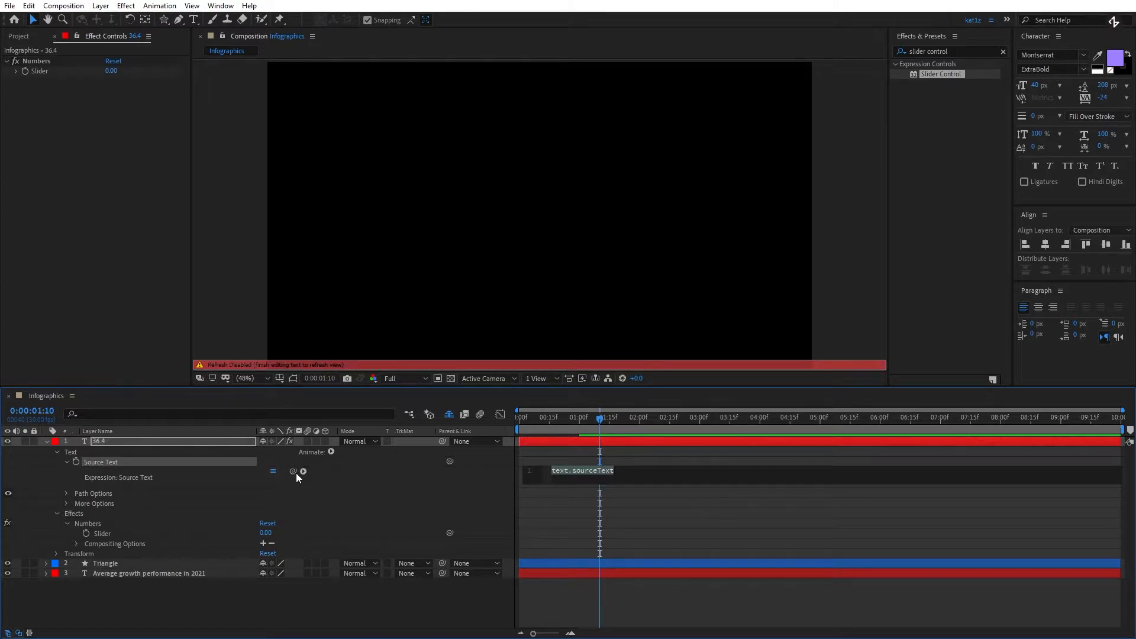
pyautogui.moveTo(292, 471); pyautogui.dragTo(120, 531)
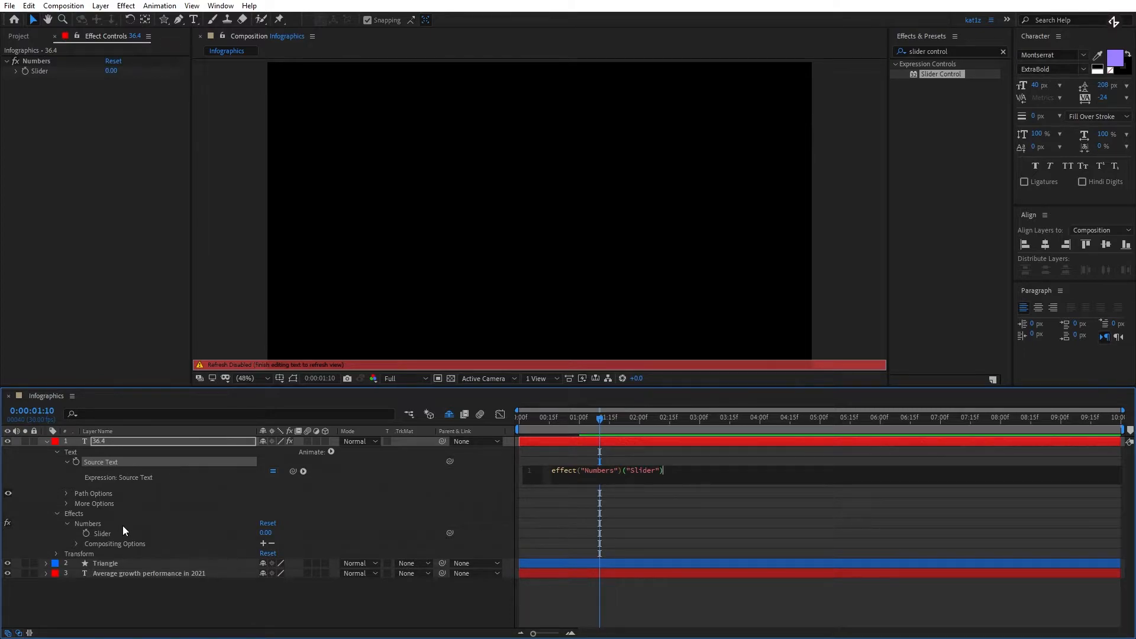
pyautogui.click(651, 456)
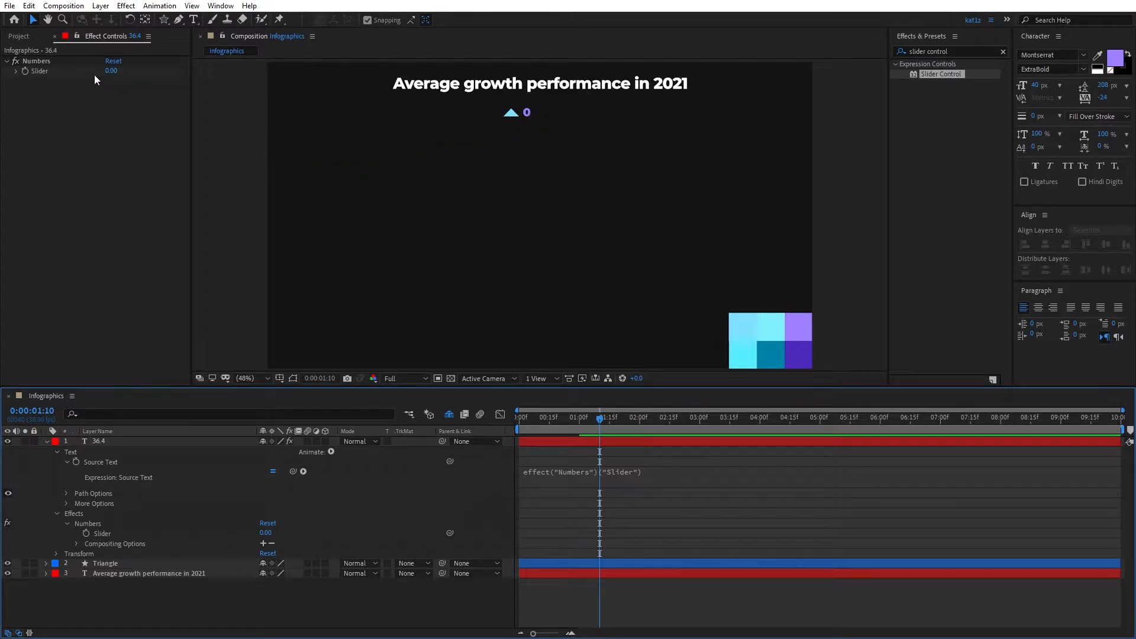
# Test the linked number text by raising the Numbers slider to 76.
pyautogui.click(112, 70)
pyautogui.write('25')
pyautogui.press('Return')
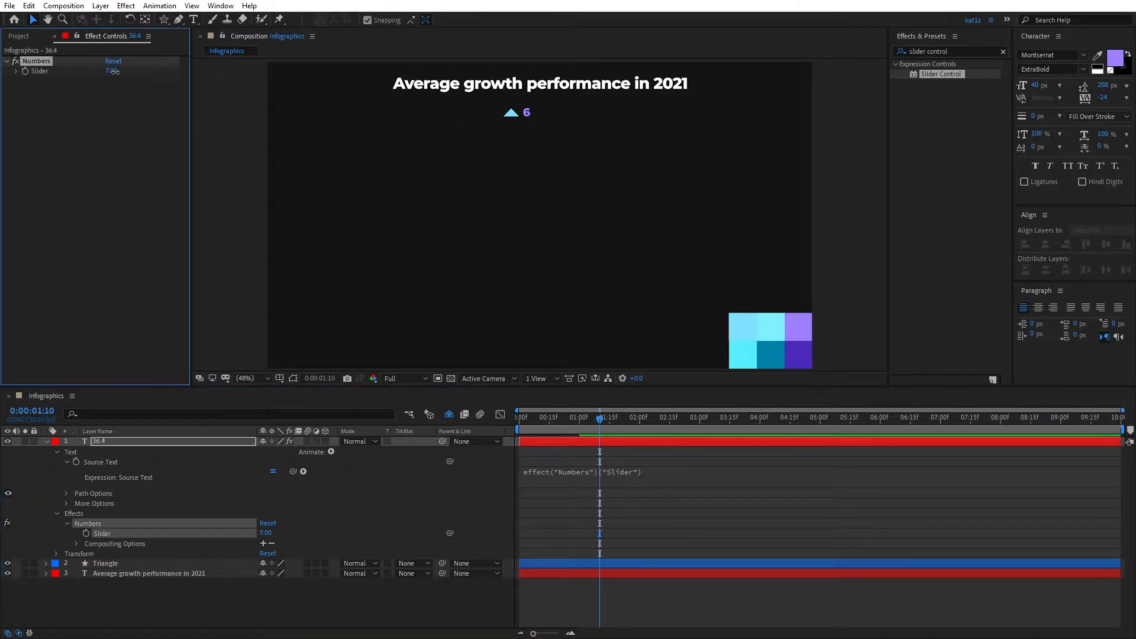
pyautogui.moveTo(126, 72); pyautogui.dragTo(181, 98)
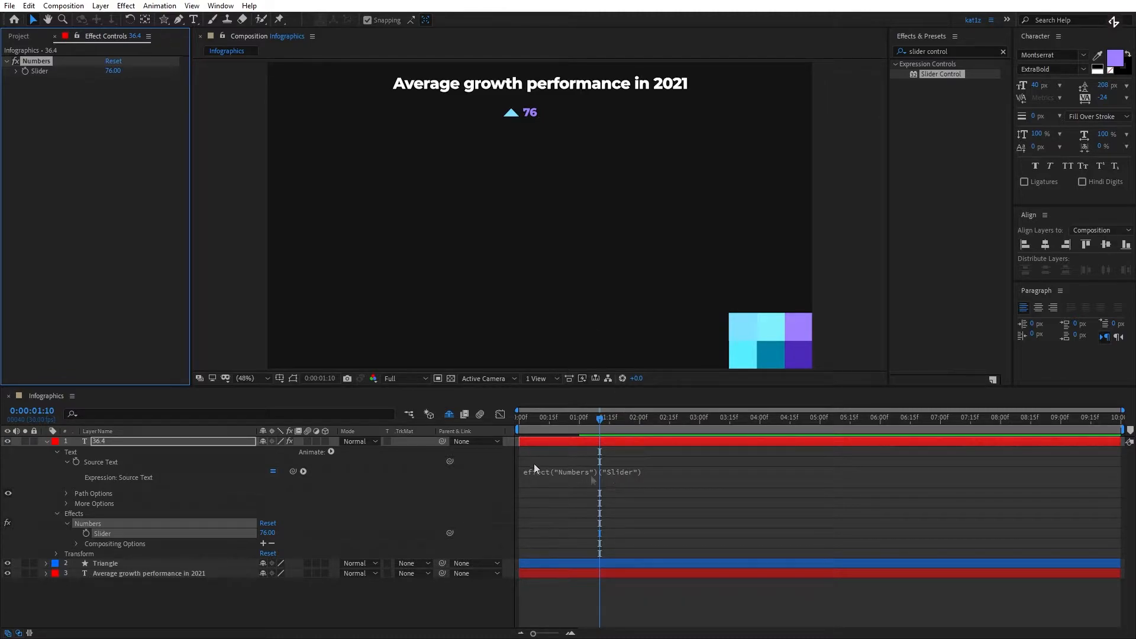
# Extend the Source Text expression with .value.toFixed(1) so the number shows one decimal place.
pyautogui.click(636, 478)
pyautogui.write('.value.')
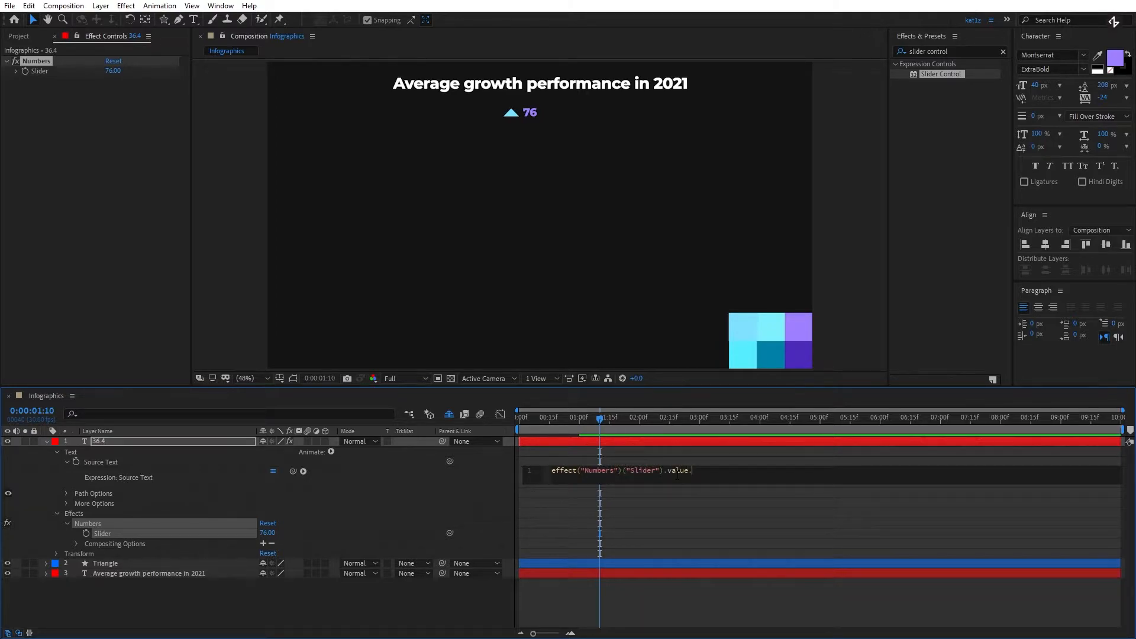
pyautogui.write('toFi')
pyautogui.press('Return')
pyautogui.write('1')
pyautogui.click(754, 462)
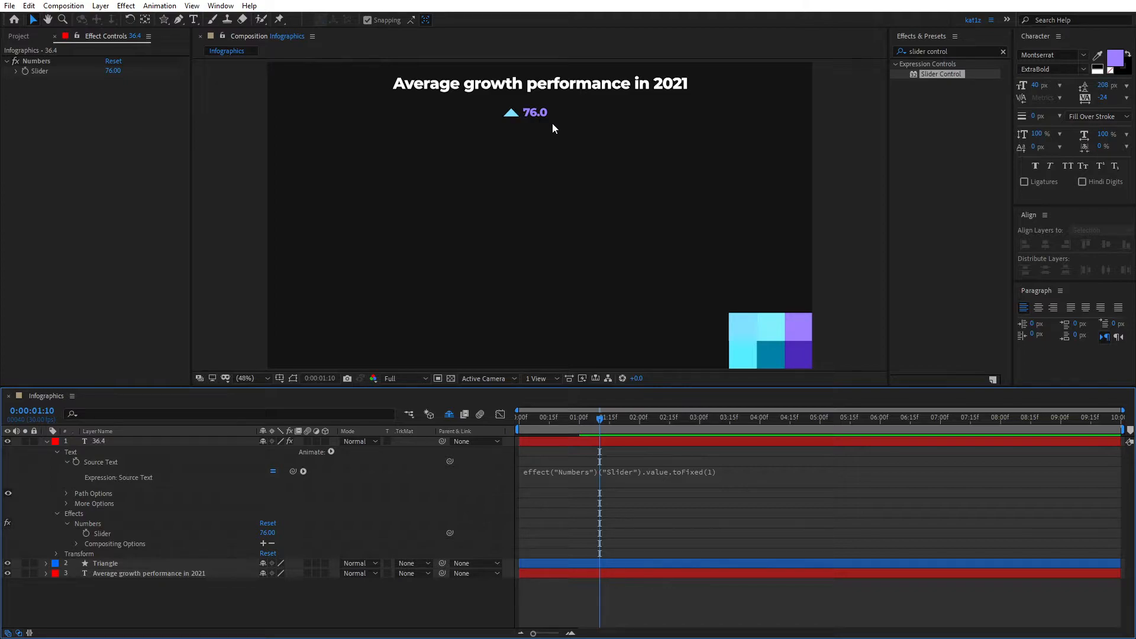
# Append +"%" to the Source Text expression so a percent sign follows the number.
pyautogui.click(735, 475)
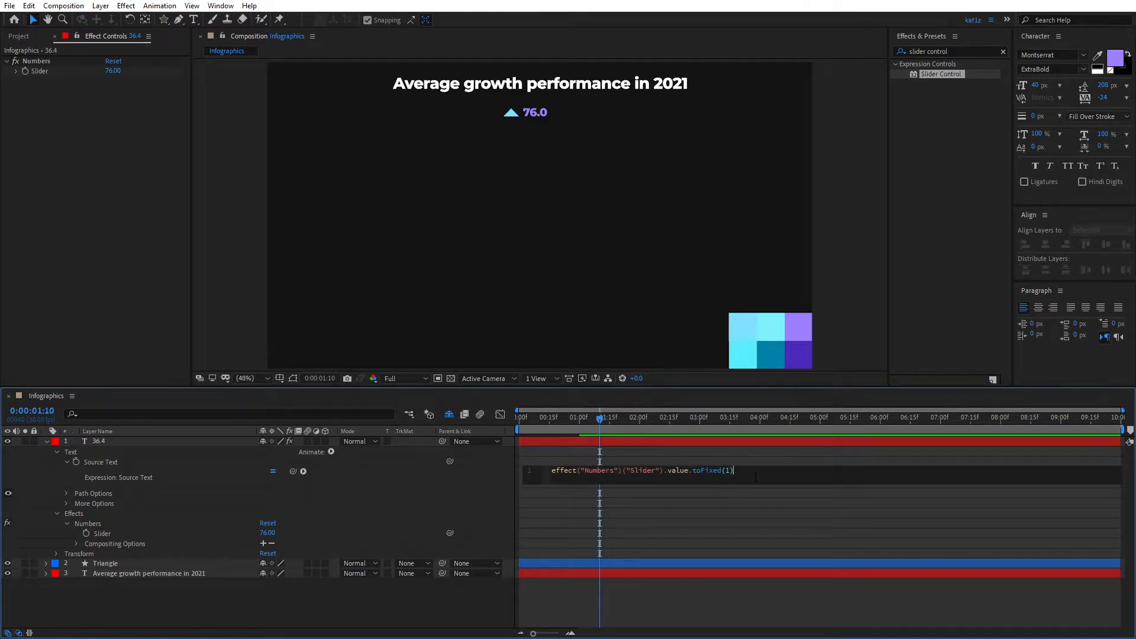
pyautogui.write('+"%')
pyautogui.click(571, 135)
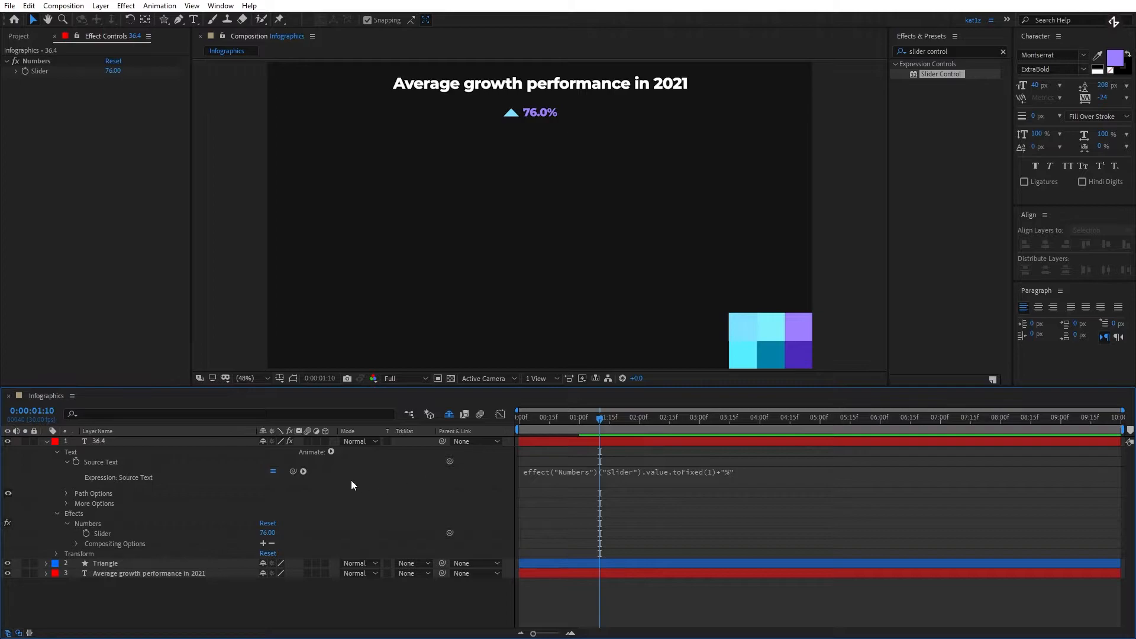
# Set the Numbers effect's Slider value to 0.
pyautogui.click(266, 532)
pyautogui.write('0')
pyautogui.press('Return')
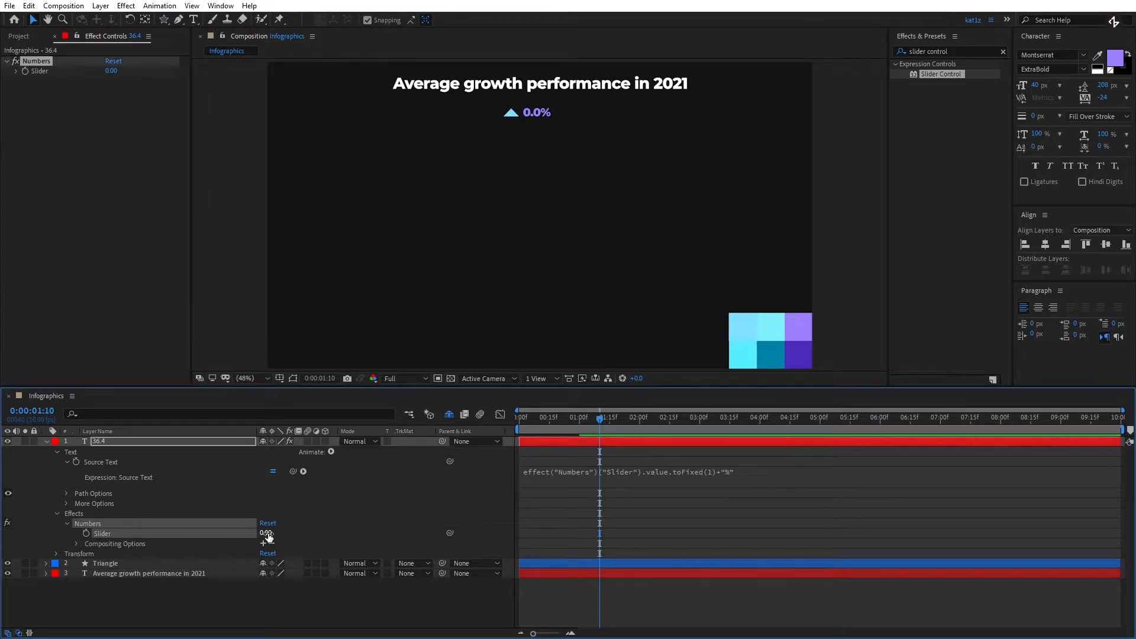
# Keyframe the Numbers effect's Slider from 0 at 0:00:00:00 to 36.4 at 0:00:01:10.
pyautogui.click(521, 420)
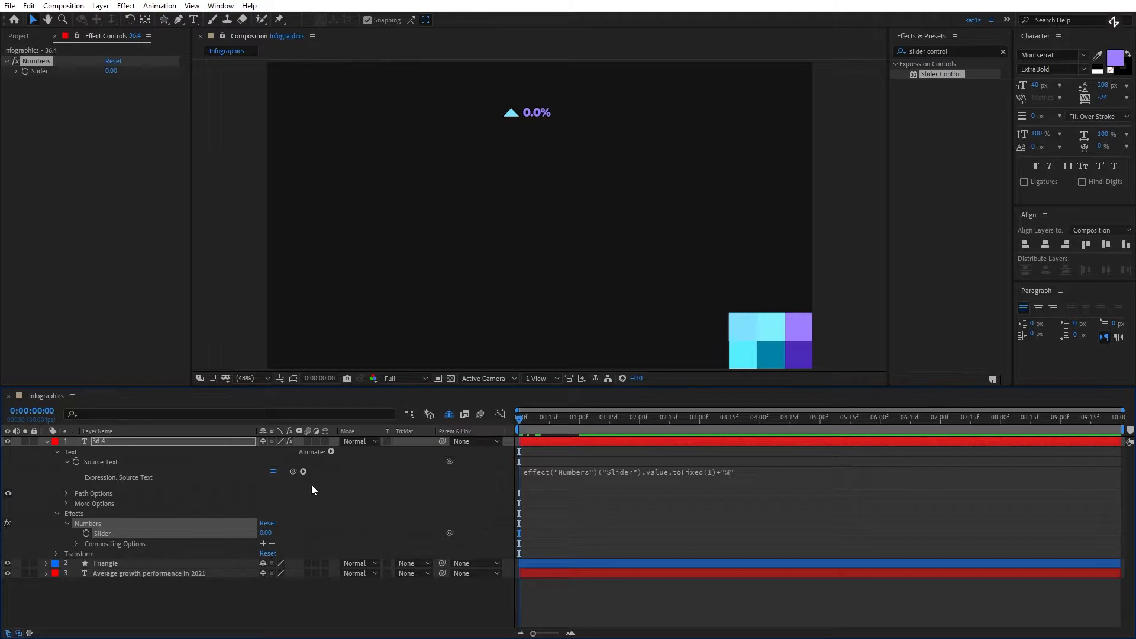
pyautogui.click(86, 533)
pyautogui.hotkey('shift', 'pagedown')
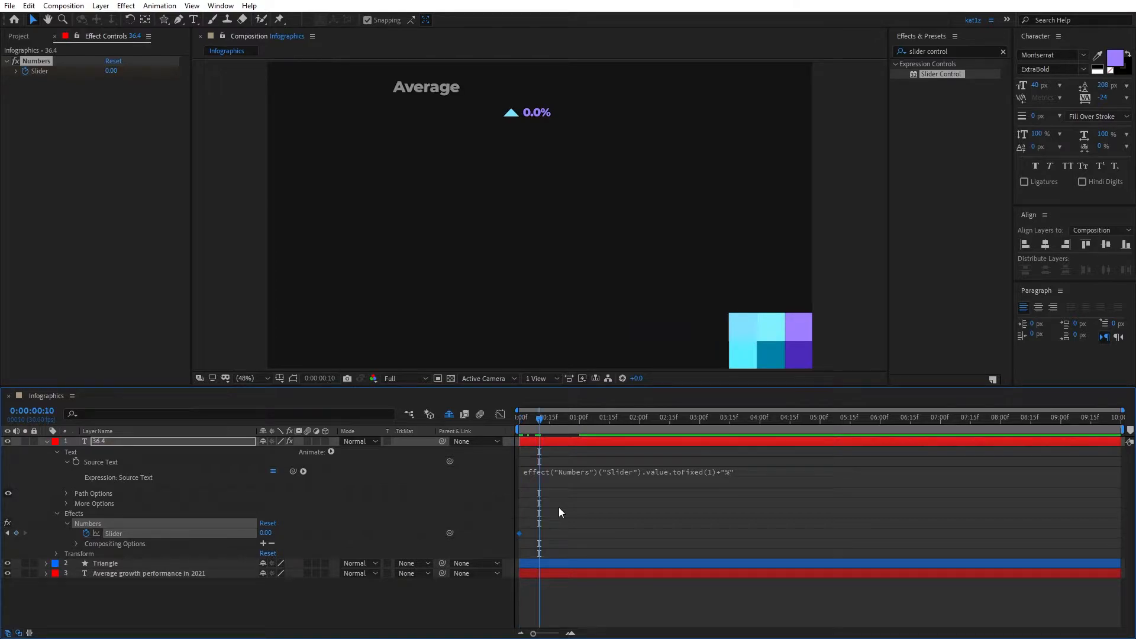
pyautogui.hotkey('shift', 'pagedown')
pyautogui.hotkey('shift', 'pagedown')
pyautogui.hotkey('shift', 'pagedown')
pyautogui.click(265, 533)
pyautogui.write('36.4')
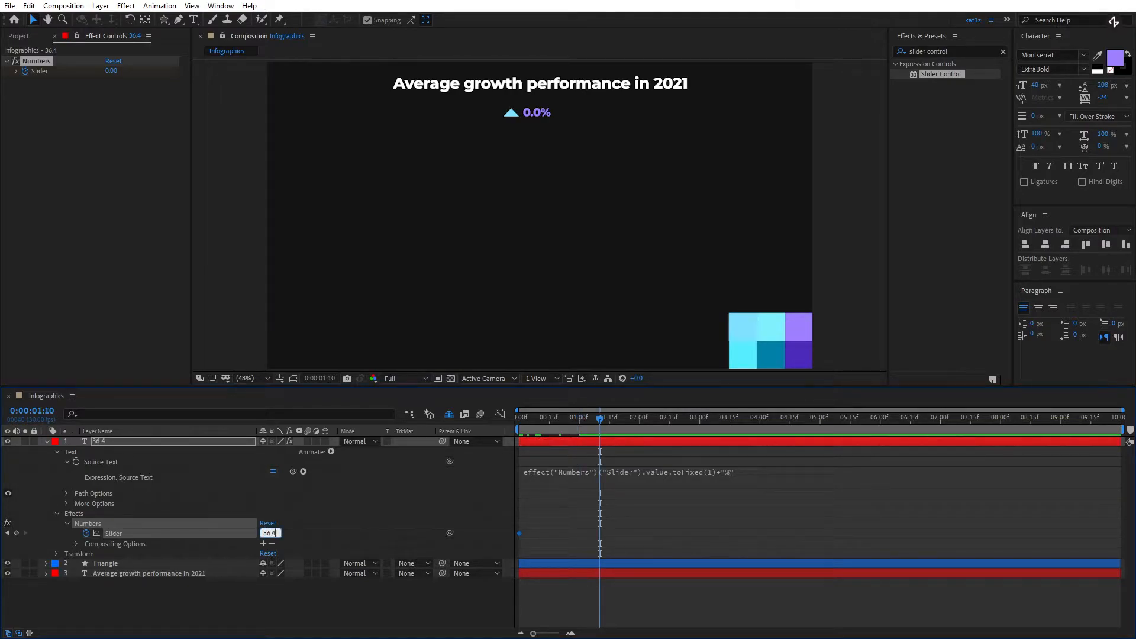
pyautogui.press('Return')
# Apply Easy Ease to both Slider keyframes and reshape their speed graph to peak early and slow gradually toward the end.
pyautogui.click(631, 417)
pyautogui.moveTo(628, 513); pyautogui.dragTo(519, 539)
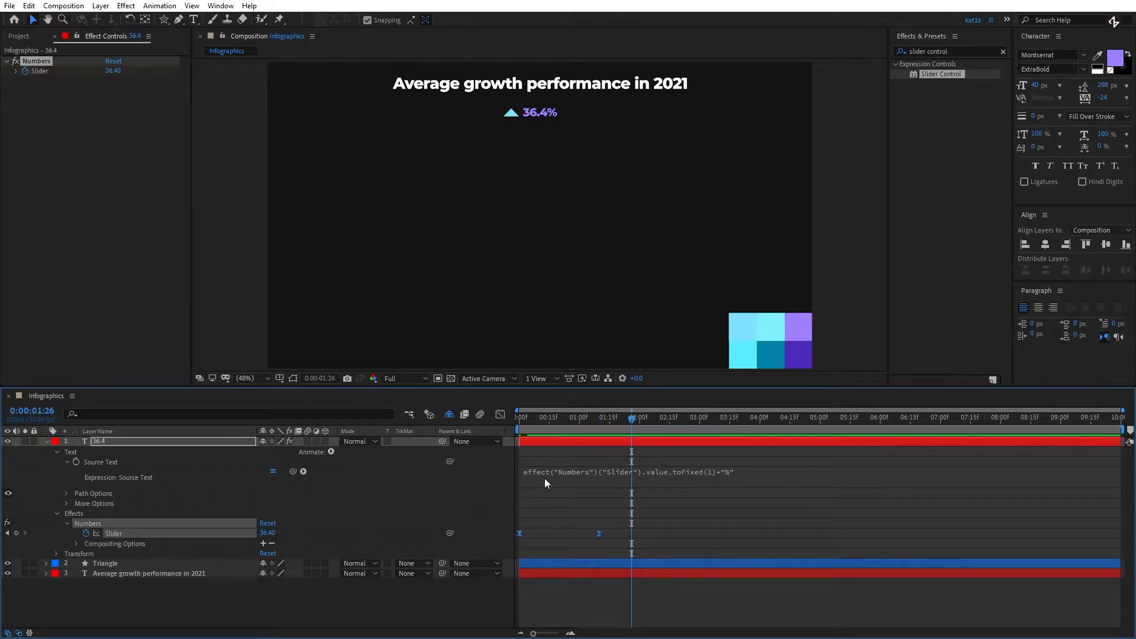
pyautogui.click(499, 414)
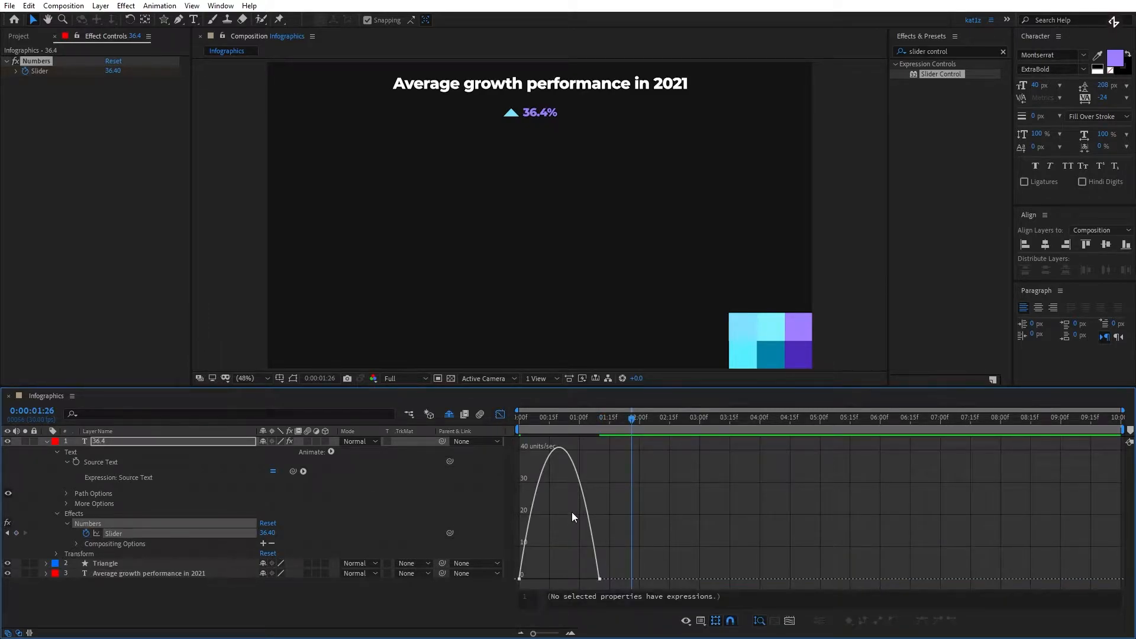
pyautogui.moveTo(614, 565); pyautogui.dragTo(587, 582)
pyautogui.moveTo(586, 581); pyautogui.dragTo(563, 578)
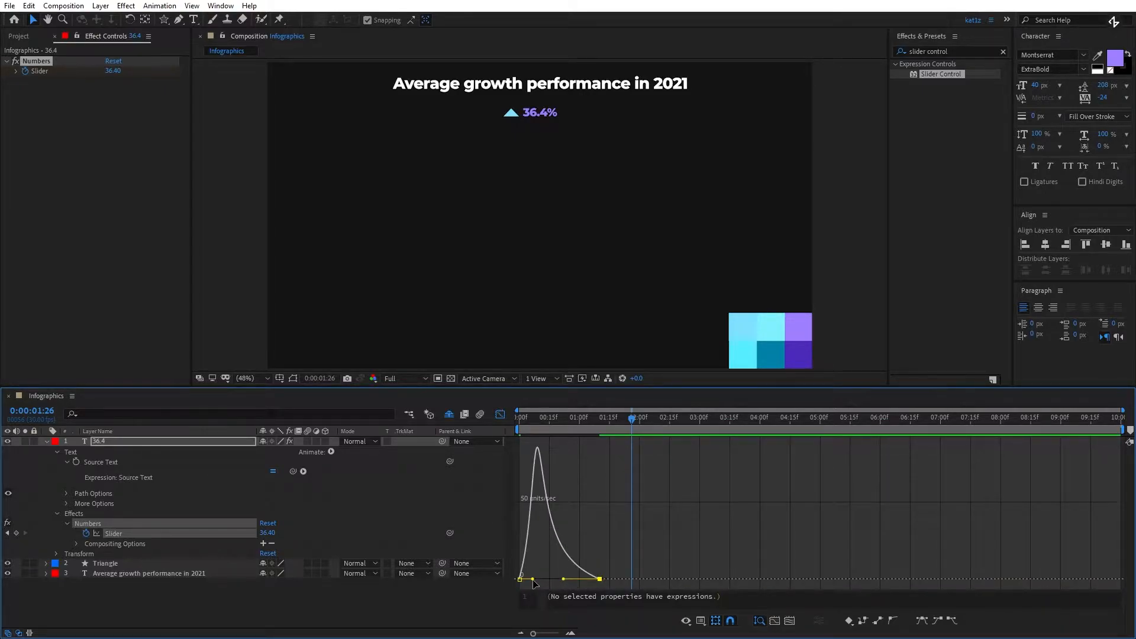
pyautogui.moveTo(563, 580)
pyautogui.mouseDown()
pyautogui.moveTo(535, 579)
pyautogui.moveTo(548, 581)
pyautogui.mouseUp()
pyautogui.click(500, 414)
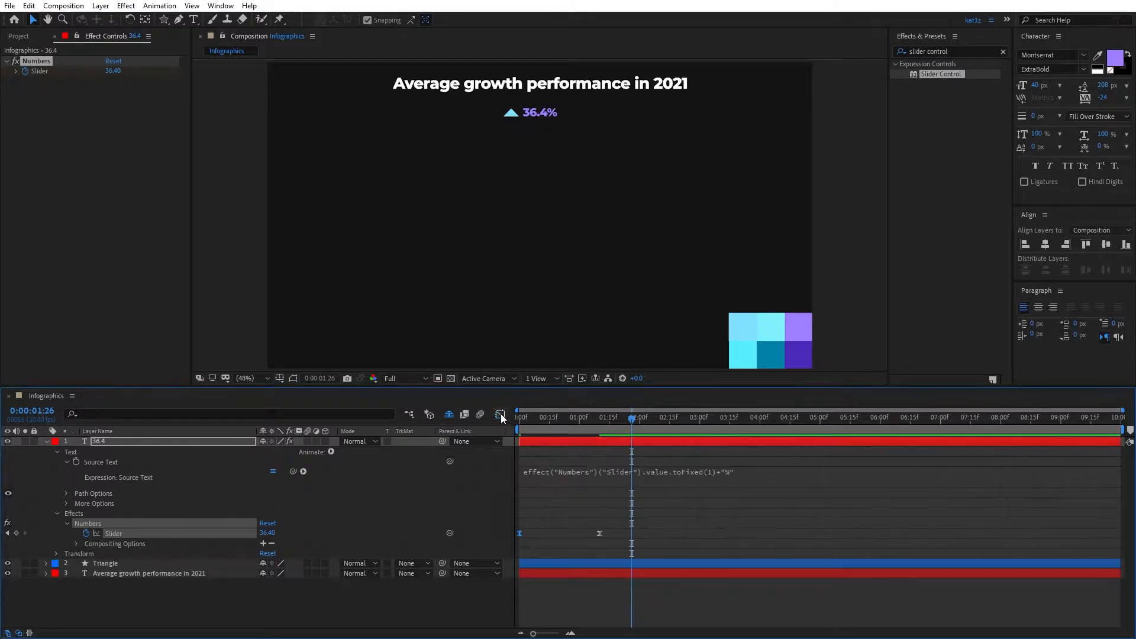
# Preview the eased percentage counter from the start of the composition.
pyautogui.moveTo(547, 419); pyautogui.dragTo(515, 425)
pyautogui.press('space')
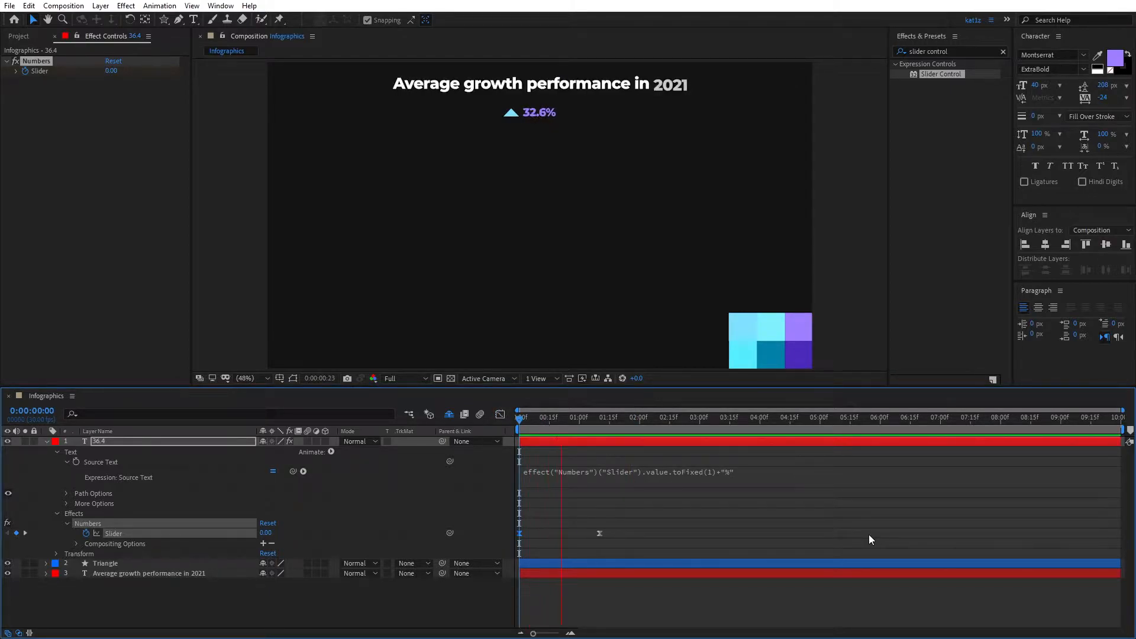
pyautogui.press('space')
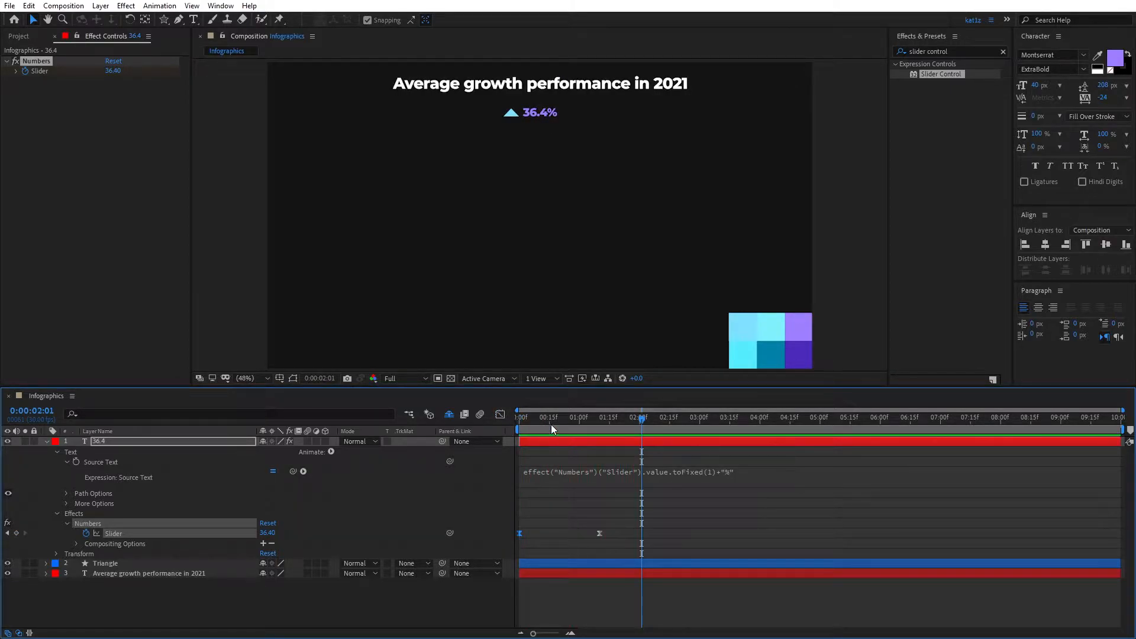
# Find the saved TextAnimation preset and apply it to the 36.4 text layer at 0:00:00:00.
pyautogui.press('Home')
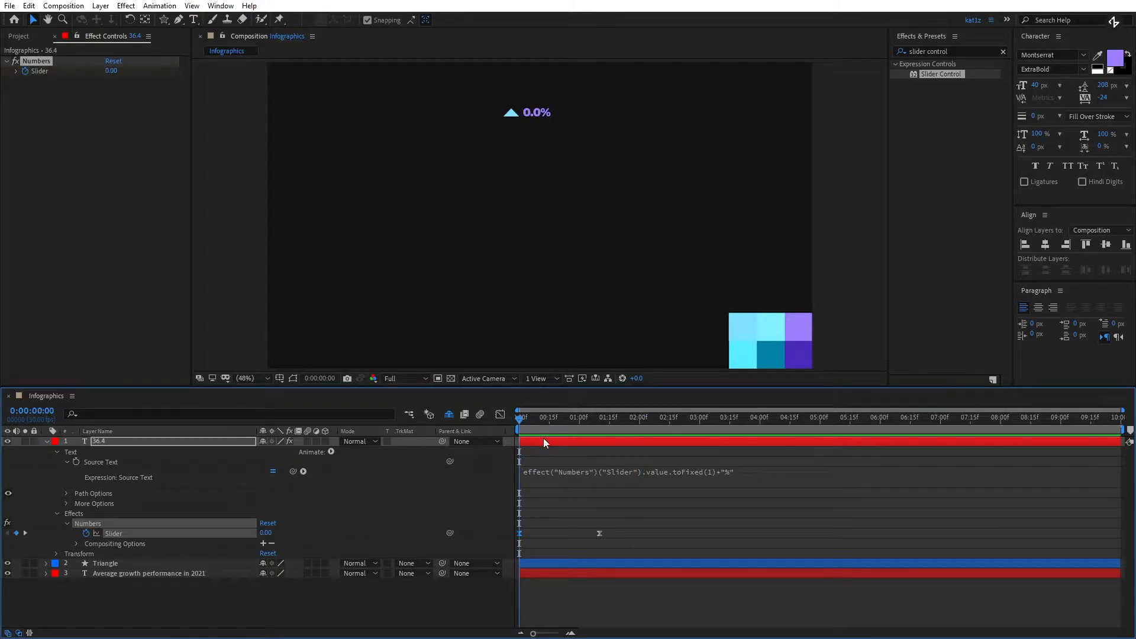
pyautogui.click(47, 441)
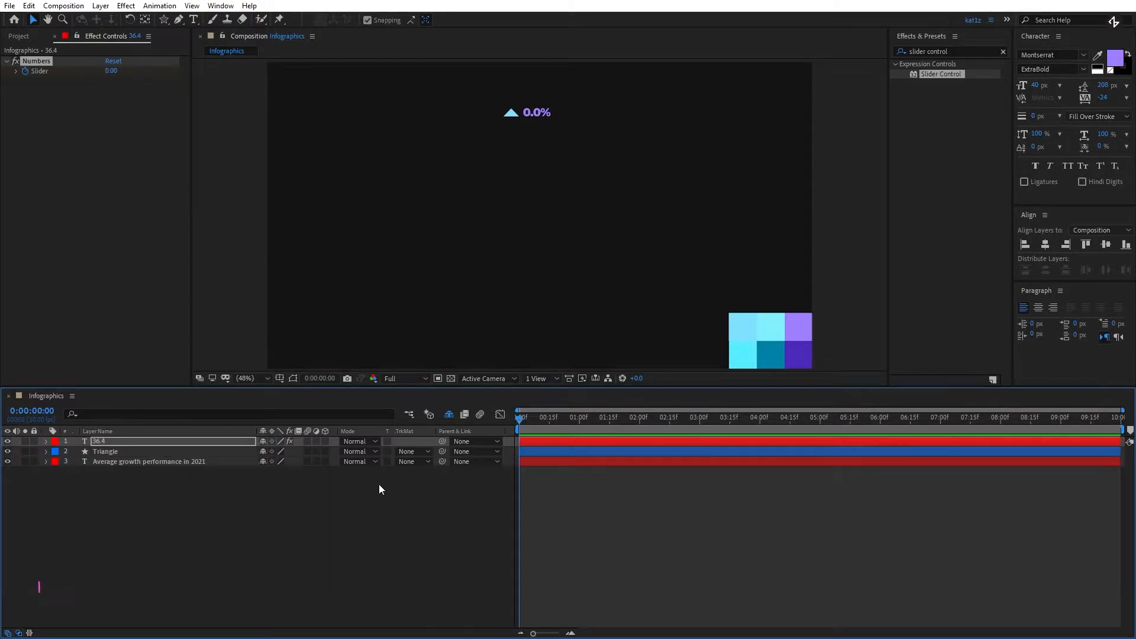
pyautogui.click(382, 490)
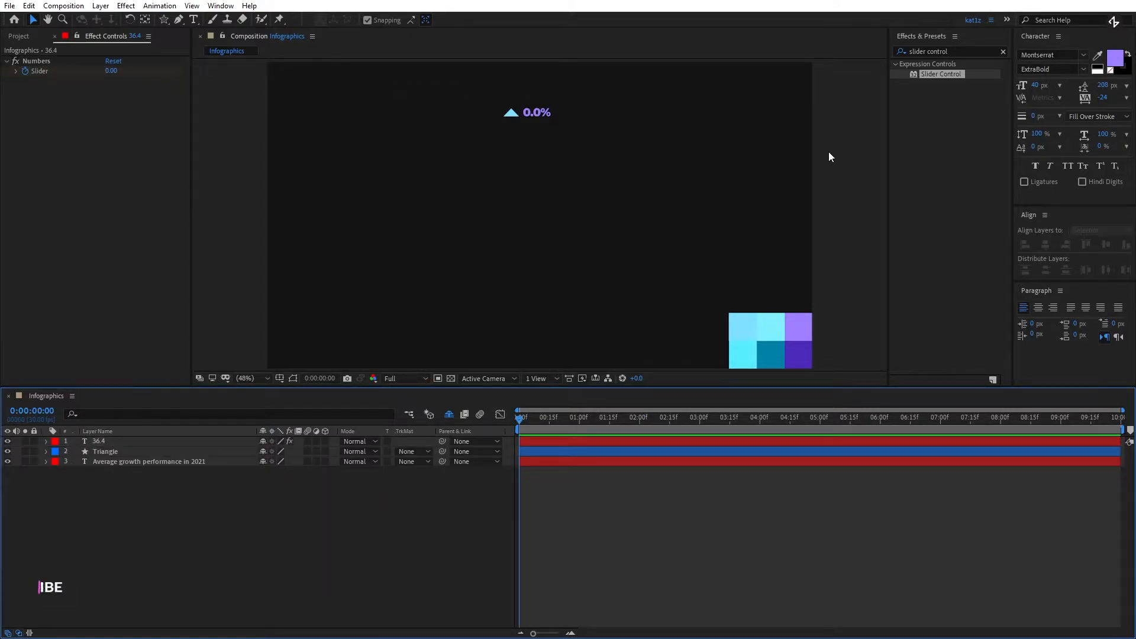
pyautogui.click(1003, 52)
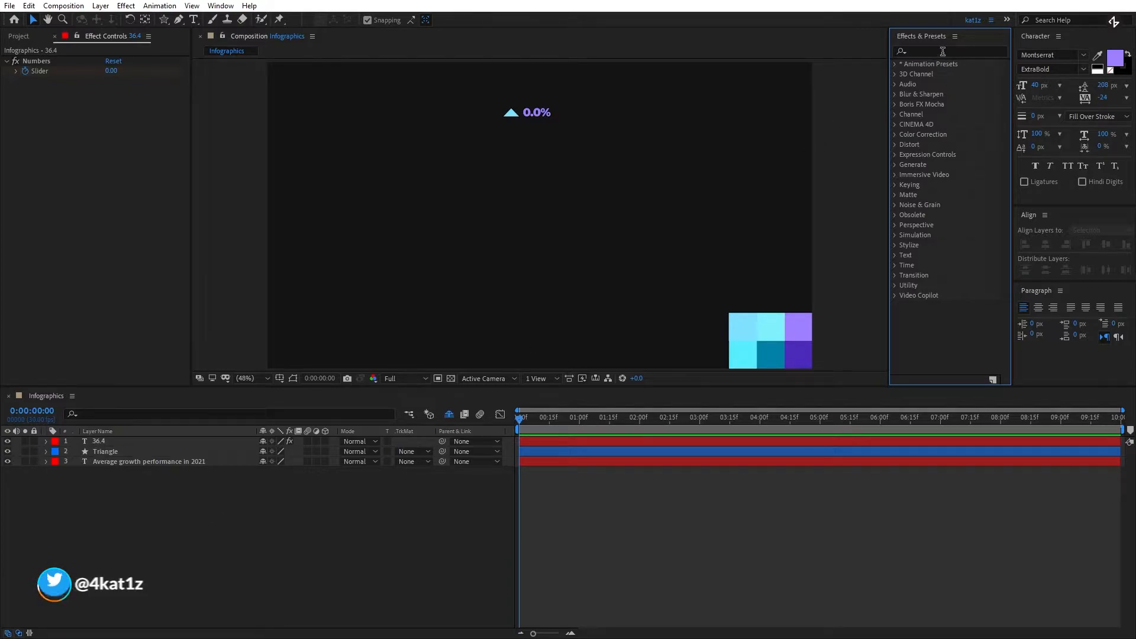
pyautogui.click(942, 51)
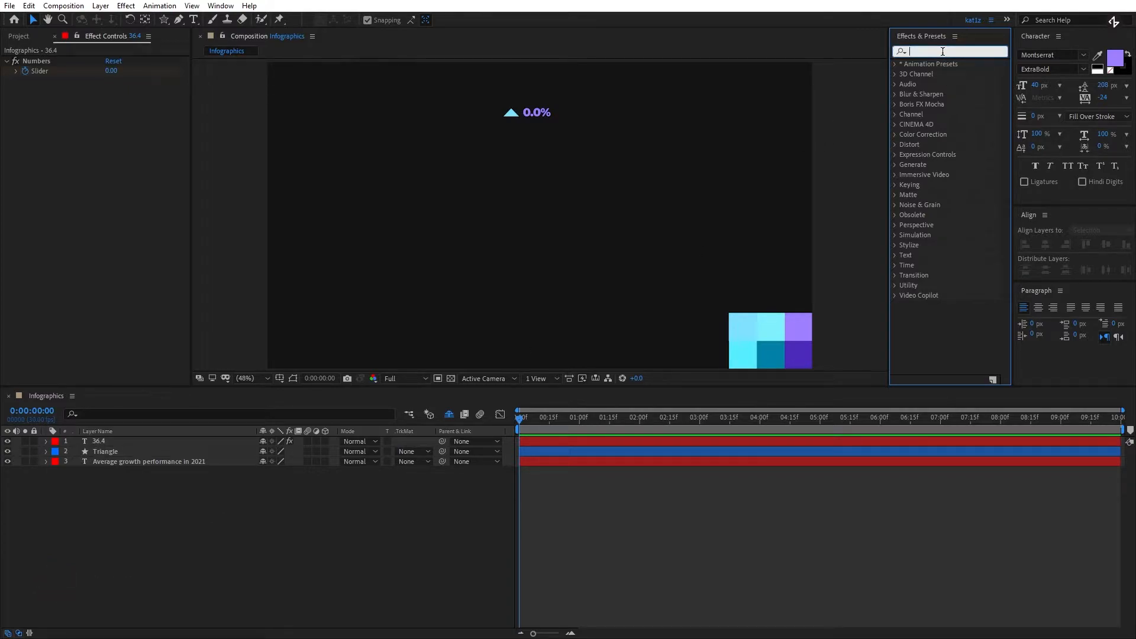
pyautogui.write('TextAni')
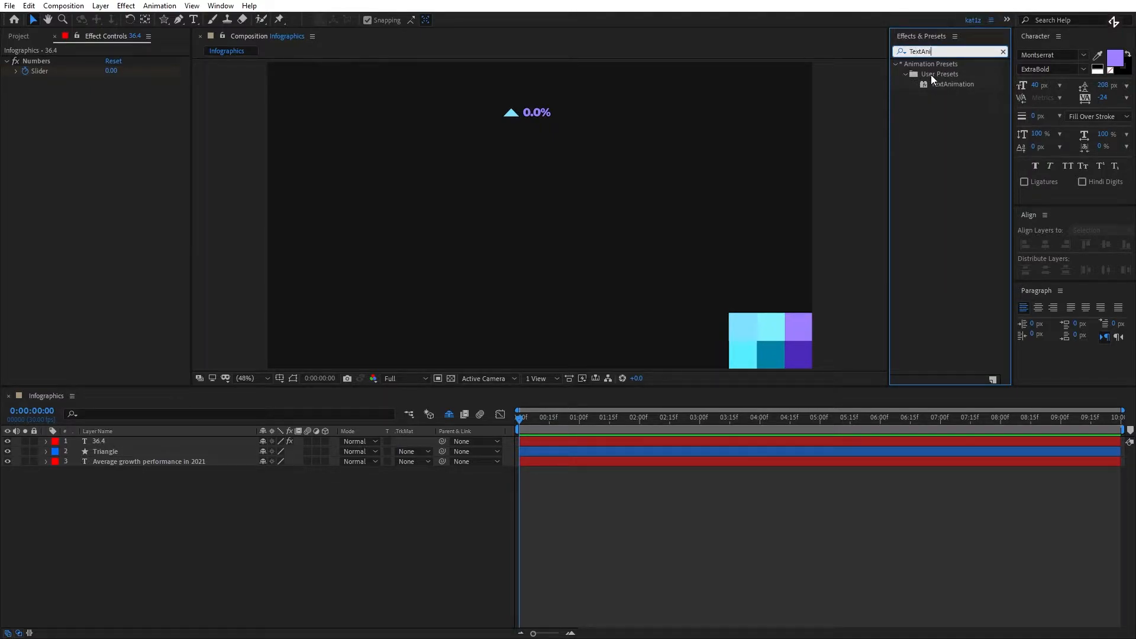
pyautogui.moveTo(936, 84); pyautogui.dragTo(158, 442)
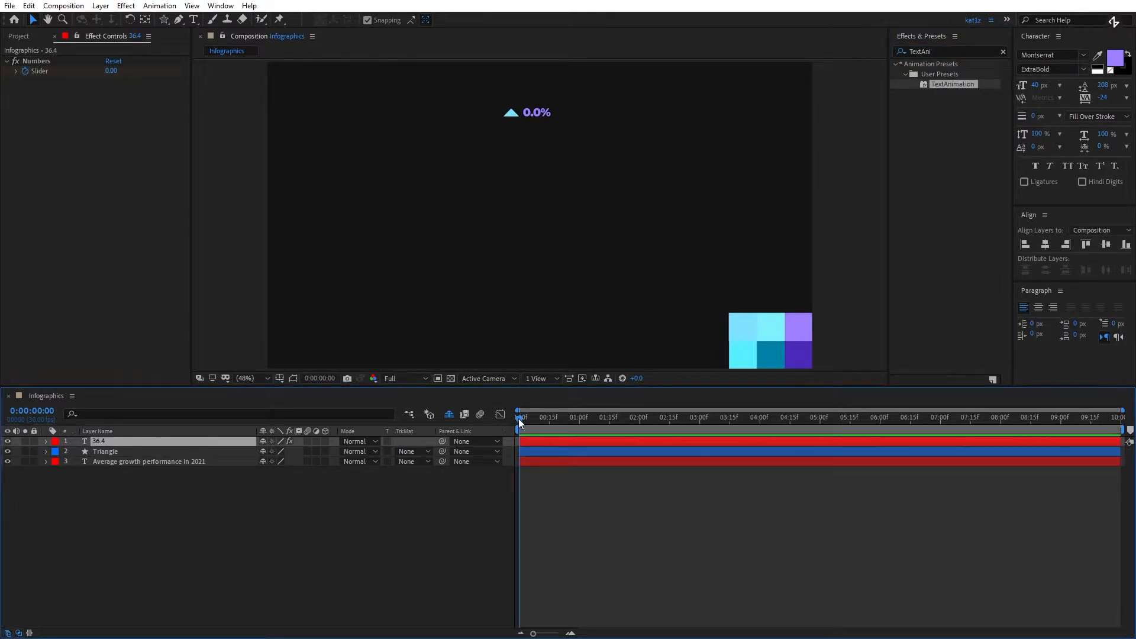
pyautogui.click(945, 87)
pyautogui.doubleClick(945, 87)
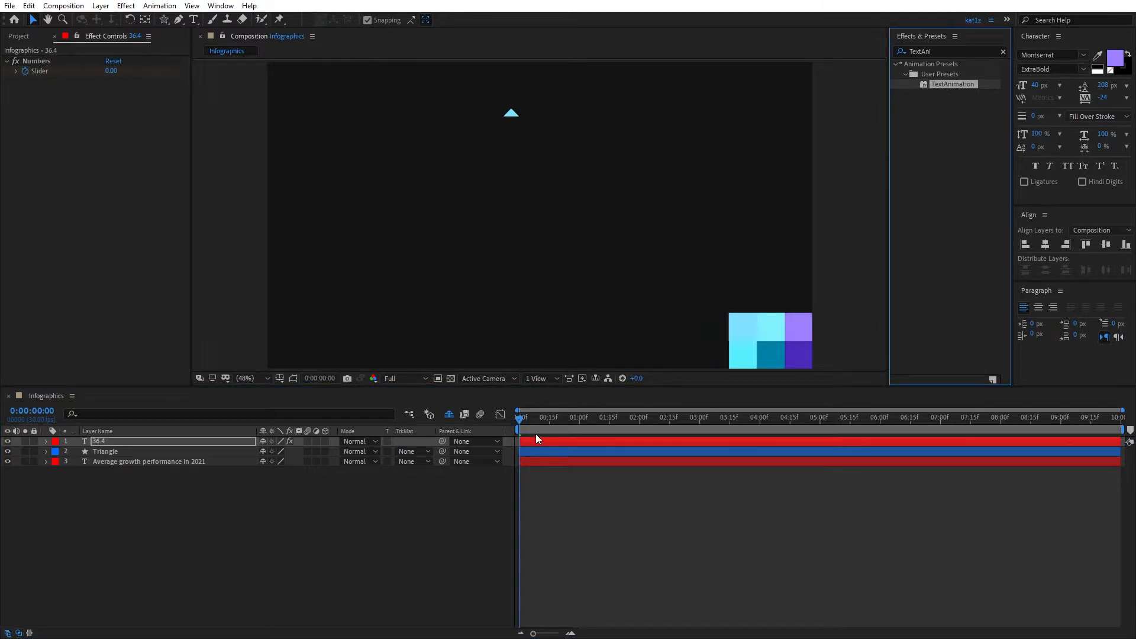
# Preview the text animation preset on the percentage counter.
pyautogui.click(519, 419)
pyautogui.press('space')
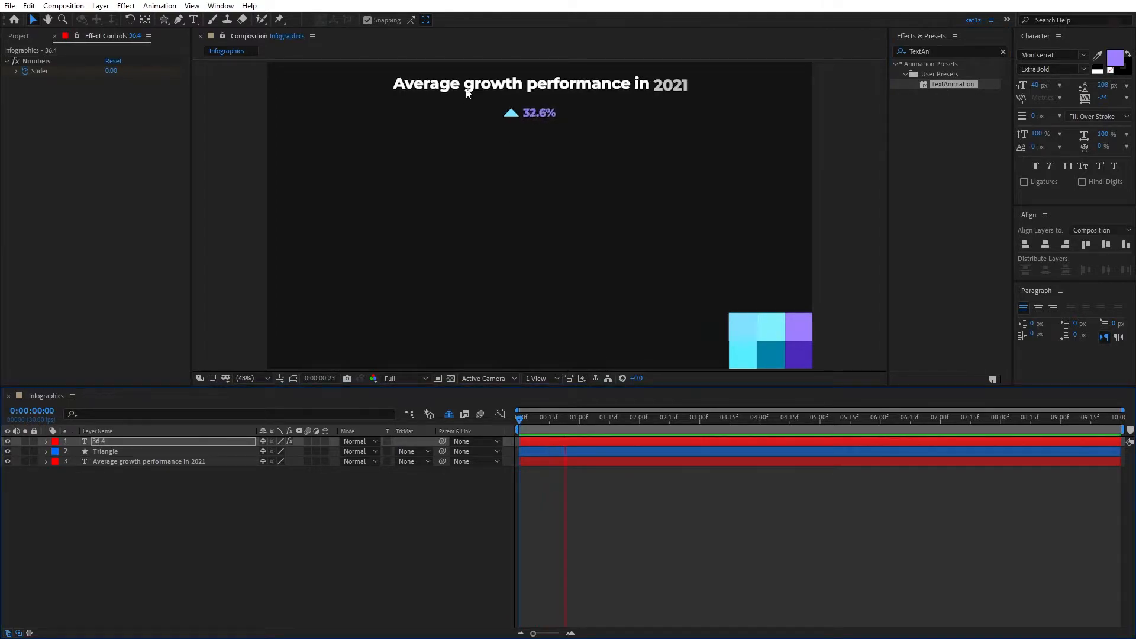
pyautogui.press('space')
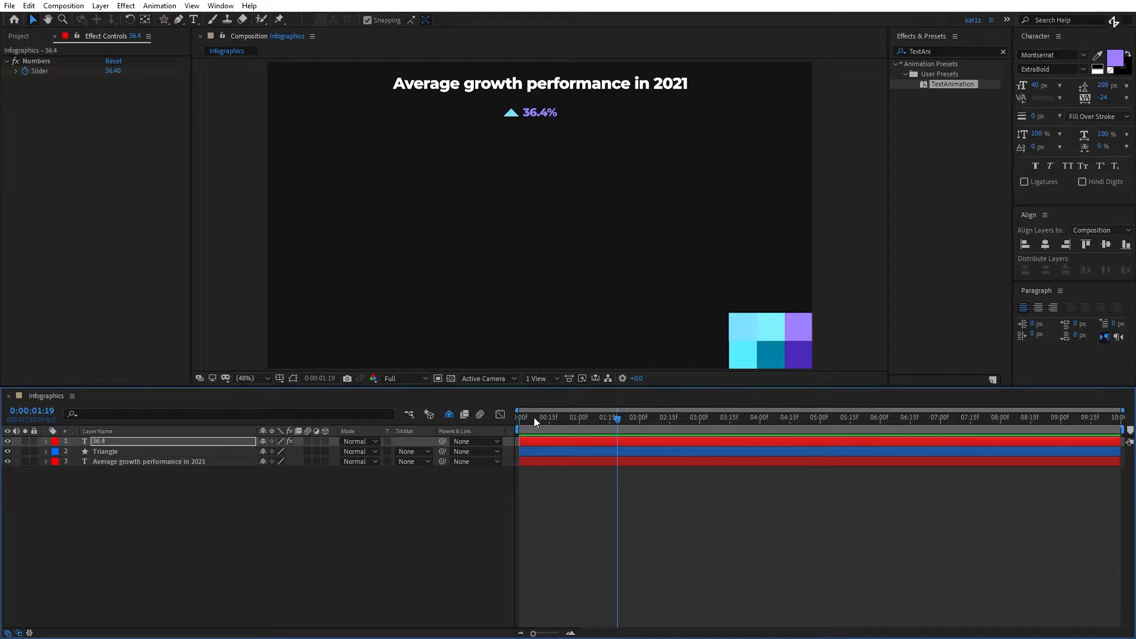
pyautogui.click(527, 418)
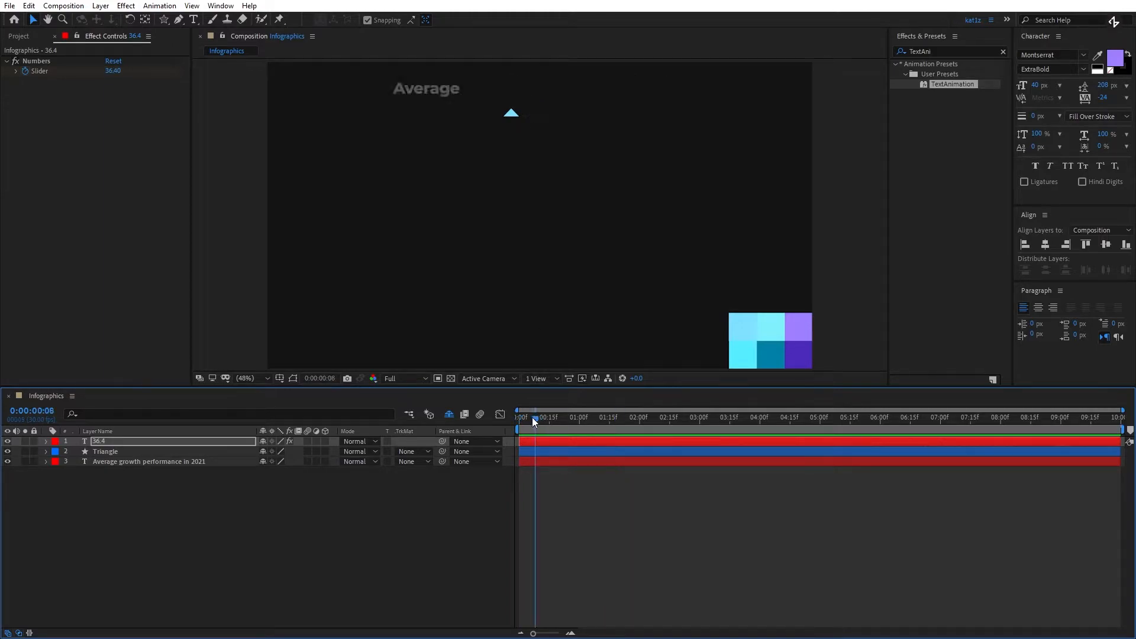
# Set the 36.4 layer's Range Selector 1 to be based on Characters in its advanced options.
pyautogui.click(46, 441)
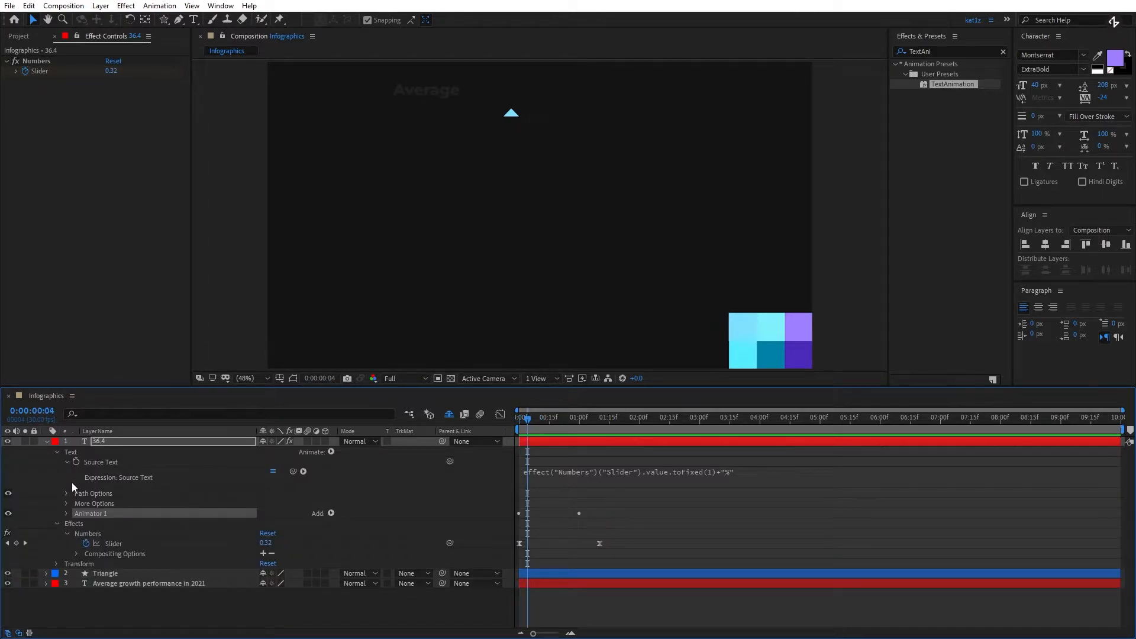
pyautogui.click(65, 462)
pyautogui.click(57, 502)
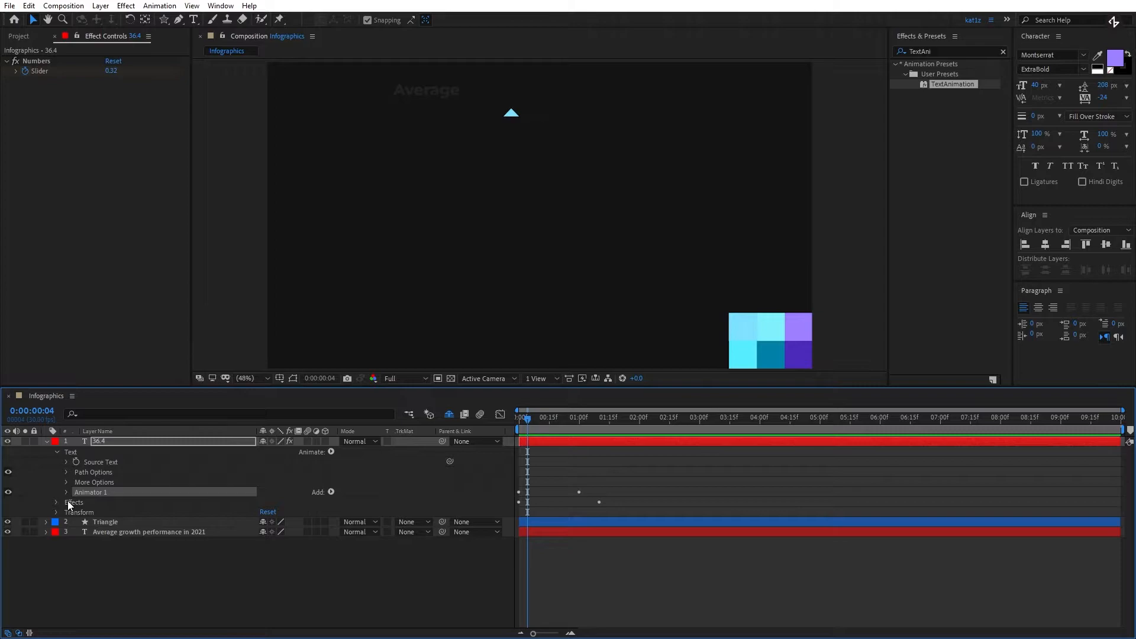
pyautogui.click(66, 492)
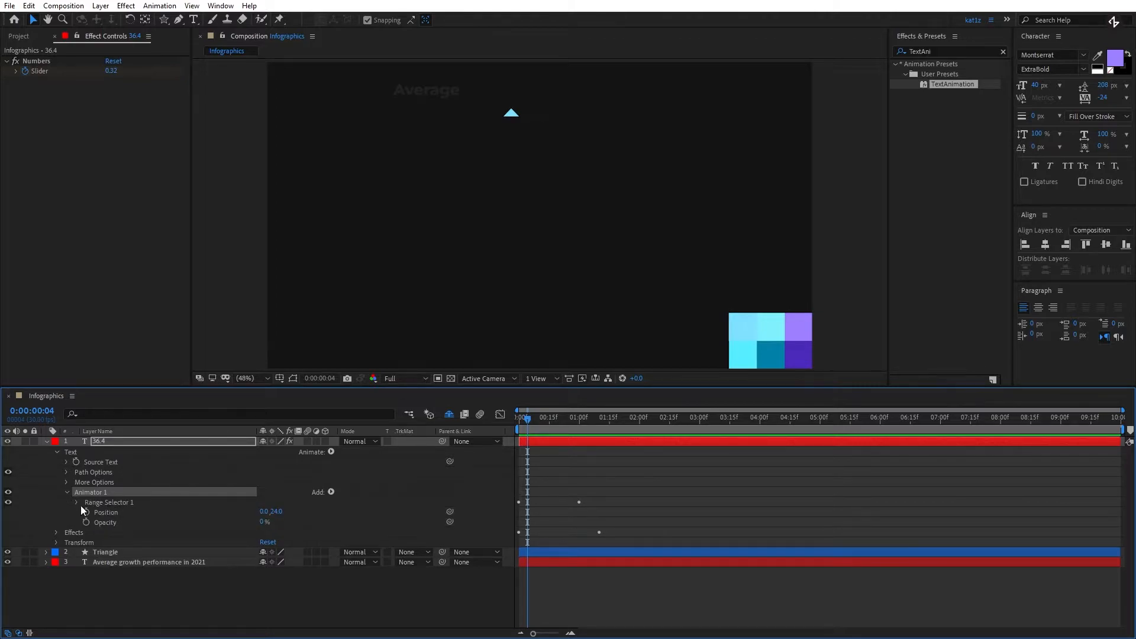
pyautogui.click(77, 503)
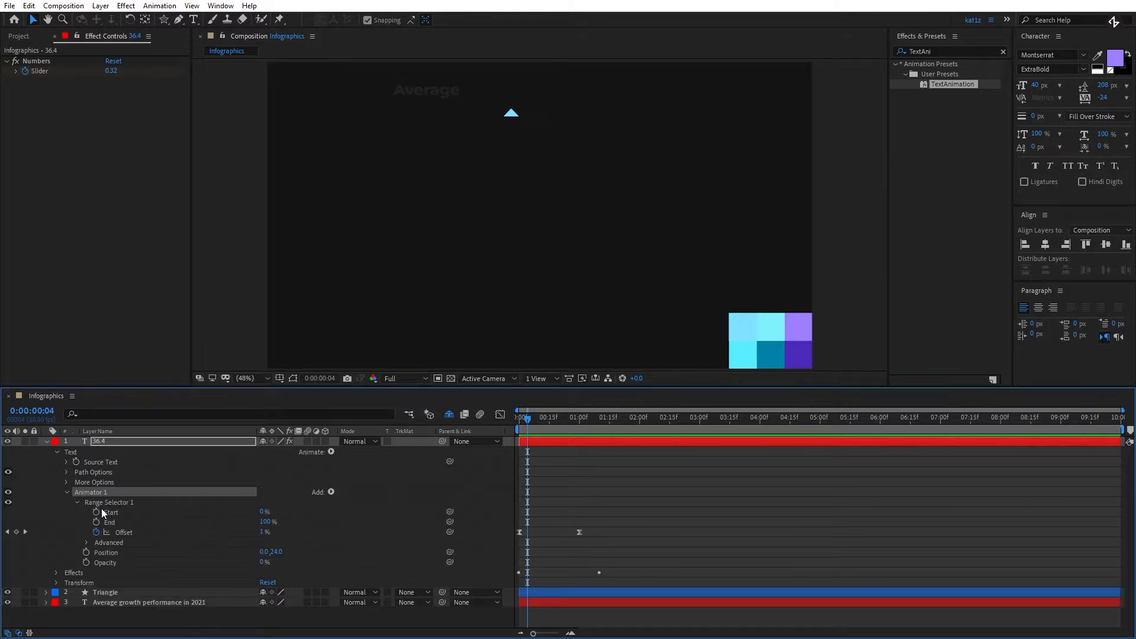
pyautogui.click(87, 543)
pyautogui.click(298, 558)
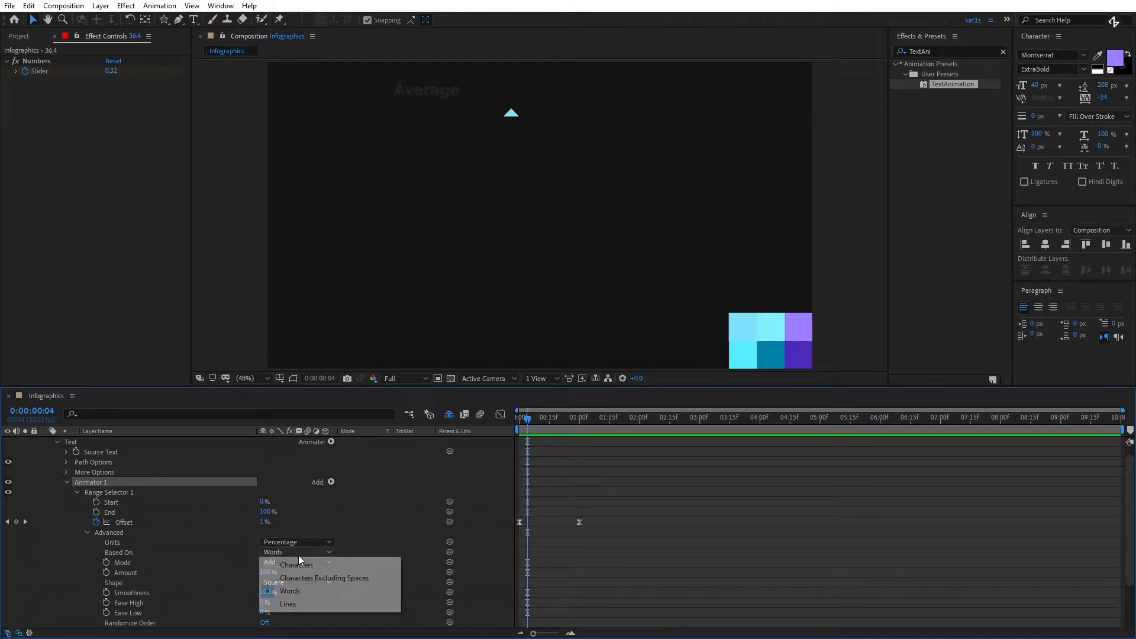
pyautogui.click(300, 565)
# Play back the character-by-character reveal of the percentage from the beginning.
pyautogui.moveTo(527, 420); pyautogui.dragTo(509, 423)
pyautogui.press('space')
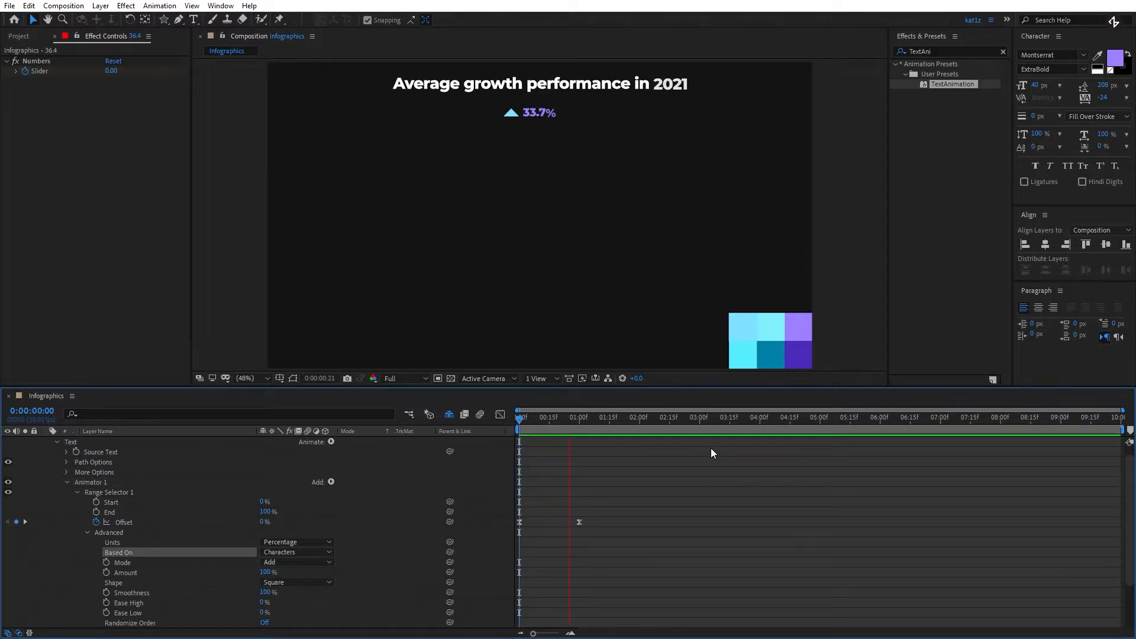
pyautogui.press('space')
# Move the Range Selector's ending Offset keyframe to 0:00:00:20 to shorten the percentage text's reveal.
pyautogui.moveTo(531, 422); pyautogui.dragTo(579, 430)
pyautogui.press('space')
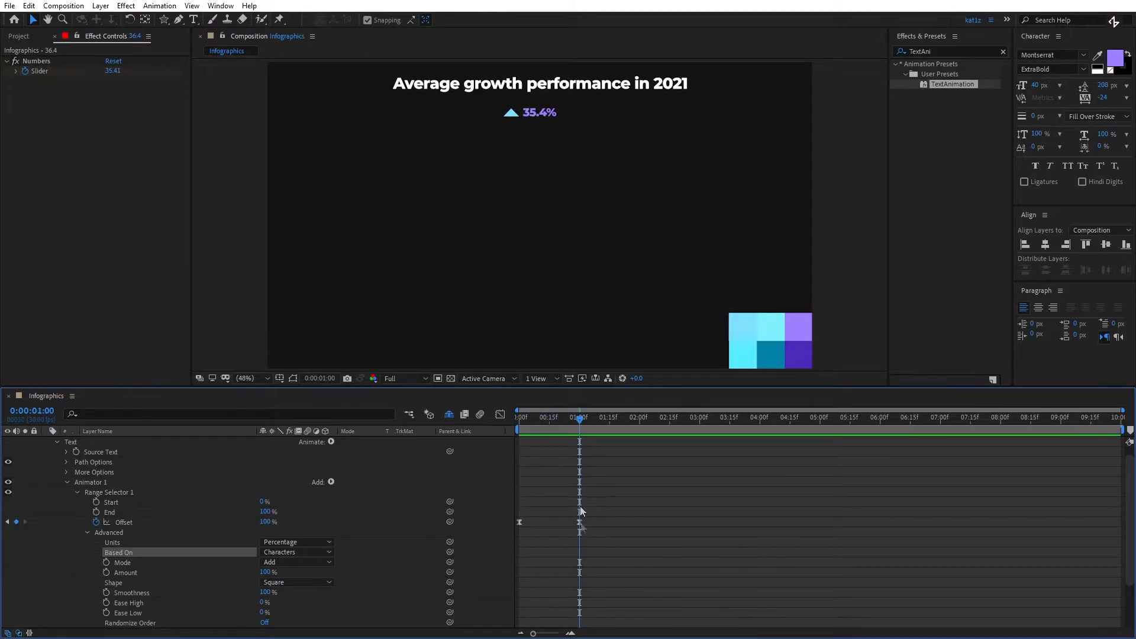
pyautogui.hotkey('shift', 'pageup')
pyautogui.moveTo(579, 522); pyautogui.dragTo(559, 522)
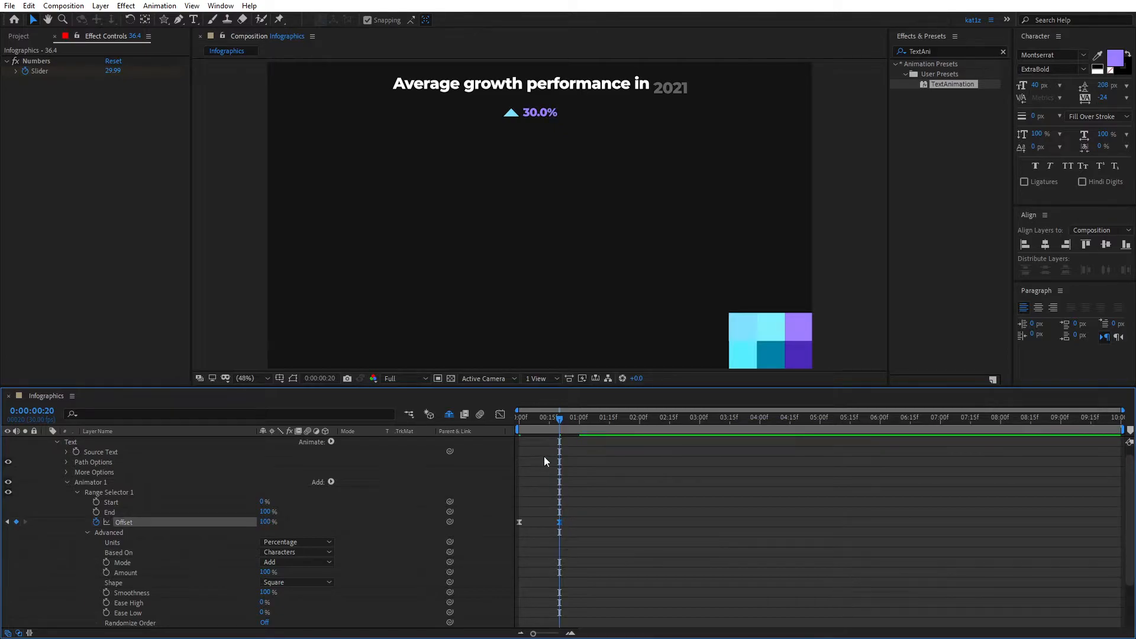
# Preview the shortened percentage reveal and collapse the 36.4 layer's properties.
pyautogui.click(526, 424)
pyautogui.press('space')
pyautogui.press('space')
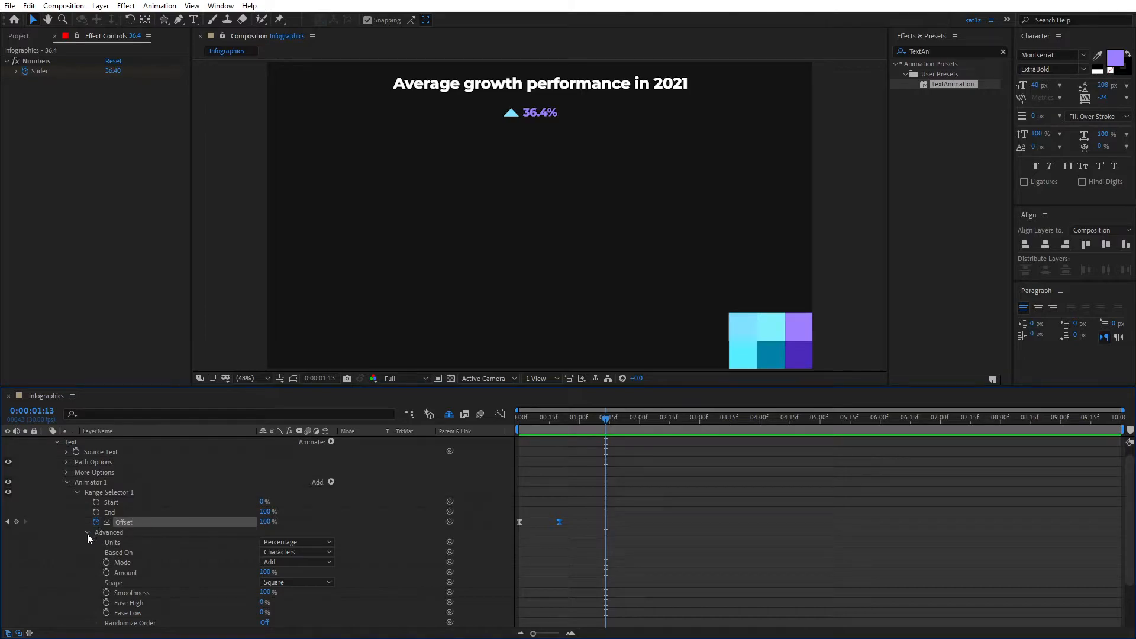
pyautogui.click(65, 481)
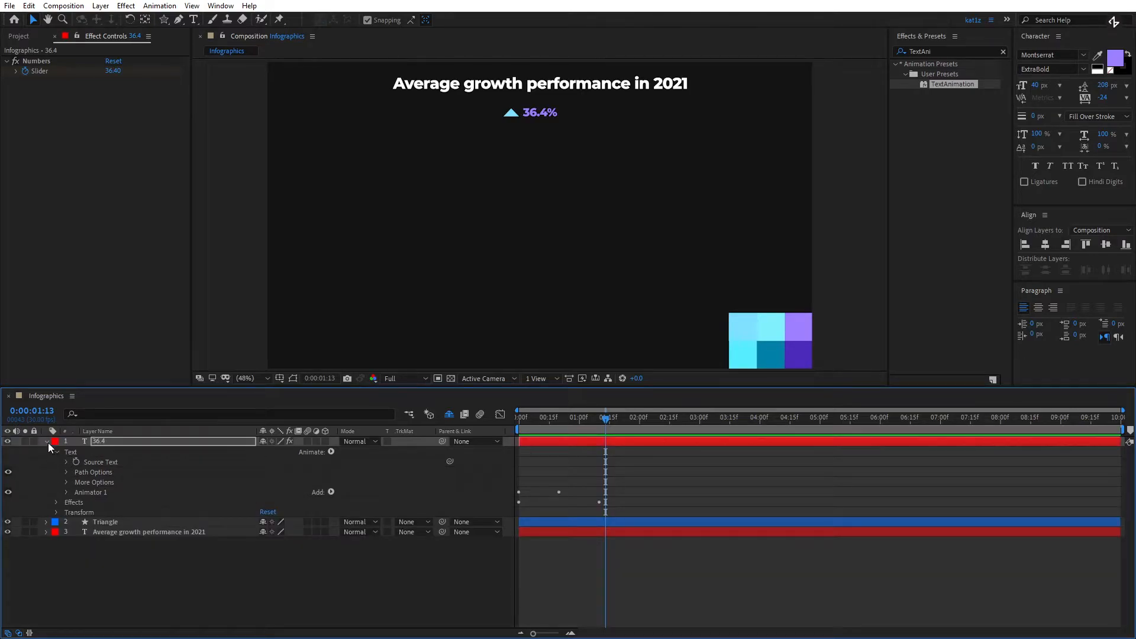
pyautogui.click(48, 442)
# Reveal the 36.4 layer's keyframes and move the current time to its ending Offset keyframe at 0:00:00:20.
pyautogui.click(548, 441)
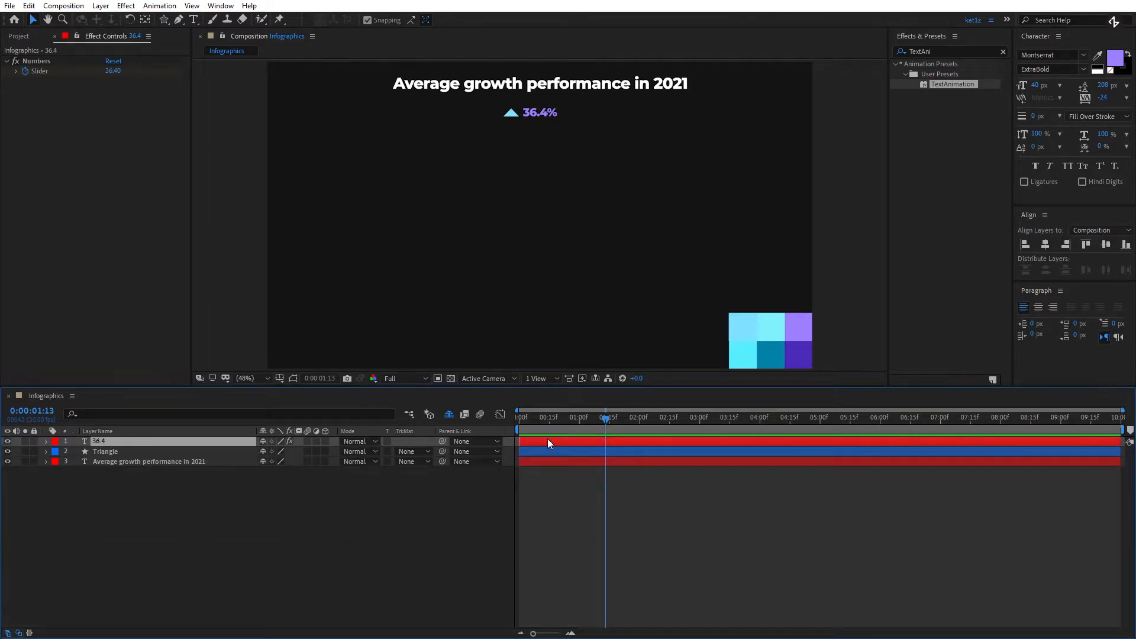
pyautogui.press('u')
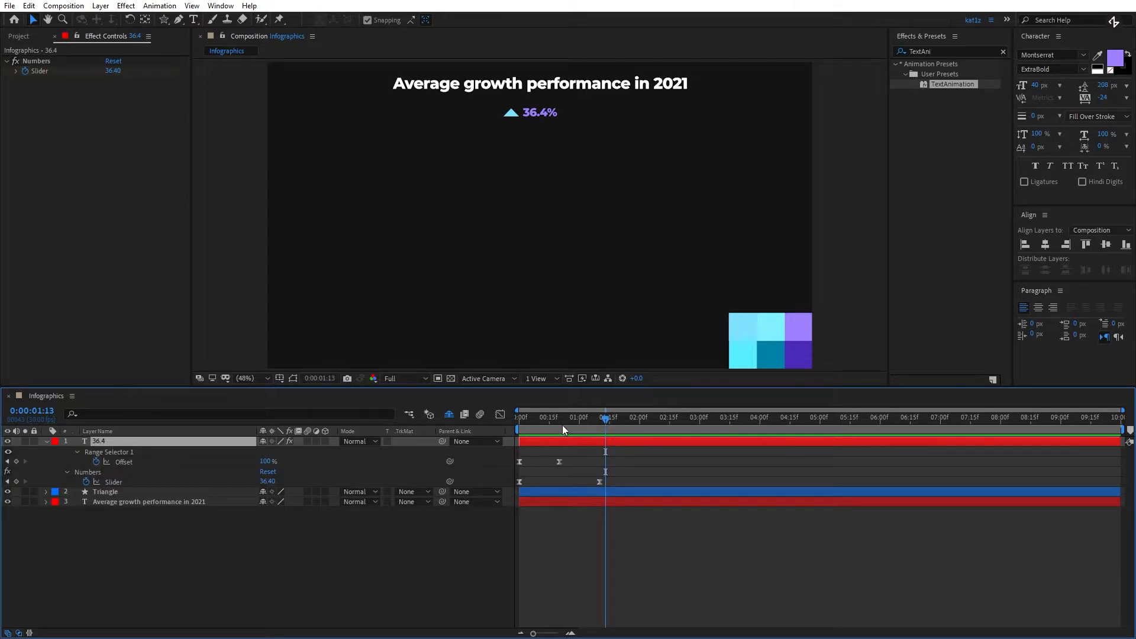
pyautogui.moveTo(565, 418); pyautogui.dragTo(558, 418)
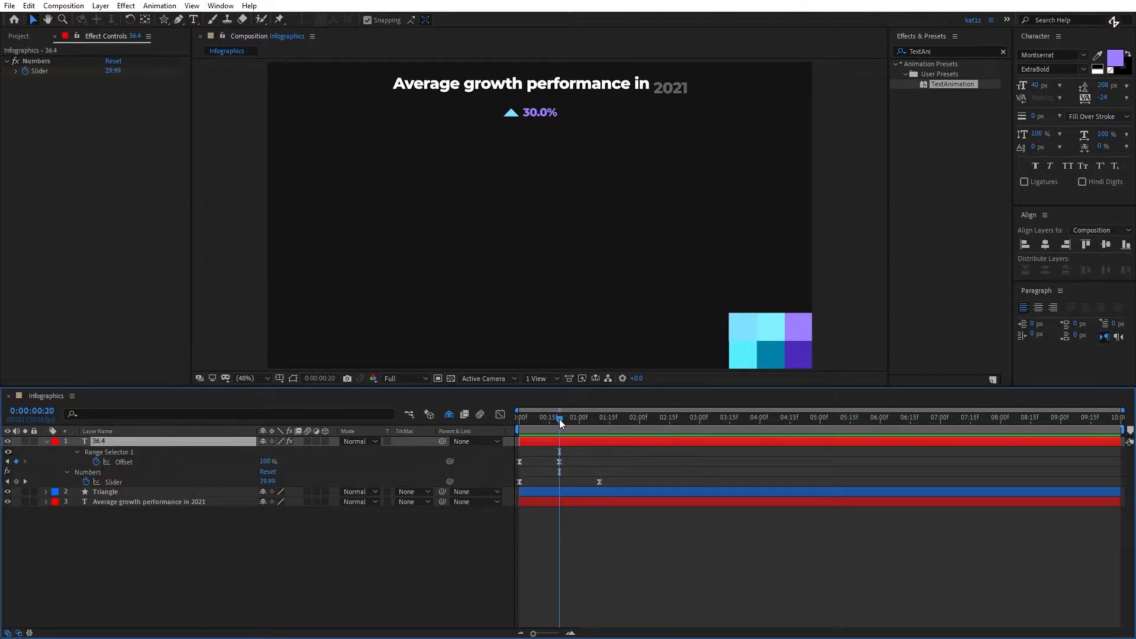
# Center the Triangle layer's anchor point within the triangle shape.
pyautogui.click(548, 492)
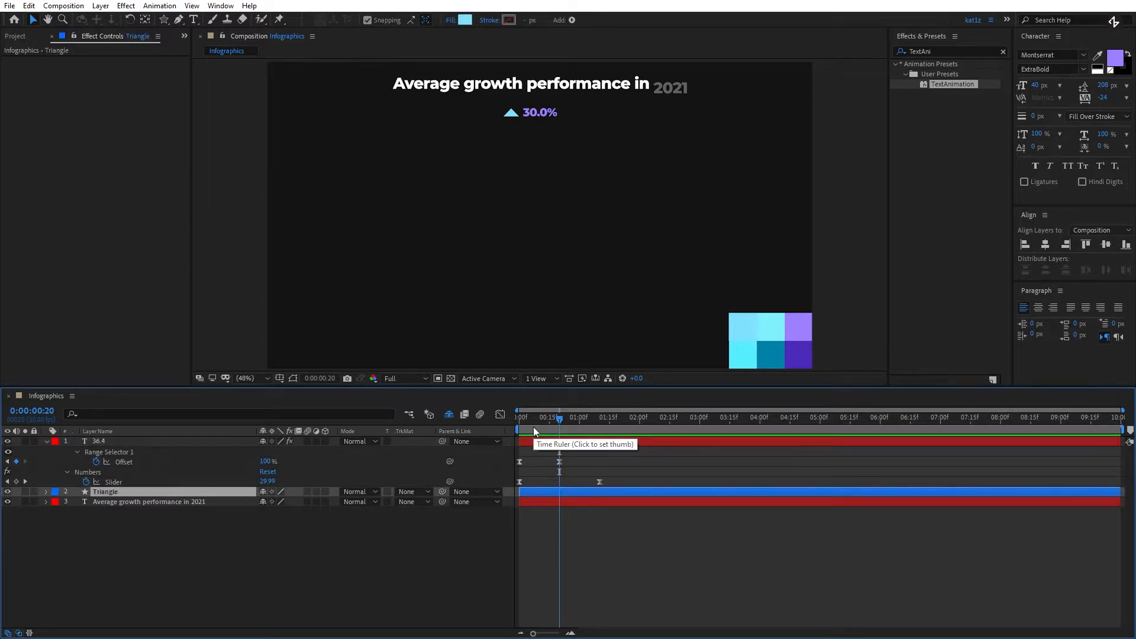
pyautogui.scroll(5, 513, 94)
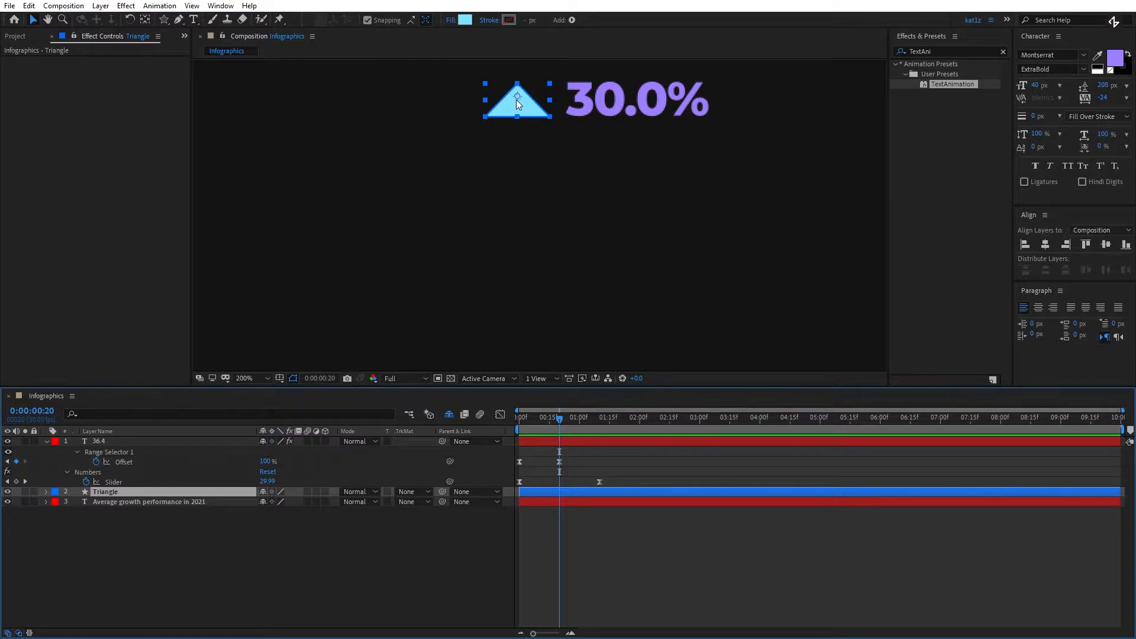
pyautogui.hotkey('ctrl', 'alt', 'Home')
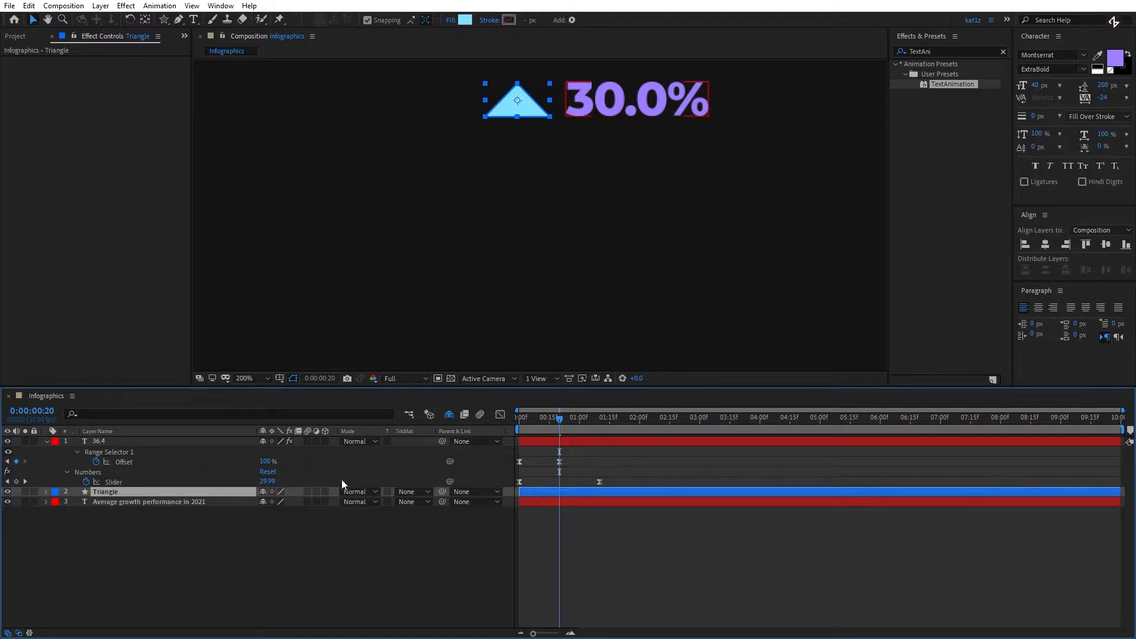
# Keyframe the Triangle's Scale to grow from 0% at 0:00:00:00 to 34% at 0:00:00:20.
pyautogui.press('s')
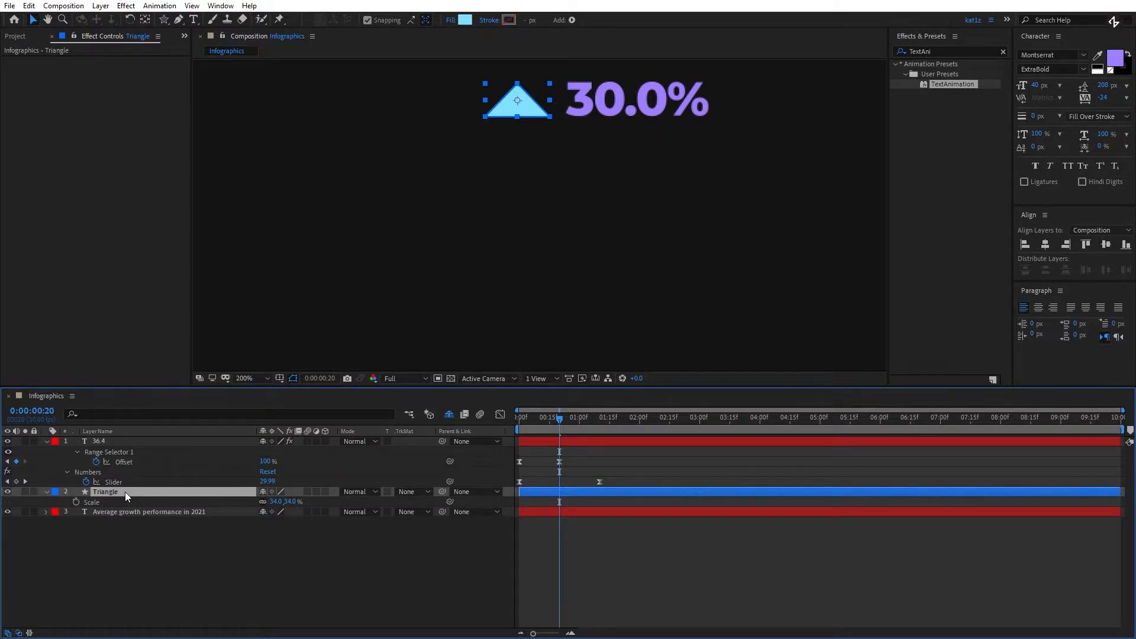
pyautogui.moveTo(530, 421); pyautogui.dragTo(560, 428)
pyautogui.click(75, 502)
pyautogui.moveTo(549, 416); pyautogui.dragTo(512, 415)
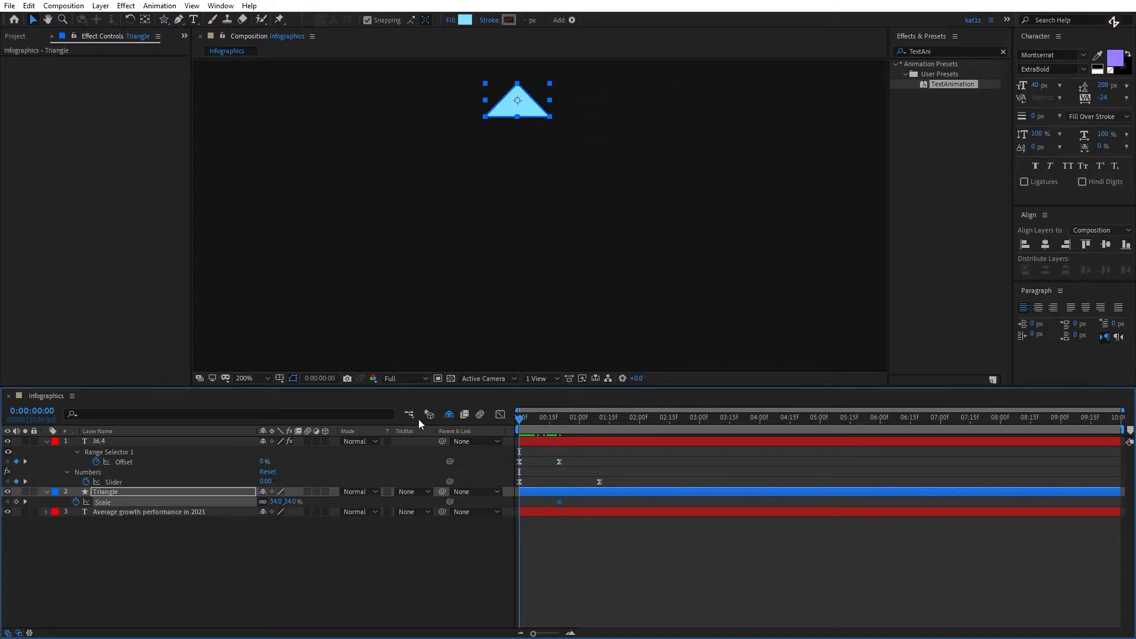
pyautogui.click(275, 501)
pyautogui.write('0')
pyautogui.press('Return')
# Ease the Triangle's two Scale keyframes and shape their speed curve in the graph editor.
pyautogui.moveTo(582, 499); pyautogui.dragTo(511, 506)
pyautogui.click(501, 413)
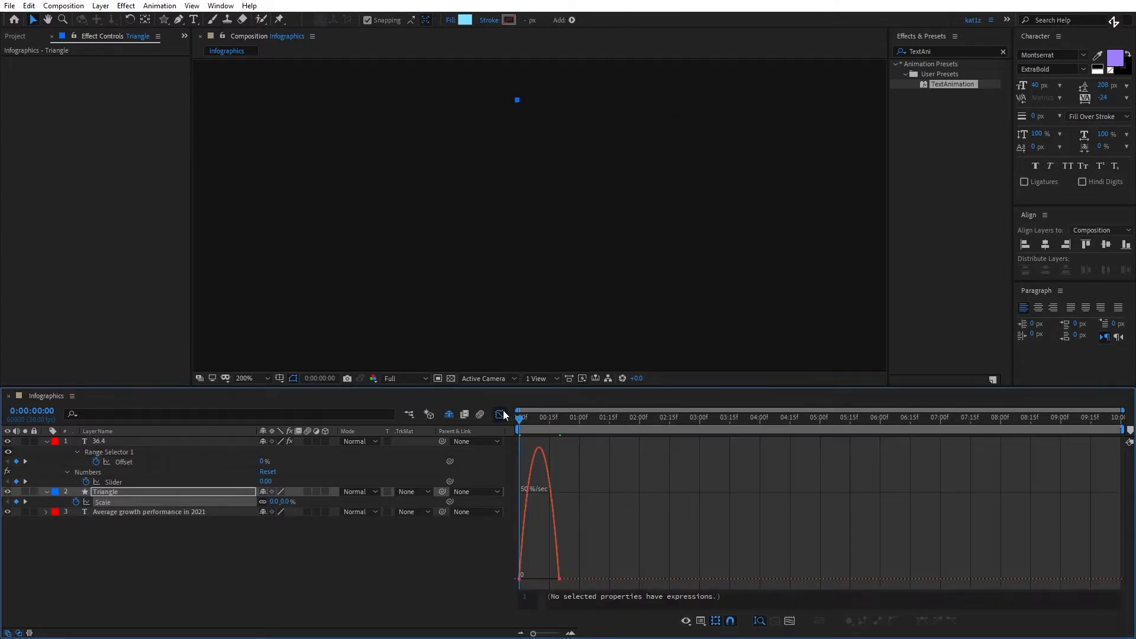
pyautogui.rightClick(592, 501)
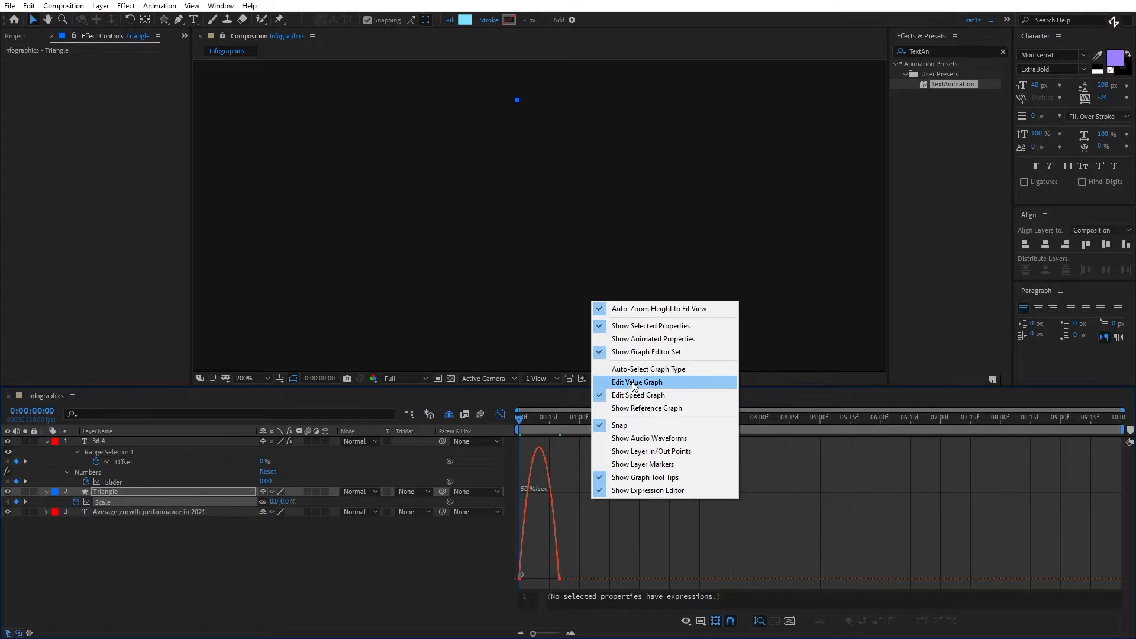
pyautogui.click(595, 518)
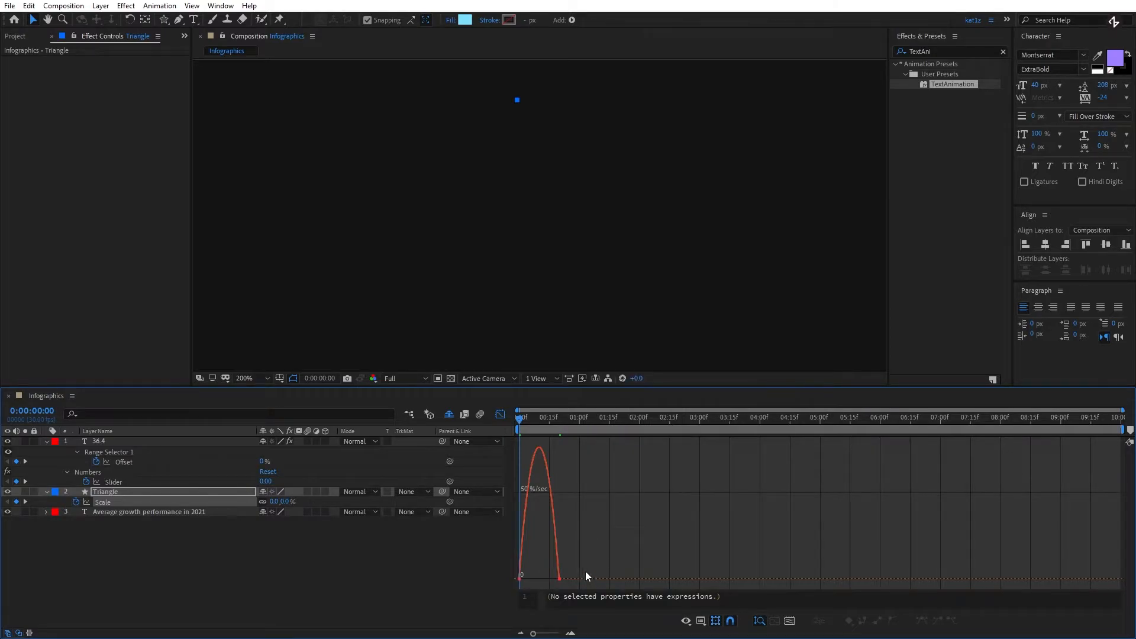
pyautogui.moveTo(547, 584); pyautogui.dragTo(539, 581)
pyautogui.click(500, 414)
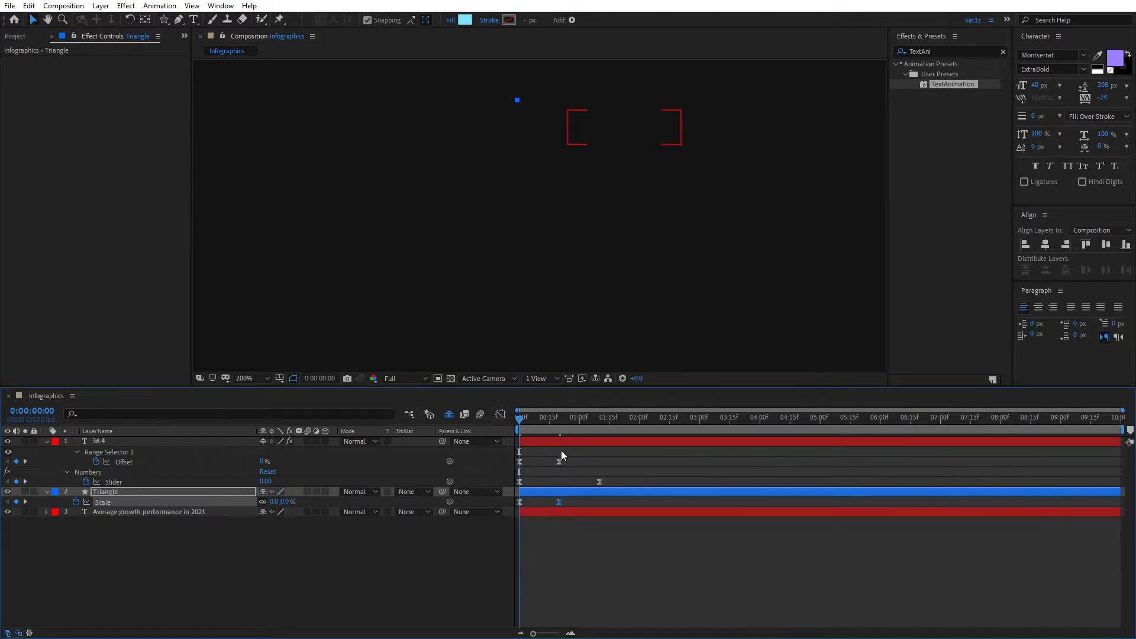
# Fit the whole composition in the viewer and play back the triangle's scale animation from the beginning.
pyautogui.click(251, 379)
pyautogui.click(251, 390)
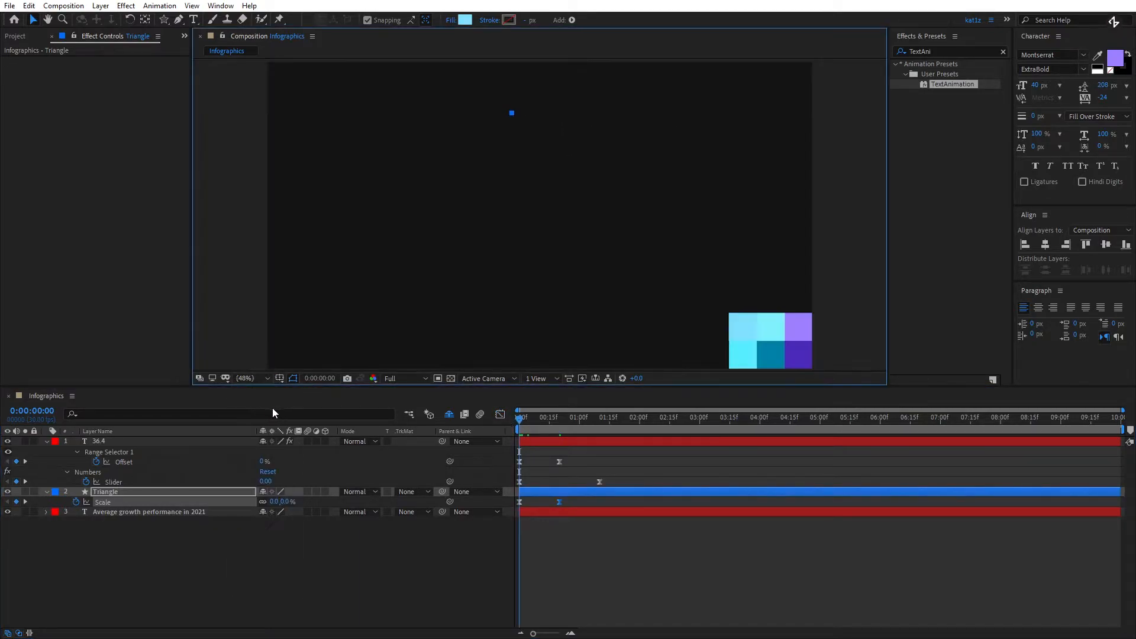
pyautogui.click(517, 437)
pyautogui.press('space')
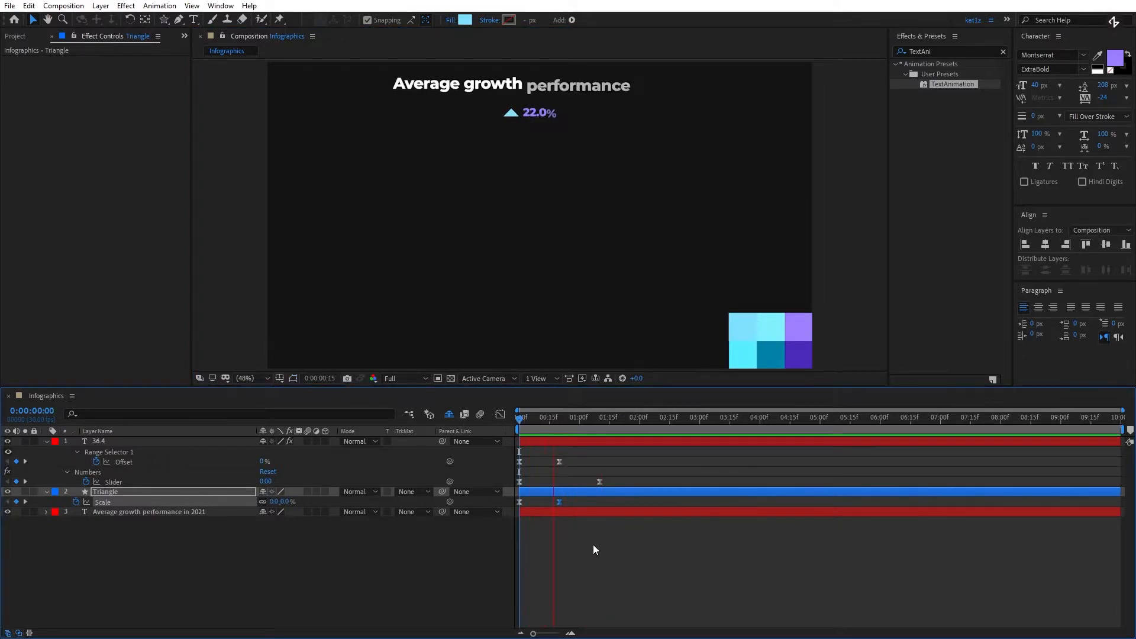
pyautogui.press('space')
# Line up the Triangle's ending Scale keyframe with the Slider's ending keyframe and preview the animation.
pyautogui.moveTo(553, 419); pyautogui.dragTo(561, 434)
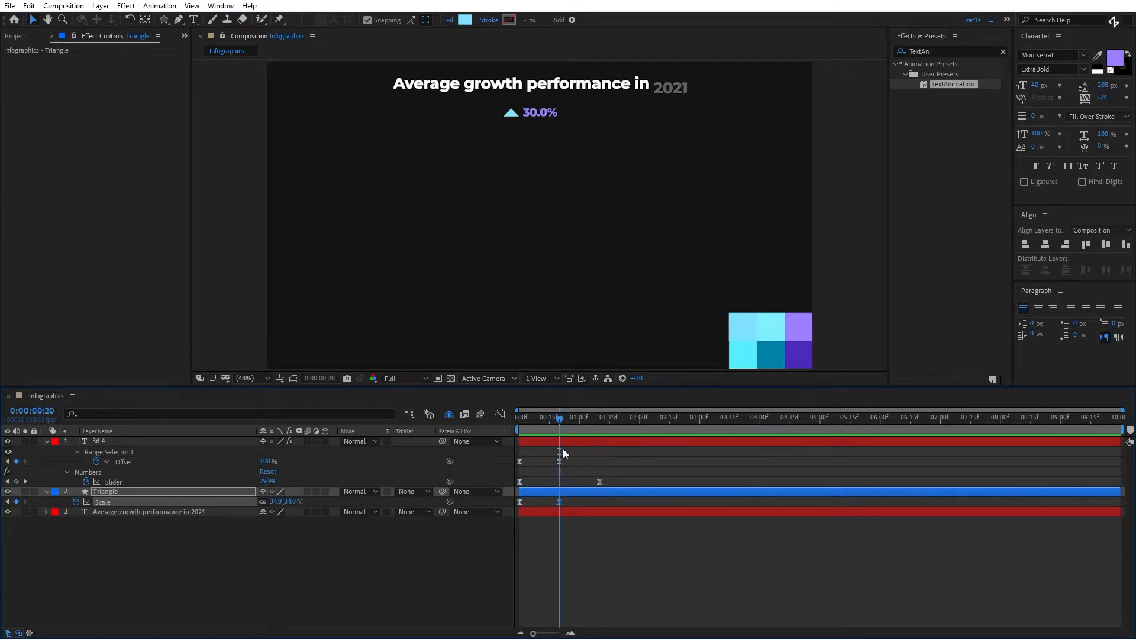
pyautogui.moveTo(559, 503); pyautogui.dragTo(599, 501)
pyautogui.click(520, 428)
pyautogui.press('space')
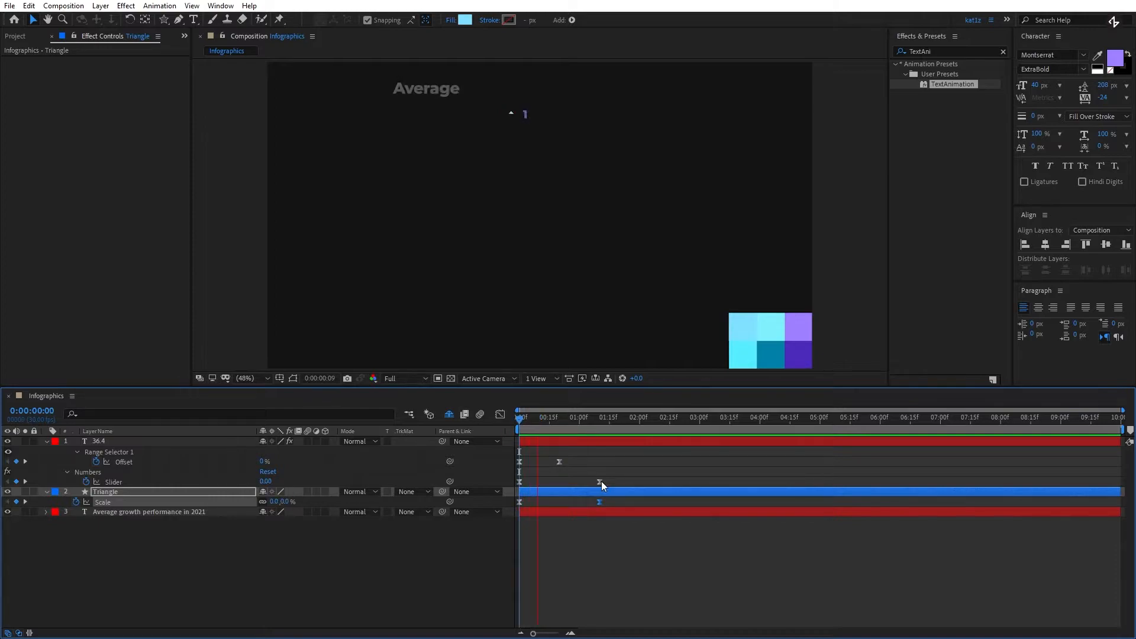
pyautogui.press('space')
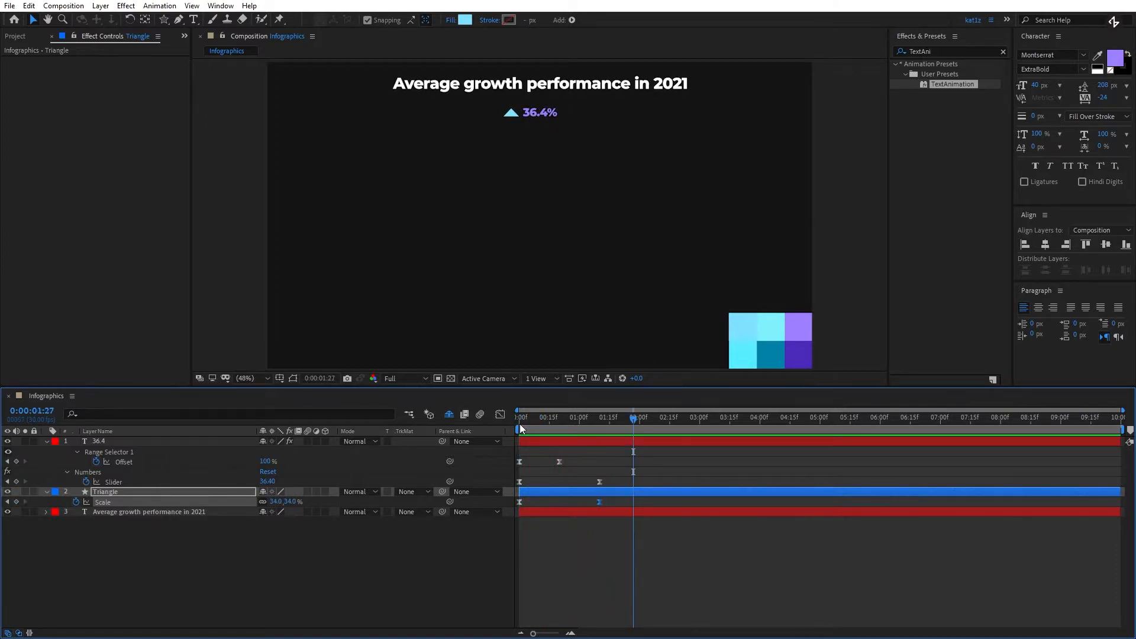
pyautogui.click(519, 422)
pyautogui.press('space')
pyautogui.press('space')
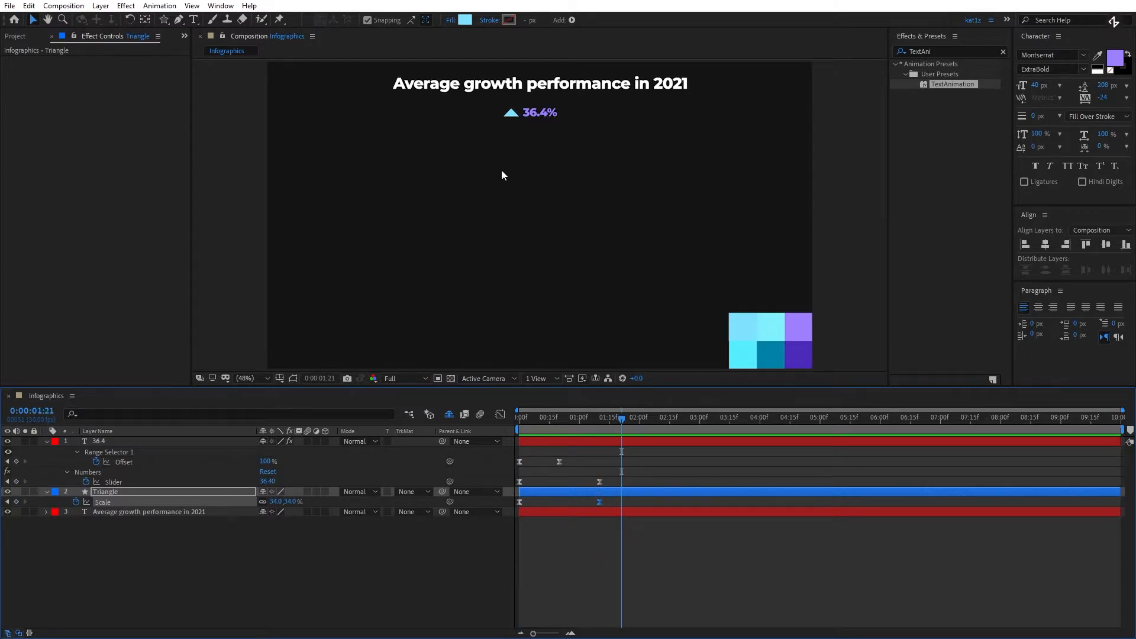
# Collapse the properties of the 36.4 and Triangle layers and deselect all layers.
pyautogui.click(47, 442)
pyautogui.click(46, 452)
pyautogui.click(178, 527)
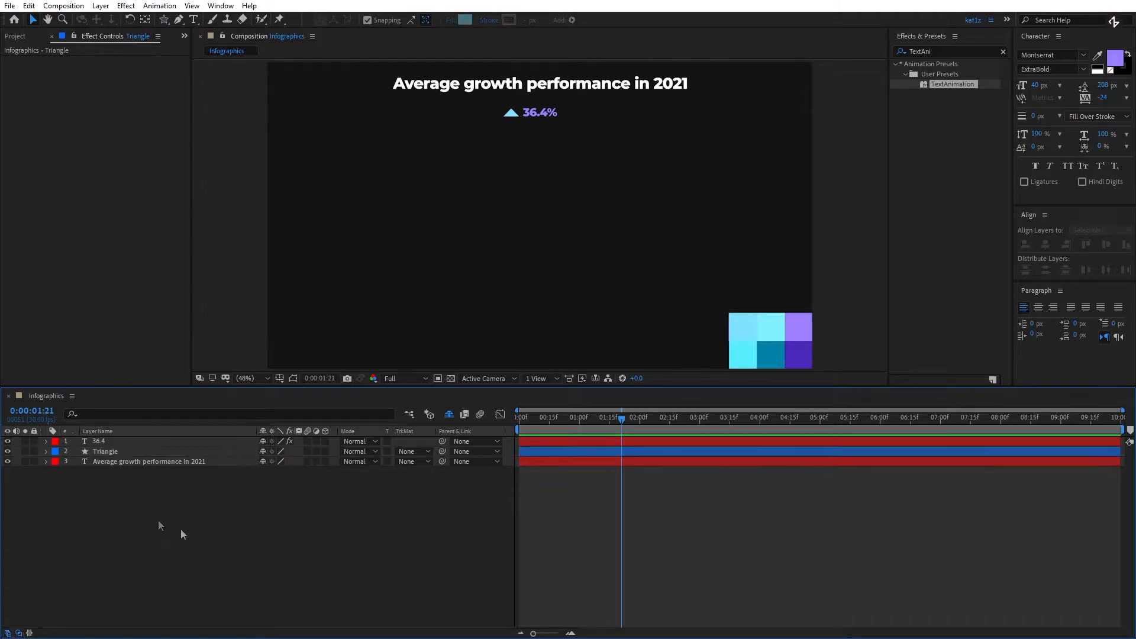
# Draw a circle about 292 px wide on a new shape layer with the Ellipse tool and center it in the composition.
pyautogui.click(161, 20)
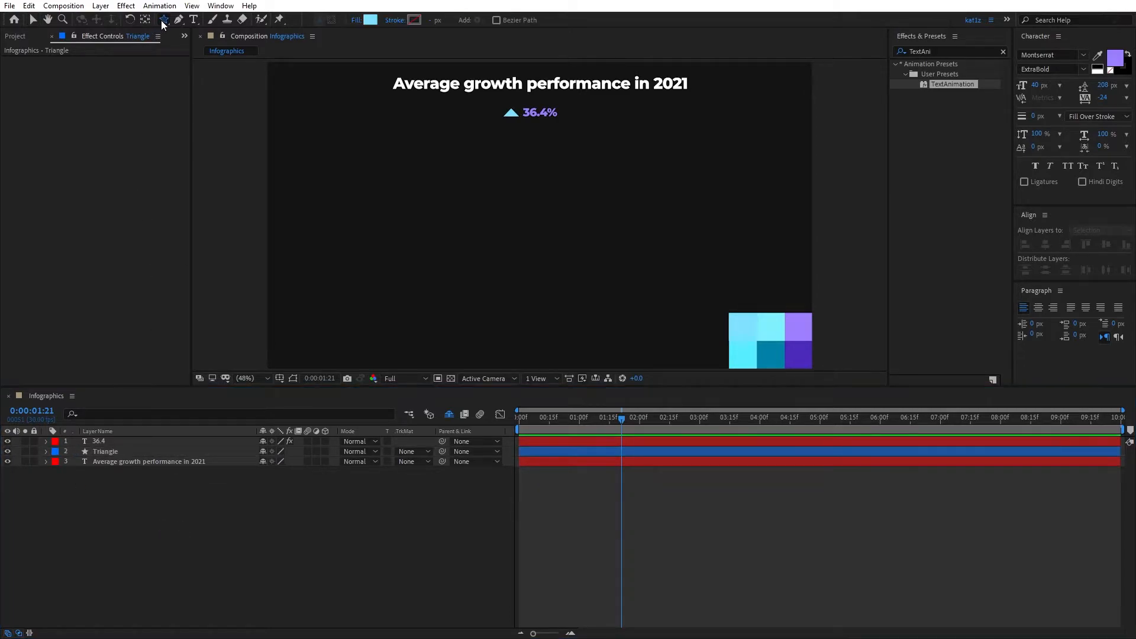
pyautogui.moveTo(166, 20); pyautogui.dragTo(193, 45)
pyautogui.moveTo(494, 178)
pyautogui.mouseDown()
pyautogui.moveTo(571, 255)
pyautogui.moveTo(578, 231)
pyautogui.mouseUp()
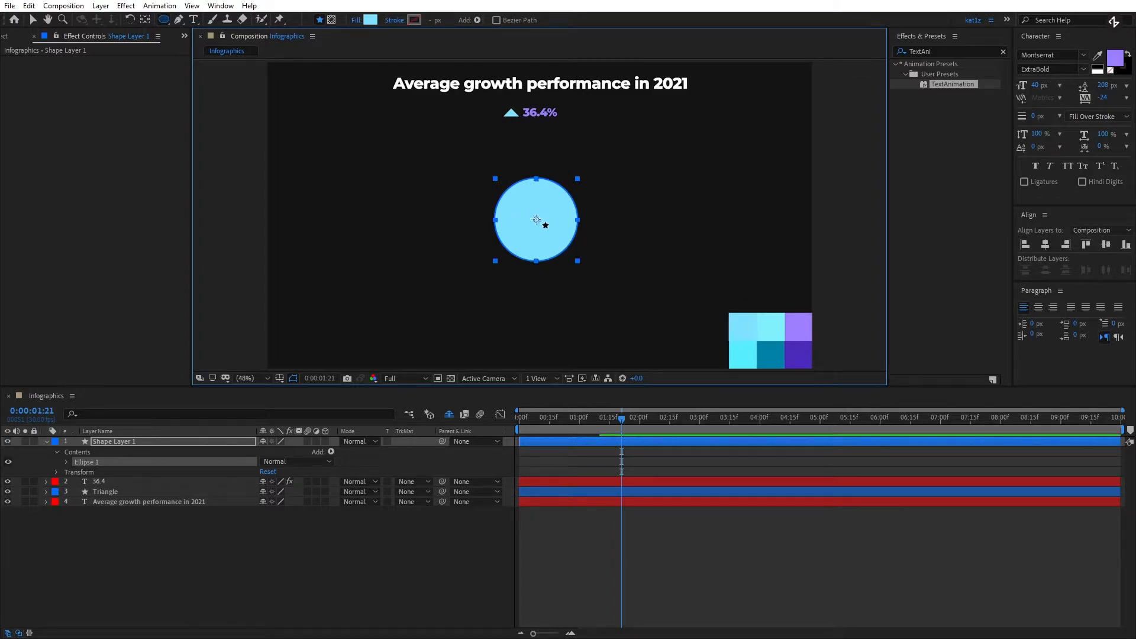
pyautogui.click(1046, 244)
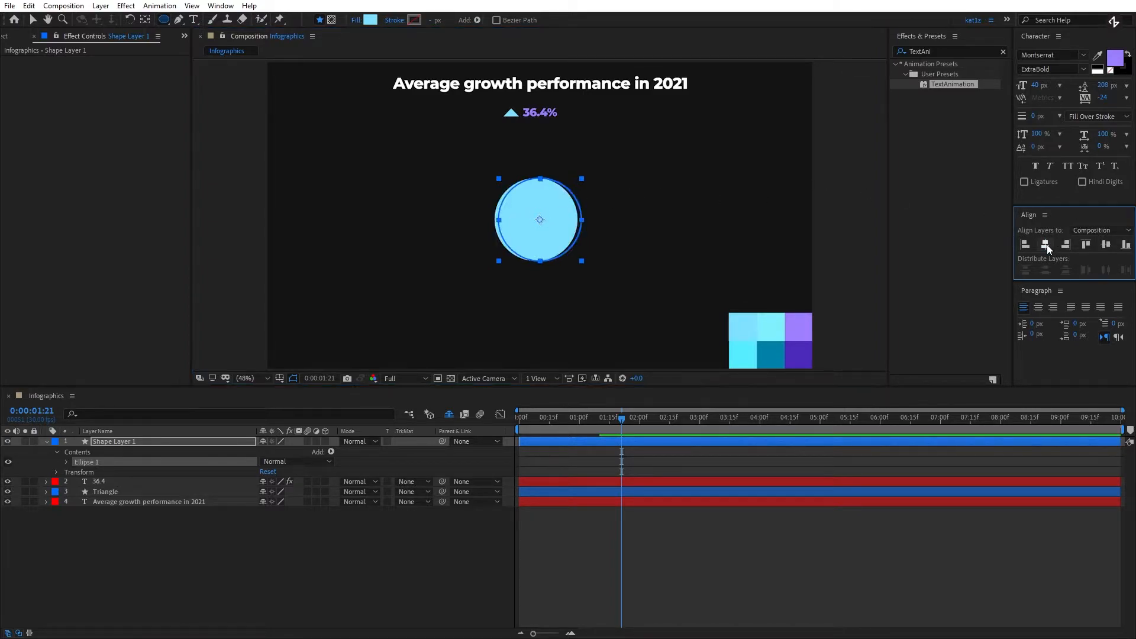
pyautogui.click(1108, 244)
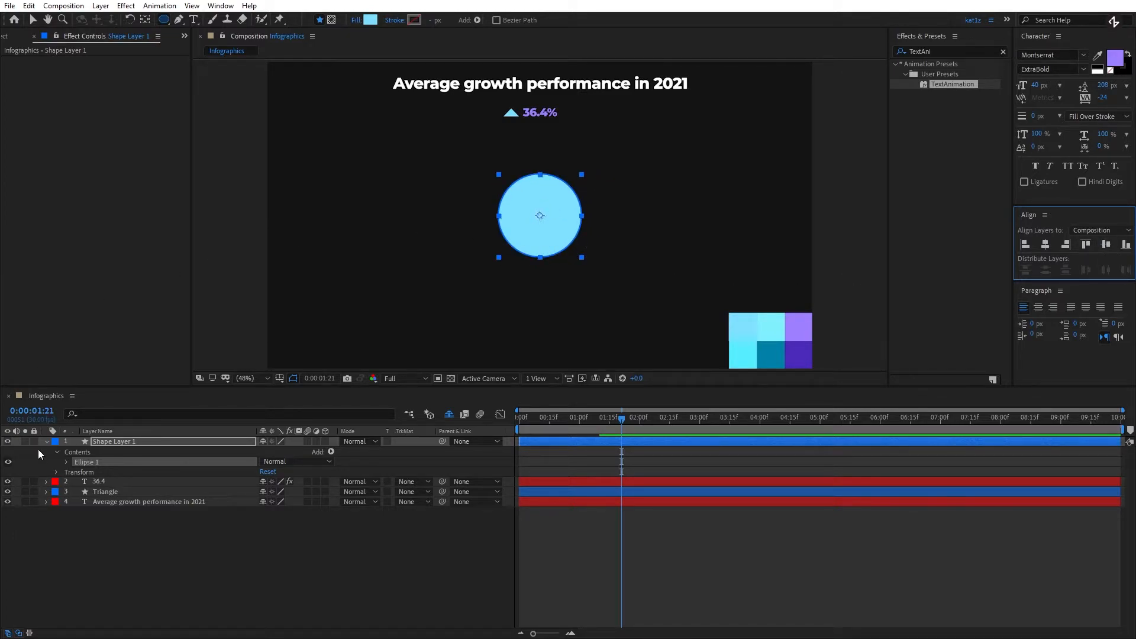
# Set the circle's ellipse path size to 250 by 250 and its stroke width to 250.
pyautogui.click(66, 462)
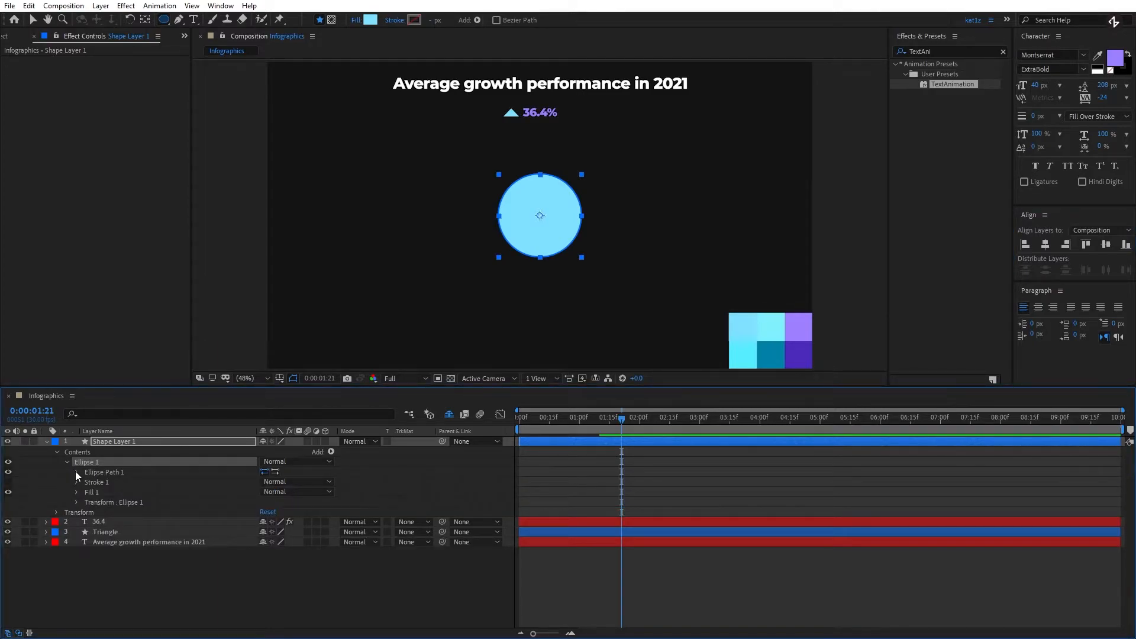
pyautogui.click(76, 471)
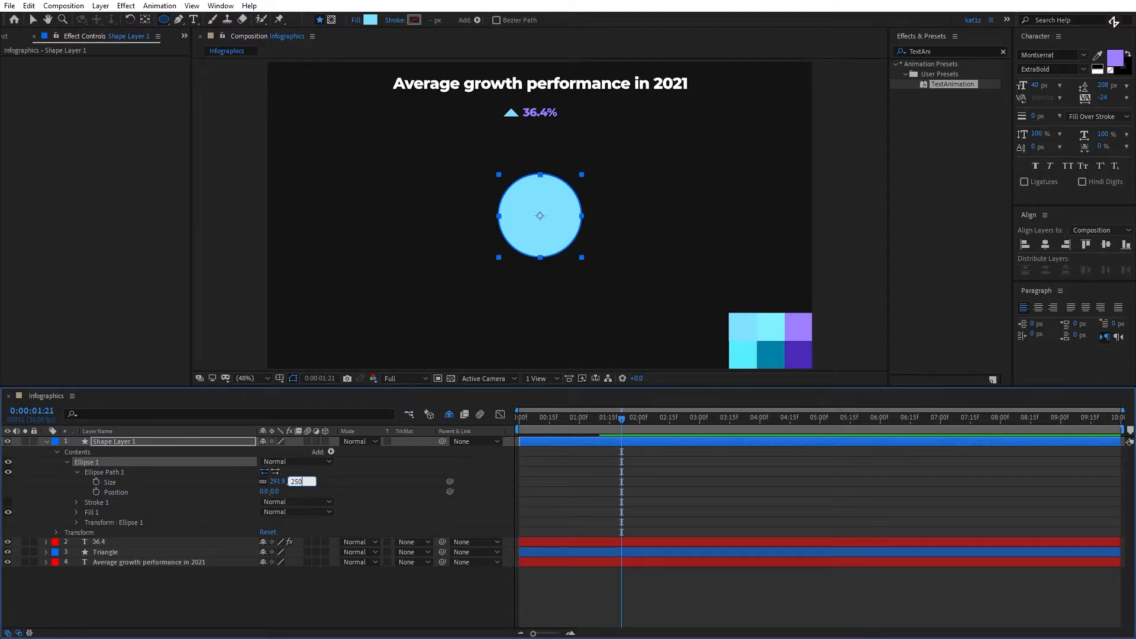
pyautogui.press('Return')
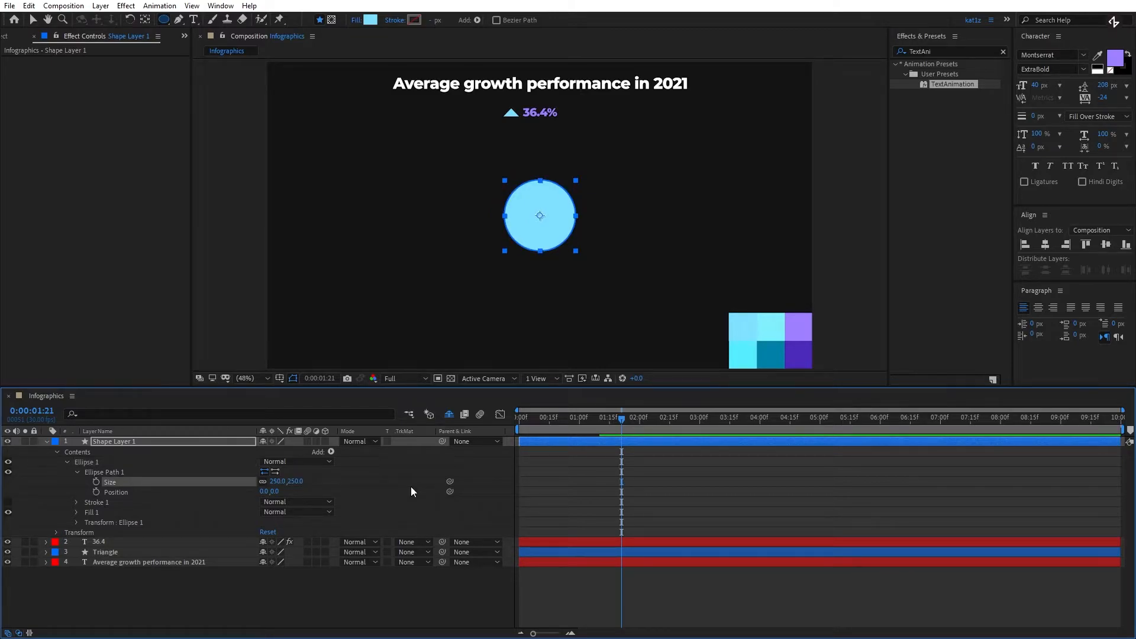
pyautogui.click(76, 503)
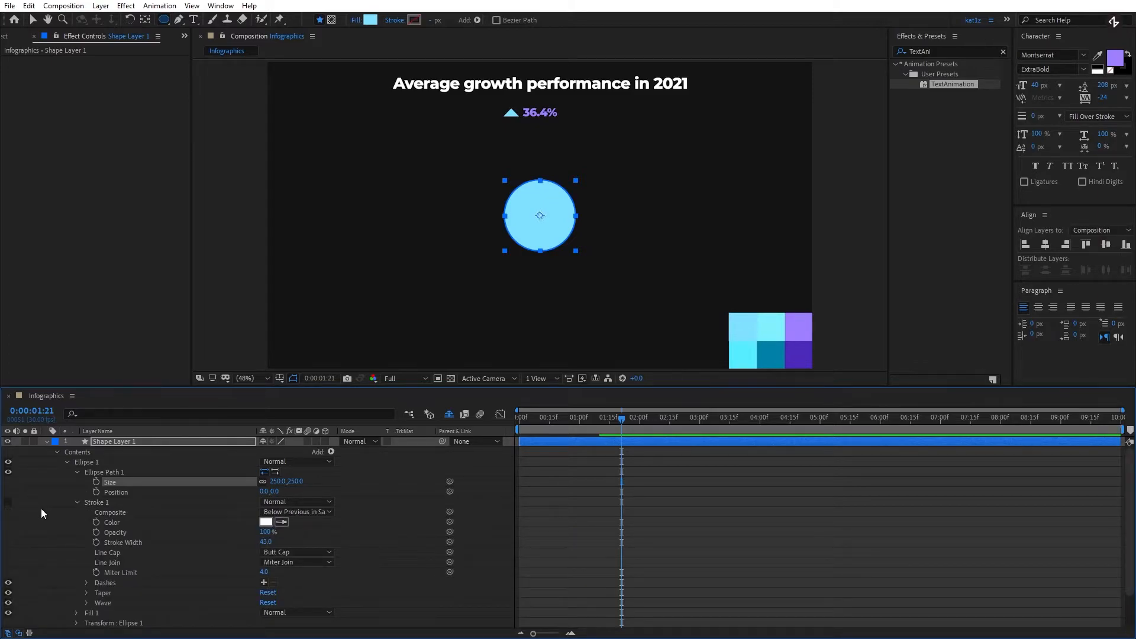
pyautogui.click(266, 541)
pyautogui.write('250')
pyautogui.press('Return')
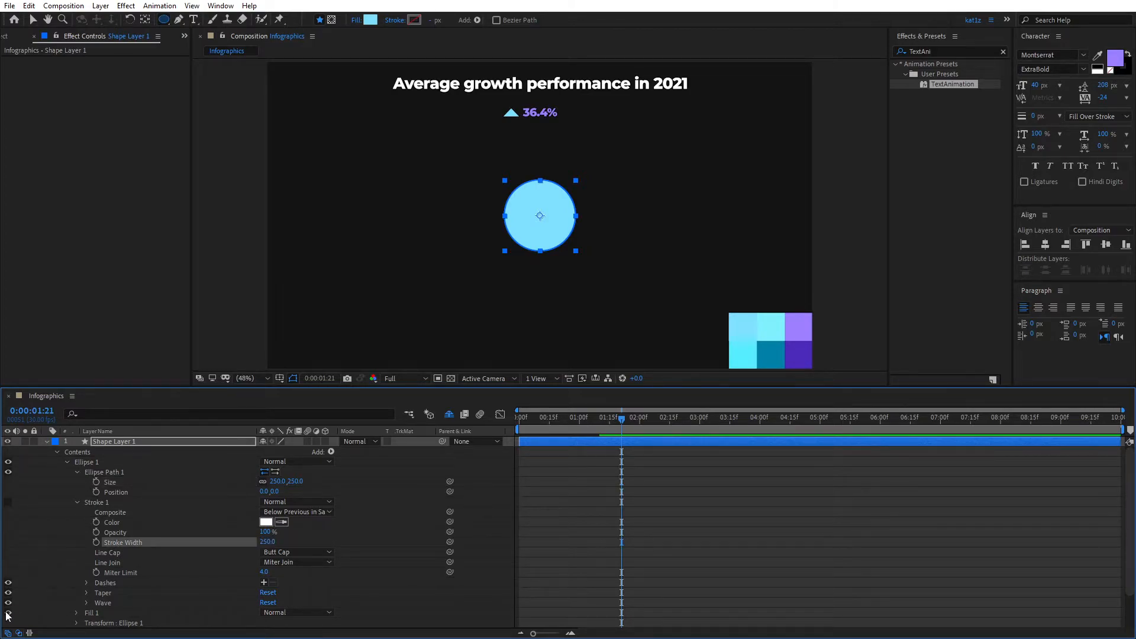
# Set the circle's fill to None and its stroke to Solid Color.
pyautogui.click(365, 21)
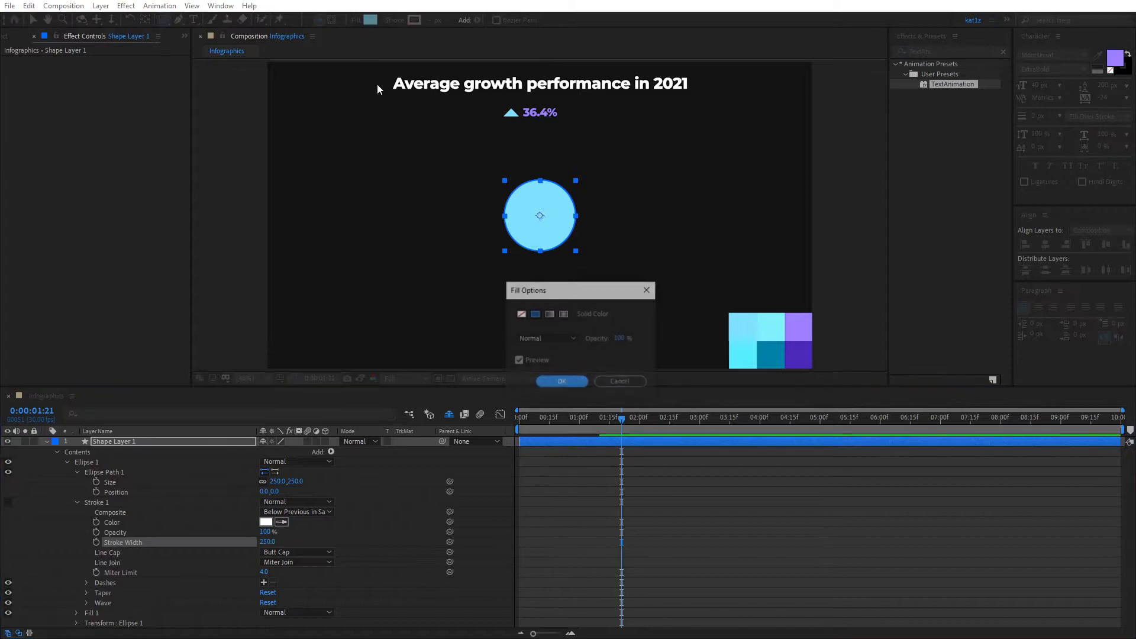
pyautogui.click(520, 313)
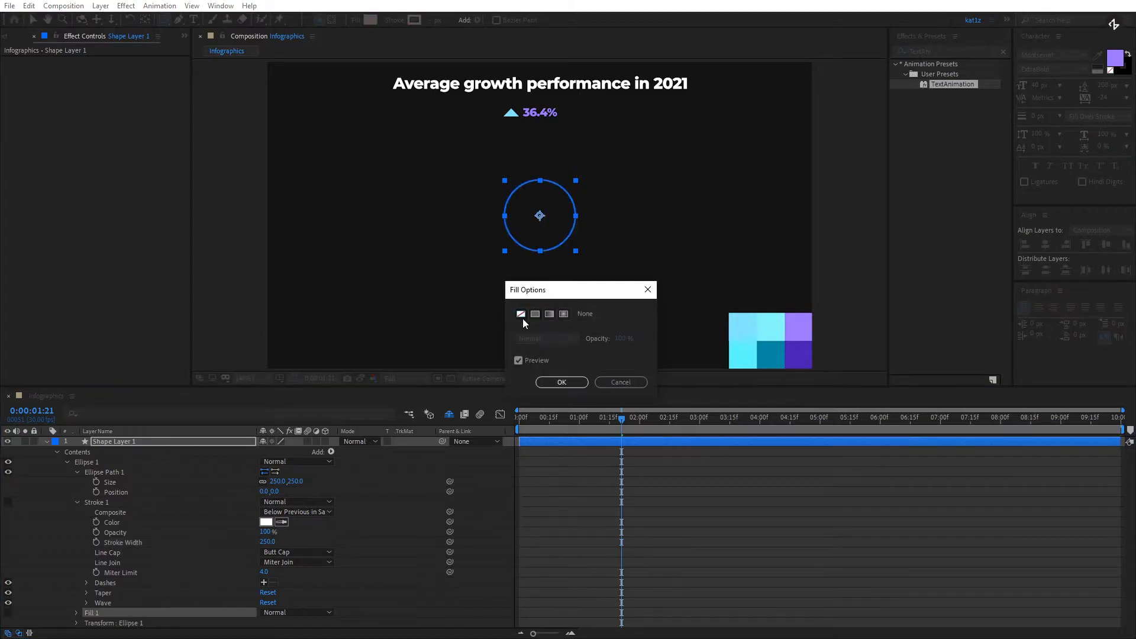
pyautogui.click(560, 382)
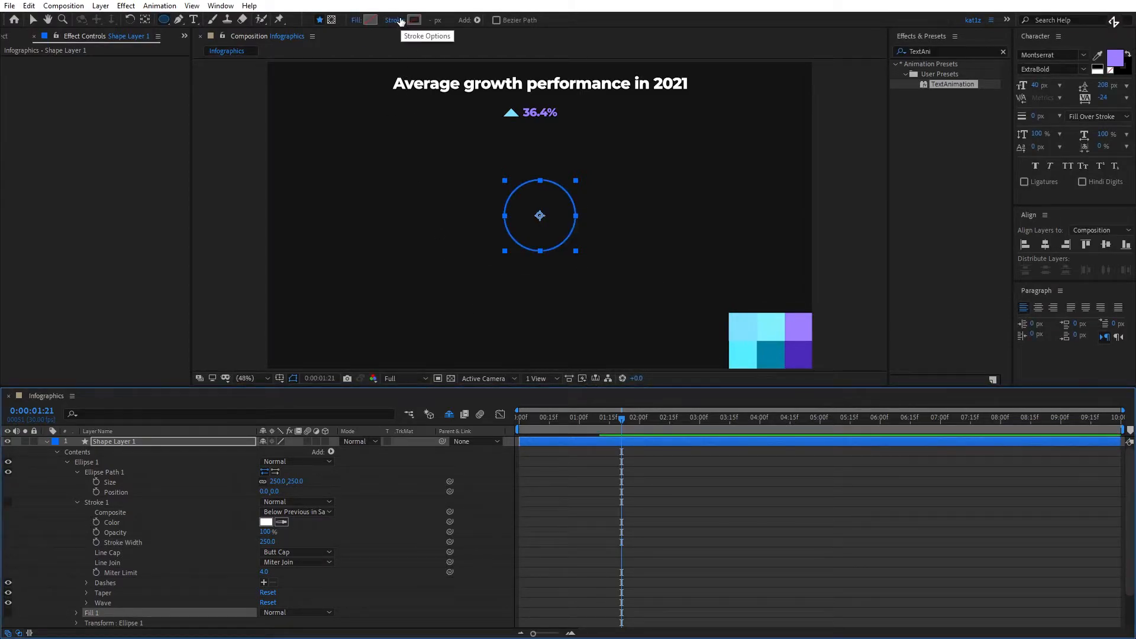
pyautogui.click(397, 20)
pyautogui.click(535, 313)
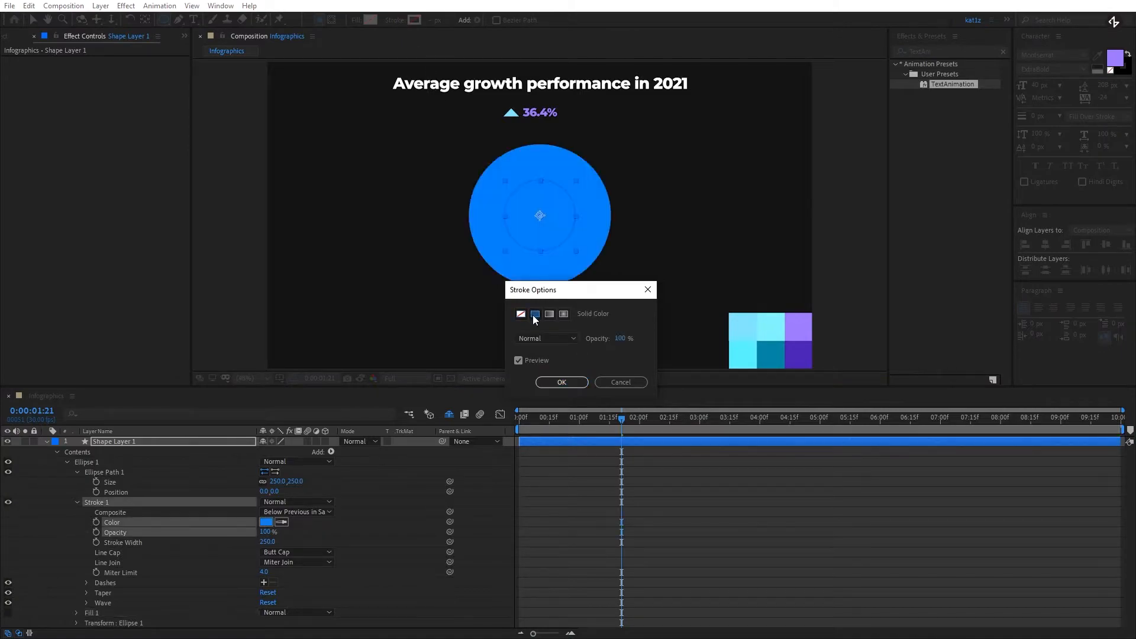
pyautogui.click(575, 382)
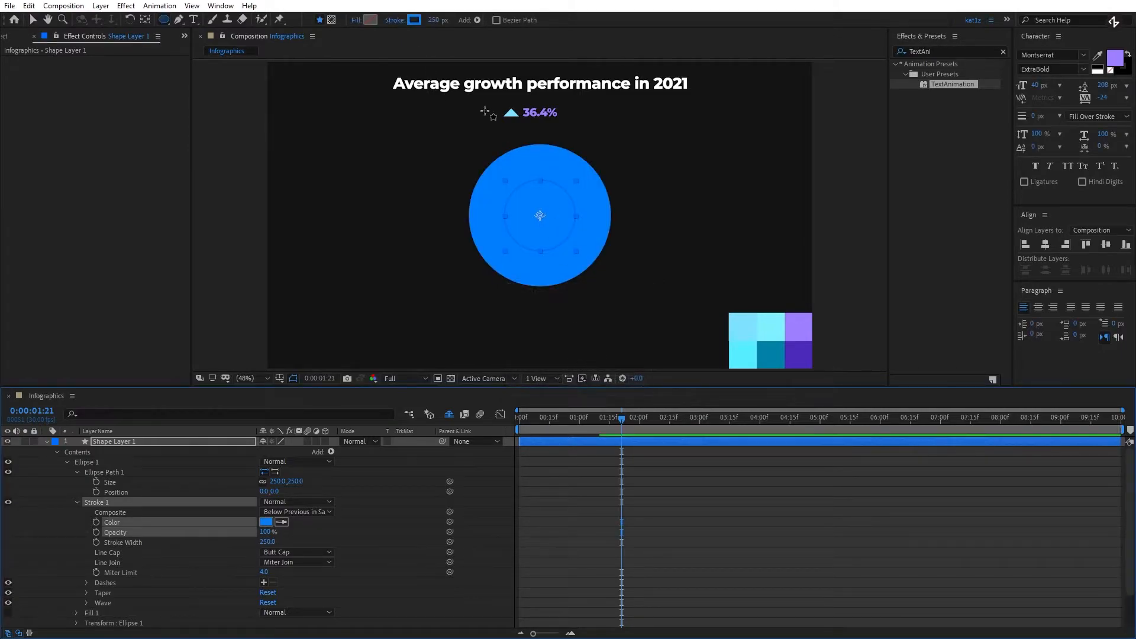
# Set the circle's stroke color to the dark purple 4C2ABA sampled from the palette reference.
pyautogui.click(415, 20)
pyautogui.click(1020, 463)
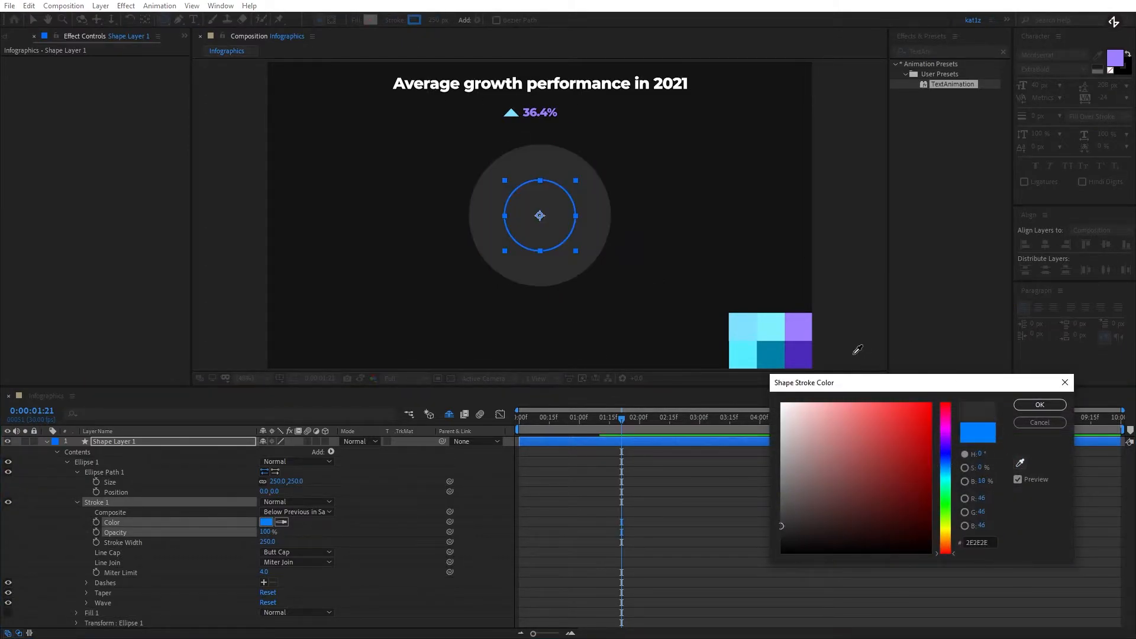
pyautogui.click(809, 349)
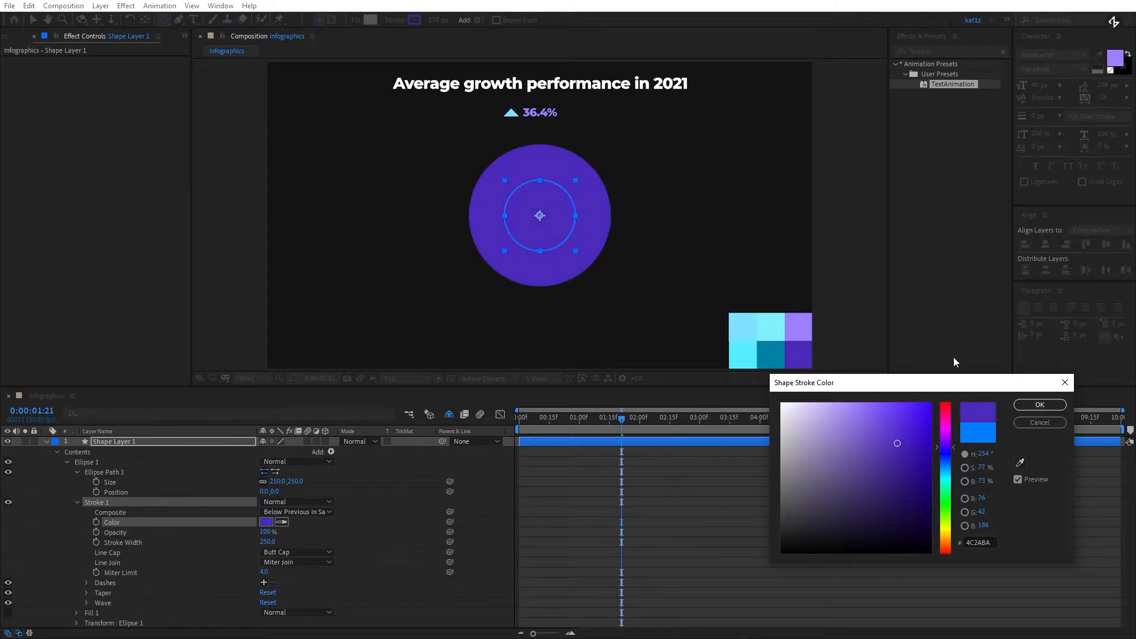
pyautogui.click(1039, 405)
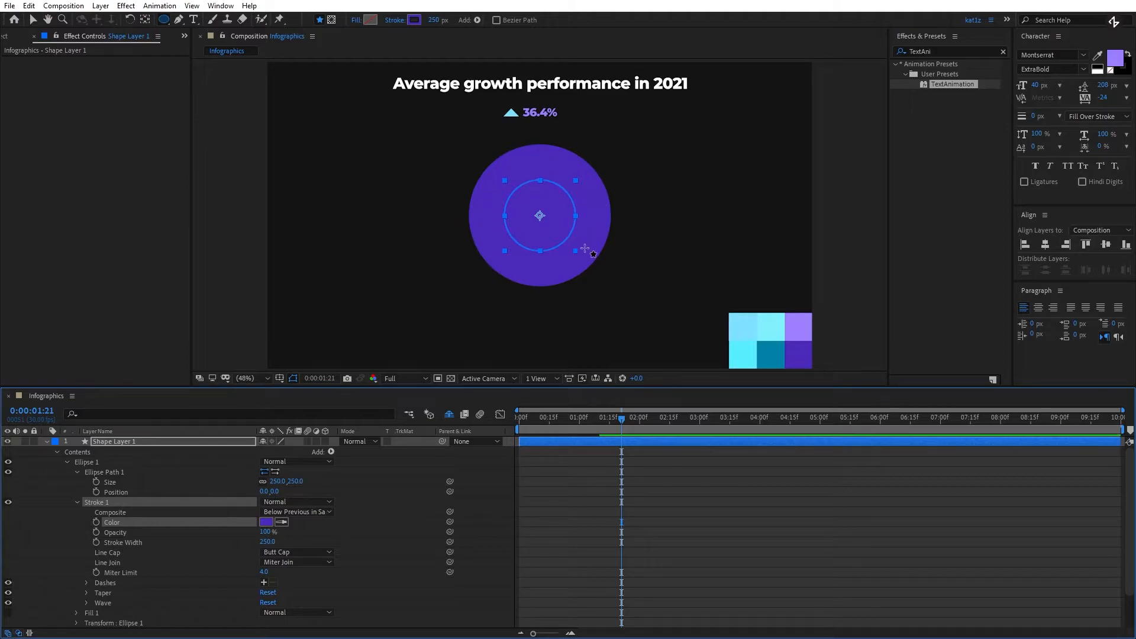
# Collapse the ellipse's property groups and rename Shape Layer 1 as Purple Circle.
pyautogui.click(77, 502)
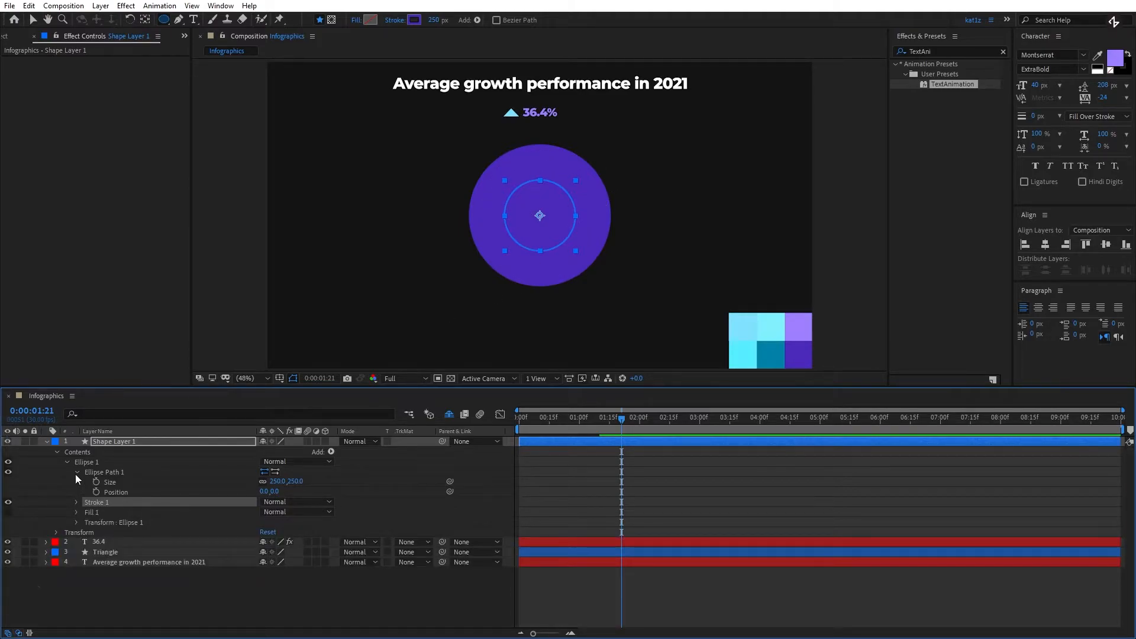
pyautogui.click(76, 472)
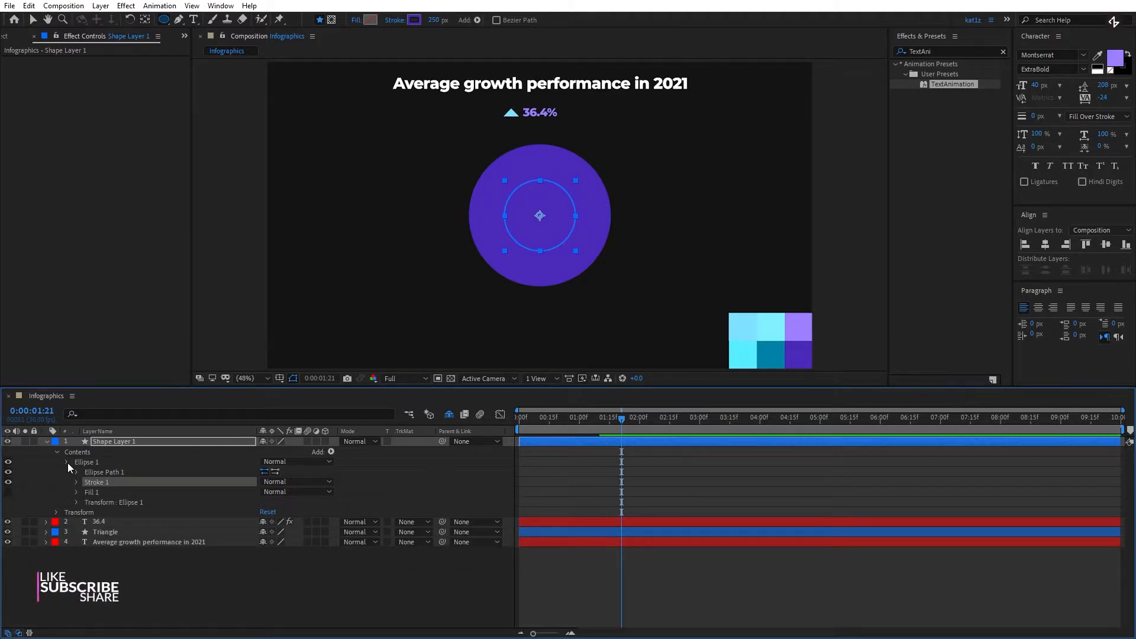
pyautogui.click(68, 463)
pyautogui.click(130, 462)
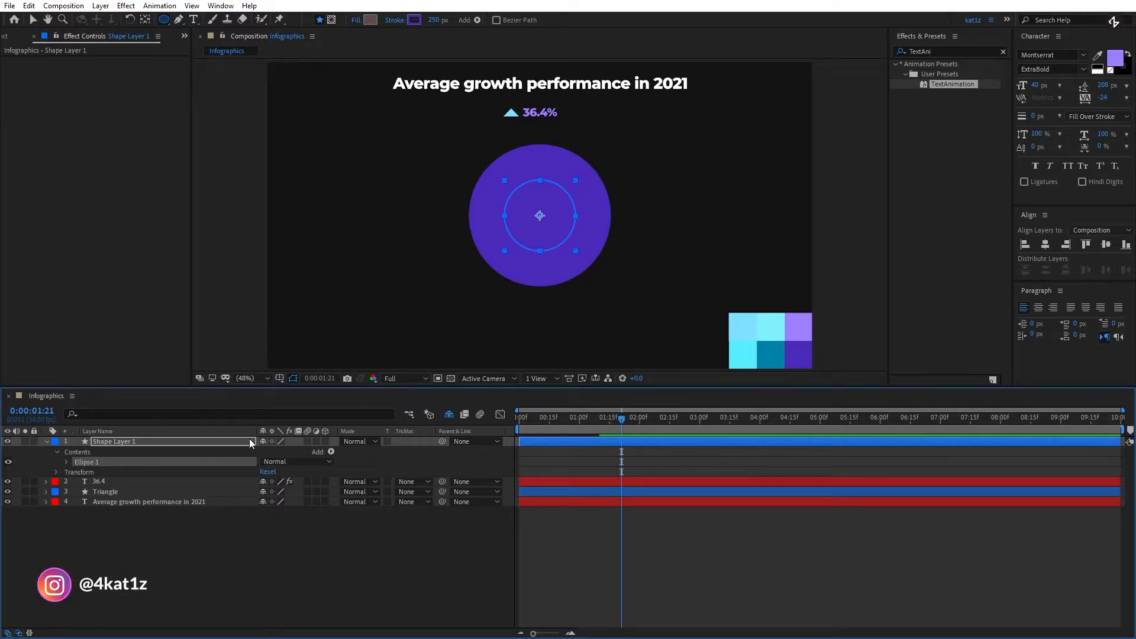
pyautogui.rightClick(124, 439)
pyautogui.click(160, 417)
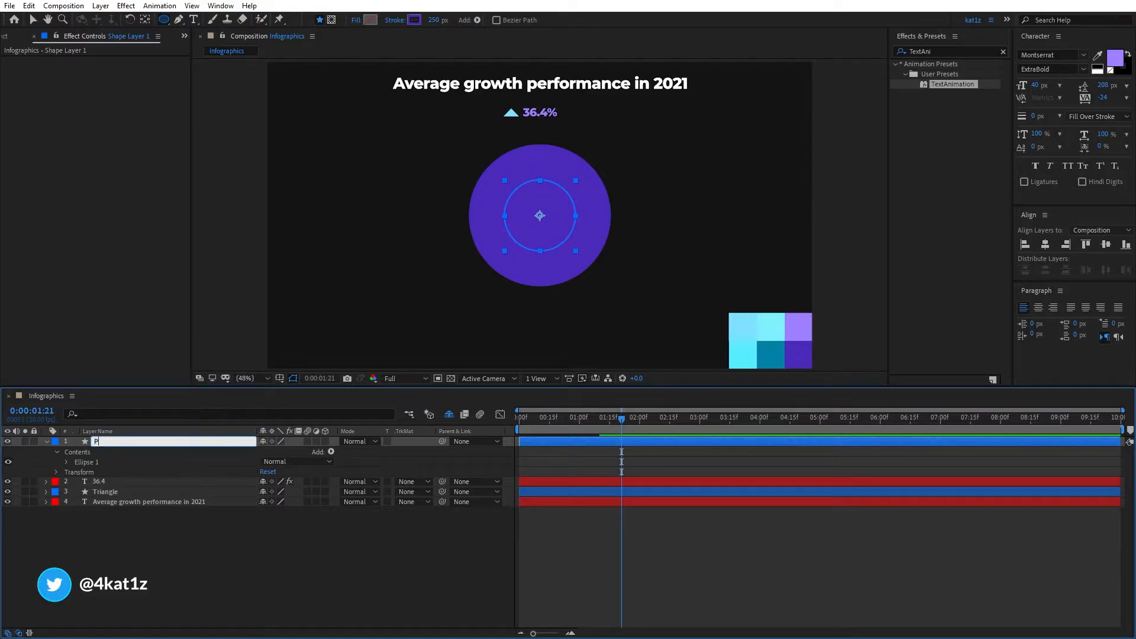
pyautogui.write('Purple Circle')
pyautogui.press('Return')
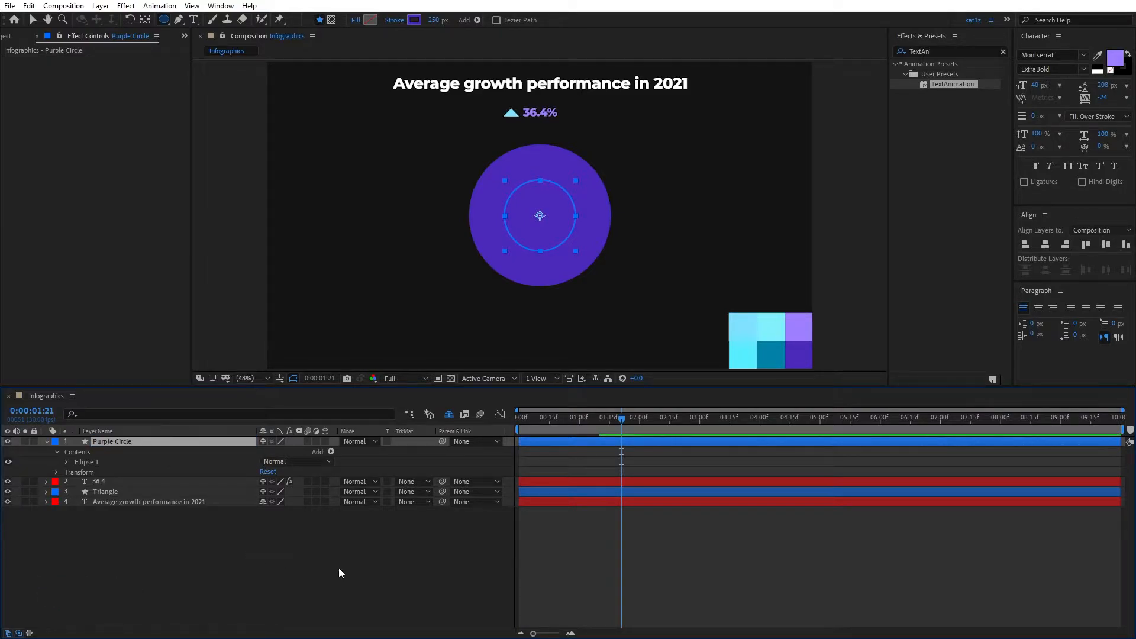
# Add Trim Paths to the Purple Circle layer and set its End to 0% with the playhead at 0:00:00:00.
pyautogui.click(331, 451)
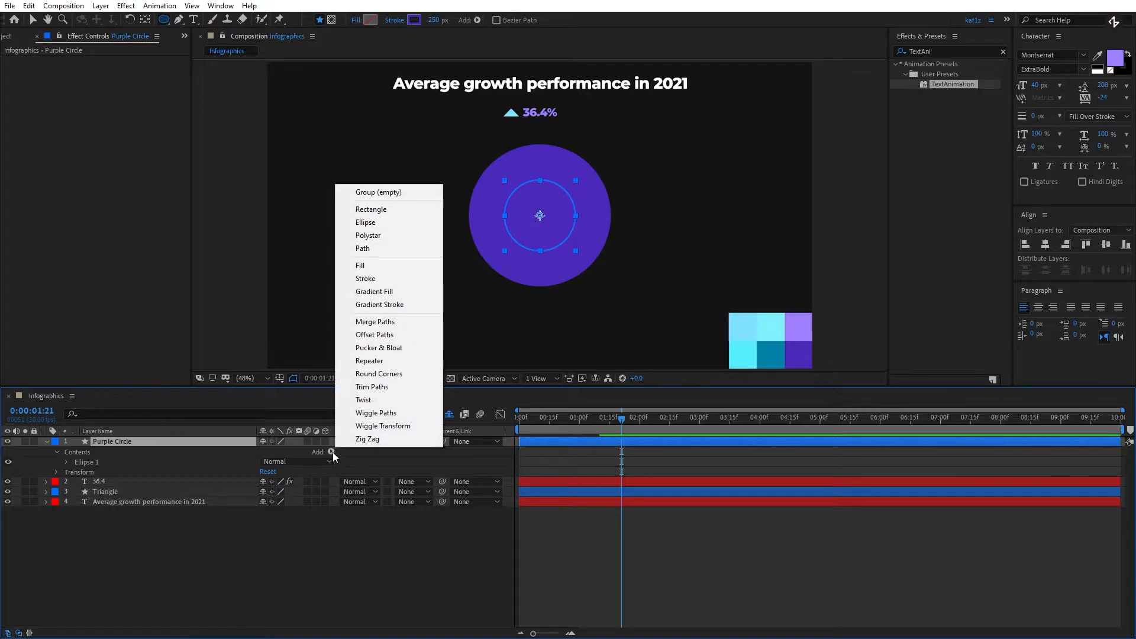
pyautogui.click(381, 390)
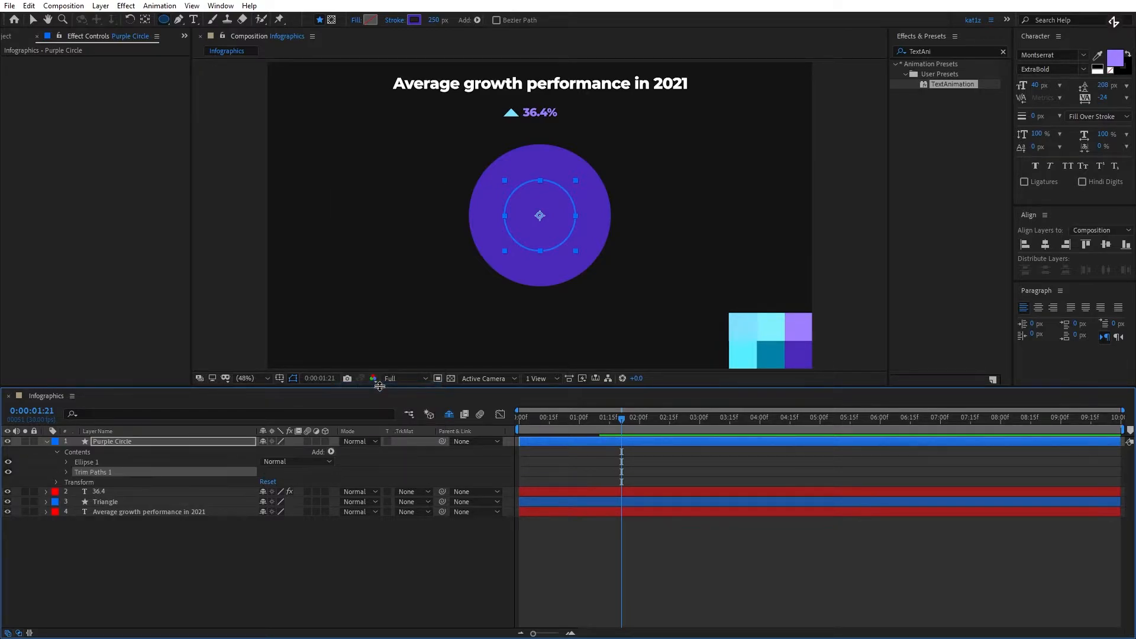
pyautogui.click(66, 471)
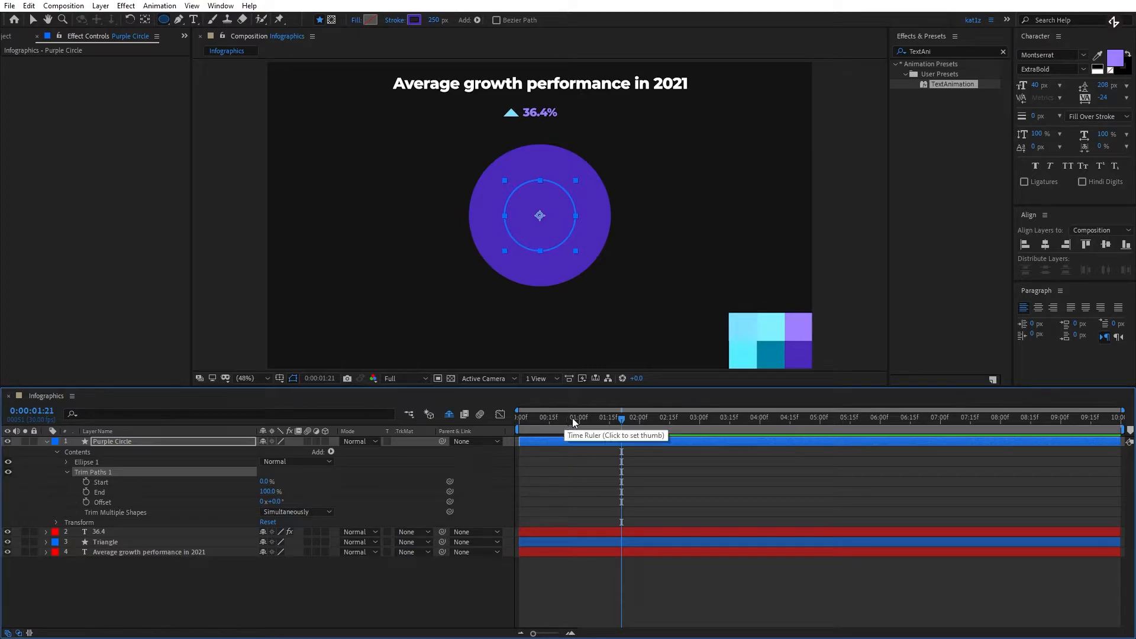
pyautogui.moveTo(572, 417); pyautogui.dragTo(506, 430)
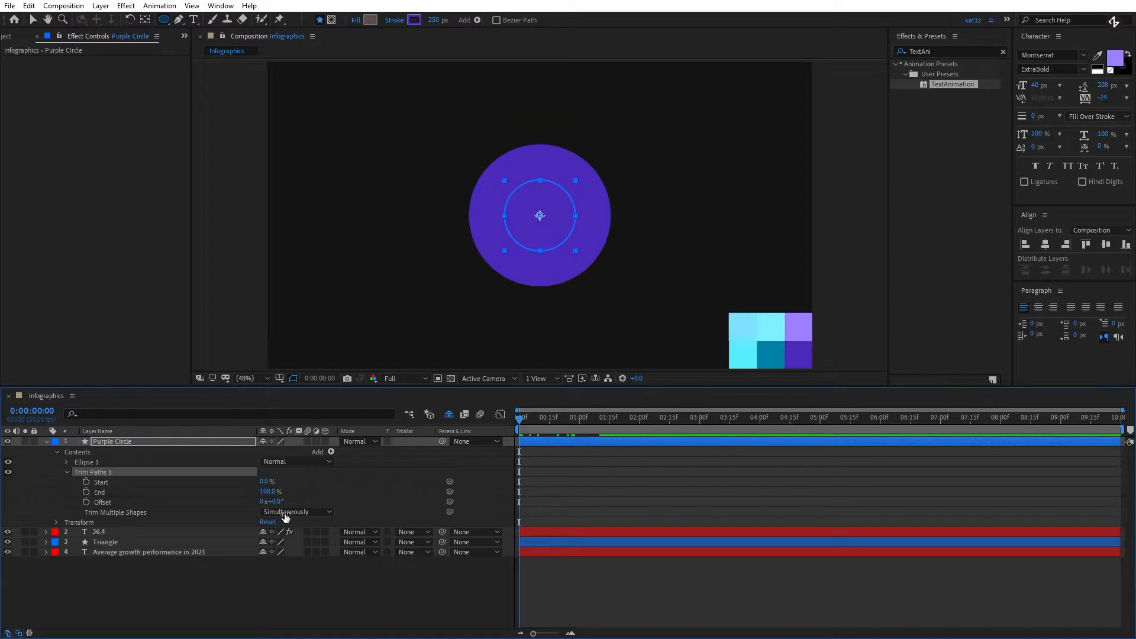
pyautogui.moveTo(270, 493); pyautogui.dragTo(170, 499)
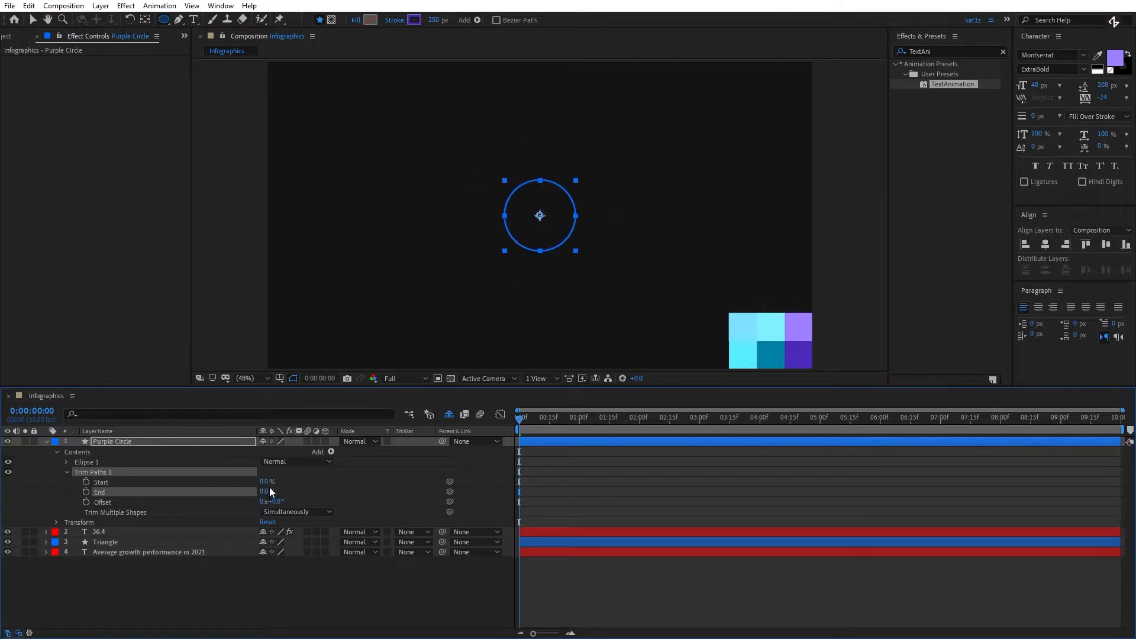
pyautogui.moveTo(266, 485); pyautogui.dragTo(232, 485)
pyautogui.click(219, 604)
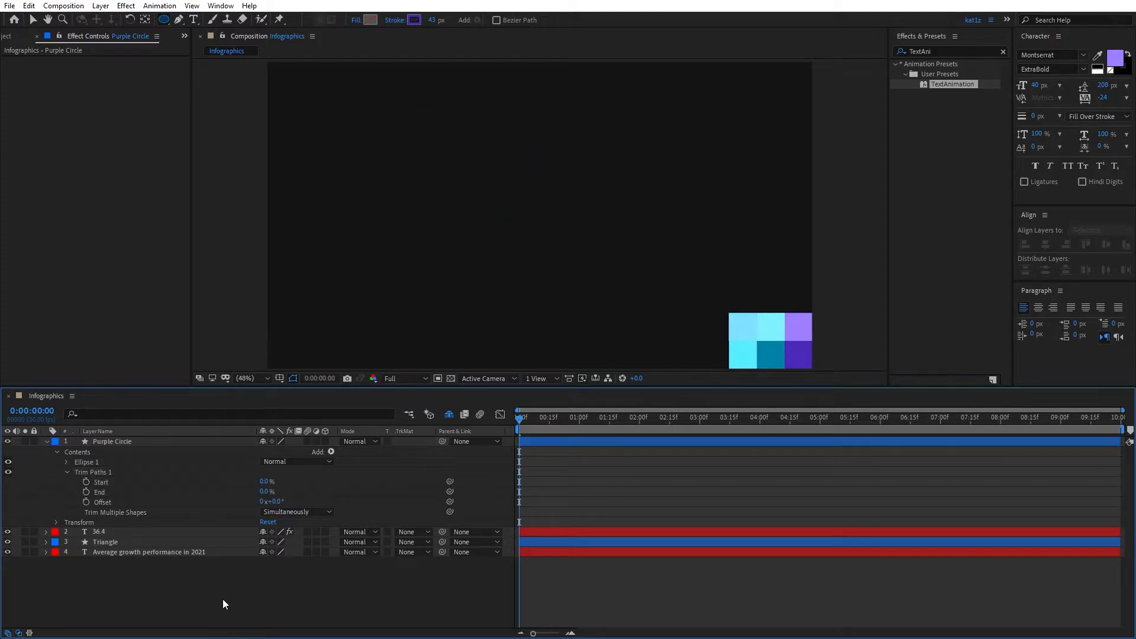
# Keyframe the Trim Paths Start at 0:00:00:00 and at 0:00:01:10, matching the 36.4 layer's slider keyframes.
pyautogui.click(86, 482)
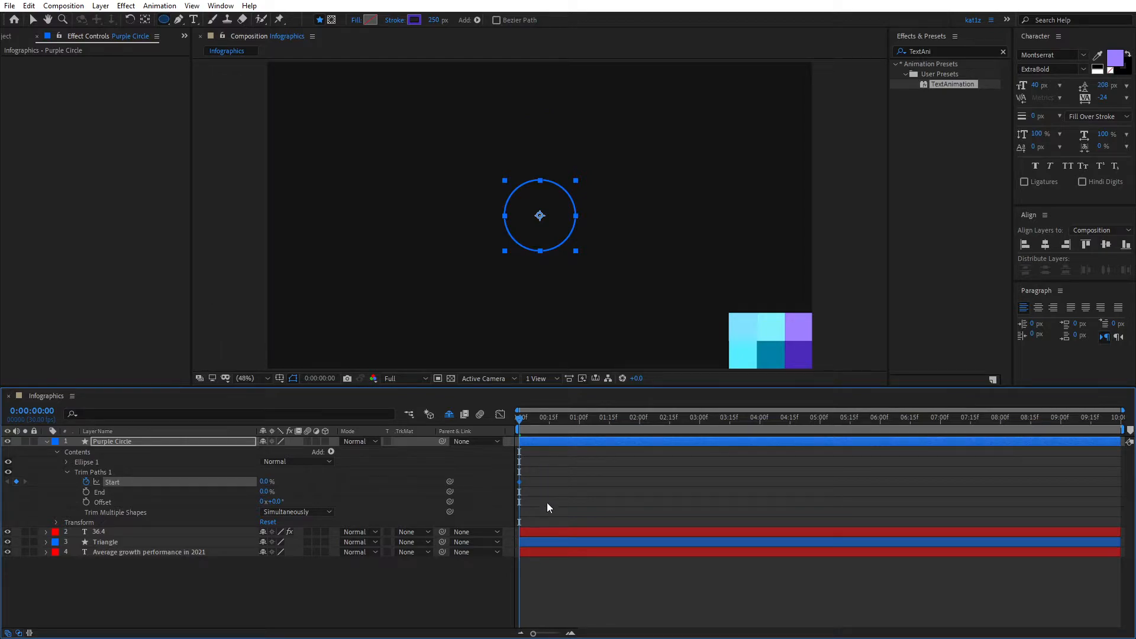
pyautogui.click(548, 528)
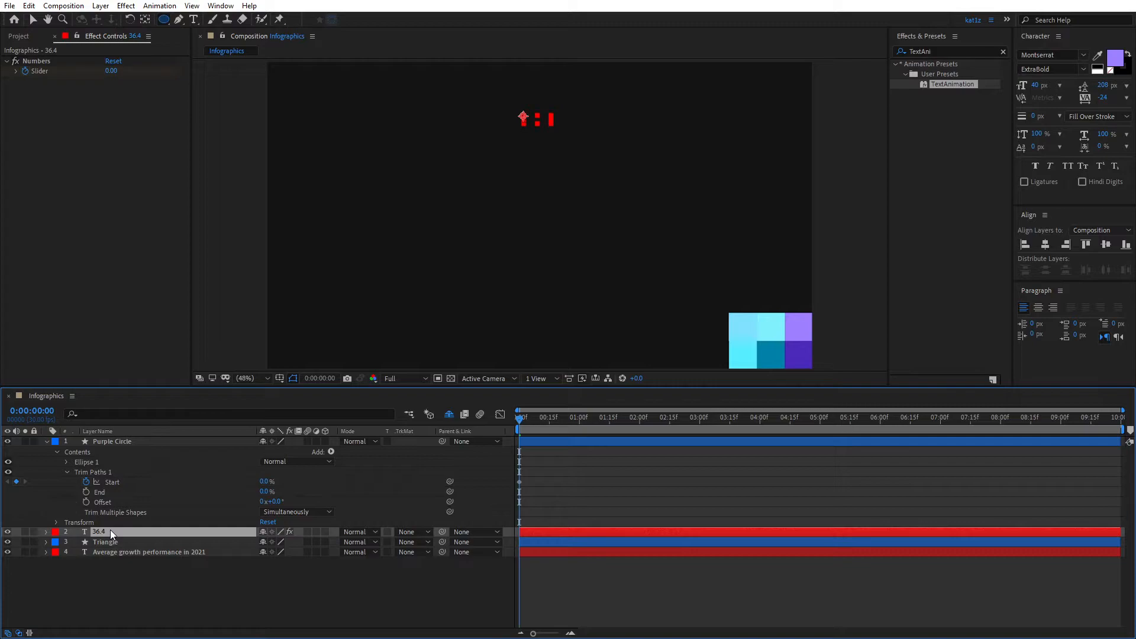
pyautogui.press('u')
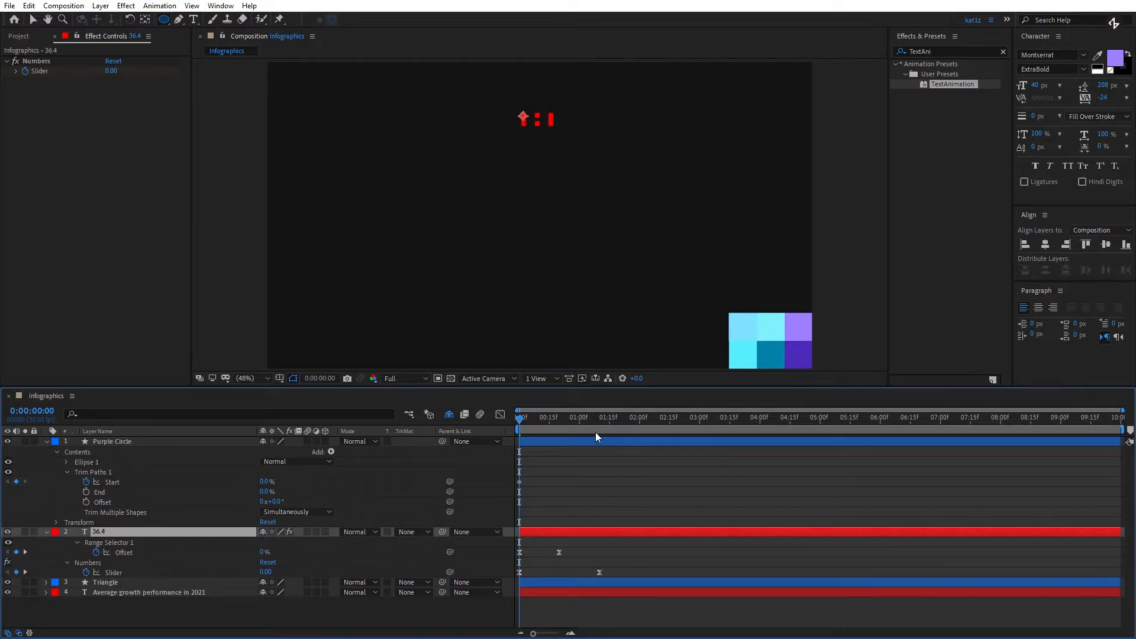
pyautogui.click(599, 424)
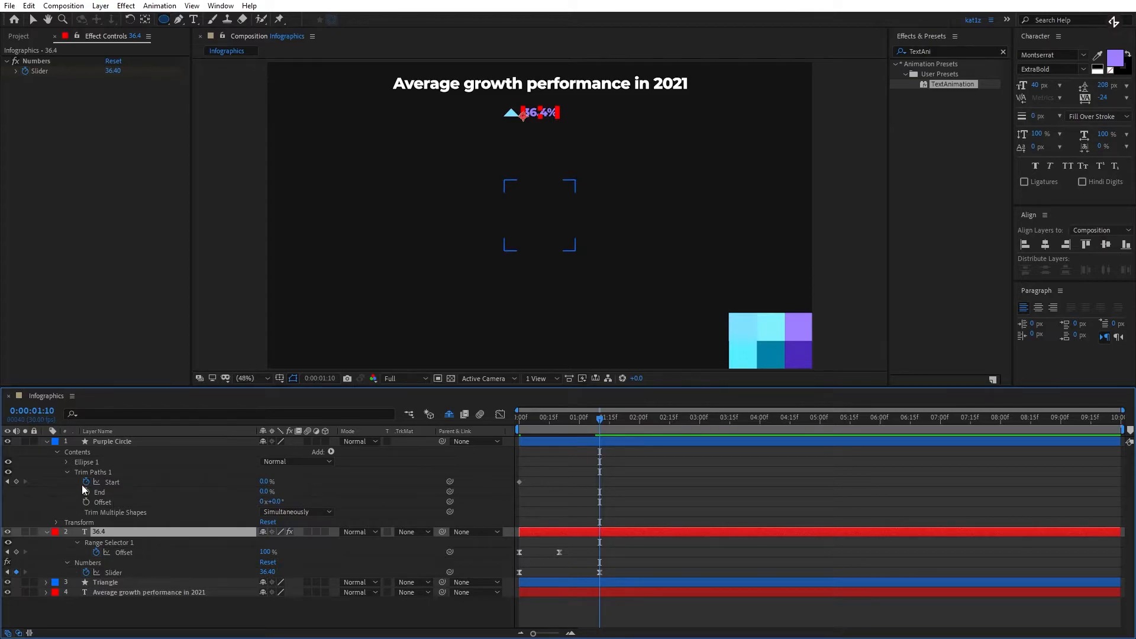
pyautogui.click(16, 481)
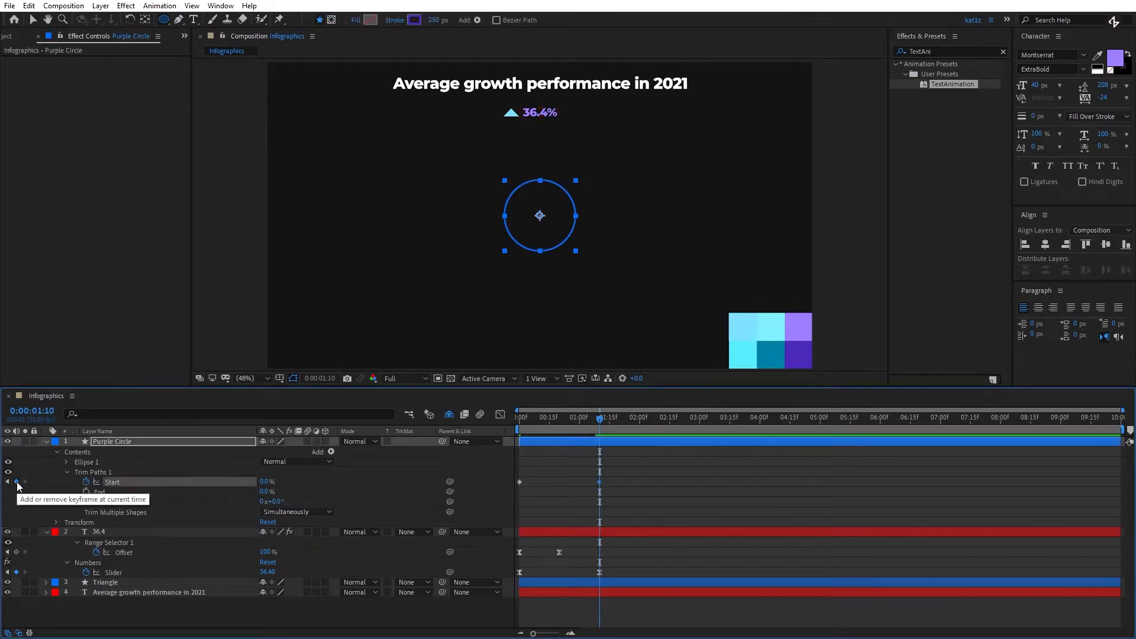
# Link Purple Circle's Trim Paths Start to the Numbers slider of the 36.4 layer with the pick whip.
pyautogui.click(47, 533)
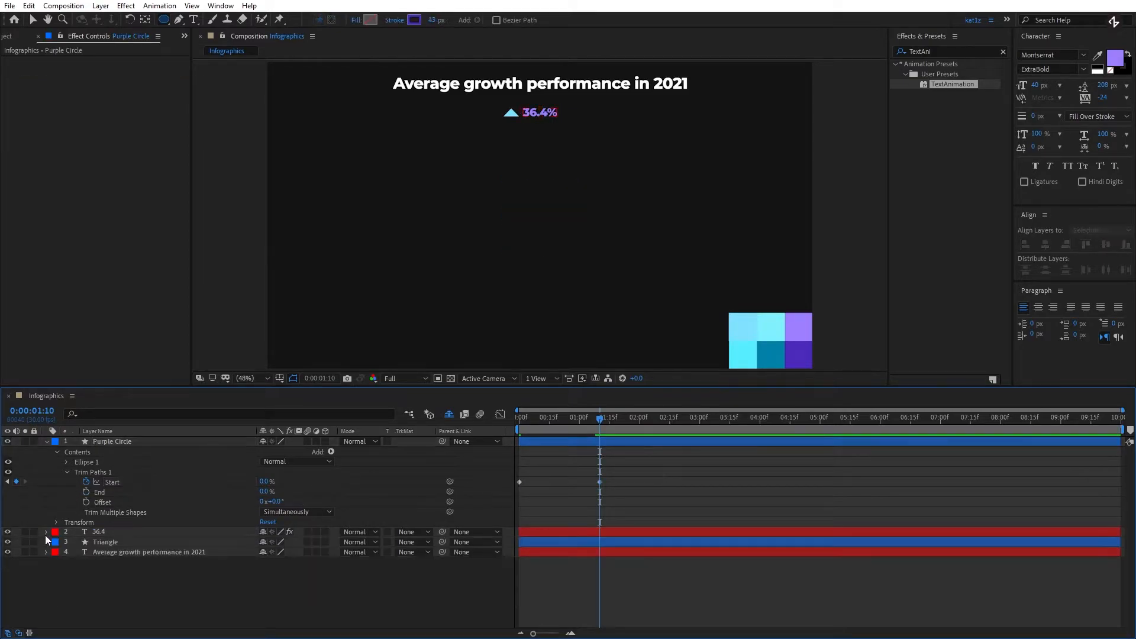
pyautogui.click(46, 533)
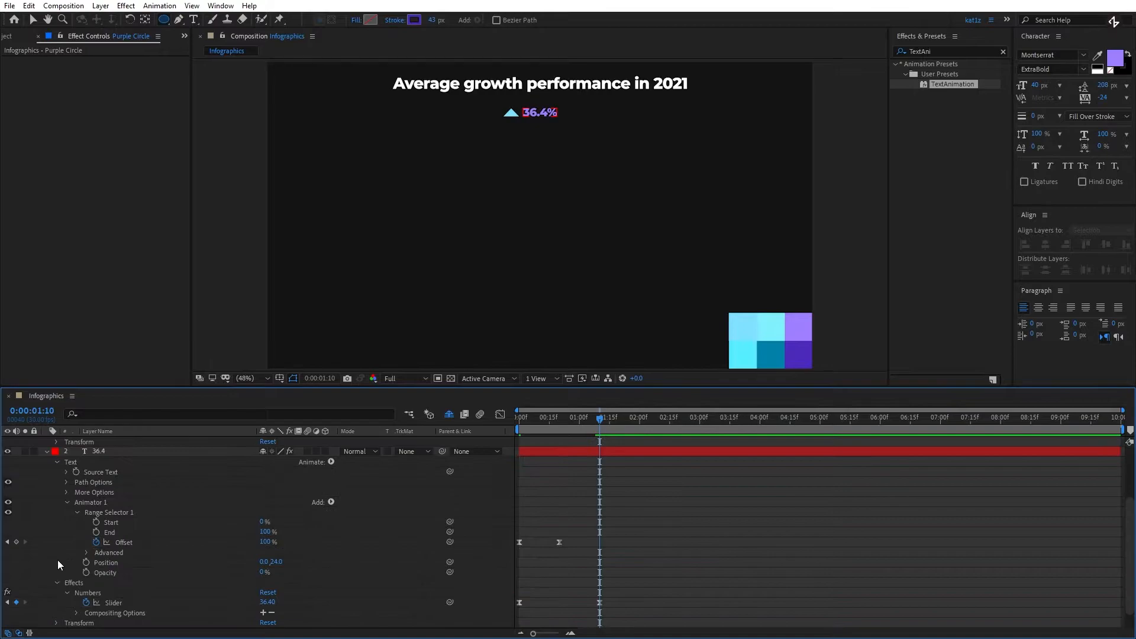
pyautogui.click(66, 502)
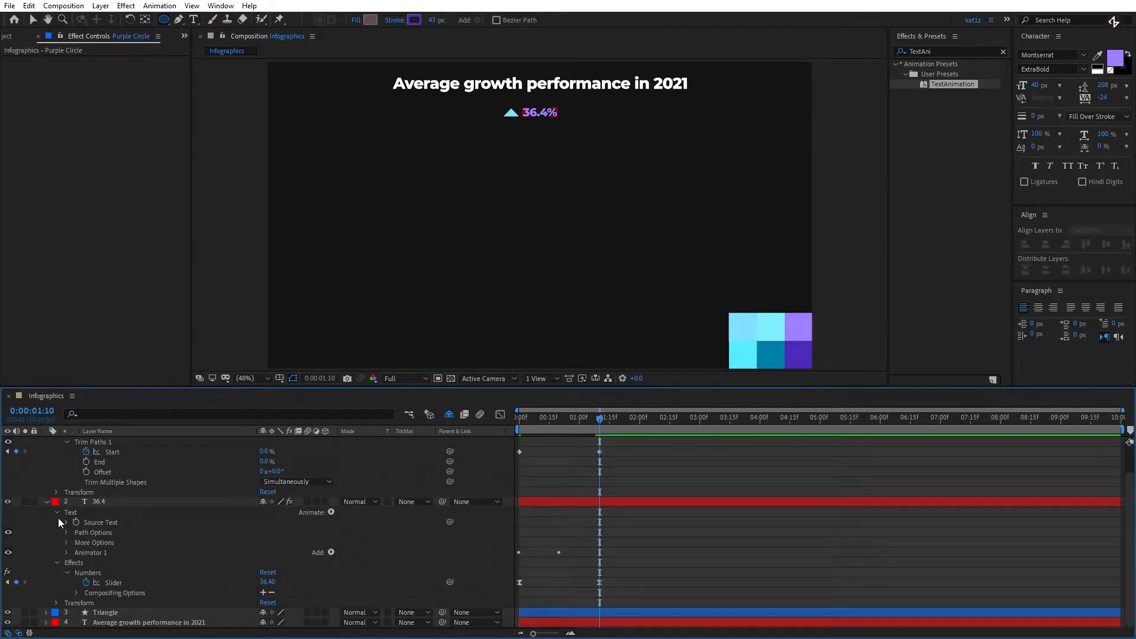
pyautogui.click(57, 512)
pyautogui.click(141, 481)
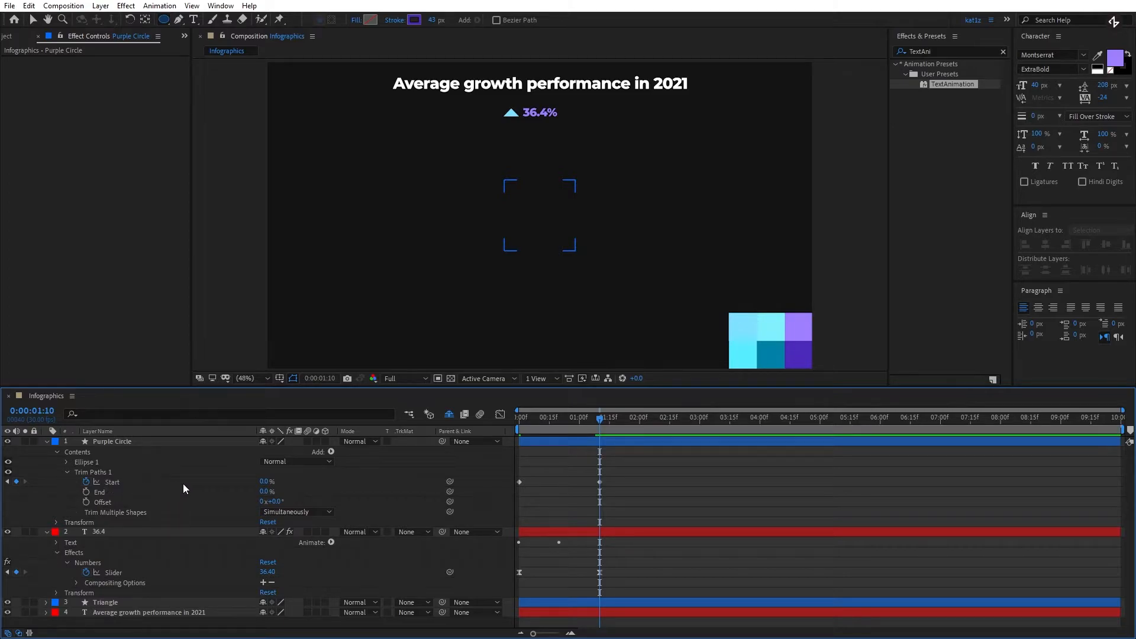
pyautogui.moveTo(450, 482); pyautogui.dragTo(119, 570)
pyautogui.moveTo(120, 571); pyautogui.dragTo(119, 572)
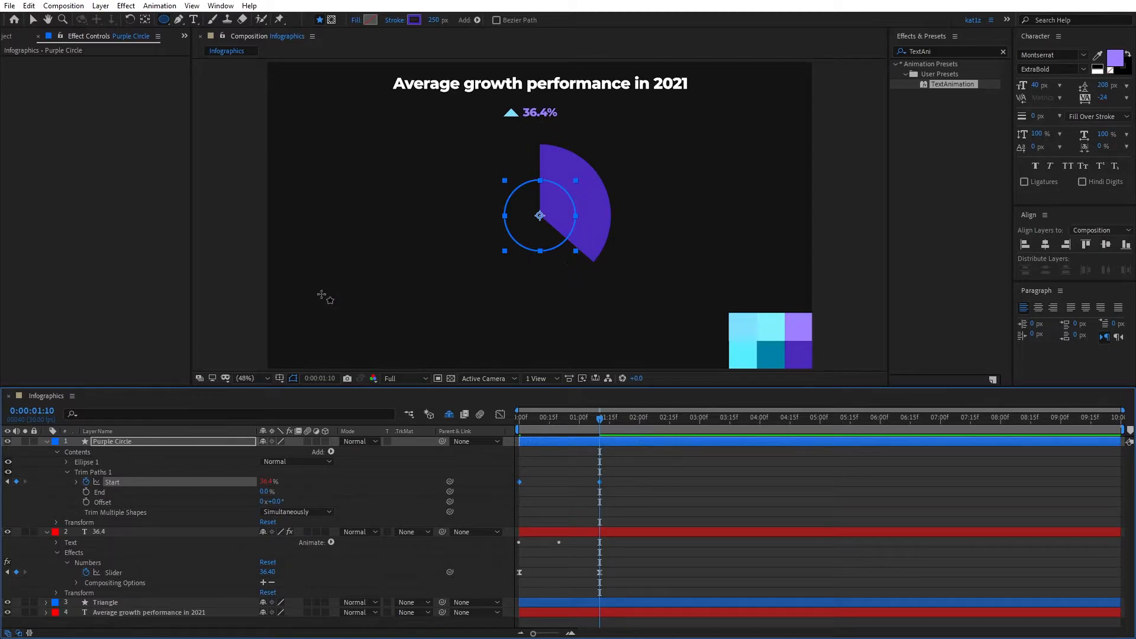
# Test the link by changing the 36.4 layer's Numbers slider to 41.40, and undo the change.
pyautogui.click(99, 532)
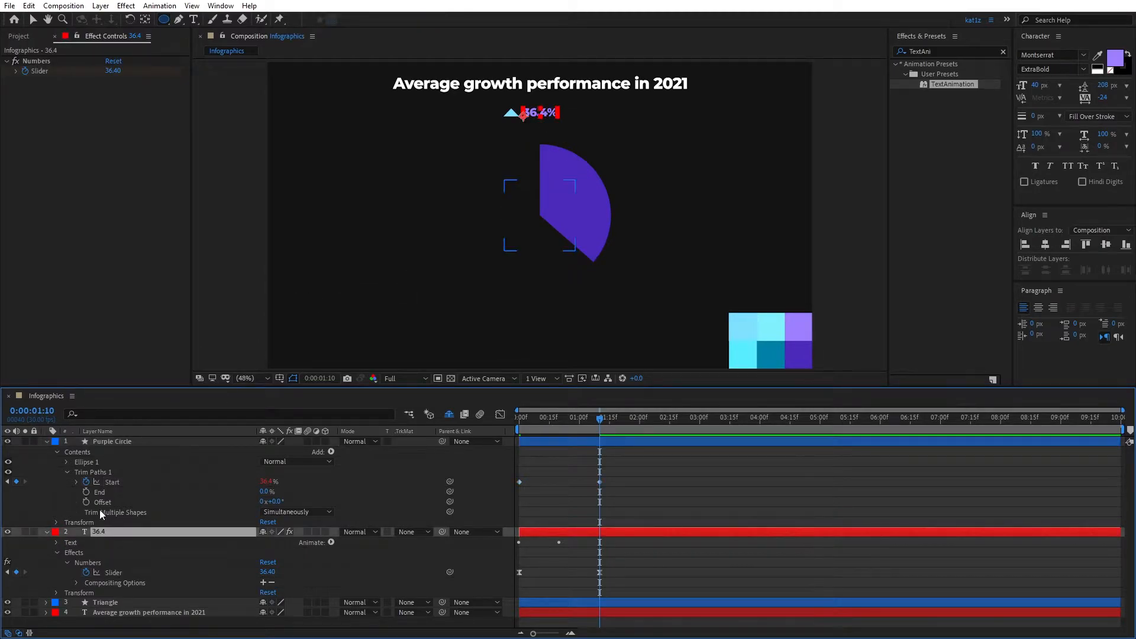
pyautogui.moveTo(112, 71)
pyautogui.mouseDown()
pyautogui.moveTo(143, 76)
pyautogui.moveTo(126, 83)
pyautogui.mouseUp()
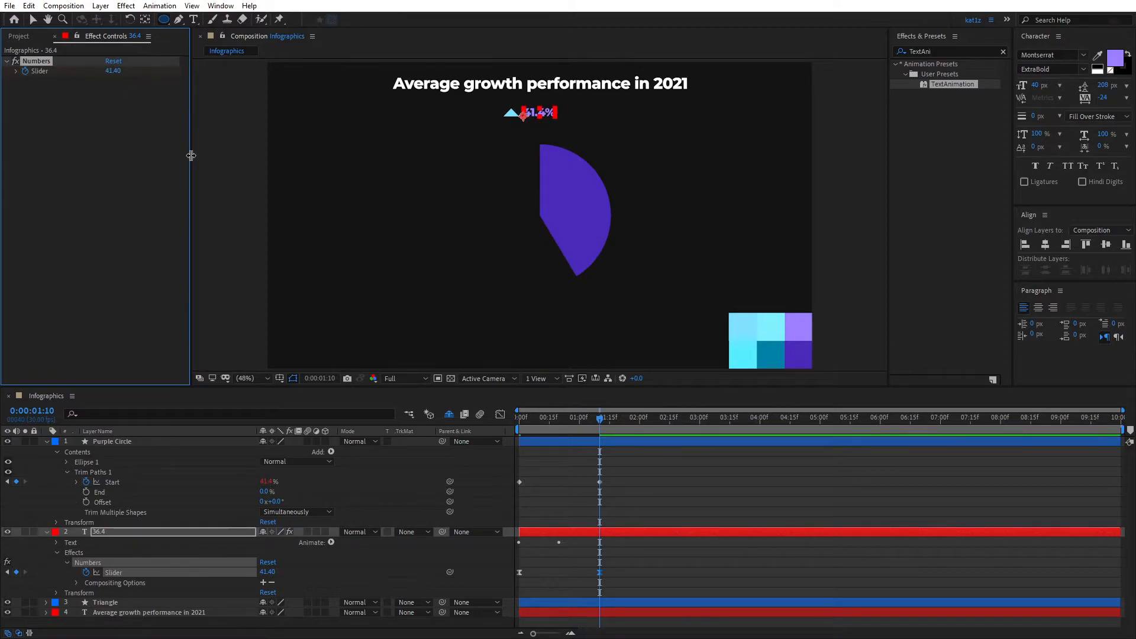
pyautogui.hotkey('ctrl', 'z')
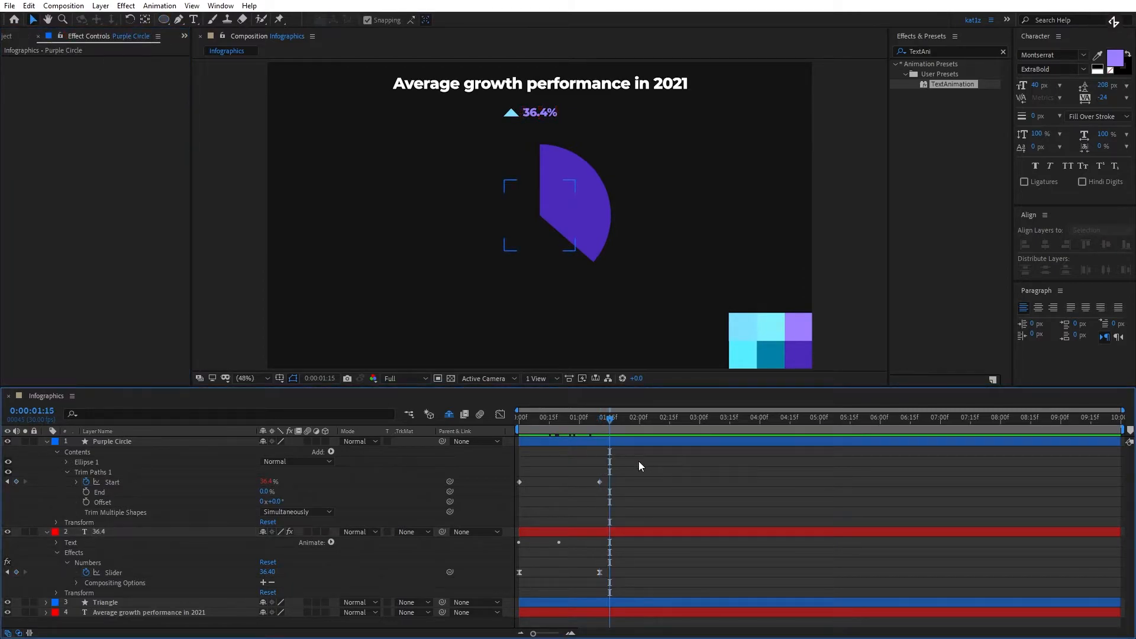
# Preview the circle chart growing together with the percentage counter from the start of the composition.
pyautogui.moveTo(638, 460); pyautogui.dragTo(514, 498)
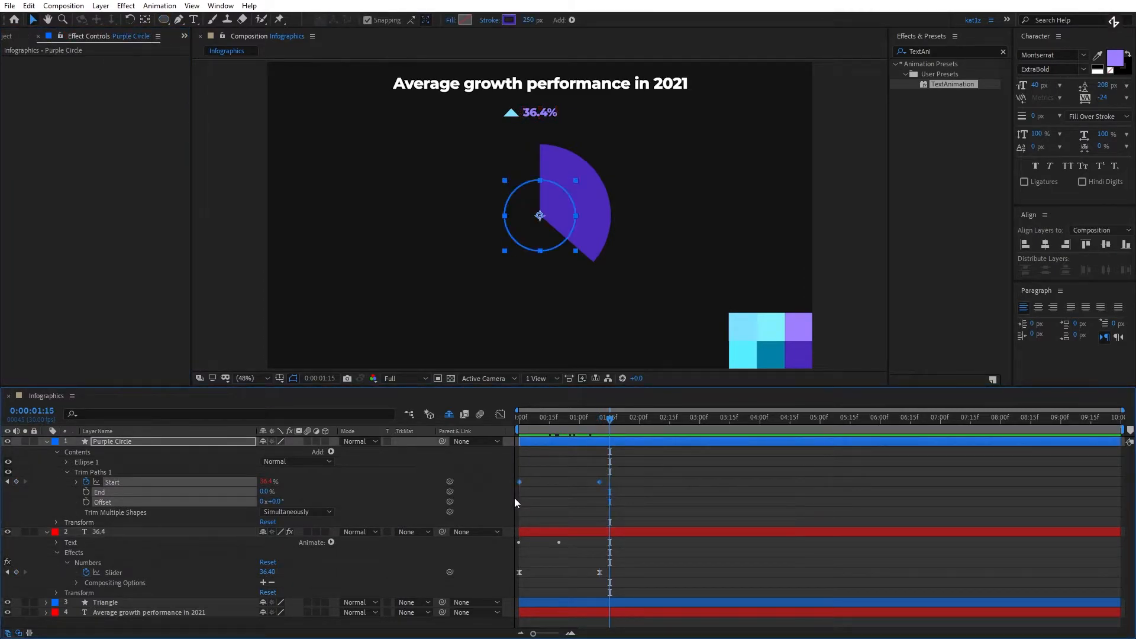
pyautogui.click(614, 505)
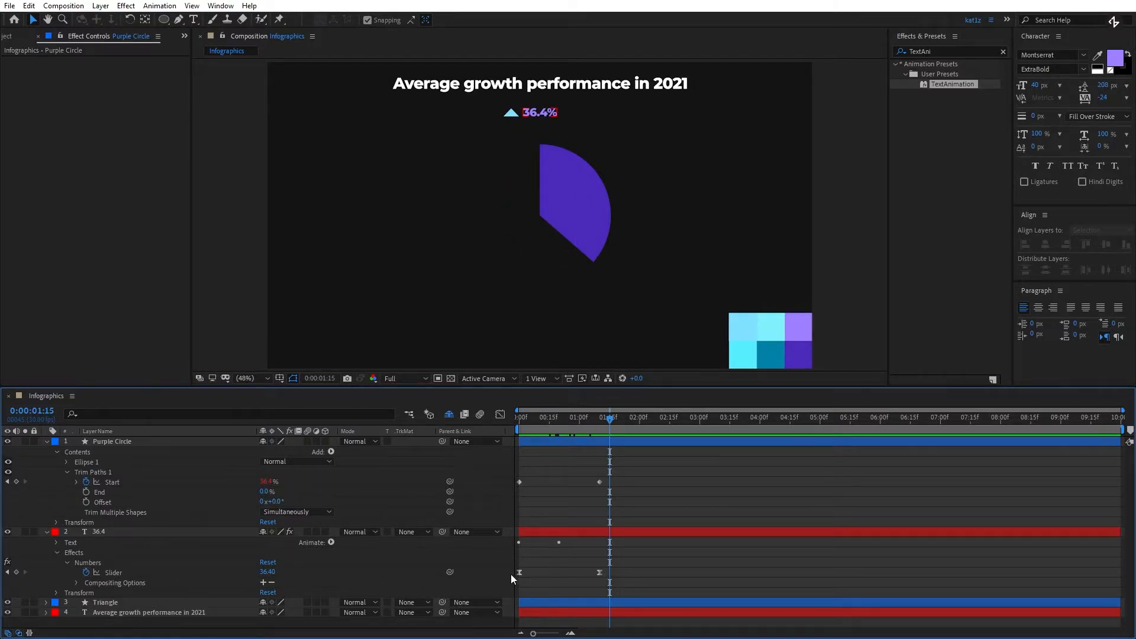
pyautogui.moveTo(542, 418); pyautogui.dragTo(506, 425)
pyautogui.press('space')
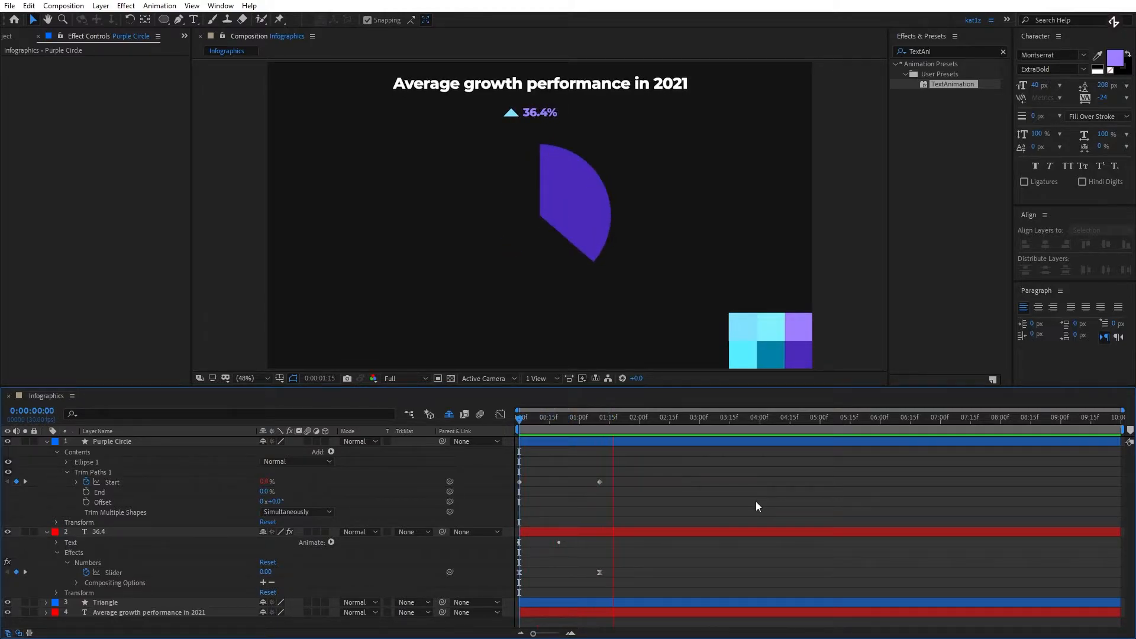
pyautogui.press('space')
pyautogui.press('space')
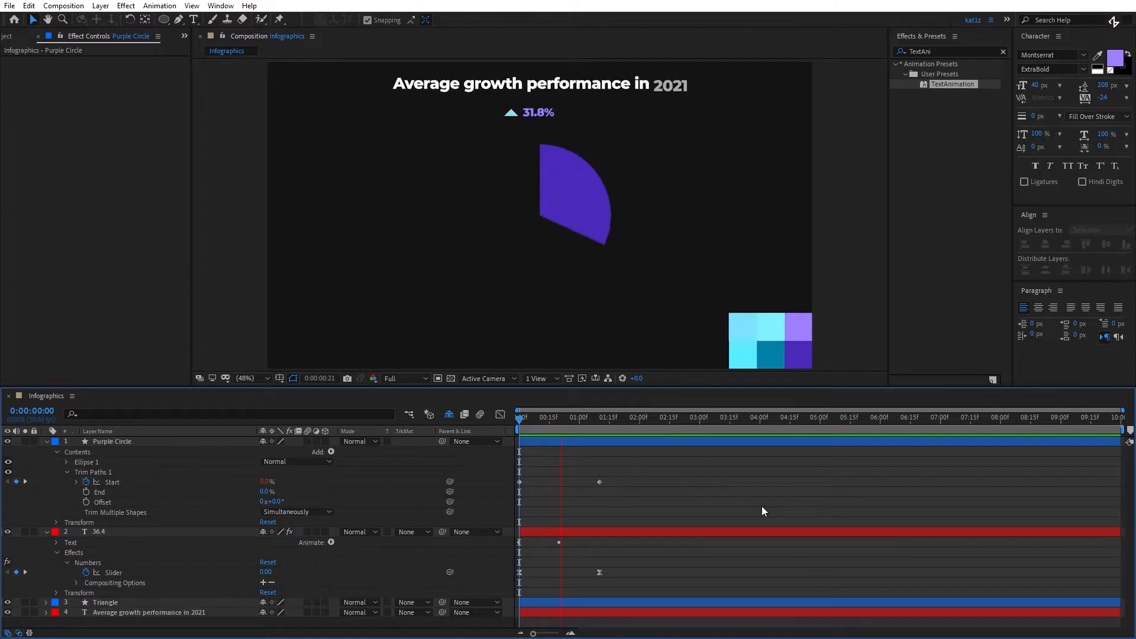
pyautogui.press('space')
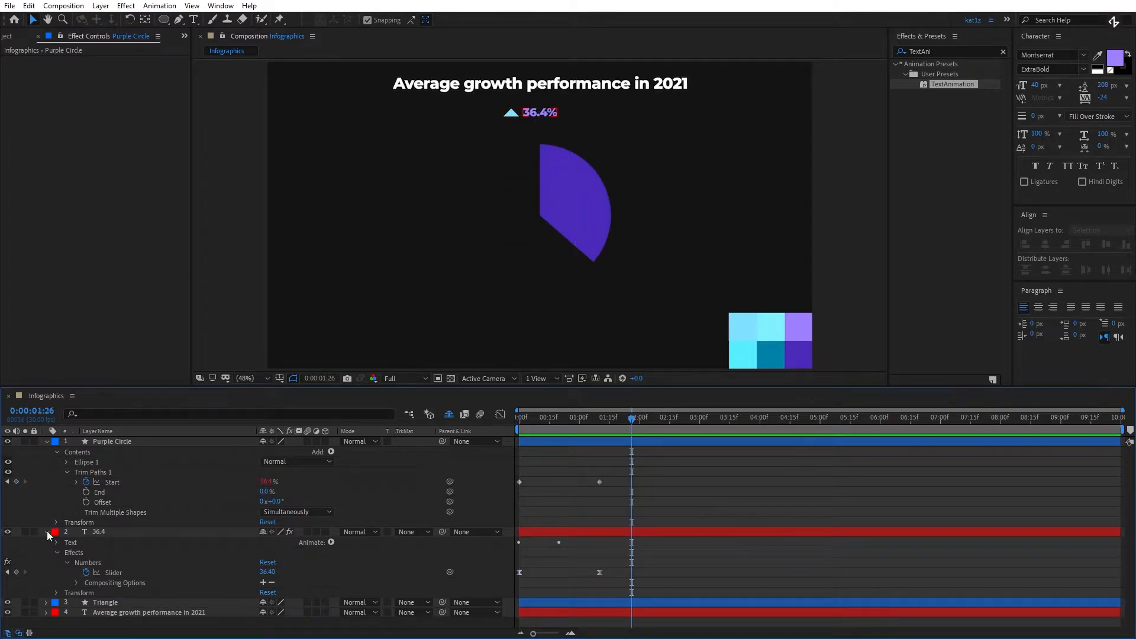
# Collapse the 36.4 layer's properties and show only the keyframed property of the Purple Circle layer.
pyautogui.click(47, 531)
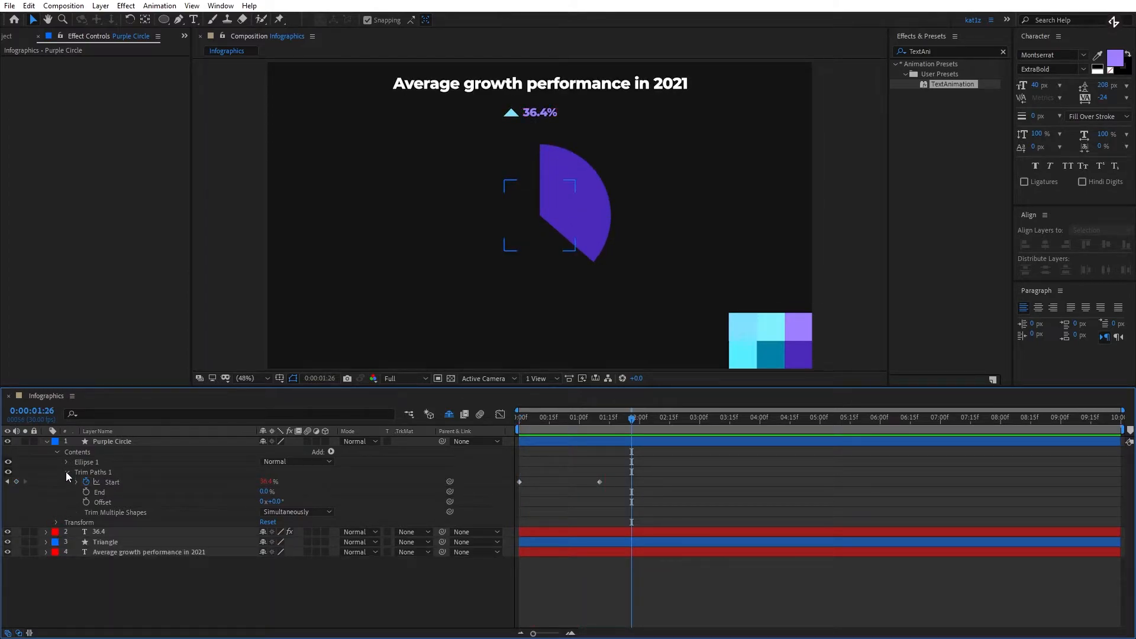
pyautogui.click(67, 471)
pyautogui.click(56, 451)
pyautogui.click(102, 443)
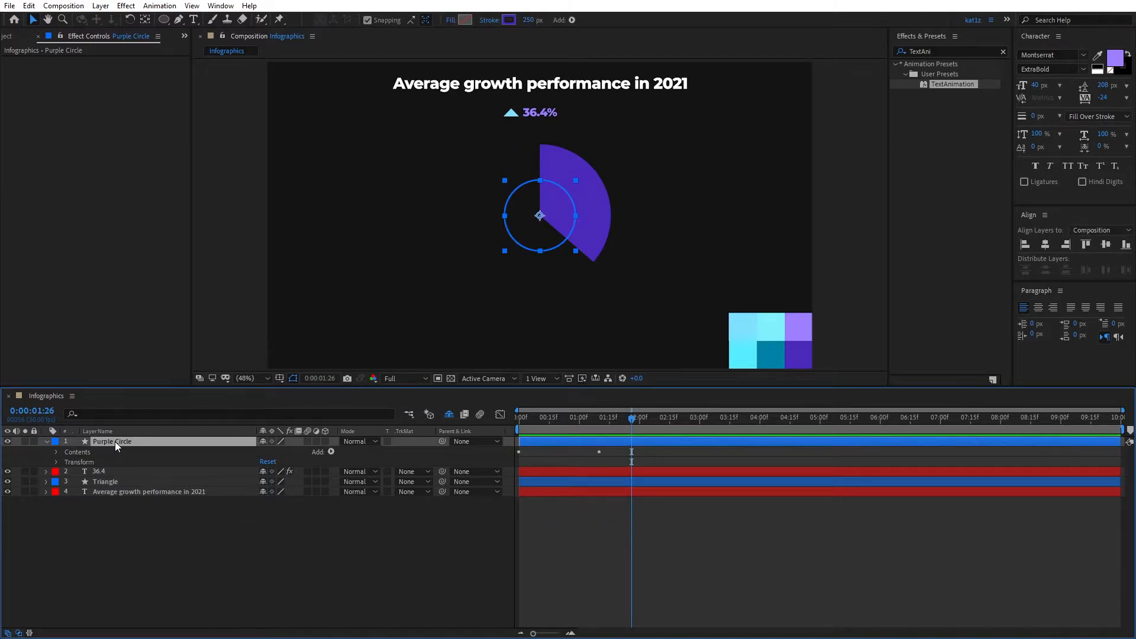
pyautogui.press('u')
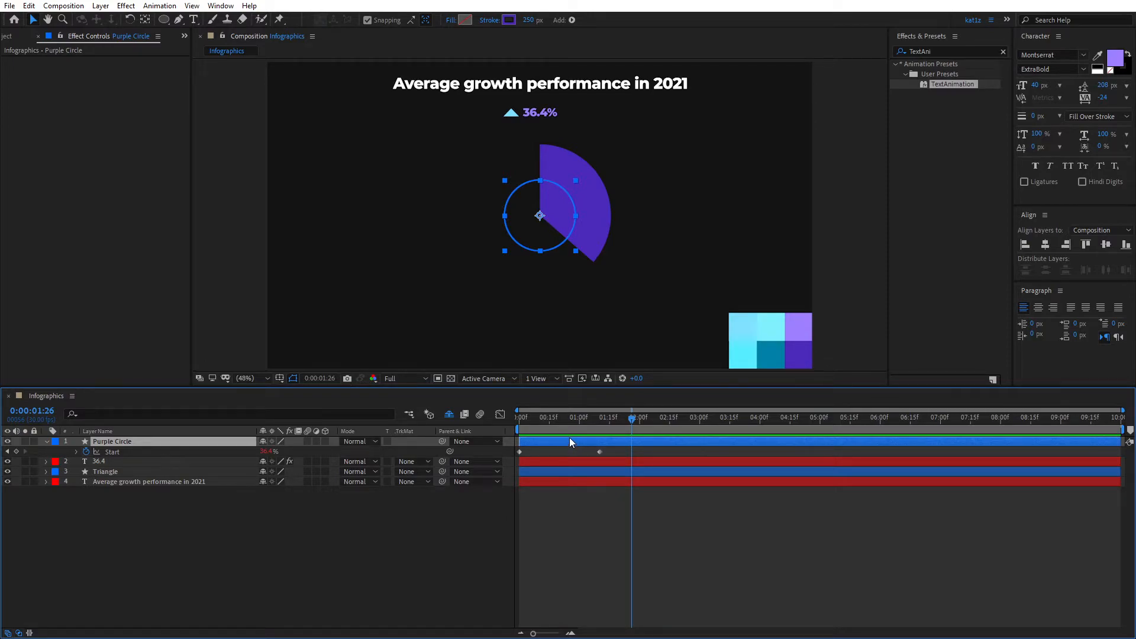
# Duplicate the Purple Circle layer and rename the copy Light Cyan.
pyautogui.hotkey('ctrl', 'd')
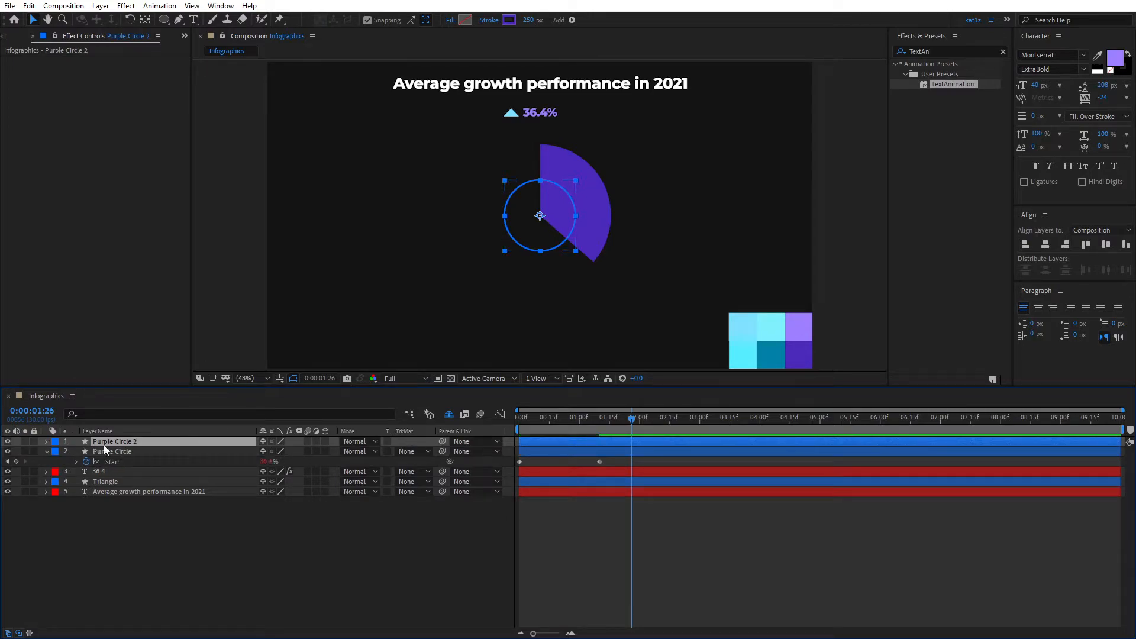
pyautogui.rightClick(130, 442)
pyautogui.click(155, 422)
pyautogui.write('Light Cyan')
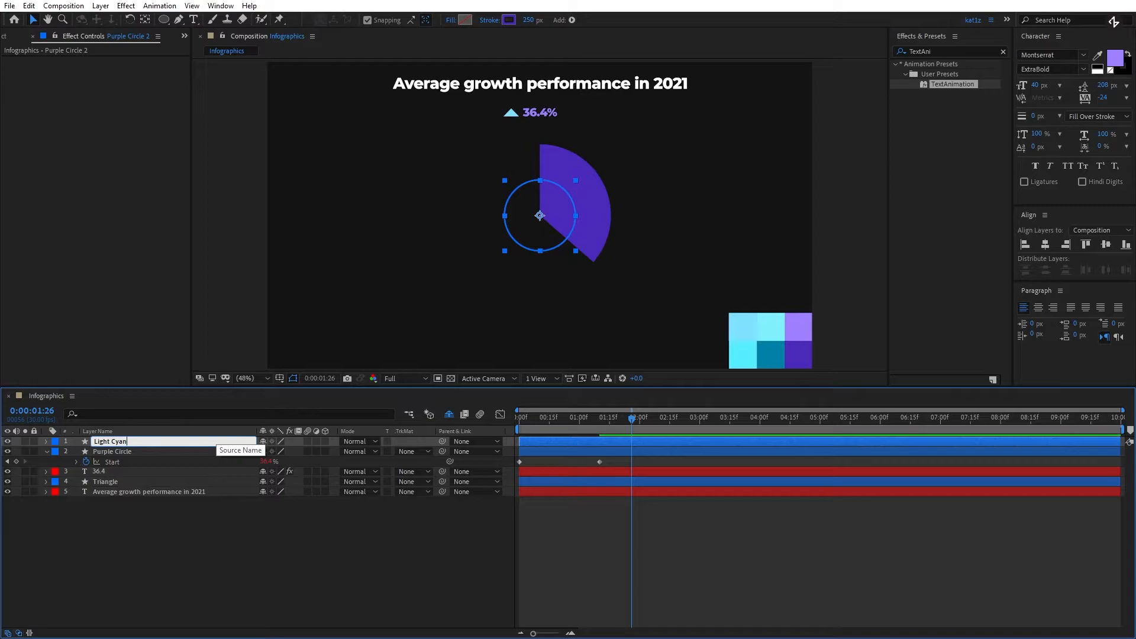
pyautogui.press('Return')
# Shift the Light Cyan layer so it starts at 0:00:01:10, and reveal its keyframed Start property.
pyautogui.moveTo(602, 418); pyautogui.dragTo(599, 418)
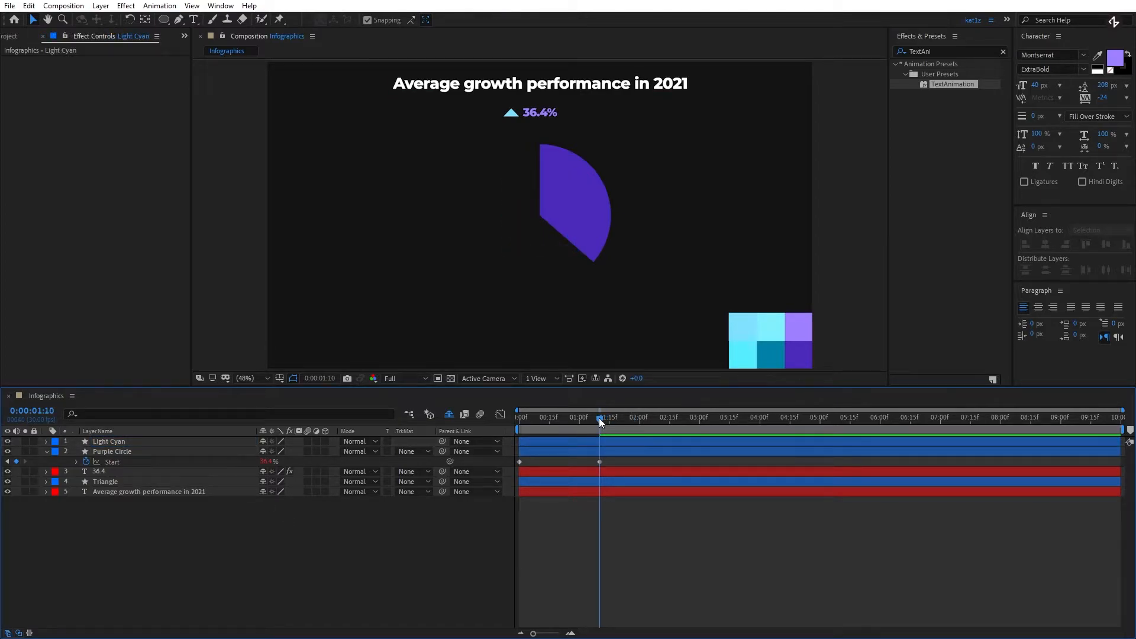
pyautogui.click(608, 440)
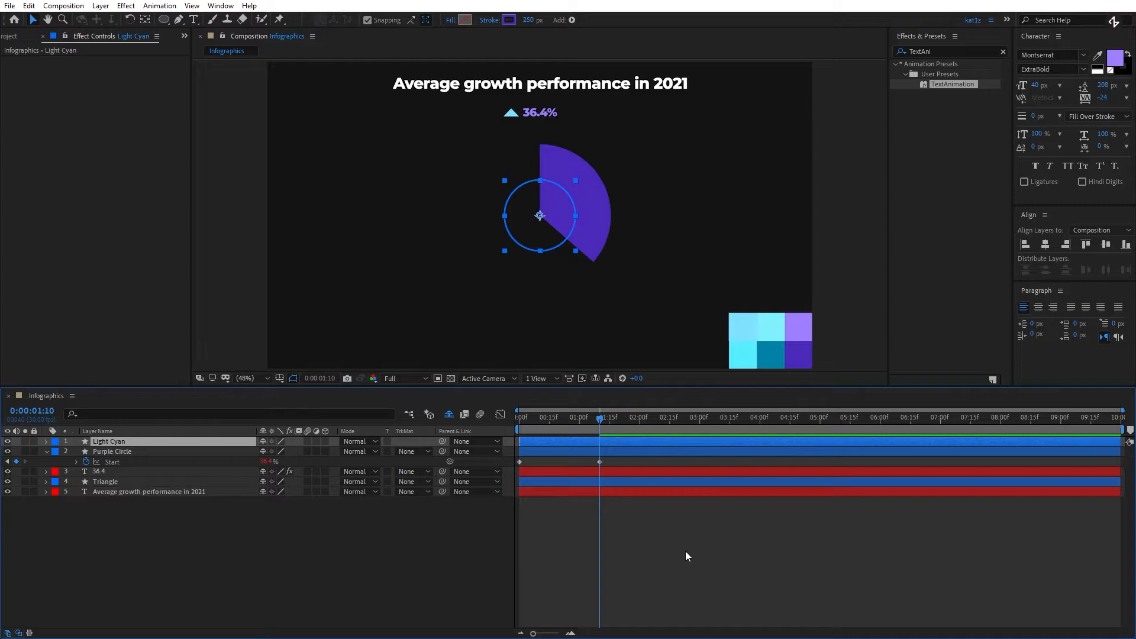
pyautogui.hotkey('alt', '[')
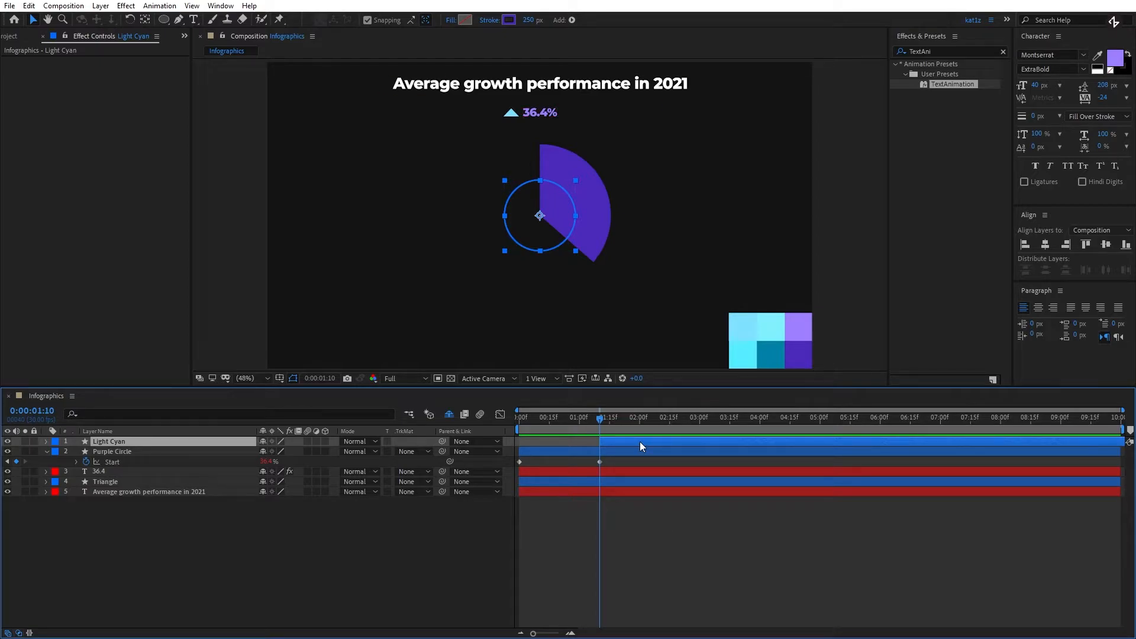
pyautogui.hotkey('ctrl', 'v')
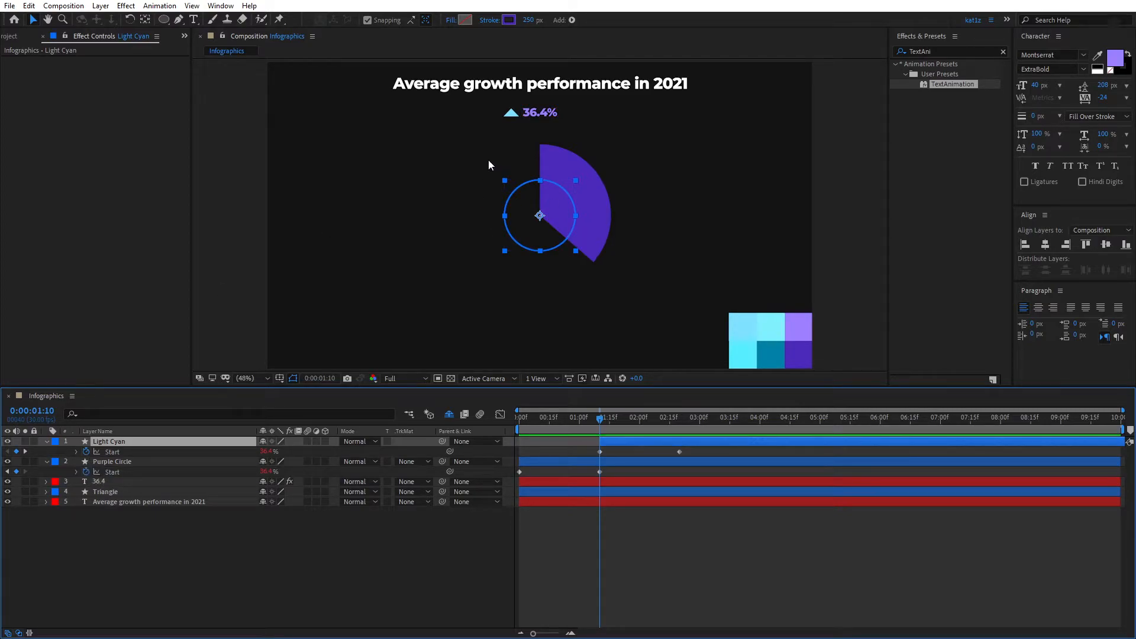
# Remove the expression from Light Cyan's Start property and set its first keyframe at 0:00:01:10 to 36.4%.
pyautogui.keyDown('alt'); pyautogui.click(86, 453); pyautogui.keyUp('alt')
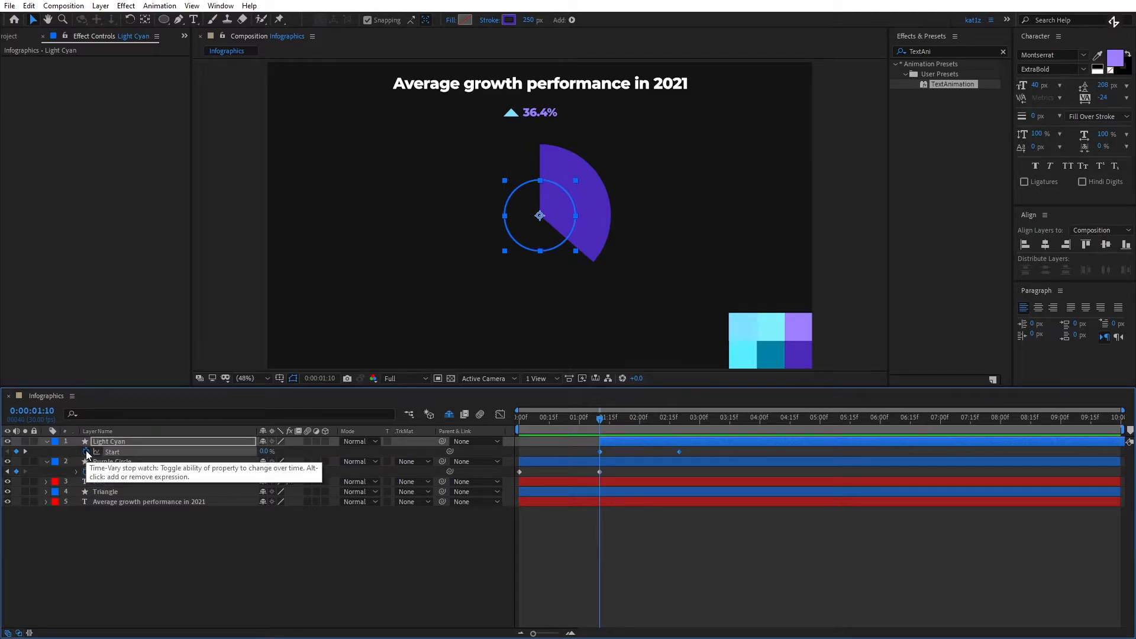
pyautogui.click(641, 453)
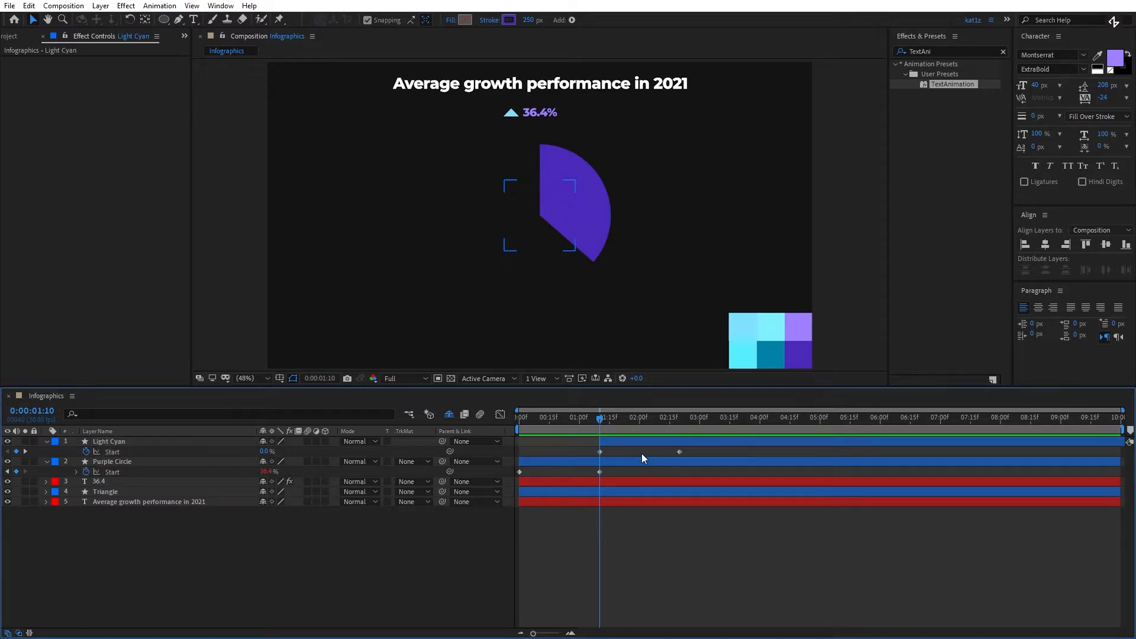
pyautogui.click(609, 462)
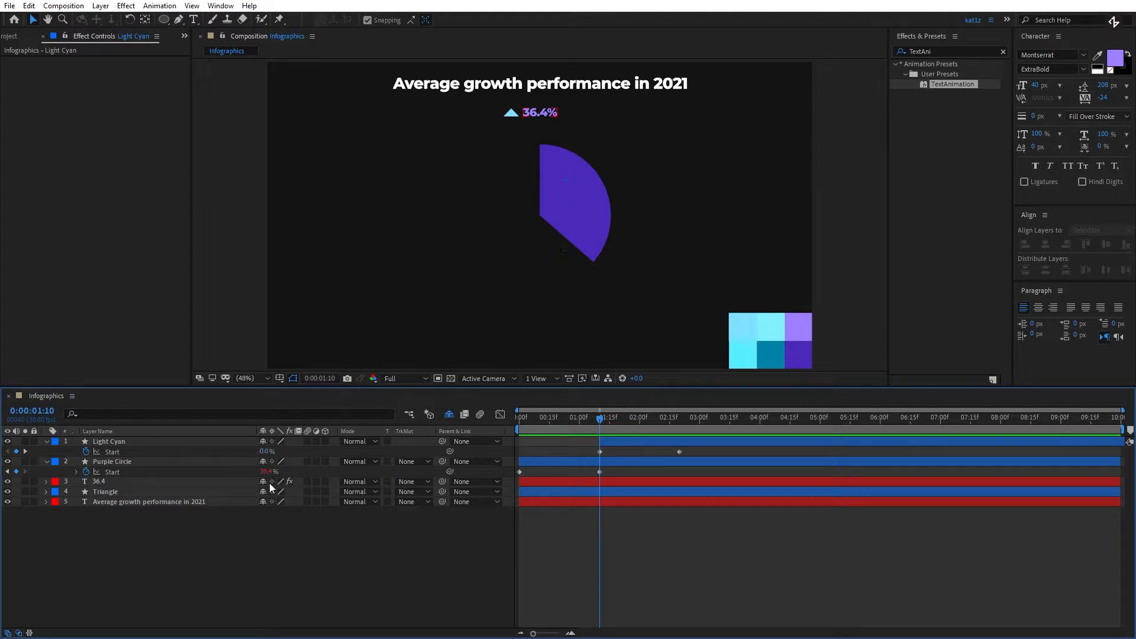
pyautogui.click(265, 452)
pyautogui.write('36.4')
pyautogui.press('Return')
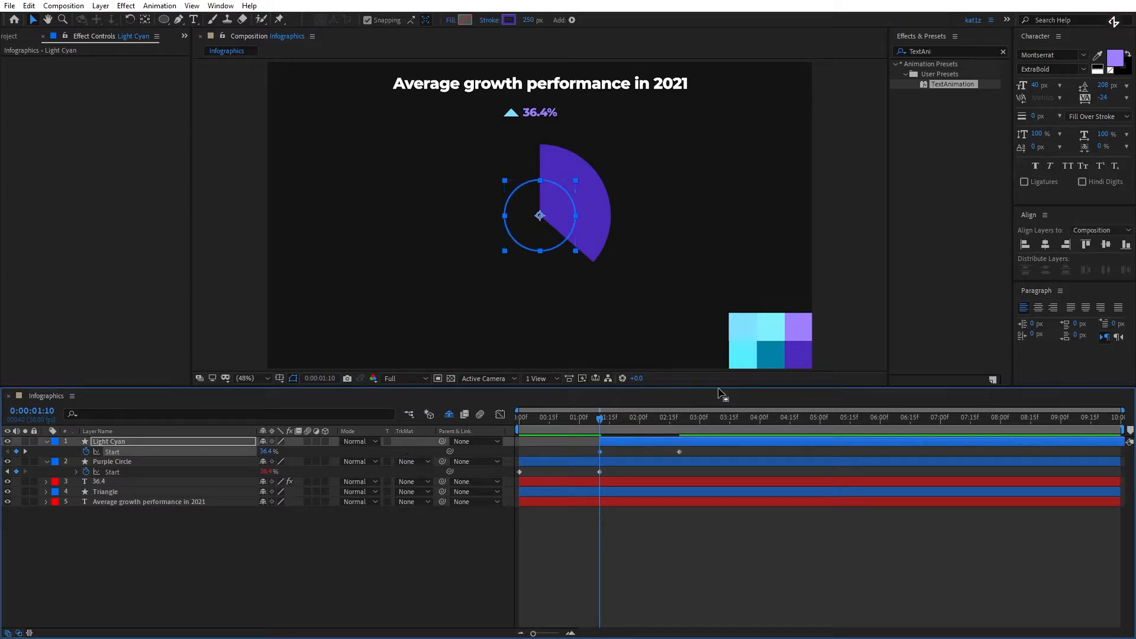
# Set Light Cyan's second Start keyframe at 0:00:02:20 to 75%.
pyautogui.moveTo(631, 416); pyautogui.dragTo(680, 422)
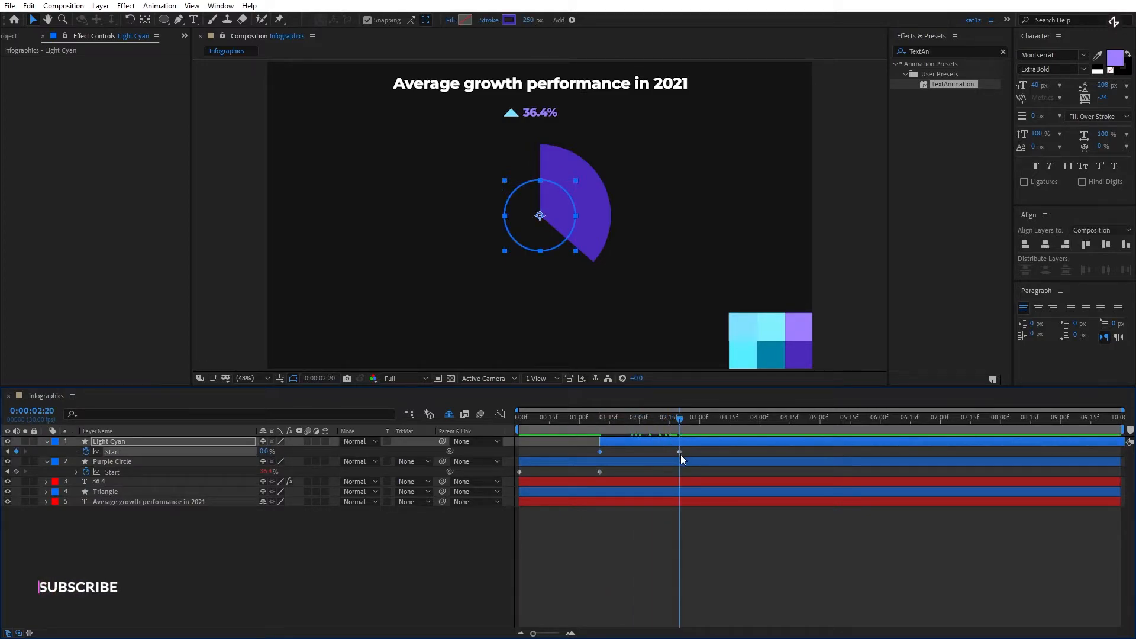
pyautogui.click(264, 451)
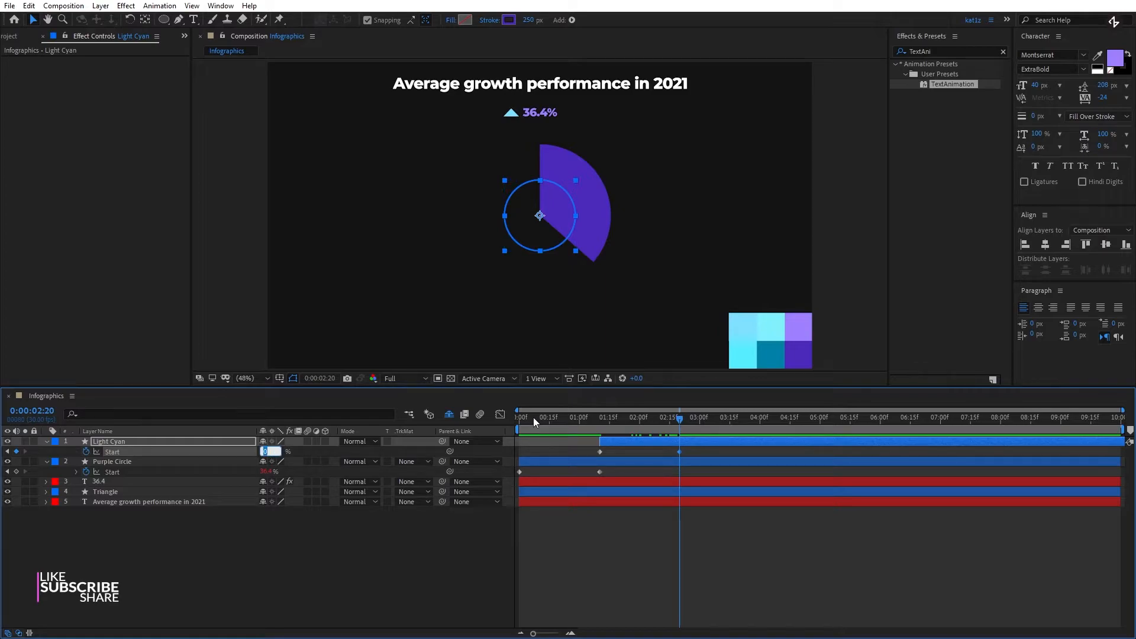
pyautogui.write('75')
pyautogui.press('Return')
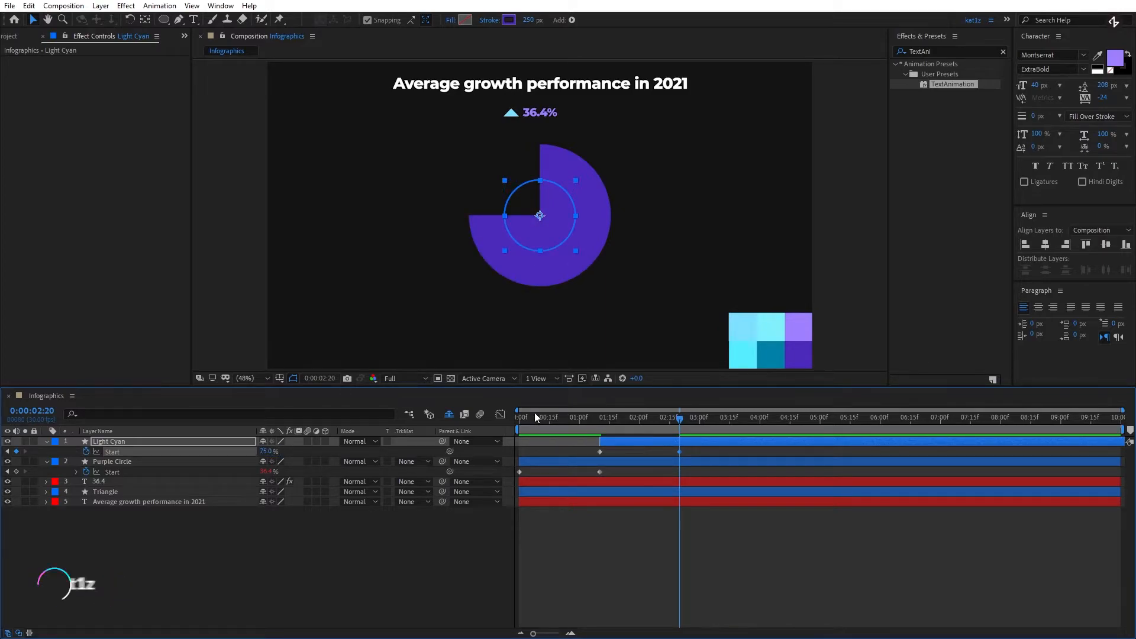
# Recolor Light Cyan's stroke by sampling the bright cyan palette swatch, and move the layer below Purple Circle.
pyautogui.click(640, 439)
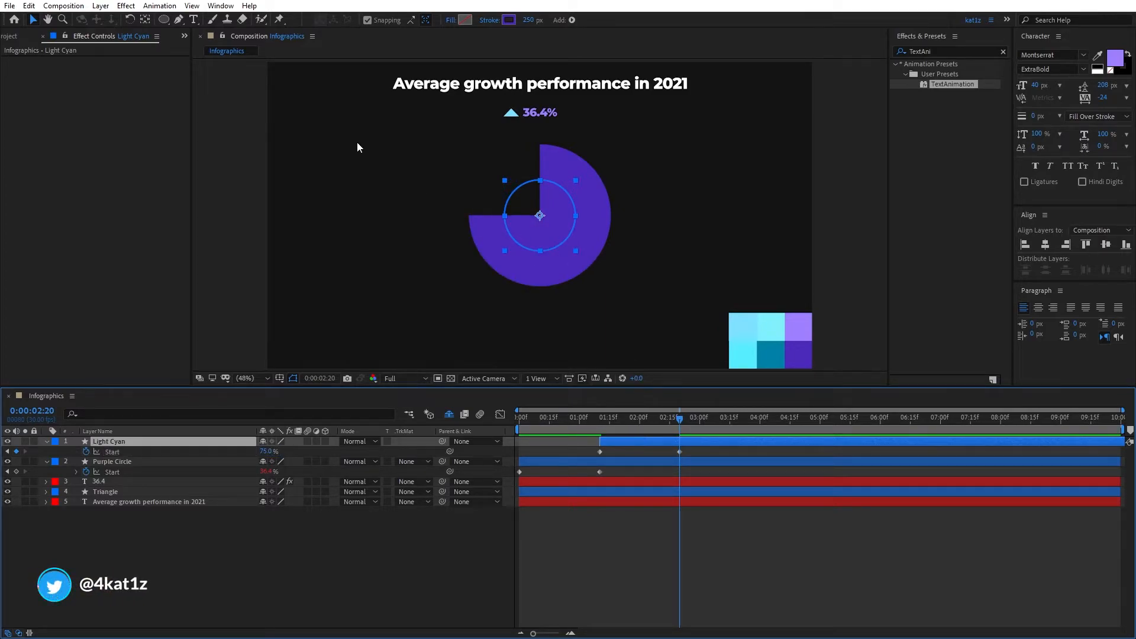
pyautogui.click(508, 19)
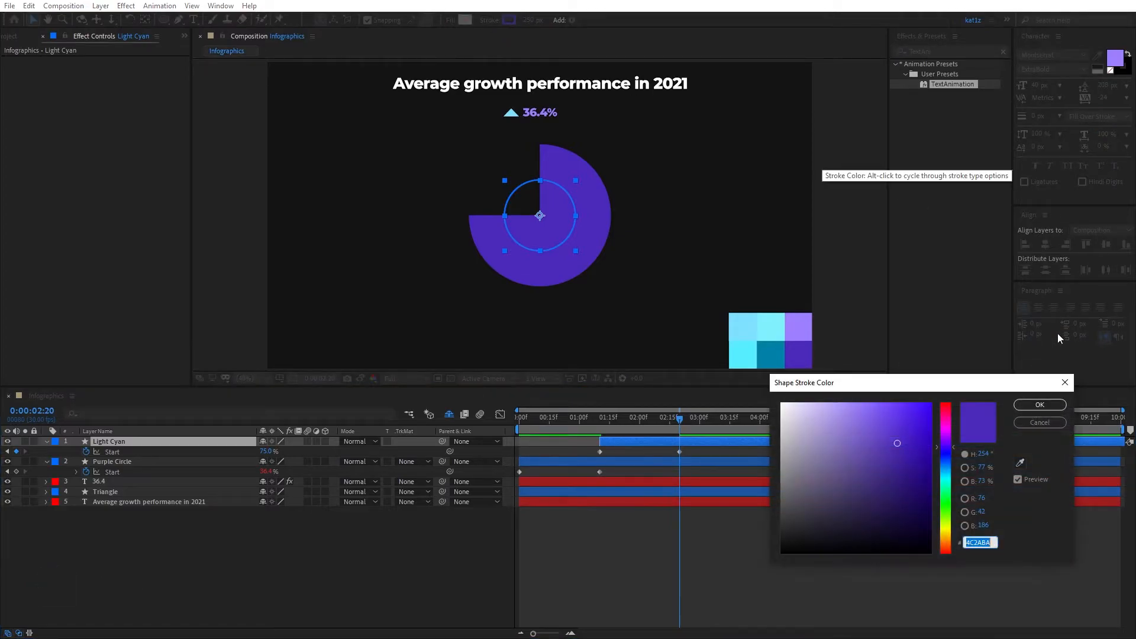
pyautogui.click(1019, 462)
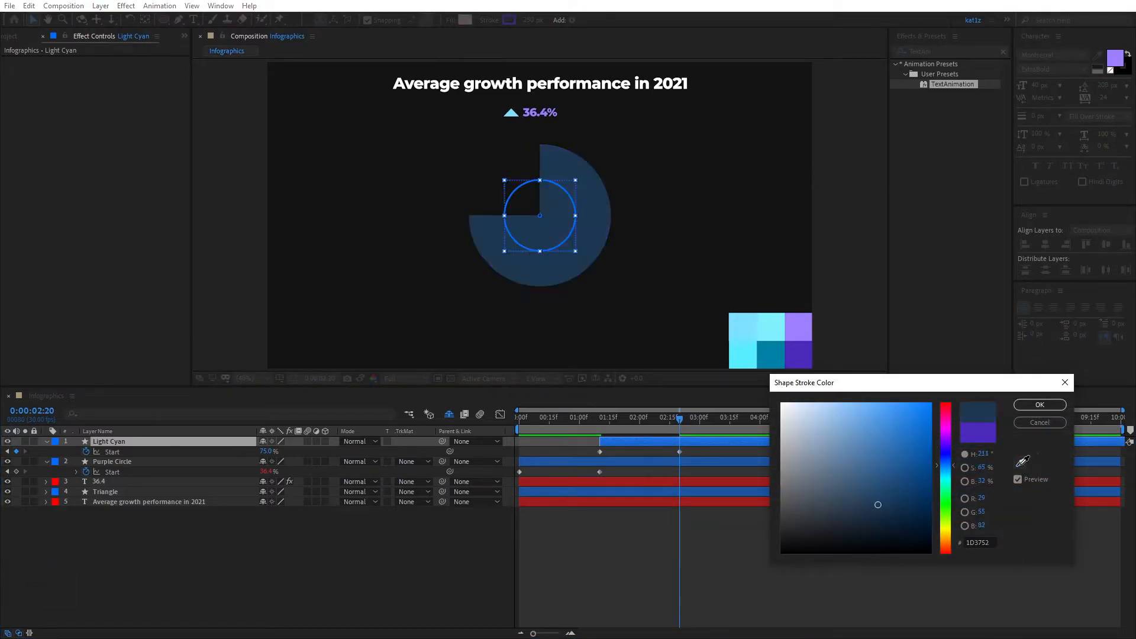
pyautogui.click(750, 351)
pyautogui.click(1040, 404)
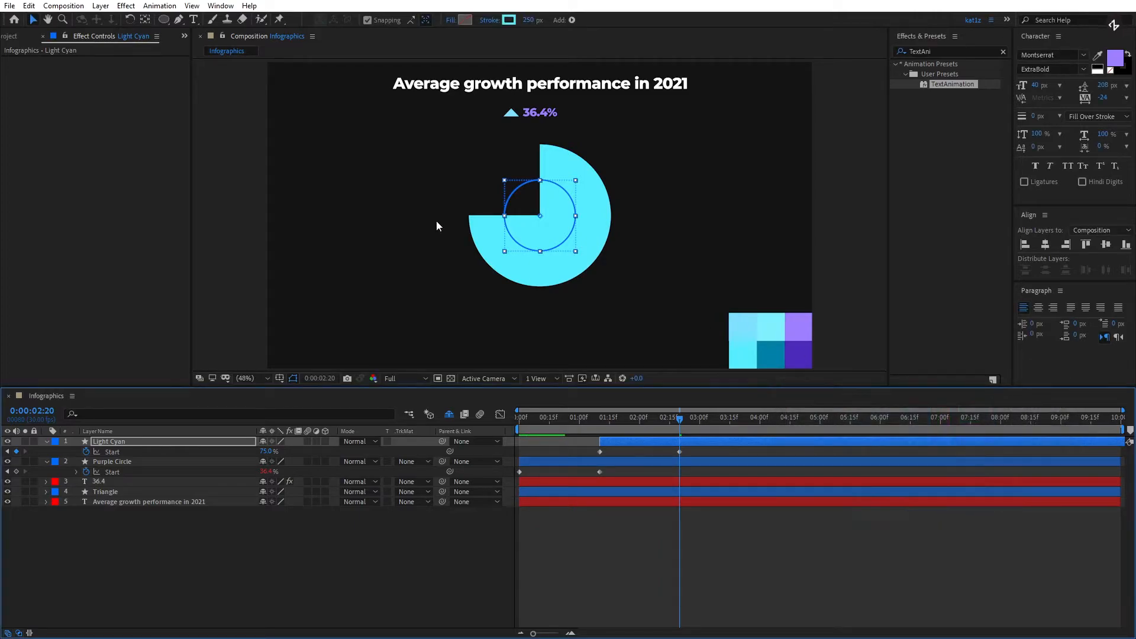
pyautogui.moveTo(129, 440); pyautogui.dragTo(130, 471)
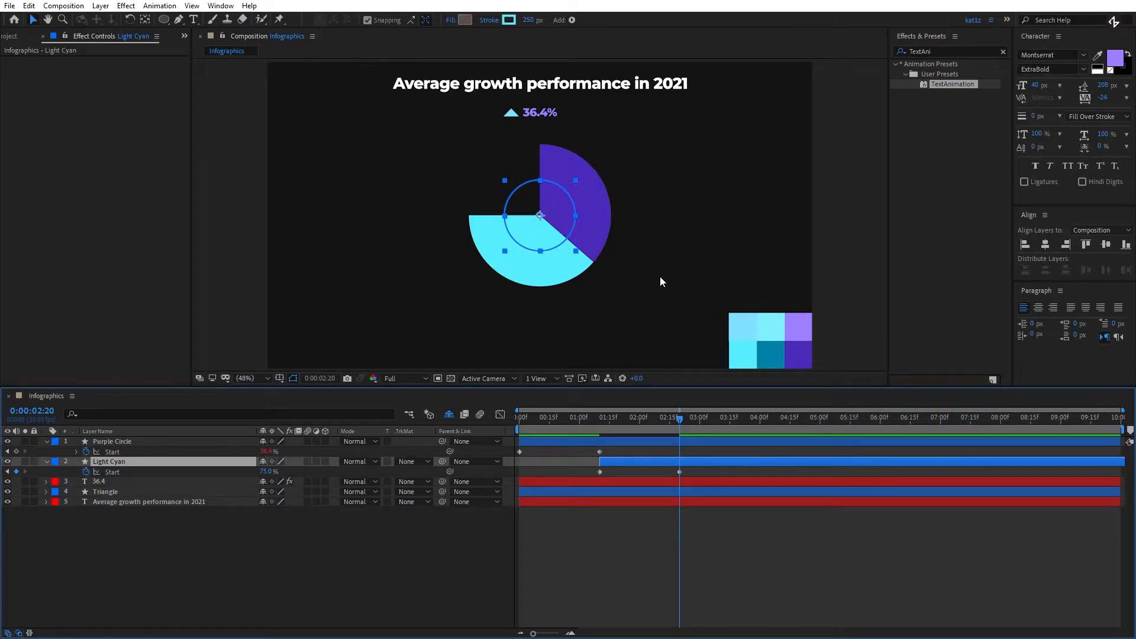
# Ease Light Cyan's two Start keyframes and reshape their value graph with long handles into a steep S-curve.
pyautogui.moveTo(698, 467); pyautogui.dragTo(577, 476)
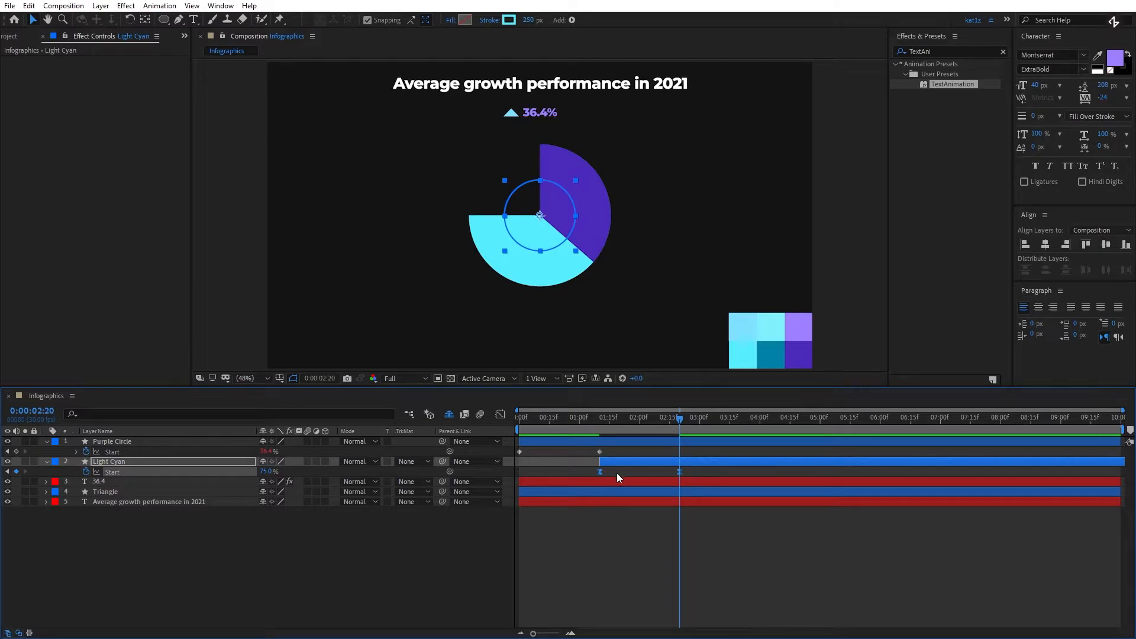
pyautogui.click(501, 415)
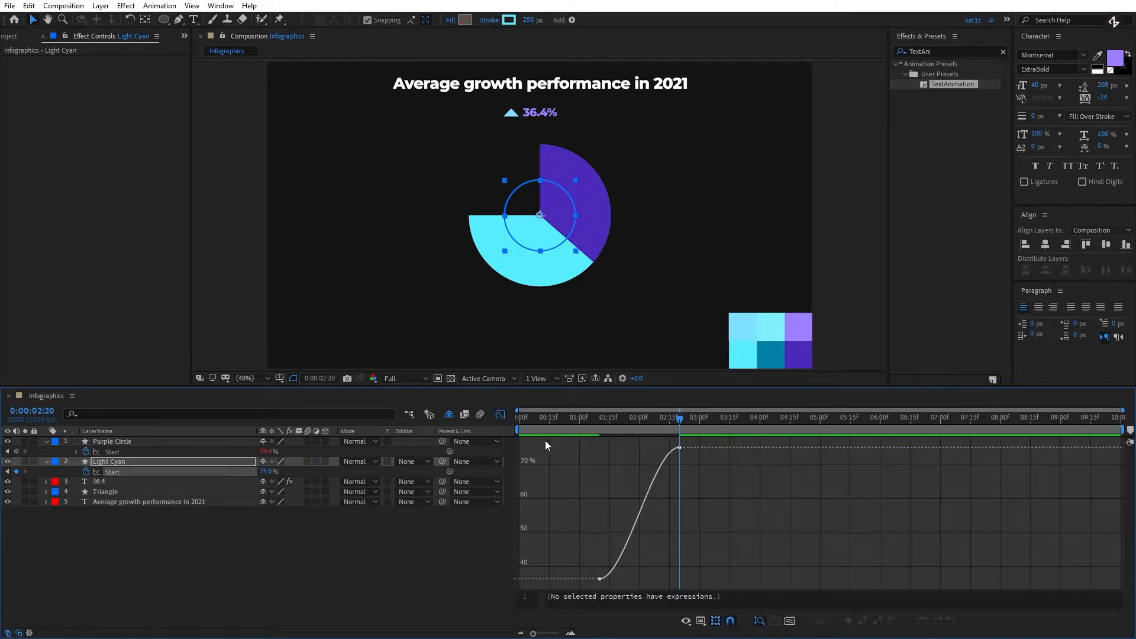
pyautogui.rightClick(679, 480)
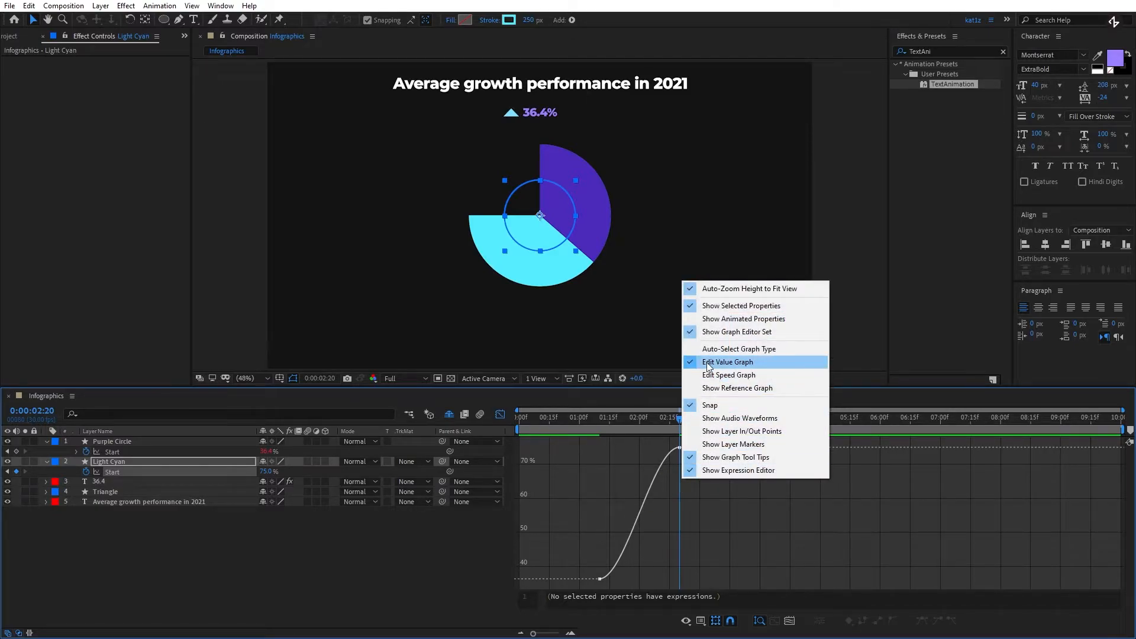
pyautogui.click(672, 500)
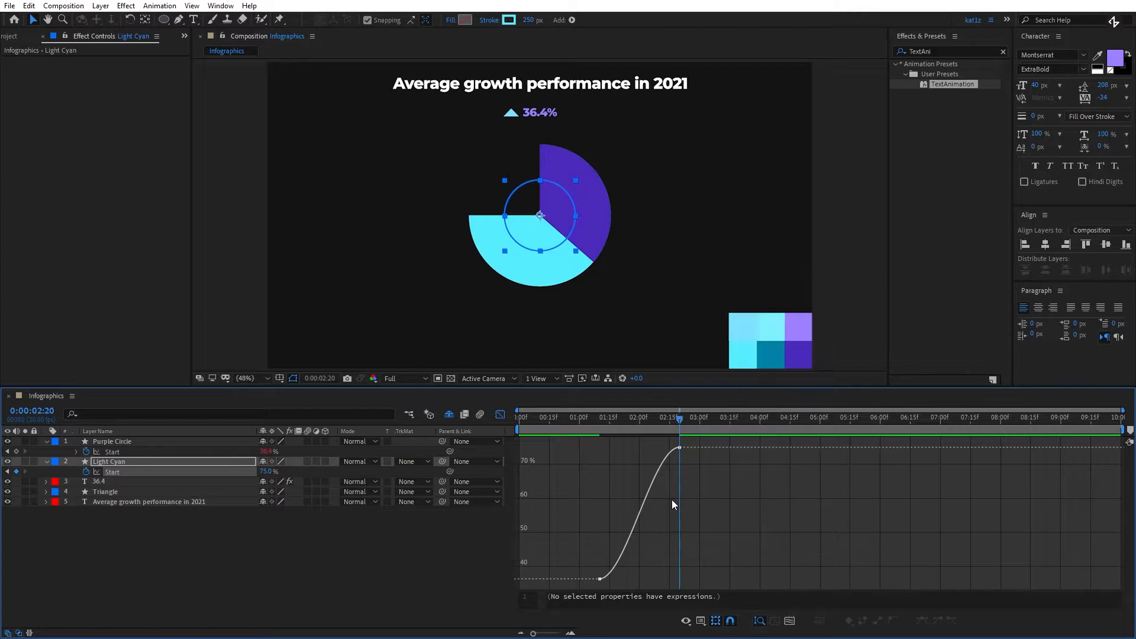
pyautogui.moveTo(672, 444); pyautogui.dragTo(673, 445)
pyautogui.moveTo(653, 448); pyautogui.dragTo(599, 448)
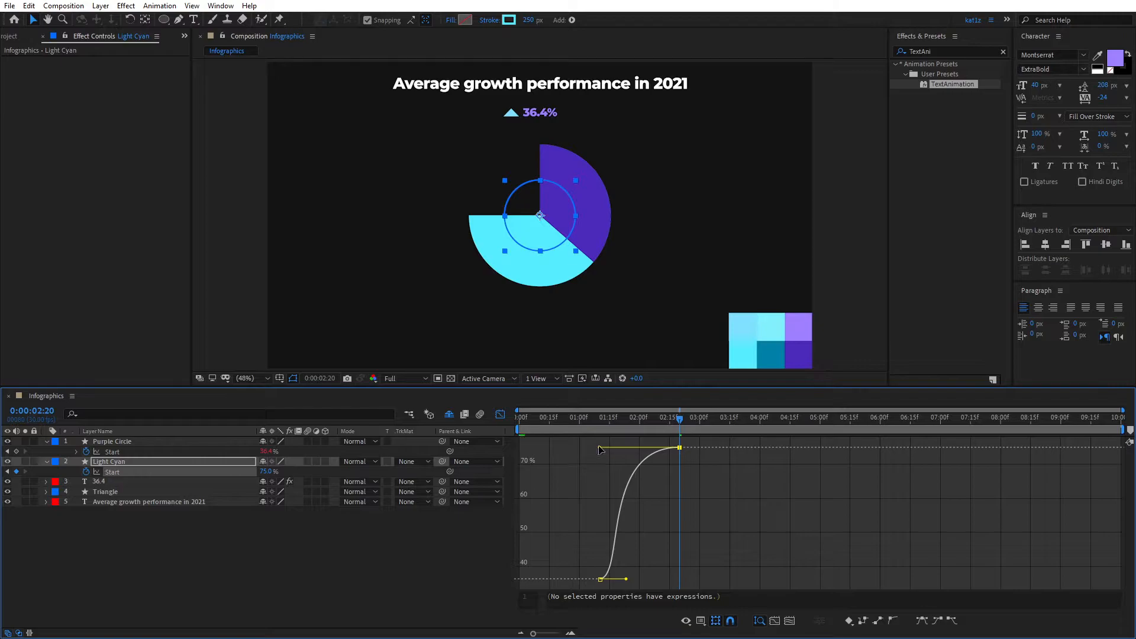
pyautogui.click(599, 579)
pyautogui.moveTo(625, 579); pyautogui.dragTo(653, 579)
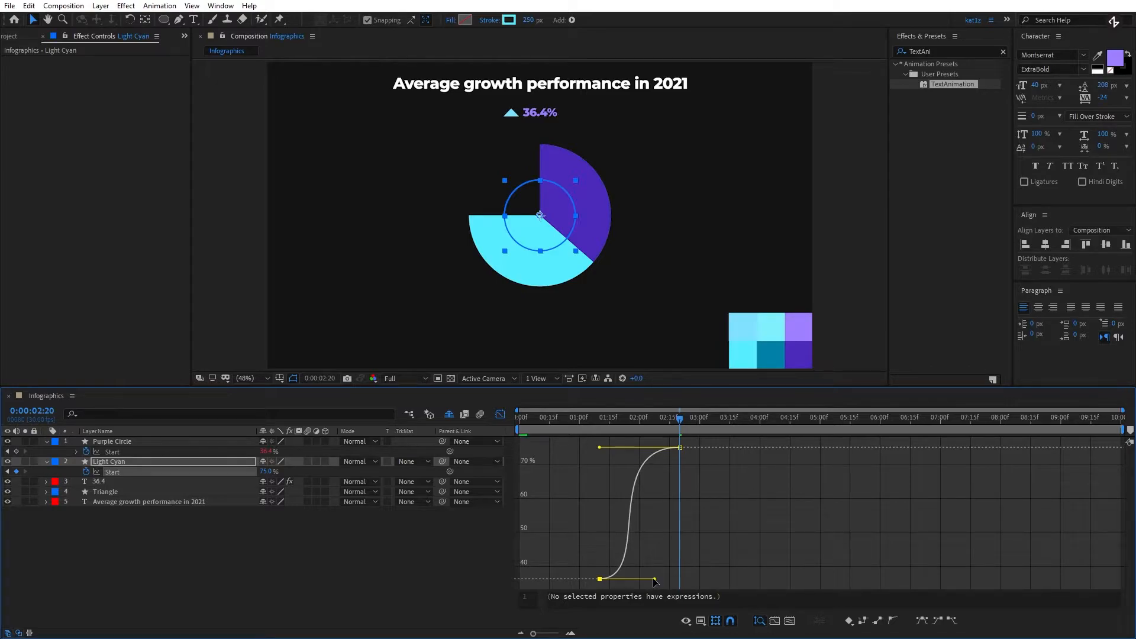
pyautogui.click(500, 414)
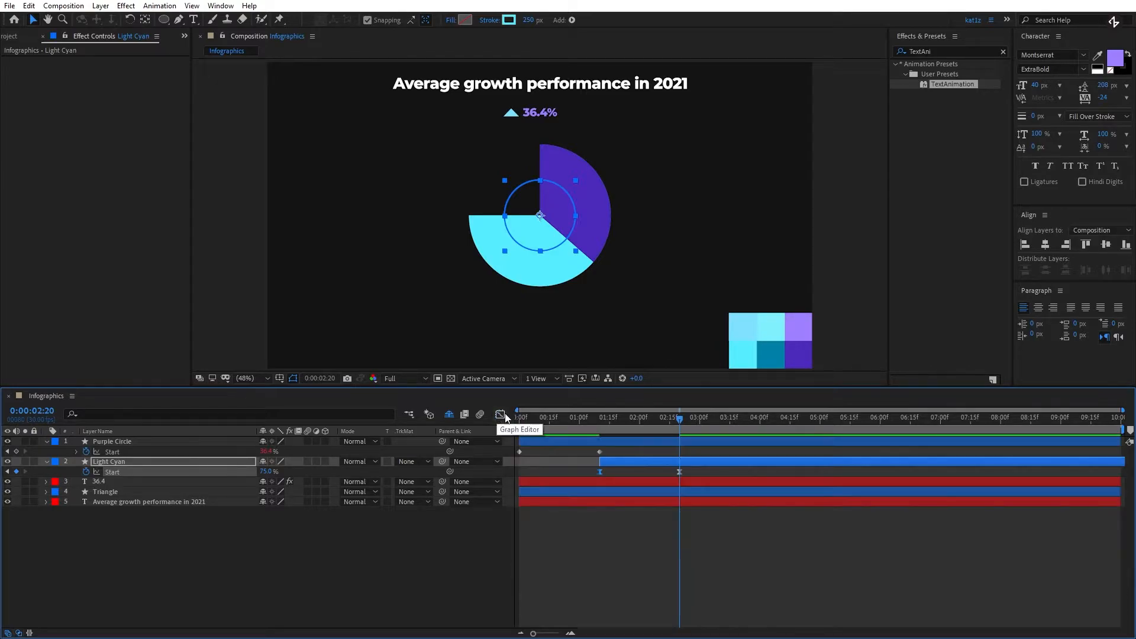
# Preview the purple and light cyan segments growing, from about 0:00:00:14.
pyautogui.moveTo(598, 418); pyautogui.dragTo(547, 422)
pyautogui.press('space')
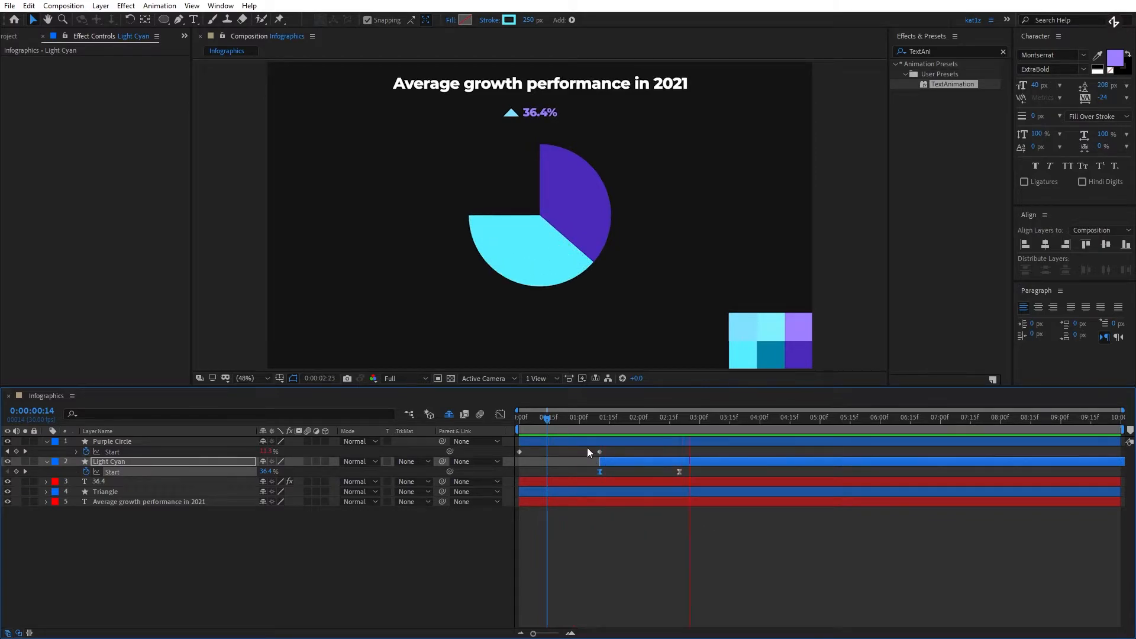
pyautogui.press('space')
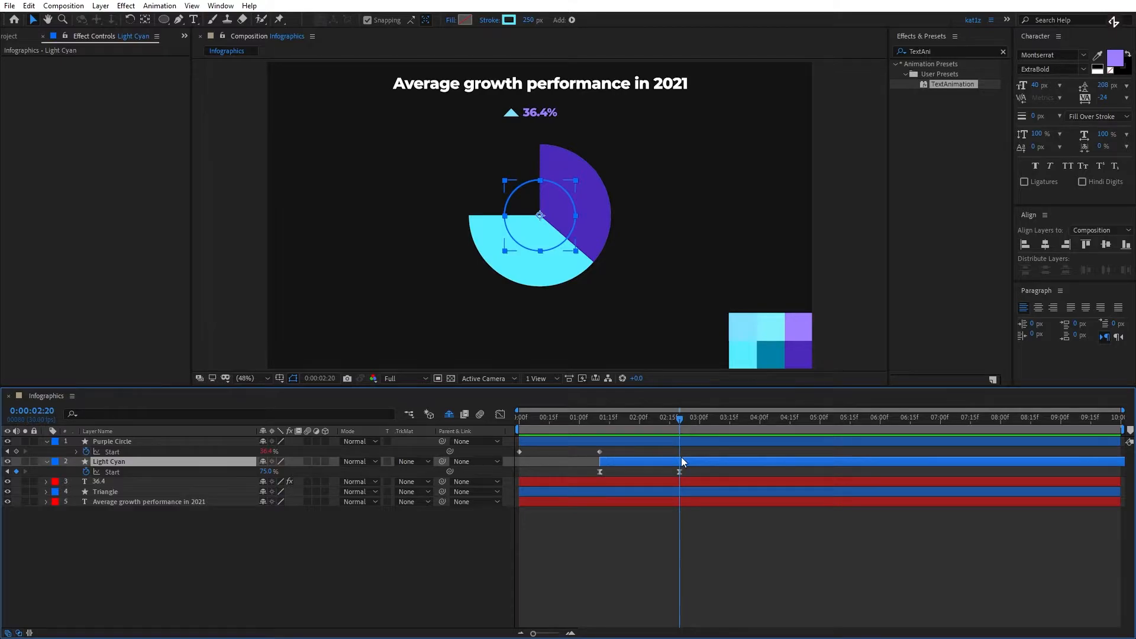
# Duplicate Light Cyan, place the copy beneath it as Dark Cyan Circle, and rename the original Light Cyan Circle.
pyautogui.hotkey('ctrl', 'd')
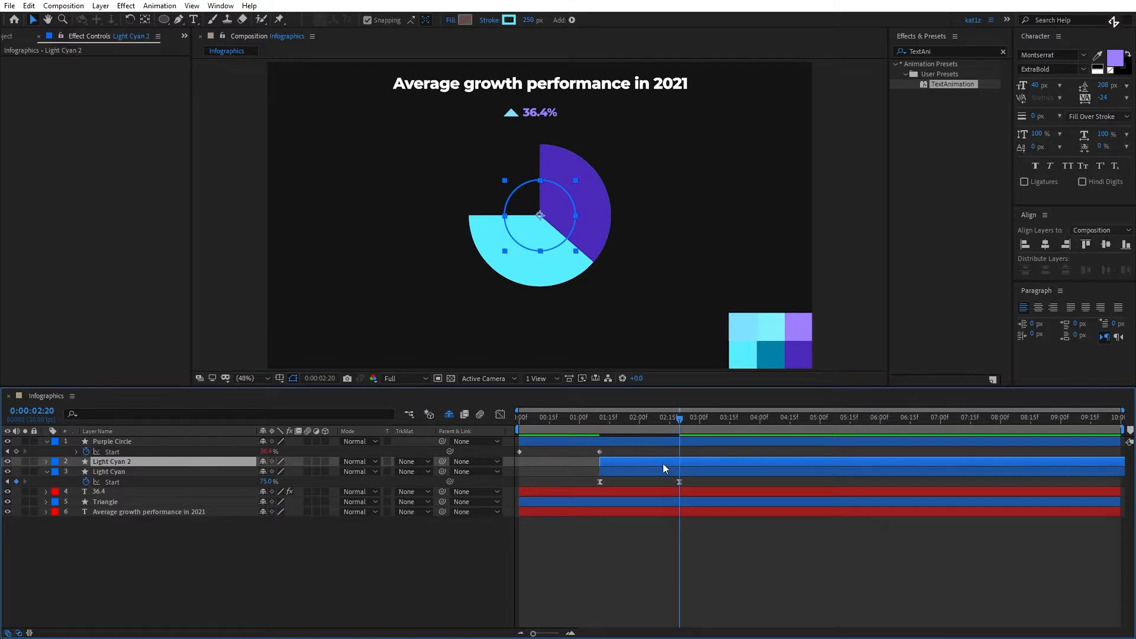
pyautogui.moveTo(116, 461); pyautogui.dragTo(119, 484)
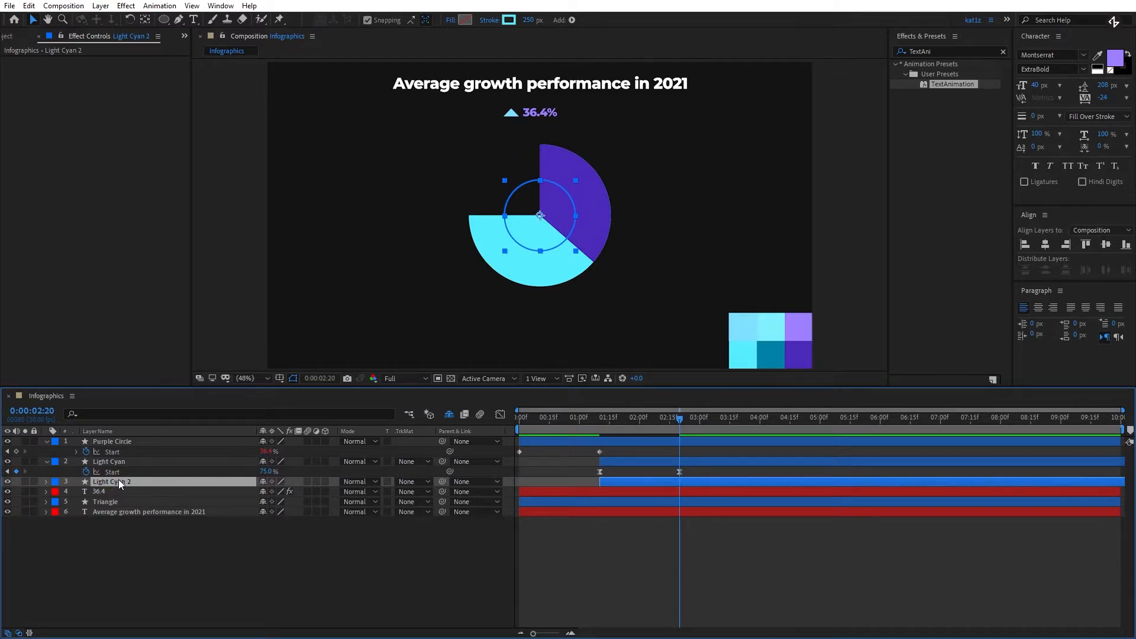
pyautogui.press('Return')
pyautogui.write('Dark Cyan Circle')
pyautogui.press('Return')
pyautogui.hotkey('ctrl', 'Up')
pyautogui.press('Return')
pyautogui.write('Circle')
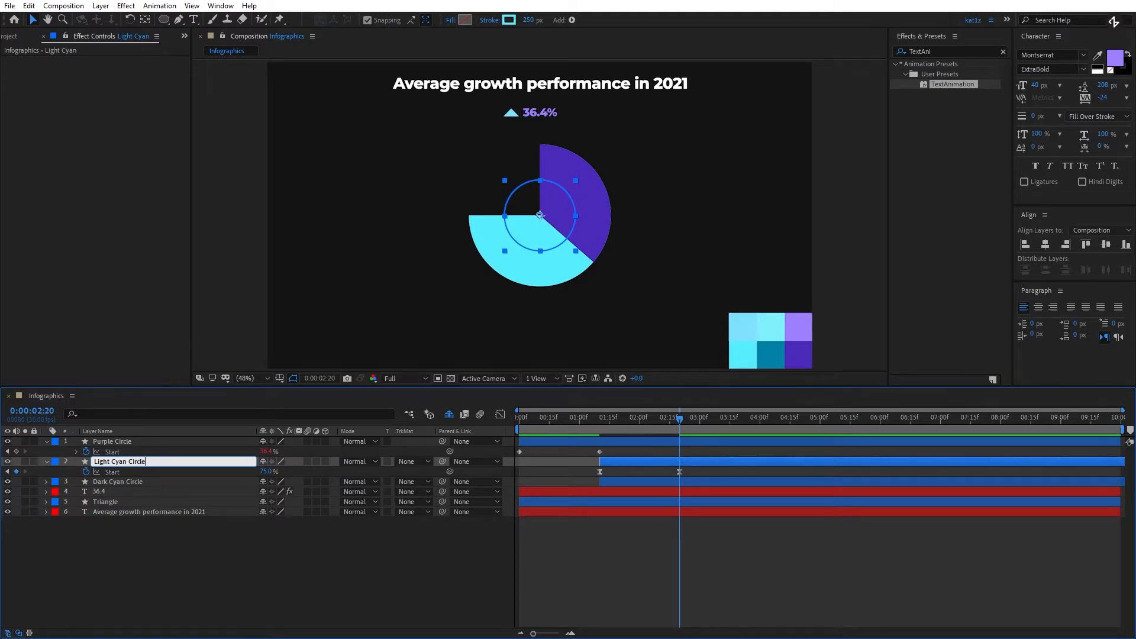
# Shift Dark Cyan Circle to start at 0:00:02:20 and set its first Start keyframe to 75%.
pyautogui.click(615, 483)
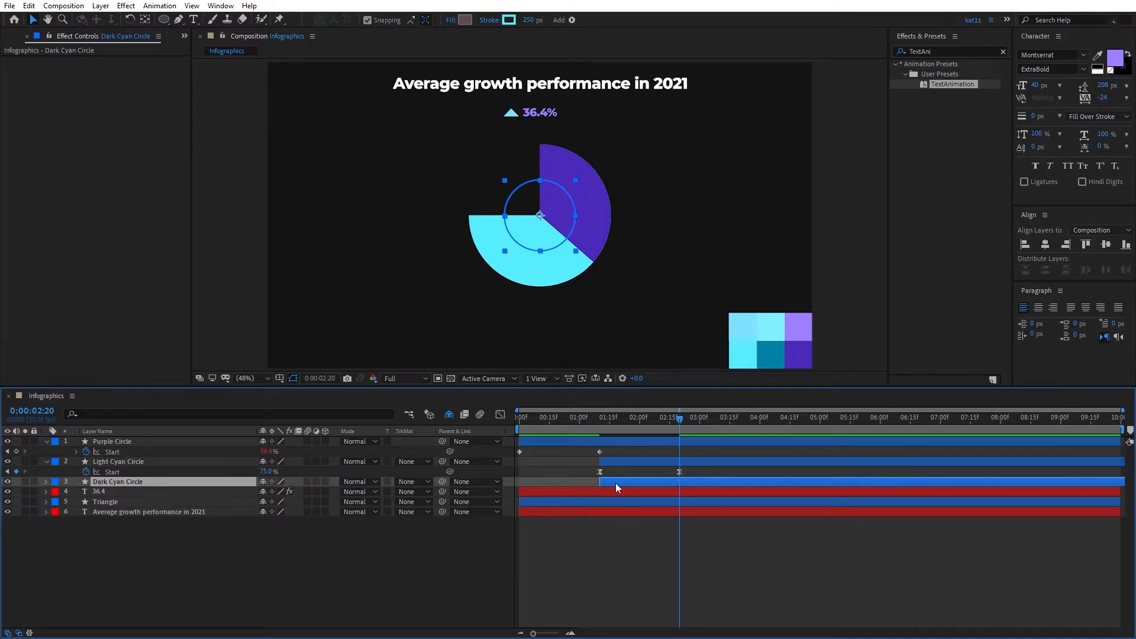
pyautogui.press('u')
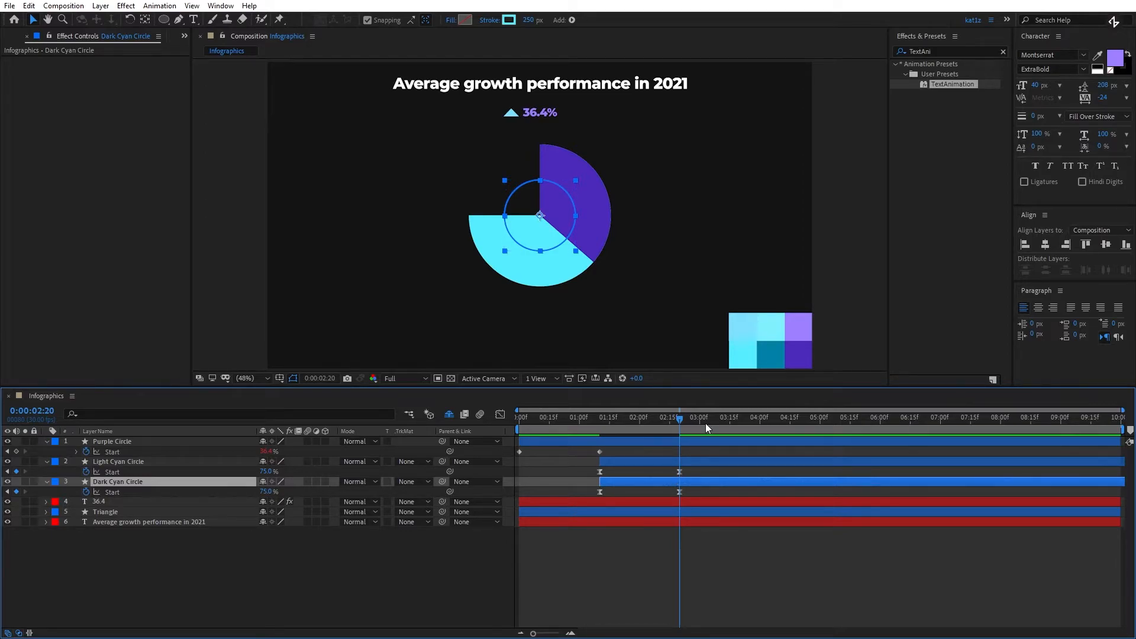
pyautogui.press('[')
pyautogui.click(679, 491)
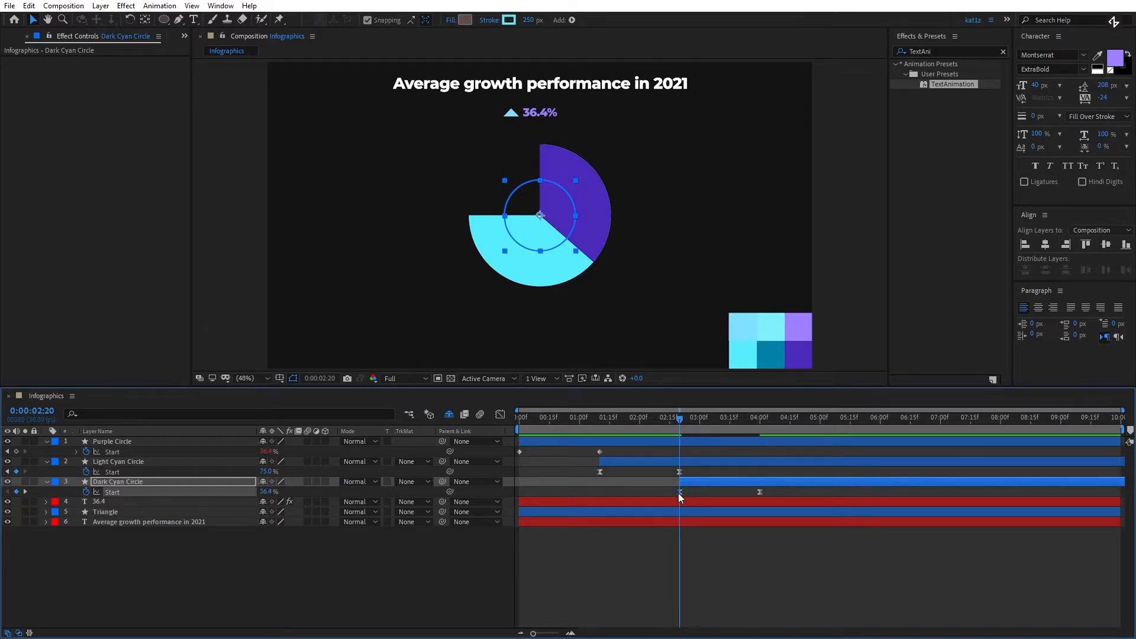
pyautogui.click(264, 492)
pyautogui.write('75')
# Set Dark Cyan Circle's second Start keyframe at 0:00:04:00 to 100%.
pyautogui.moveTo(756, 418); pyautogui.dragTo(760, 428)
pyautogui.click(268, 492)
pyautogui.write('100')
pyautogui.press('Return')
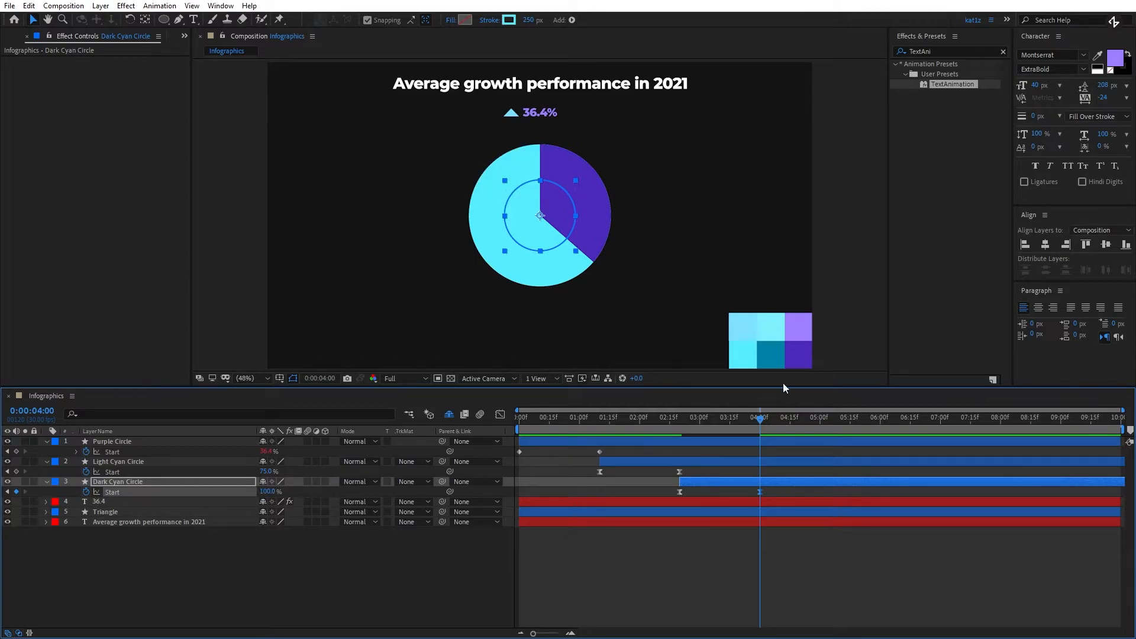
# Recolor Dark Cyan Circle's stroke to the palette's dark cyan, 0181A8, by sampling the swatch.
pyautogui.click(509, 20)
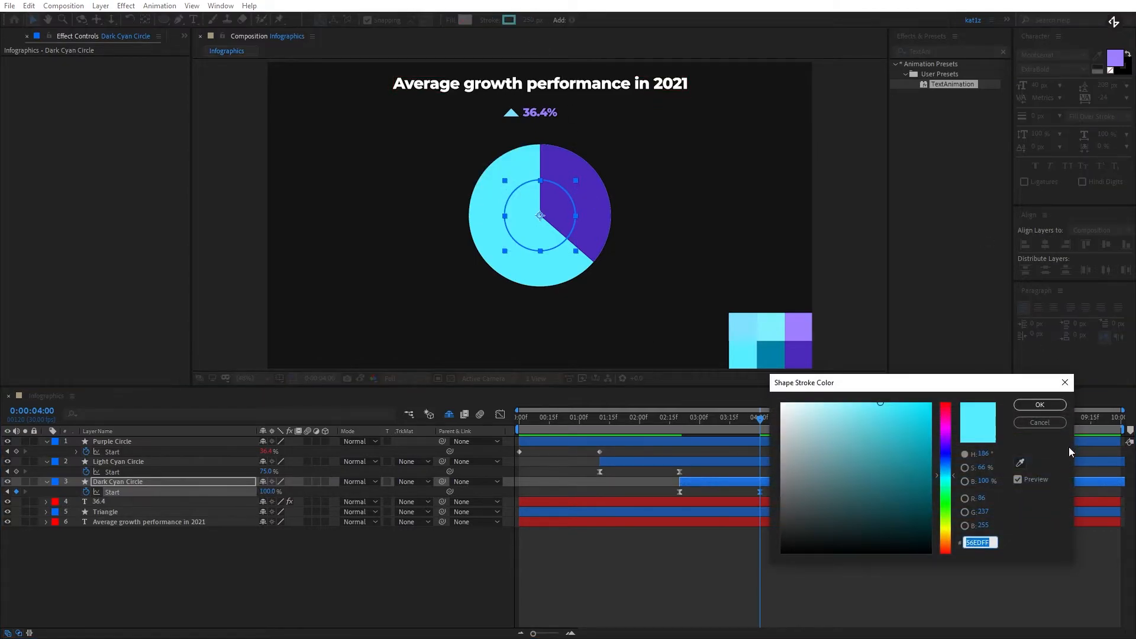
pyautogui.click(1019, 462)
pyautogui.click(770, 354)
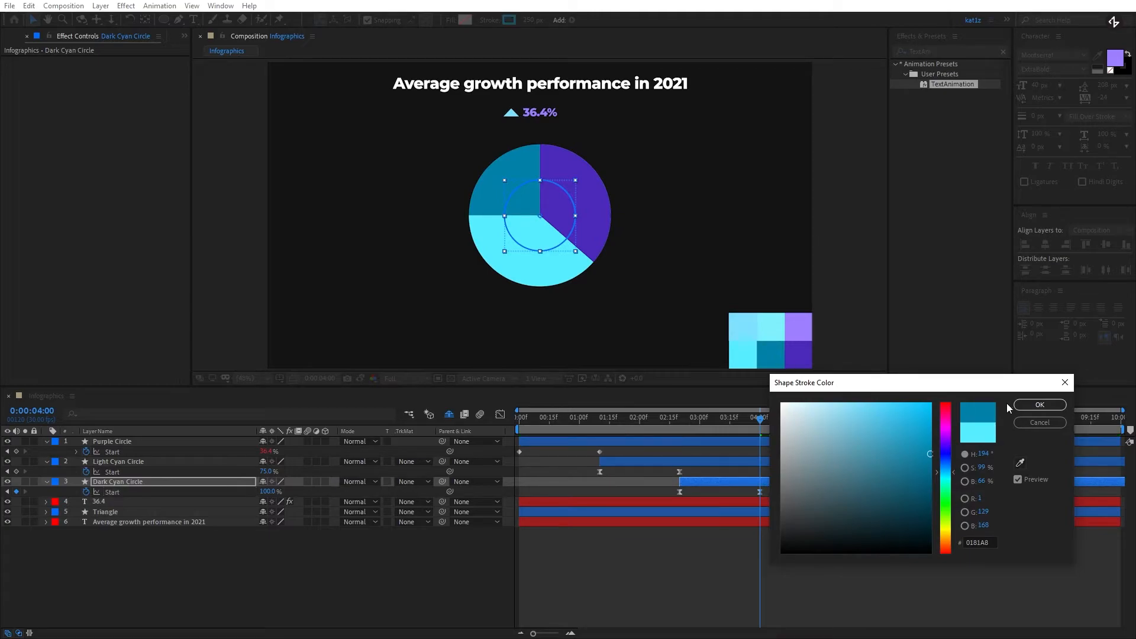
pyautogui.click(1038, 406)
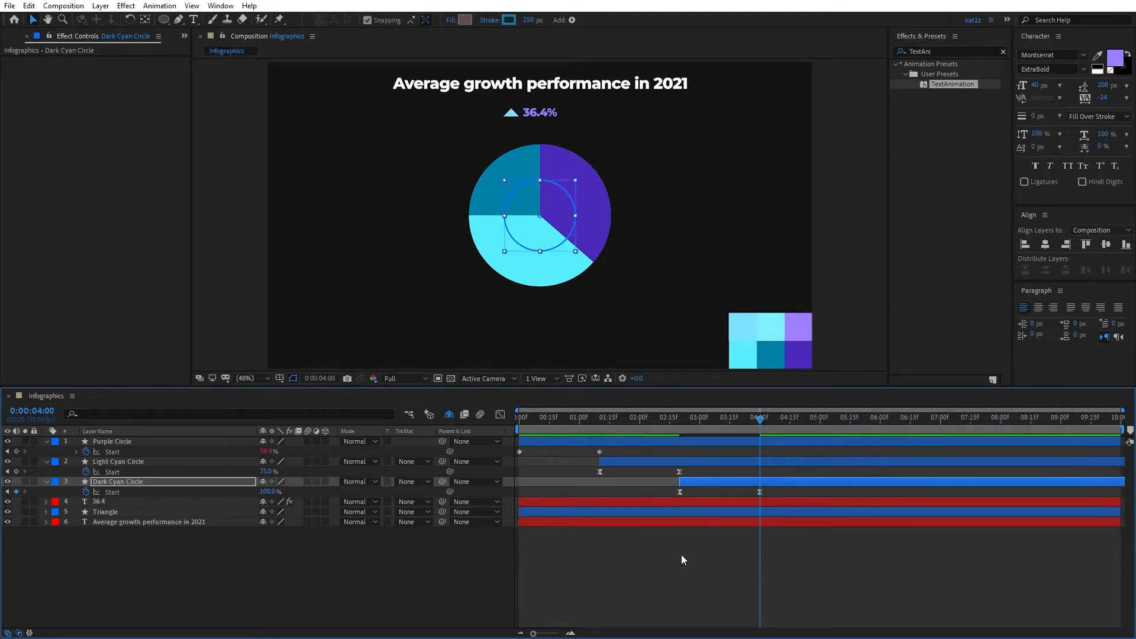
# Preview the three segments growing in sequence from 0:00:00:00.
pyautogui.moveTo(539, 420); pyautogui.dragTo(517, 425)
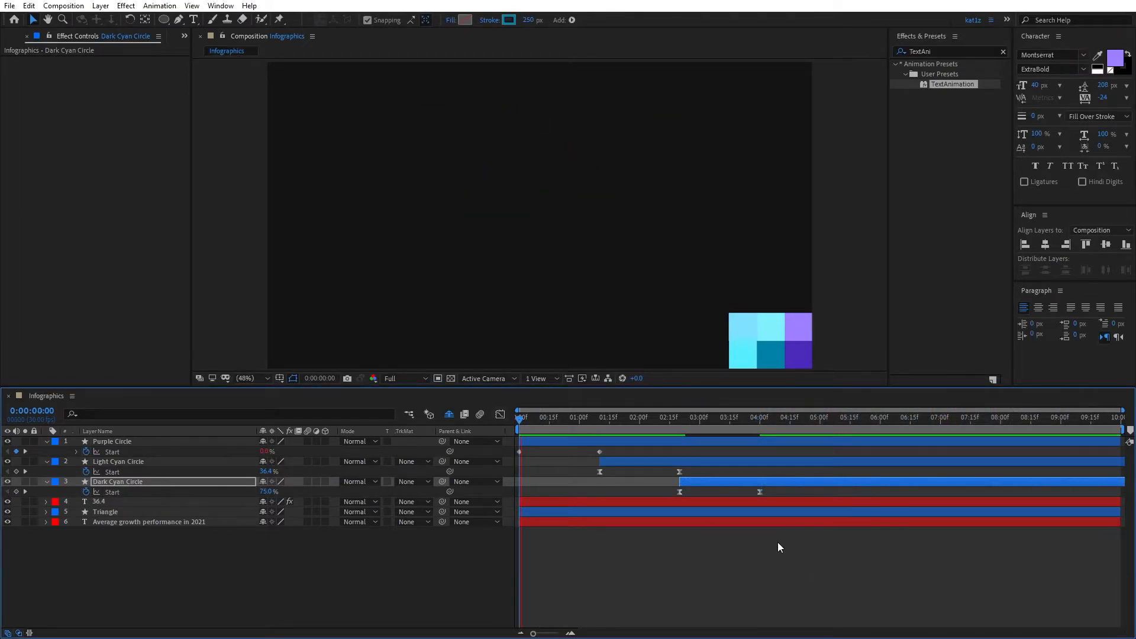
pyautogui.press('space')
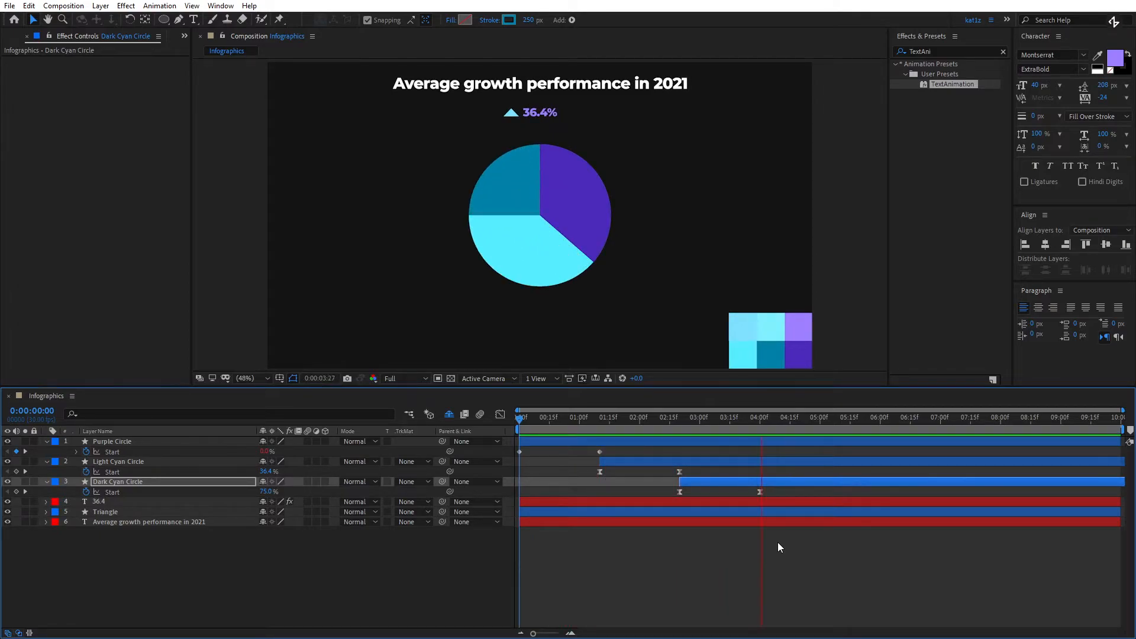
pyautogui.press('space')
# Shorten the outgoing ease of Light Cyan Circle's first Start keyframe in the value graph to a little under half the keyframe interval.
pyautogui.moveTo(595, 420); pyautogui.dragTo(625, 426)
pyautogui.moveTo(687, 470); pyautogui.dragTo(576, 475)
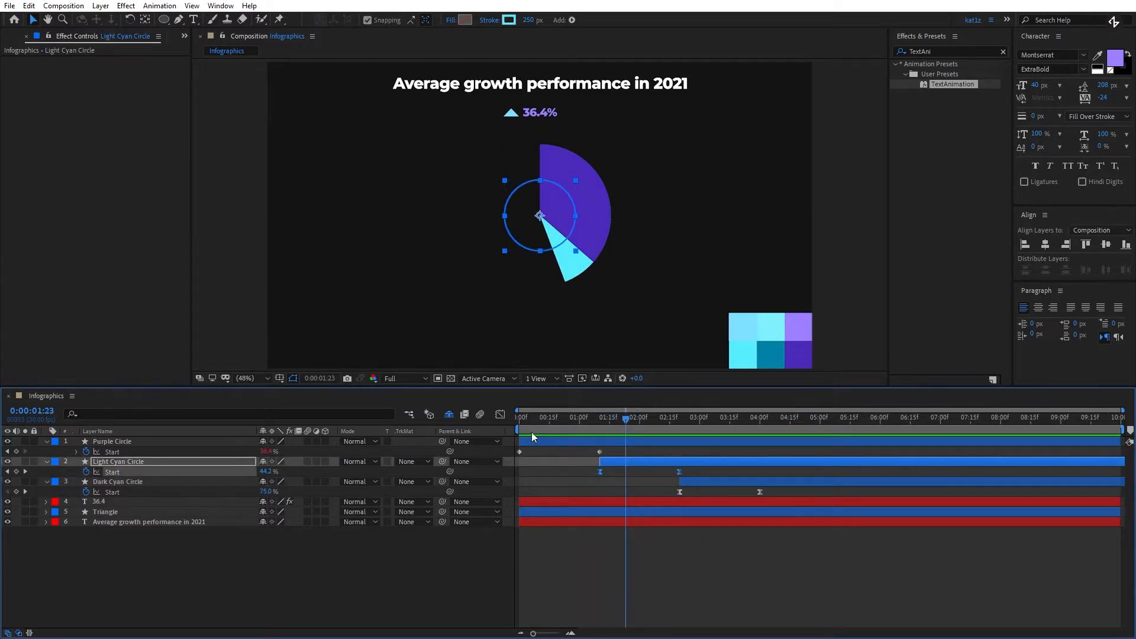
pyautogui.click(499, 414)
pyautogui.click(599, 579)
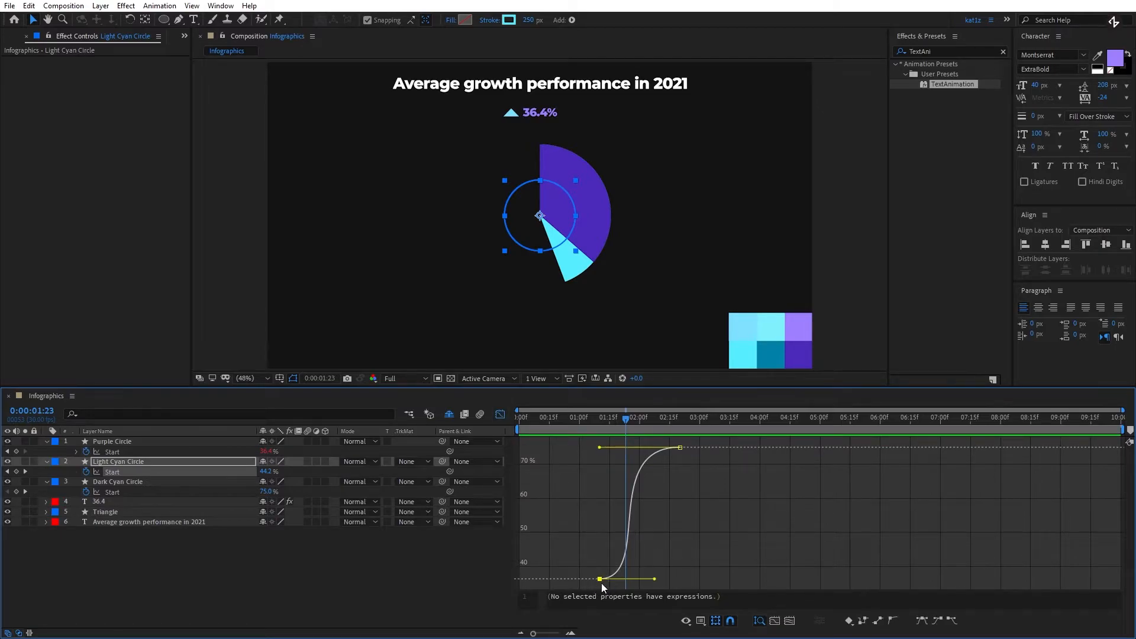
pyautogui.moveTo(654, 579); pyautogui.dragTo(631, 579)
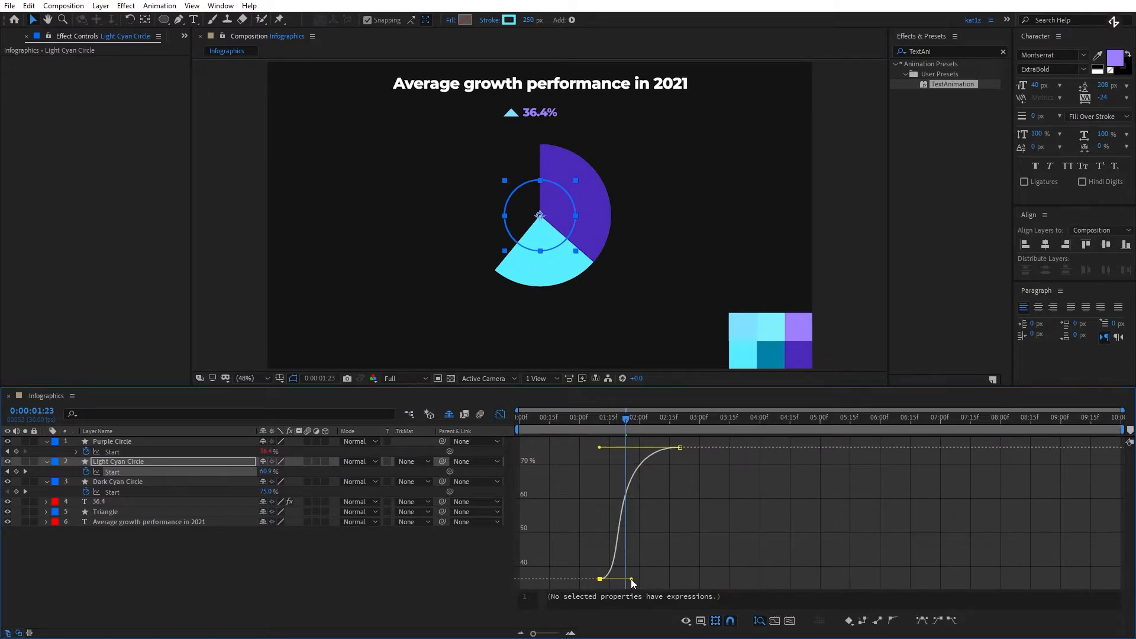
pyautogui.click(501, 414)
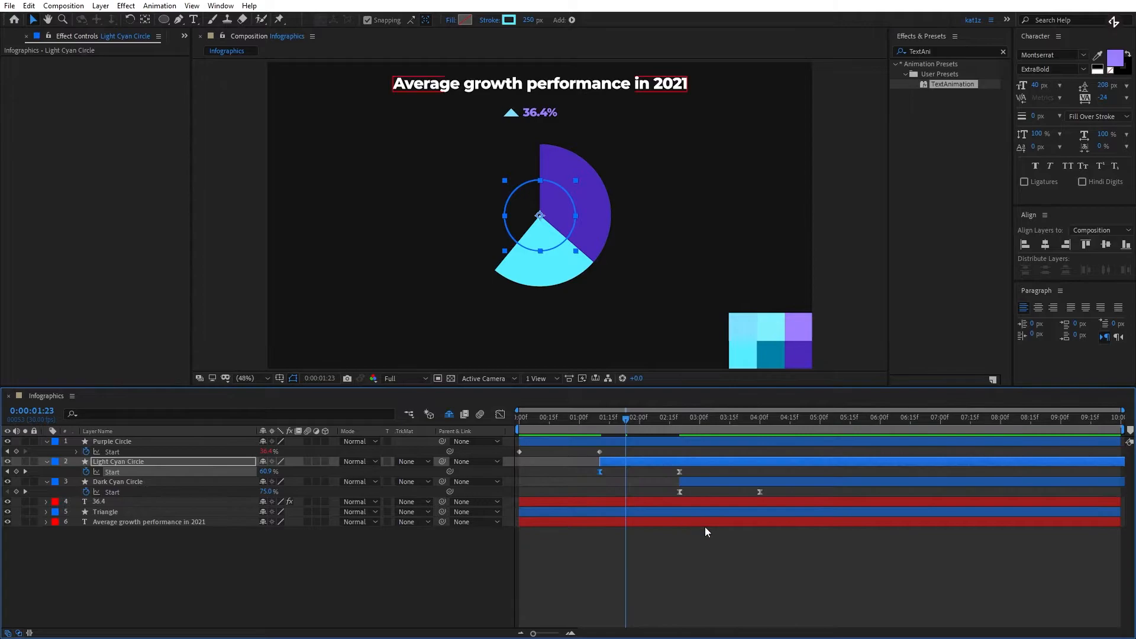
pyautogui.click(711, 531)
# Shorten the outgoing ease of Dark Cyan Circle's first Start keyframe at 0:00:02:20 in the value graph, similar to Light Cyan Circle's.
pyautogui.click(679, 492)
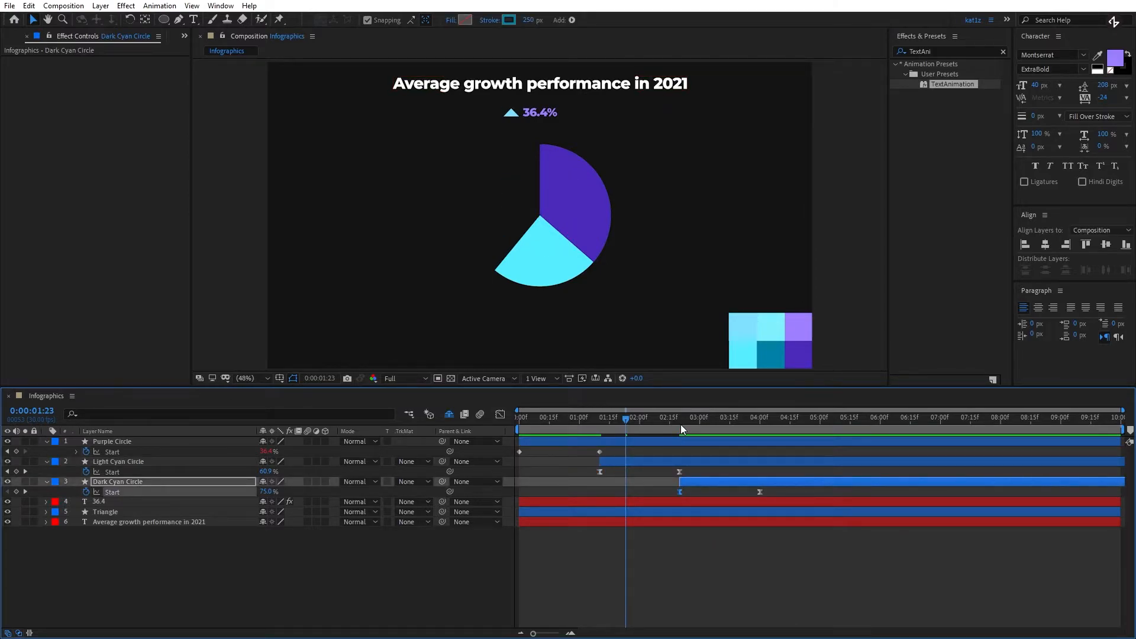
pyautogui.click(680, 424)
pyautogui.click(500, 414)
pyautogui.moveTo(741, 569); pyautogui.dragTo(708, 579)
pyautogui.click(497, 416)
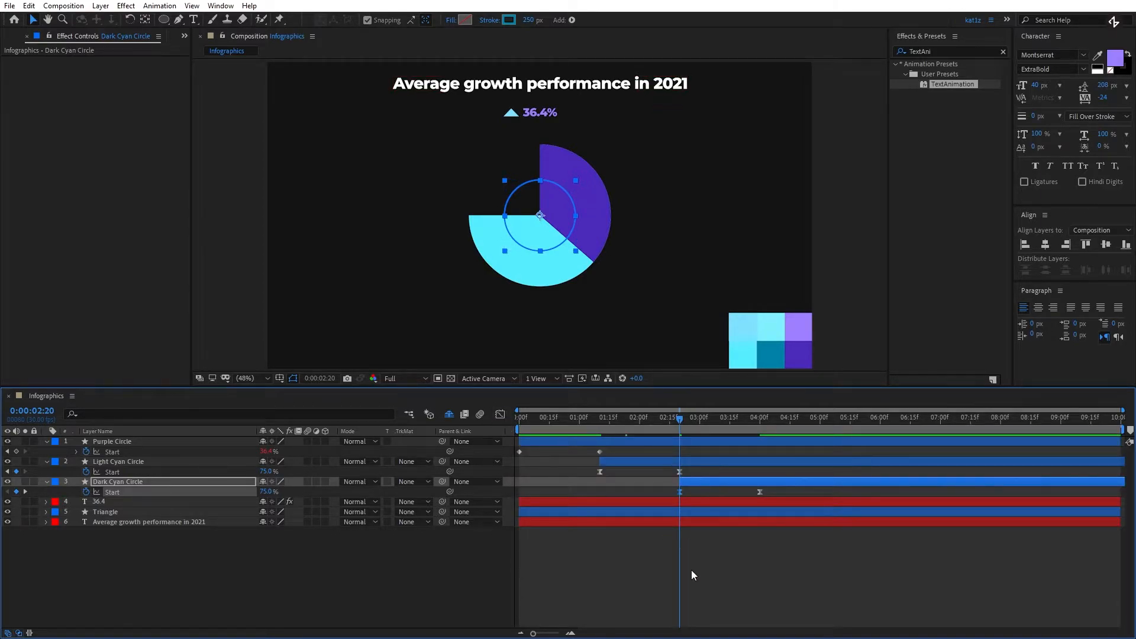
pyautogui.click(691, 570)
# Preview the smoothed segment transitions from 0:00:00:26 and again from the beginning of the composition.
pyautogui.moveTo(632, 425); pyautogui.dragTo(571, 423)
pyautogui.press('space')
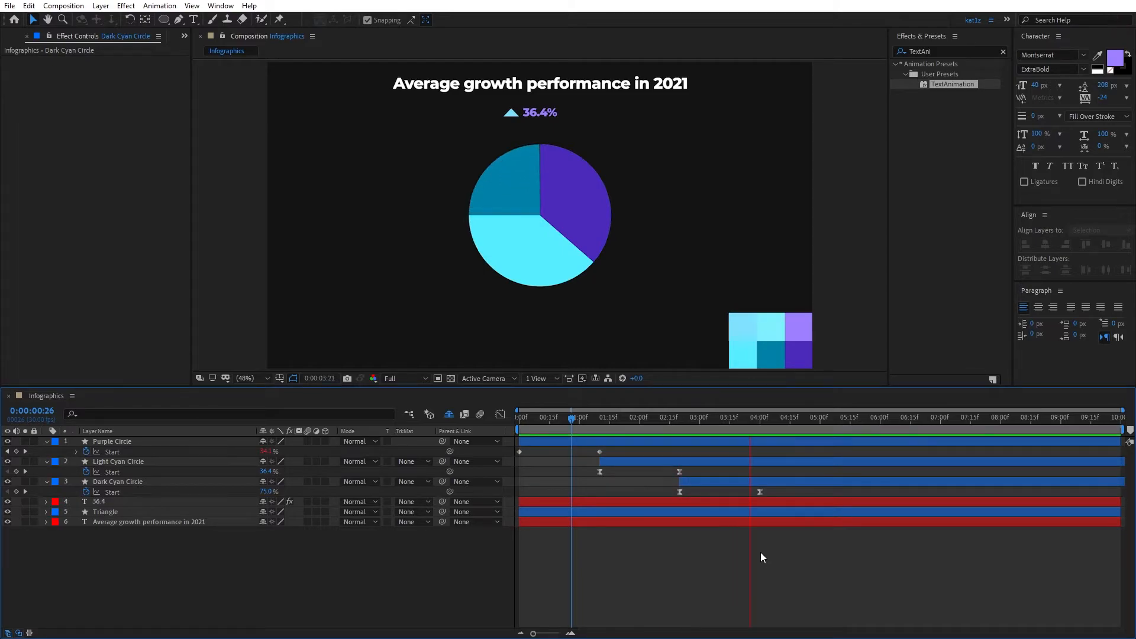
pyautogui.press('space')
pyautogui.moveTo(567, 419); pyautogui.dragTo(493, 420)
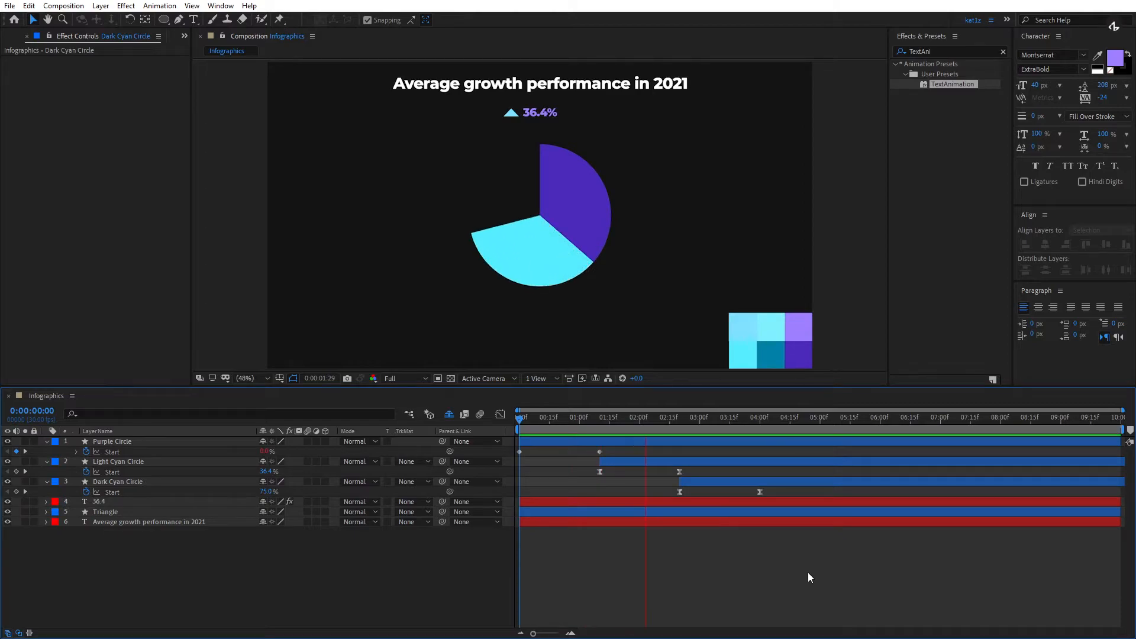
pyautogui.press('space')
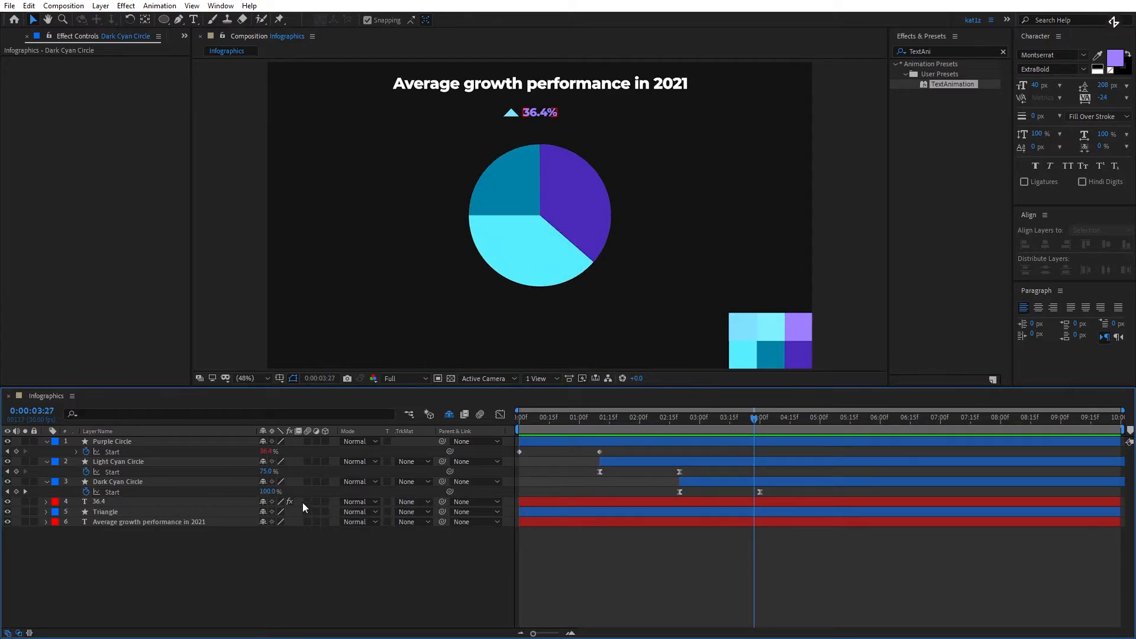
# Reveal the 36.4 layer's keyframes and try setting its Numbers Slider at 0:00:01:10 to 54.40.
pyautogui.click(97, 502)
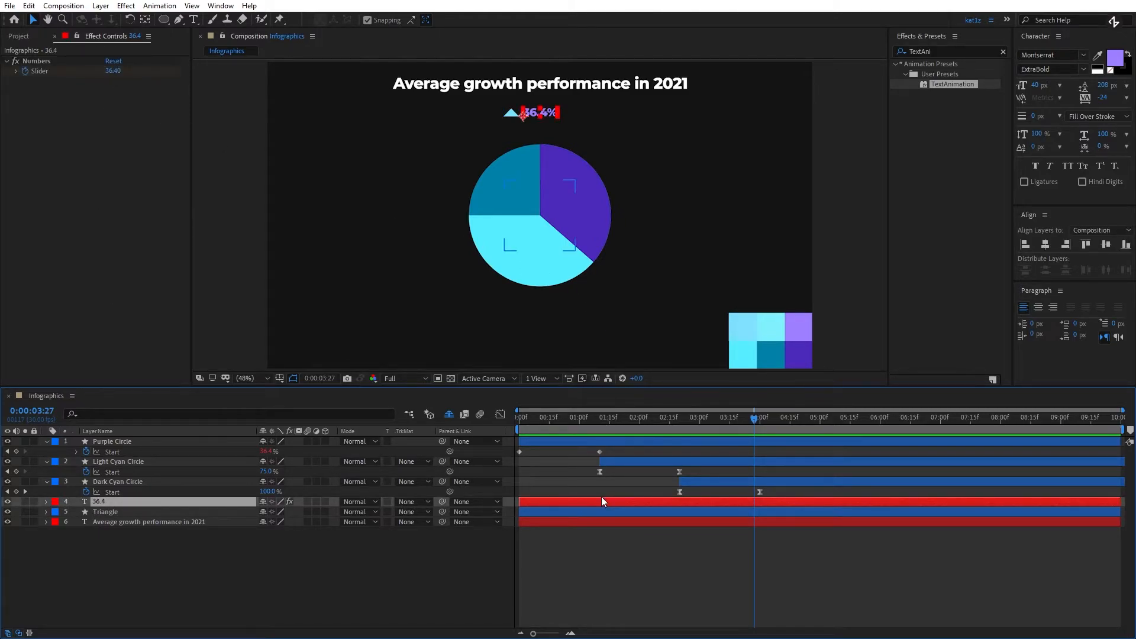
pyautogui.press('u')
pyautogui.click(600, 417)
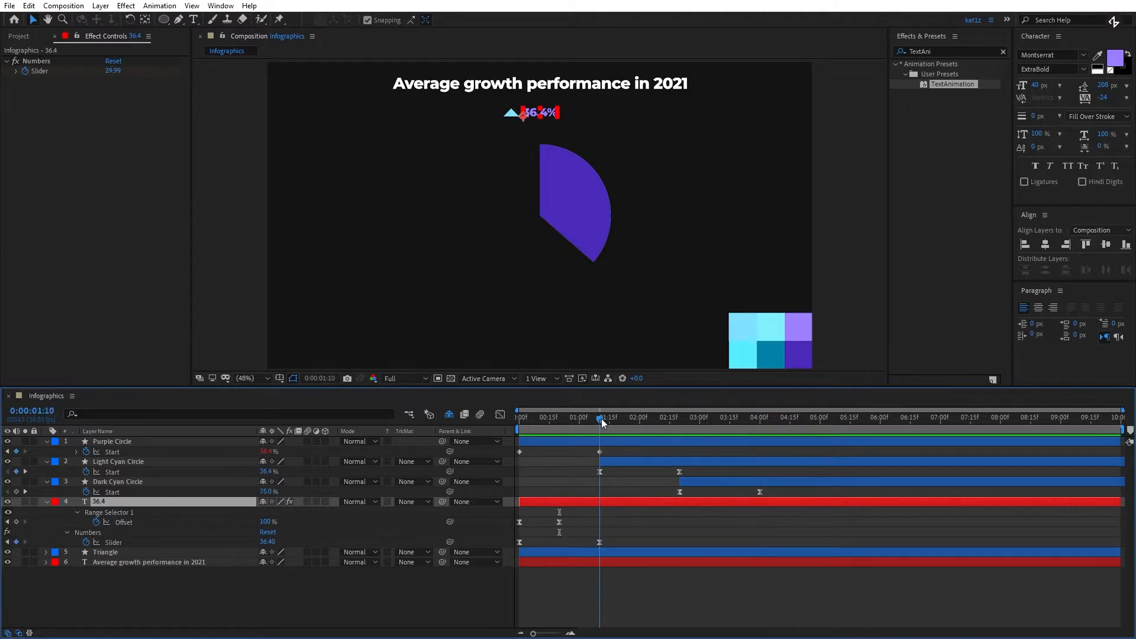
pyautogui.moveTo(110, 71); pyautogui.dragTo(121, 72)
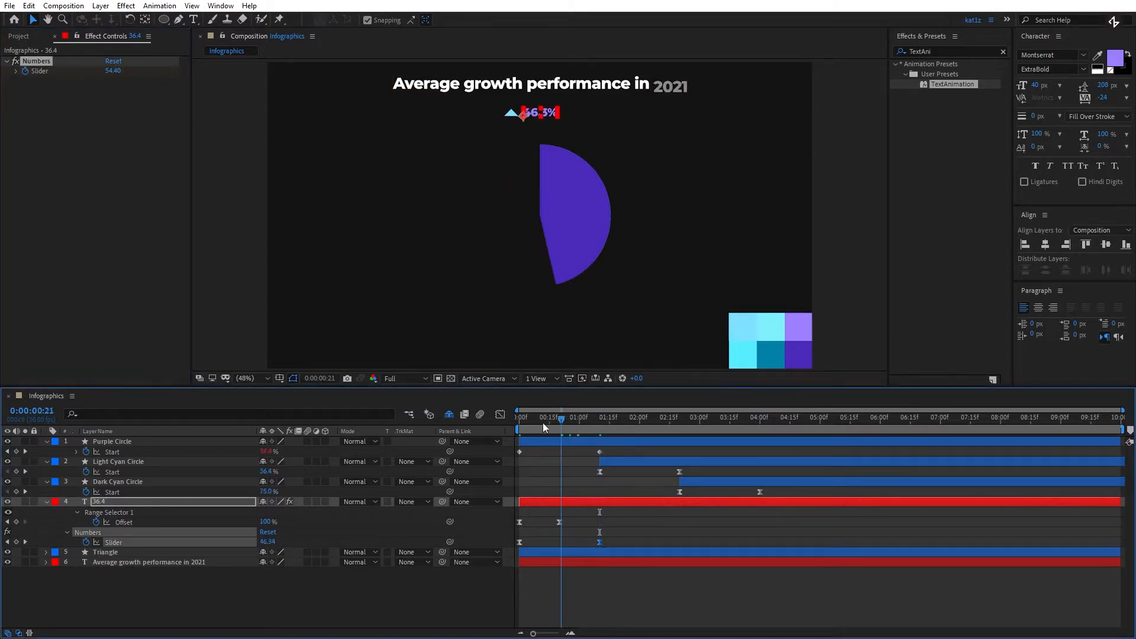
# Preview the changed counter and chart from the beginning, undo the Slider change, and collapse the 36.4 layer's properties.
pyautogui.press('Home')
pyautogui.press('space')
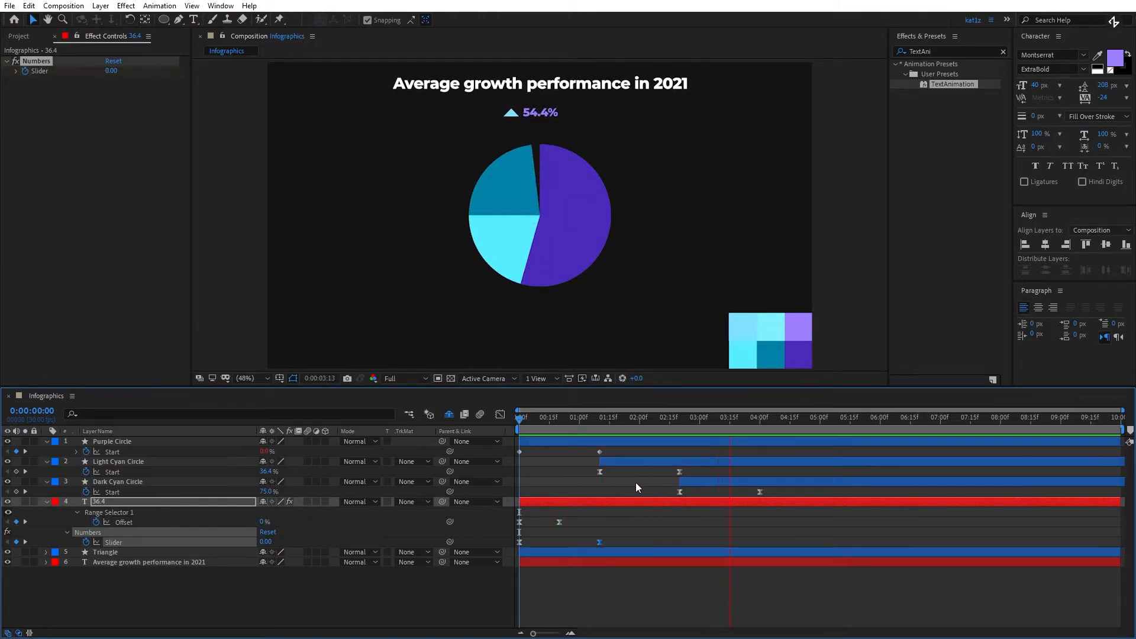
pyautogui.press('space')
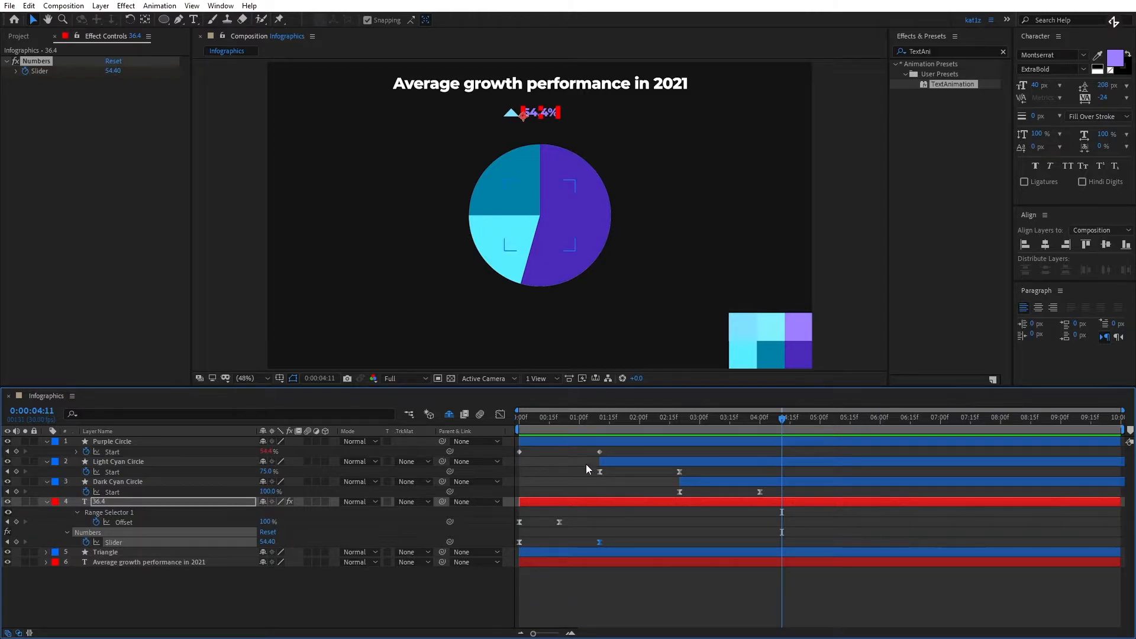
pyautogui.hotkey('ctrl', 'z')
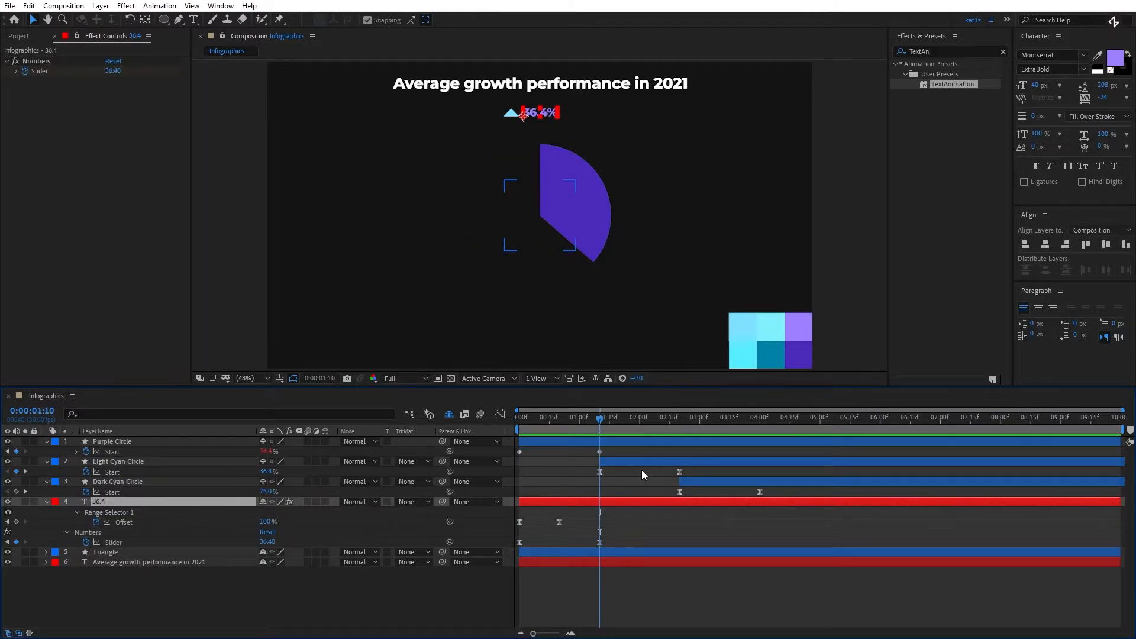
pyautogui.press('u')
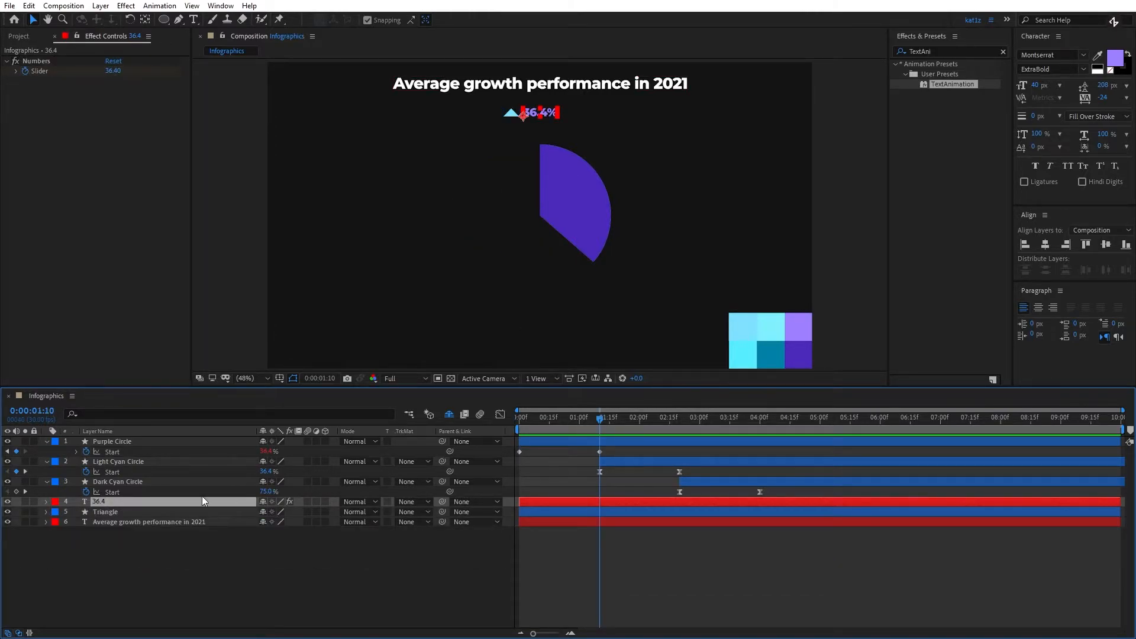
# Select the Purple, Light Cyan and Dark Cyan Circle layers together.
pyautogui.click(109, 482)
pyautogui.keyDown('shift'); pyautogui.click(120, 443); pyautogui.keyUp('shift')
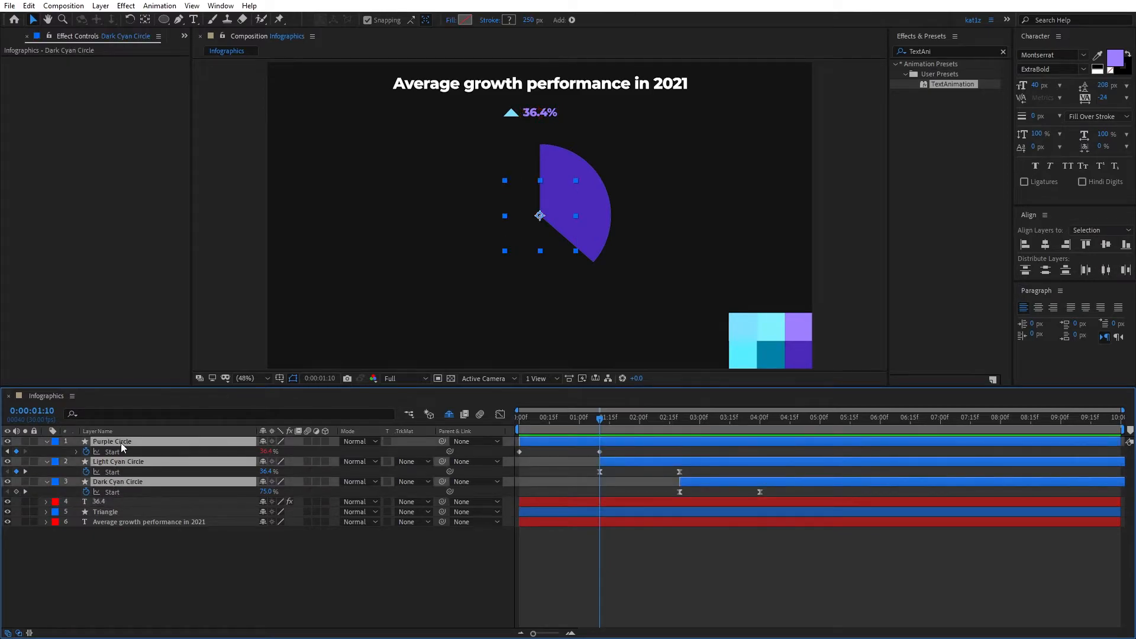
# Collapse the three circle layers' animated properties, clear the selection and preview the pie chart animation.
pyautogui.press('u')
pyautogui.click(397, 548)
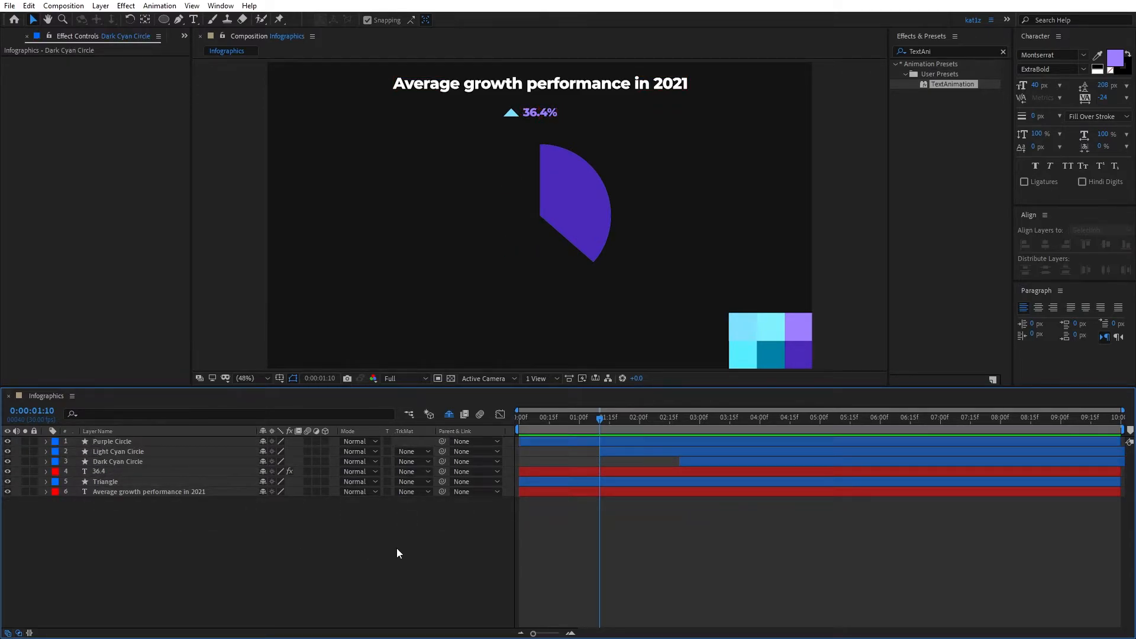
pyautogui.press('space')
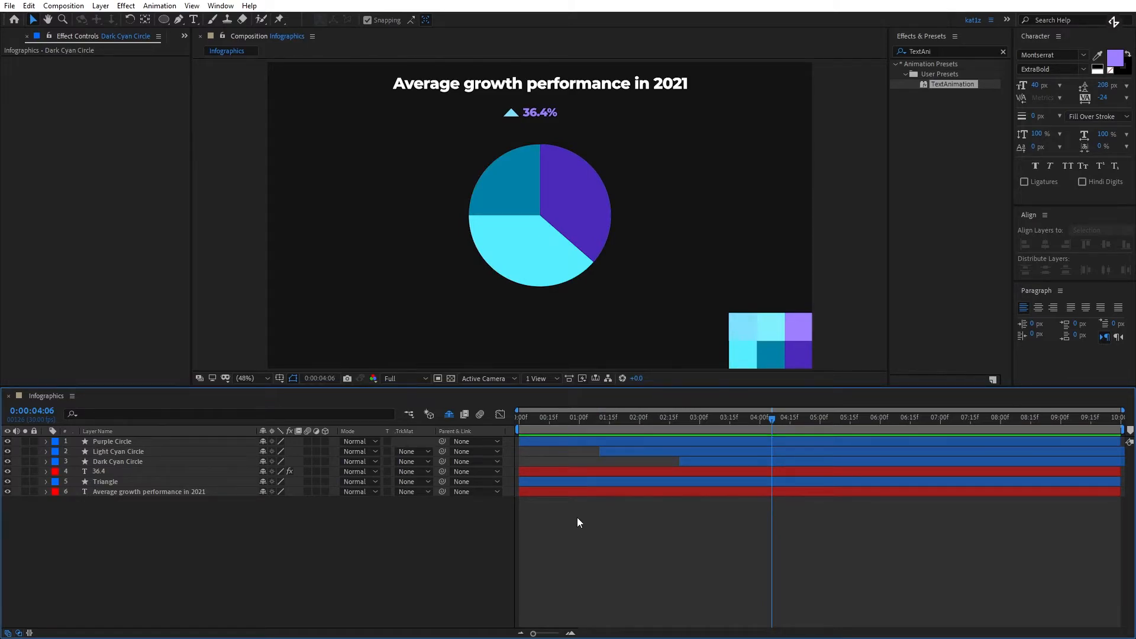
# Mark the Triangle, 36.4, Dark Cyan Circle, Light Cyan Circle and Purple Circle layers as shy to hide them from the timeline.
pyautogui.click(264, 481)
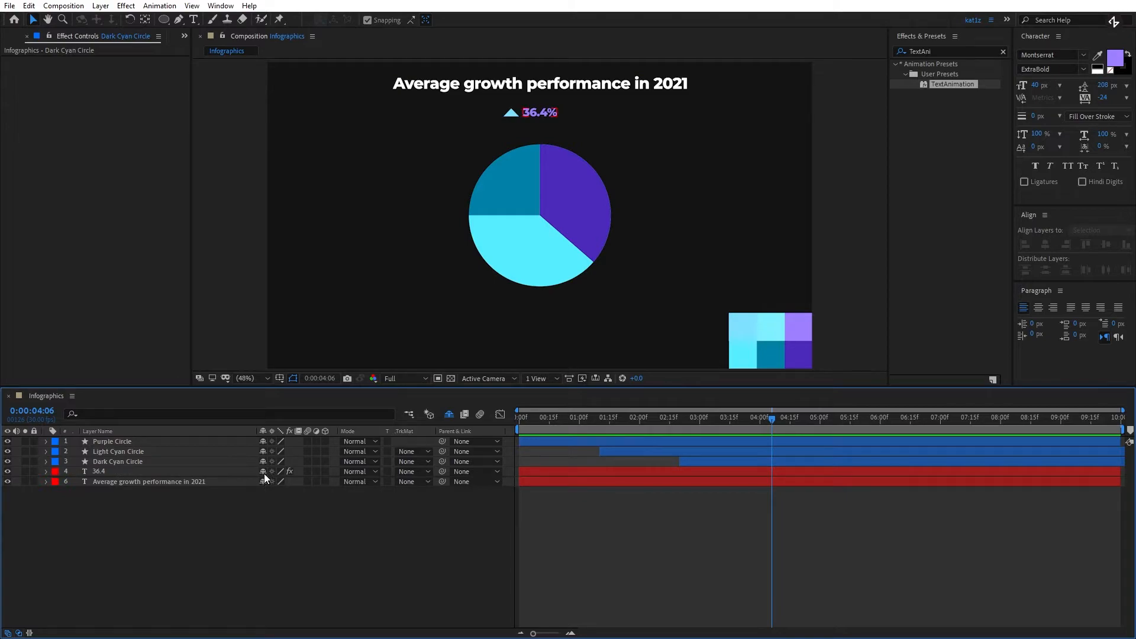
pyautogui.click(264, 472)
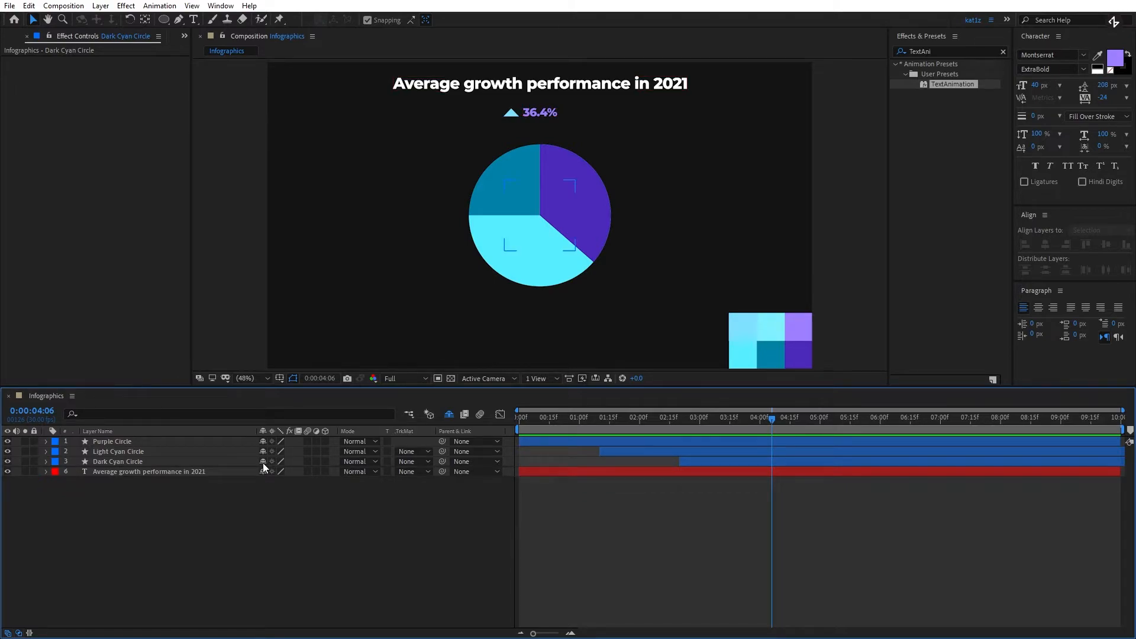
pyautogui.click(263, 461)
pyautogui.click(262, 451)
pyautogui.click(261, 442)
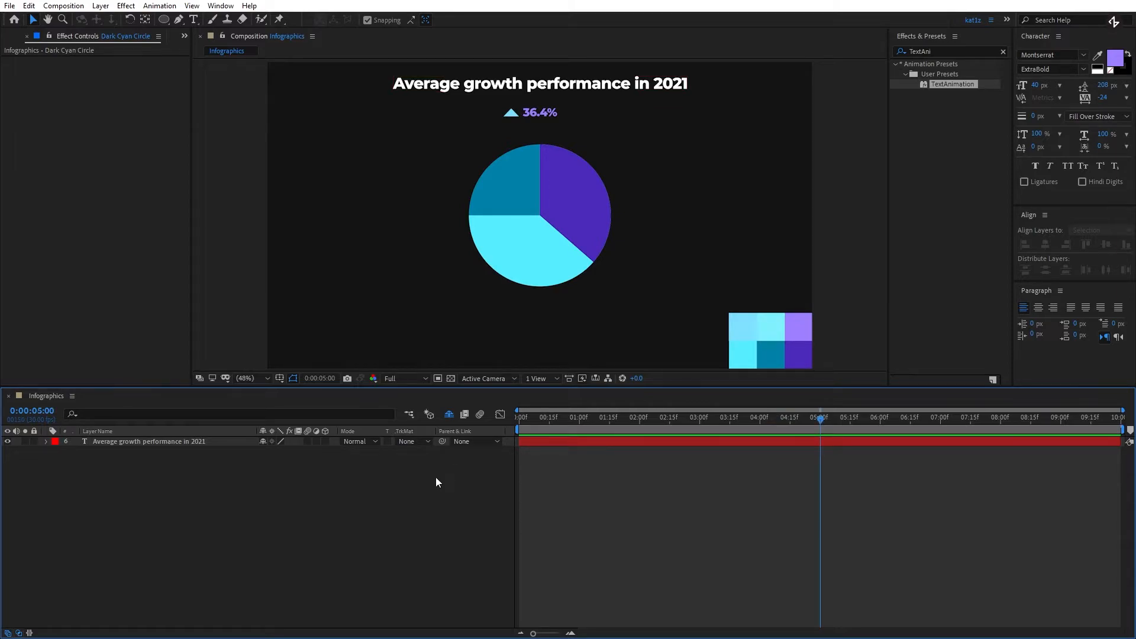
# Create a new composition named Dots, 120 px wide and 30 px high.
pyautogui.hotkey('ctrl', 'n')
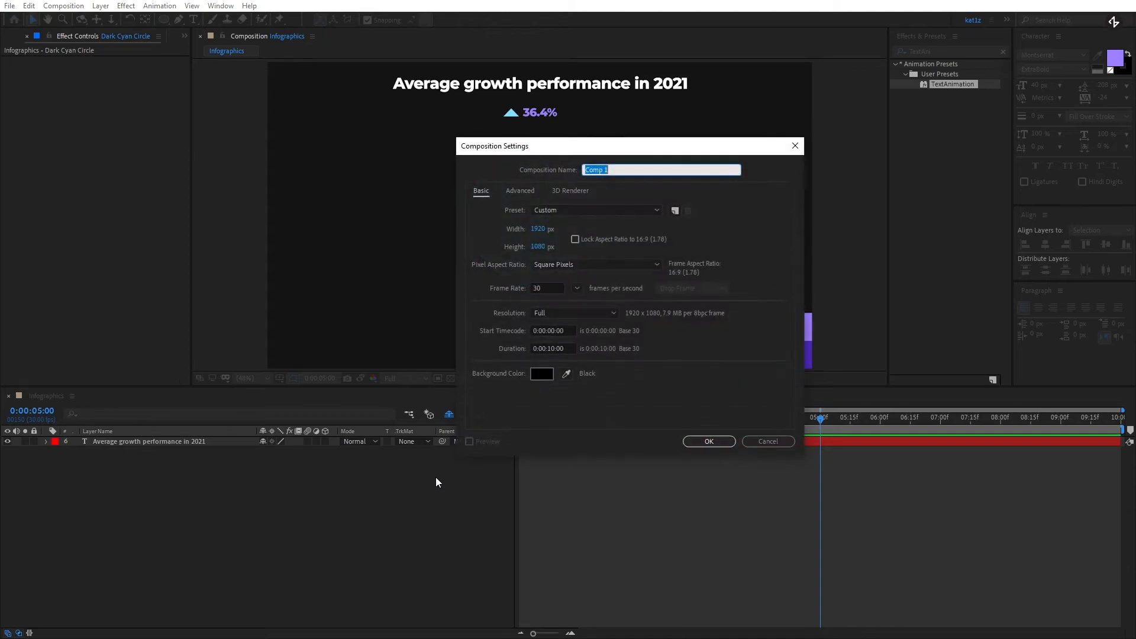
pyautogui.write('Dots')
pyautogui.press('Tab')
pyautogui.press('Tab')
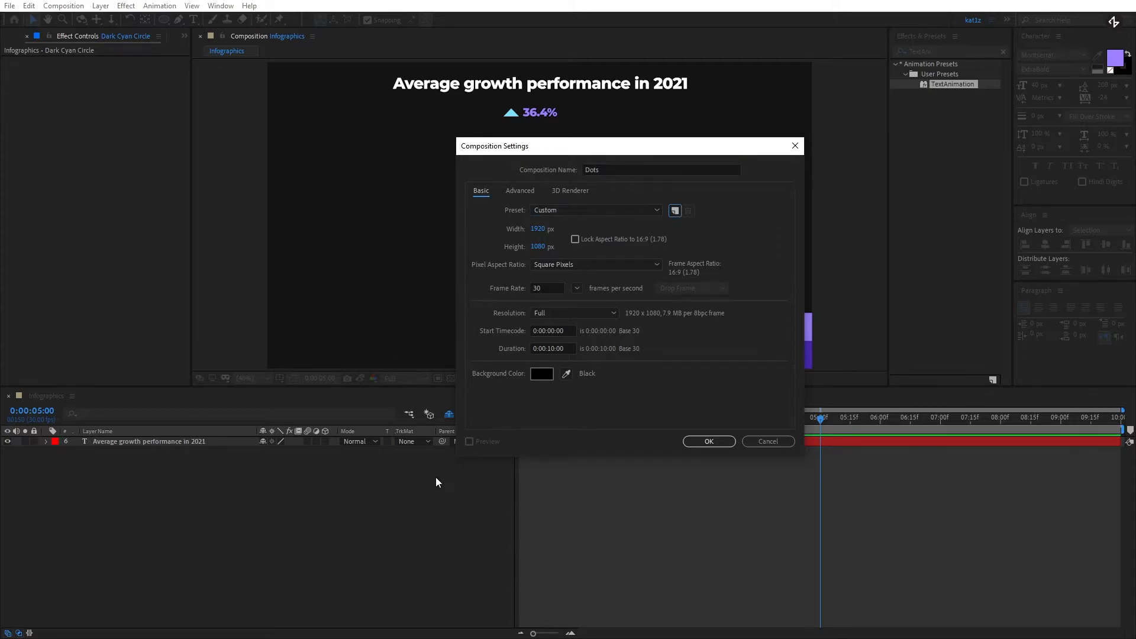
pyautogui.press('Tab')
pyautogui.write('120')
pyautogui.press('Tab')
pyautogui.write('30')
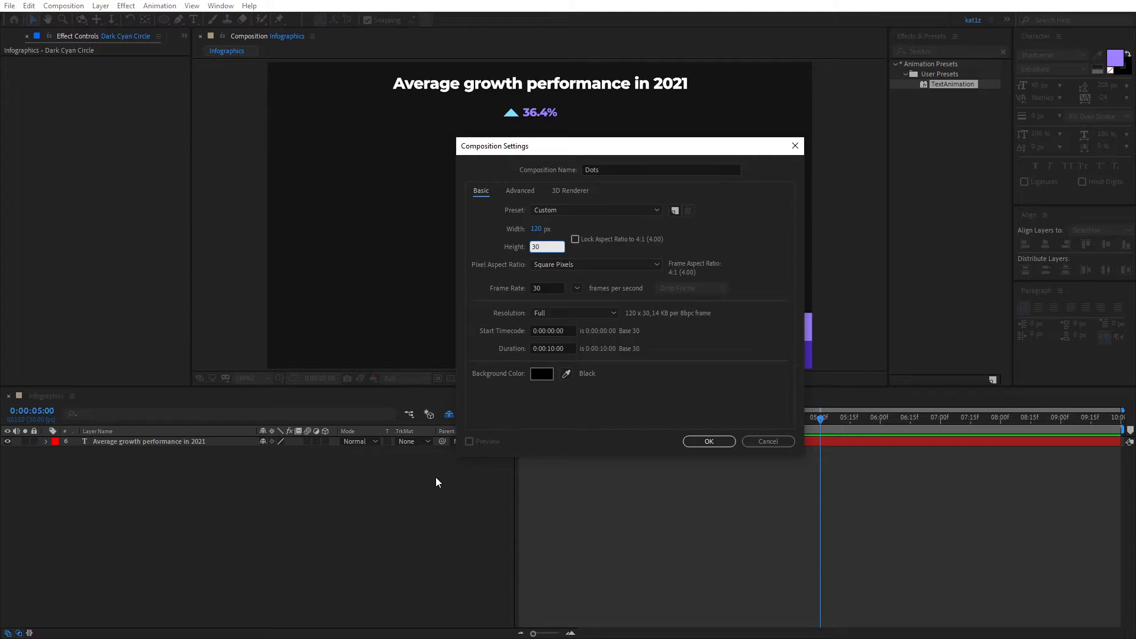
pyautogui.press('Tab')
pyautogui.click(707, 442)
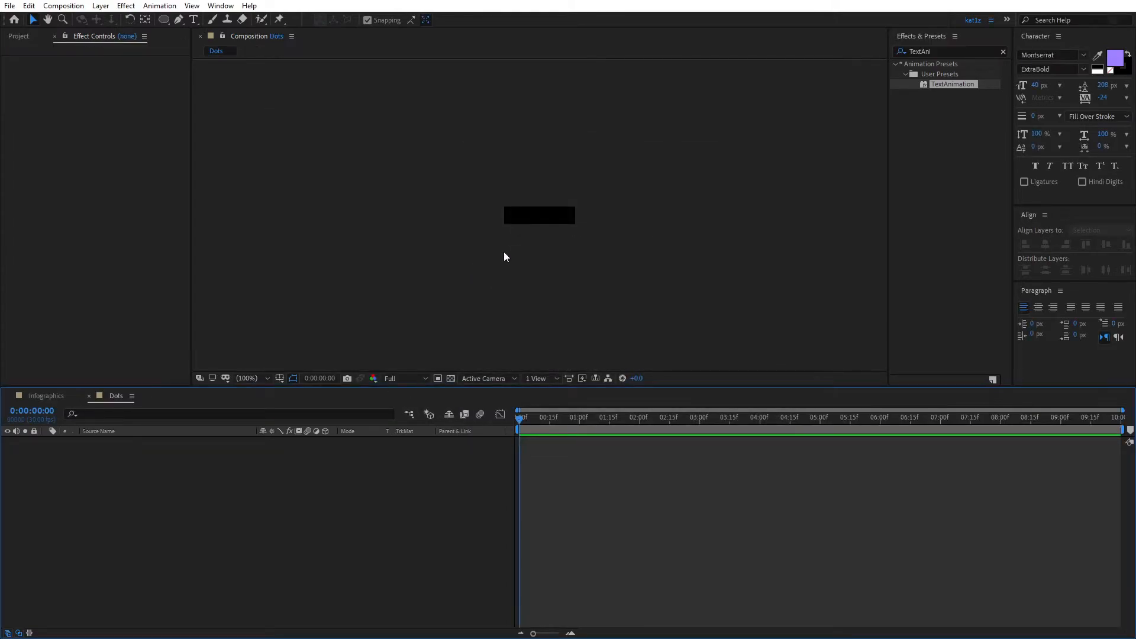
# Draw a small circle about 6 px in diameter near the left end of the Dots composition with the Ellipse tool.
pyautogui.click(249, 379)
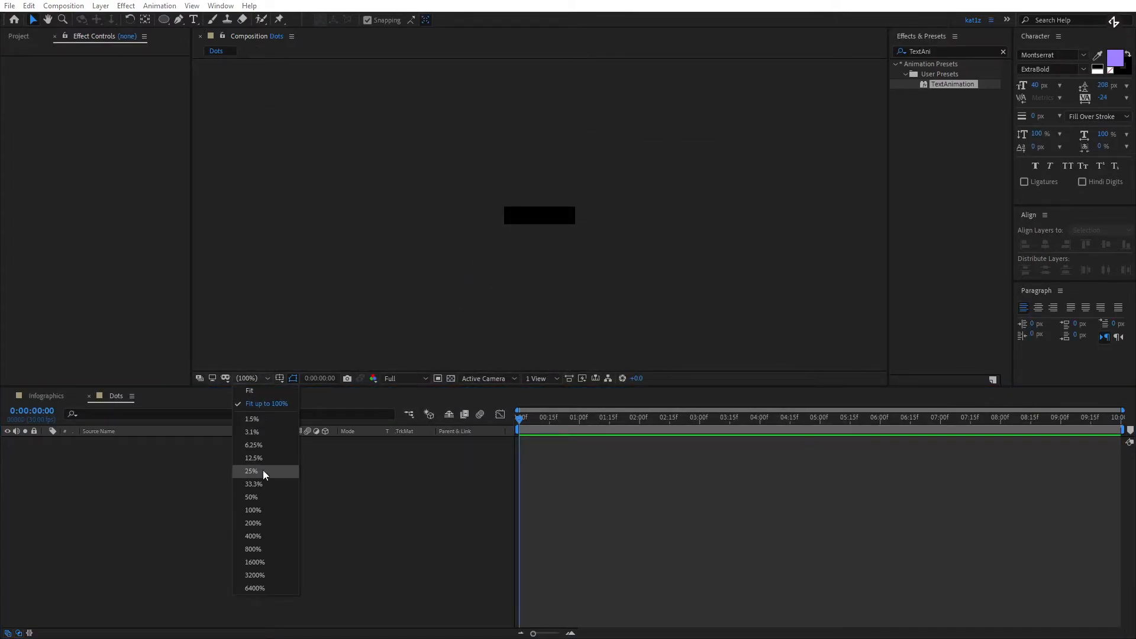
pyautogui.click(253, 536)
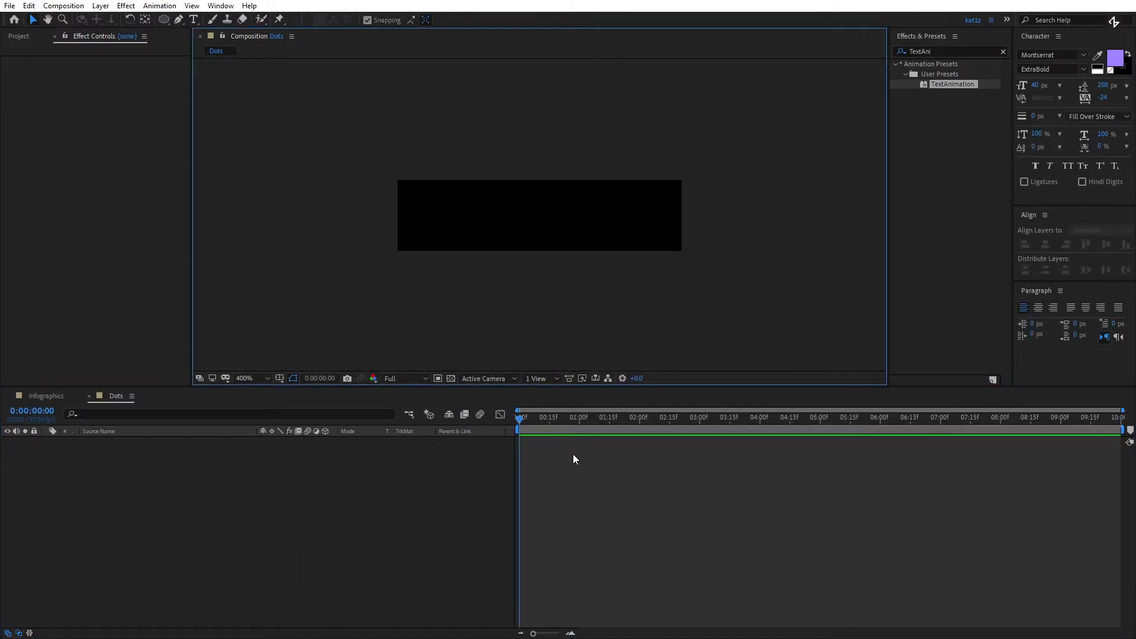
pyautogui.click(341, 476)
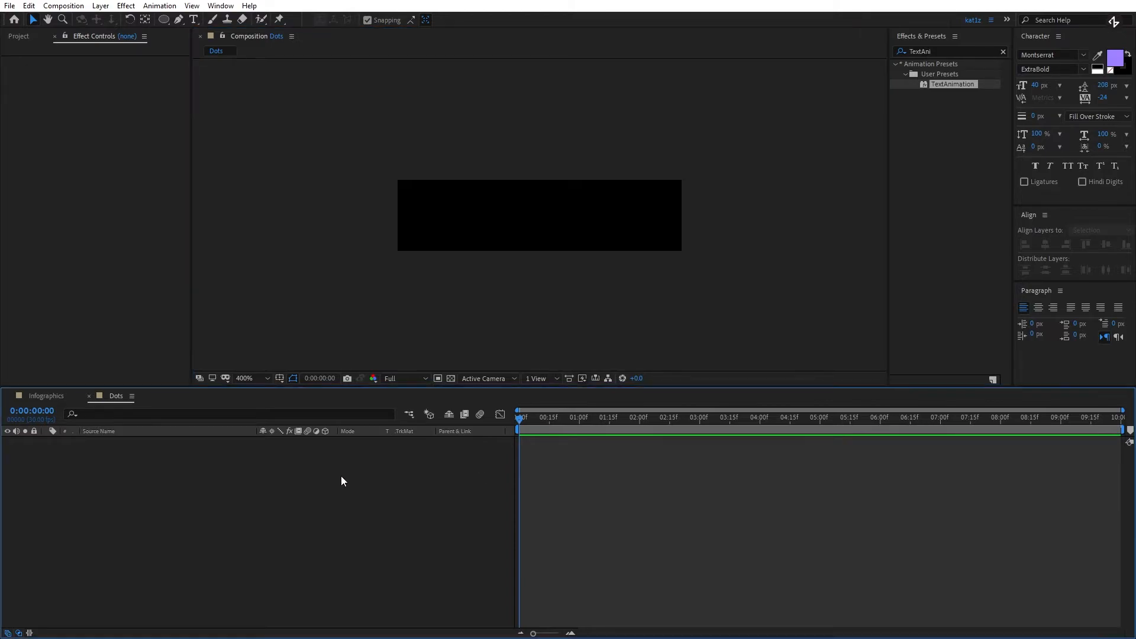
pyautogui.click(168, 19)
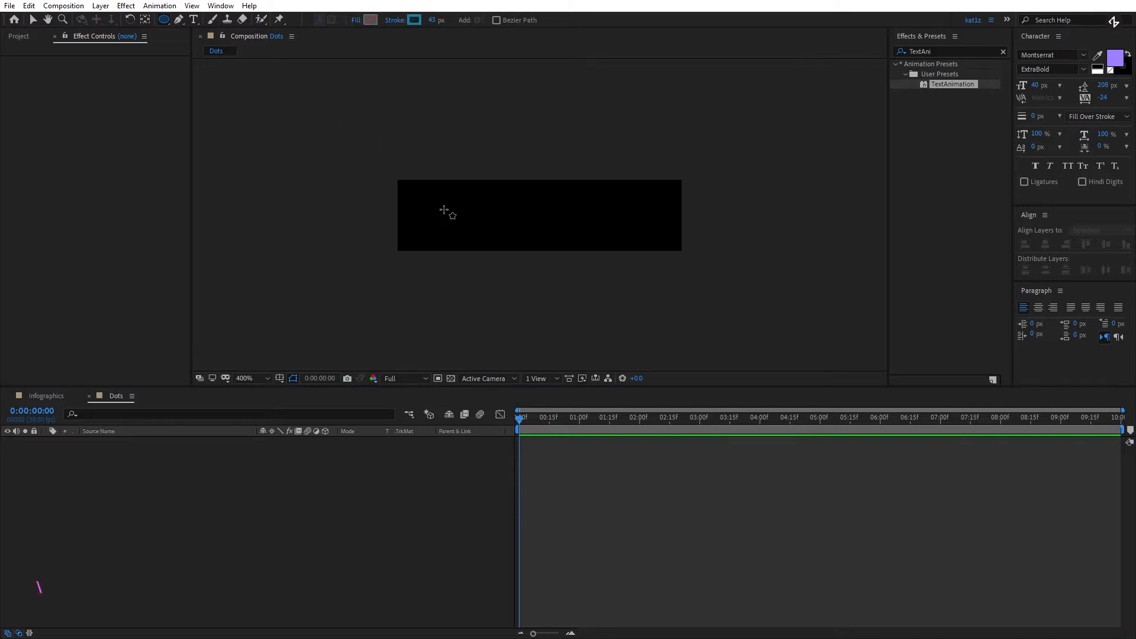
pyautogui.moveTo(422, 202); pyautogui.dragTo(438, 219)
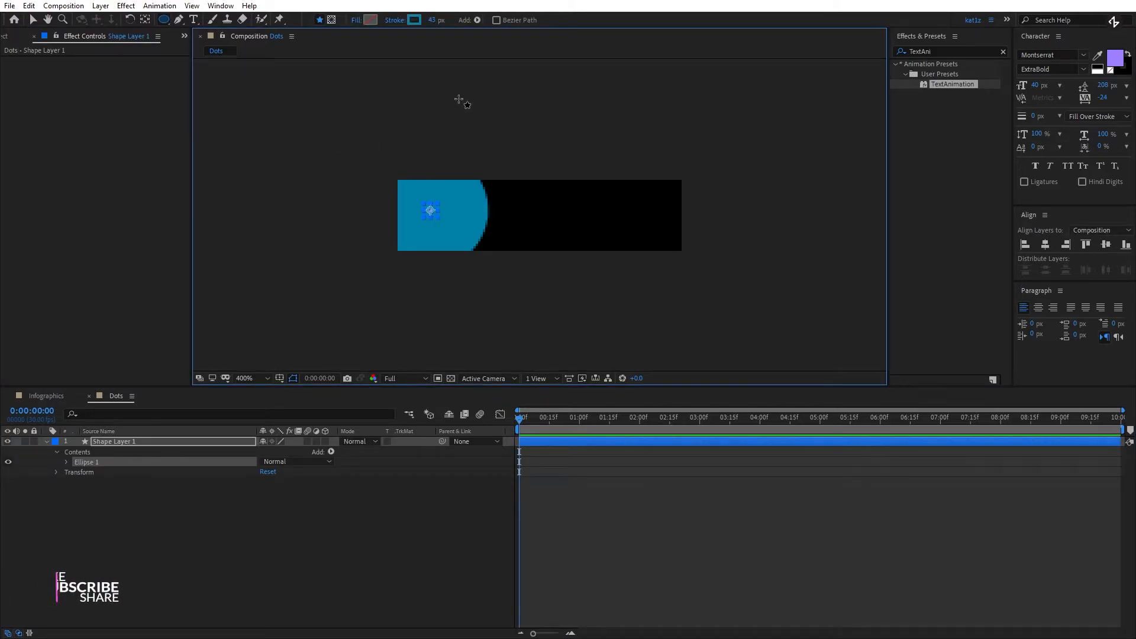
# Remove the circle's stroke and give it a solid white fill.
pyautogui.click(395, 20)
pyautogui.click(523, 315)
pyautogui.click(558, 382)
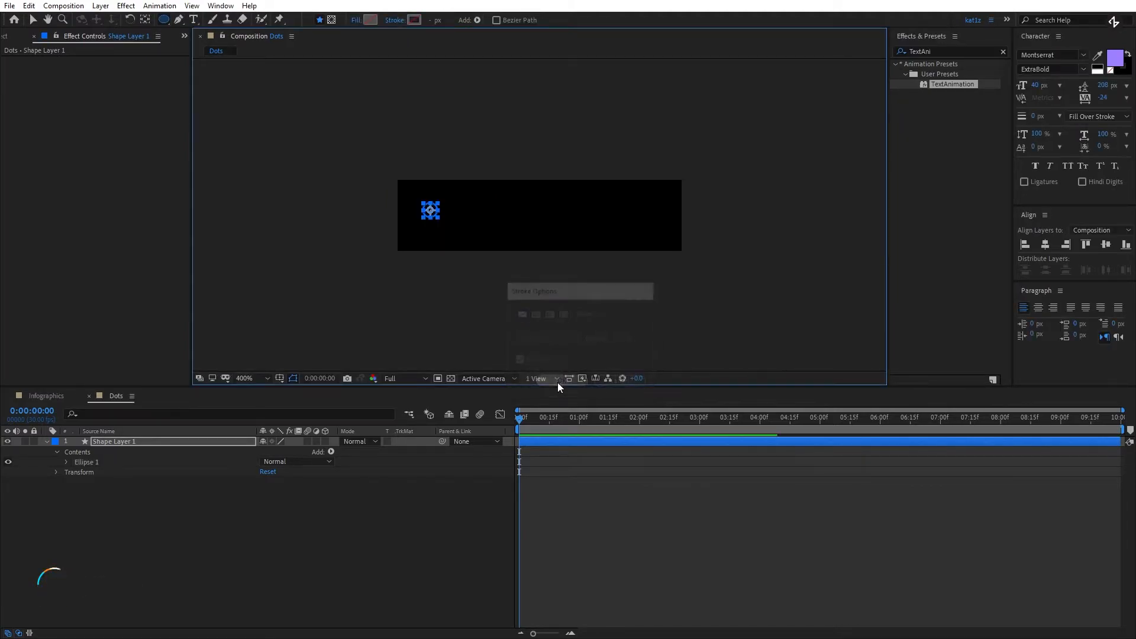
pyautogui.click(355, 21)
pyautogui.click(520, 314)
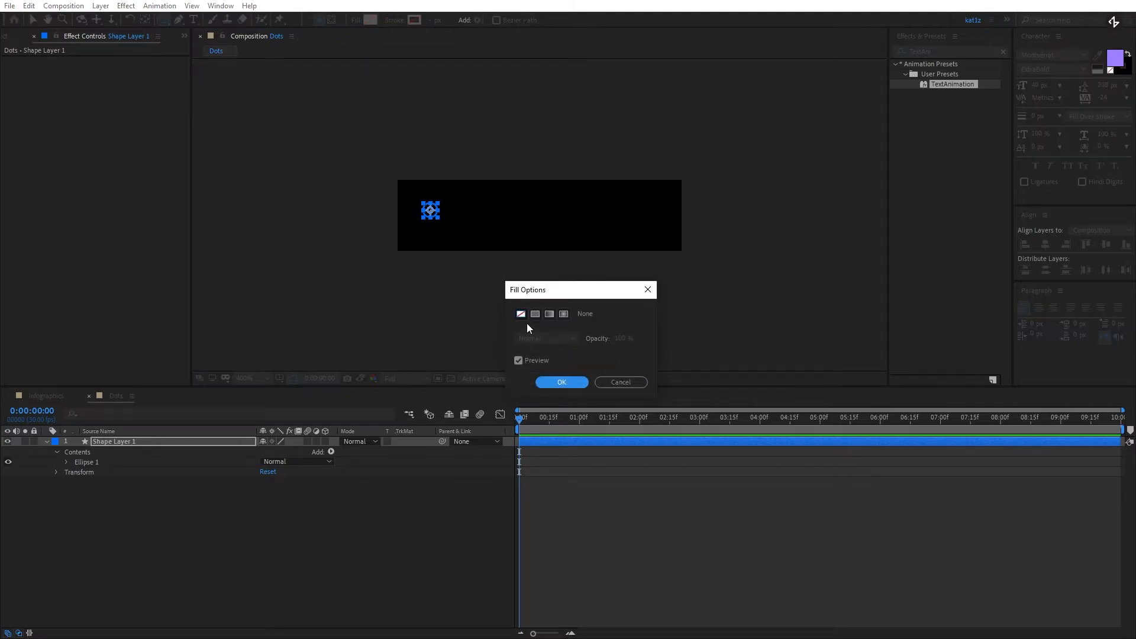
pyautogui.click(561, 381)
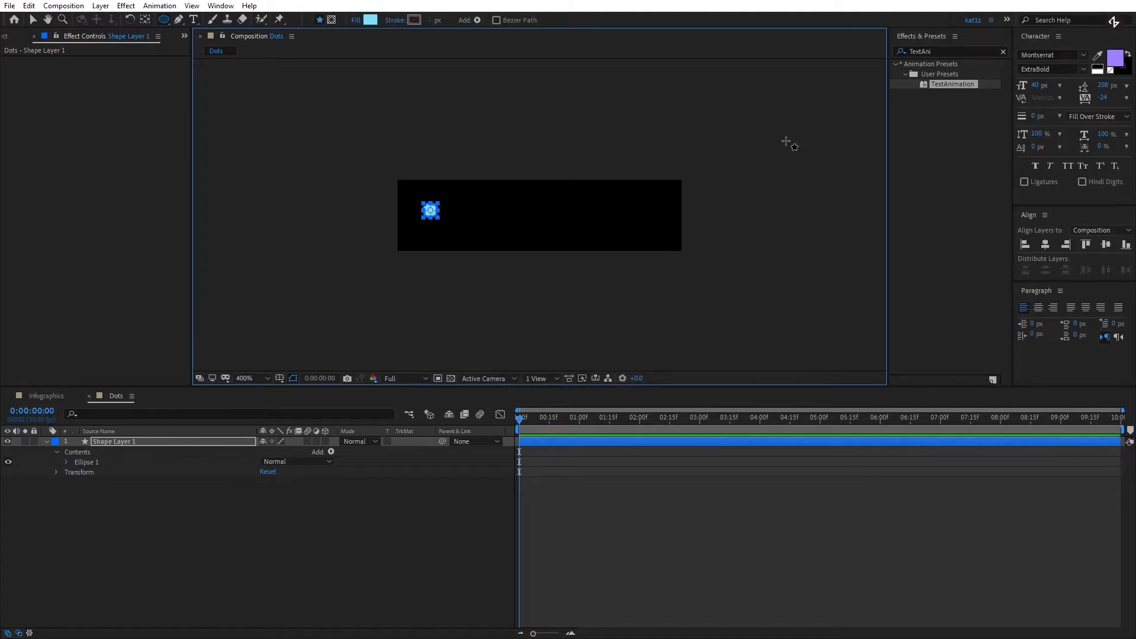
pyautogui.click(370, 19)
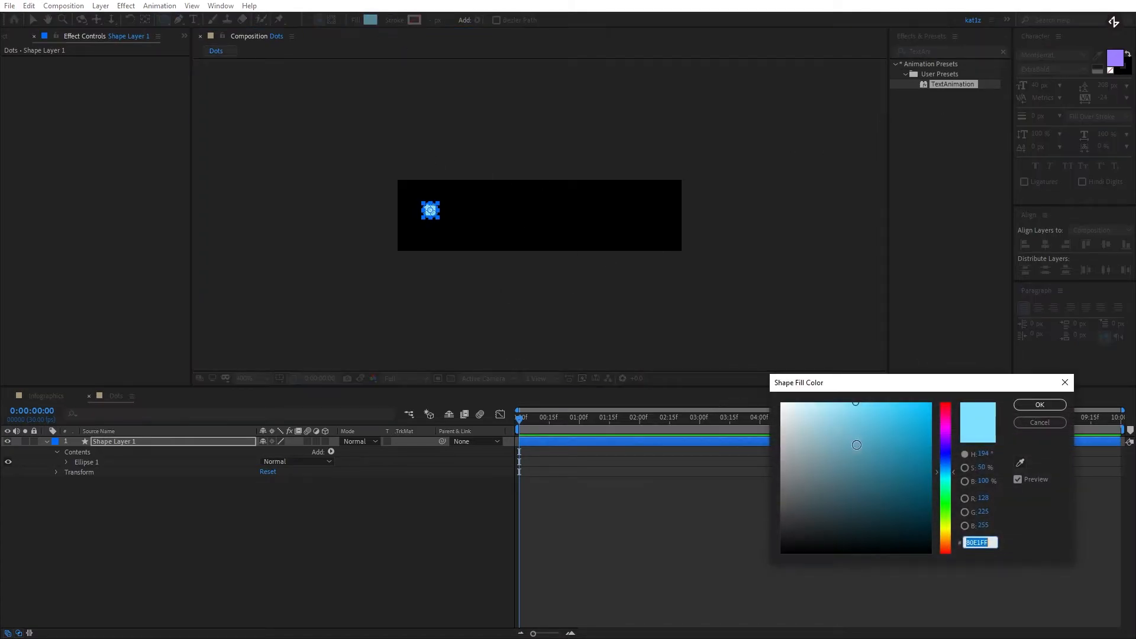
pyautogui.click(1039, 404)
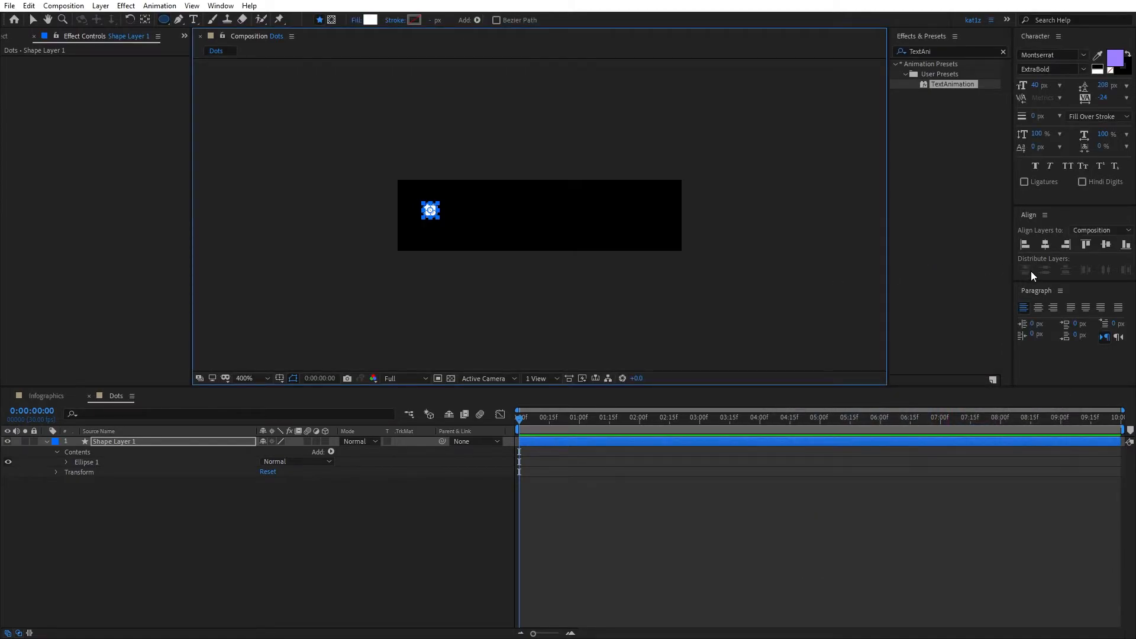
# Centre the circle vertically in the composition and set its ellipse path size to 5.5 px.
pyautogui.click(1103, 244)
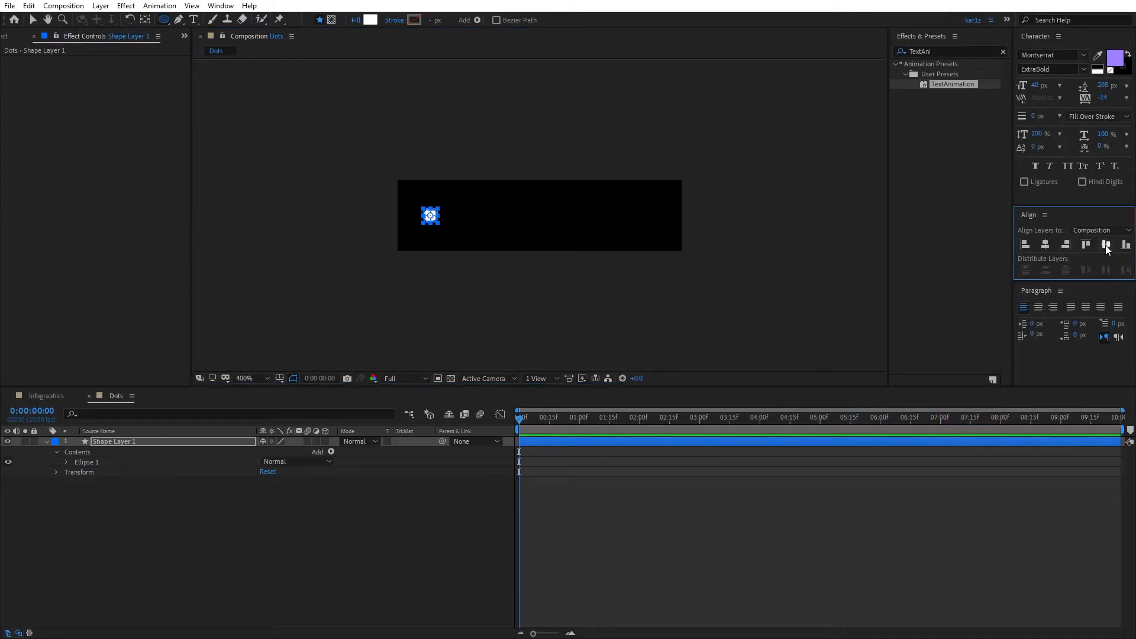
pyautogui.click(66, 462)
pyautogui.click(76, 472)
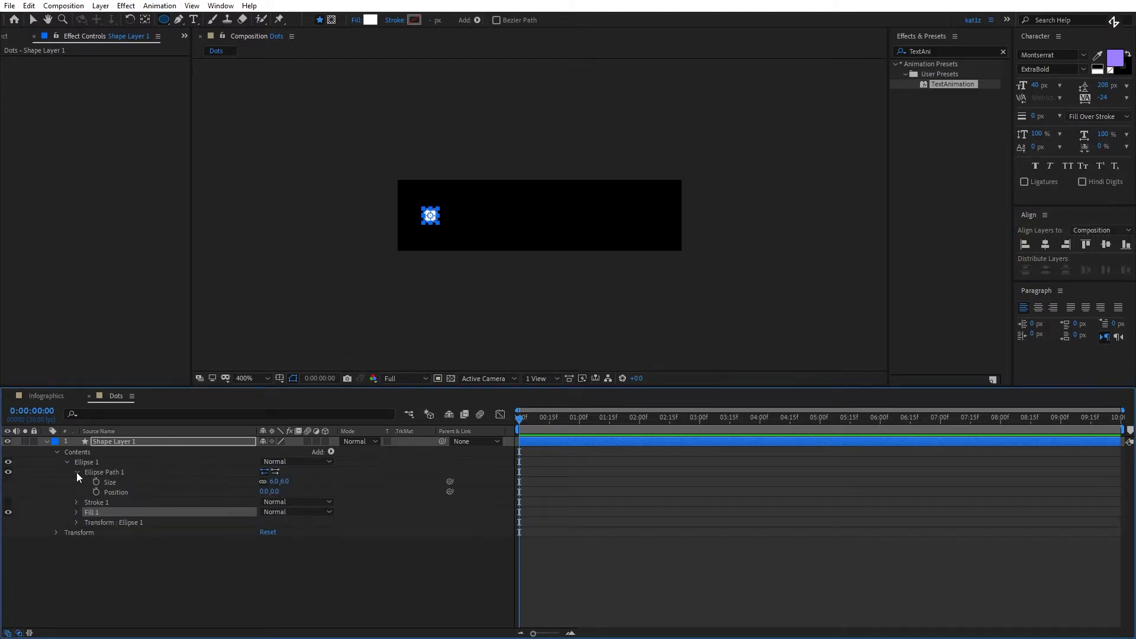
pyautogui.click(289, 481)
pyautogui.write('5.5')
pyautogui.press('Return')
pyautogui.press('v')
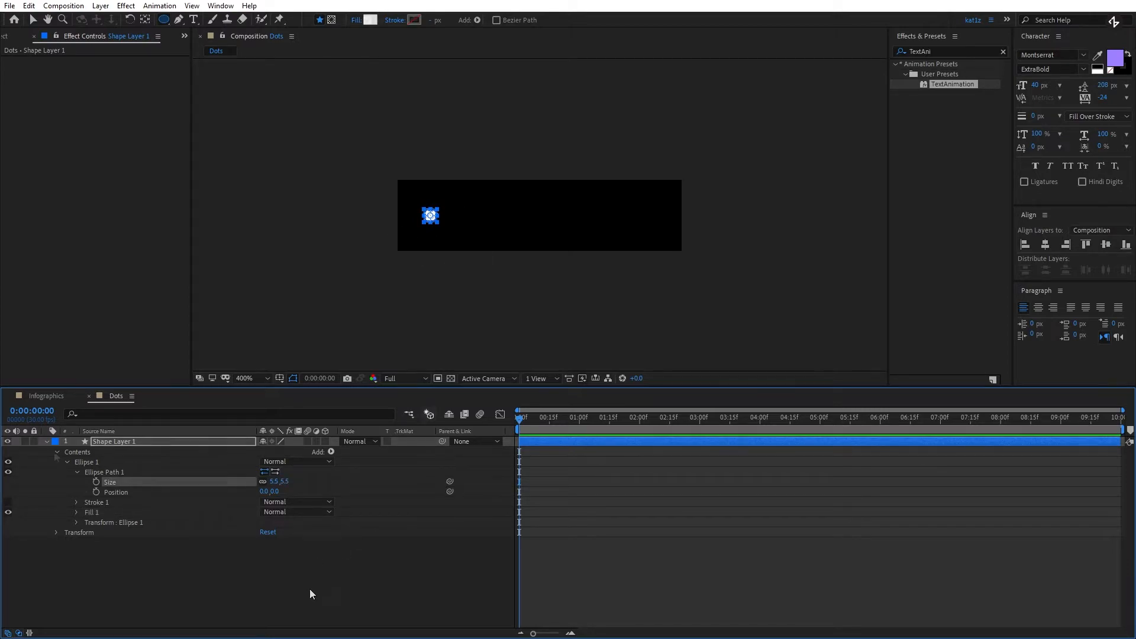
pyautogui.click(310, 588)
pyautogui.click(57, 452)
pyautogui.click(48, 442)
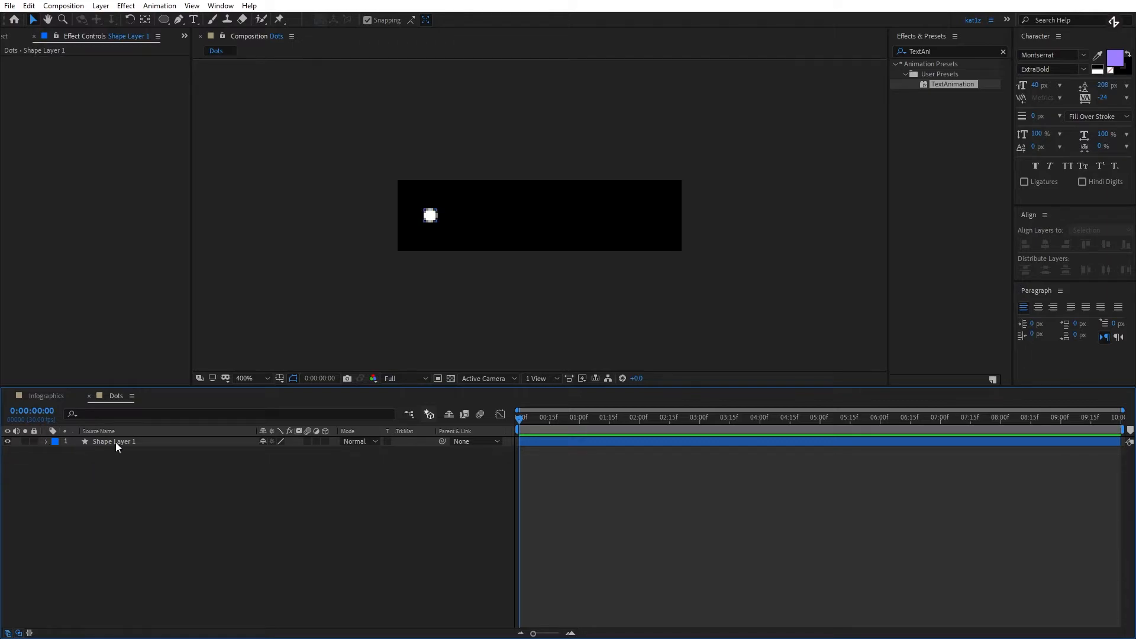
# Rename the circle's shape layer to Dot_1.
pyautogui.click(115, 443)
pyautogui.rightClick(116, 441)
pyautogui.click(190, 419)
pyautogui.write('Dot_1')
pyautogui.press('Return')
pyautogui.click(215, 460)
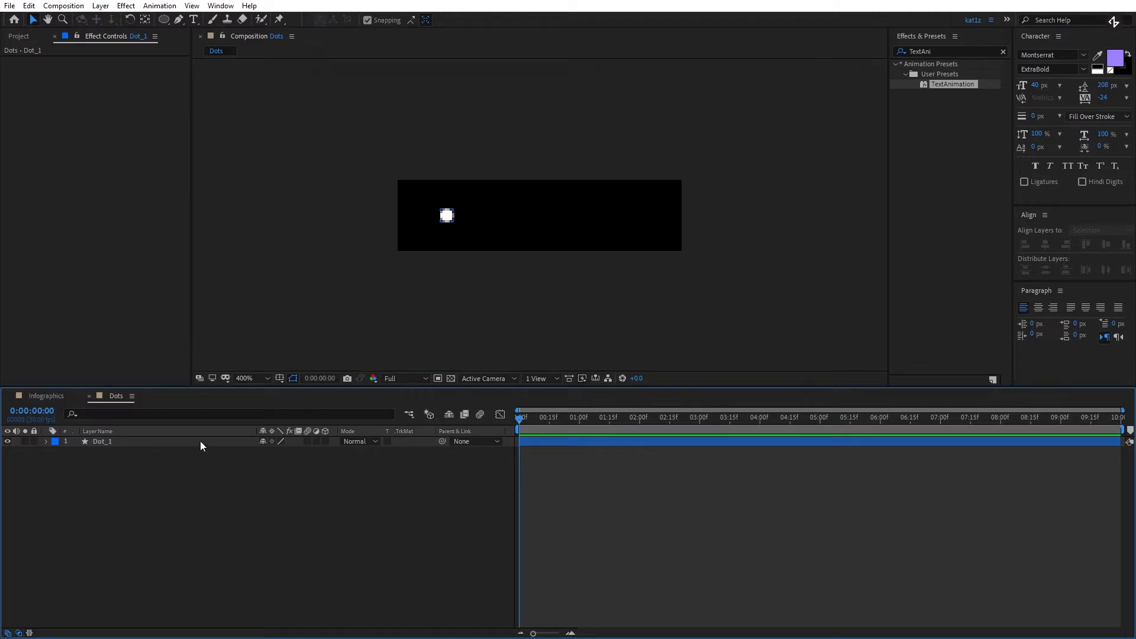
# Add Position and Opacity keyframes to Dot_1 at 0:00:00:20.
pyautogui.click(97, 441)
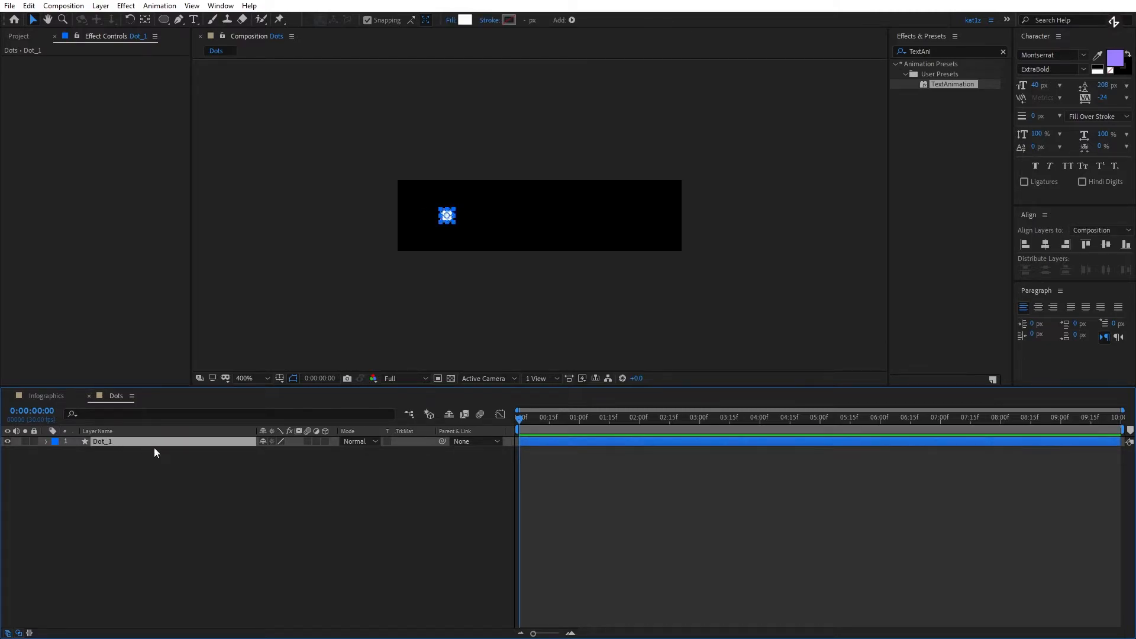
pyautogui.press('p')
pyautogui.hotkey('shift', 't')
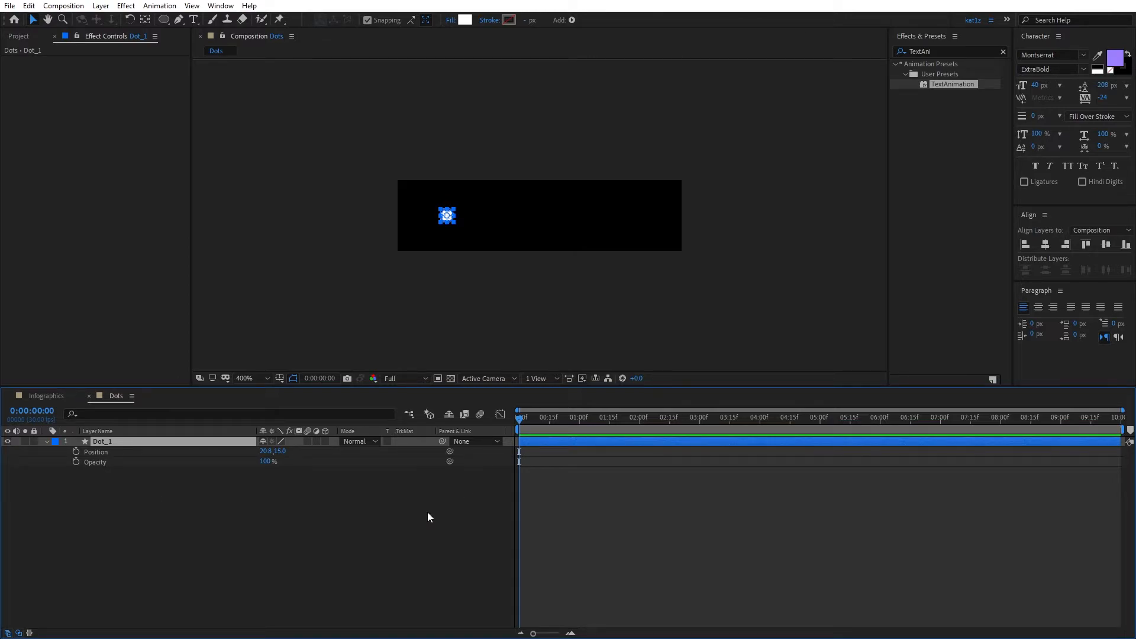
pyautogui.press('space')
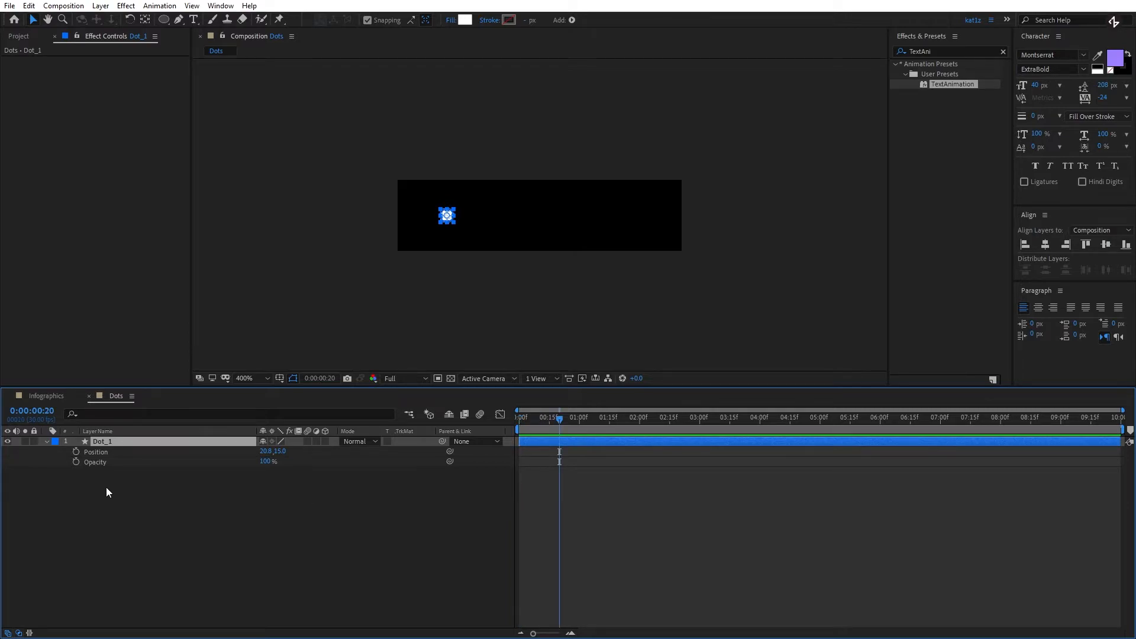
pyautogui.click(76, 461)
pyautogui.click(77, 452)
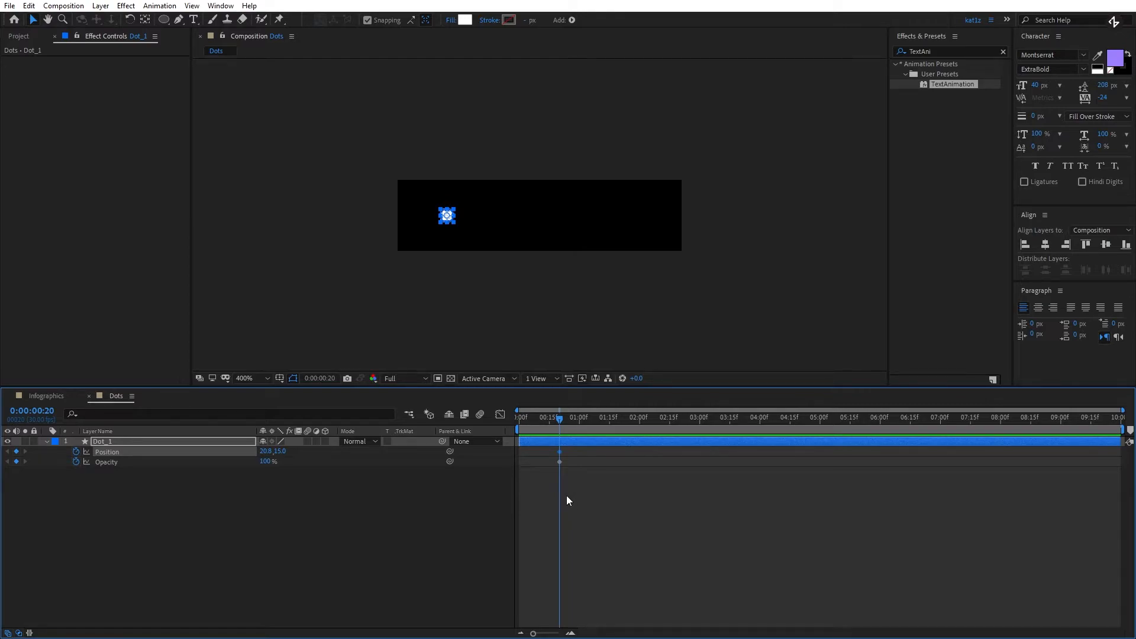
# At the first frame, set Dot_1's Position to 4.8, 15.0 and its Opacity to 0%.
pyautogui.press('Home')
pyautogui.click(273, 484)
pyautogui.moveTo(267, 451)
pyautogui.mouseDown()
pyautogui.moveTo(254, 454)
pyautogui.moveTo(264, 462)
pyautogui.mouseUp()
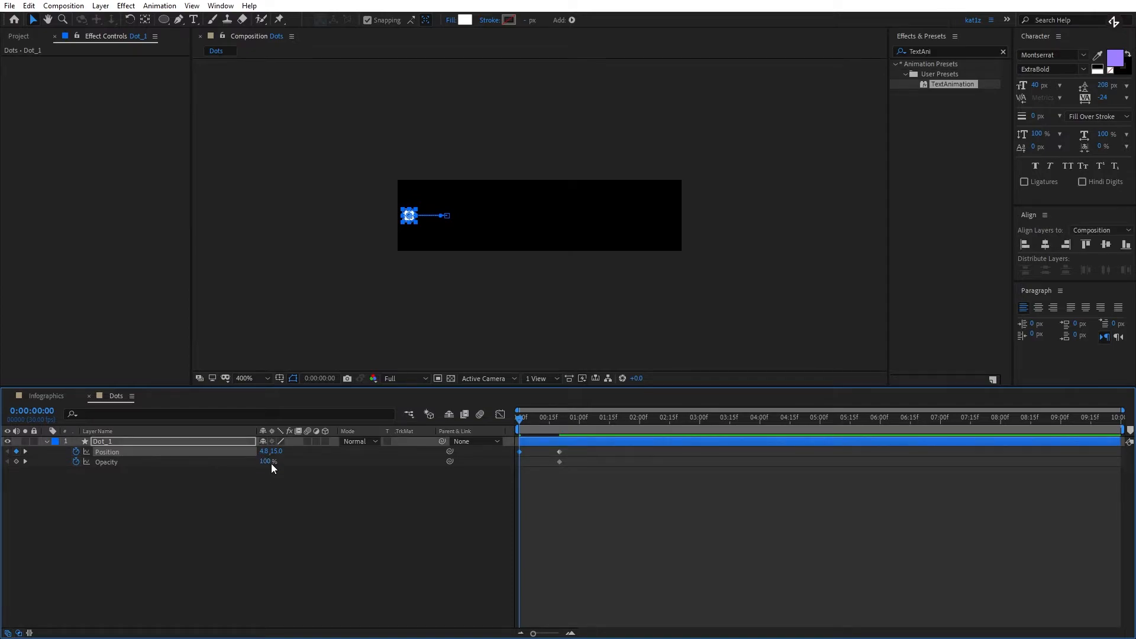
pyautogui.click(259, 505)
pyautogui.click(268, 462)
pyautogui.write('0')
pyautogui.press('Return')
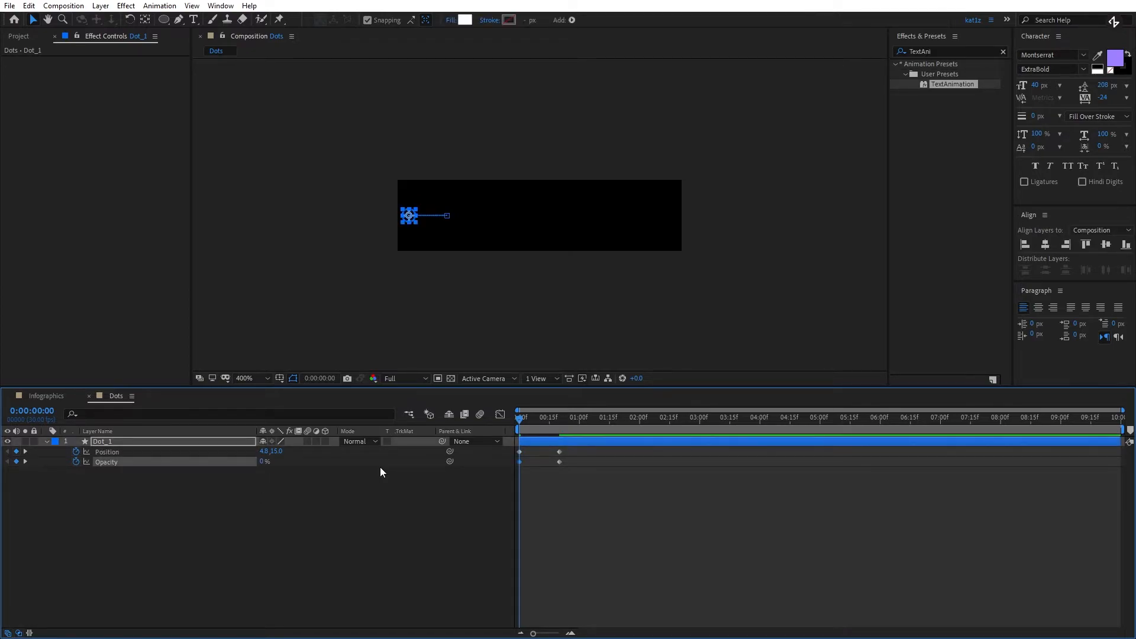
# Preview Dot_1's slide-in and fade-in animation.
pyautogui.click(487, 470)
pyautogui.press('space')
pyautogui.press('space')
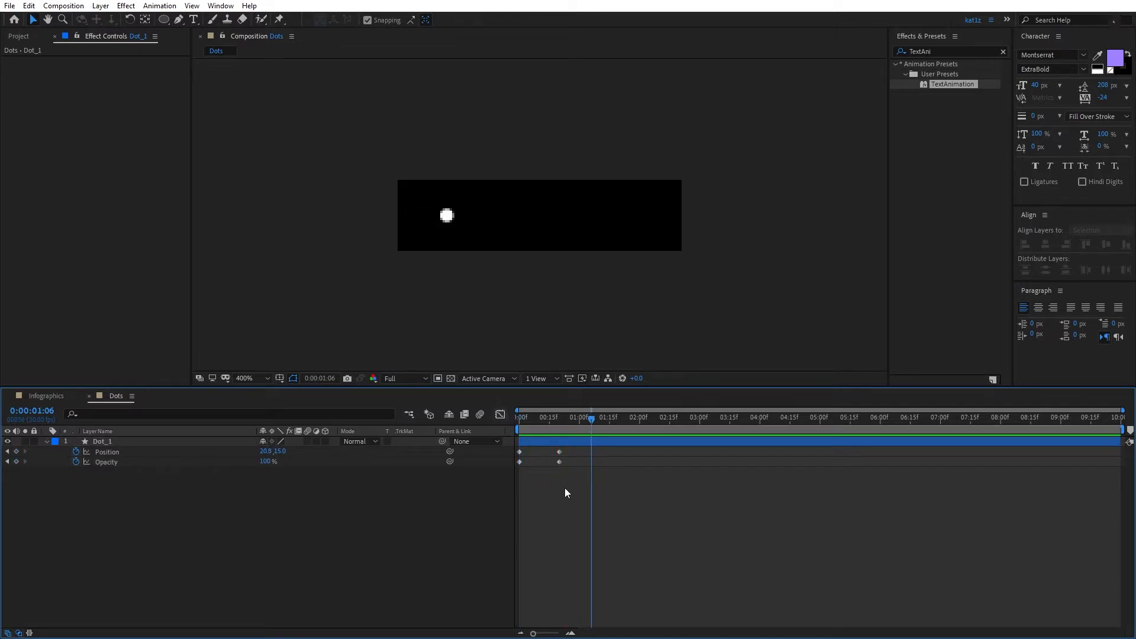
# Apply Easy Ease to all of Dot_1's Position and Opacity keyframes and show their speed graph in the Graph Editor.
pyautogui.moveTo(570, 449); pyautogui.dragTo(513, 467)
pyautogui.press('F9')
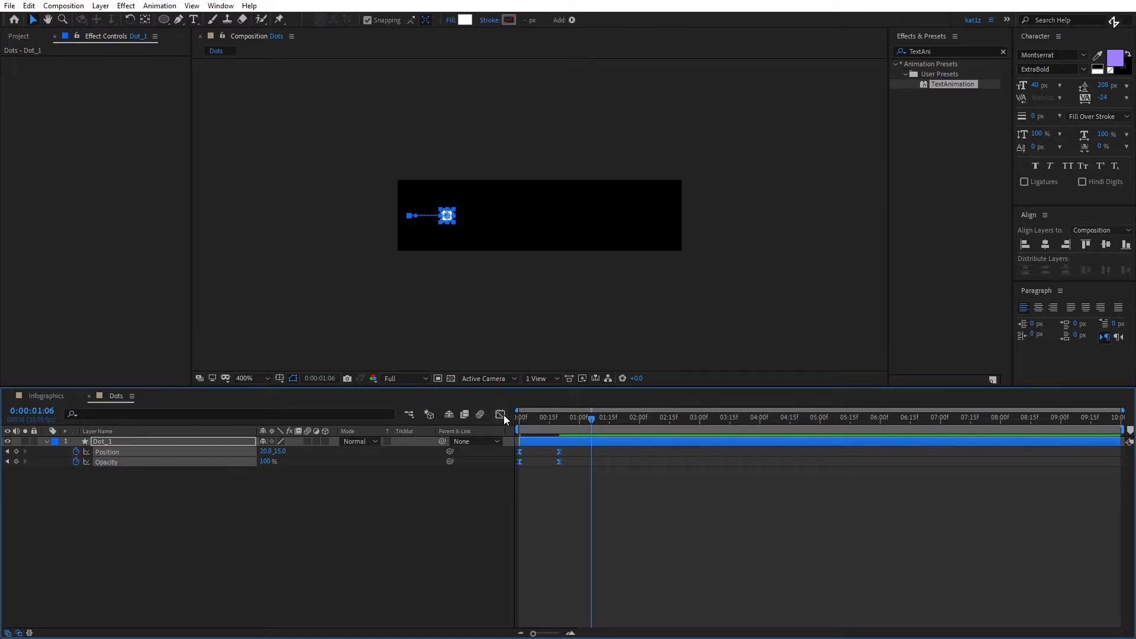
pyautogui.click(500, 414)
pyautogui.rightClick(613, 478)
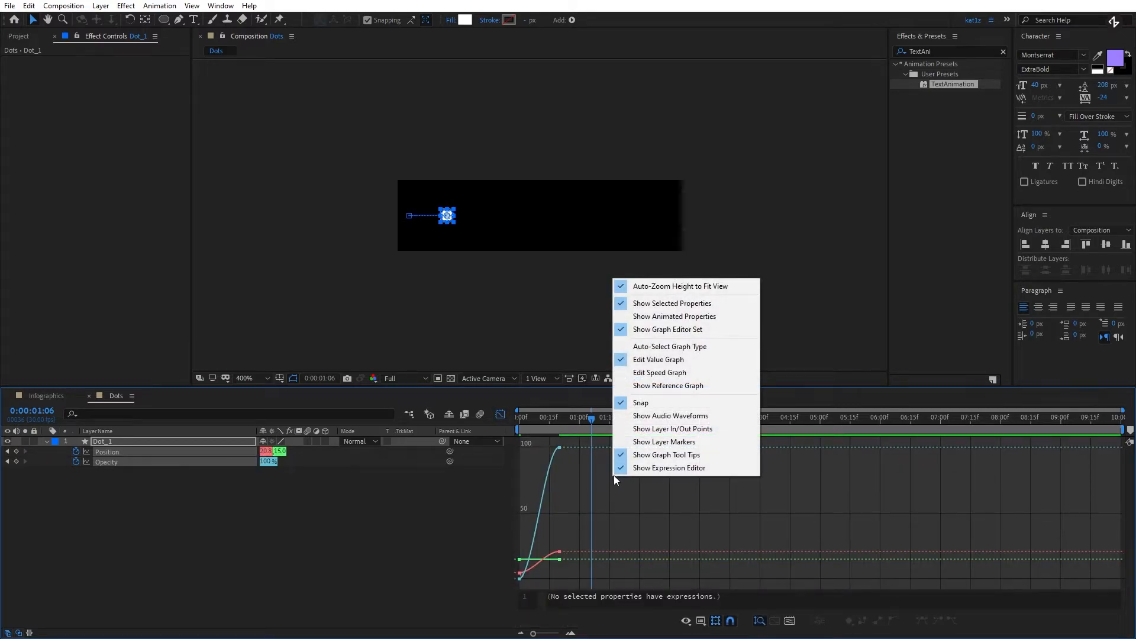
pyautogui.click(640, 372)
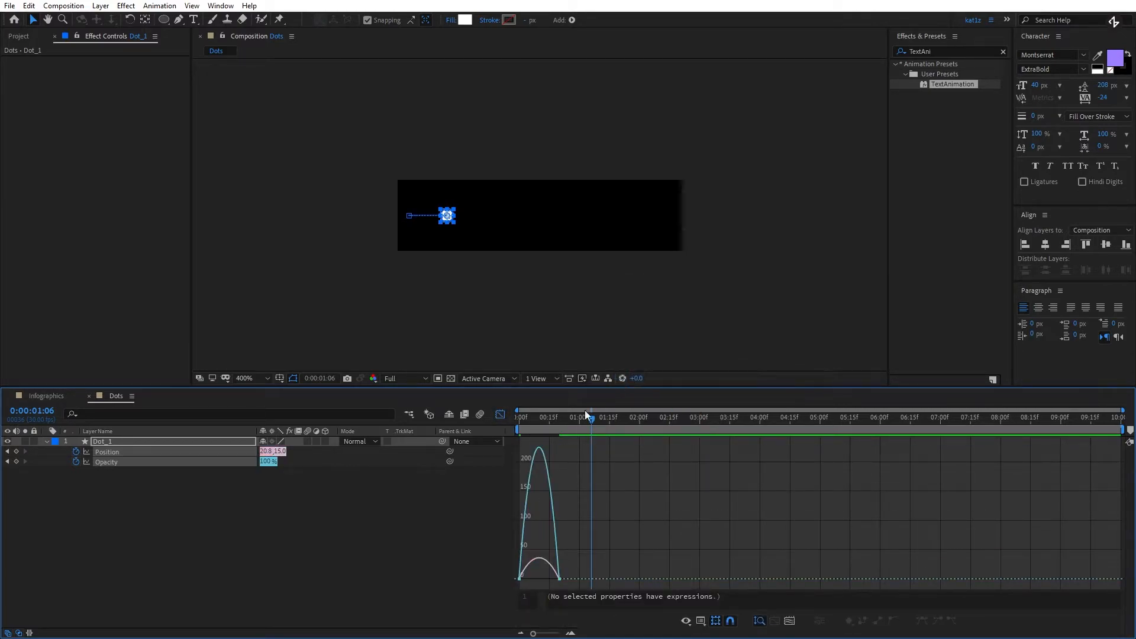
pyautogui.scroll(6, 555, 534)
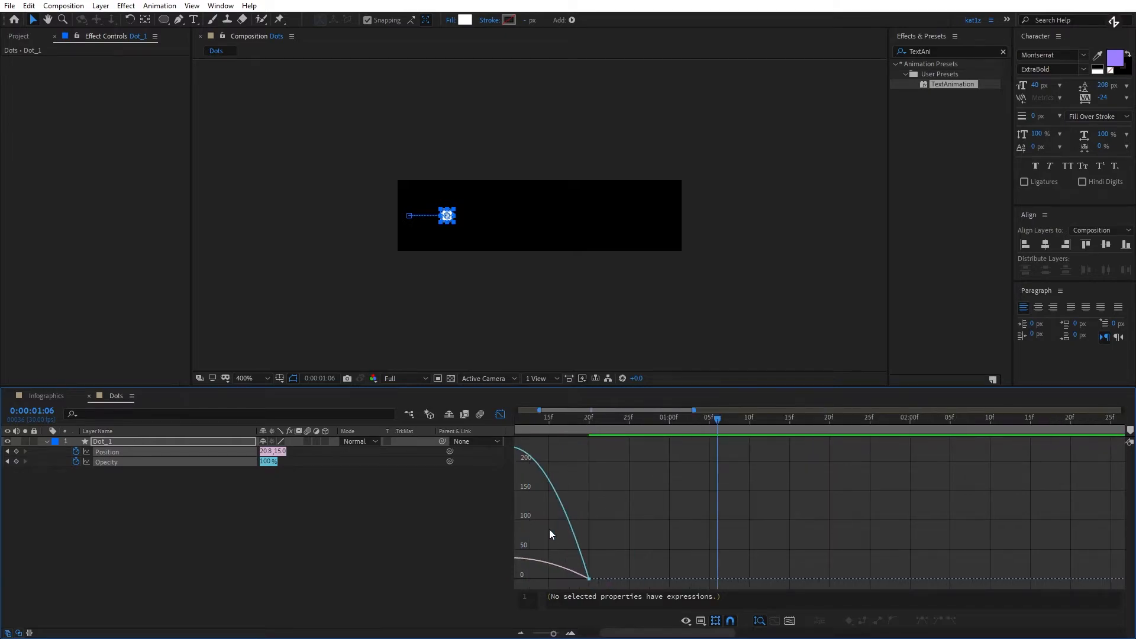
# Reshape Dot_1's Position and Opacity speed curves to start fast and settle slowly, and preview the eased motion.
pyautogui.moveTo(601, 504); pyautogui.dragTo(852, 494)
pyautogui.moveTo(862, 562); pyautogui.dragTo(679, 577)
pyautogui.click(499, 414)
pyautogui.press('space')
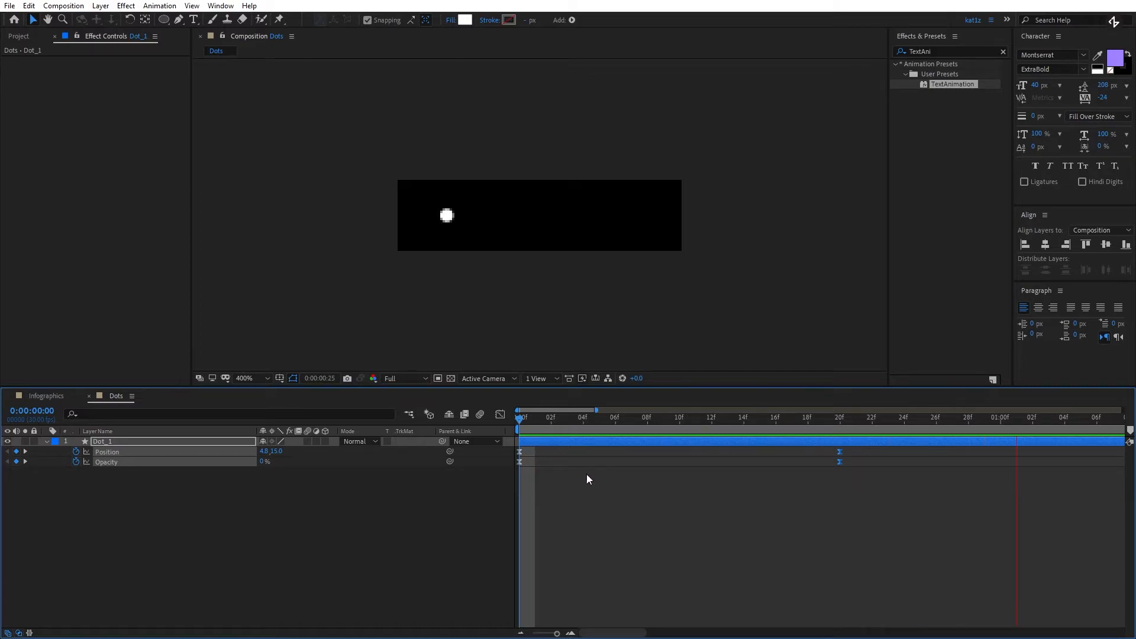
pyautogui.press('space')
# Duplicate the Dot_1 layer and reveal the copy's Position and Opacity keyframes.
pyautogui.press('-')
pyautogui.press('-')
pyautogui.press('-')
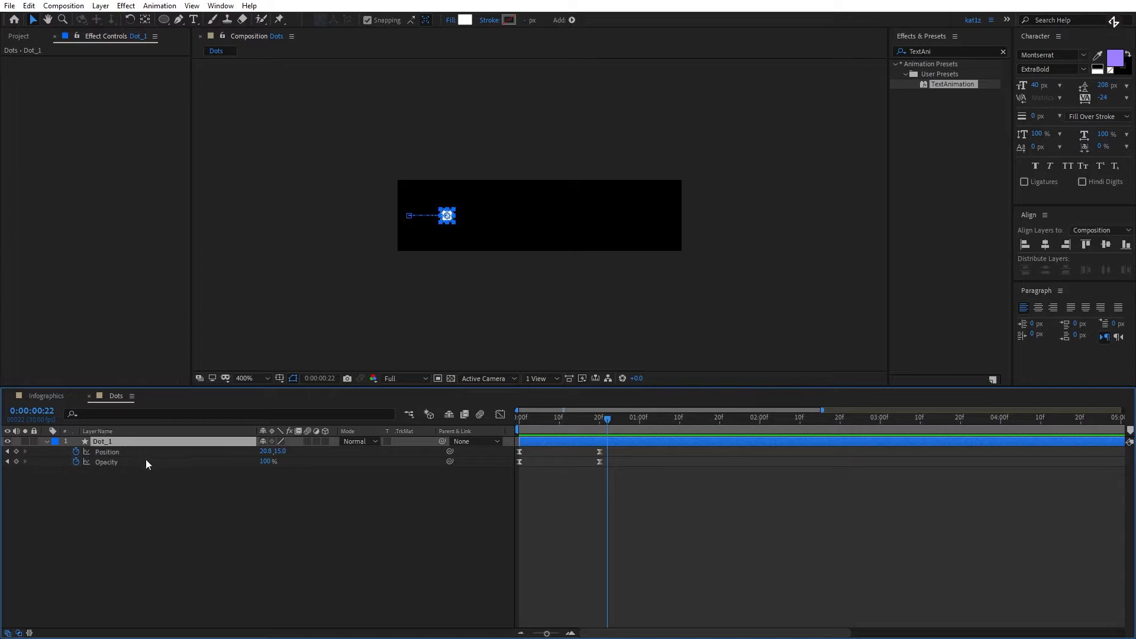
pyautogui.hotkey('ctrl', 'd')
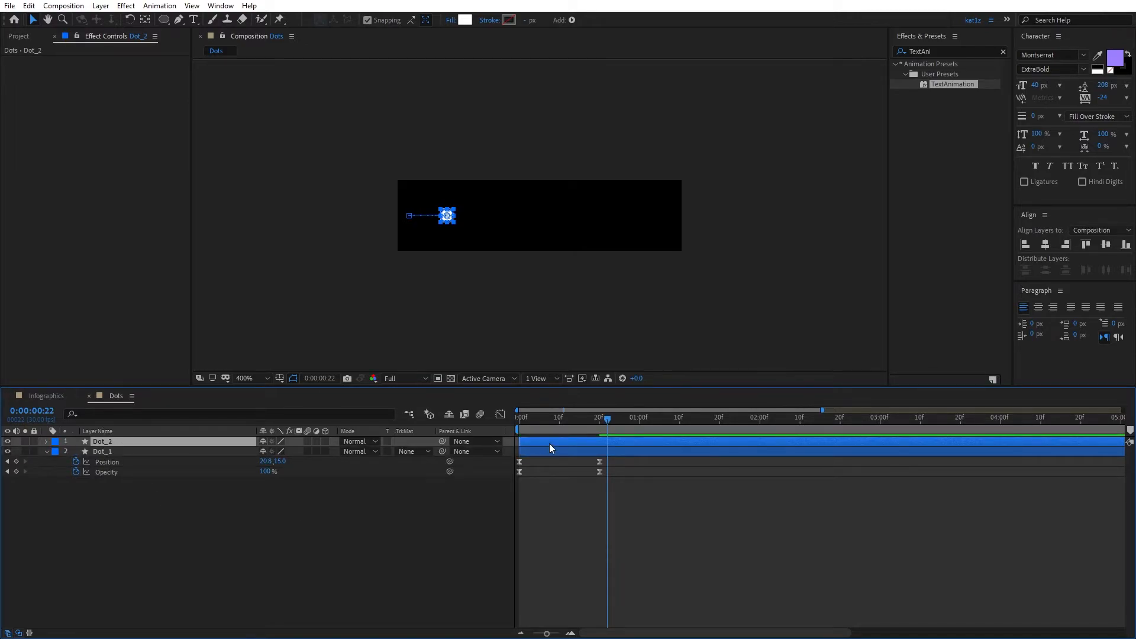
pyautogui.press('u')
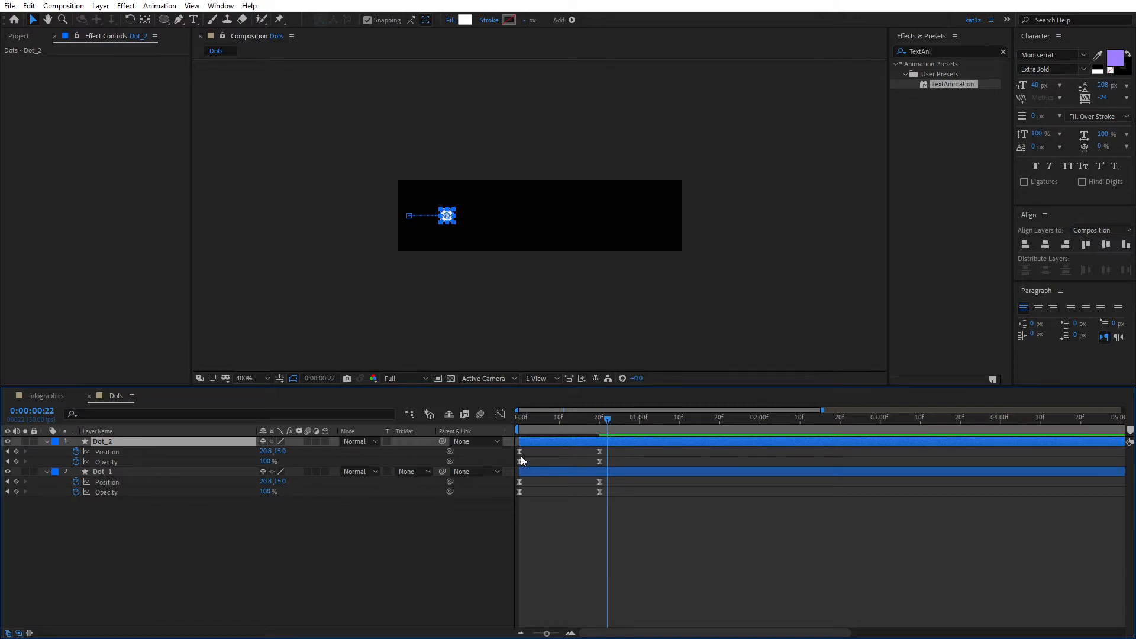
# Move Dot_2's last Position keyframe to 0:00:01:10 and set its X position to 75.
pyautogui.moveTo(608, 419); pyautogui.dragTo(603, 420)
pyautogui.hotkey('shift', 'pagedown')
pyautogui.hotkey('shift', 'pagedown')
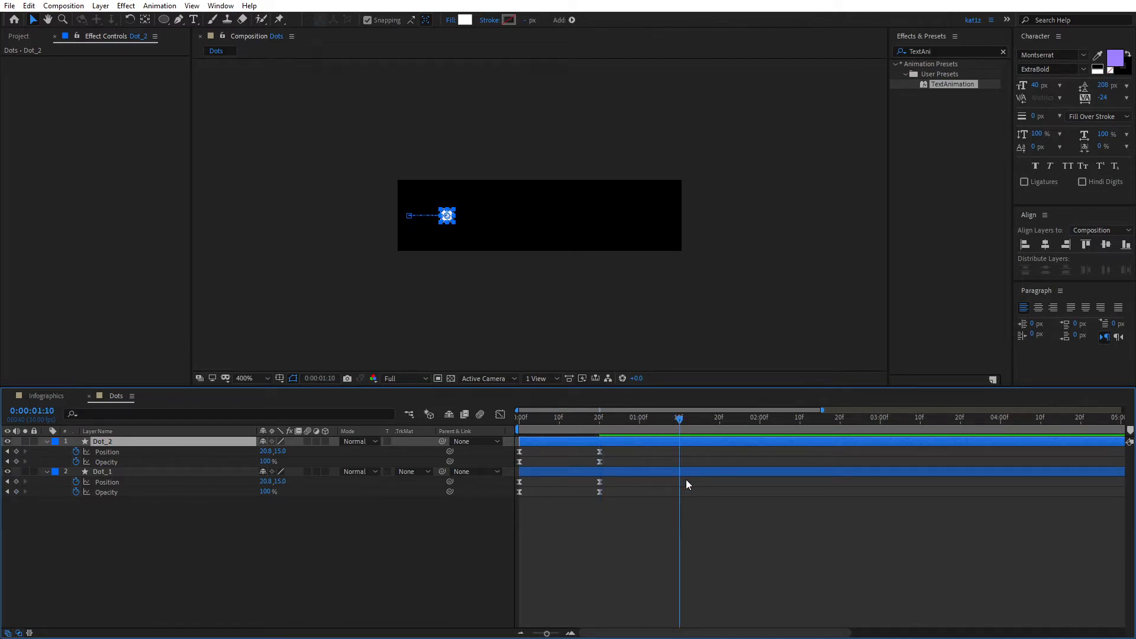
pyautogui.moveTo(599, 451); pyautogui.dragTo(679, 451)
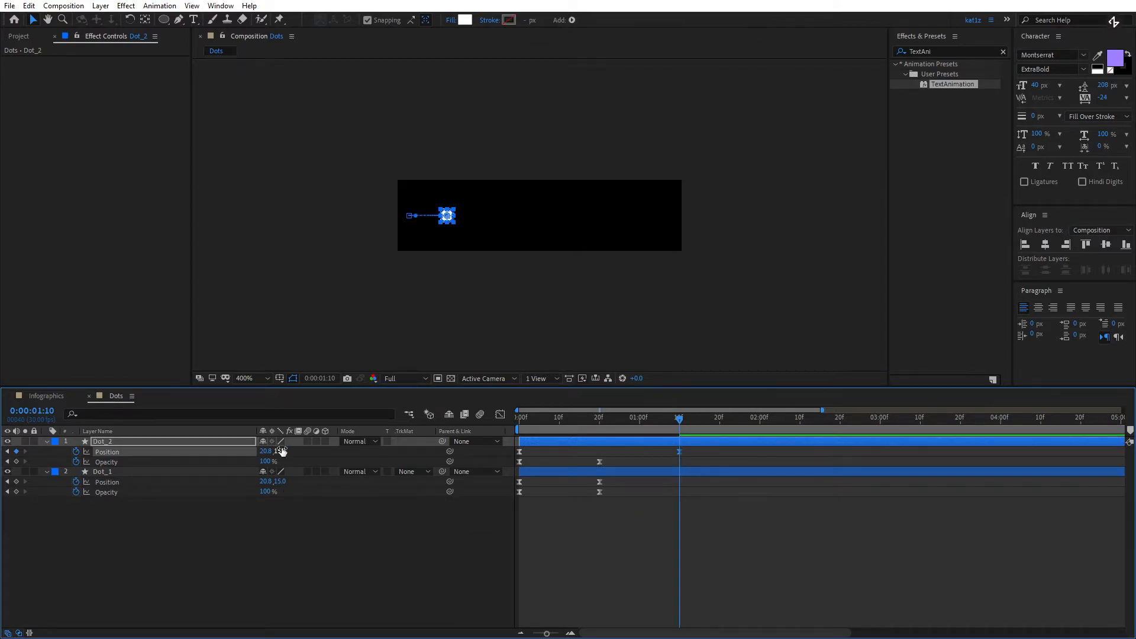
pyautogui.moveTo(266, 452); pyautogui.dragTo(300, 452)
pyautogui.write('75')
pyautogui.press('Return')
# Preview both dots sliding in from the first frame.
pyautogui.click(423, 536)
pyautogui.moveTo(528, 416); pyautogui.dragTo(517, 416)
pyautogui.press('space')
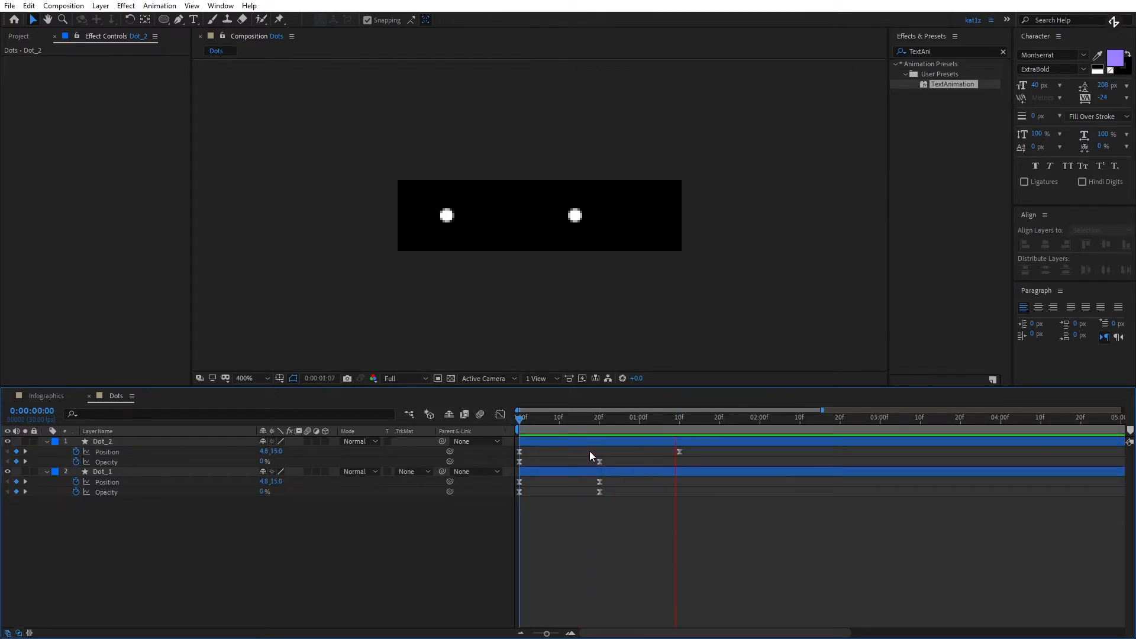
# Shift the Dot_2 layer in time so it starts at 0:00:00:10.
pyautogui.click(558, 417)
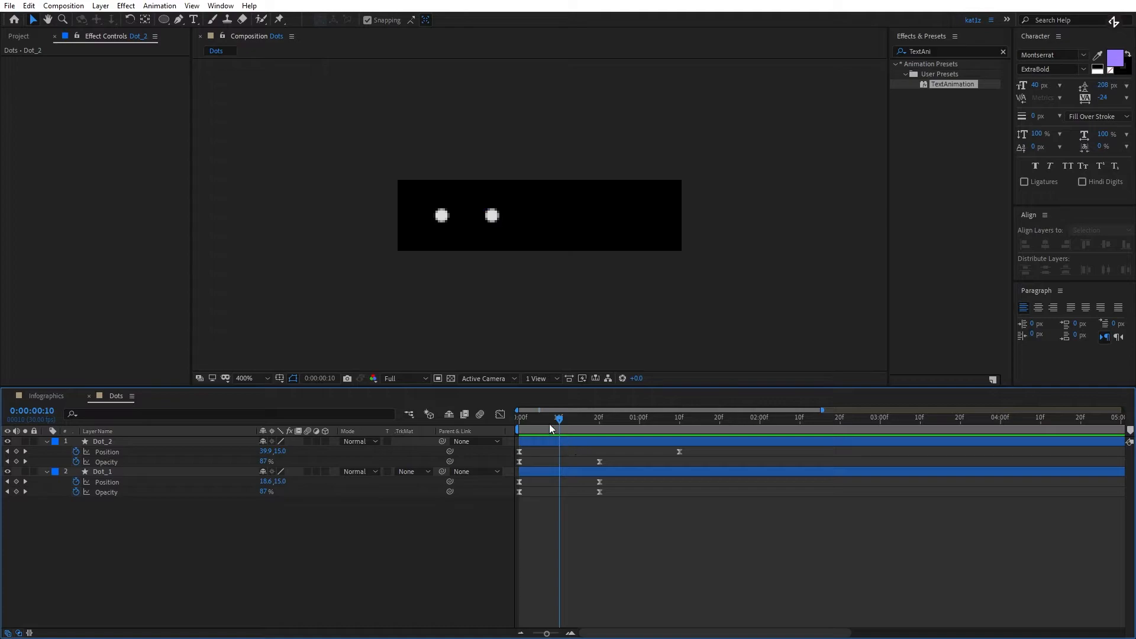
pyautogui.moveTo(532, 442); pyautogui.dragTo(578, 448)
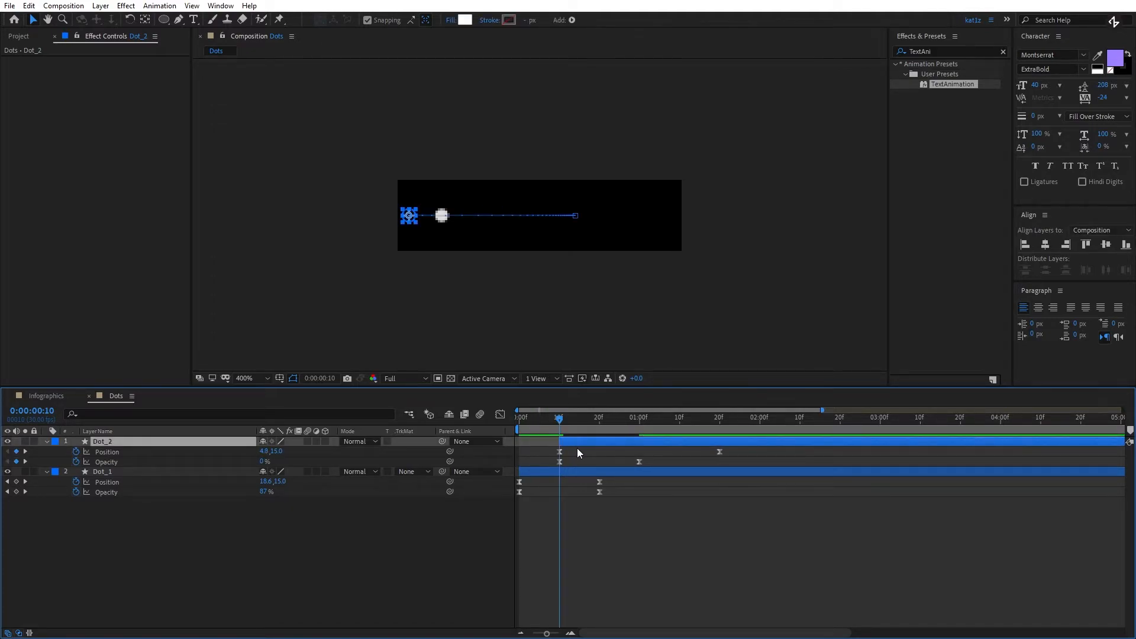
# Set the X position of Dot_2's first keyframe to 20.75, copied from Dot_1's final Position keyframe.
pyautogui.press('k')
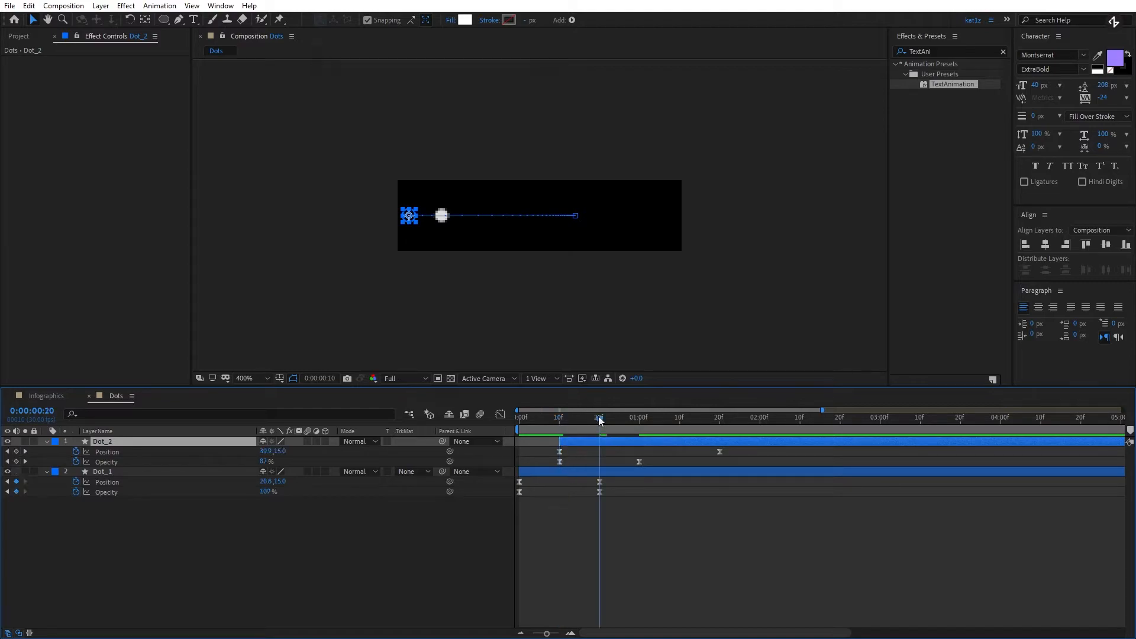
pyautogui.click(600, 483)
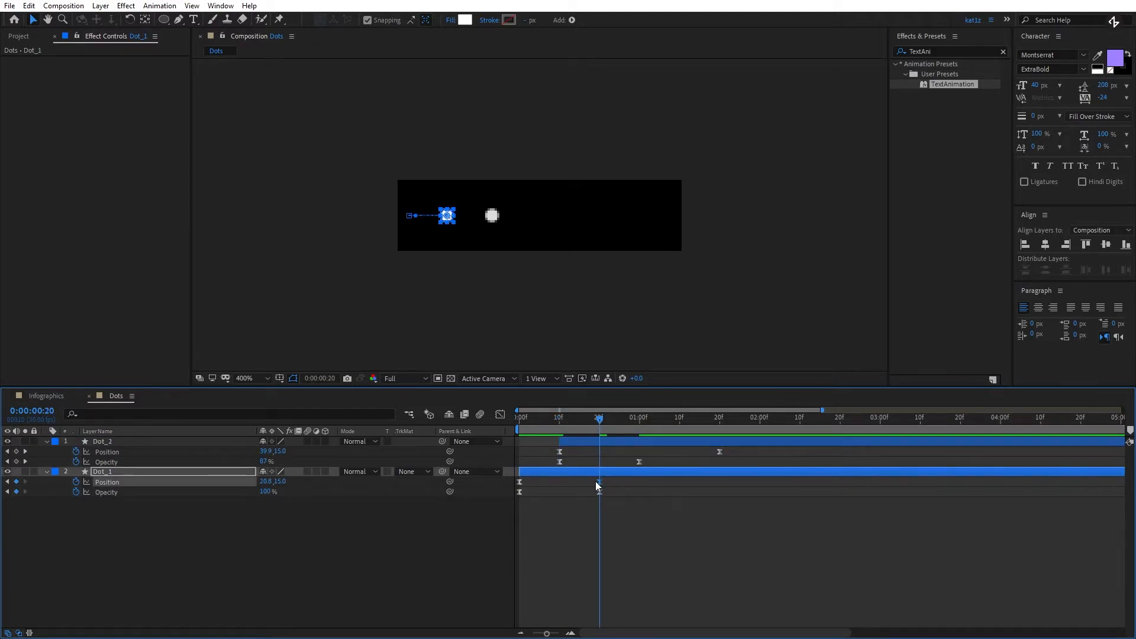
pyautogui.click(265, 481)
pyautogui.click(420, 526)
pyautogui.moveTo(567, 418); pyautogui.dragTo(559, 417)
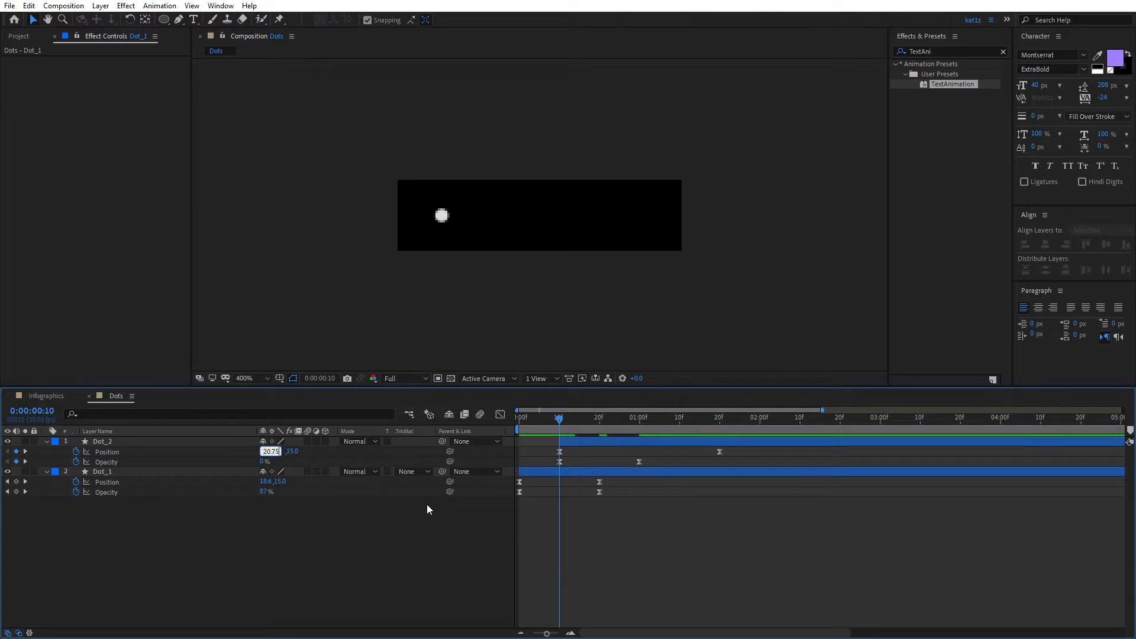
pyautogui.press('Return')
pyautogui.click(443, 542)
# Preview Dot_2 sliding out from Dot_1's resting position.
pyautogui.moveTo(556, 421); pyautogui.dragTo(484, 424)
pyautogui.press('space')
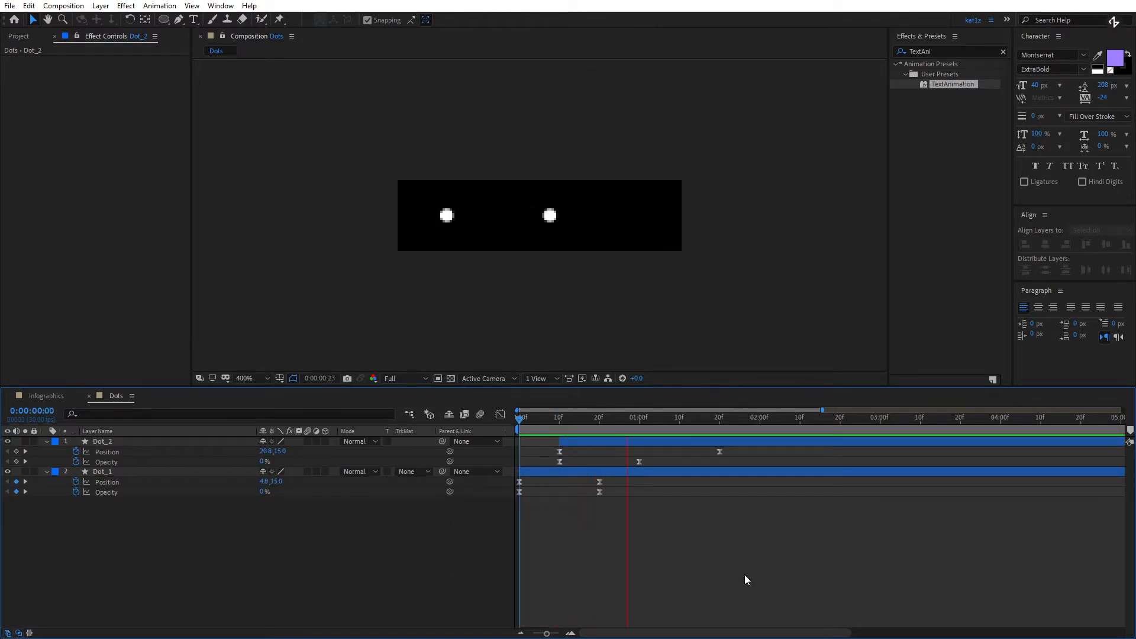
pyautogui.press('space')
pyautogui.click(518, 417)
pyautogui.press('space')
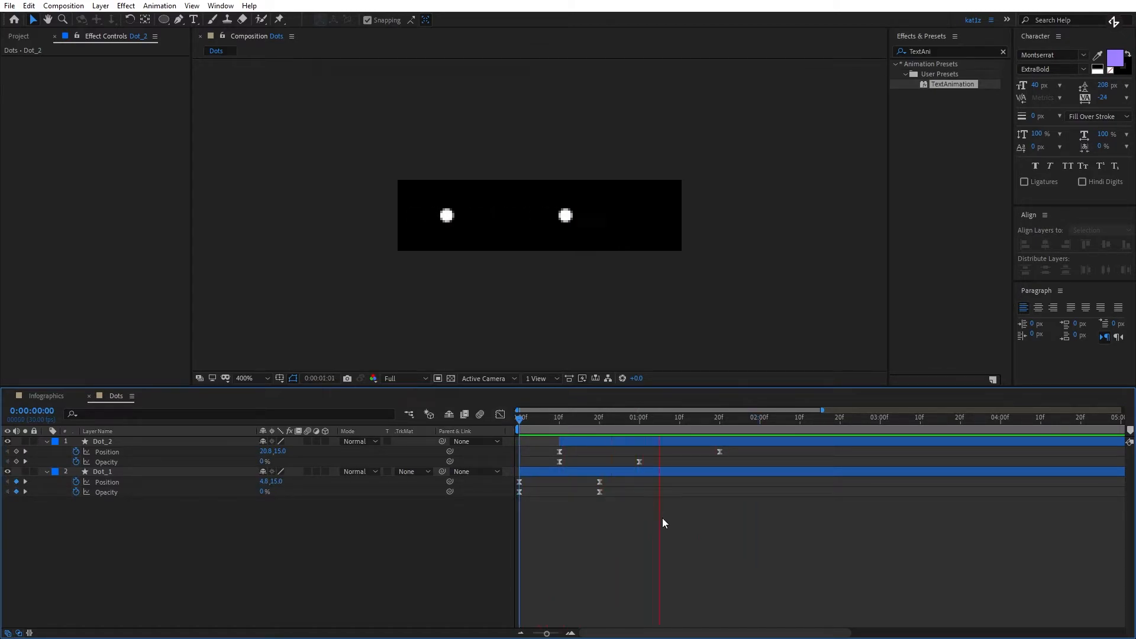
# Lengthen the ease on both of Dot_2's Position keyframes in the speed graph to form a steep central peak.
pyautogui.moveTo(600, 422); pyautogui.dragTo(607, 422)
pyautogui.moveTo(734, 452); pyautogui.dragTo(551, 449)
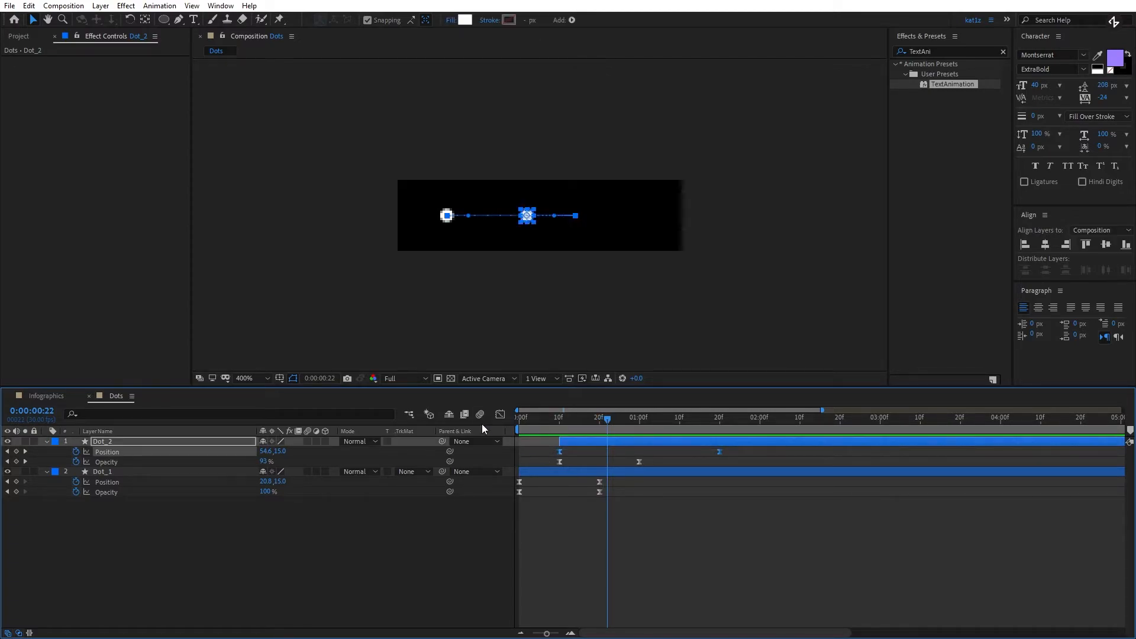
pyautogui.click(500, 414)
pyautogui.moveTo(689, 579); pyautogui.dragTo(661, 581)
pyautogui.moveTo(586, 579); pyautogui.dragTo(651, 579)
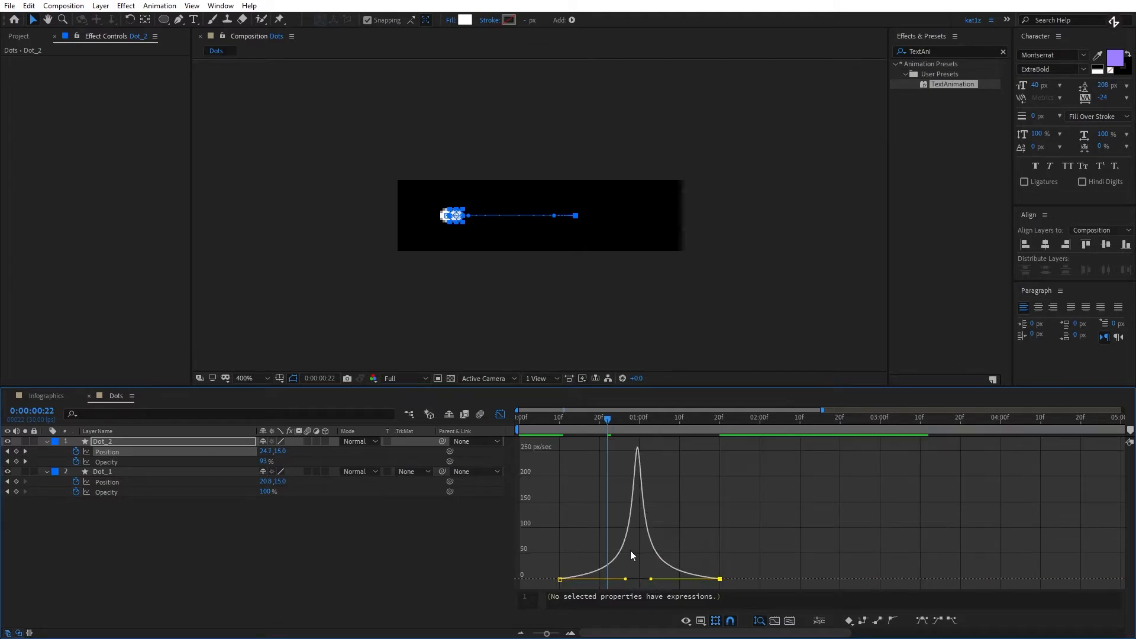
# Close the Graph Editor and preview Dot_2's sharper easing from the start.
pyautogui.click(500, 415)
pyautogui.press('Home')
pyautogui.press('space')
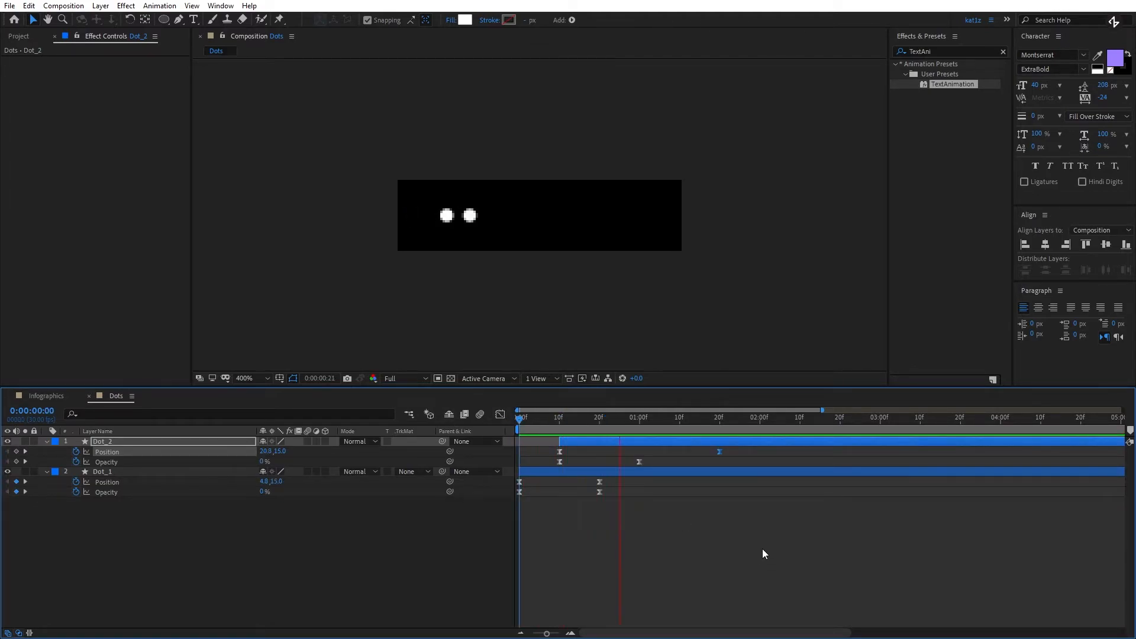
pyautogui.press('space')
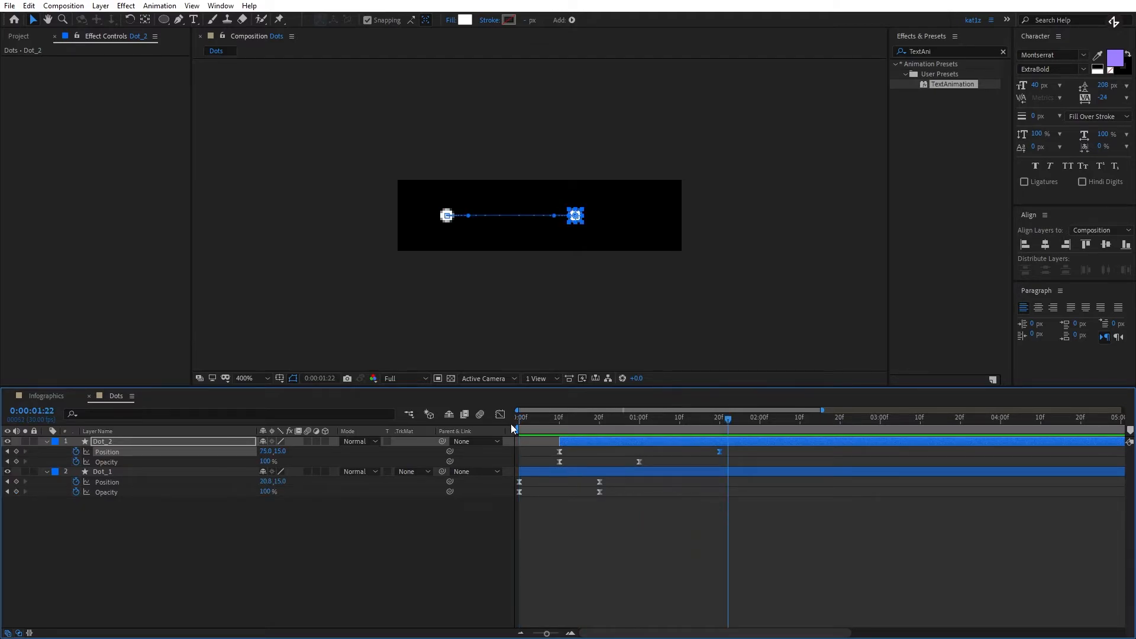
# Slightly extend the incoming ease of Dot_2's last Position keyframe in the speed graph and preview the motion.
pyautogui.click(500, 414)
pyautogui.moveTo(651, 579); pyautogui.dragTo(645, 580)
pyautogui.click(501, 415)
pyautogui.press('space')
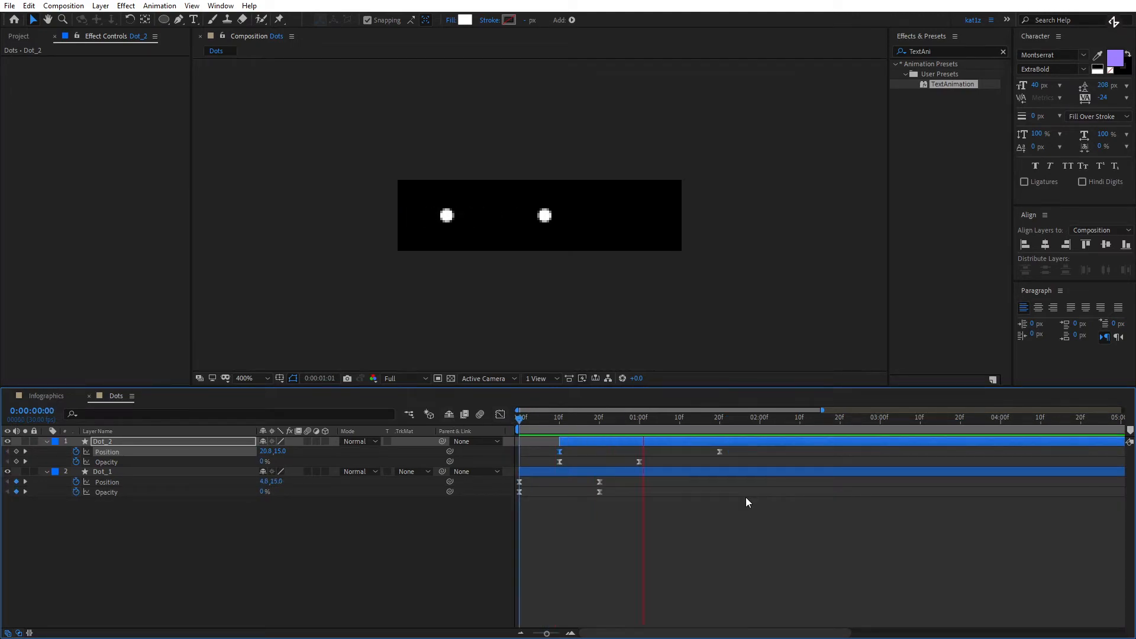
pyautogui.press('space')
pyautogui.press('space')
# Collapse the properties of both dot layers and close the Dots composition to return to Infographics.
pyautogui.click(591, 462)
pyautogui.click(47, 443)
pyautogui.click(46, 452)
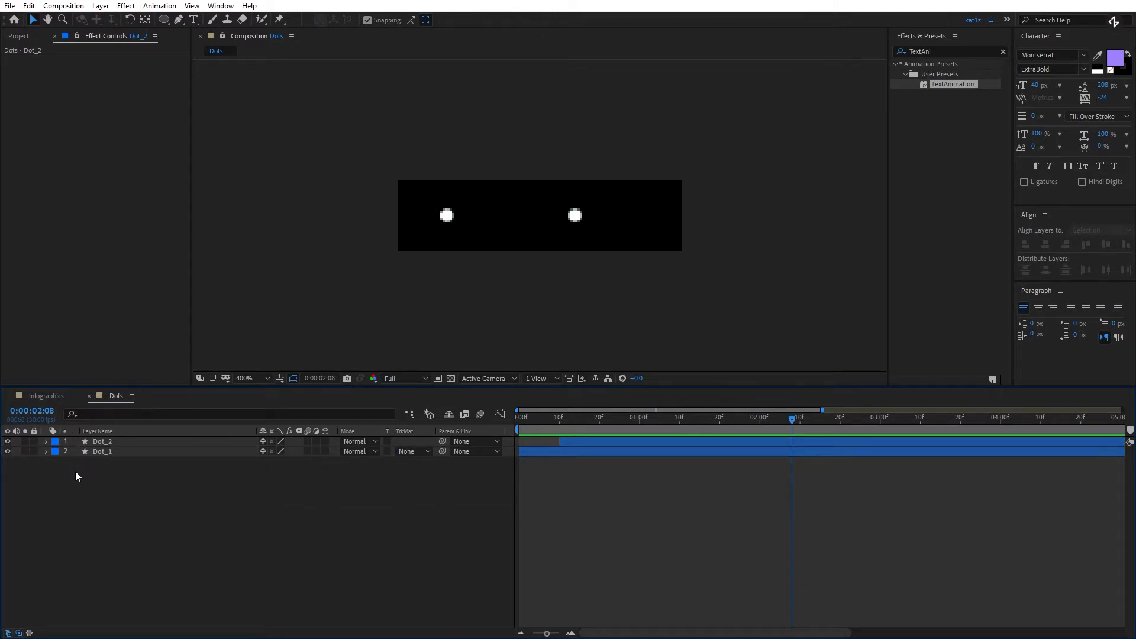
pyautogui.click(89, 396)
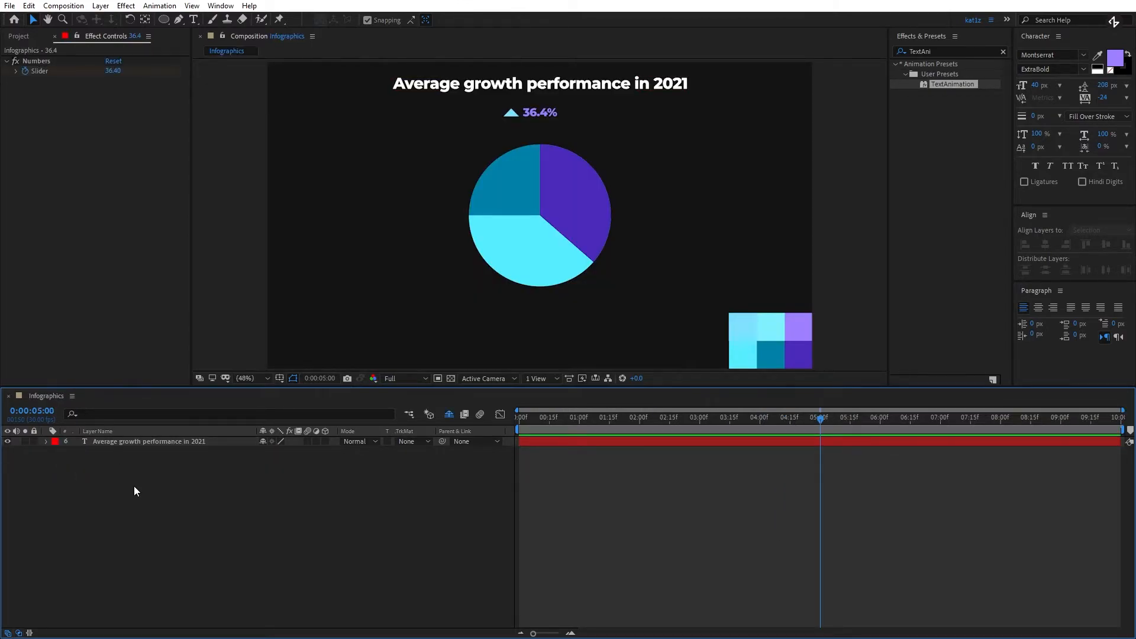
# Add the Dots composition to Infographics above the title layer and place it just right of the purple pie slice.
pyautogui.click(16, 37)
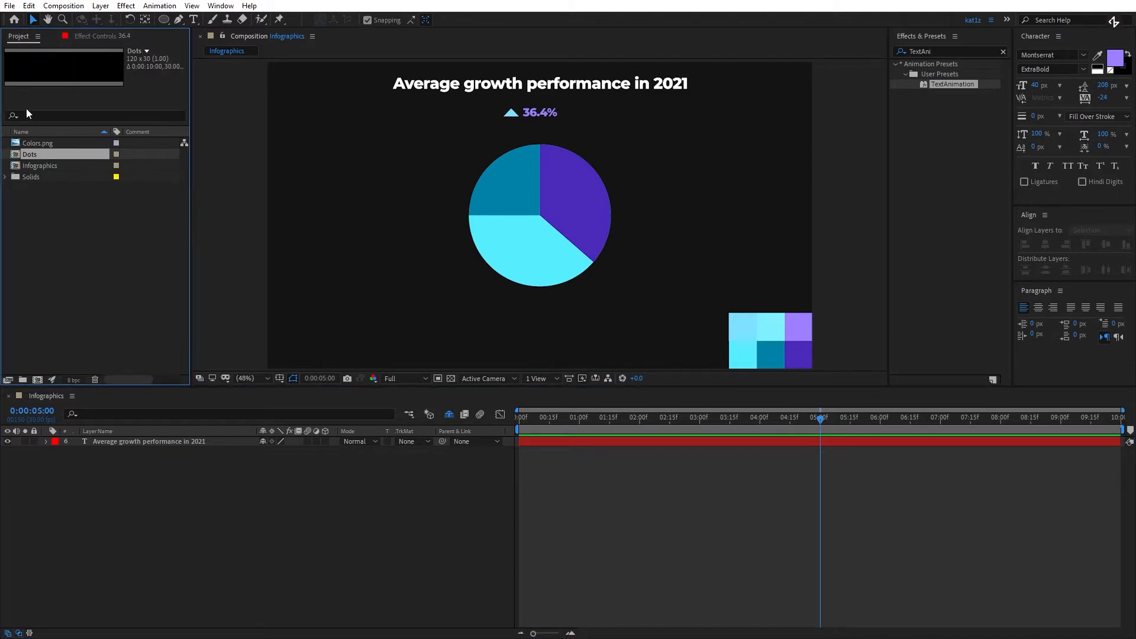
pyautogui.moveTo(37, 154); pyautogui.dragTo(109, 439)
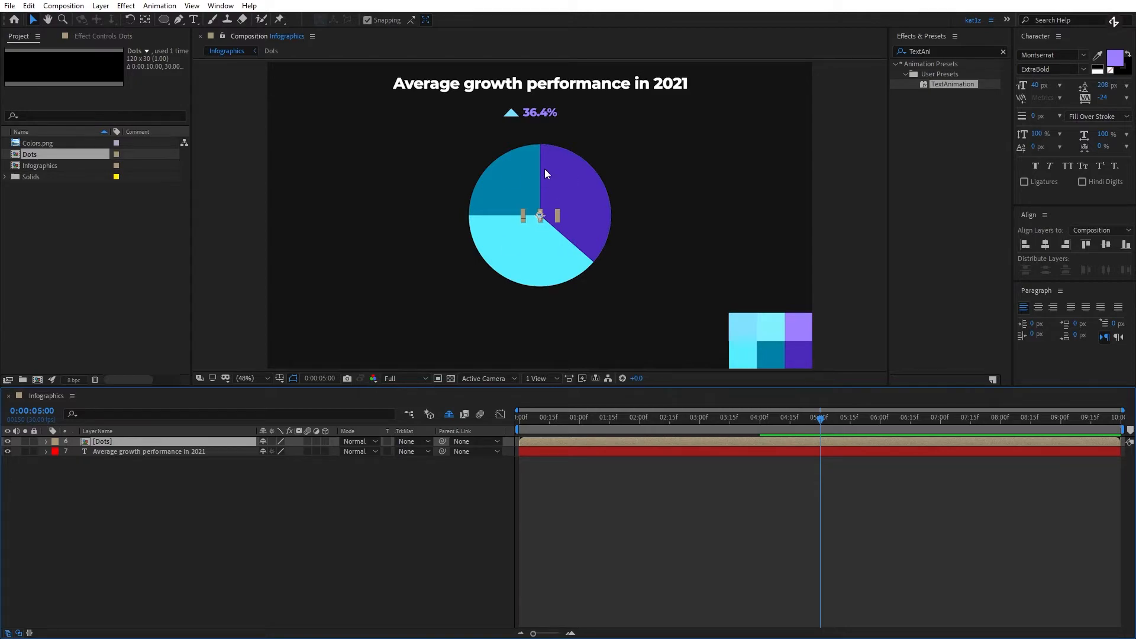
pyautogui.click(539, 215)
pyautogui.moveTo(549, 220); pyautogui.dragTo(645, 223)
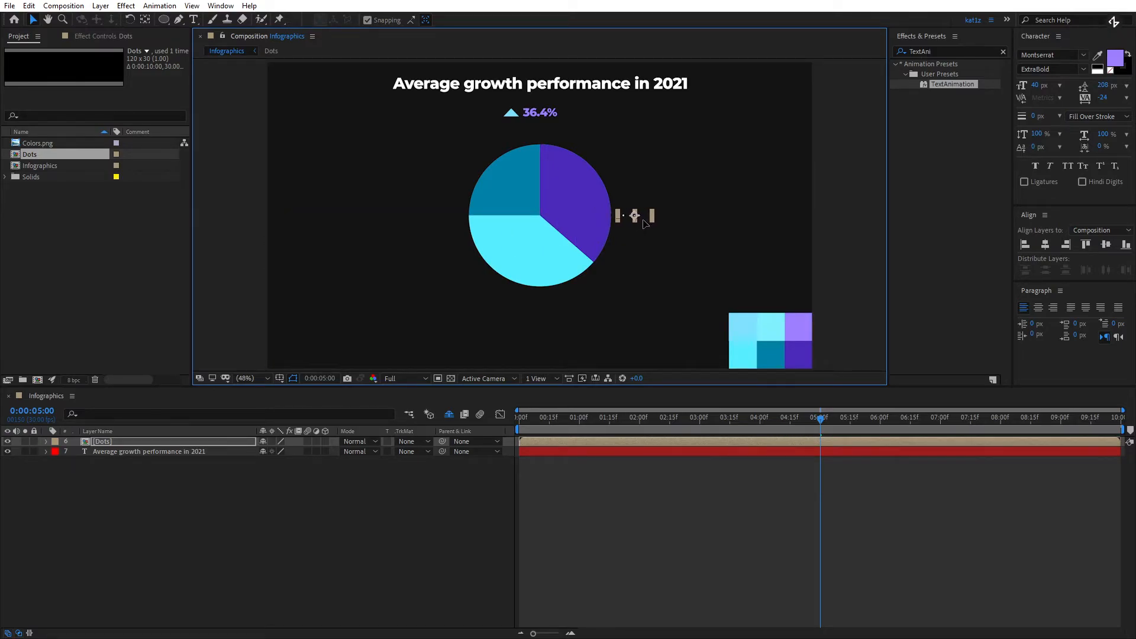
# Preview the infographic with the dots and unhide the shy layers in the timeline.
pyautogui.click(670, 505)
pyautogui.moveTo(534, 420); pyautogui.dragTo(518, 420)
pyautogui.press('space')
pyautogui.click(561, 420)
pyautogui.click(449, 414)
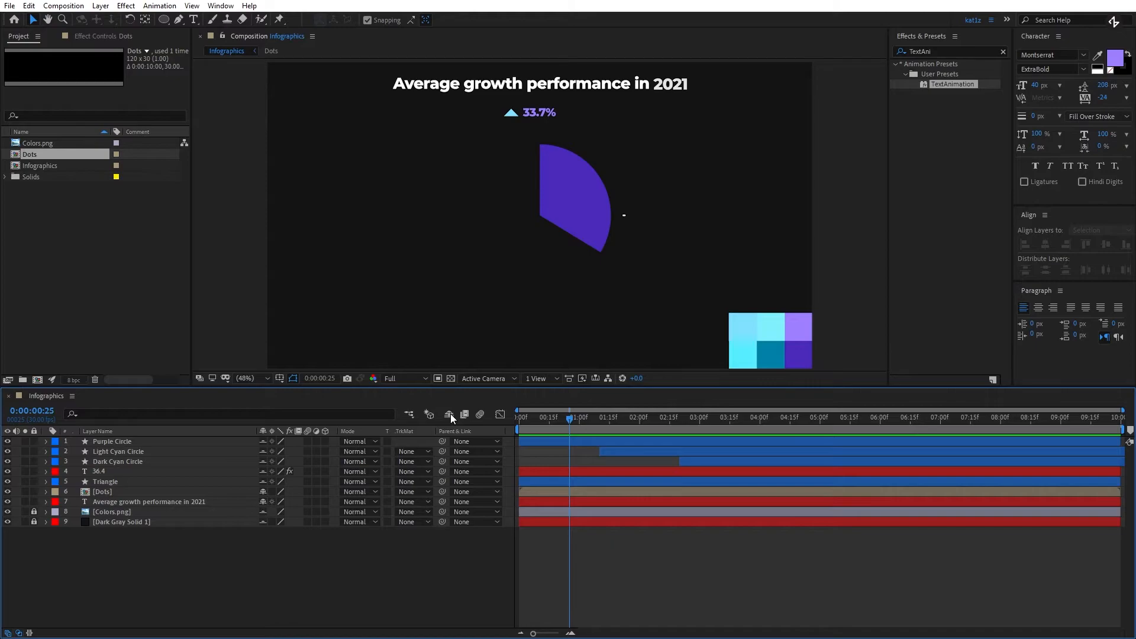
# Shift the Dots layer to start at 0:00:00:17 and preview its timing against the pie animation.
pyautogui.moveTo(569, 420)
pyautogui.mouseDown()
pyautogui.moveTo(516, 420)
pyautogui.moveTo(580, 418)
pyautogui.moveTo(538, 416)
pyautogui.moveTo(556, 419)
pyautogui.mouseUp()
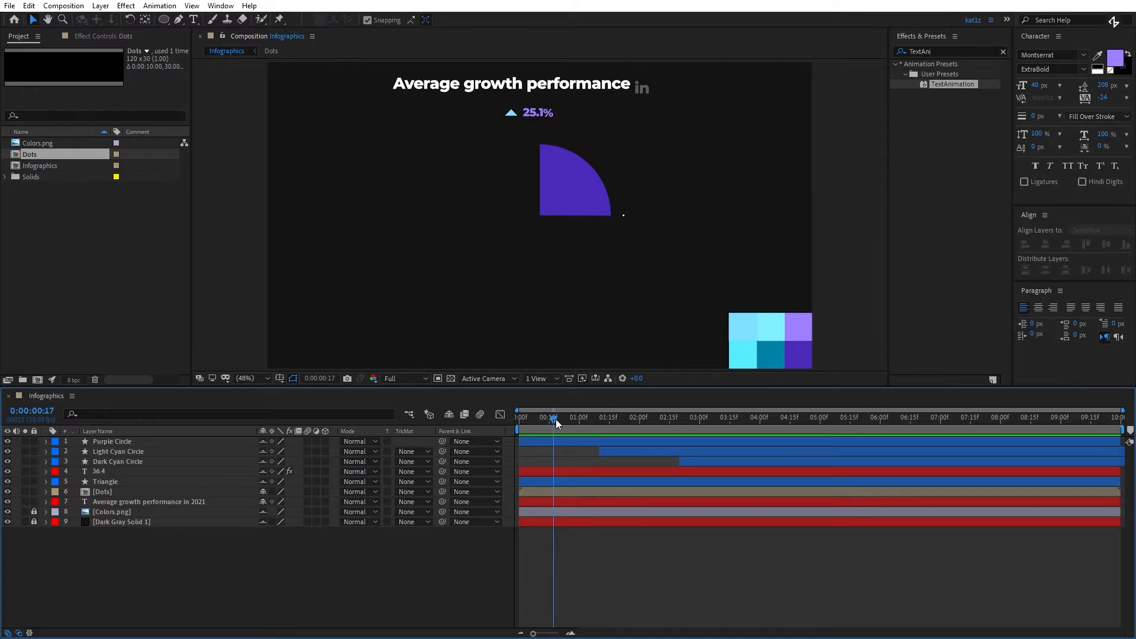
pyautogui.moveTo(541, 490); pyautogui.dragTo(576, 488)
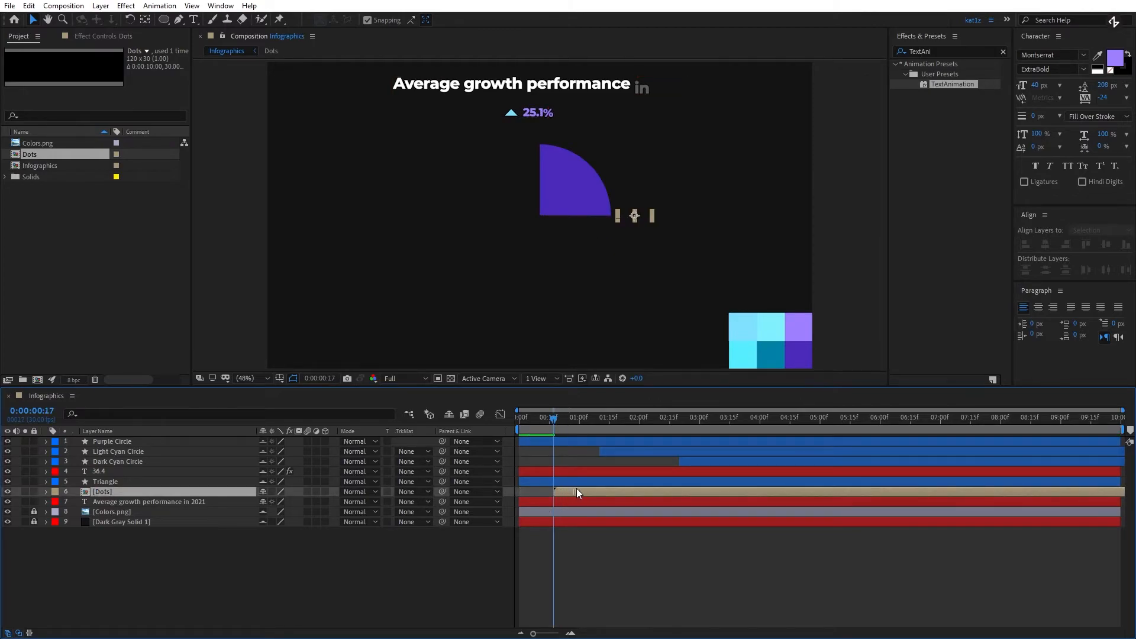
pyautogui.click(530, 419)
pyautogui.press('space')
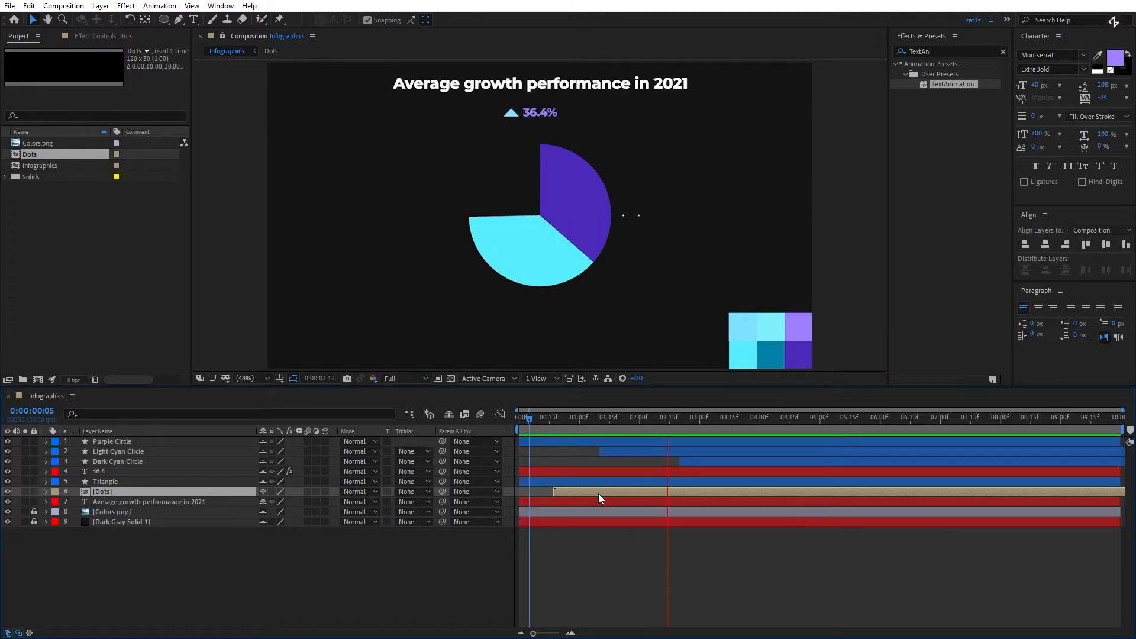
pyautogui.click(545, 421)
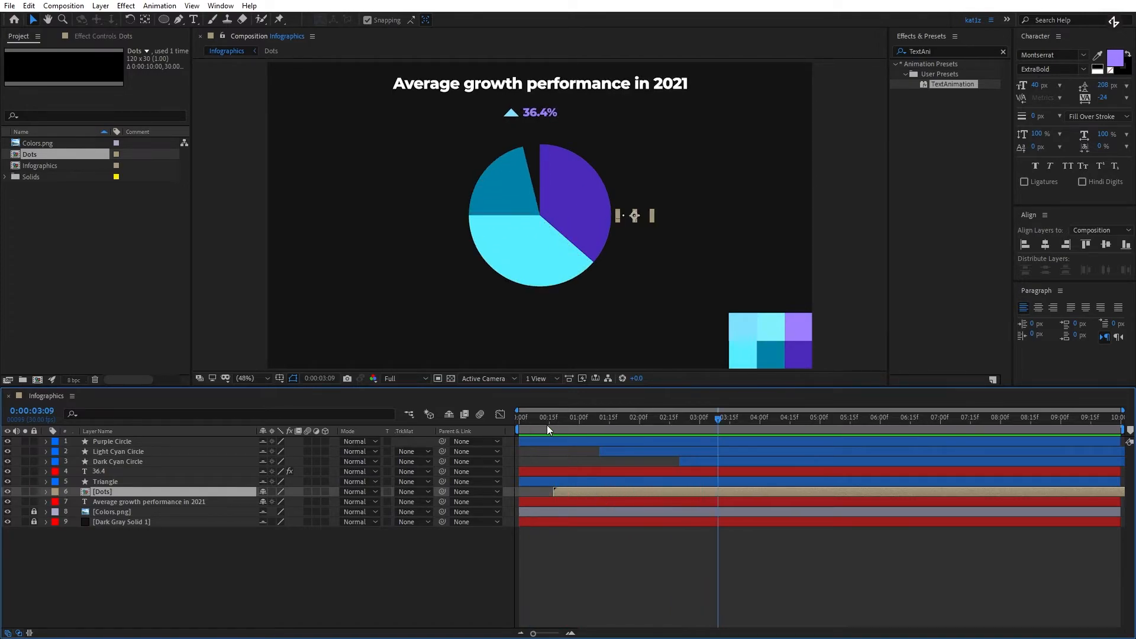
pyautogui.click(574, 551)
# Duplicate the Dots layer and rename the lower of the two DotsPurple.
pyautogui.click(578, 495)
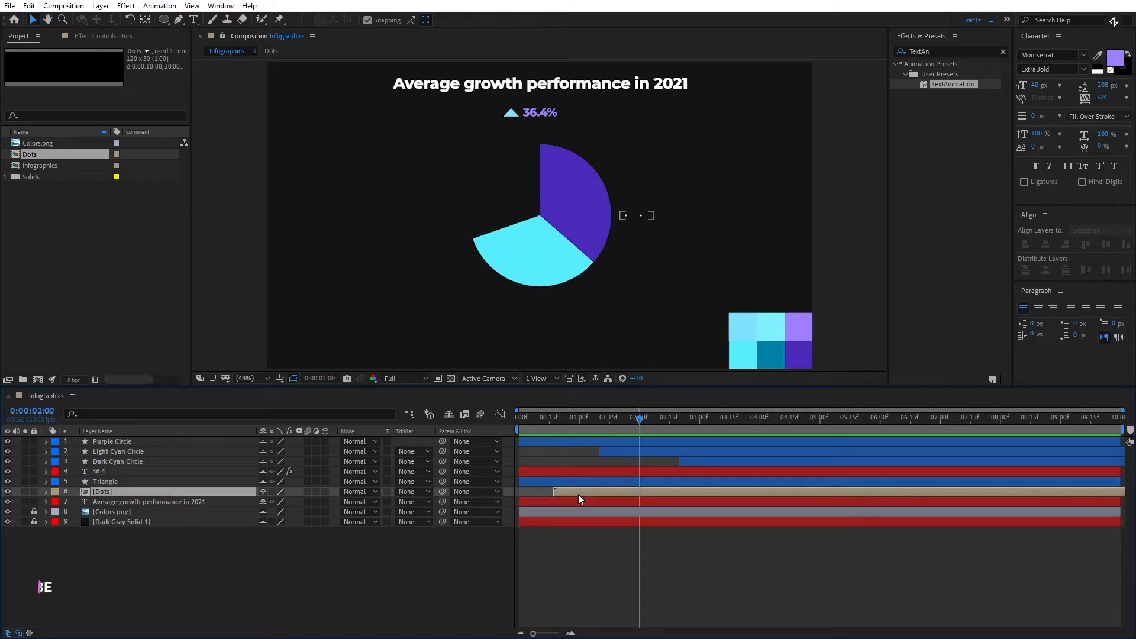
pyautogui.hotkey('ctrl', 'd')
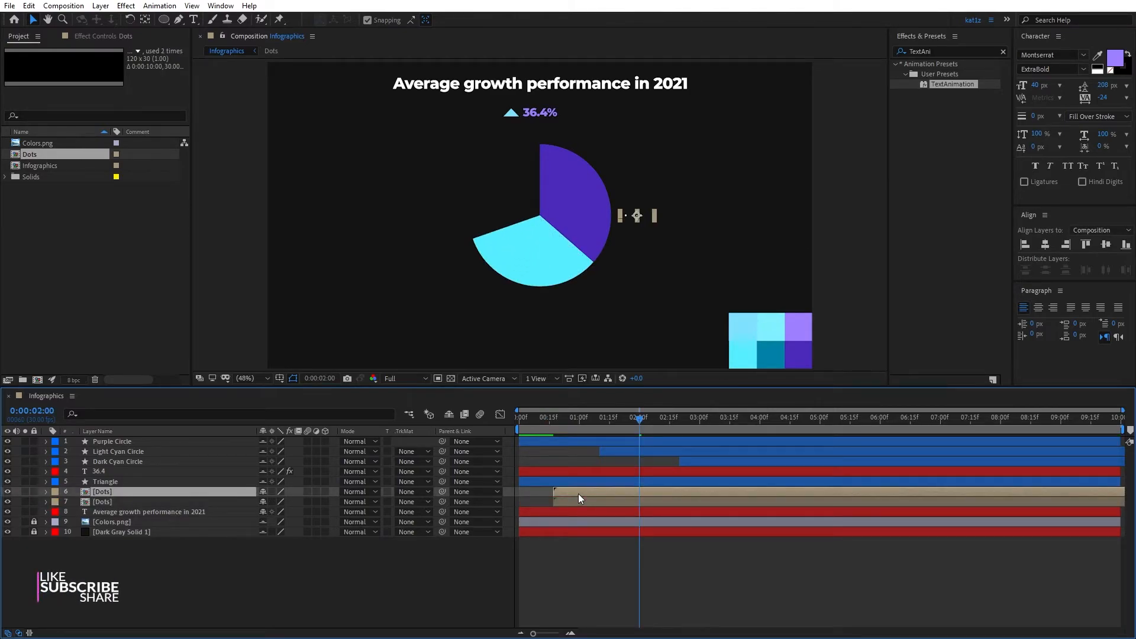
pyautogui.click(577, 500)
pyautogui.rightClick(106, 501)
pyautogui.click(127, 484)
pyautogui.write('DotsPurple')
pyautogui.press('Return')
# Rename the upper Dots layer DotsLightCyan.
pyautogui.click(125, 488)
pyautogui.rightClick(125, 491)
pyautogui.click(154, 484)
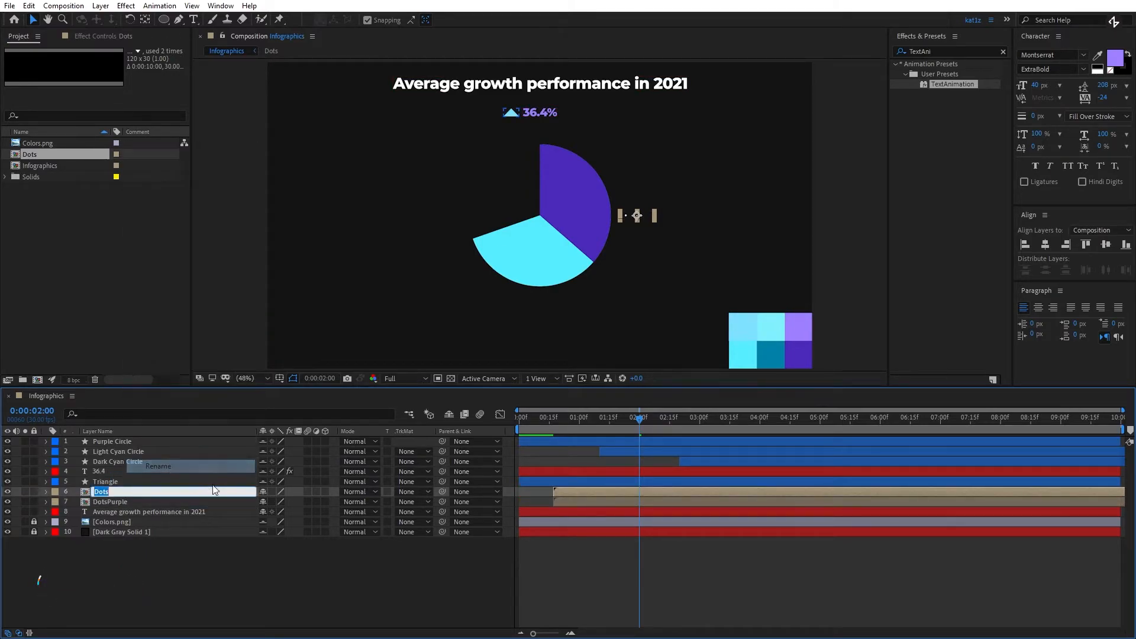
pyautogui.write('DotsLightCyan')
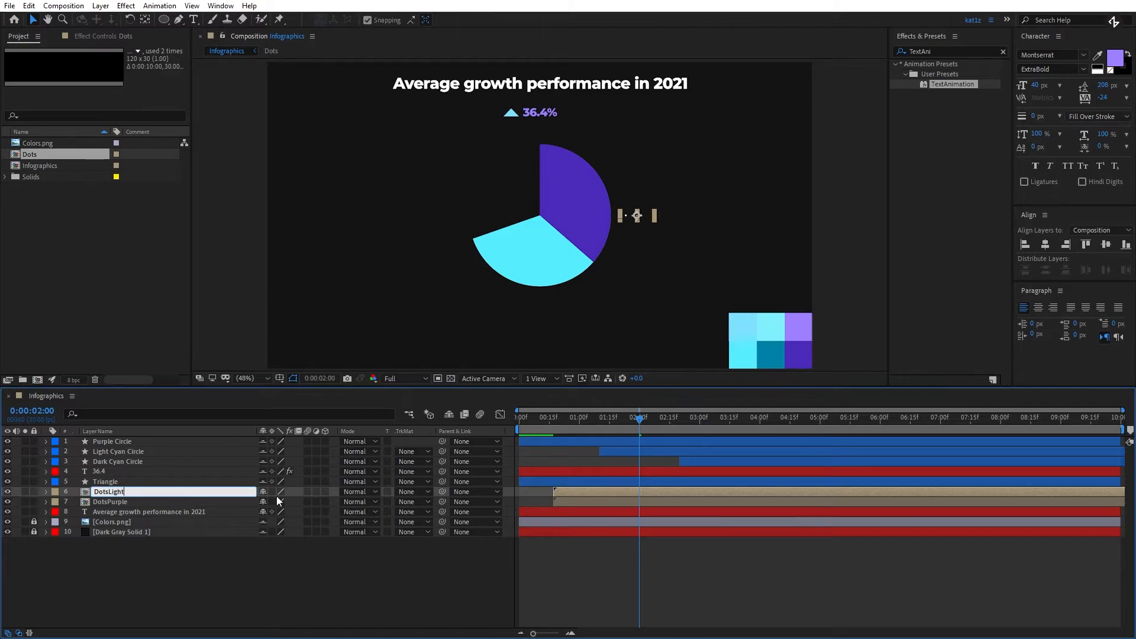
pyautogui.press('Return')
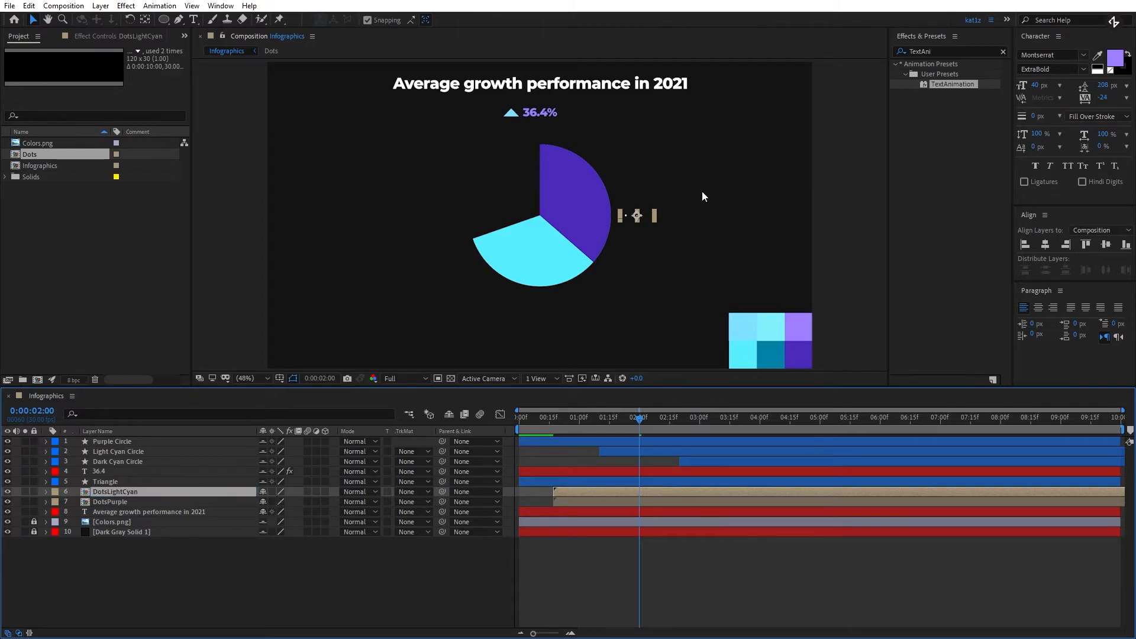
# Move the DotsLightCyan layer down and across to the opposite side of the pie, beside the light cyan slice.
pyautogui.hotkey('shift', 'Down')
pyautogui.hotkey('shift', 'Down')
pyautogui.hotkey('shift', 'Down')
pyautogui.hotkey('shift', 'Down')
pyautogui.hotkey('shift', 'Down')
pyautogui.hotkey('shift', 'Down')
pyautogui.hotkey('shift', 'Down')
pyautogui.hotkey('shift', 'Down')
pyautogui.hotkey('shift', 'Down')
pyautogui.hotkey('shift', 'Down')
pyautogui.hotkey('shift', 'Down')
pyautogui.hotkey('shift', 'Down')
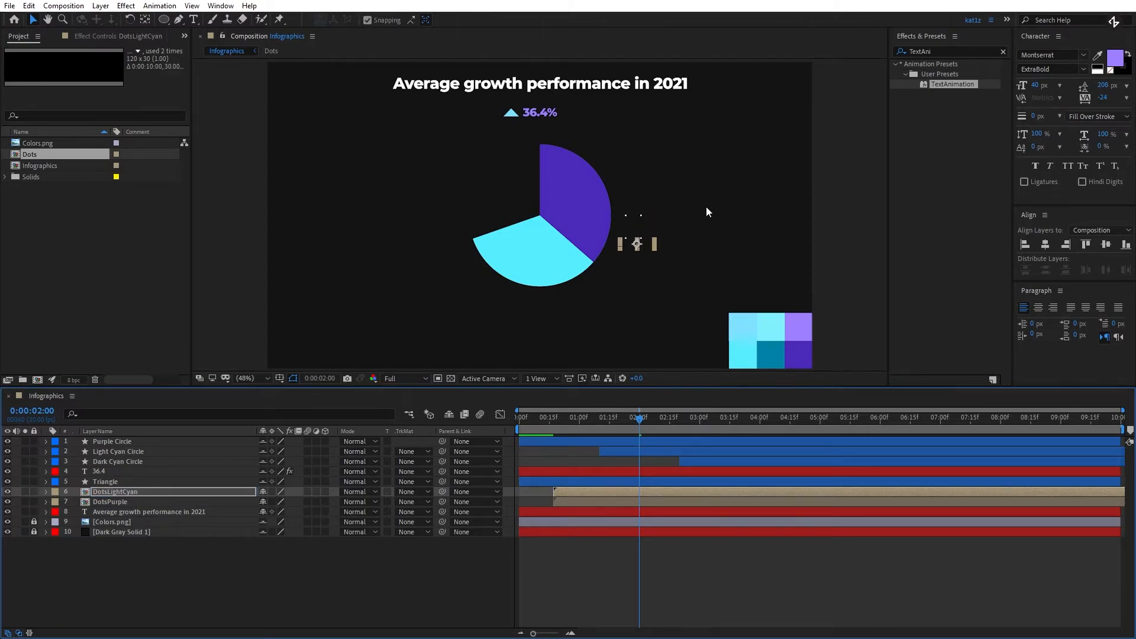
pyautogui.hotkey('shift', 'Left')
pyautogui.hotkey('shift', 'Left')
pyautogui.hotkey('shift', 'Left')
pyautogui.hotkey('shift', 'Left')
pyautogui.hotkey('shift', 'Left')
pyautogui.hotkey('shift', 'Left')
pyautogui.hotkey('shift', 'Left')
pyautogui.hotkey('shift', 'Left')
pyautogui.hotkey('shift', 'Left')
pyautogui.hotkey('shift', 'Left')
pyautogui.hotkey('shift', 'Left')
pyautogui.hotkey('shift', 'Left')
pyautogui.hotkey('shift', 'Left')
pyautogui.hotkey('shift', 'Left')
pyautogui.hotkey('shift', 'Left')
pyautogui.hotkey('shift', 'Left')
pyautogui.hotkey('shift', 'Left')
pyautogui.hotkey('shift', 'Left')
pyautogui.hotkey('shift', 'Left')
pyautogui.hotkey('shift', 'Left')
# Shift the DotsLightCyan layer to start slightly before 0:00:02:00 and preview its timing against the light cyan slice.
pyautogui.moveTo(615, 428)
pyautogui.mouseDown()
pyautogui.moveTo(602, 428)
pyautogui.moveTo(635, 435)
pyautogui.mouseUp()
pyautogui.moveTo(608, 491); pyautogui.dragTo(684, 495)
pyautogui.click(621, 422)
pyautogui.press('space')
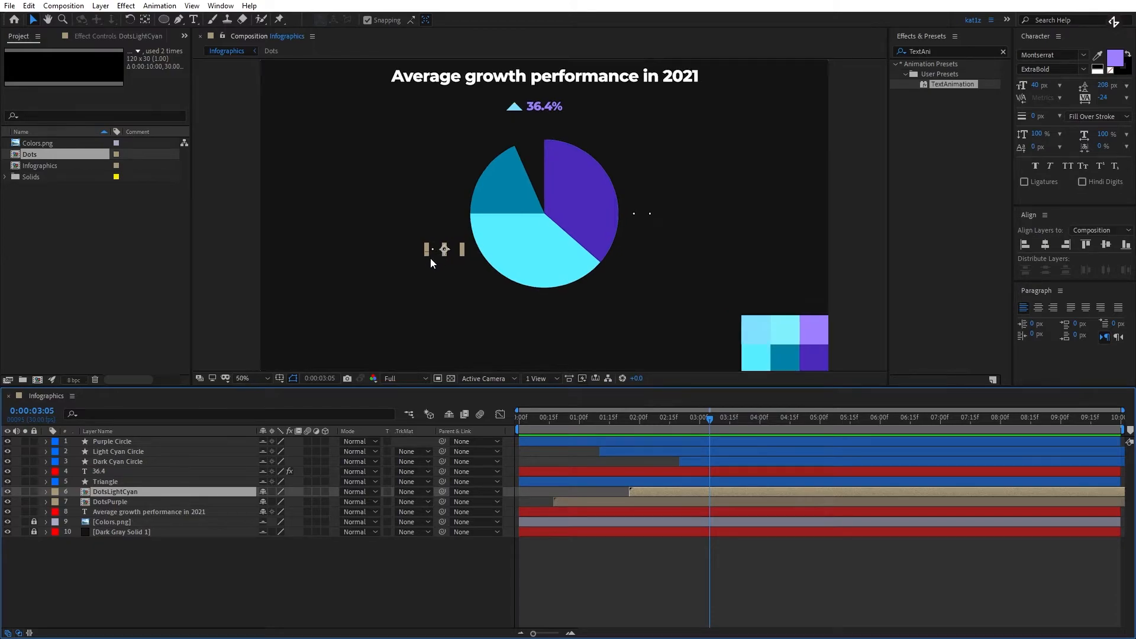
# Flip the DotsLightCyan layer horizontally and preview the mirrored dots animation.
pyautogui.scroll(4, 431, 264)
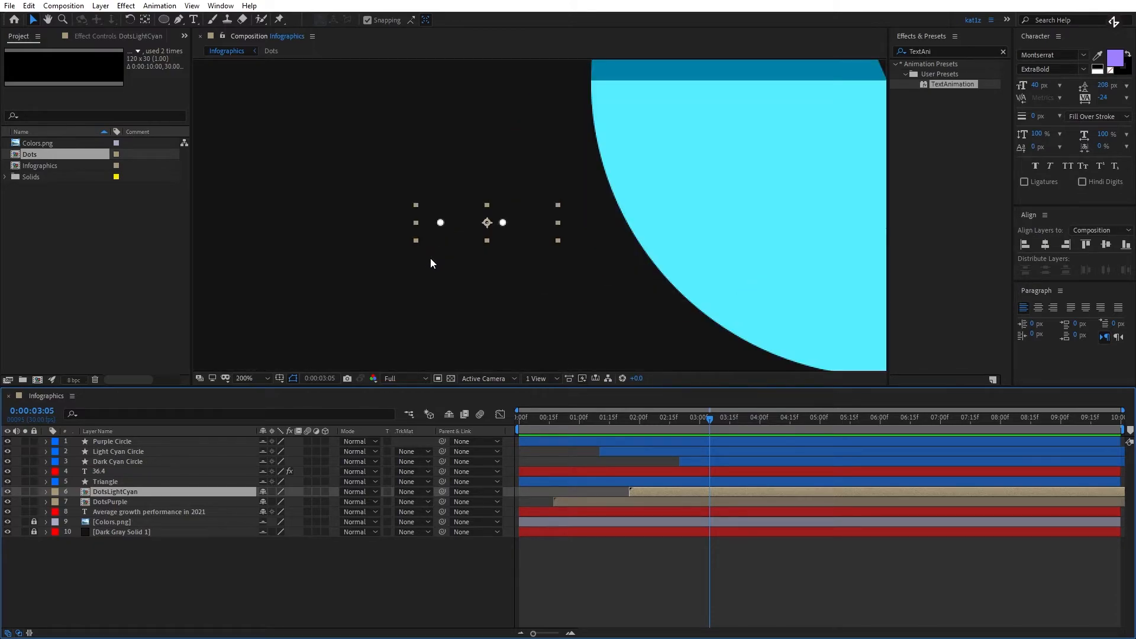
pyautogui.rightClick(642, 492)
pyautogui.moveTo(695, 211)
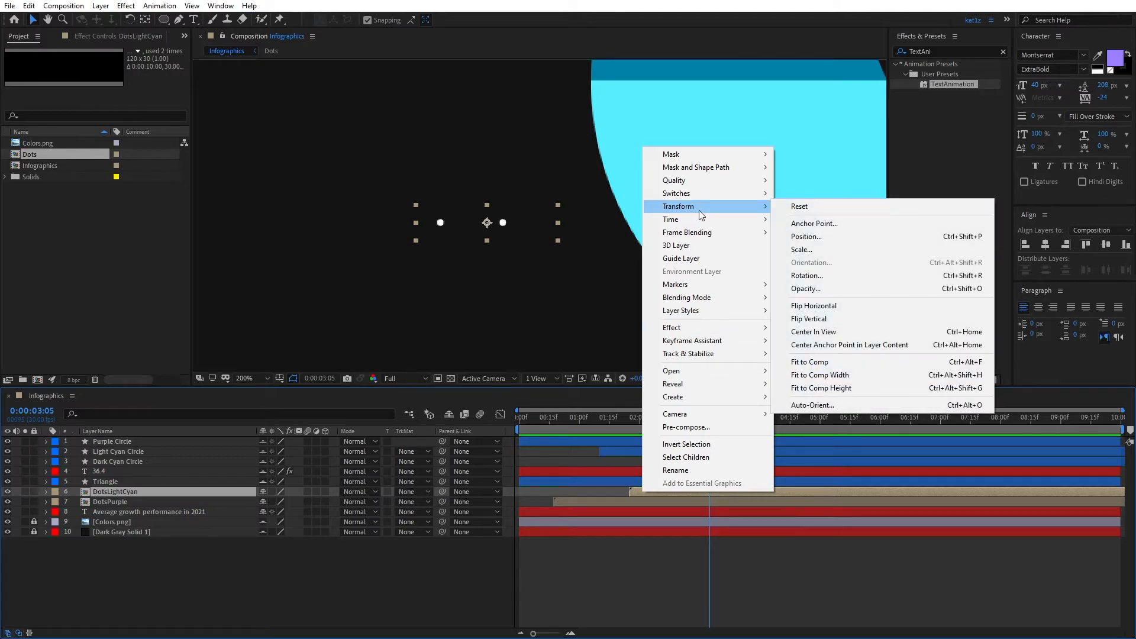
pyautogui.click(823, 306)
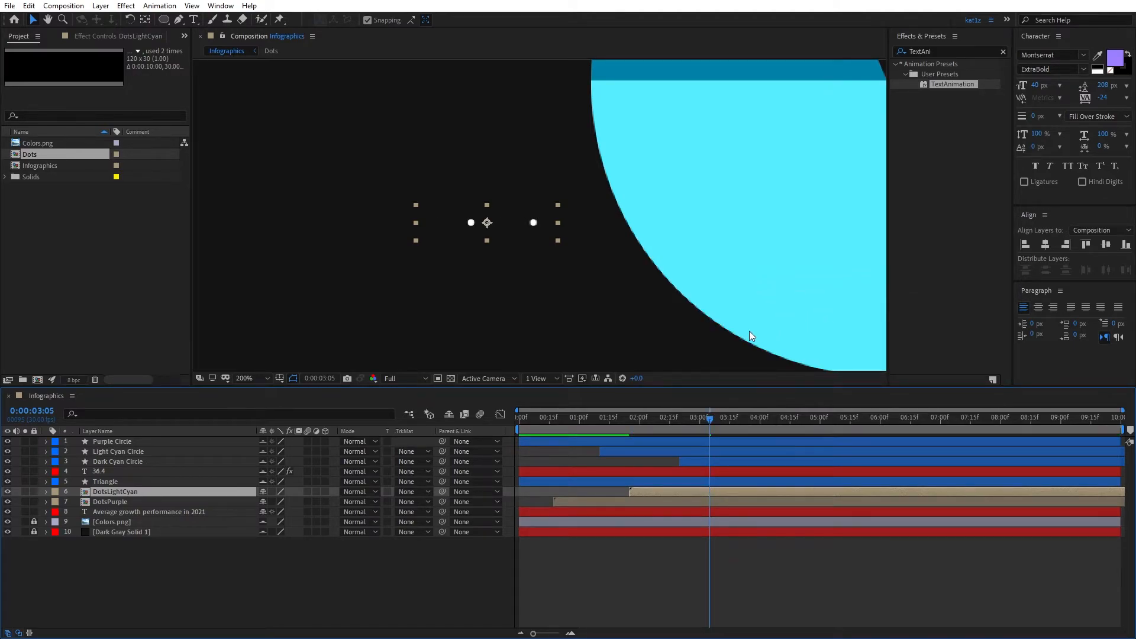
pyautogui.scroll(-4, 480, 239)
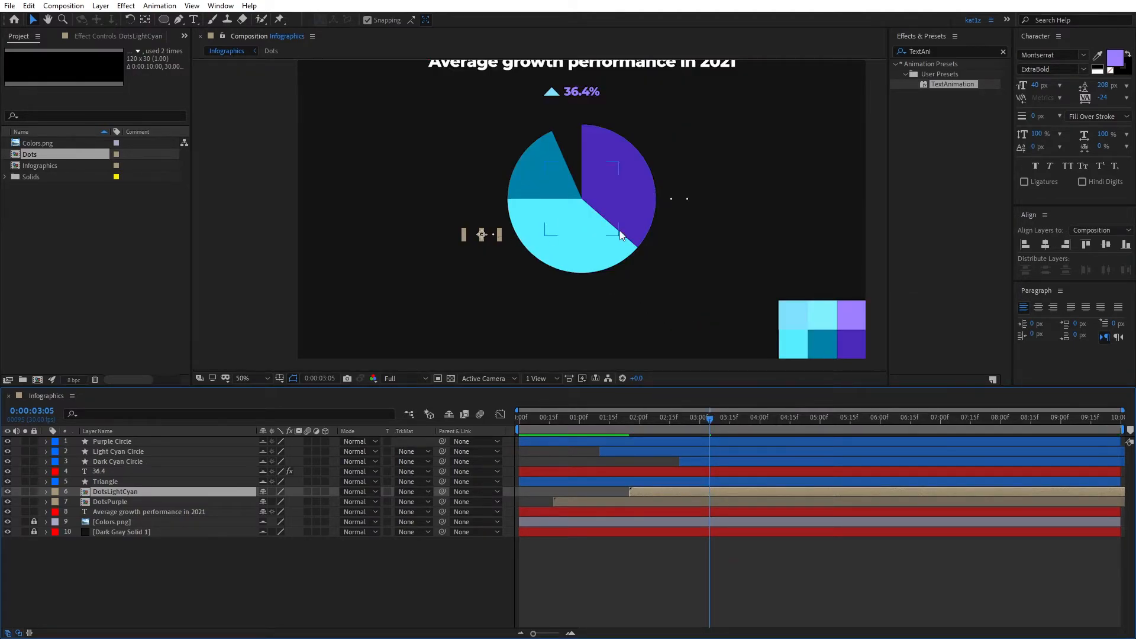
pyautogui.moveTo(648, 417); pyautogui.dragTo(619, 418)
pyautogui.press('space')
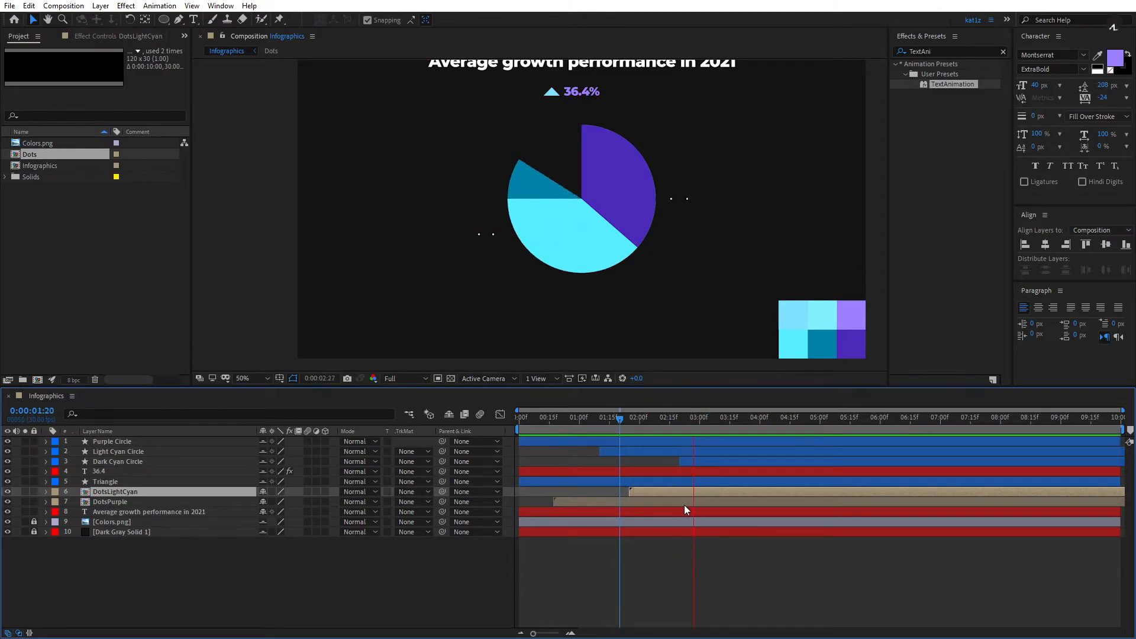
pyautogui.press('space')
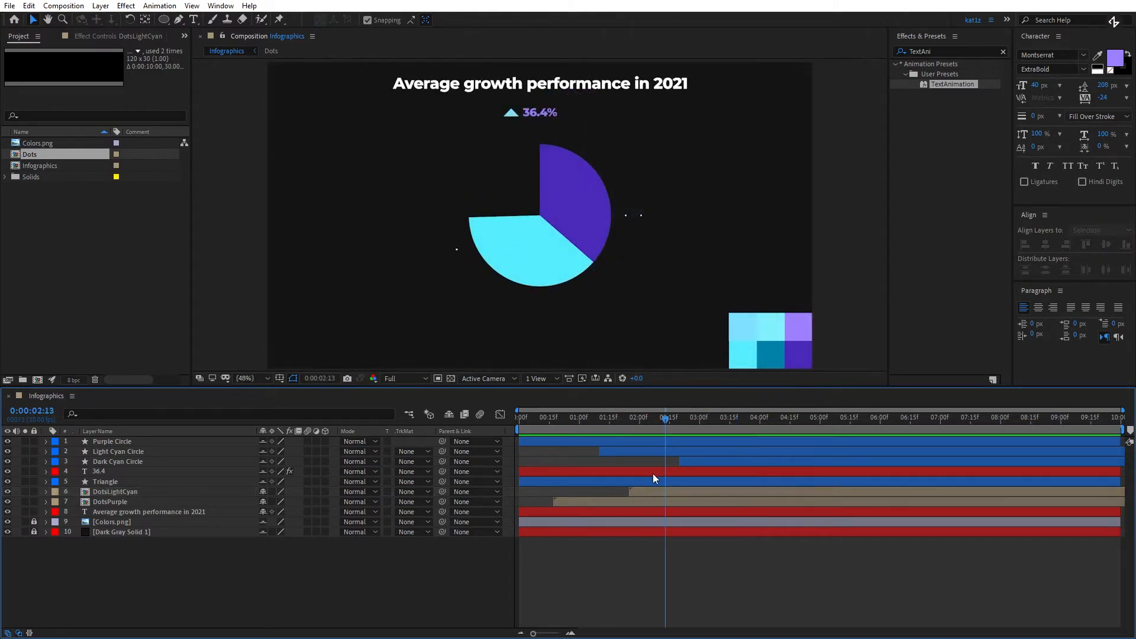
# Duplicate the DotsLightCyan layer and shift the copy to start together with the Dark Cyan Circle layer.
pyautogui.click(659, 491)
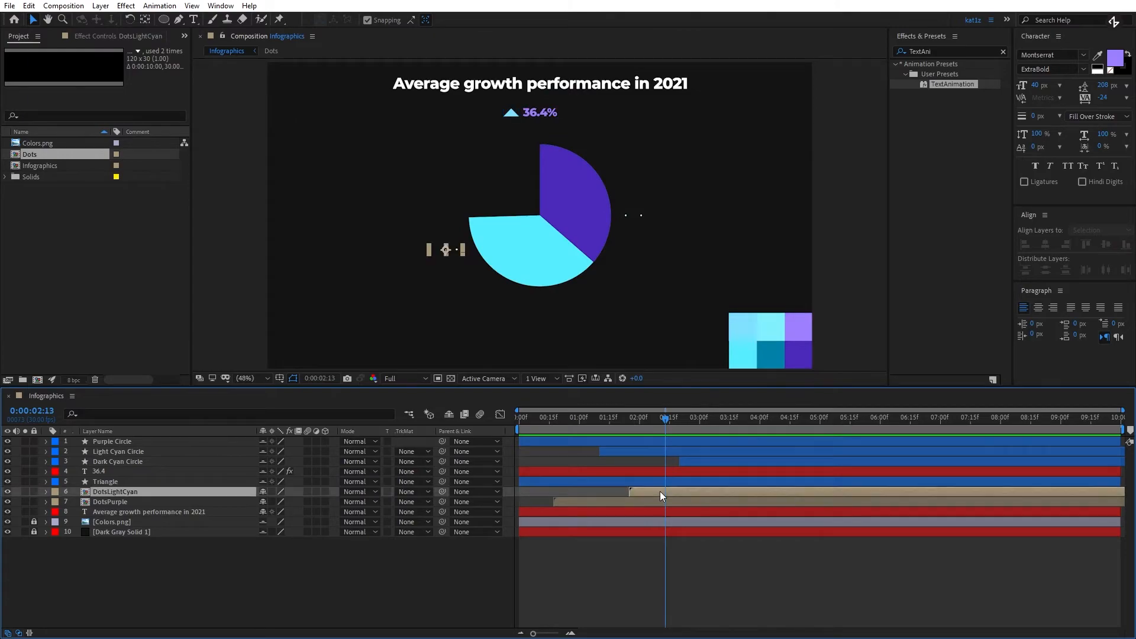
pyautogui.hotkey('ctrl', 'd')
pyautogui.moveTo(655, 488); pyautogui.dragTo(695, 492)
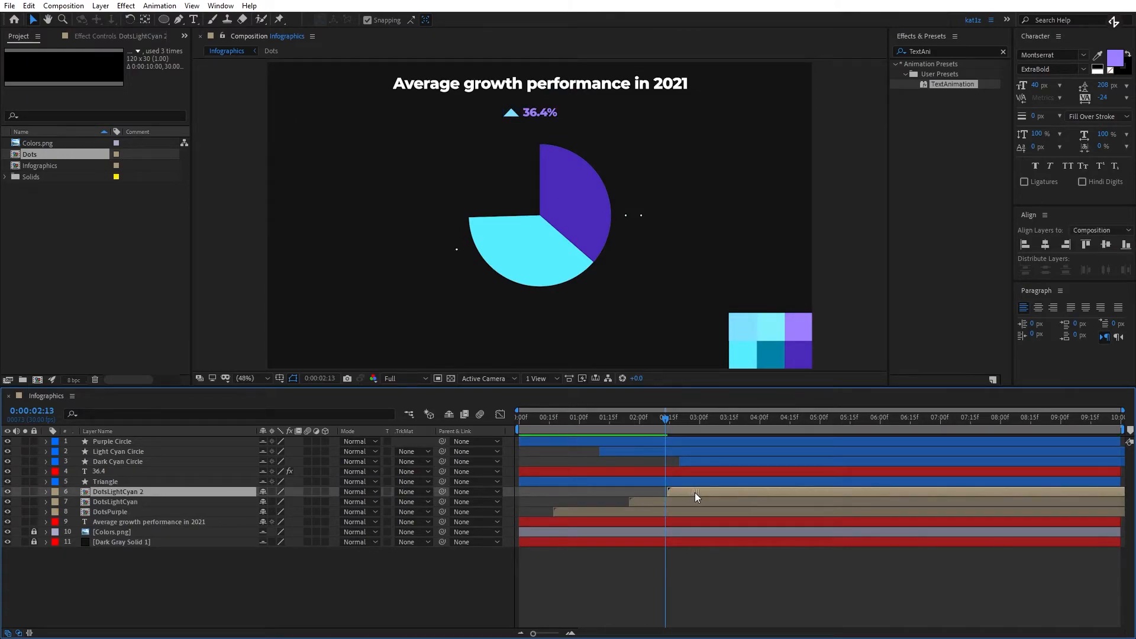
pyautogui.moveTo(665, 418); pyautogui.dragTo(691, 424)
pyautogui.moveTo(704, 491); pyautogui.dragTo(718, 492)
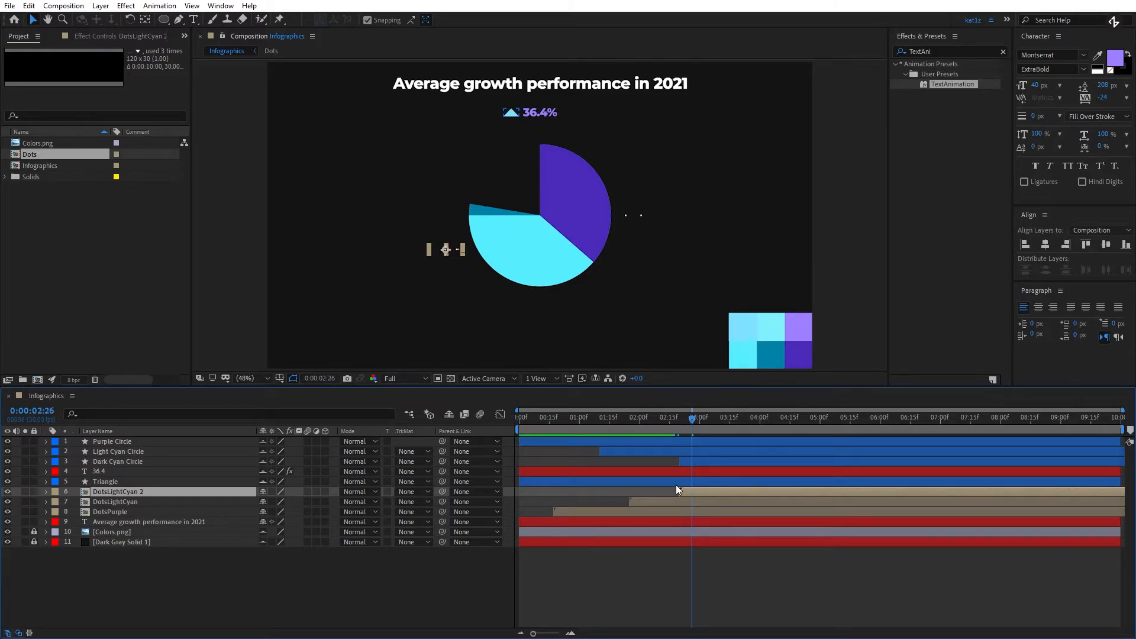
# Set the duplicated dots layer's vertical position to 409, beside the dark cyan slice, and preview the animation.
pyautogui.press('p')
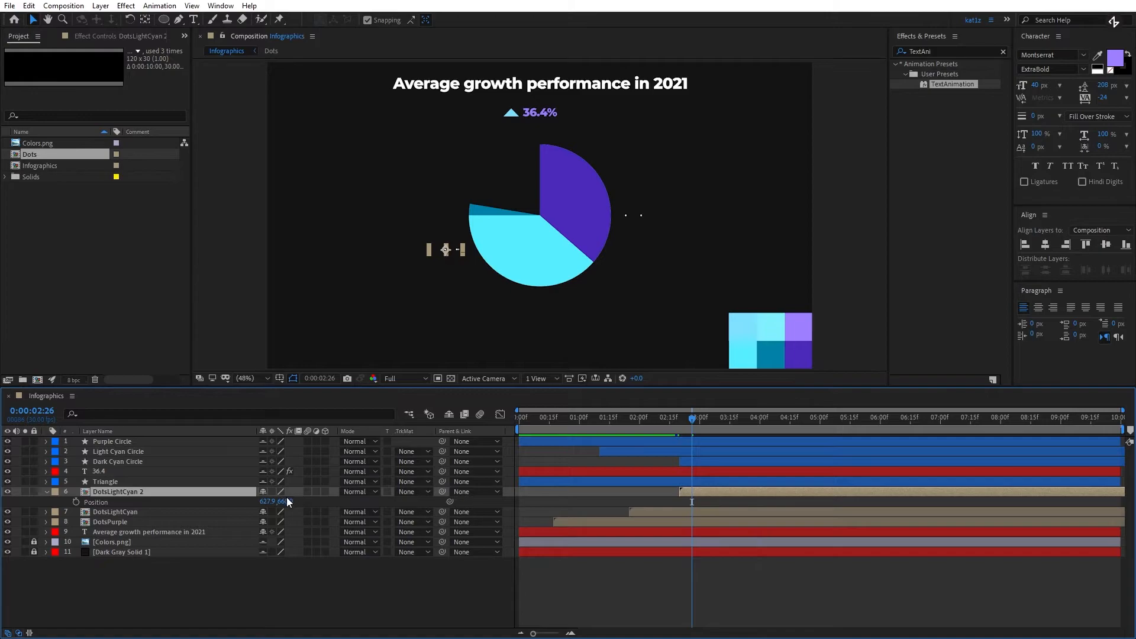
pyautogui.moveTo(284, 501); pyautogui.dragTo(157, 481)
pyautogui.moveTo(692, 421); pyautogui.dragTo(665, 423)
pyautogui.press('space')
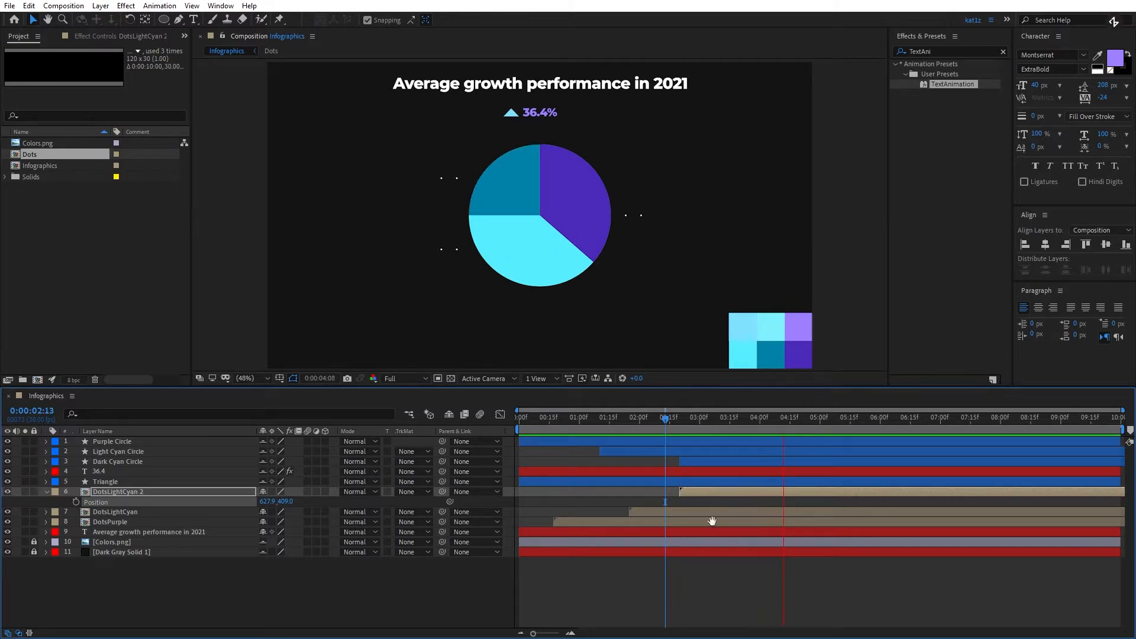
pyautogui.click(632, 419)
pyautogui.press('space')
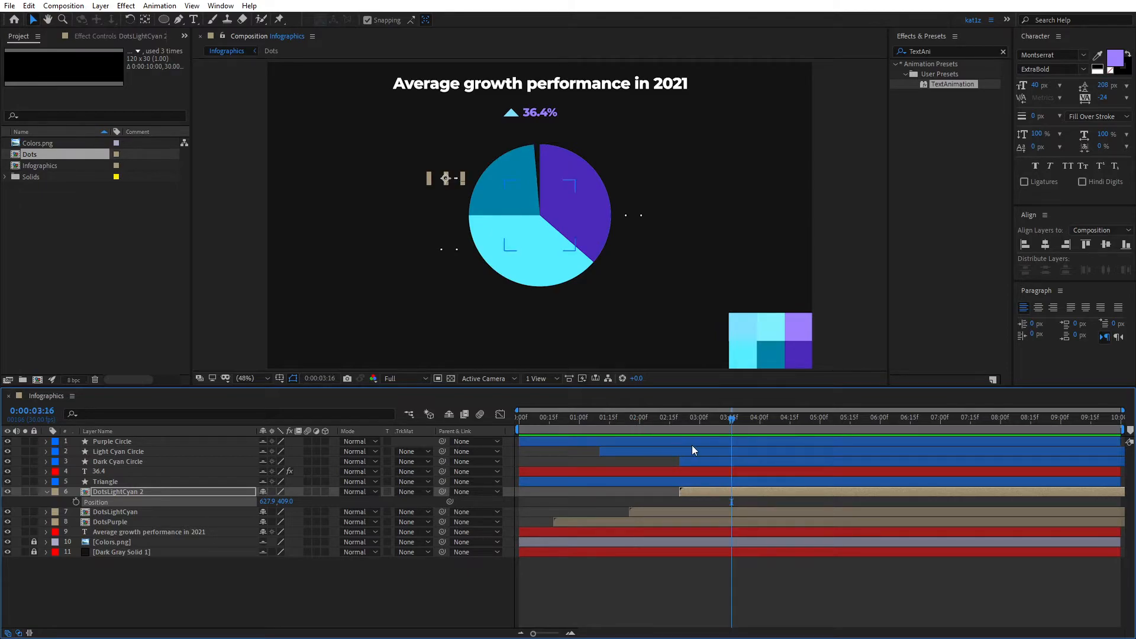
# Shift the duplicated dots layer to start slightly after the Dark Cyan Circle layer and preview the timing.
pyautogui.moveTo(702, 492); pyautogui.dragTo(722, 492)
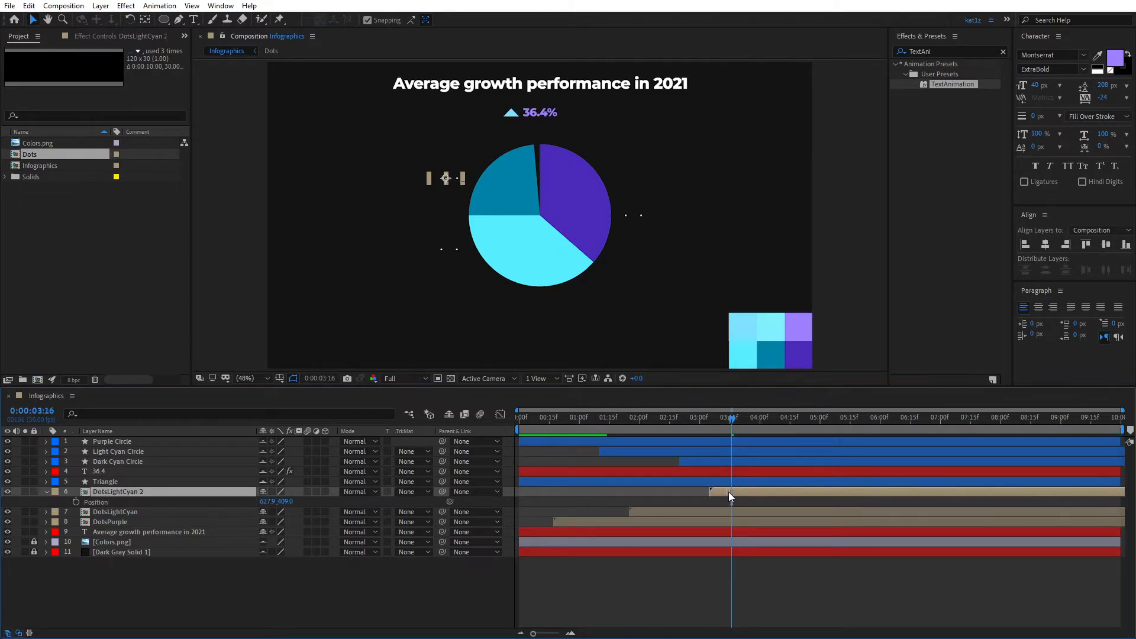
pyautogui.click(682, 417)
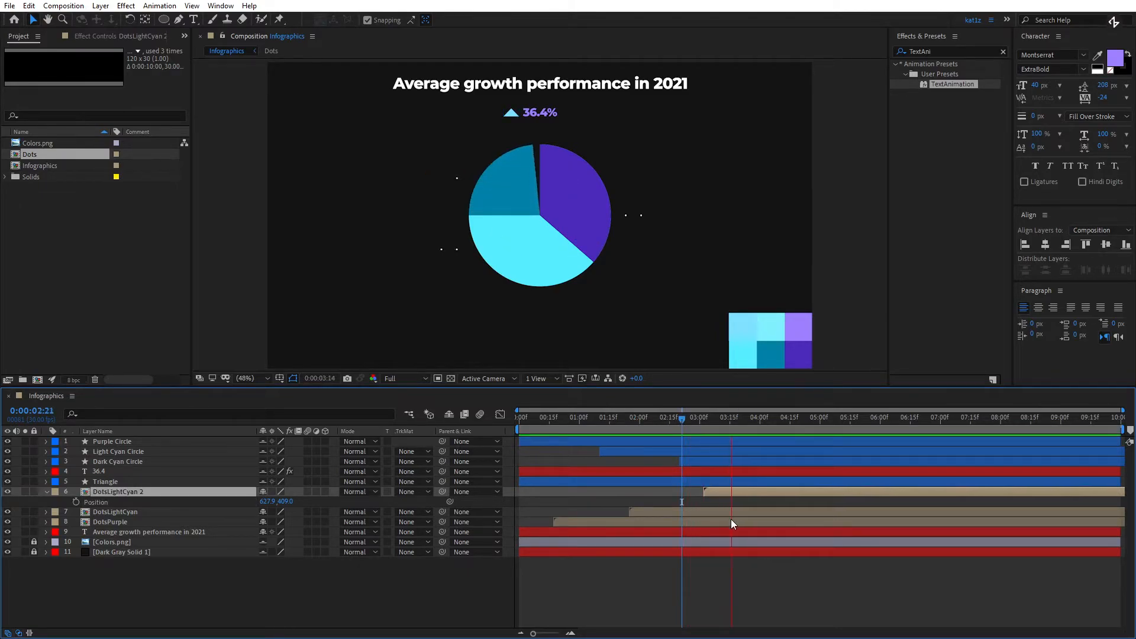
pyautogui.press('space')
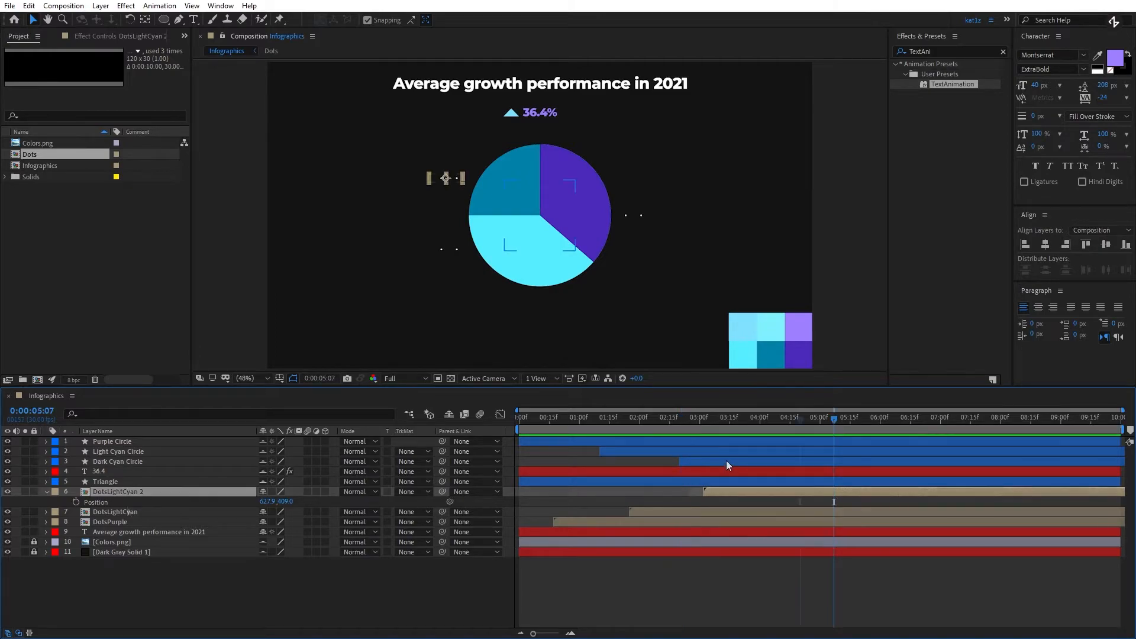
# Rename the duplicated dots layer DotsDarkCyan and collapse its properties.
pyautogui.rightClick(130, 492)
pyautogui.click(164, 470)
pyautogui.click(113, 491)
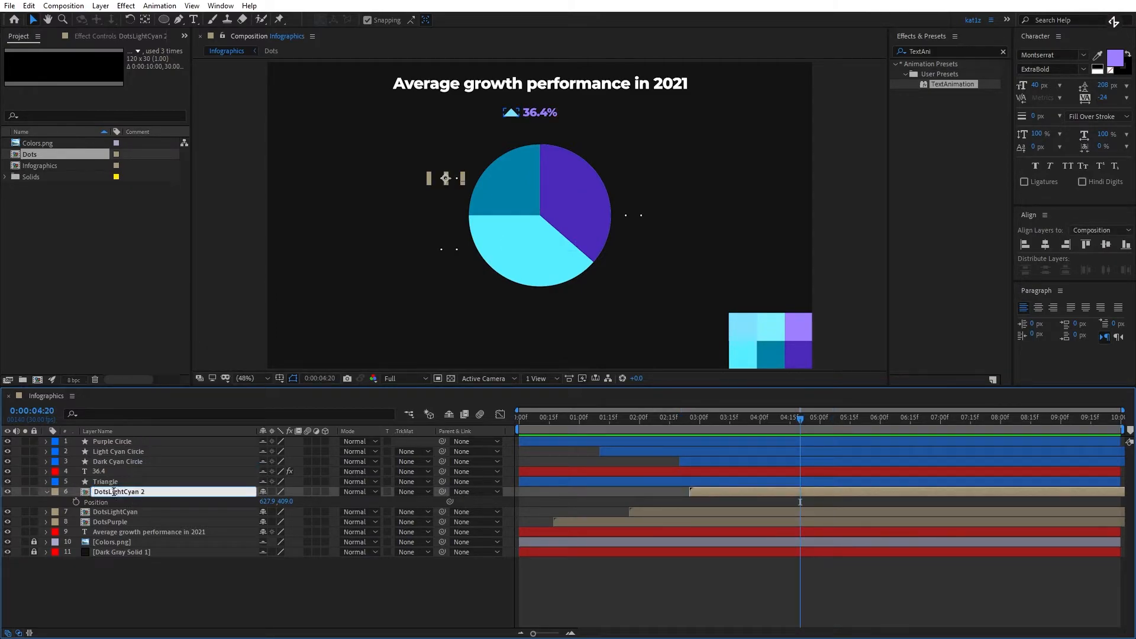
pyautogui.moveTo(124, 491); pyautogui.dragTo(108, 491)
pyautogui.write('Dark')
pyautogui.click(177, 623)
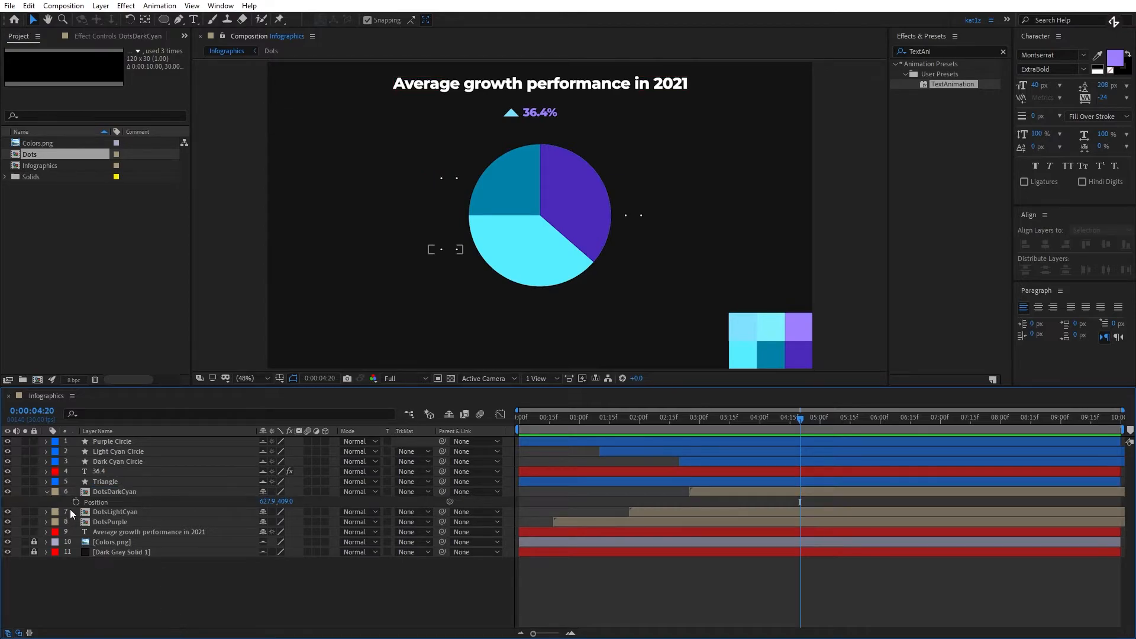
pyautogui.click(45, 492)
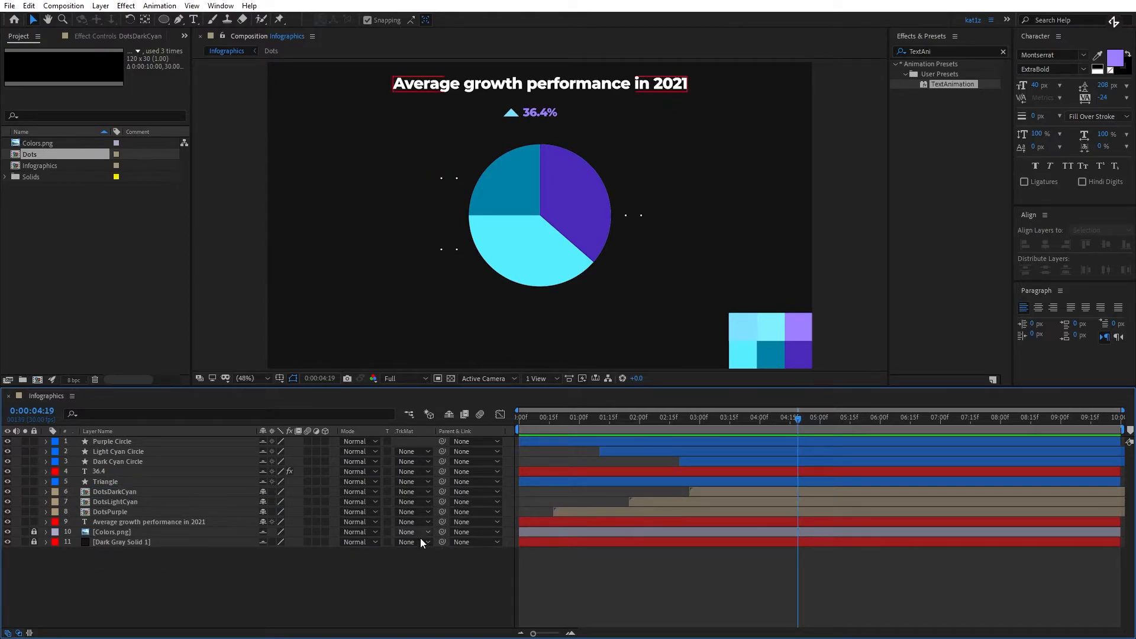
# Create a new composition named Section 1, 200 px wide and 100 px high.
pyautogui.hotkey('ctrl', 'n')
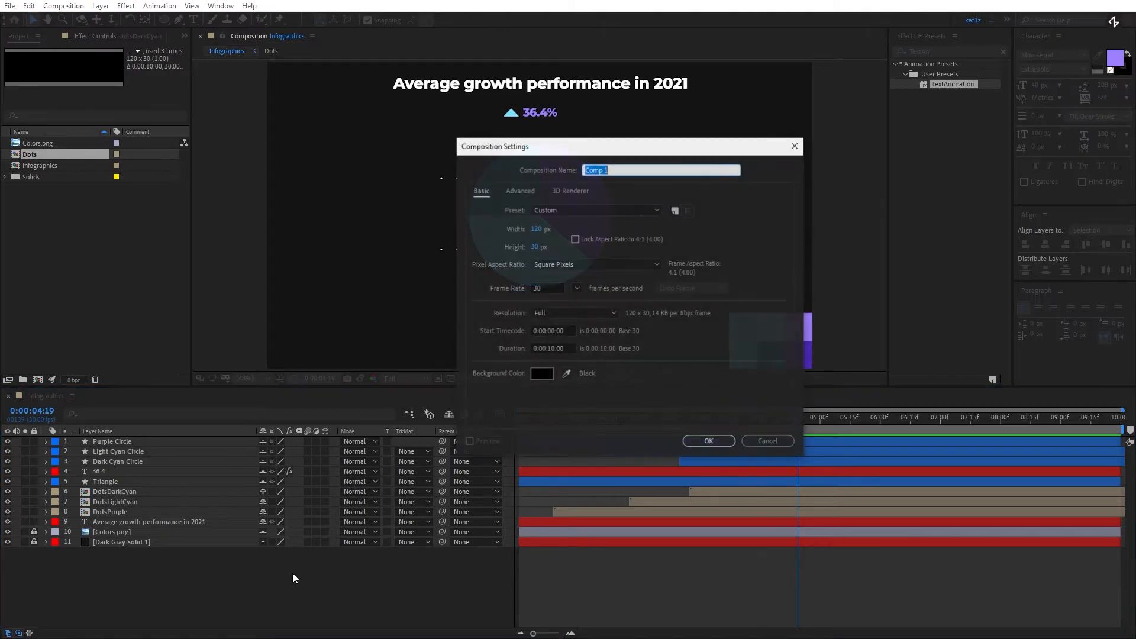
pyautogui.write('S')
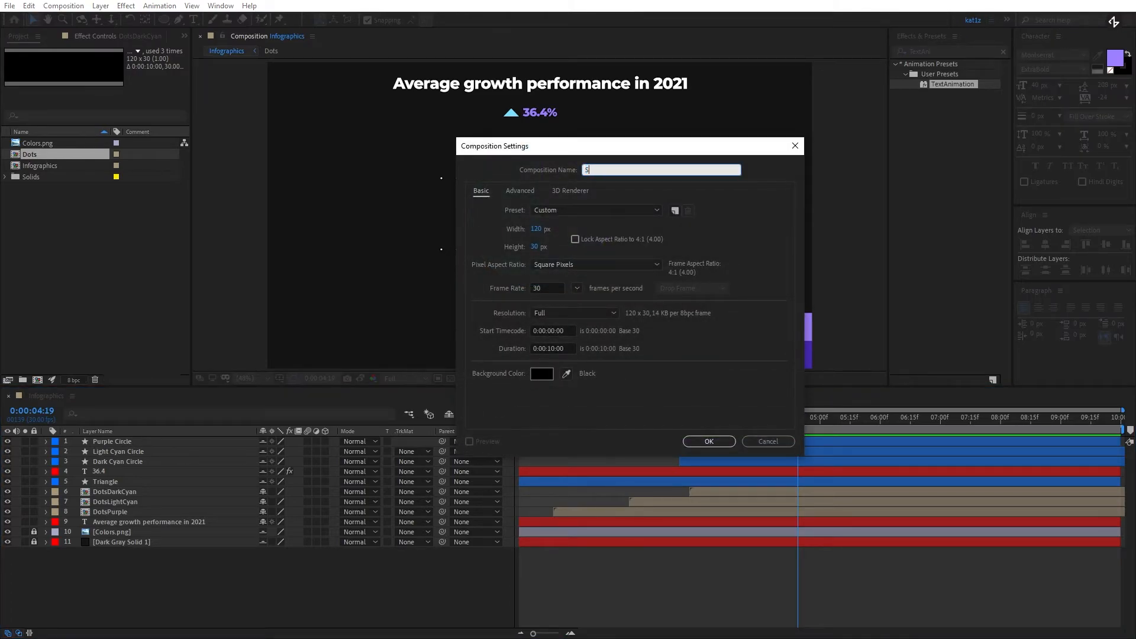
pyautogui.write('ection 1')
pyautogui.press('Tab')
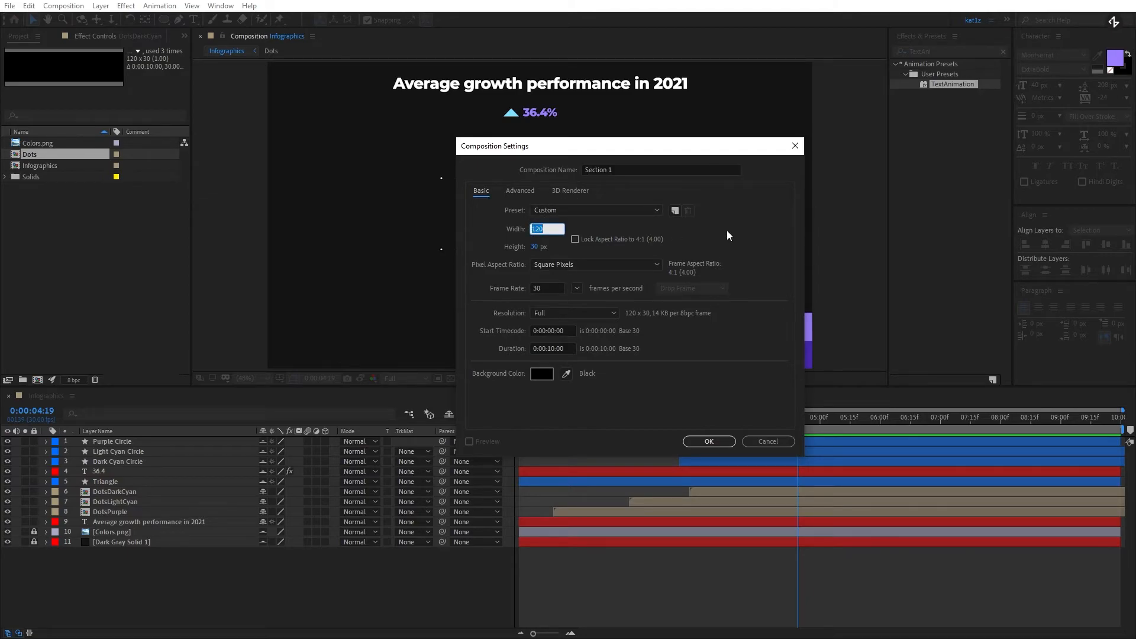
pyautogui.write('200')
pyautogui.press('Tab')
pyautogui.write('100')
pyautogui.press('Tab')
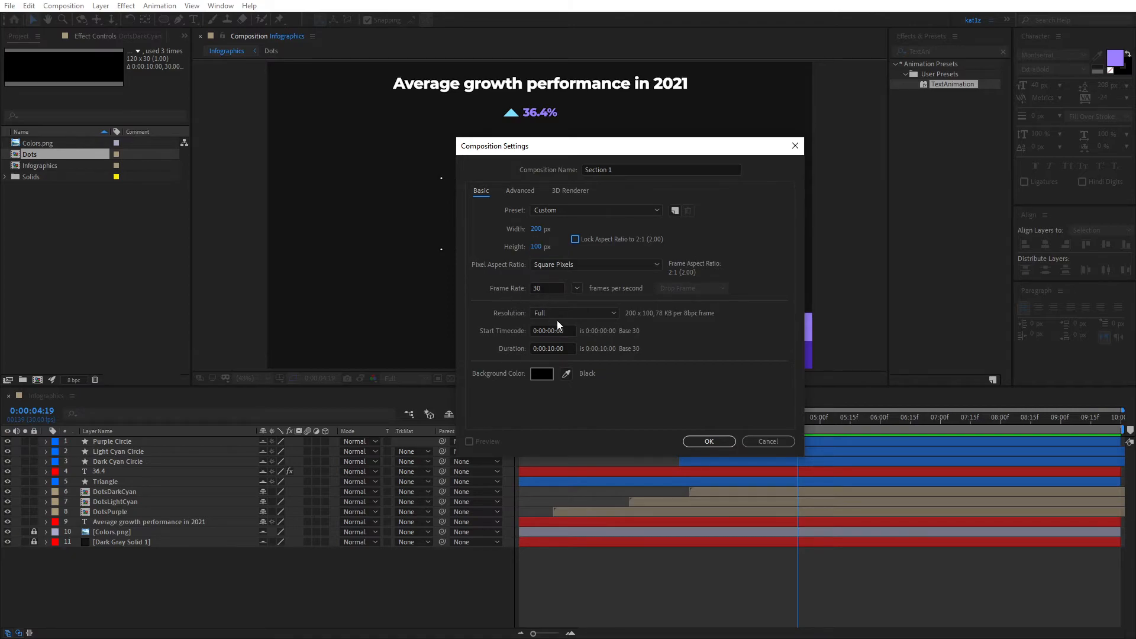
pyautogui.click(707, 441)
pyautogui.click(243, 378)
pyautogui.click(273, 518)
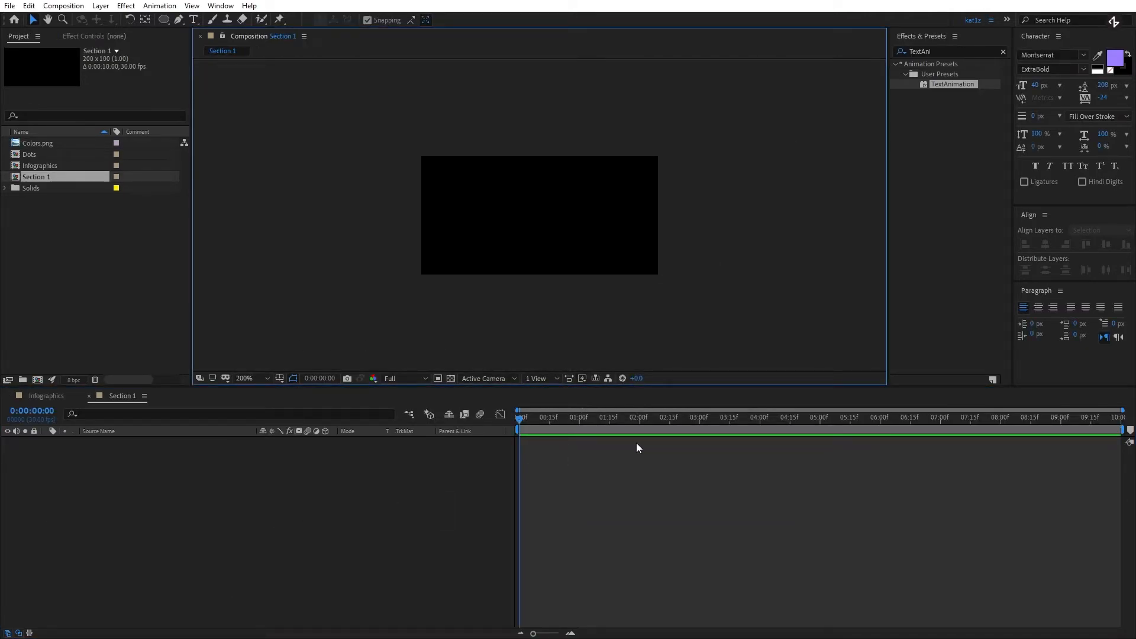
# Draw a white rounded rectangle about 105 × 46 px in the middle of the Section 1 composition.
pyautogui.click(268, 522)
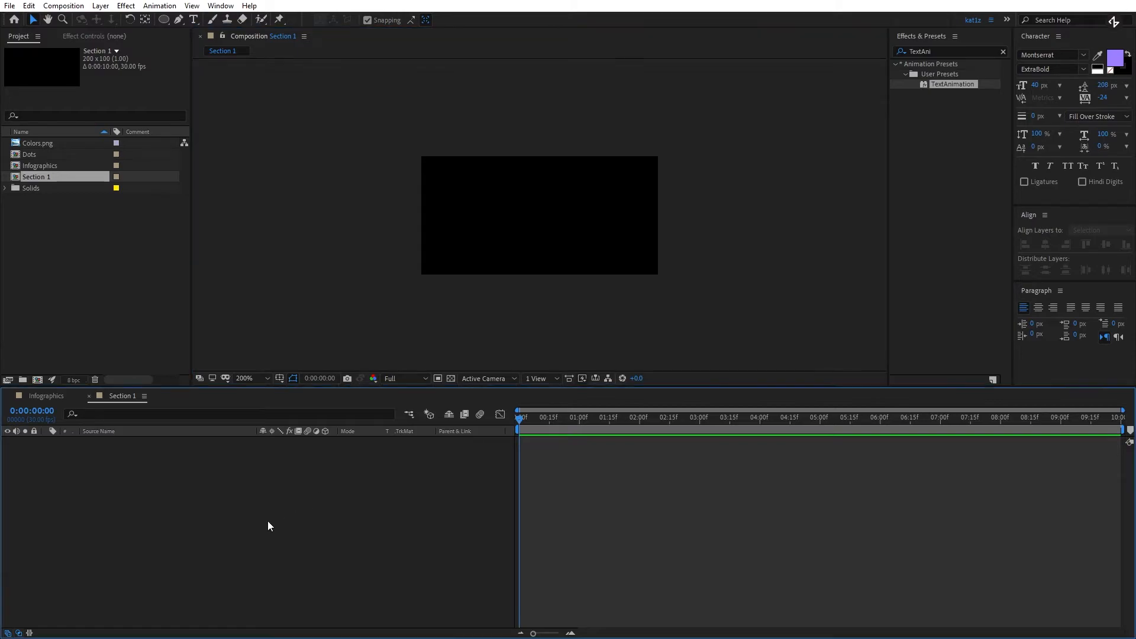
pyautogui.moveTo(160, 21); pyautogui.dragTo(203, 37)
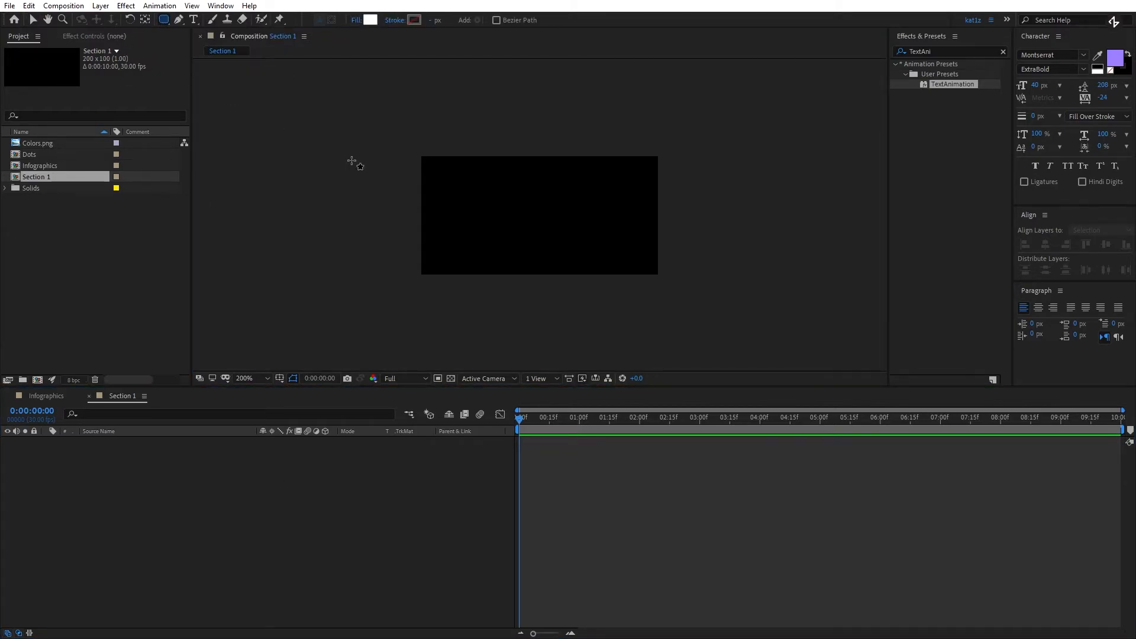
pyautogui.moveTo(476, 190); pyautogui.dragTo(600, 245)
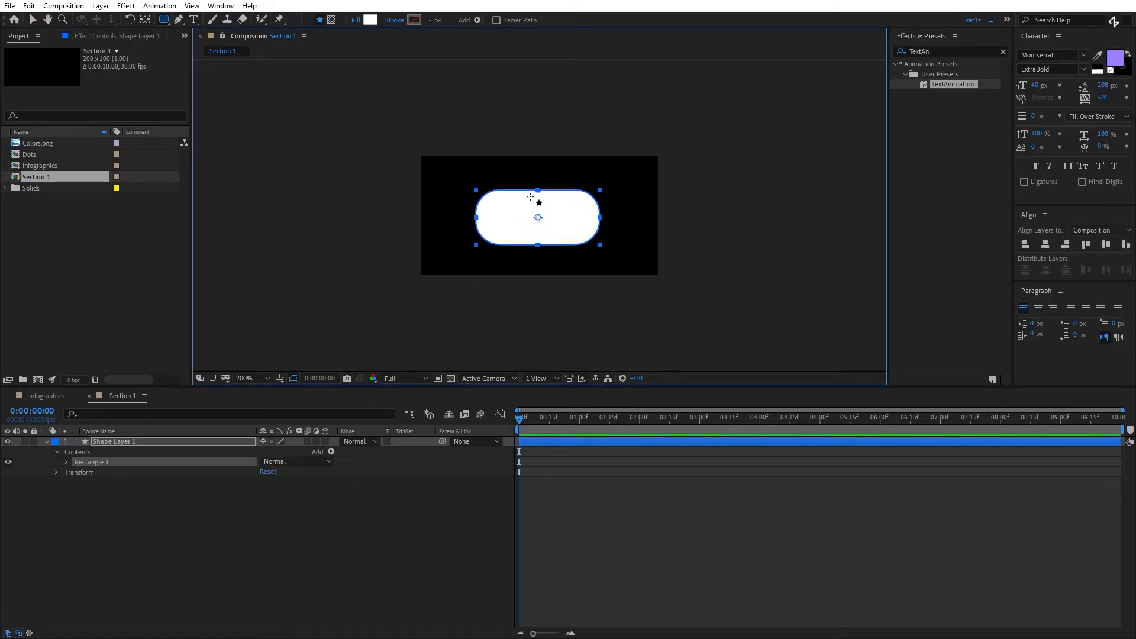
# Set the rounded rectangle's path size to 144 × 66 and collapse the shape layer's properties.
pyautogui.click(68, 462)
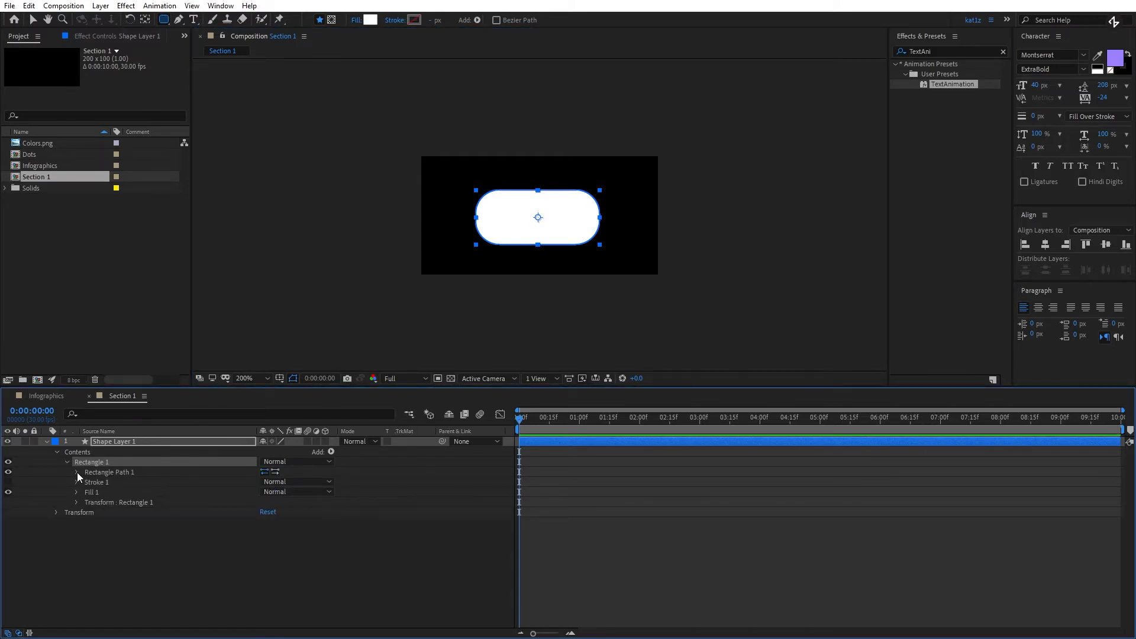
pyautogui.click(77, 472)
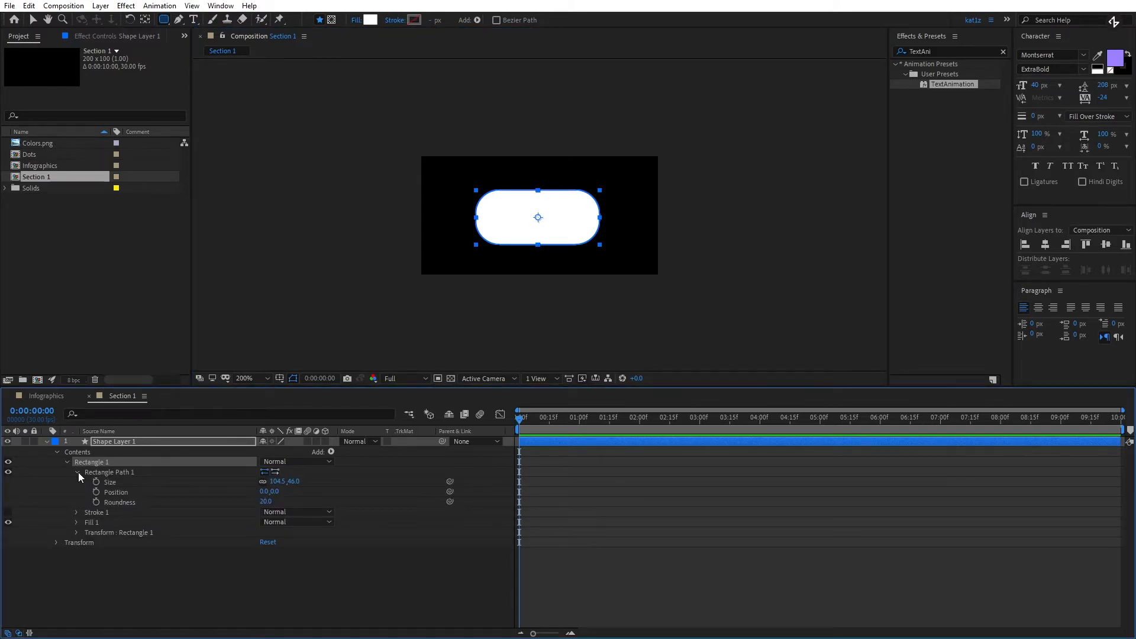
pyautogui.click(278, 481)
pyautogui.write('144')
pyautogui.press('Tab')
pyautogui.write('66')
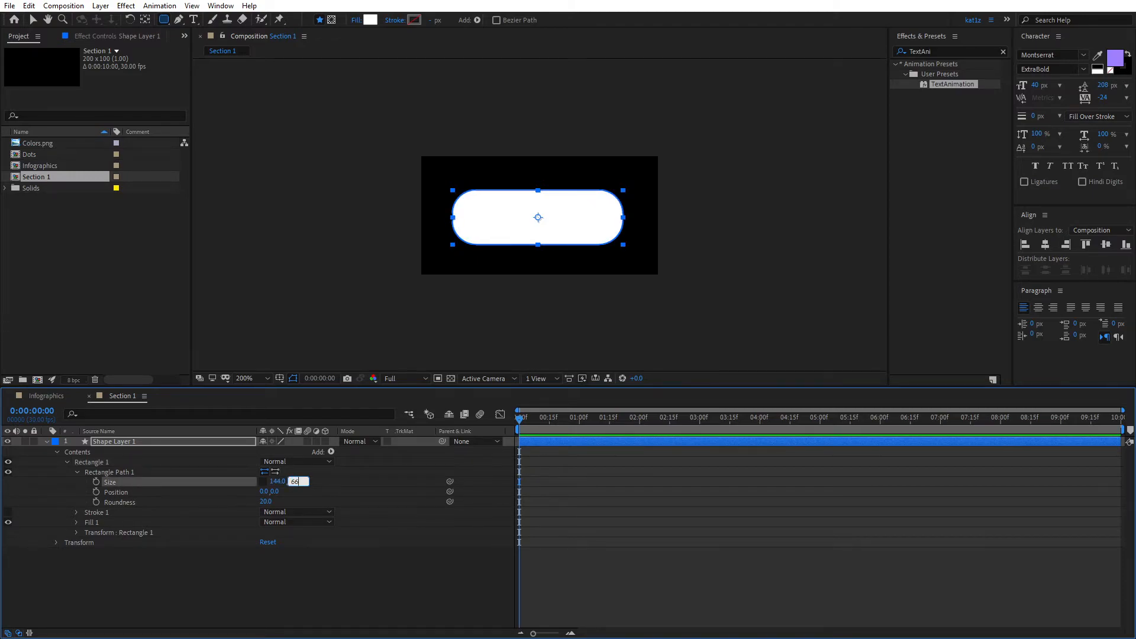
pyautogui.press('Tab')
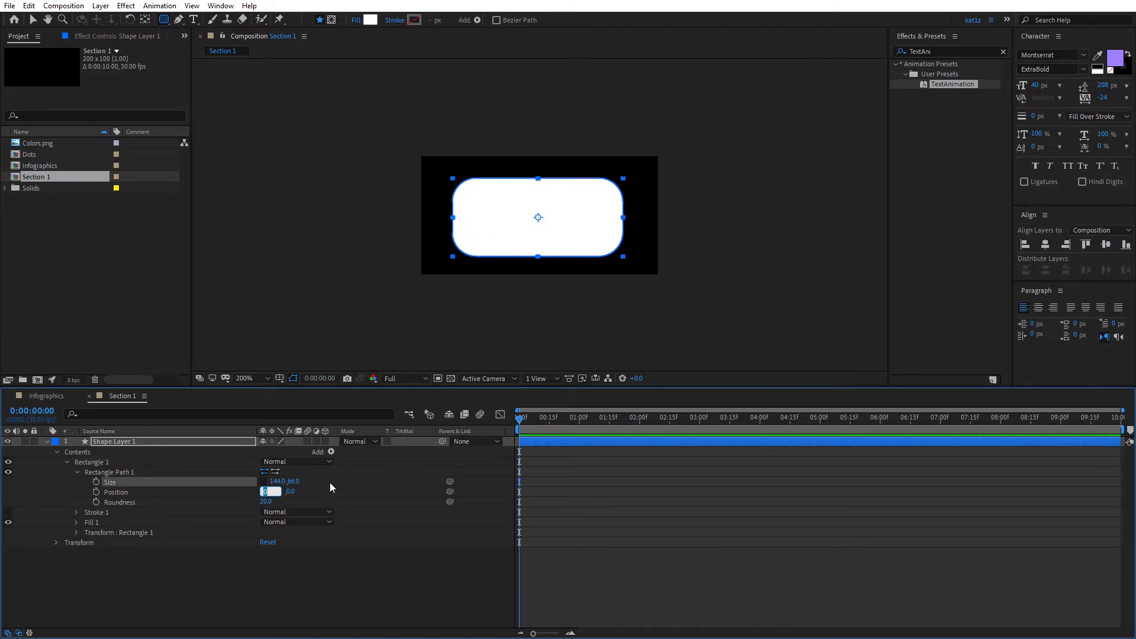
pyautogui.click(430, 564)
pyautogui.click(76, 472)
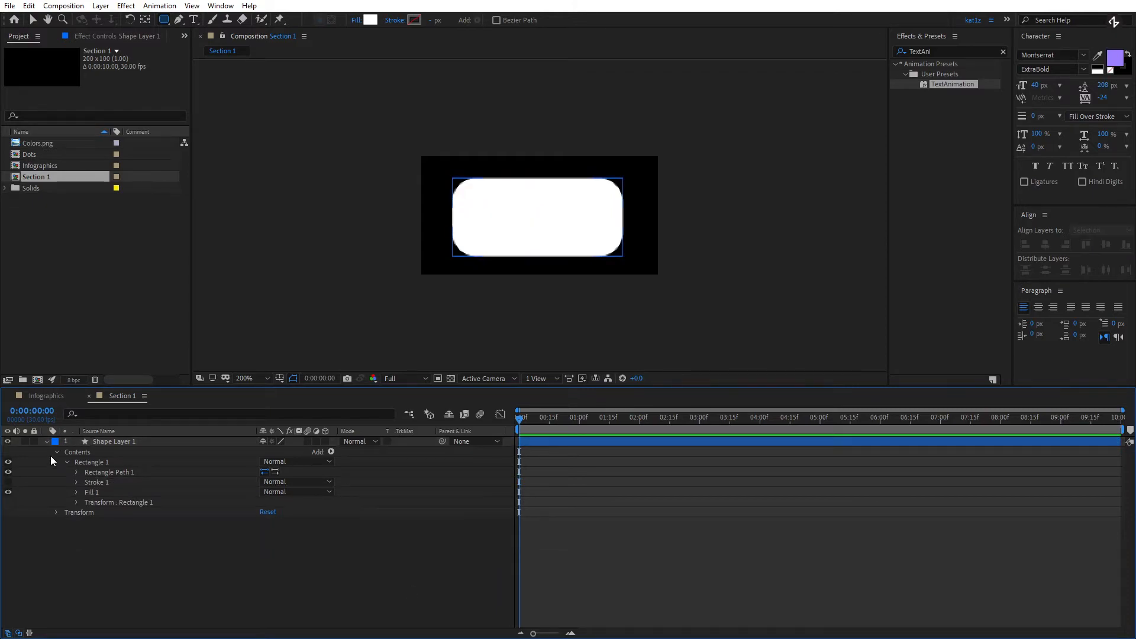
pyautogui.click(56, 452)
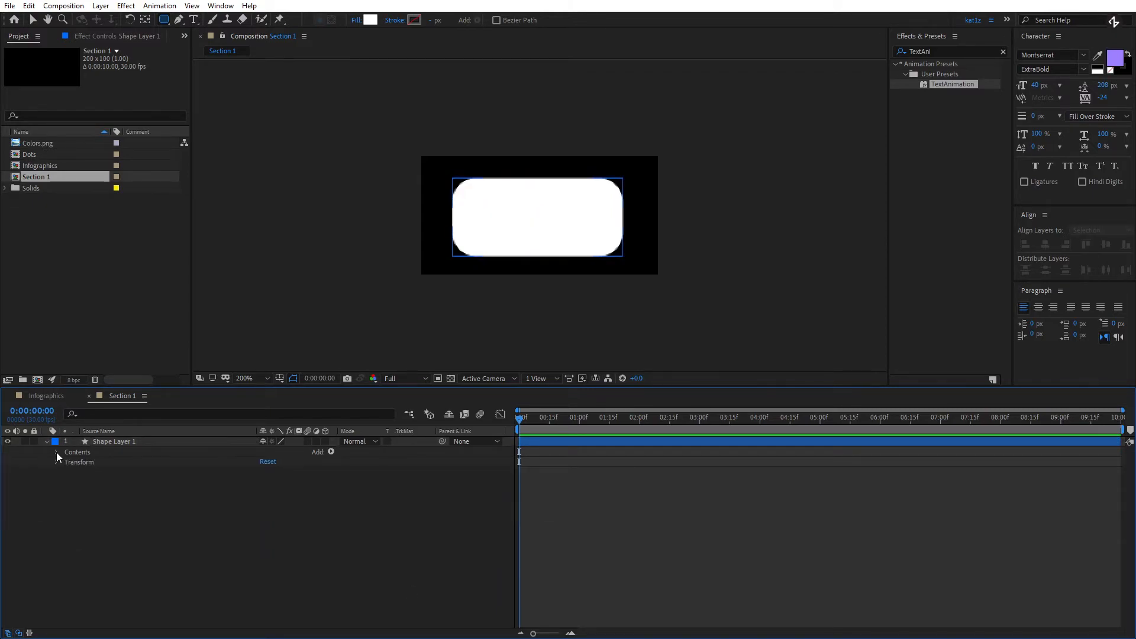
pyautogui.click(48, 442)
# Rename the shape layer Rectangle.
pyautogui.rightClick(112, 443)
pyautogui.click(150, 426)
pyautogui.write('Rectangle')
pyautogui.press('Return')
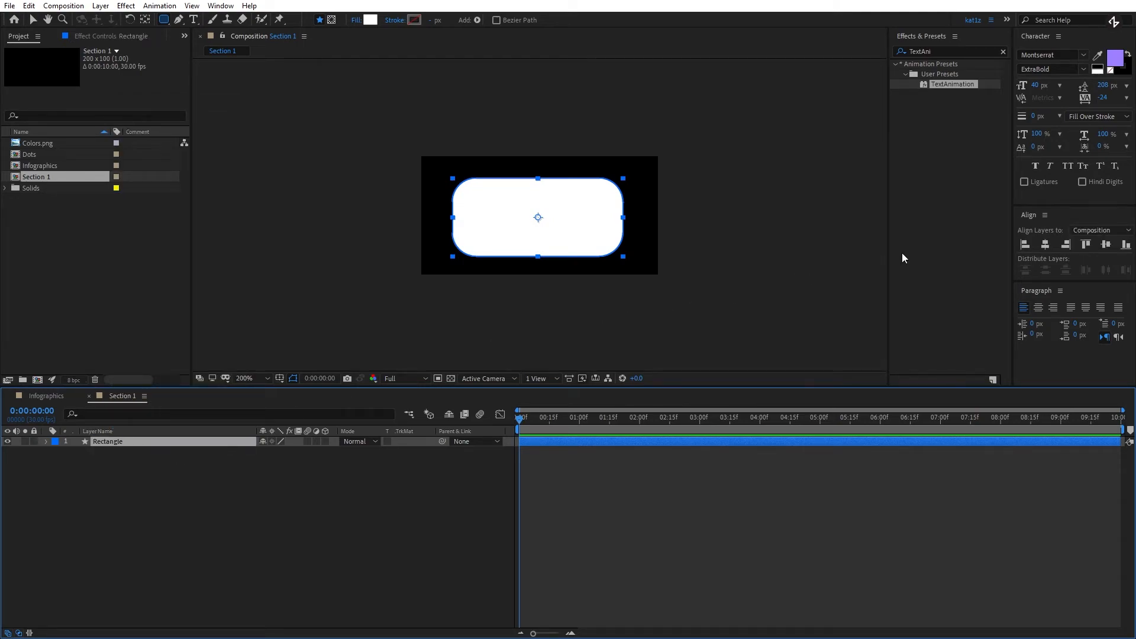
# Center the rectangle horizontally and vertically in the Section 1 composition and set its fill color to 1B1B1B.
pyautogui.click(1046, 244)
pyautogui.click(1104, 246)
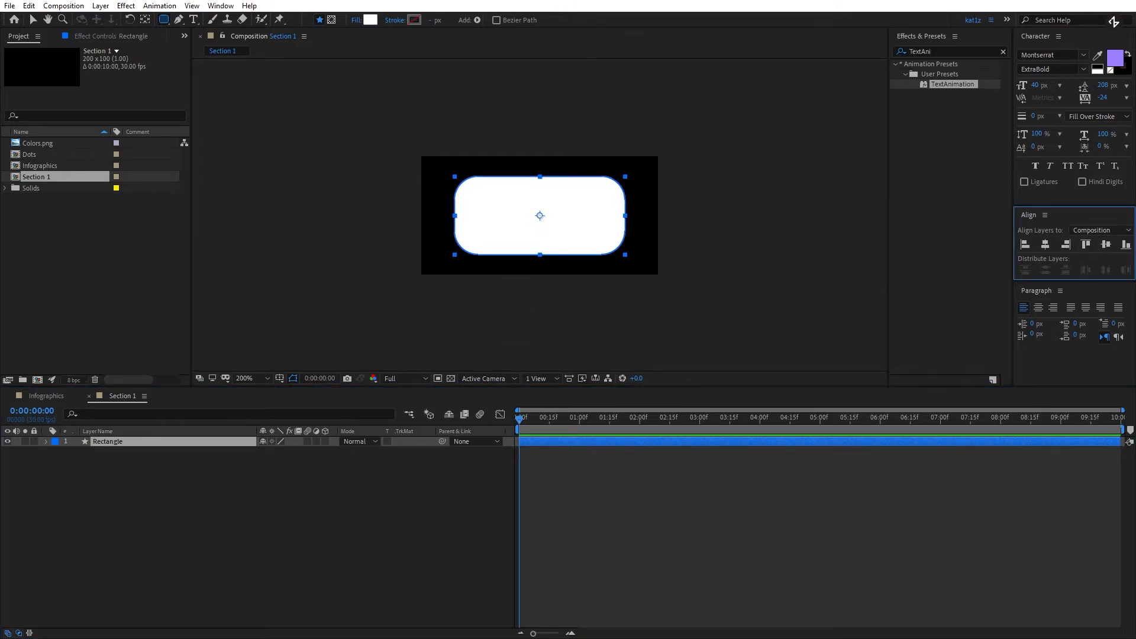
pyautogui.click(370, 21)
pyautogui.write('1B1B1B')
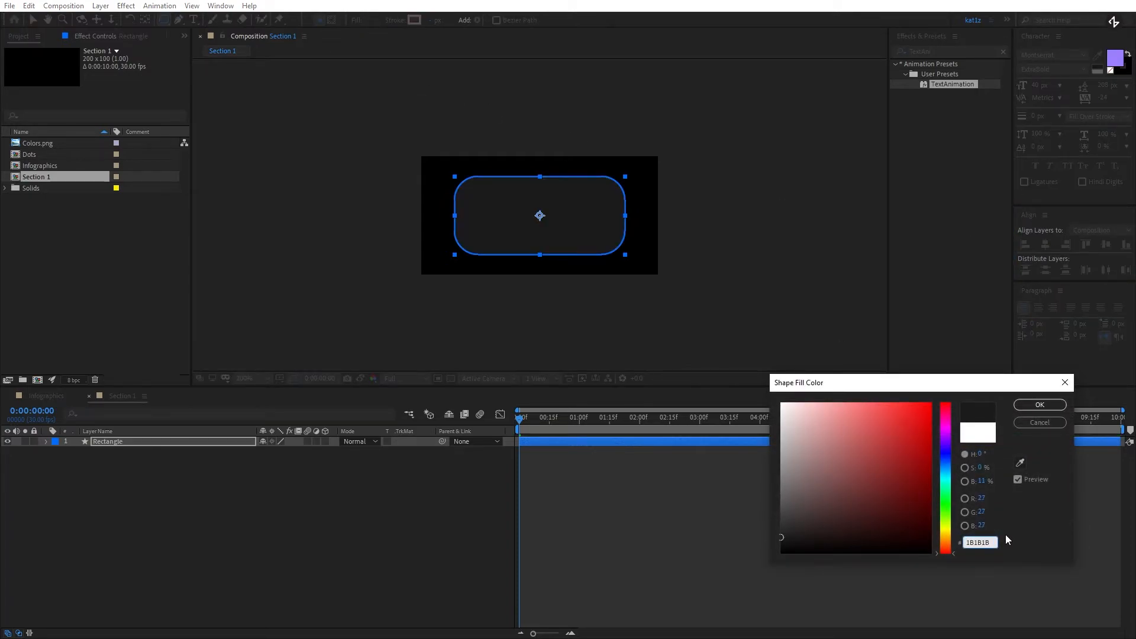
pyautogui.click(1039, 404)
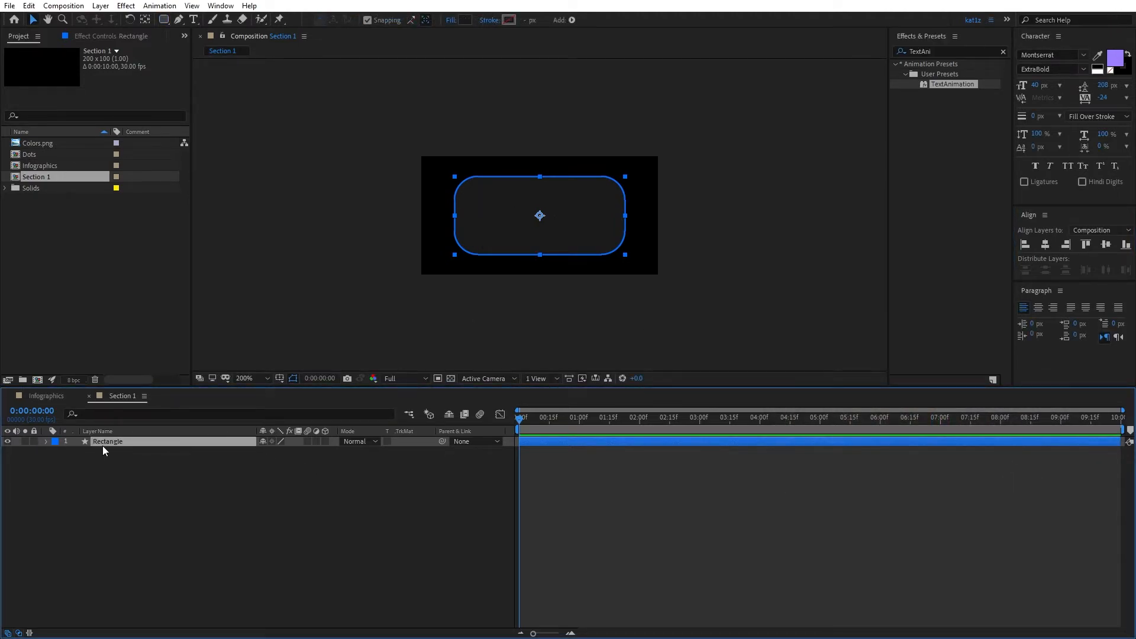
# Animate the Rectangle layer's Scale from 0% at 0:00 to 100% at frame 20.
pyautogui.press('s')
pyautogui.press('space')
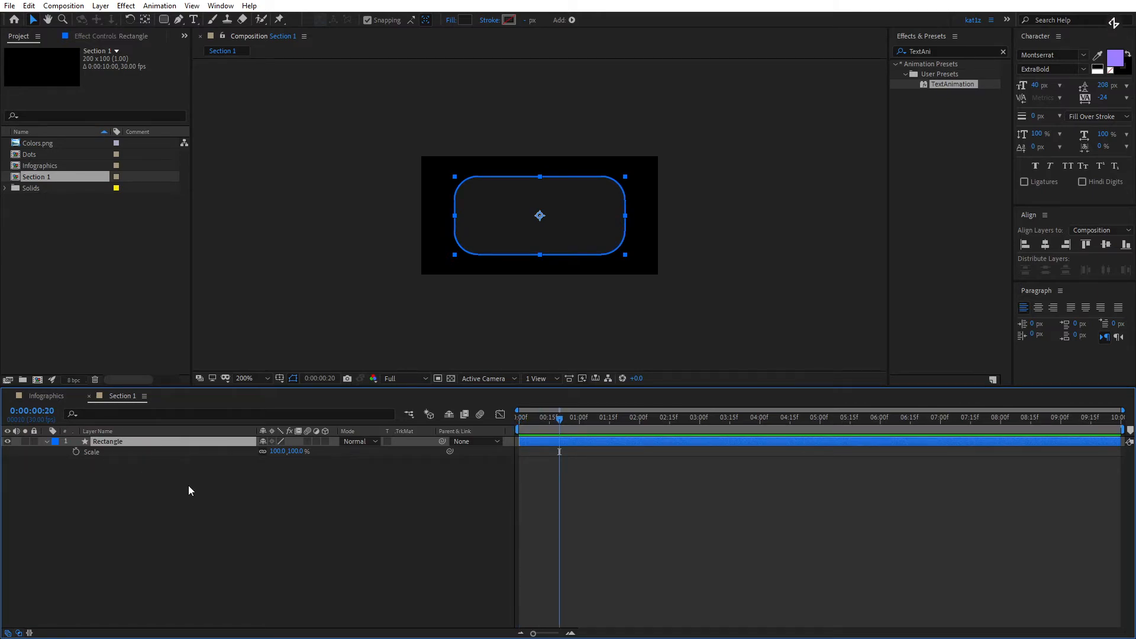
pyautogui.click(75, 451)
pyautogui.moveTo(561, 420); pyautogui.dragTo(412, 453)
pyautogui.click(290, 453)
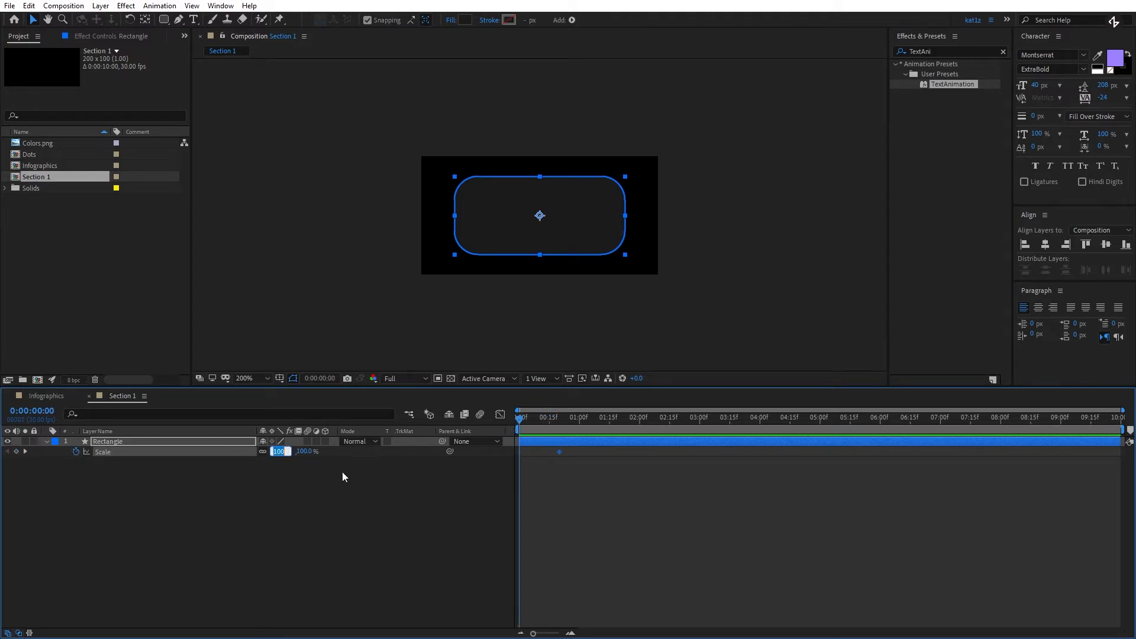
pyautogui.write('0')
pyautogui.press('Return')
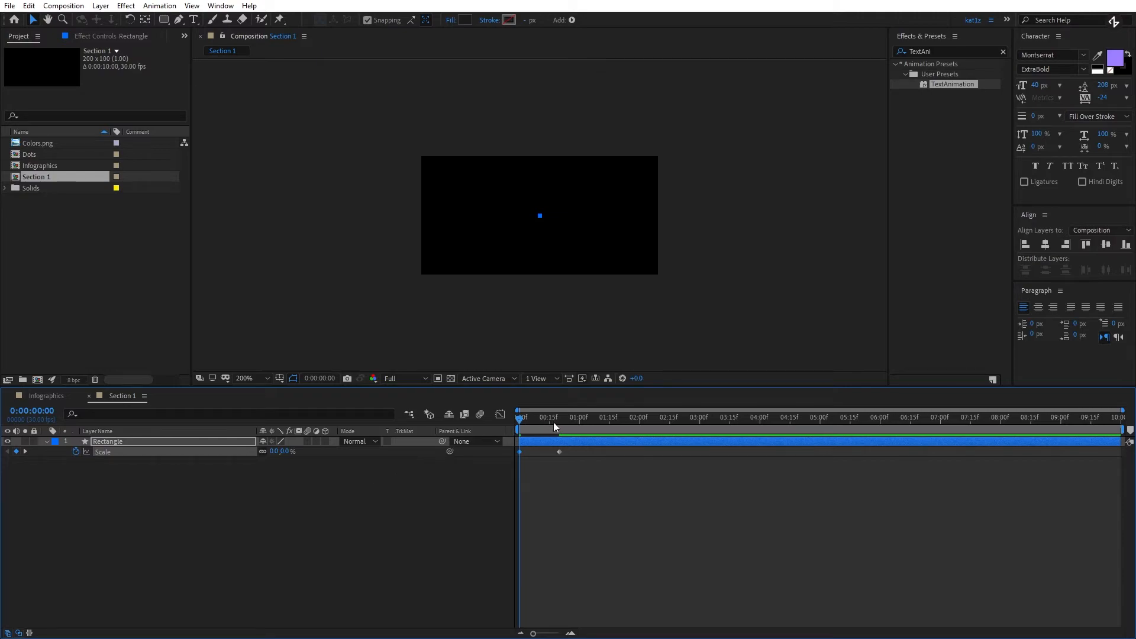
# Reshape the speed curve of the rectangle's Scale keyframes to peak early with a long ease-out, and preview it.
pyautogui.press('space')
pyautogui.press('space')
pyautogui.moveTo(569, 449); pyautogui.dragTo(517, 456)
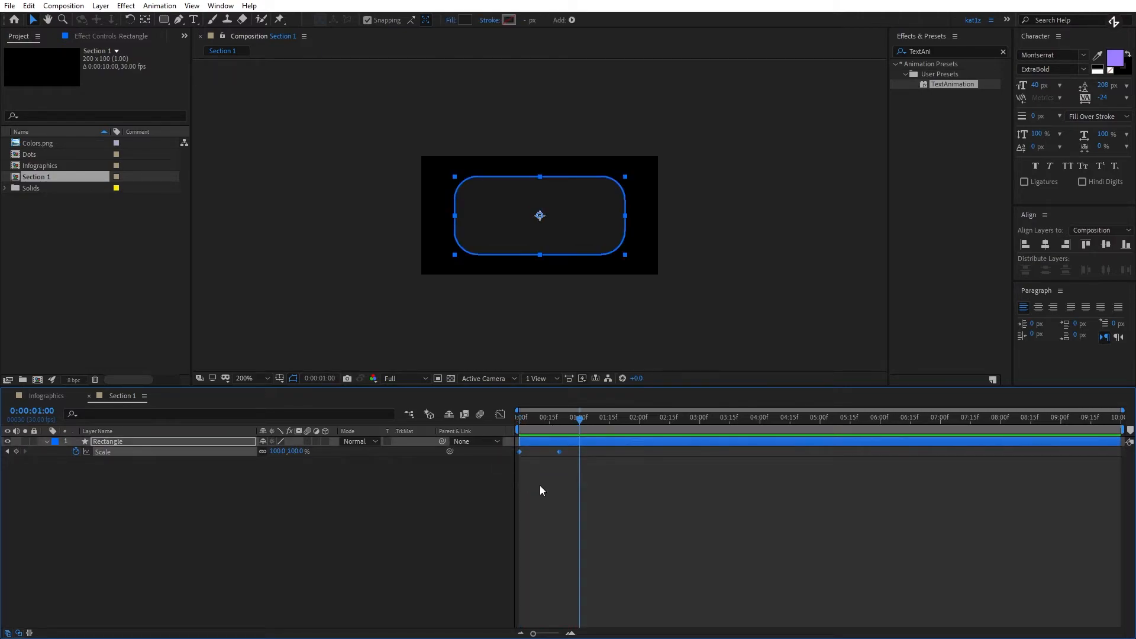
pyautogui.click(500, 414)
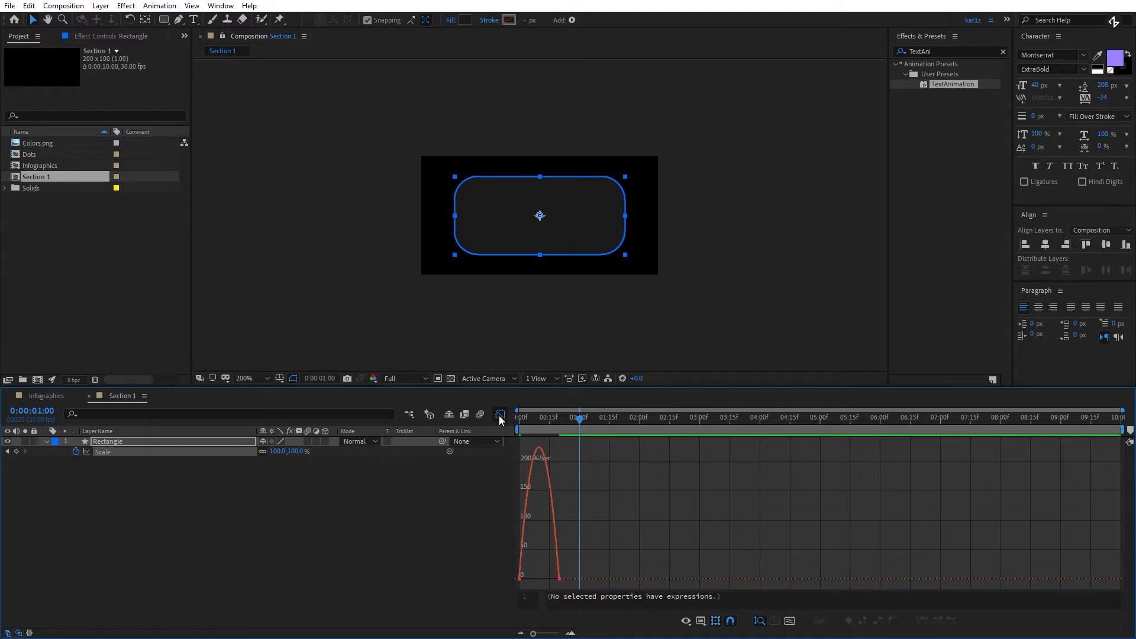
pyautogui.rightClick(588, 504)
pyautogui.moveTo(584, 568); pyautogui.dragTo(539, 580)
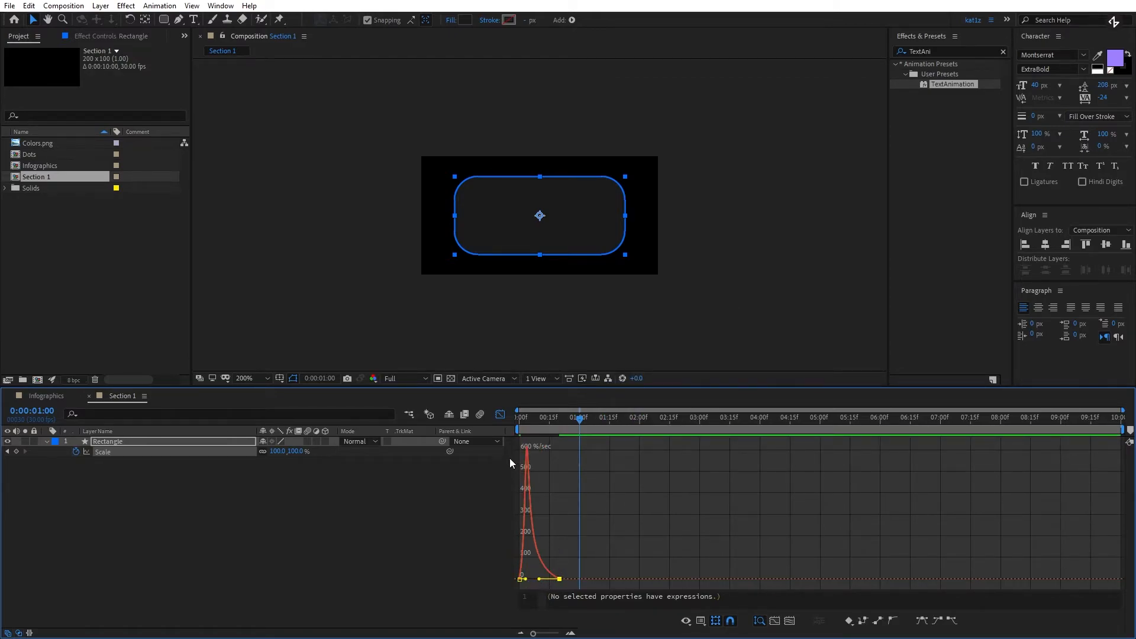
pyautogui.click(499, 414)
pyautogui.press('Home')
pyautogui.press('space')
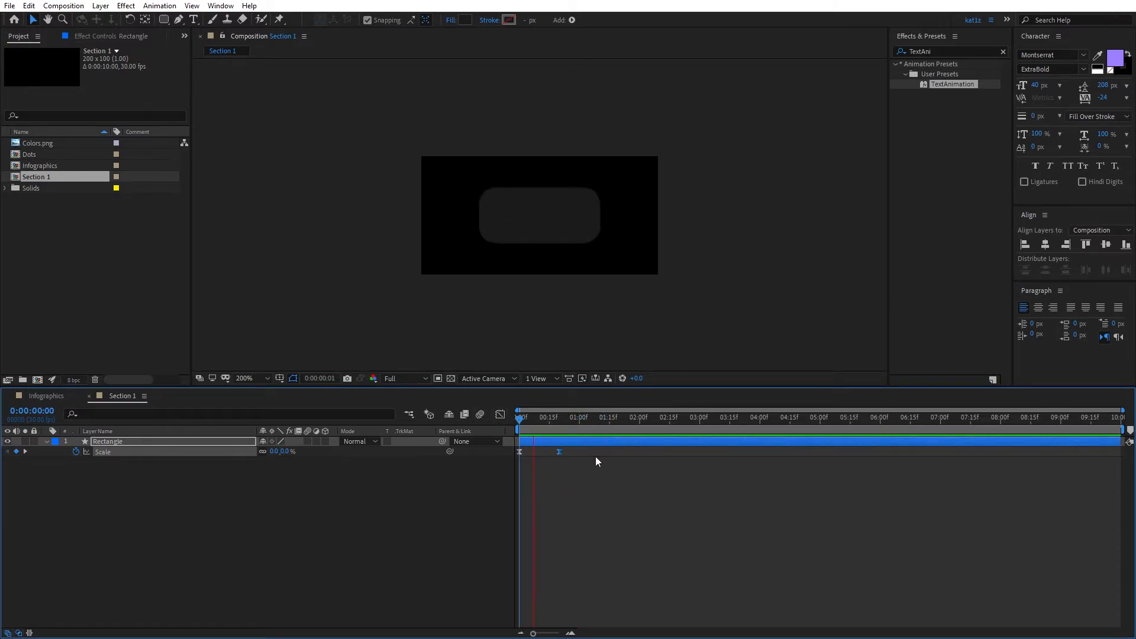
pyautogui.press('space')
# At frame 20, add a text layer reading "section 1" over the rectangle.
pyautogui.click(561, 421)
pyautogui.moveTo(560, 420); pyautogui.dragTo(559, 420)
pyautogui.click(440, 513)
pyautogui.click(194, 19)
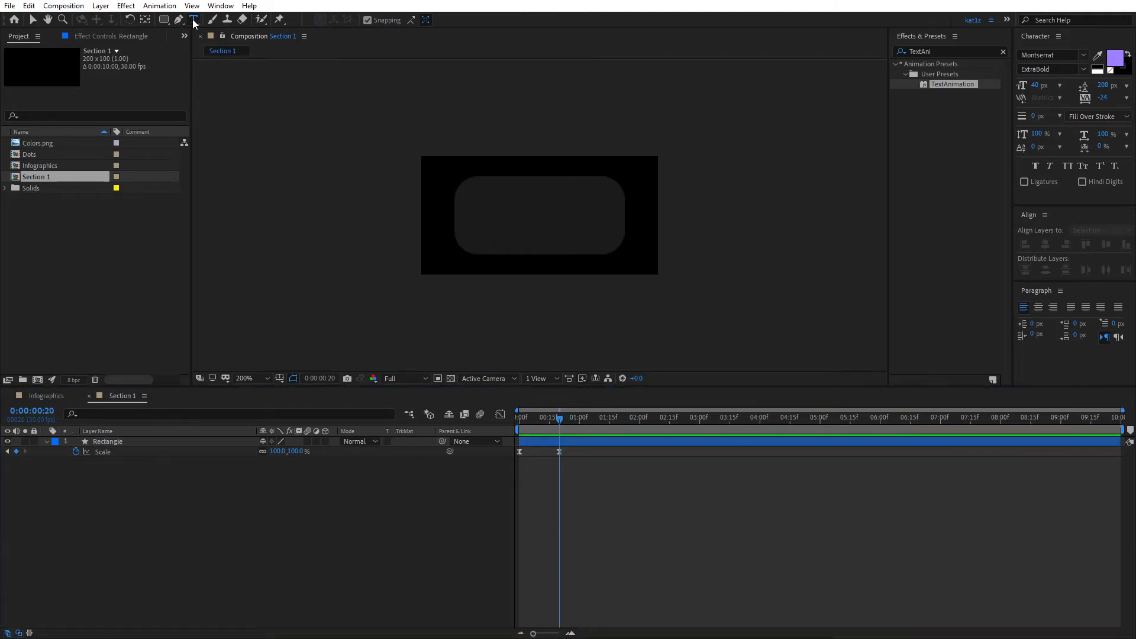
pyautogui.click(484, 224)
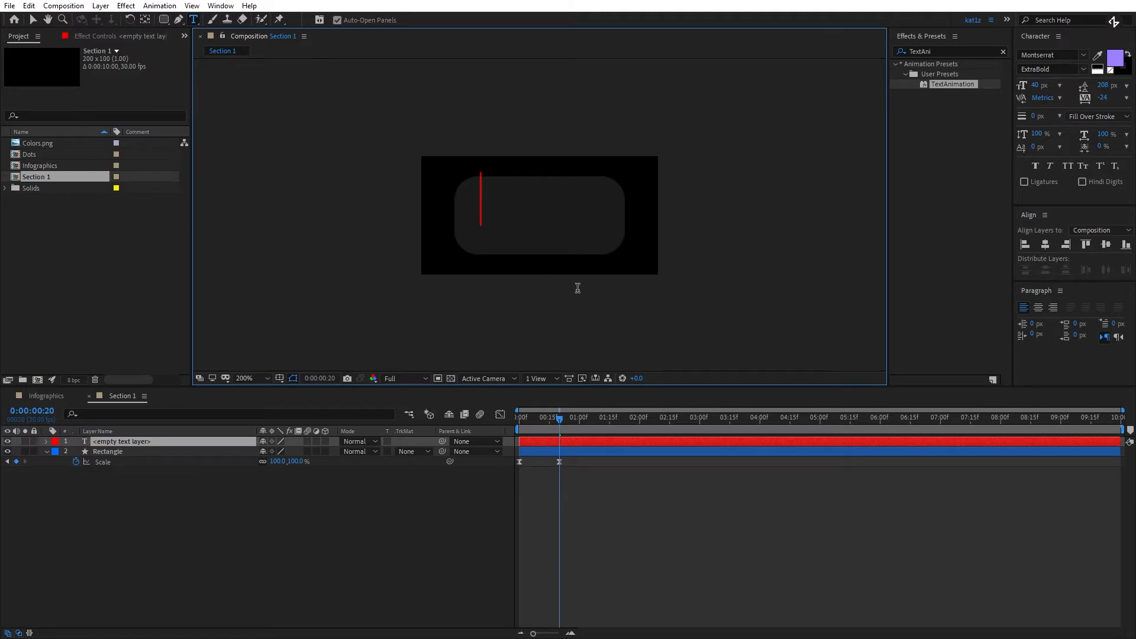
pyautogui.write('section 1')
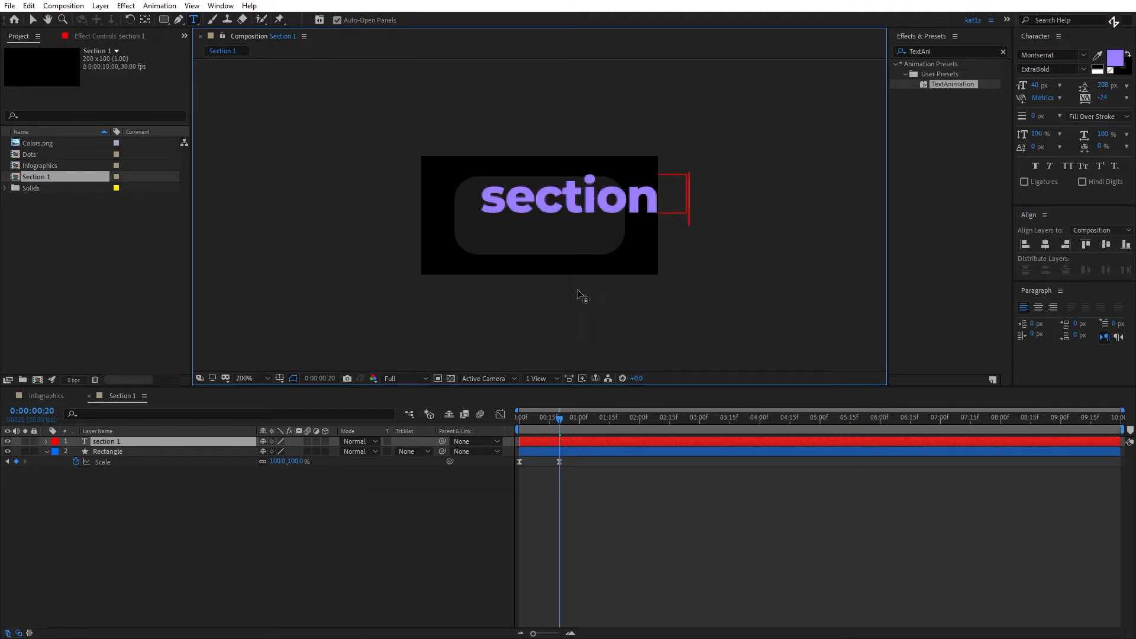
# Set the section 1 text to all caps with a font size of 22 px.
pyautogui.hotkey('ctrl', 'a')
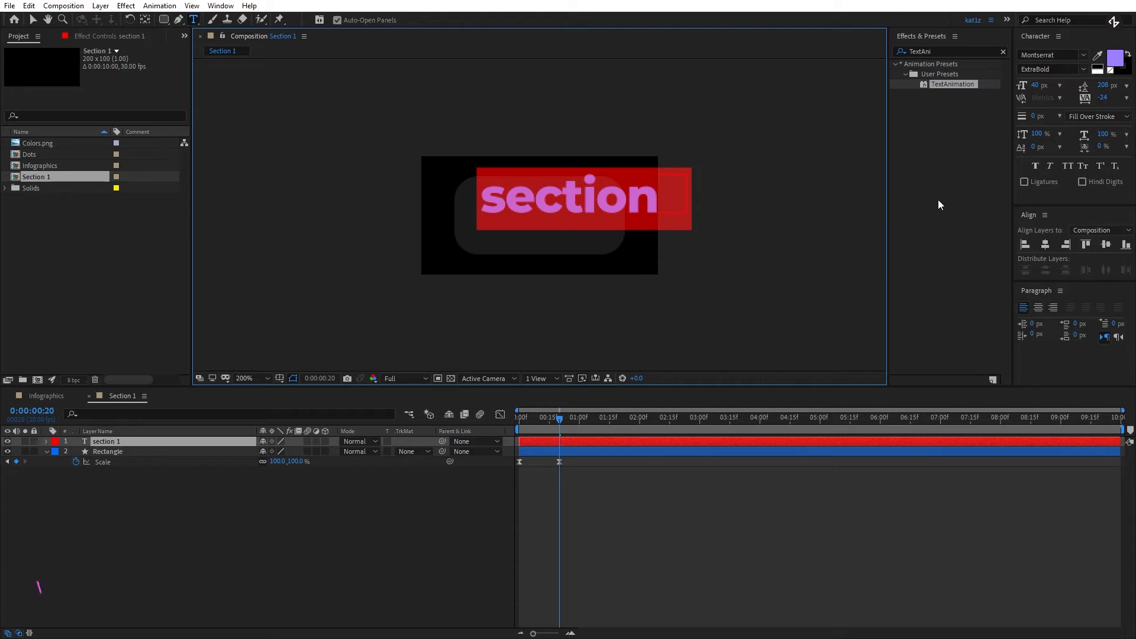
pyautogui.click(1066, 166)
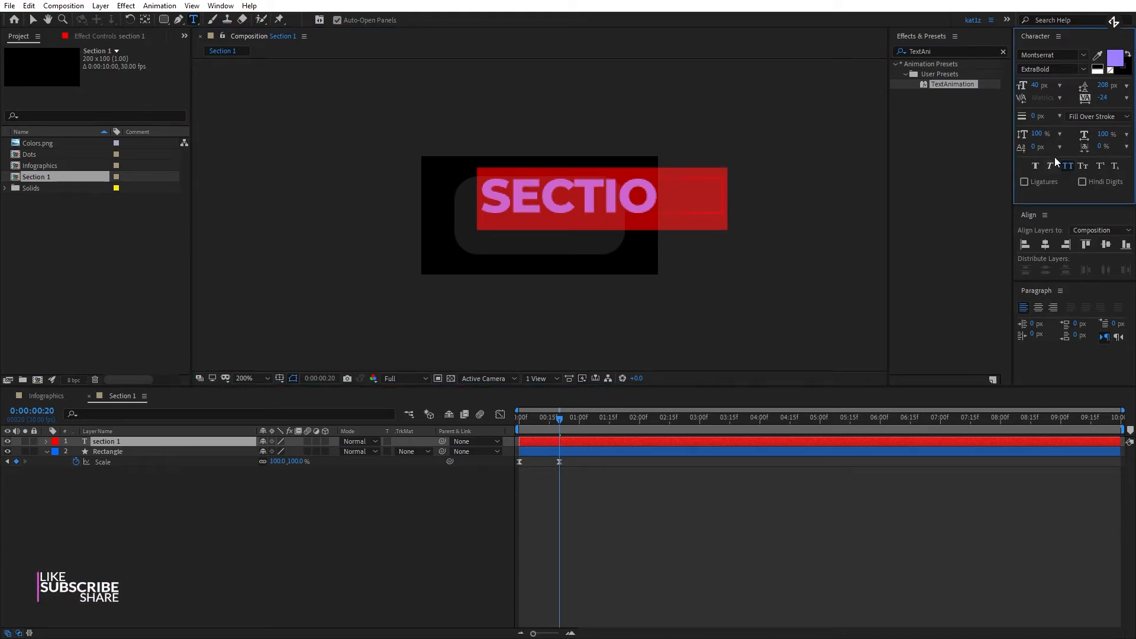
pyautogui.click(1036, 85)
pyautogui.write('22')
pyautogui.press('Return')
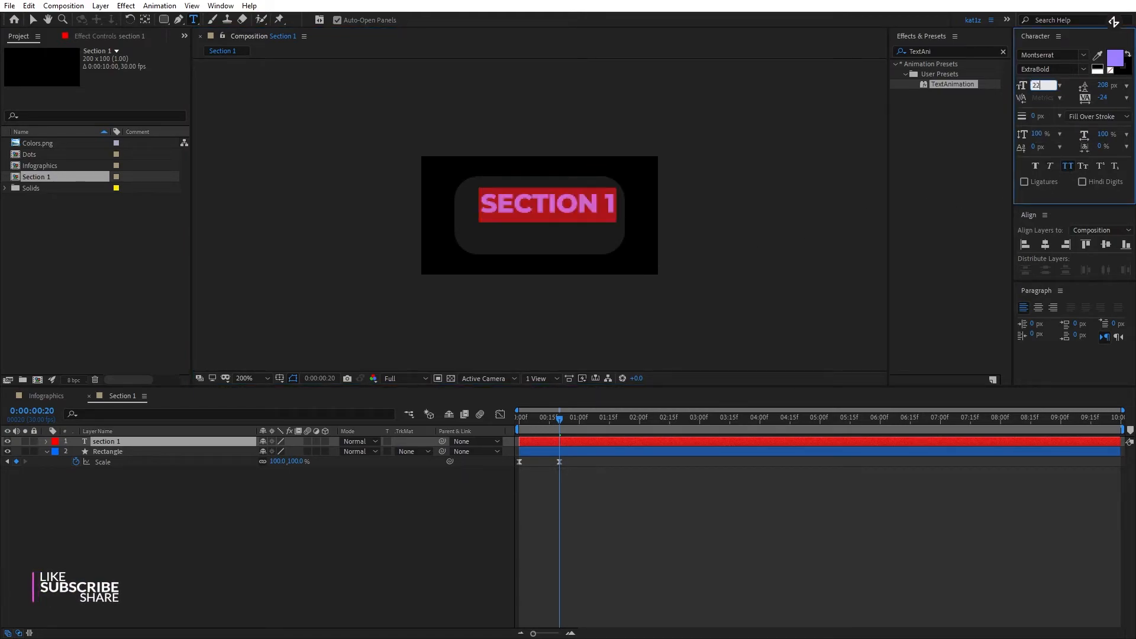
# Center the section 1 text horizontally and vertically in the composition, and return to the Selection tool.
pyautogui.click(1045, 244)
pyautogui.click(1106, 244)
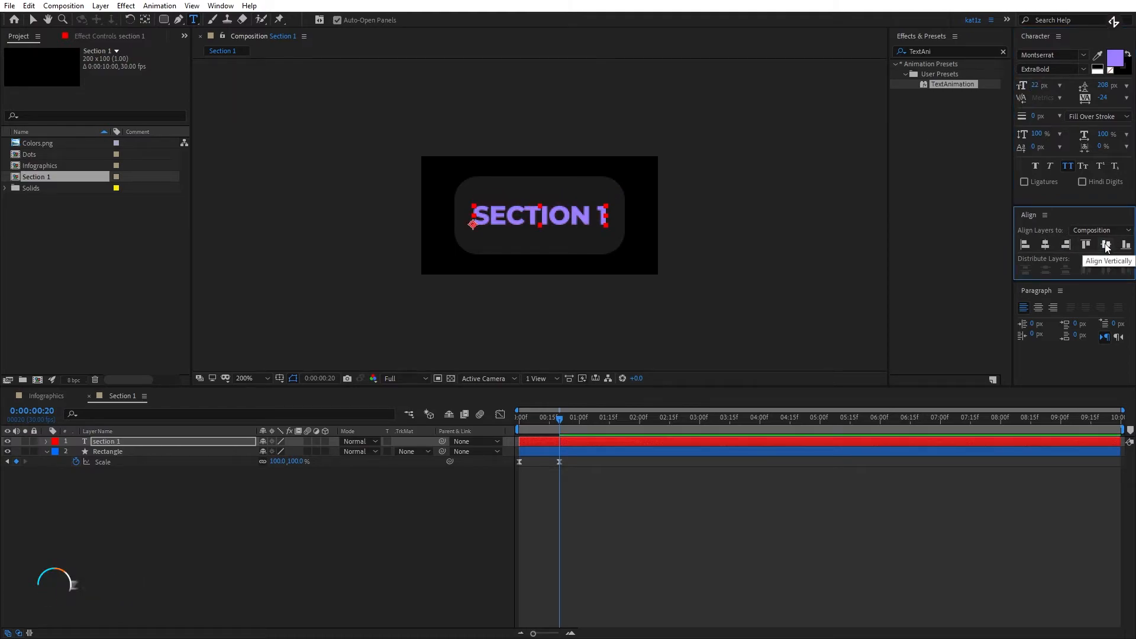
pyautogui.click(538, 477)
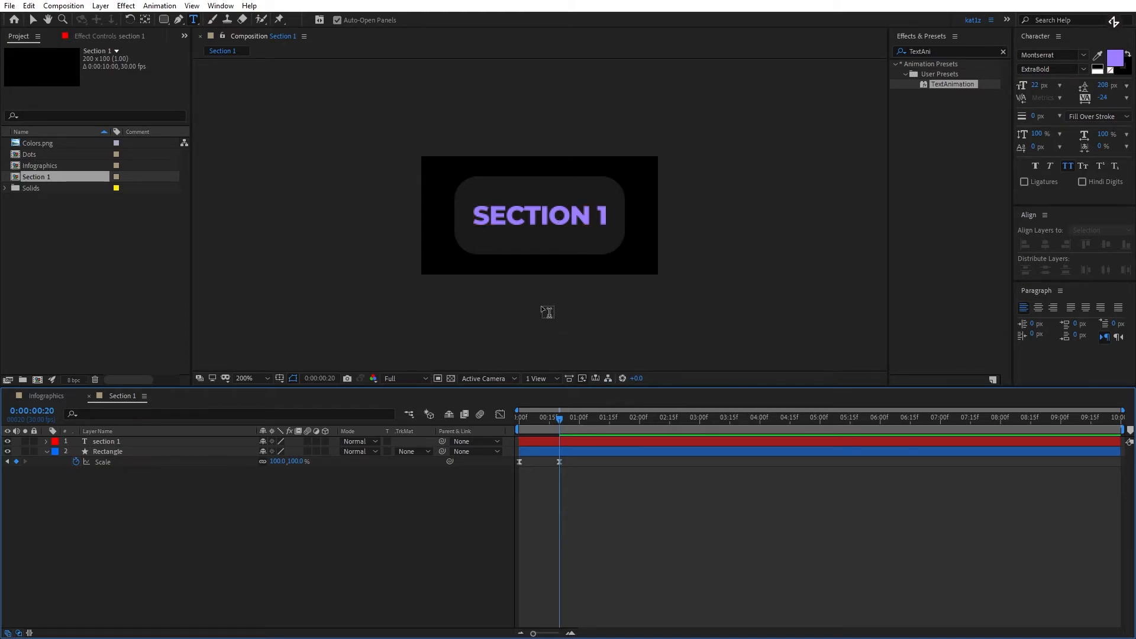
pyautogui.press('v')
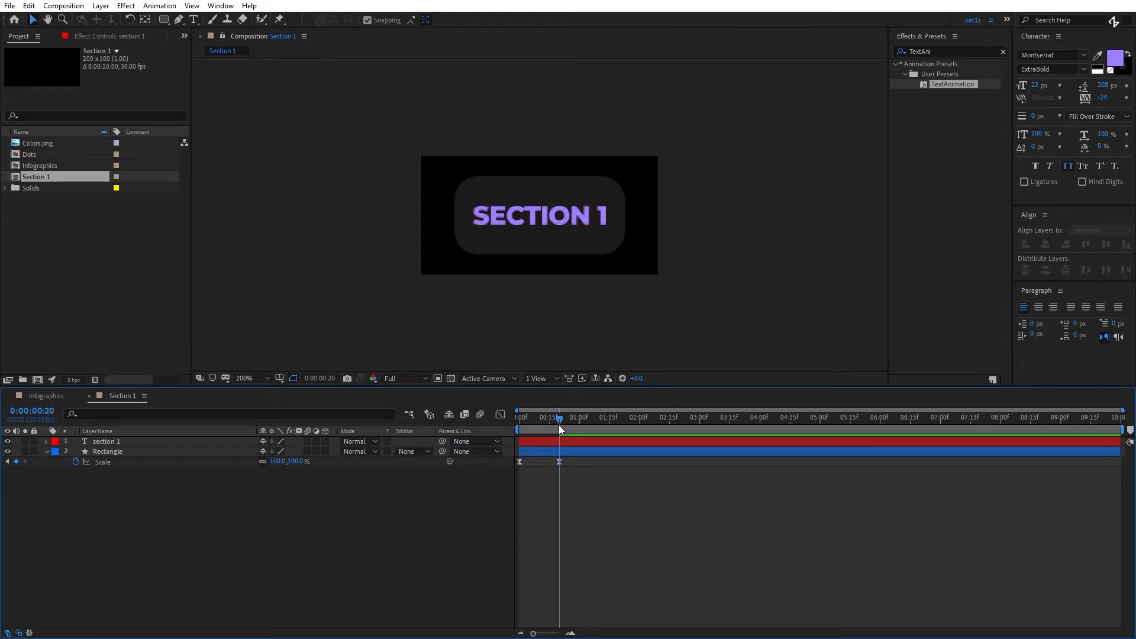
# Apply the TextAnimation preset to the section 1 text layer at 0:00 and preview the result.
pyautogui.click(563, 441)
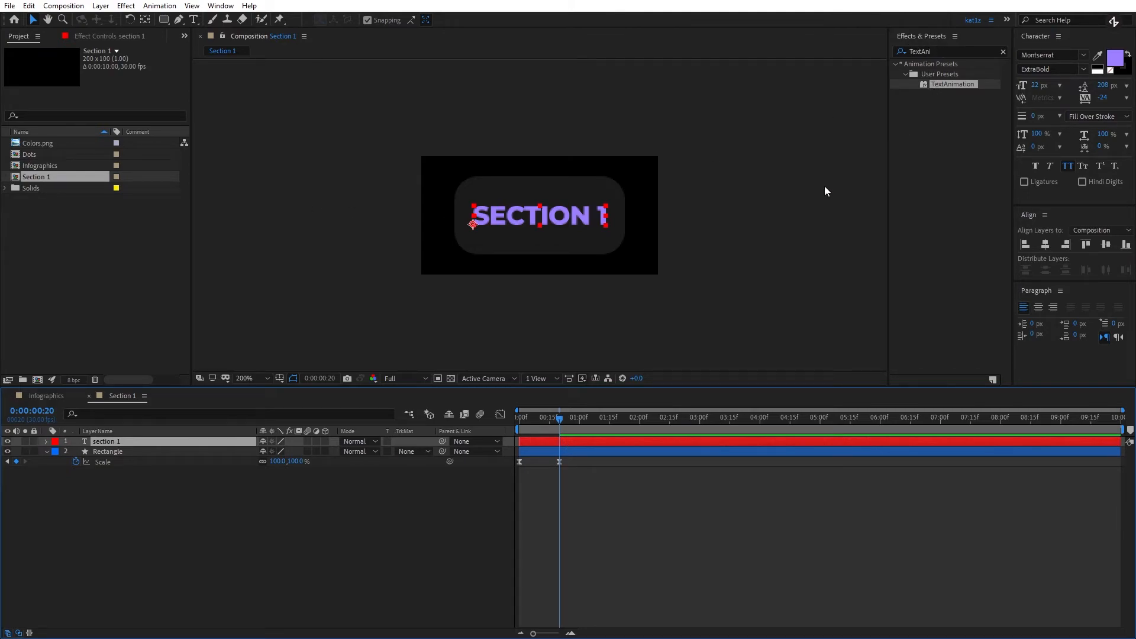
pyautogui.moveTo(524, 414); pyautogui.dragTo(515, 416)
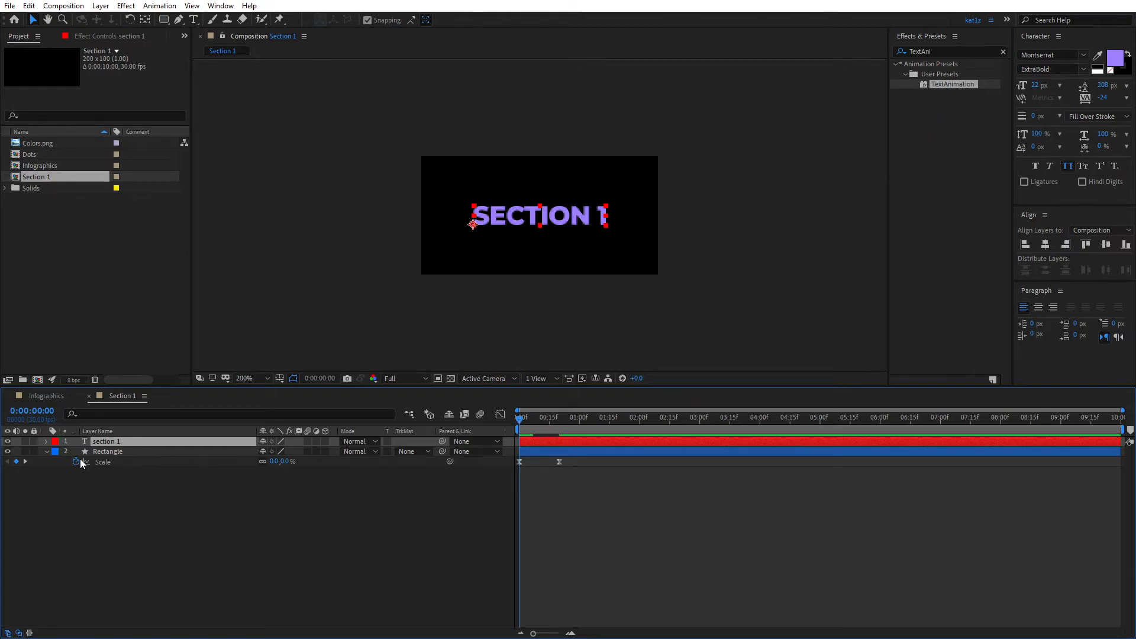
pyautogui.doubleClick(946, 85)
pyautogui.click(587, 494)
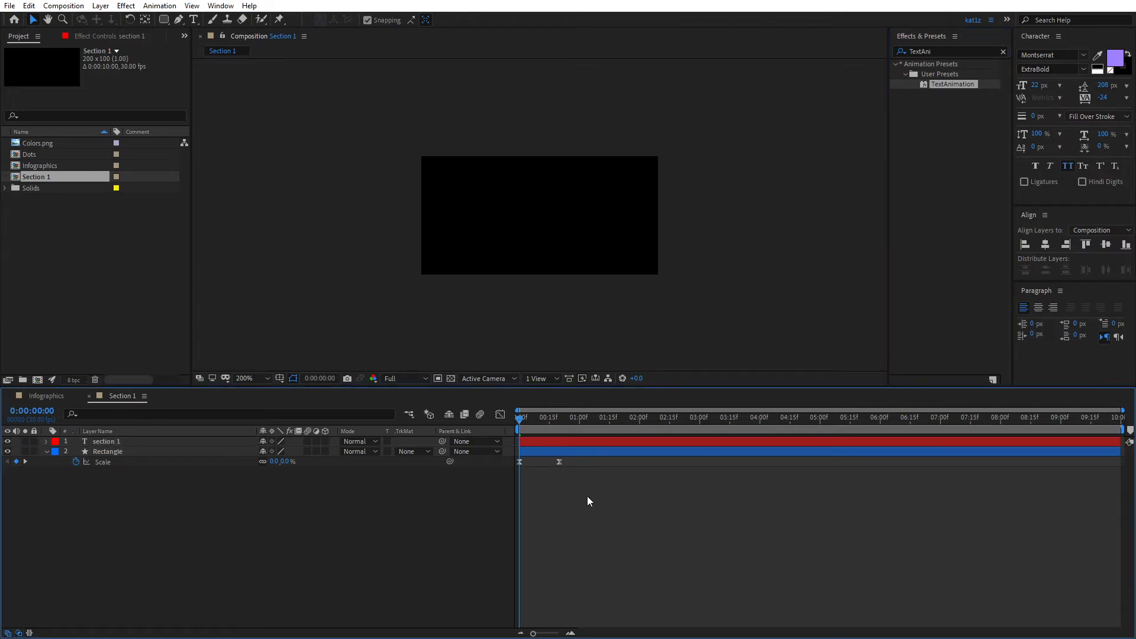
pyautogui.press('space')
pyautogui.click(524, 452)
pyautogui.click(554, 418)
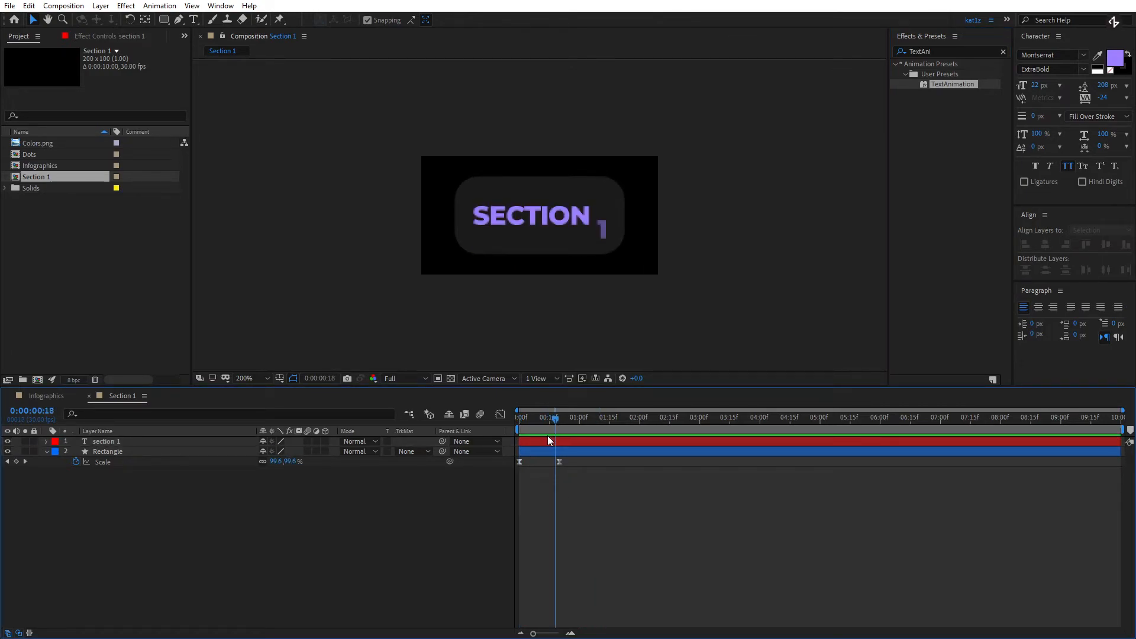
# Base the section 1 text animator's range selector on Characters and preview the animation from the start.
pyautogui.click(517, 443)
pyautogui.click(46, 441)
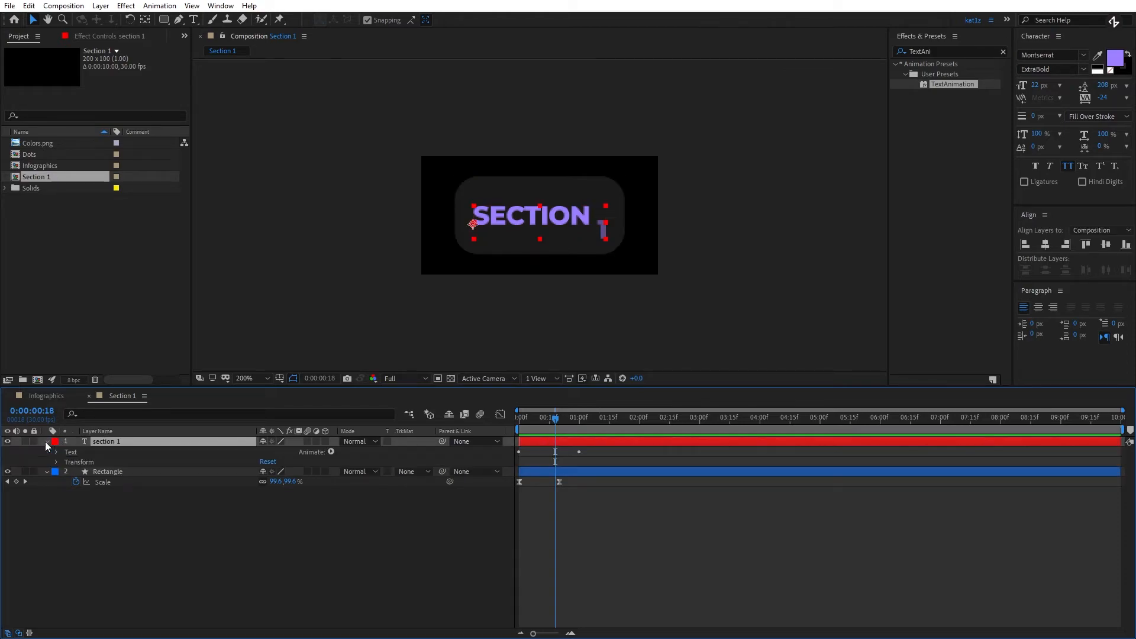
pyautogui.click(56, 452)
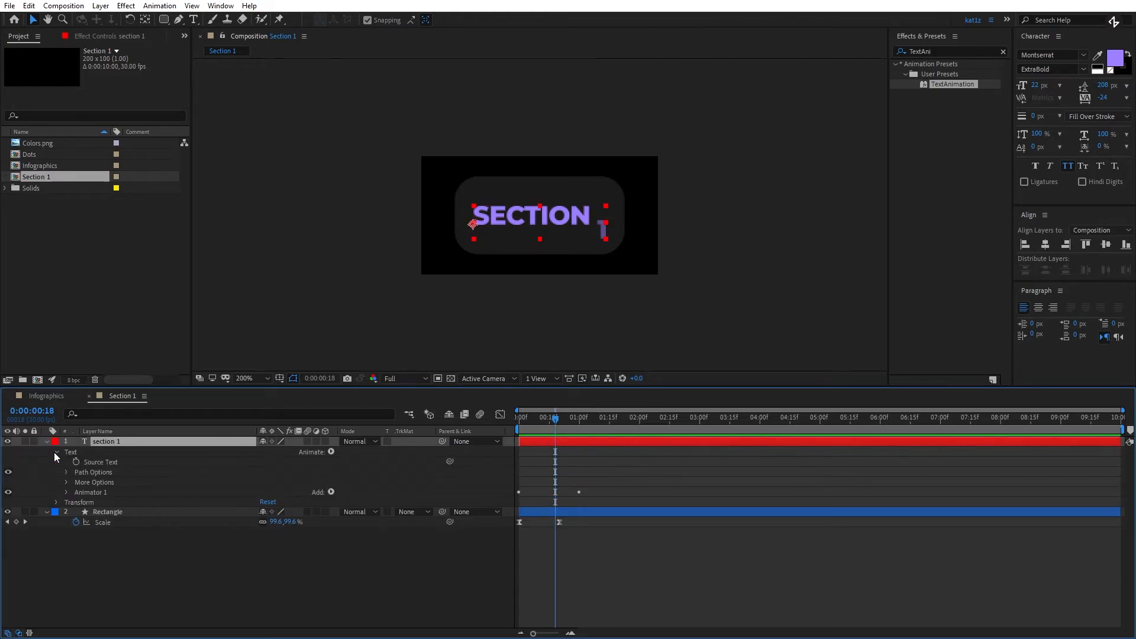
pyautogui.click(66, 493)
pyautogui.click(76, 502)
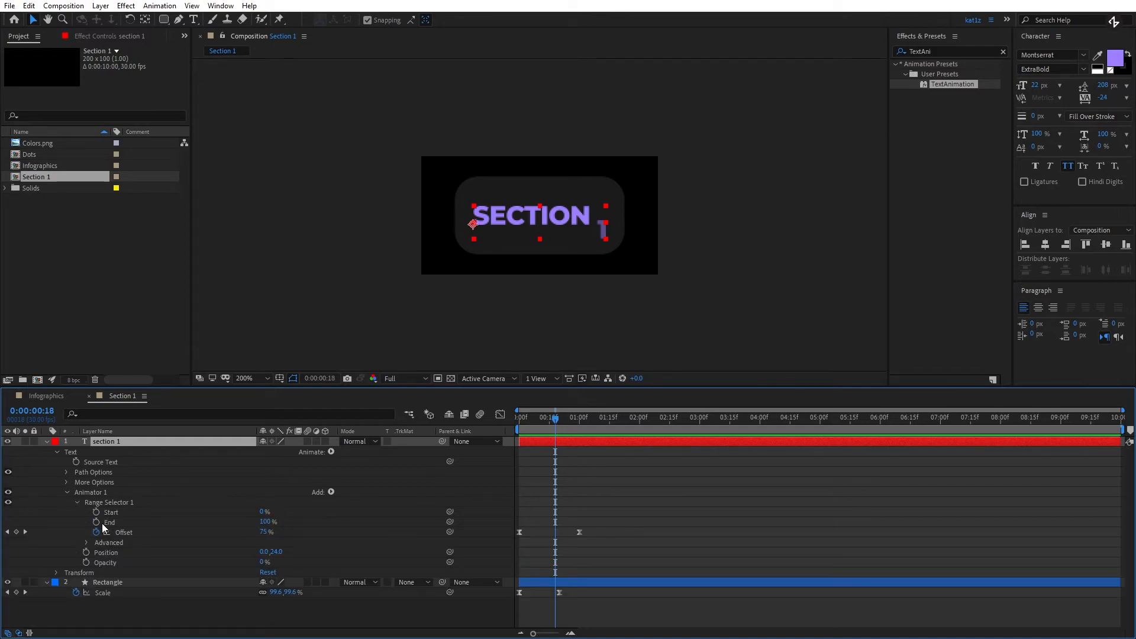
pyautogui.click(86, 542)
pyautogui.click(293, 552)
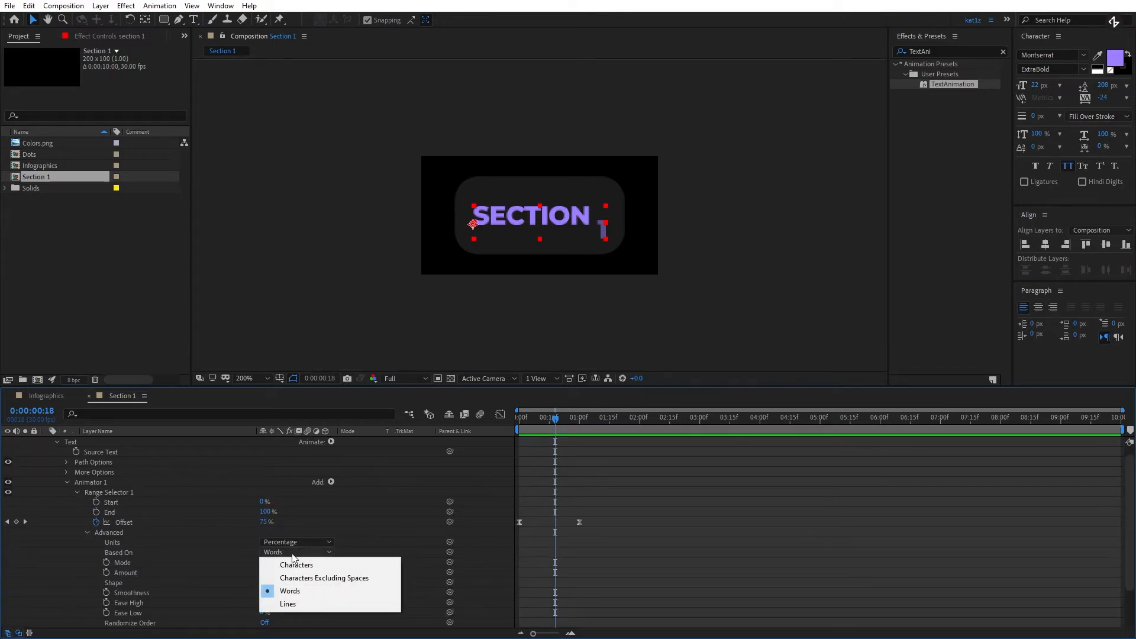
pyautogui.click(295, 565)
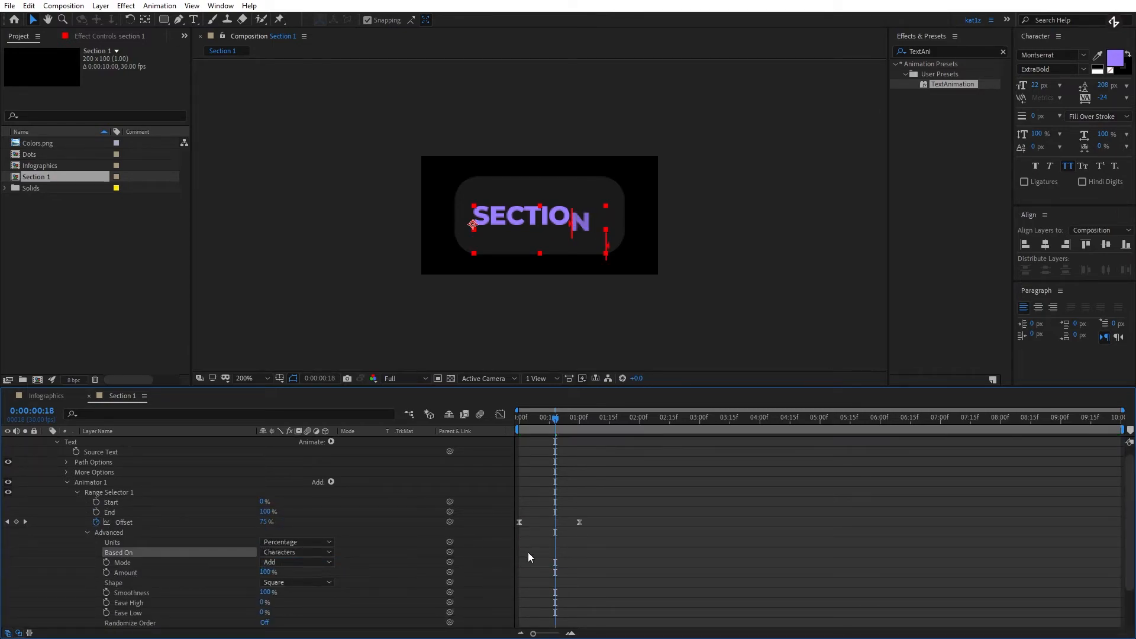
pyautogui.click(67, 482)
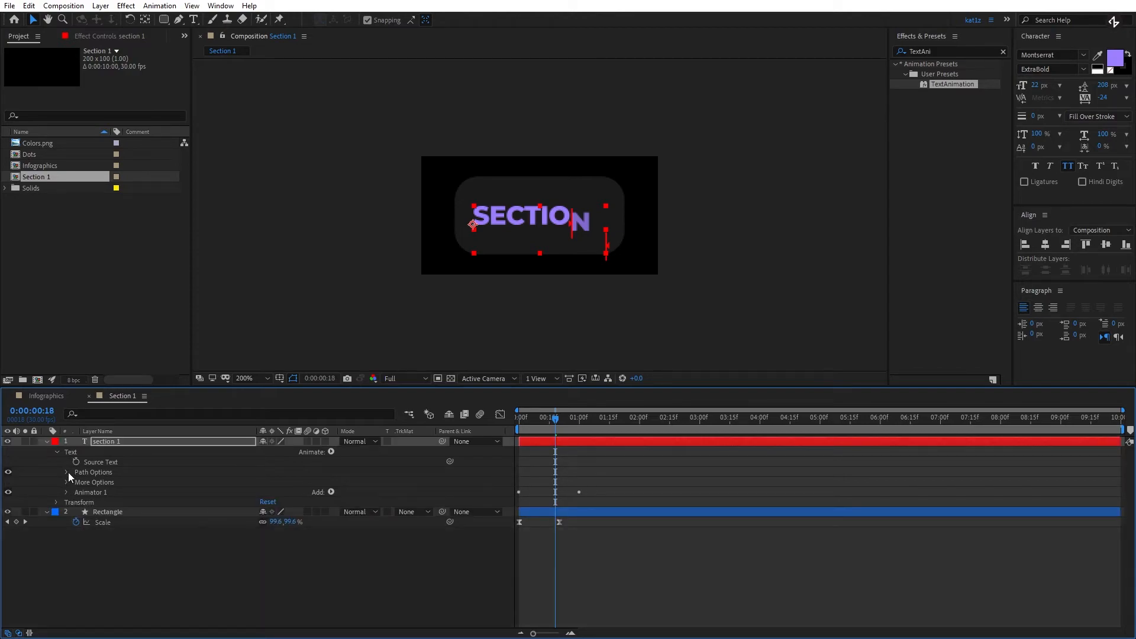
pyautogui.moveTo(555, 419); pyautogui.dragTo(477, 442)
pyautogui.press('space')
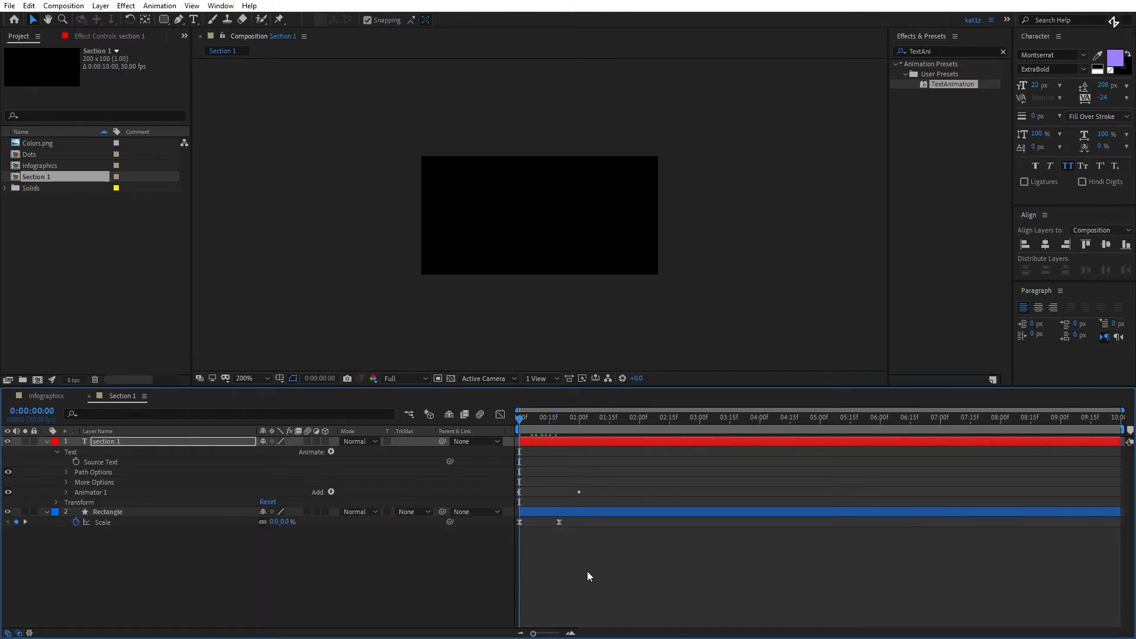
pyautogui.press('space')
# Shift the section 1 text layer to start at frame 20 and preview the composition from the beginning.
pyautogui.moveTo(521, 418); pyautogui.dragTo(559, 423)
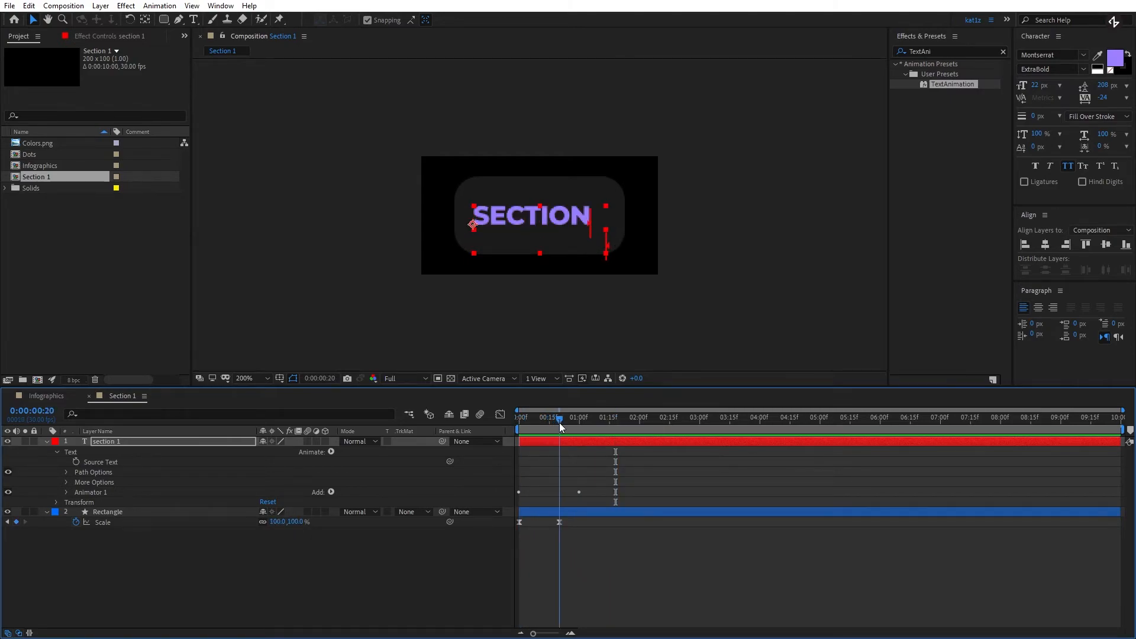
pyautogui.click(526, 524)
pyautogui.click(563, 445)
pyautogui.click(561, 442)
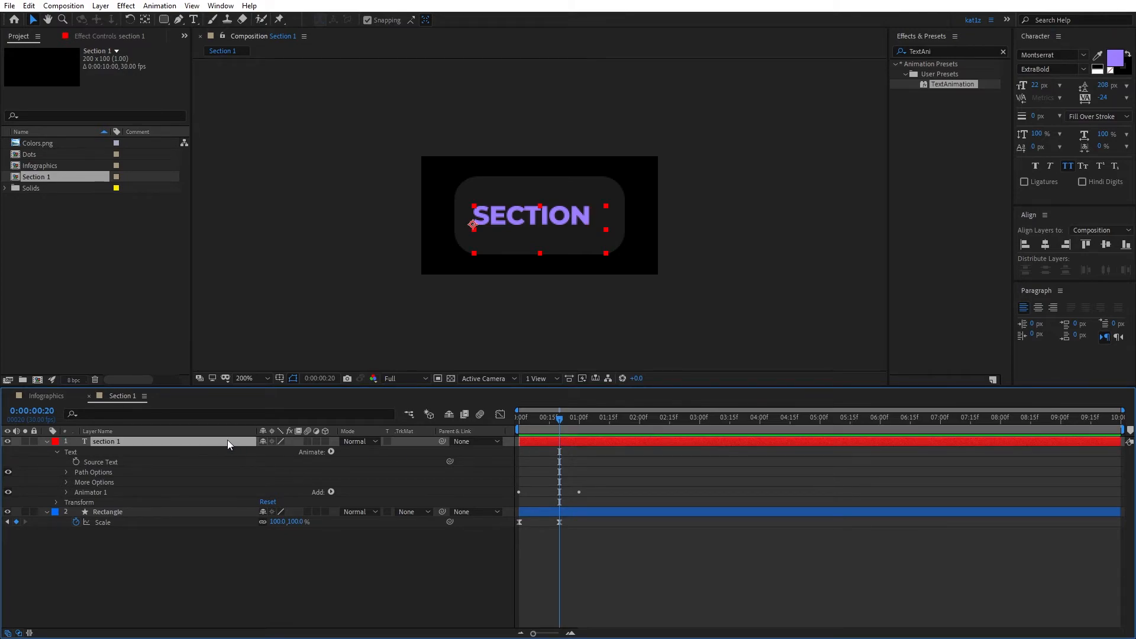
pyautogui.press('[')
pyautogui.click(589, 463)
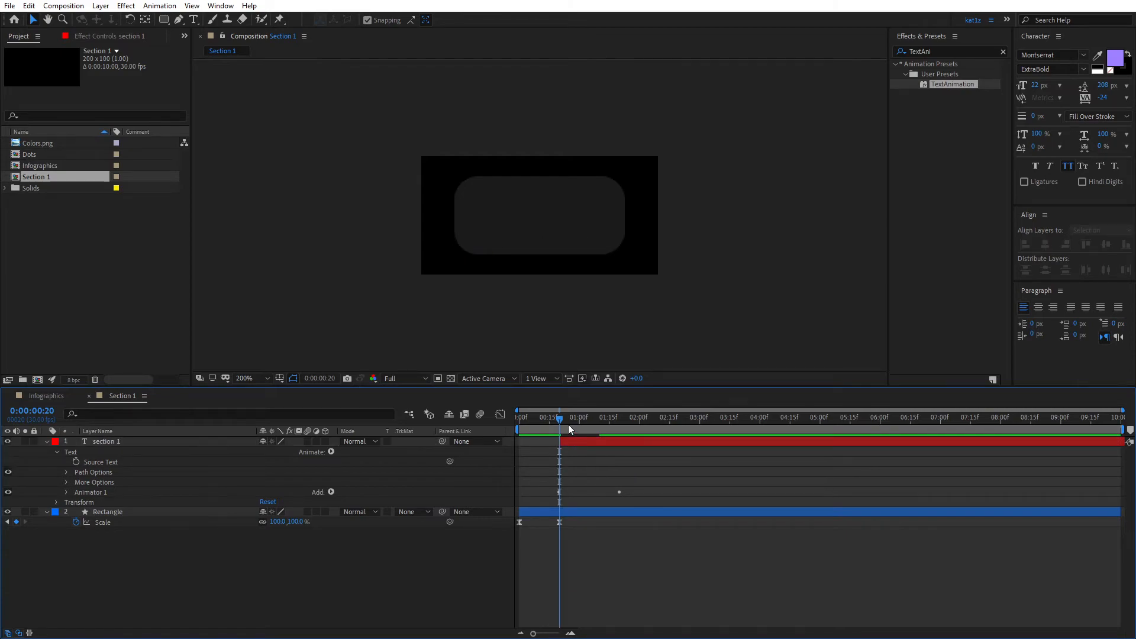
pyautogui.moveTo(568, 424); pyautogui.dragTo(489, 425)
pyautogui.press('space')
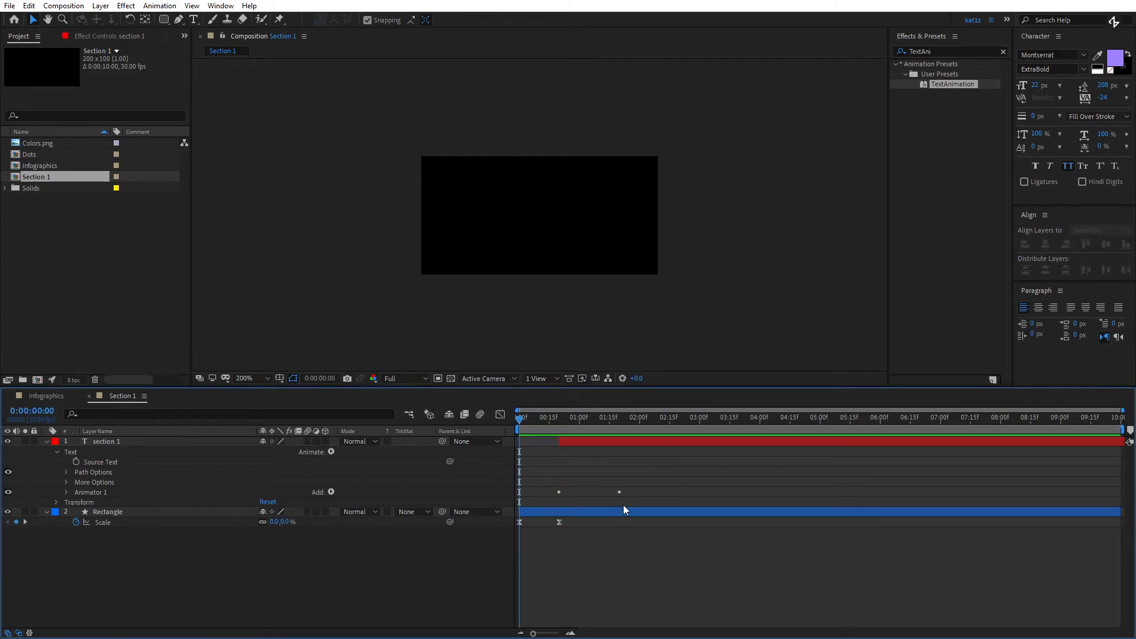
pyautogui.press('space')
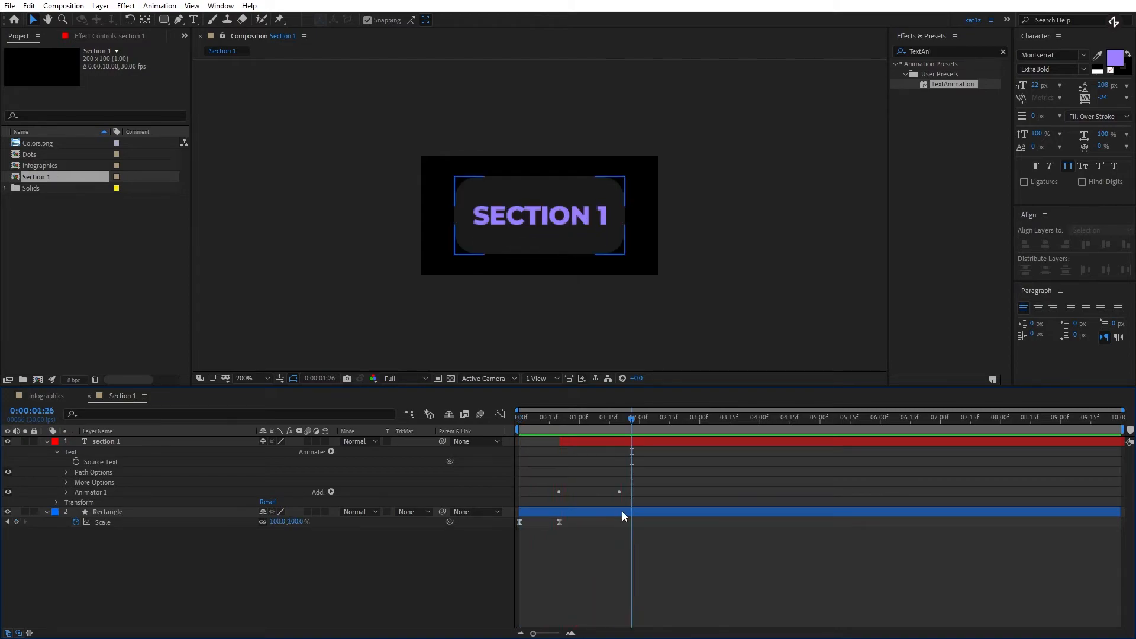
# Collapse the properties of both Section 1 layers and close that composition to return to Infographics.
pyautogui.click(562, 421)
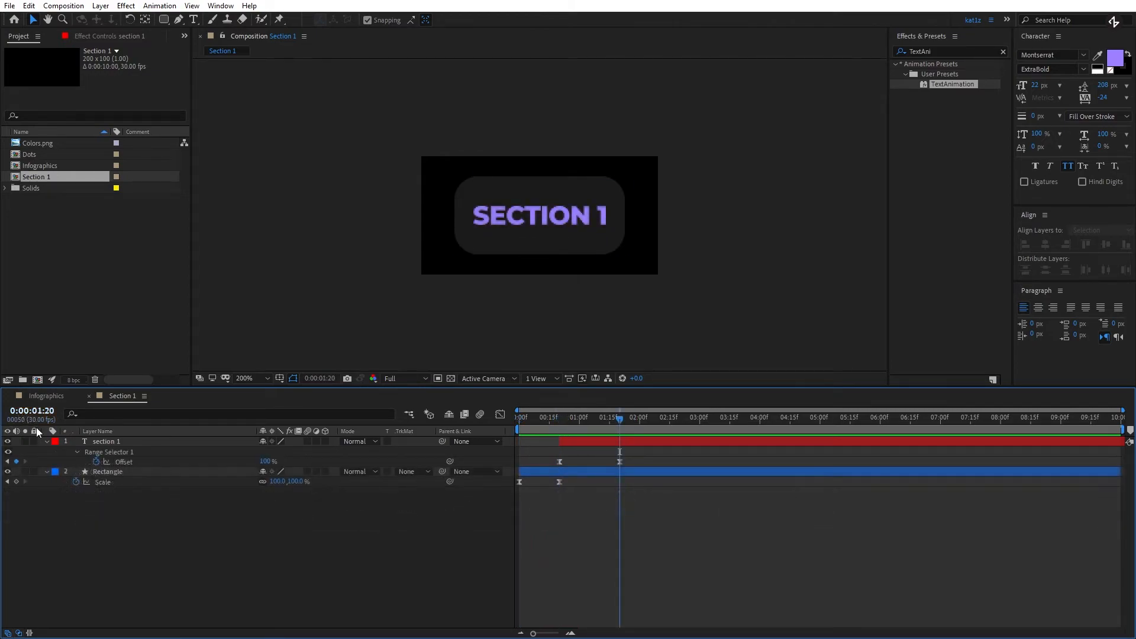
pyautogui.click(48, 444)
pyautogui.click(47, 452)
pyautogui.click(278, 545)
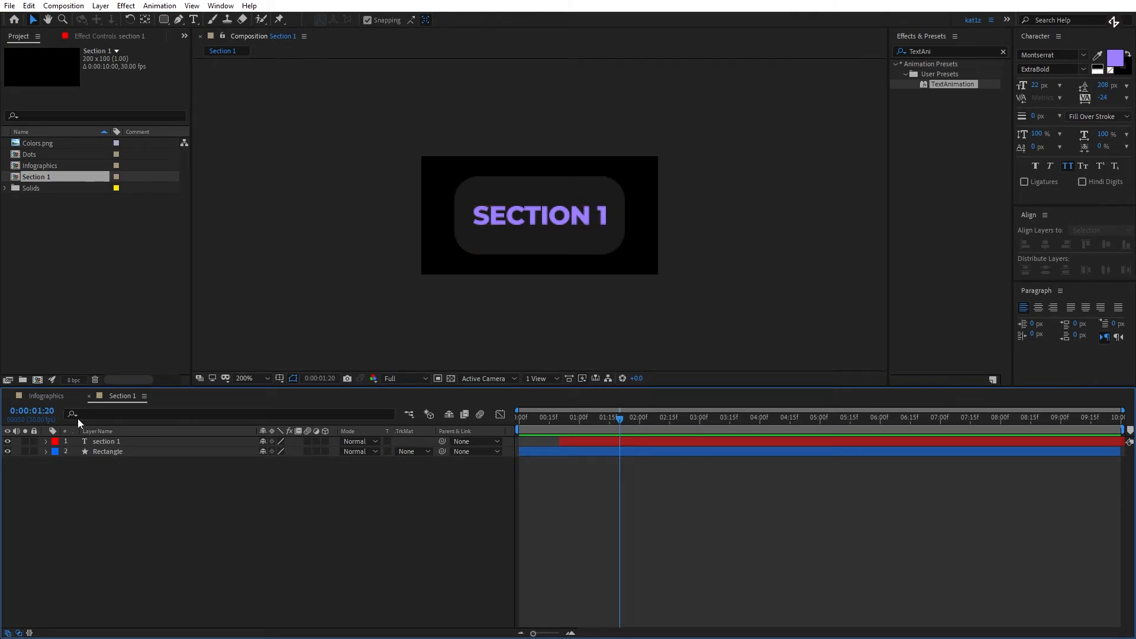
pyautogui.click(89, 396)
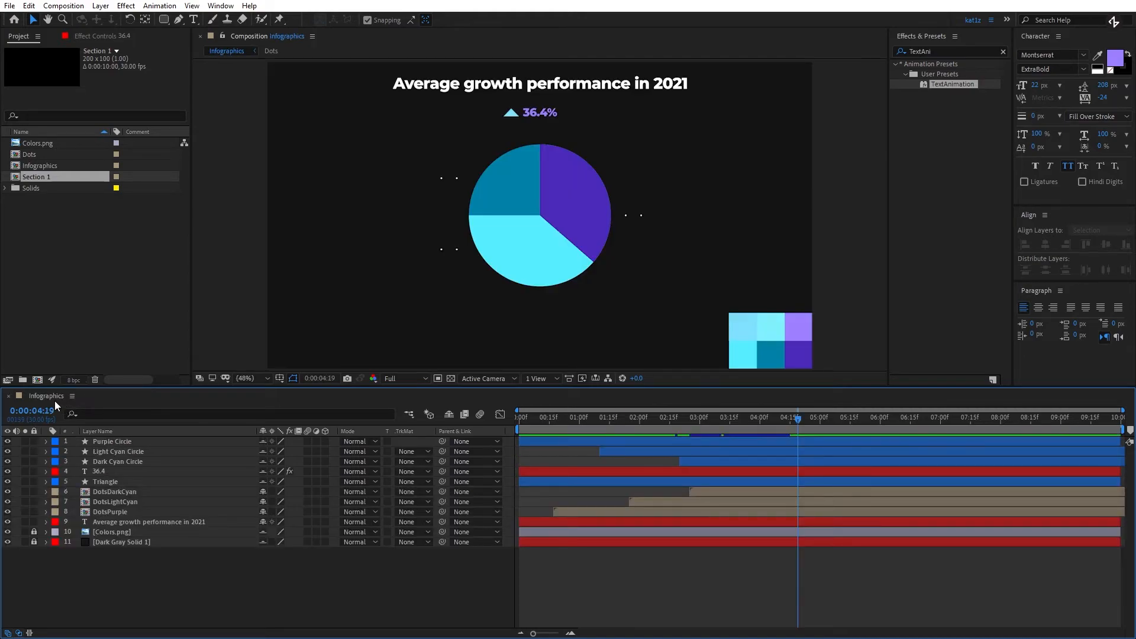
# Duplicate the Section 1 composition twice to create Section 2 and Section 3.
pyautogui.click(70, 249)
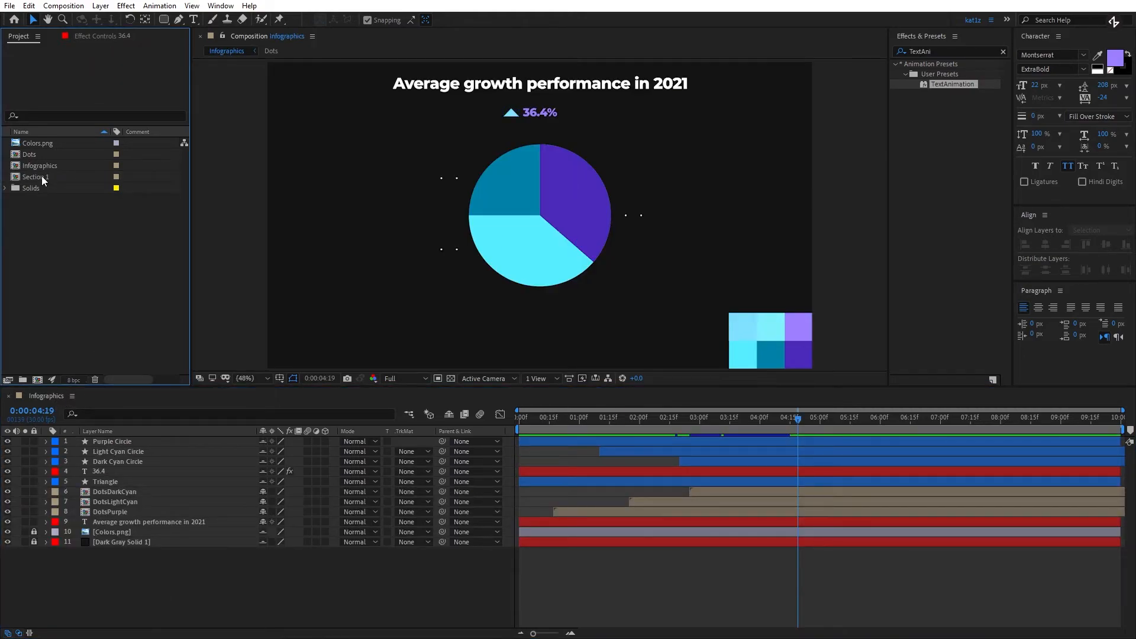
pyautogui.click(40, 177)
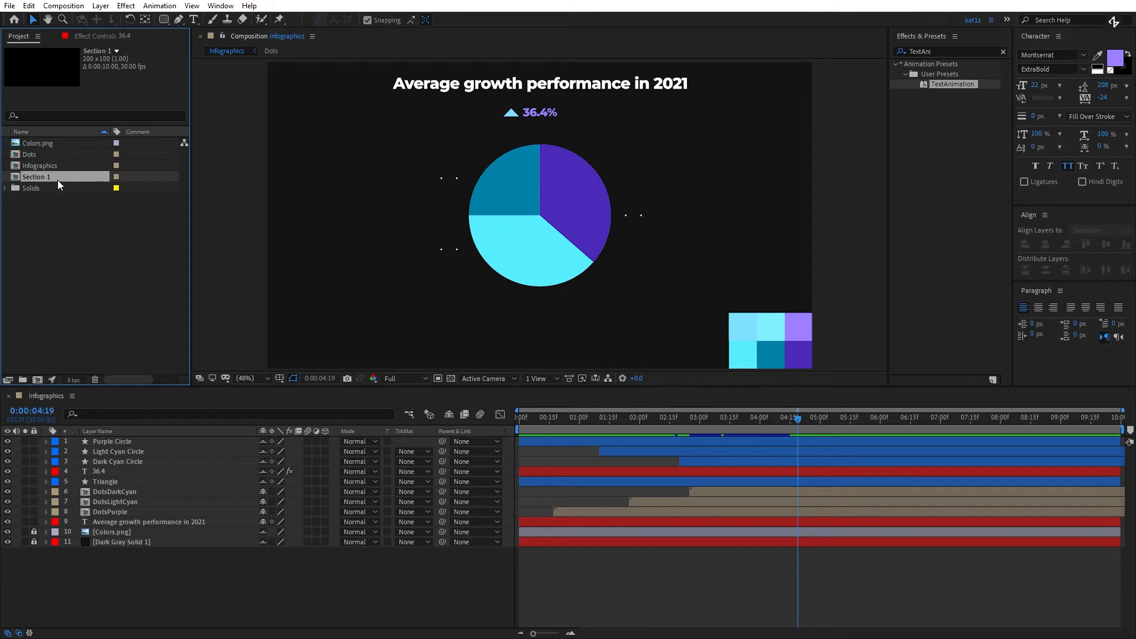
pyautogui.hotkey('ctrl', 'd')
pyautogui.hotkey('ctrl', 'd')
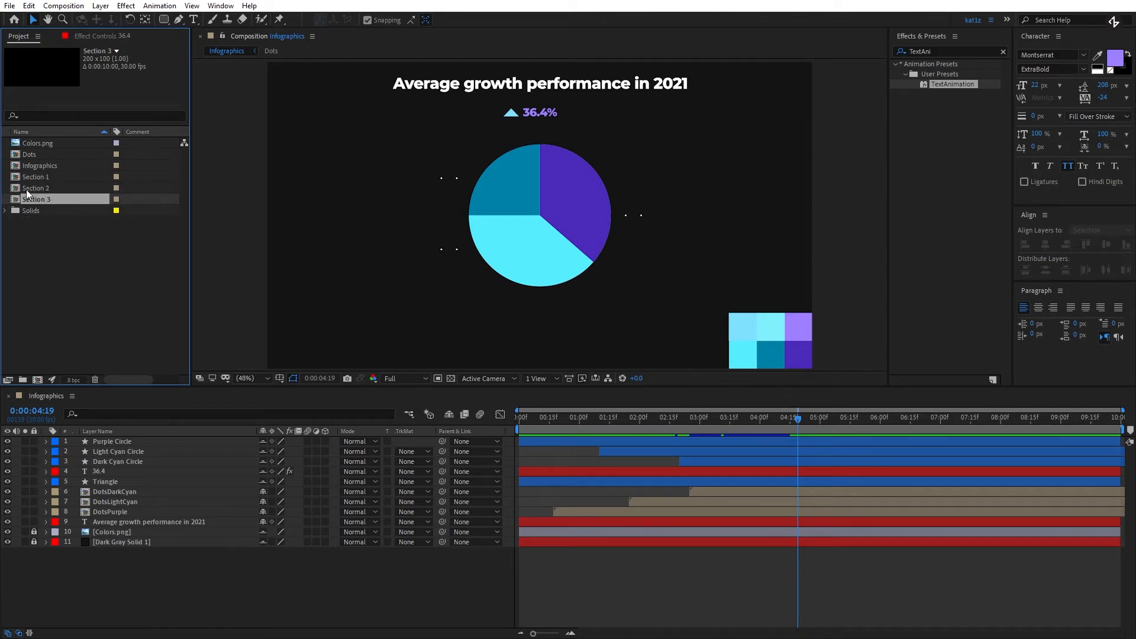
pyautogui.click(58, 231)
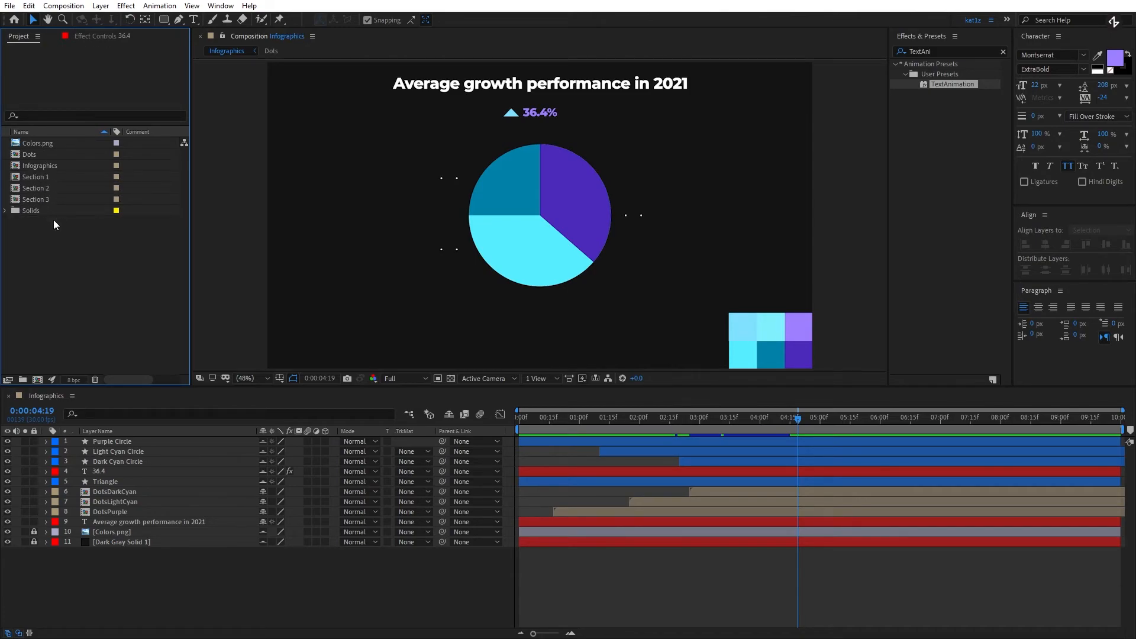
# Sample the middle light cyan swatch in the palette's upper row as the text color and copy its hex code.
pyautogui.click(43, 190)
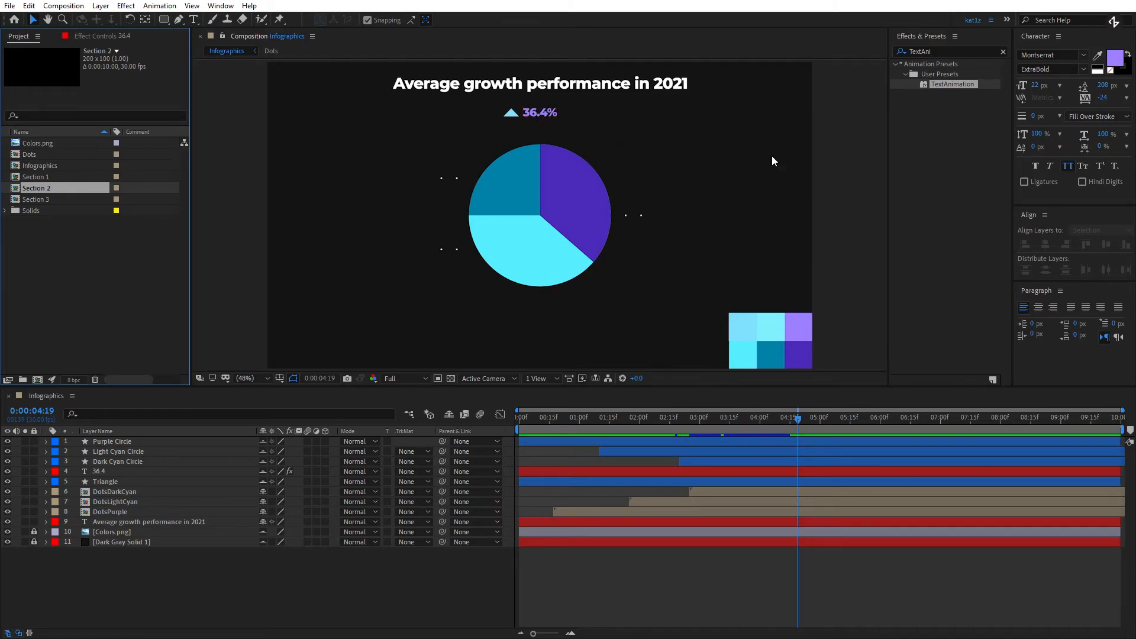
pyautogui.click(1097, 56)
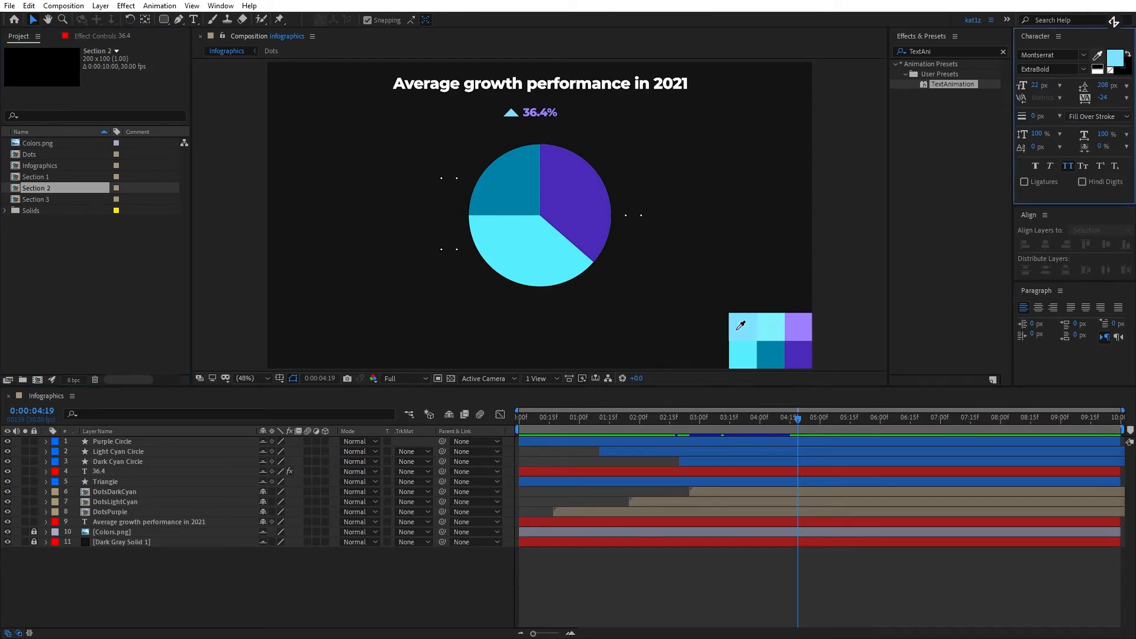
pyautogui.click(776, 327)
pyautogui.click(1113, 62)
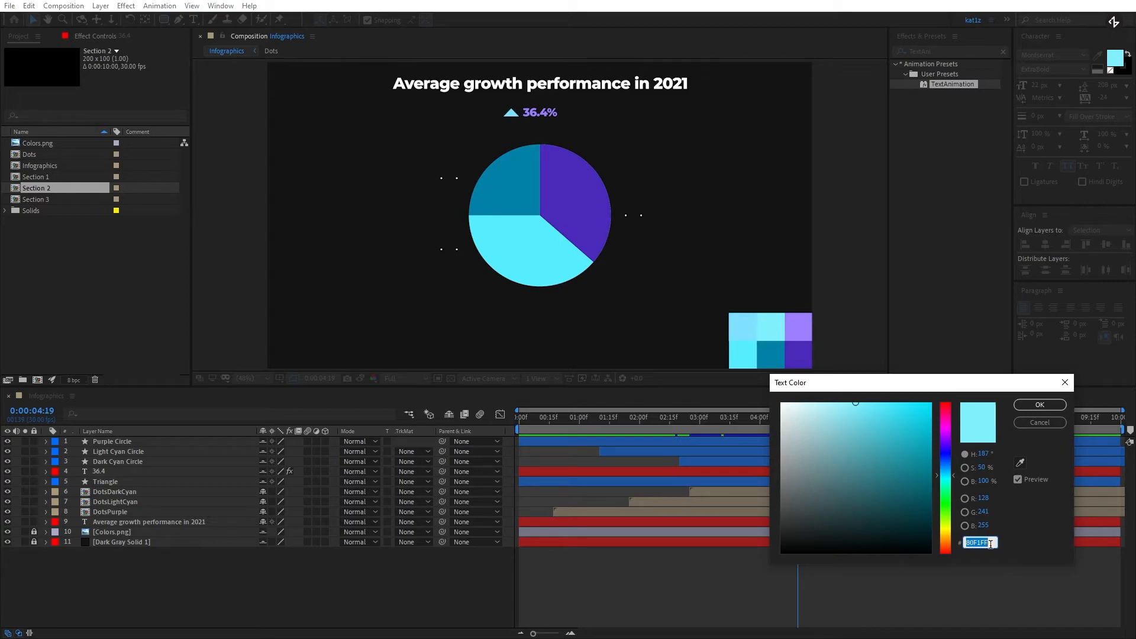
pyautogui.click(1039, 422)
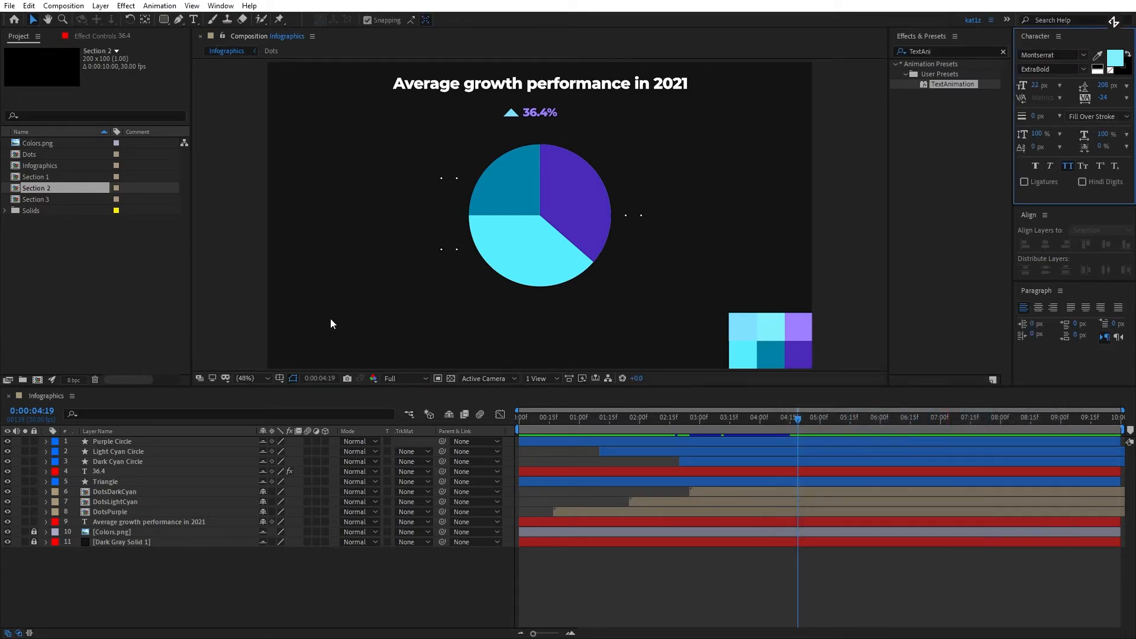
# Open the Section 2 composition and set its text layer's fill color to 80F1FF.
pyautogui.doubleClick(45, 191)
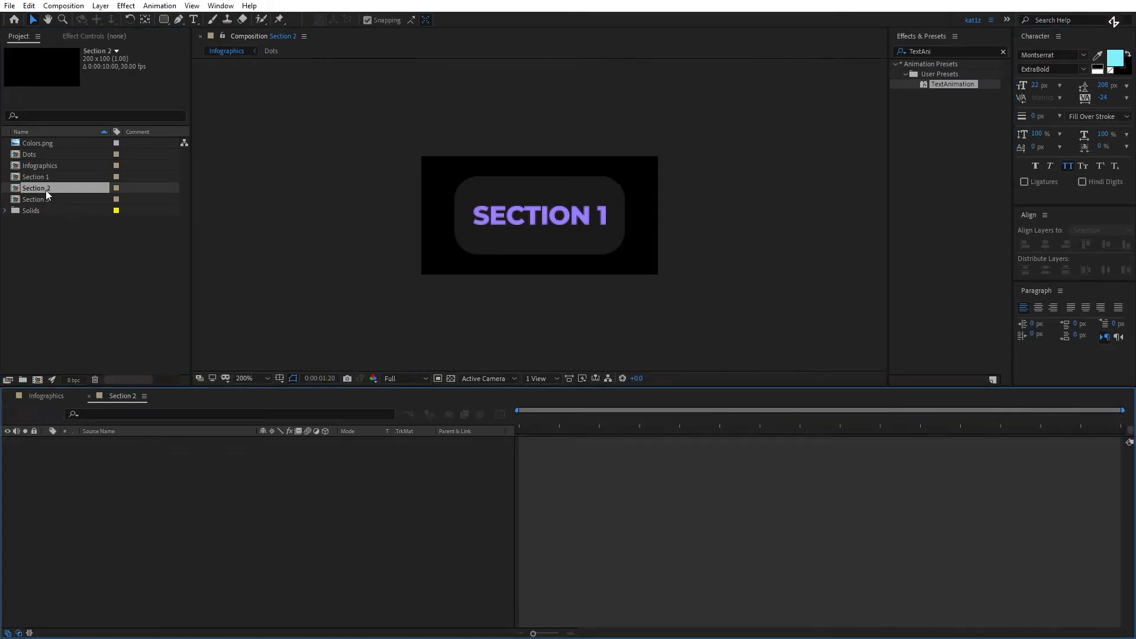
pyautogui.click(585, 441)
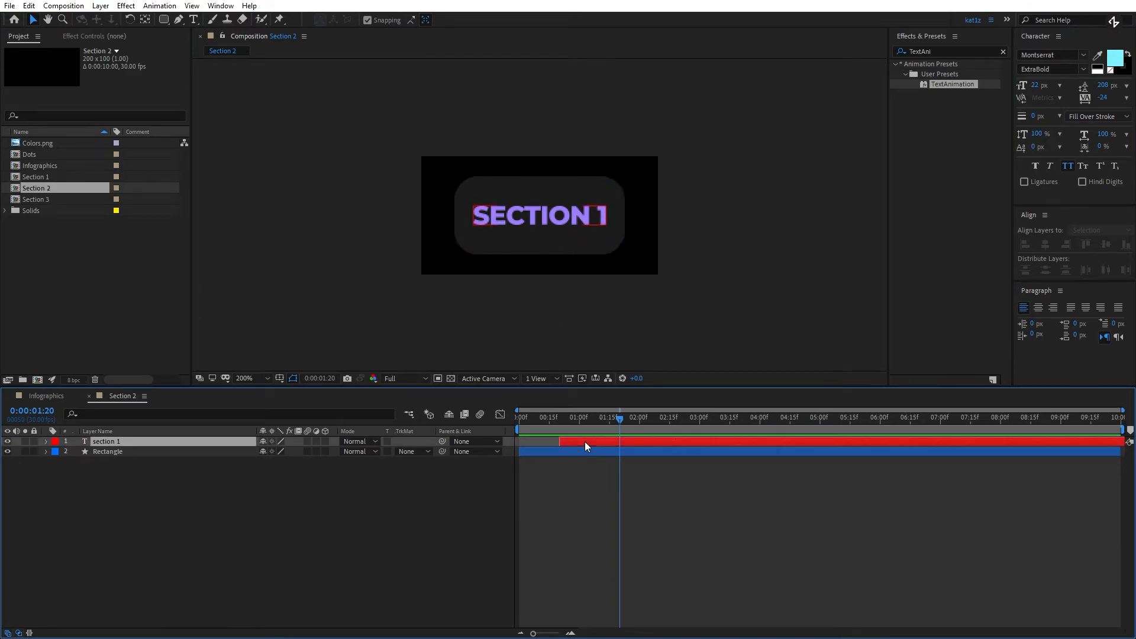
pyautogui.click(1115, 58)
pyautogui.write('80F1FF')
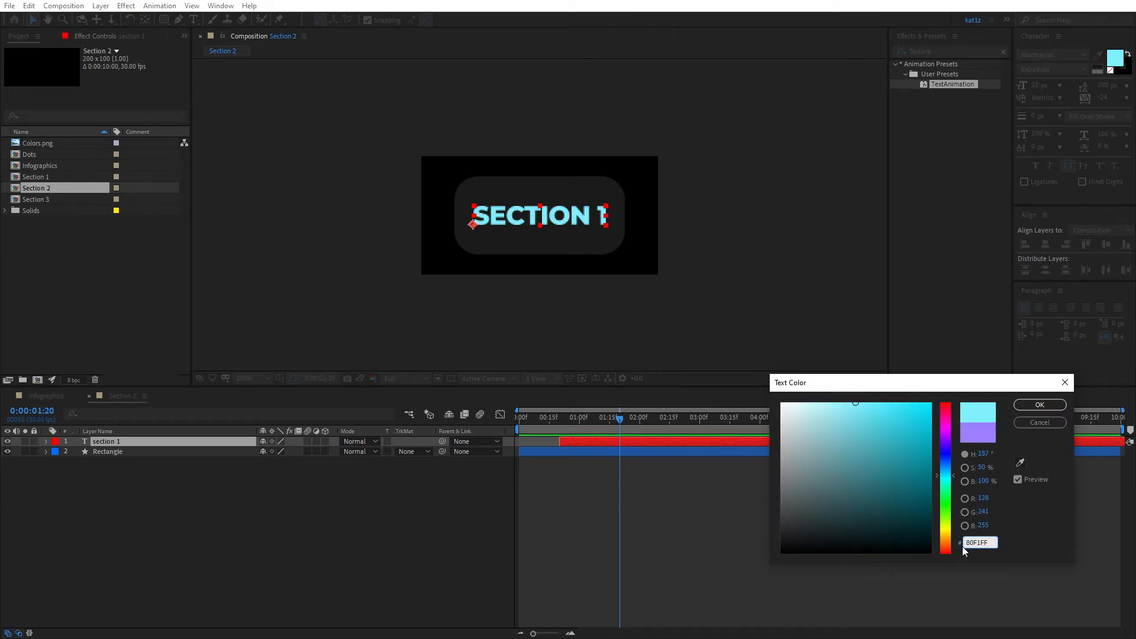
pyautogui.click(1035, 406)
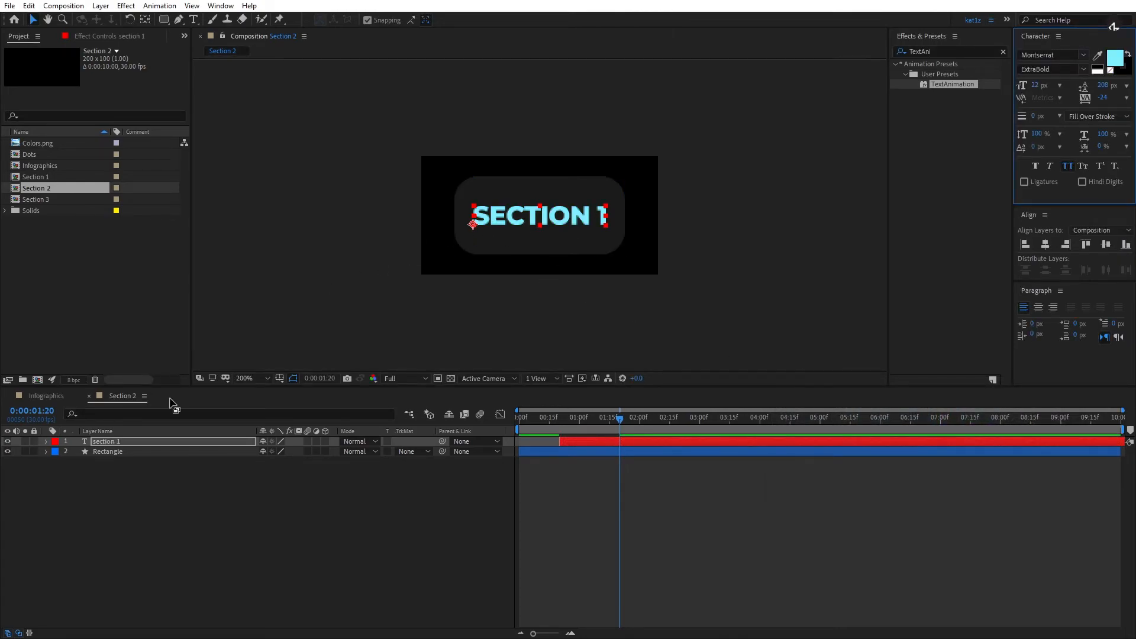
# Change the label text in the Section 2 composition to "section 2".
pyautogui.doubleClick(119, 442)
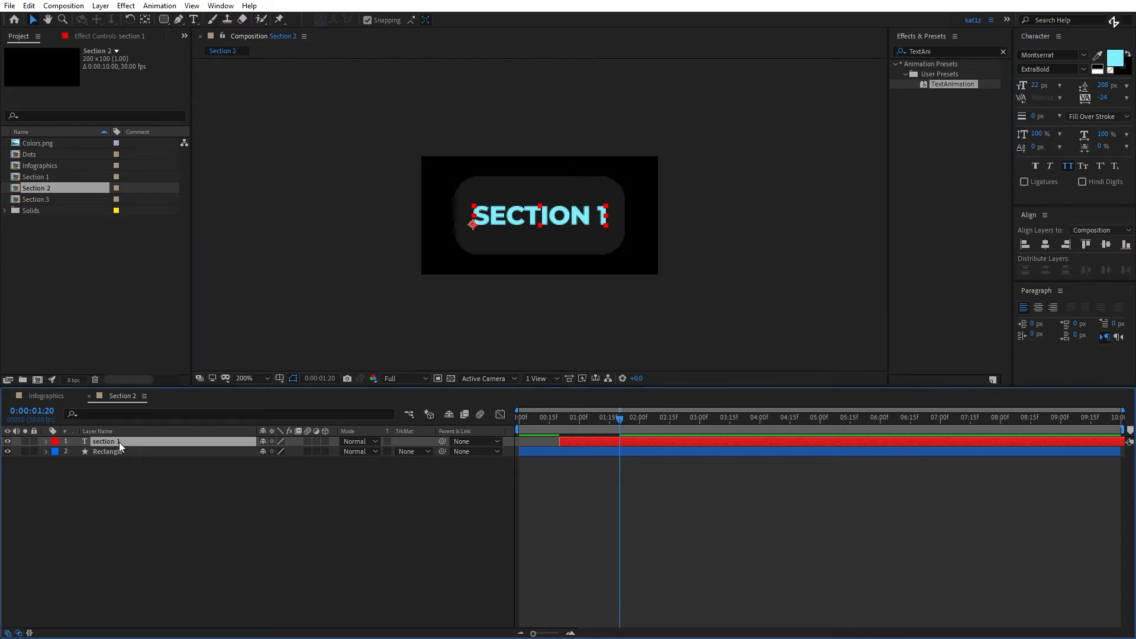
pyautogui.click(599, 215)
pyautogui.hotkey('shift', 'Left')
pyautogui.write('2')
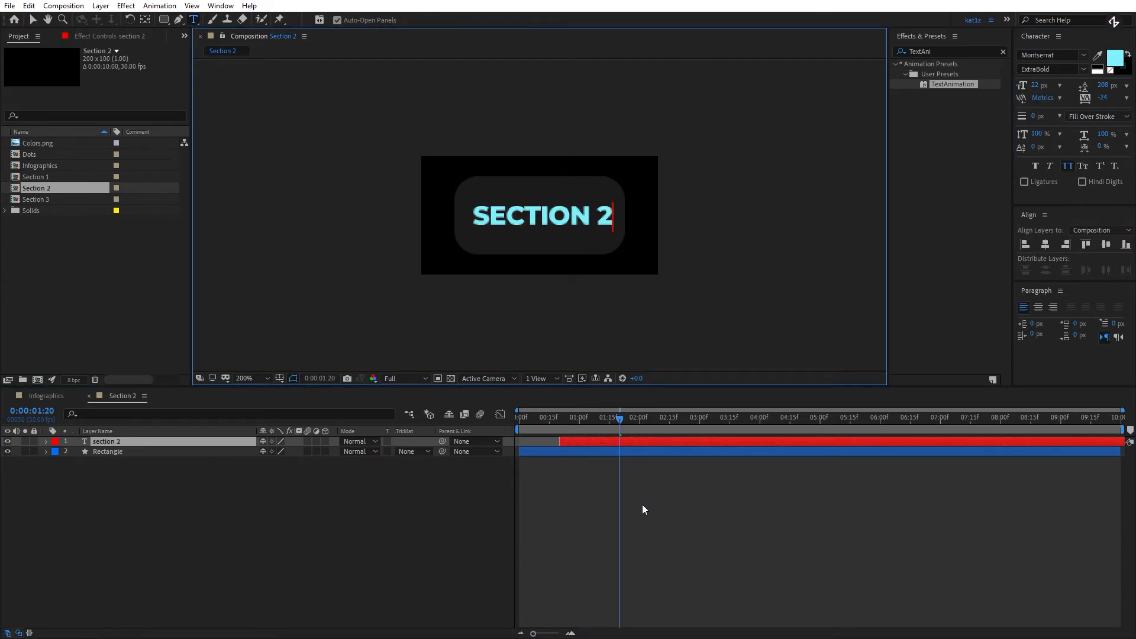
pyautogui.click(335, 506)
# Return to Infographics, sample the palette's light blue corner swatch as the text color, and copy its hex code.
pyautogui.click(49, 398)
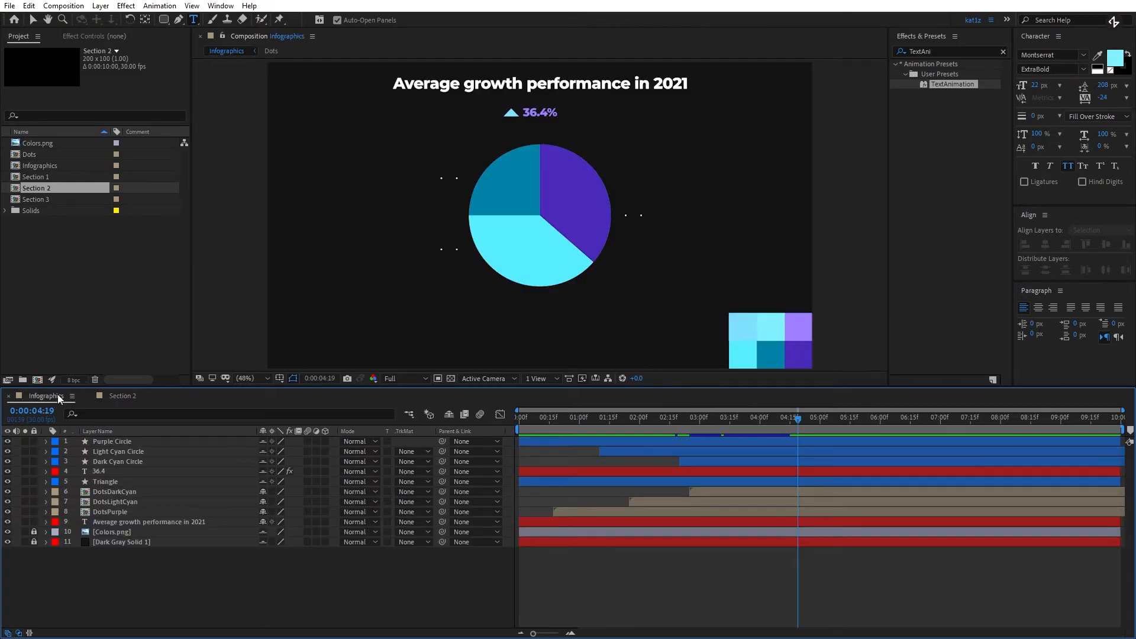
pyautogui.click(1097, 55)
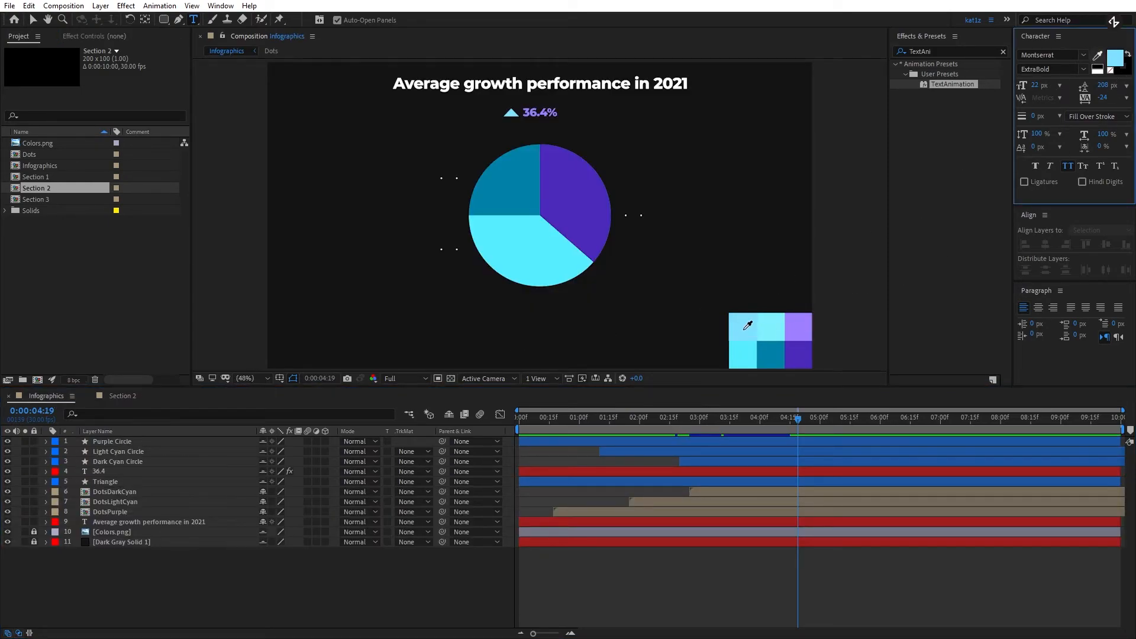
pyautogui.click(1114, 58)
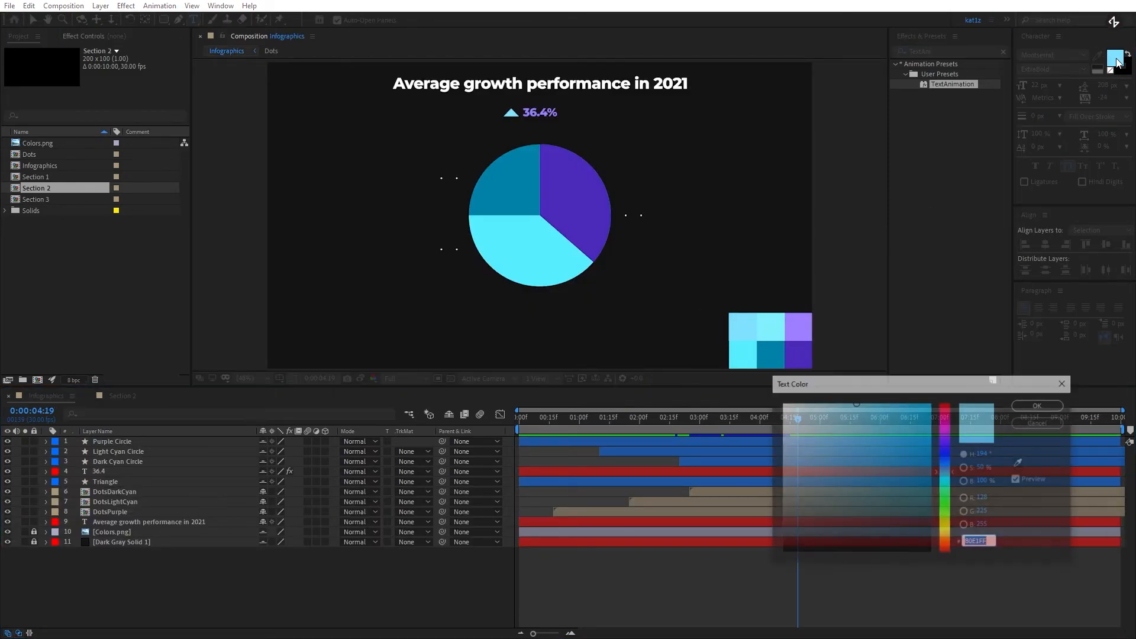
pyautogui.click(1039, 423)
# Open the Section 3 composition and set its text layer's fill color to 80E1FF.
pyautogui.doubleClick(39, 199)
pyautogui.click(532, 216)
pyautogui.click(1114, 58)
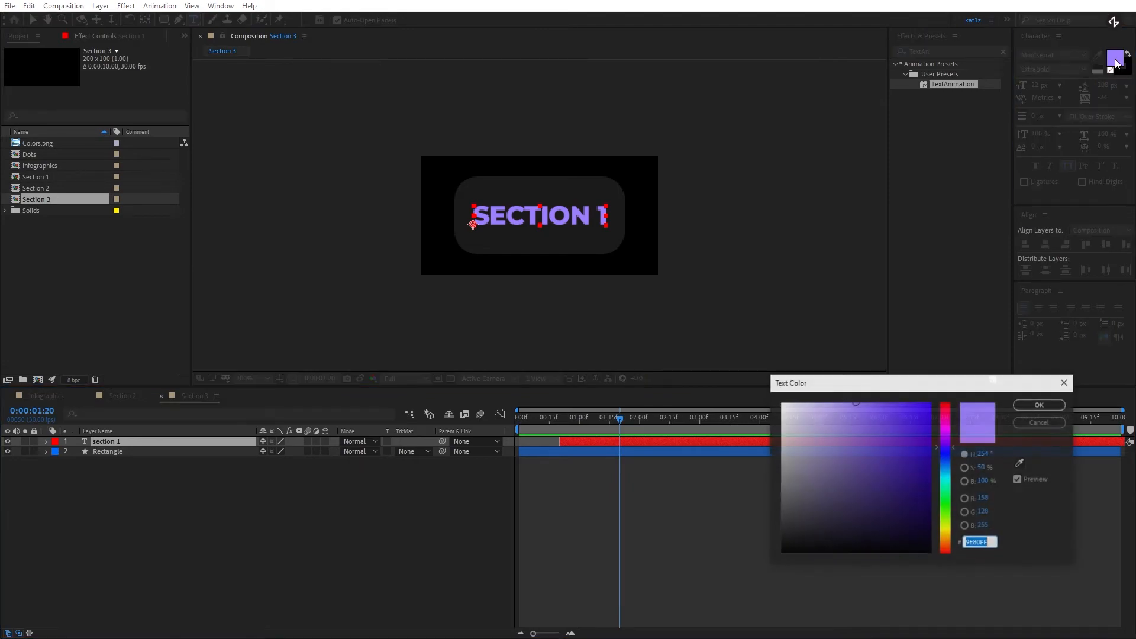
pyautogui.write('80E1FF')
pyautogui.click(1038, 404)
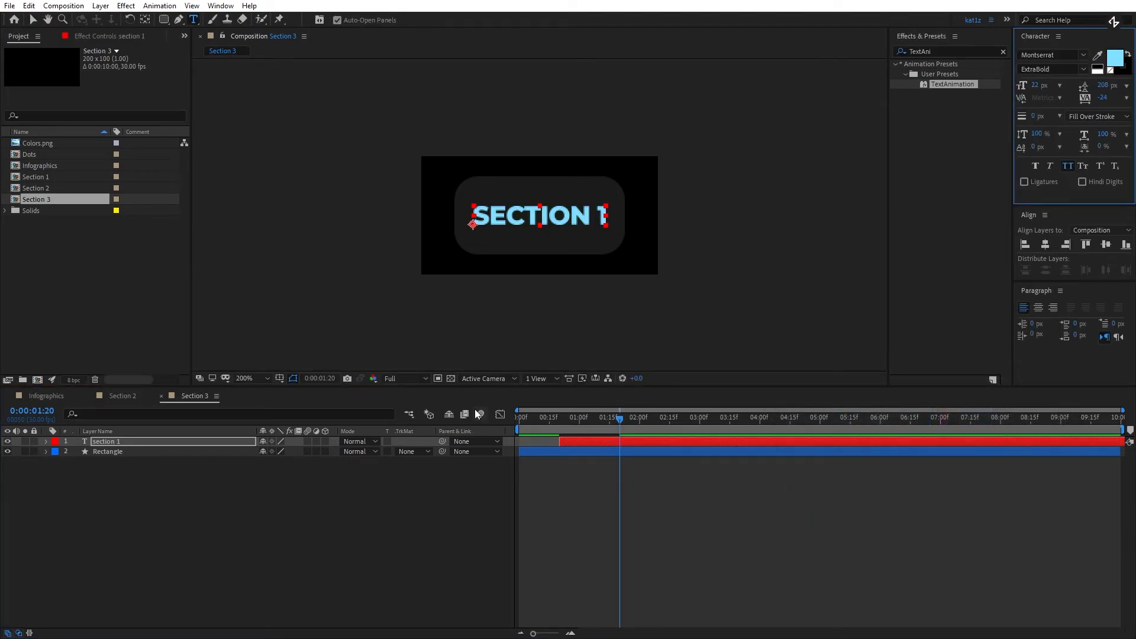
# Change the label text in the Section 3 composition to "section 3" and center it horizontally in the composition.
pyautogui.doubleClick(599, 214)
pyautogui.write('3')
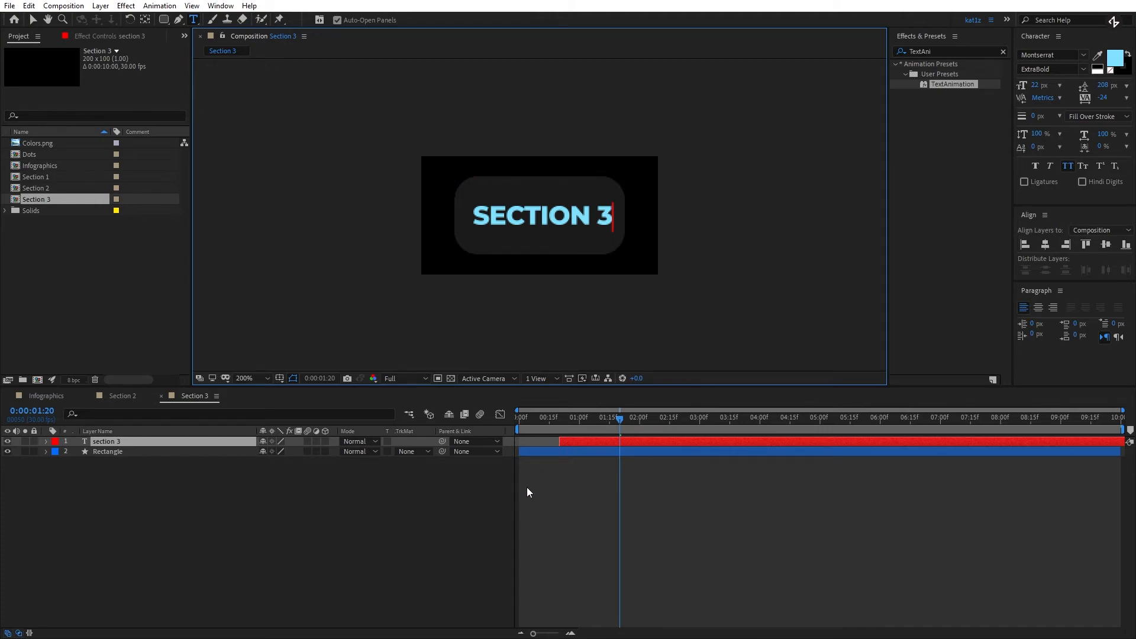
pyautogui.click(459, 487)
pyautogui.press('v')
pyautogui.click(547, 221)
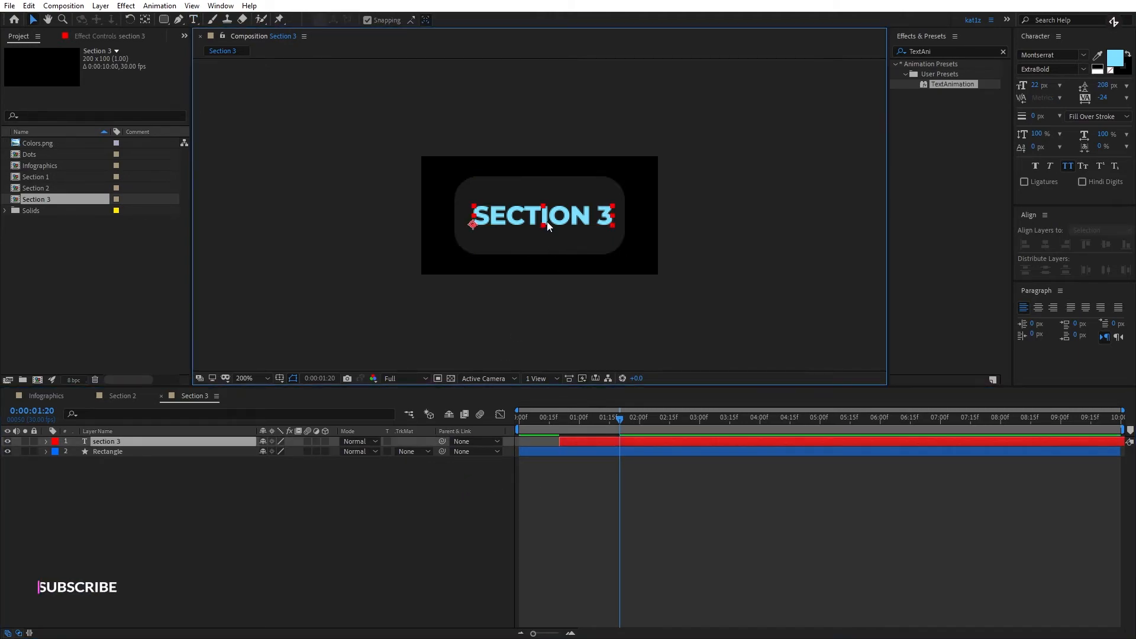
pyautogui.click(1046, 245)
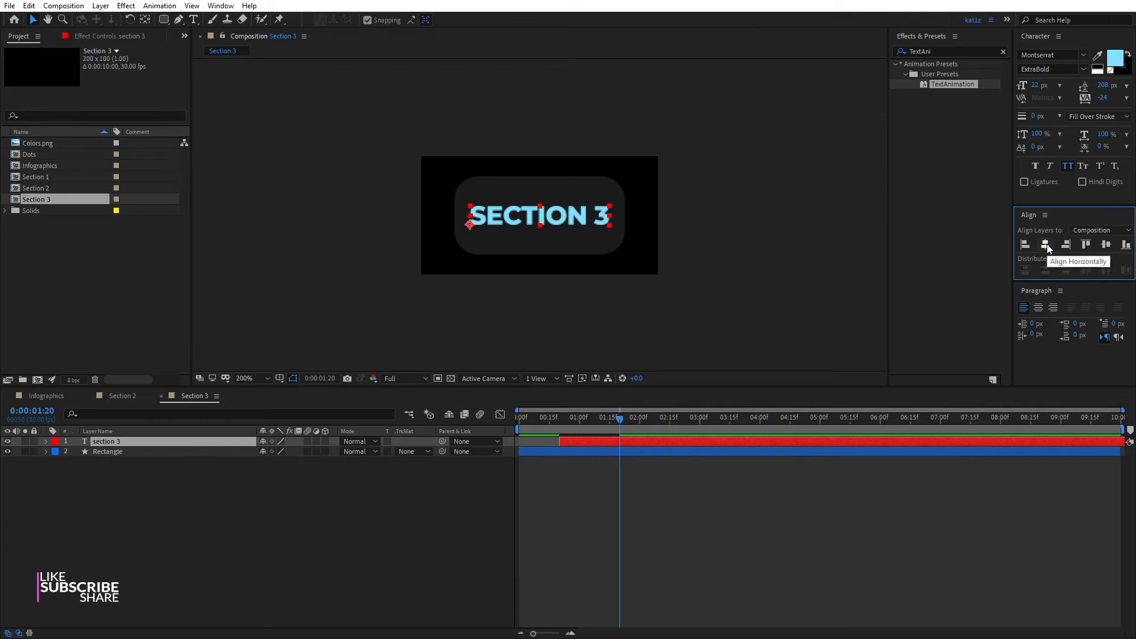
# Center the section 2 text horizontally within the Section 2 composition.
pyautogui.click(125, 396)
pyautogui.click(539, 216)
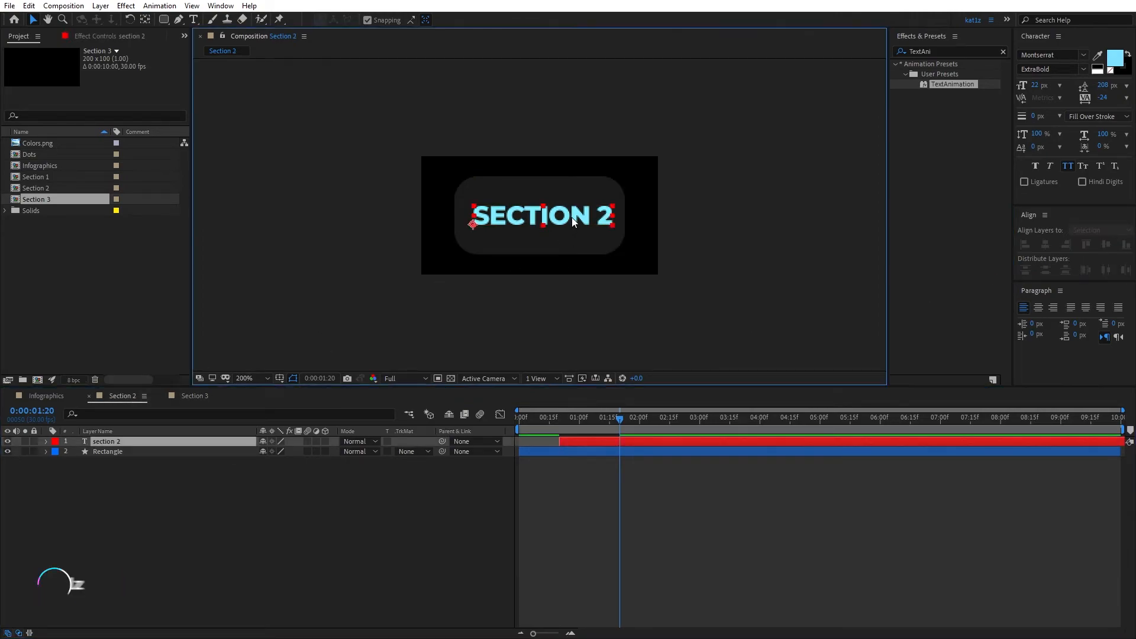
pyautogui.click(1046, 244)
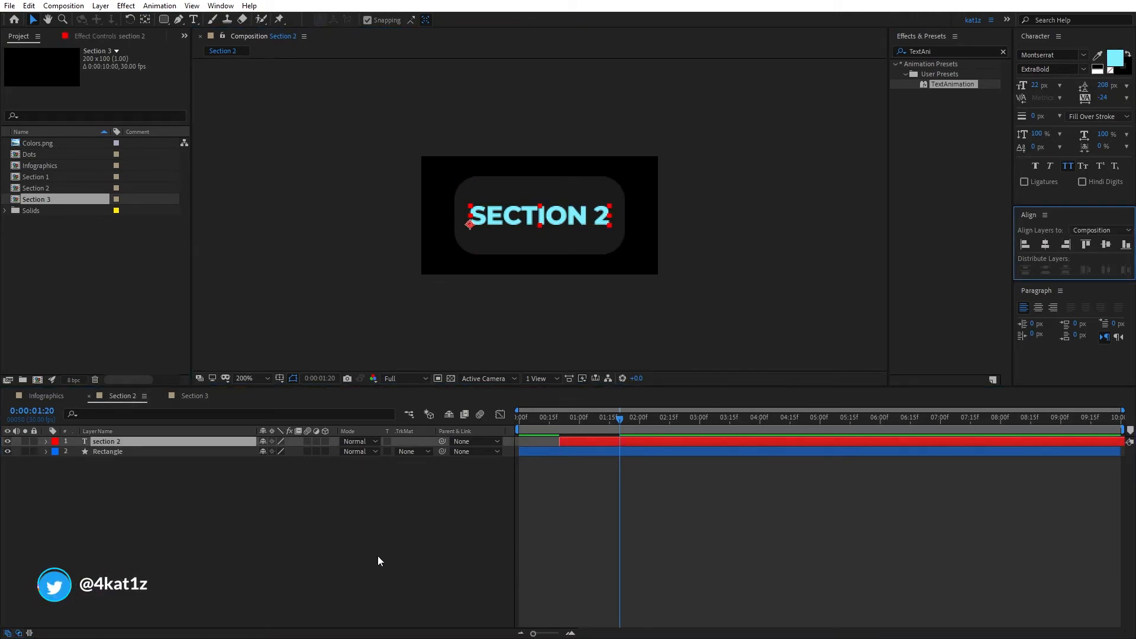
# Close the Section 2 and Section 3 compositions and return to Infographics.
pyautogui.click(42, 396)
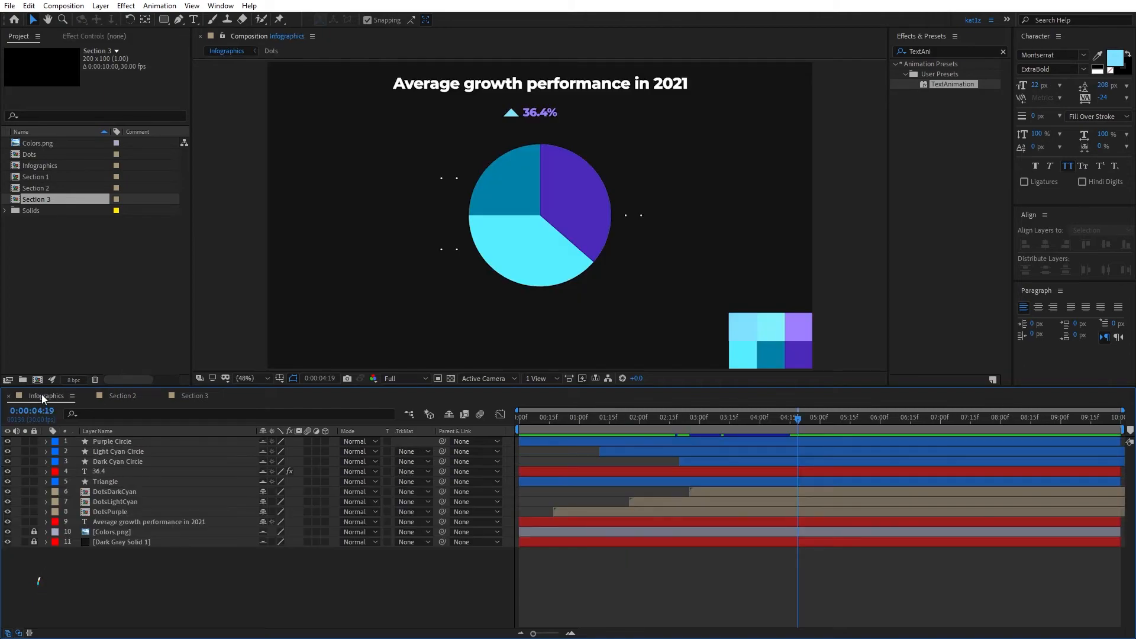
pyautogui.click(121, 395)
pyautogui.click(88, 396)
pyautogui.click(88, 394)
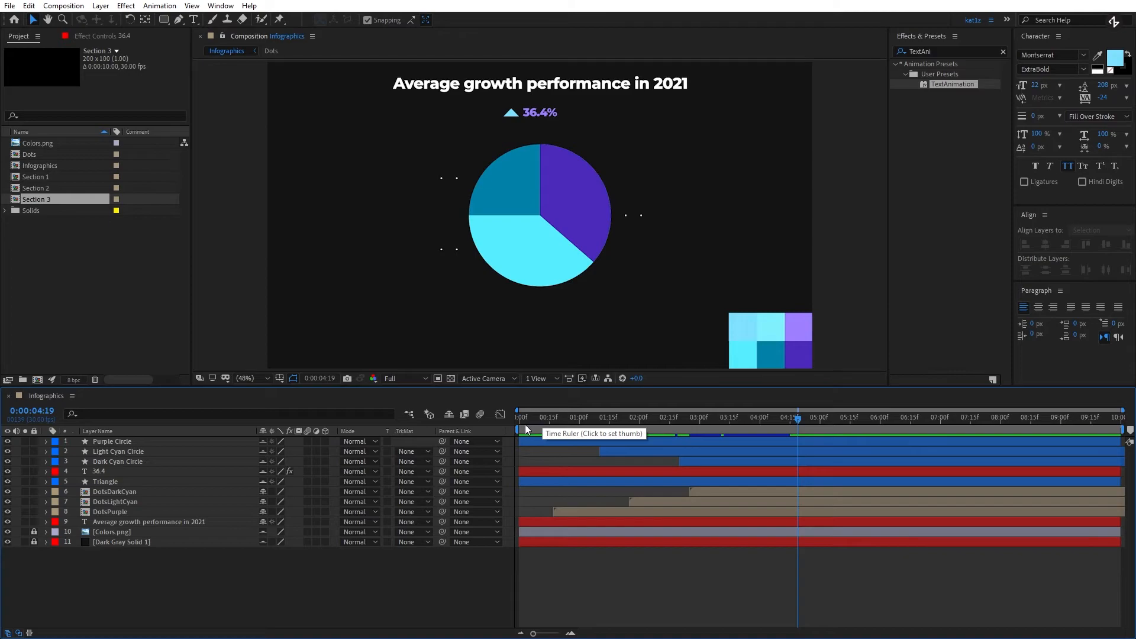
# Add the Section 1 composition to Infographics above DotsPurple, shift it to start at about 0:00:01:12, and preview it.
pyautogui.moveTo(39, 176); pyautogui.dragTo(146, 507)
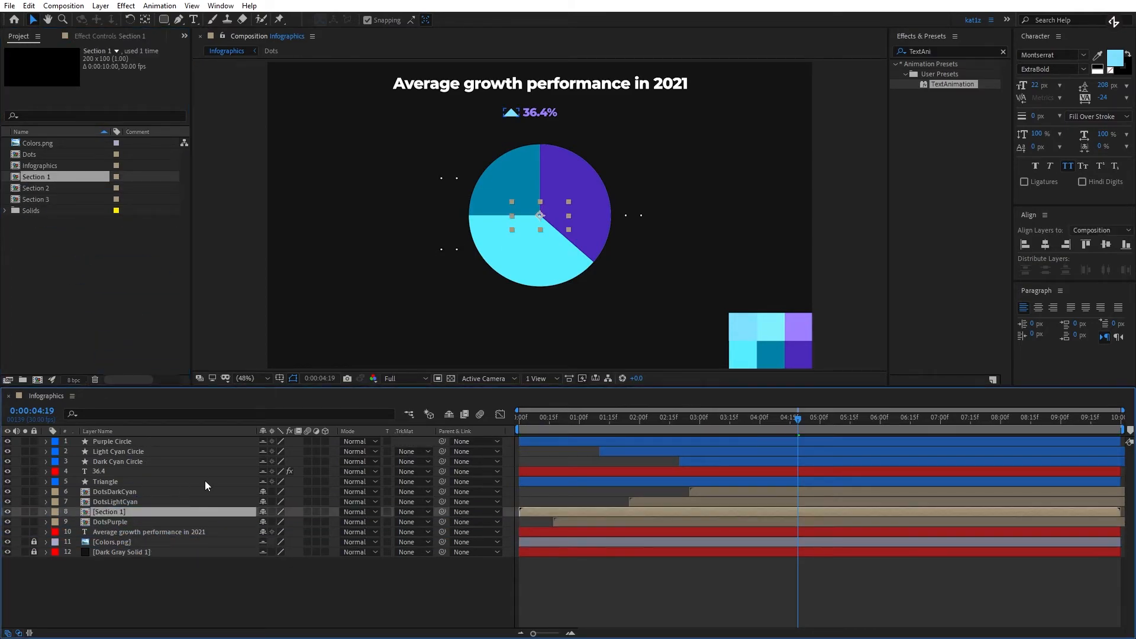
pyautogui.moveTo(654, 430)
pyautogui.mouseDown()
pyautogui.moveTo(548, 427)
pyautogui.moveTo(638, 429)
pyautogui.mouseUp()
pyautogui.moveTo(582, 511); pyautogui.dragTo(620, 516)
pyautogui.moveTo(621, 519); pyautogui.dragTo(644, 516)
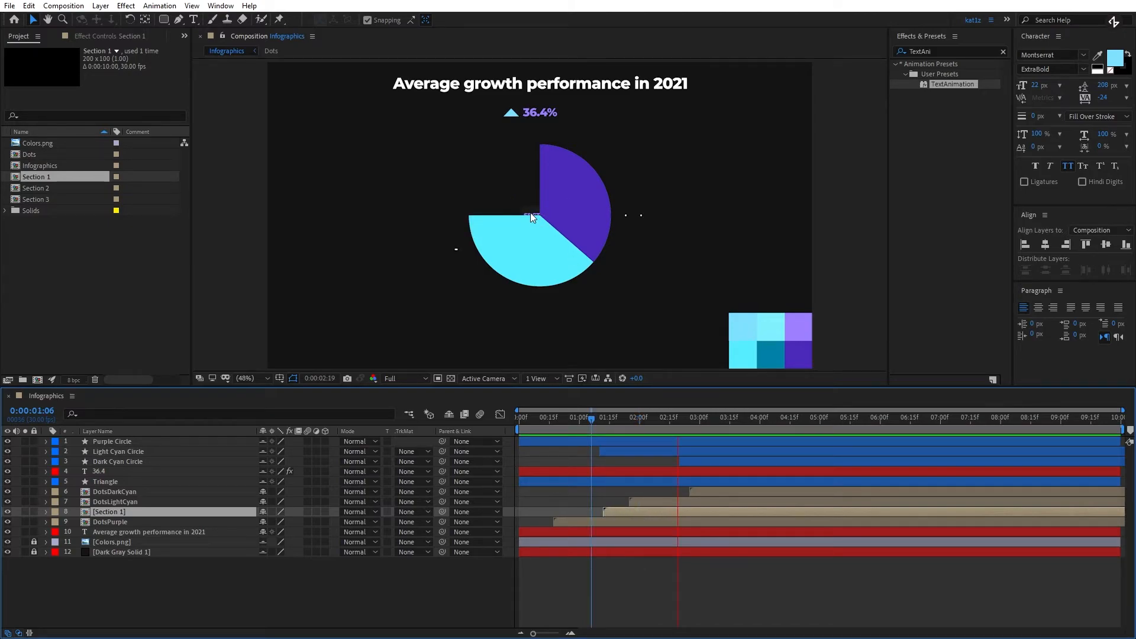
pyautogui.press('space')
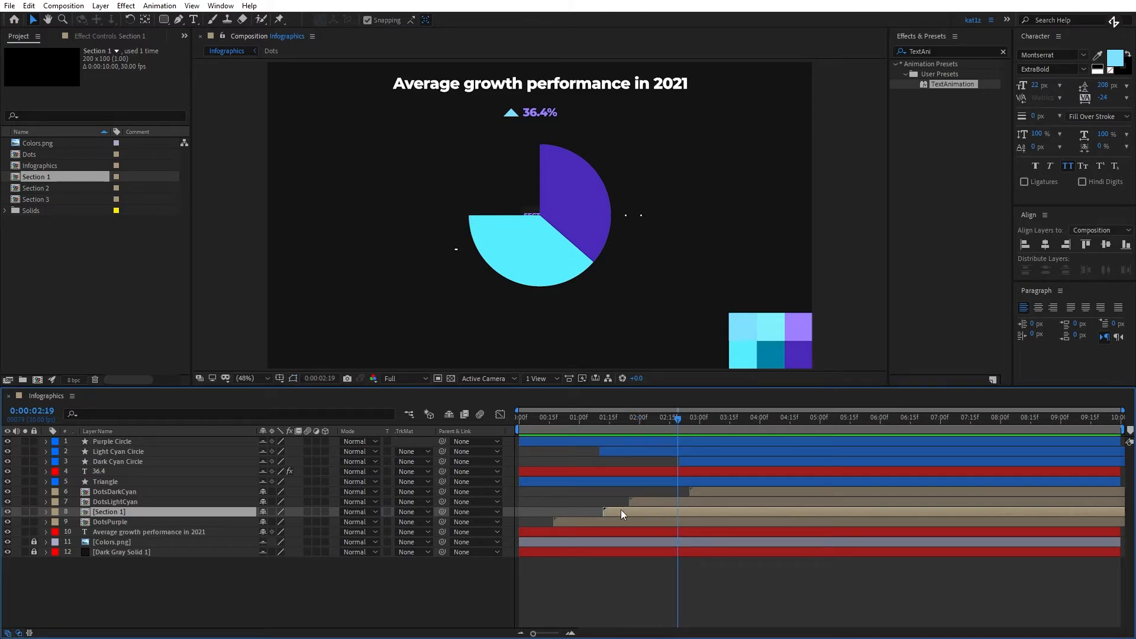
# Place the Section 1 label beside the dots next to the purple slice and preview the animation.
pyautogui.moveTo(521, 220); pyautogui.dragTo(658, 230)
pyautogui.moveTo(598, 418); pyautogui.dragTo(585, 418)
pyautogui.press('space')
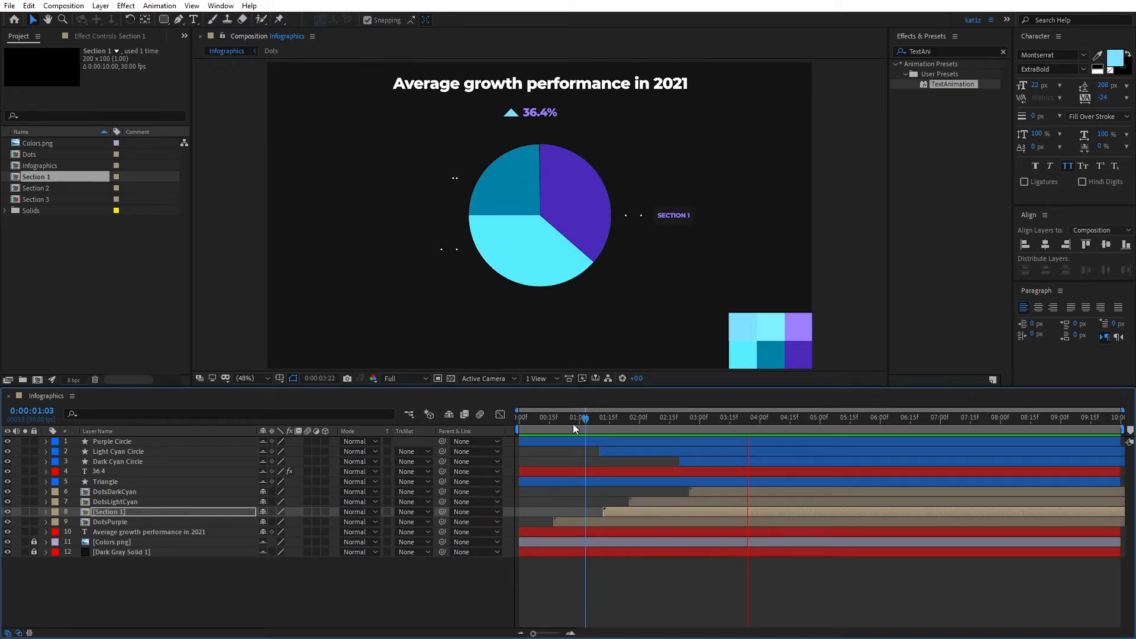
pyautogui.moveTo(573, 421); pyautogui.dragTo(543, 421)
pyautogui.press('space')
# Add the Section 2 composition to Infographics above DotsLightCyan and shift it to start at about 0:00:02:27.
pyautogui.click(701, 419)
pyautogui.click(178, 577)
pyautogui.moveTo(27, 185); pyautogui.dragTo(129, 499)
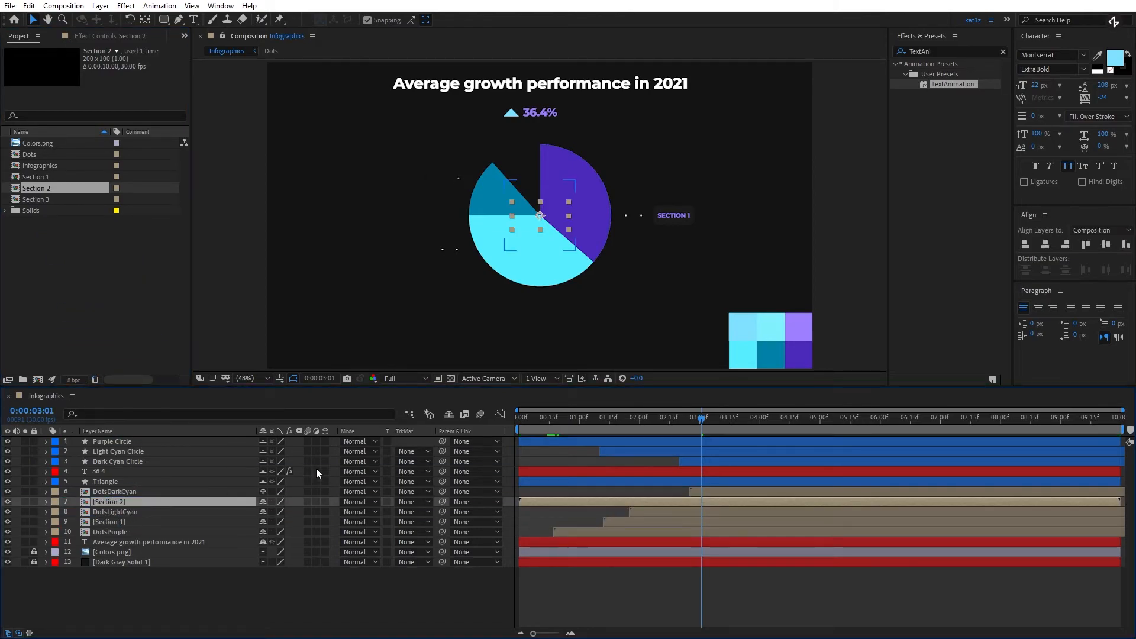
pyautogui.moveTo(619, 421); pyautogui.dragTo(701, 442)
pyautogui.moveTo(673, 503); pyautogui.dragTo(847, 510)
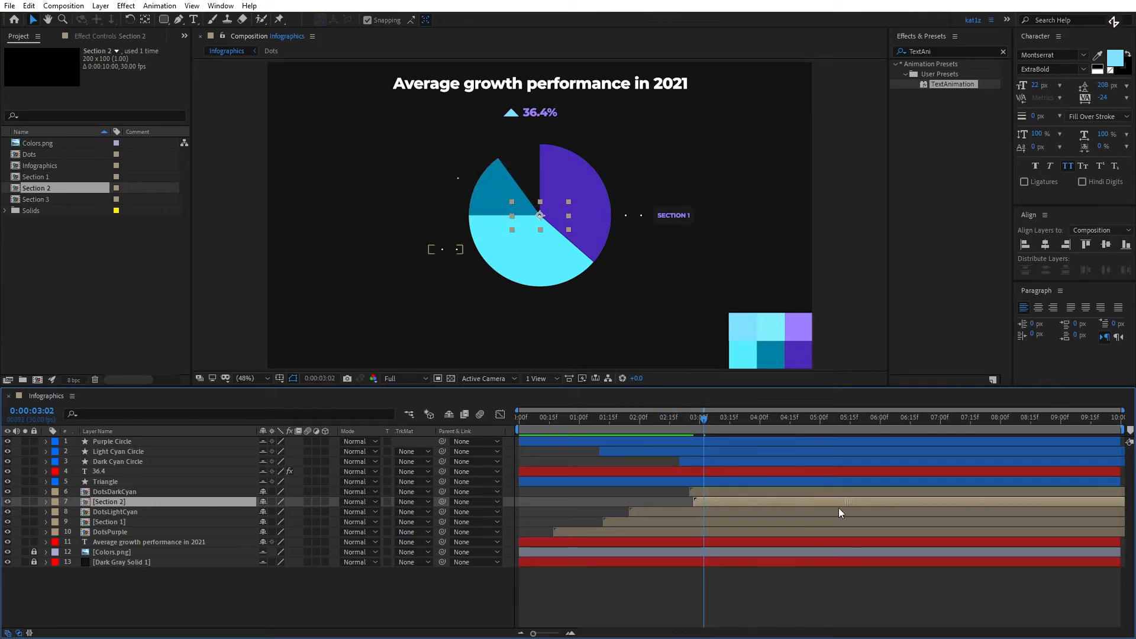
# Shift the Section 2 layer earlier to start at about 0:00:02:15 and place its label beside the light cyan slice's dots.
pyautogui.moveTo(718, 500); pyautogui.dragTo(694, 500)
pyautogui.moveTo(666, 417); pyautogui.dragTo(697, 440)
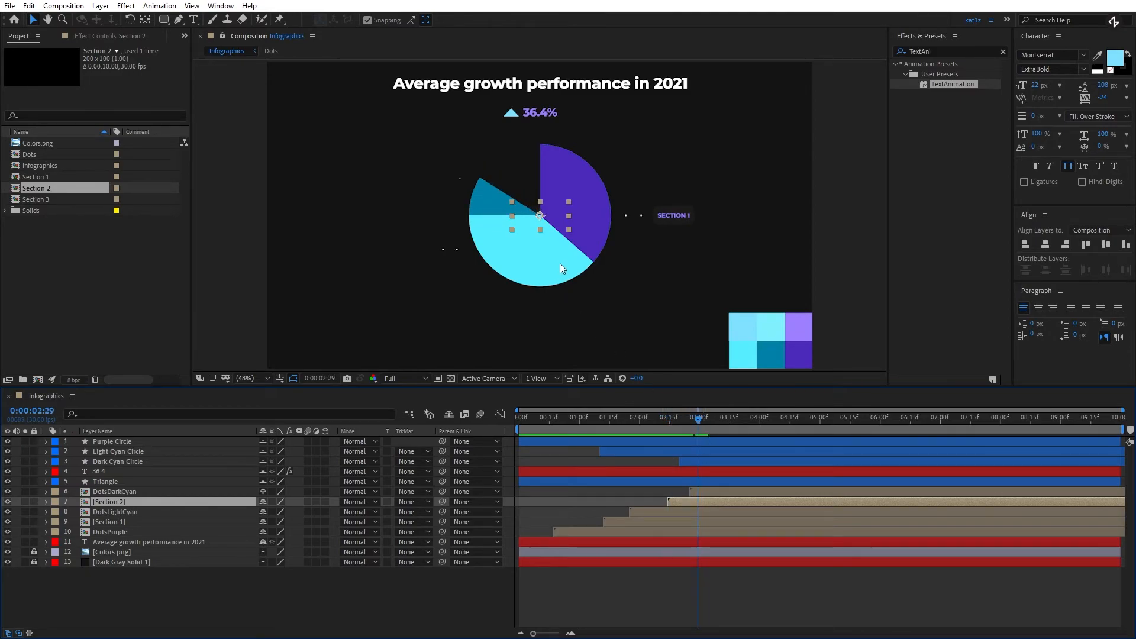
pyautogui.moveTo(547, 221); pyautogui.dragTo(419, 253)
pyautogui.scroll(2, 419, 253)
pyautogui.scroll(2, 419, 253)
pyautogui.press('Up')
pyautogui.press('Up')
# Set Section 2's vertical position to 660 to match the DotsLightCyan layer.
pyautogui.click(133, 511)
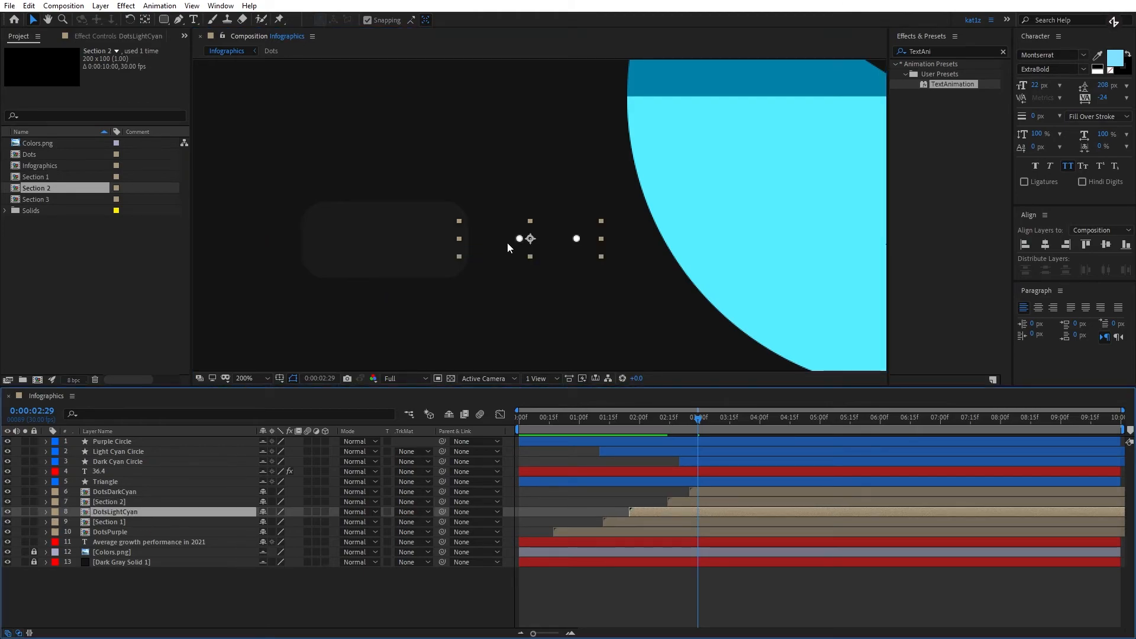
pyautogui.press('p')
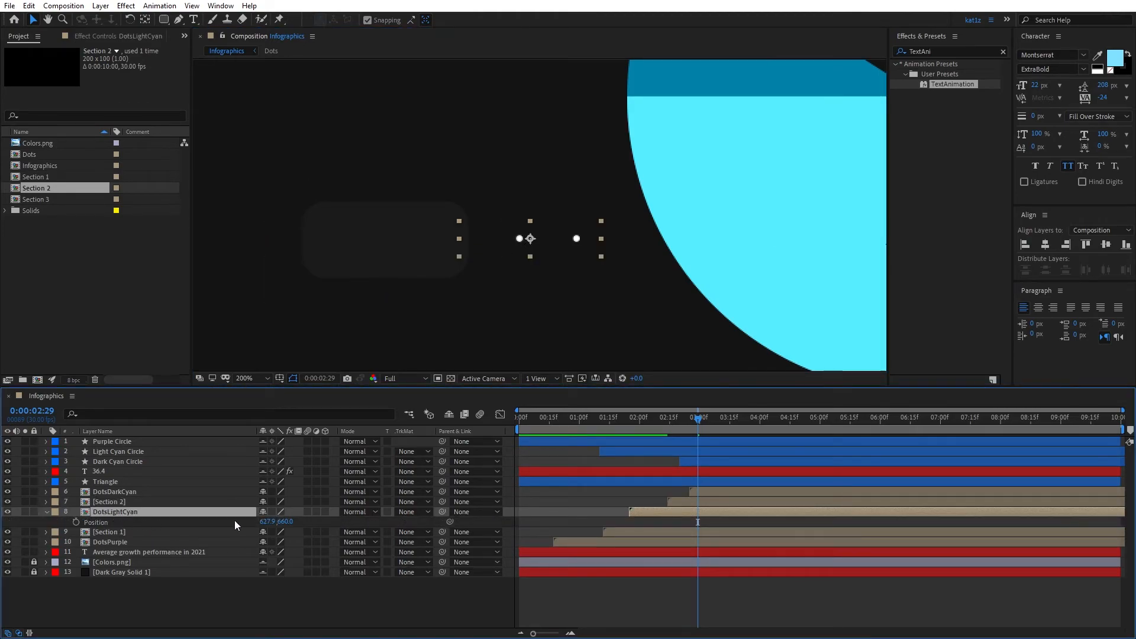
pyautogui.click(119, 501)
pyautogui.press('p')
pyautogui.click(283, 511)
pyautogui.write('660')
pyautogui.press('Return')
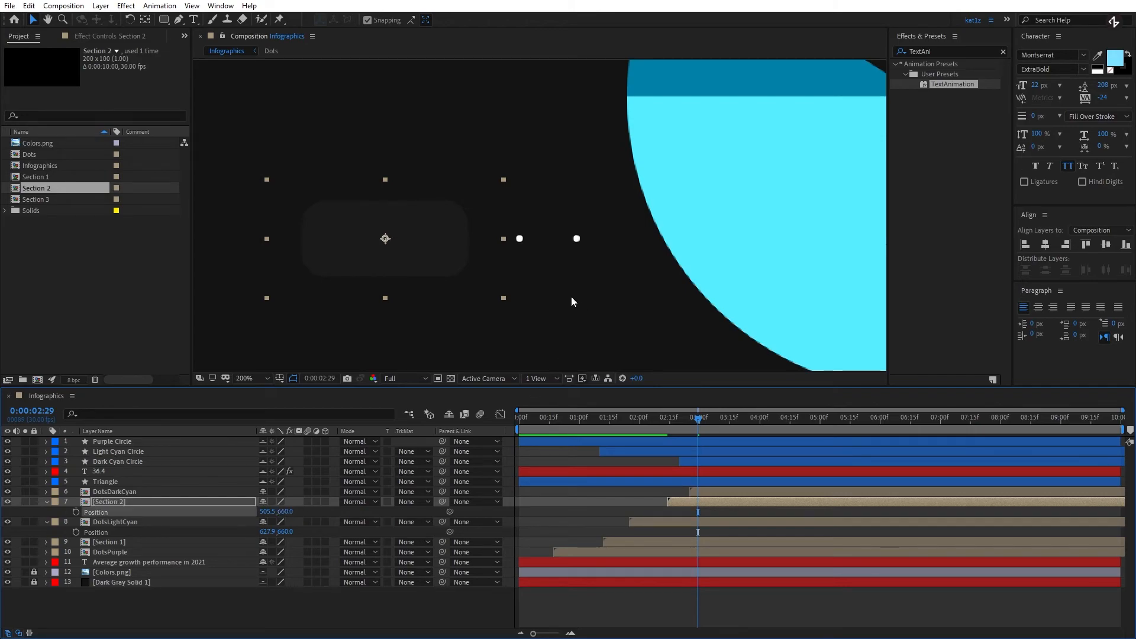
# Fit the whole Infographics composition in view and preview the Section 2 label's animation.
pyautogui.moveTo(676, 419); pyautogui.dragTo(773, 425)
pyautogui.click(253, 377)
pyautogui.click(260, 397)
pyautogui.click(631, 601)
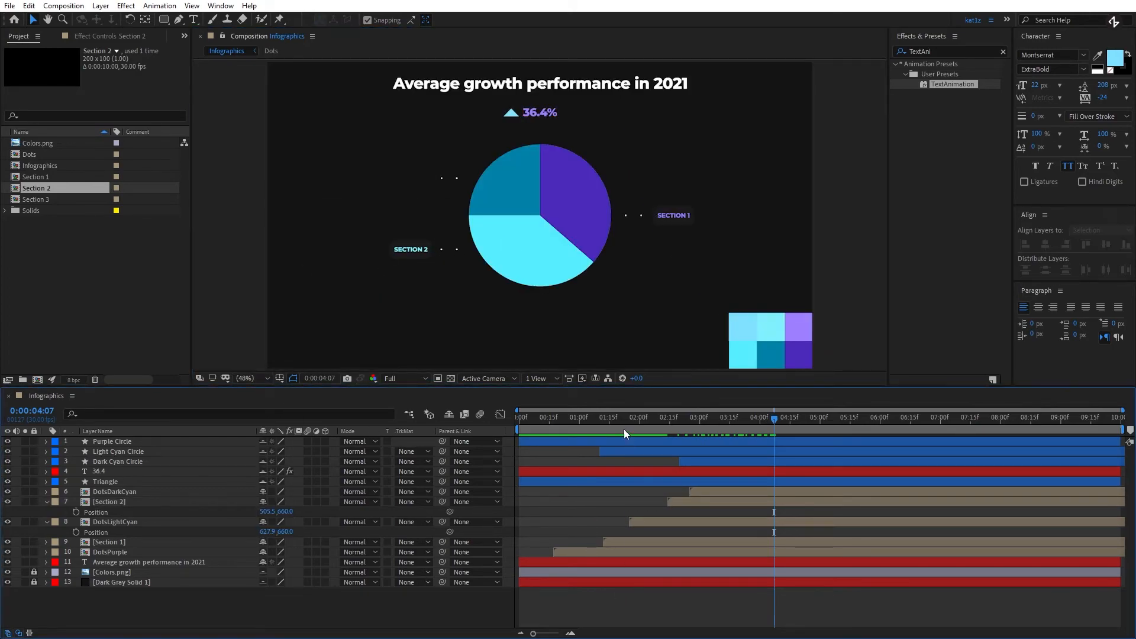
pyautogui.click(580, 423)
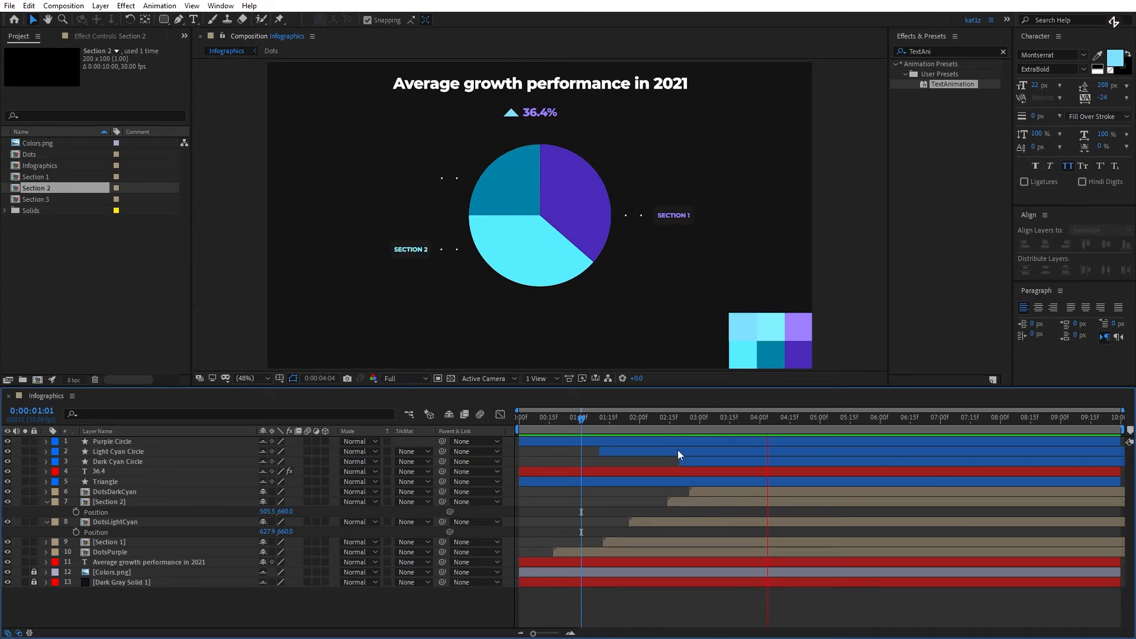
pyautogui.moveTo(650, 418); pyautogui.dragTo(701, 419)
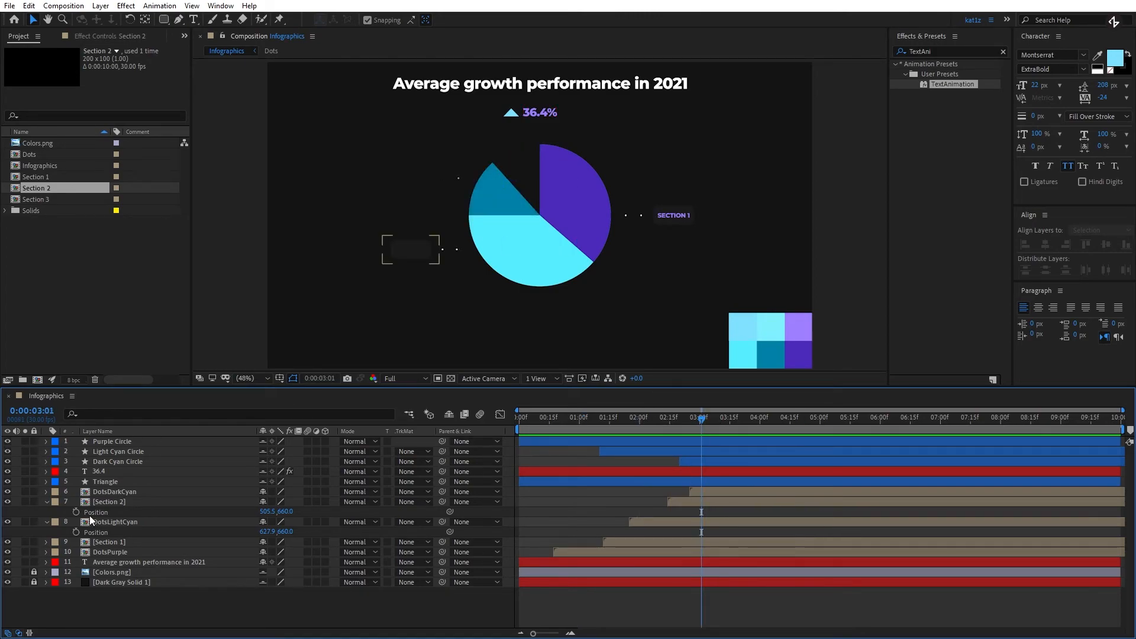
# Add the Section 3 composition to Infographics above DotsDarkCyan and start it at 0:00:03:16.
pyautogui.click(46, 502)
pyautogui.click(47, 512)
pyautogui.moveTo(39, 202); pyautogui.dragTo(138, 490)
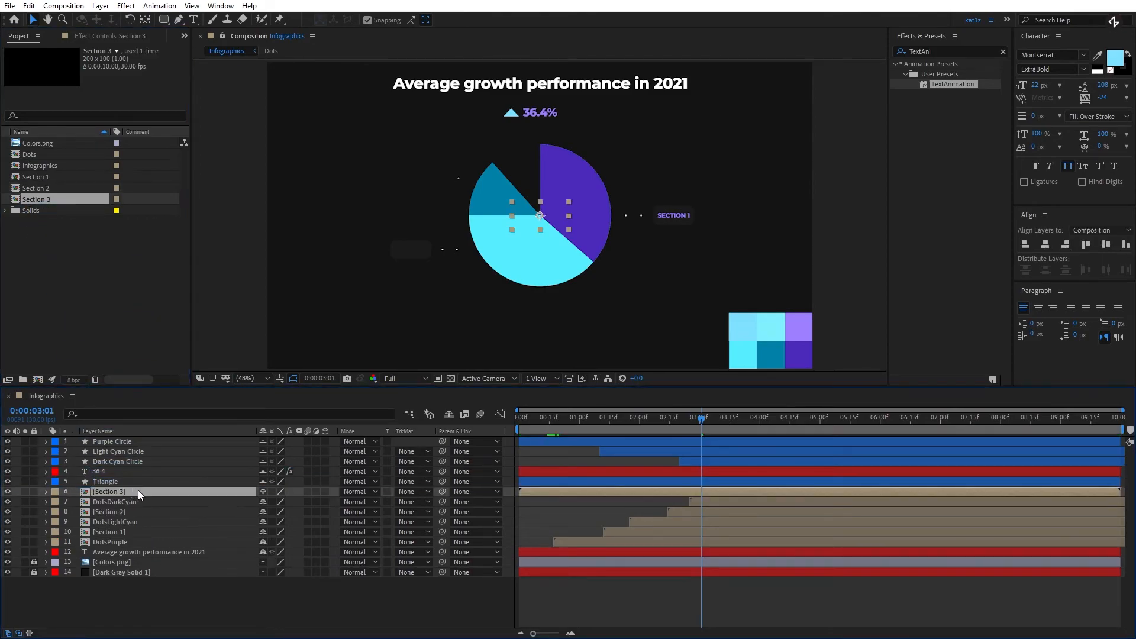
pyautogui.moveTo(701, 431); pyautogui.dragTo(732, 427)
pyautogui.press('[')
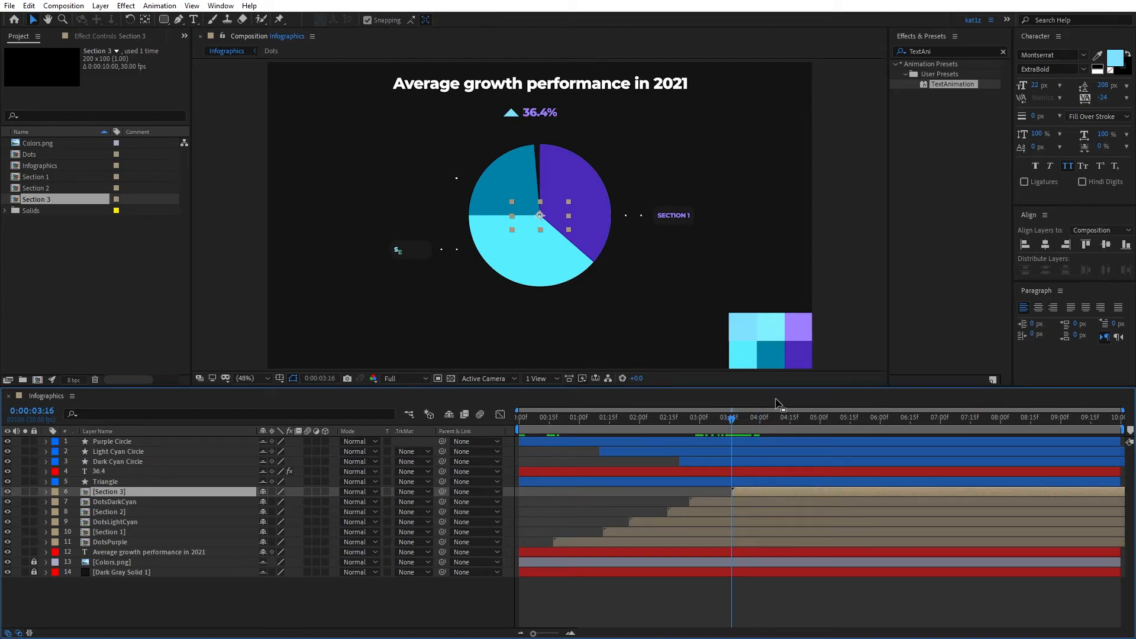
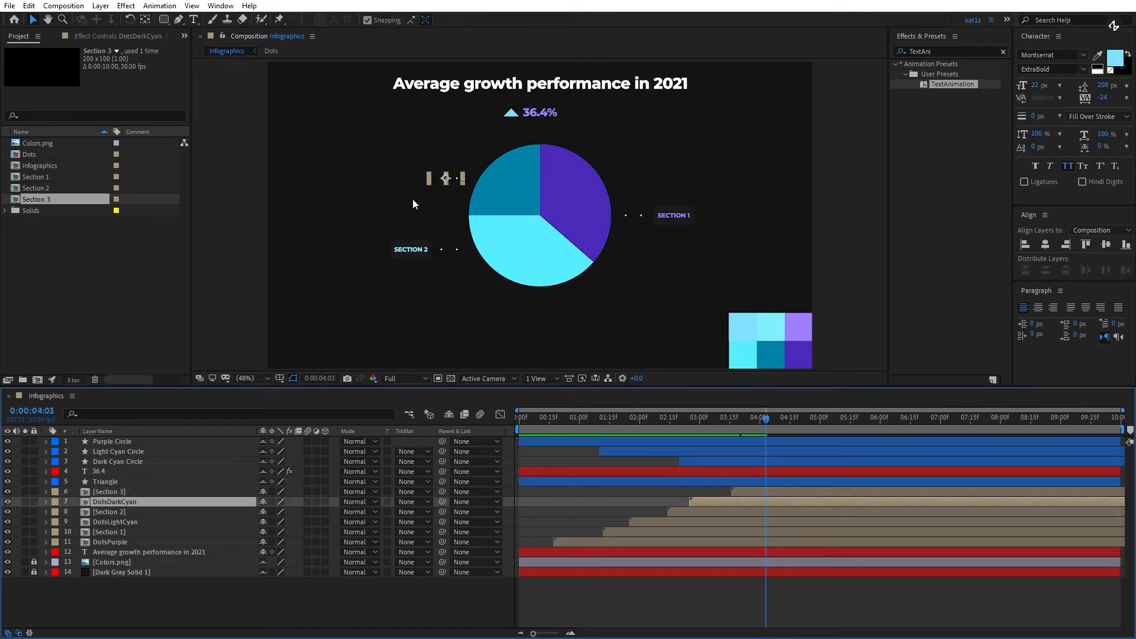
# Copy the Position value of the Section 2 layer onto the Section 3 layer.
pyautogui.click(104, 513)
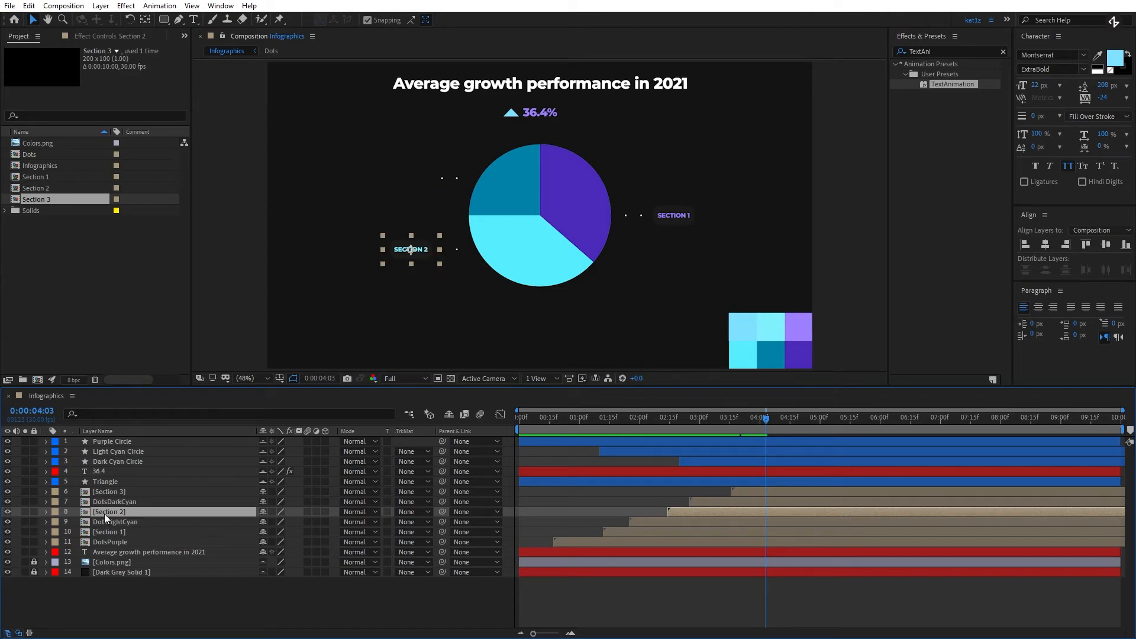
pyautogui.press('p')
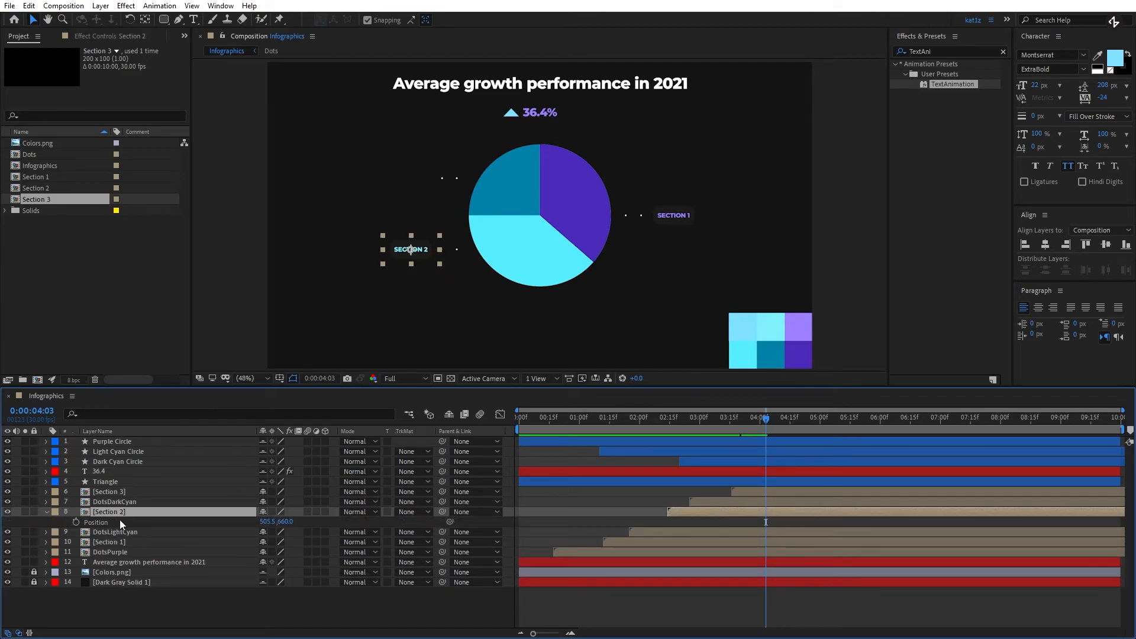
pyautogui.click(108, 495)
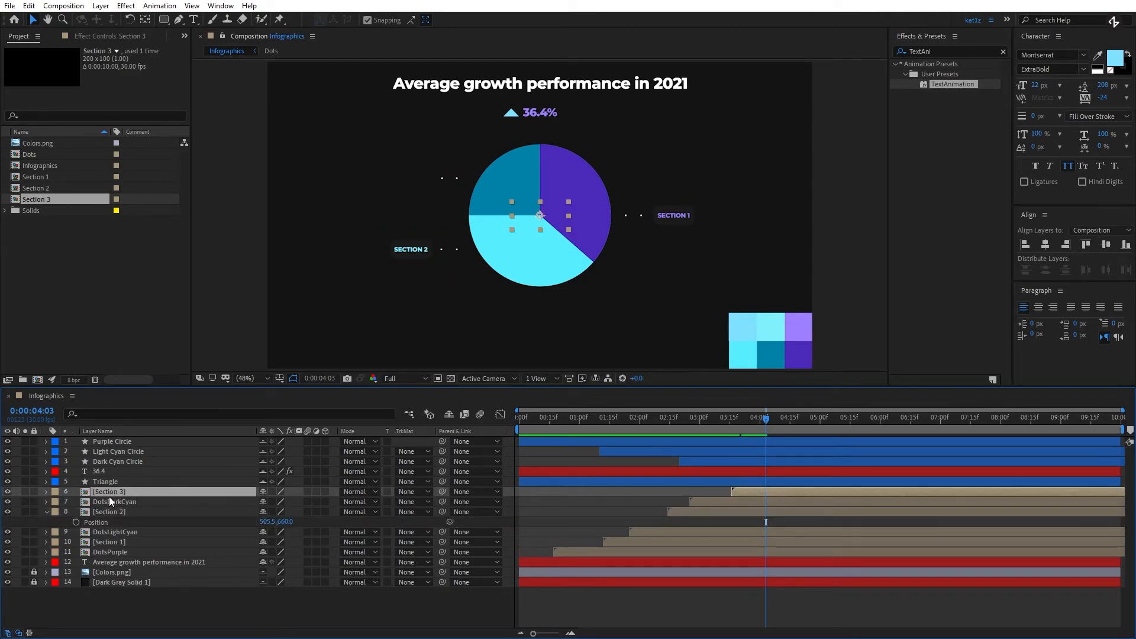
pyautogui.press('p')
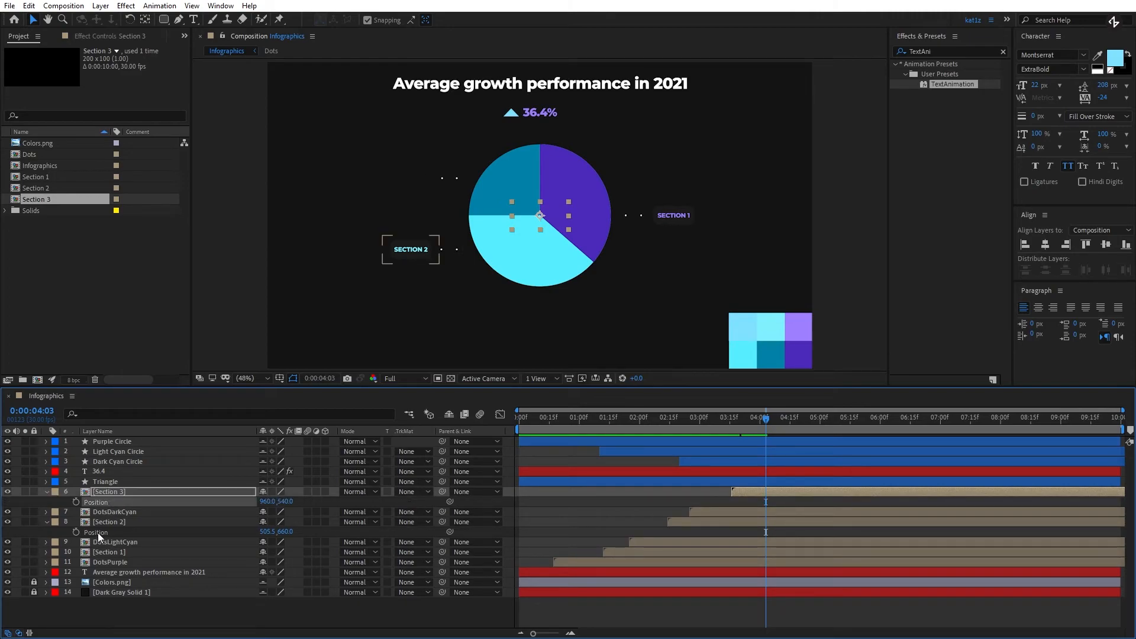
pyautogui.click(98, 532)
pyautogui.hotkey('ctrl', 'c')
pyautogui.click(95, 503)
pyautogui.hotkey('ctrl', 'v')
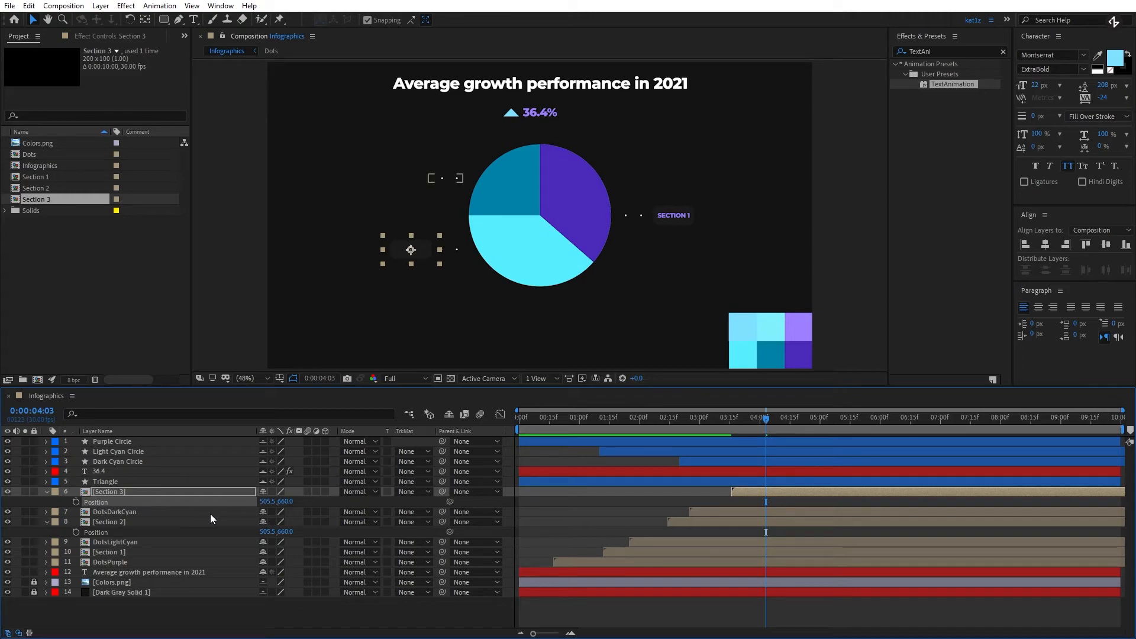
# Set Section 3's vertical position to 409 to match DotsDarkCyan, and preview the animation from the start.
pyautogui.click(123, 513)
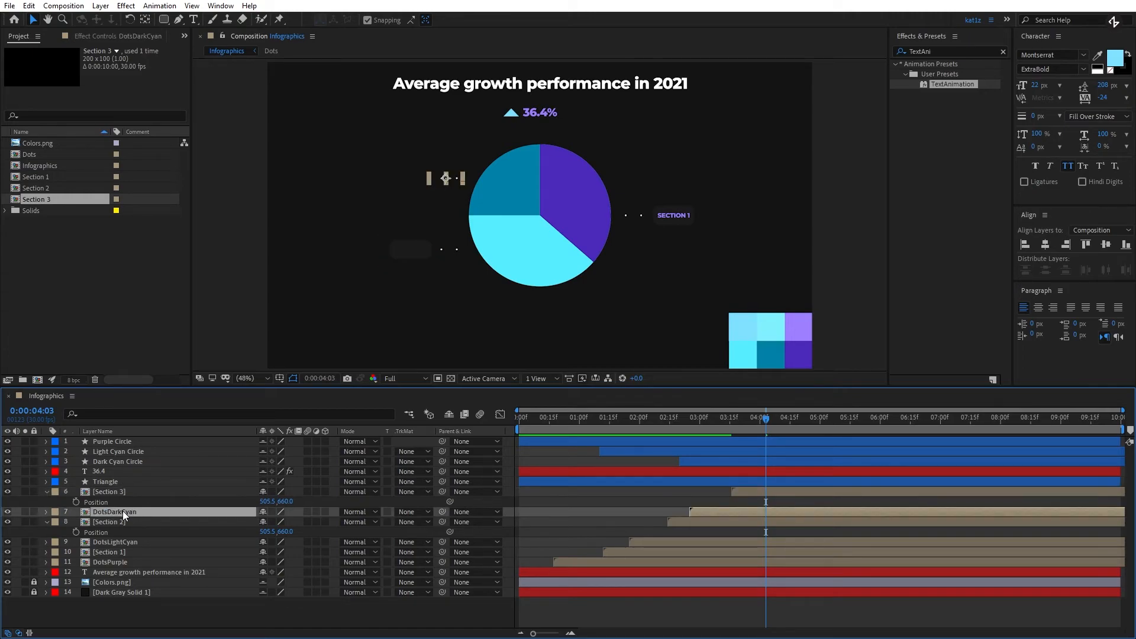
pyautogui.press('p')
pyautogui.click(288, 523)
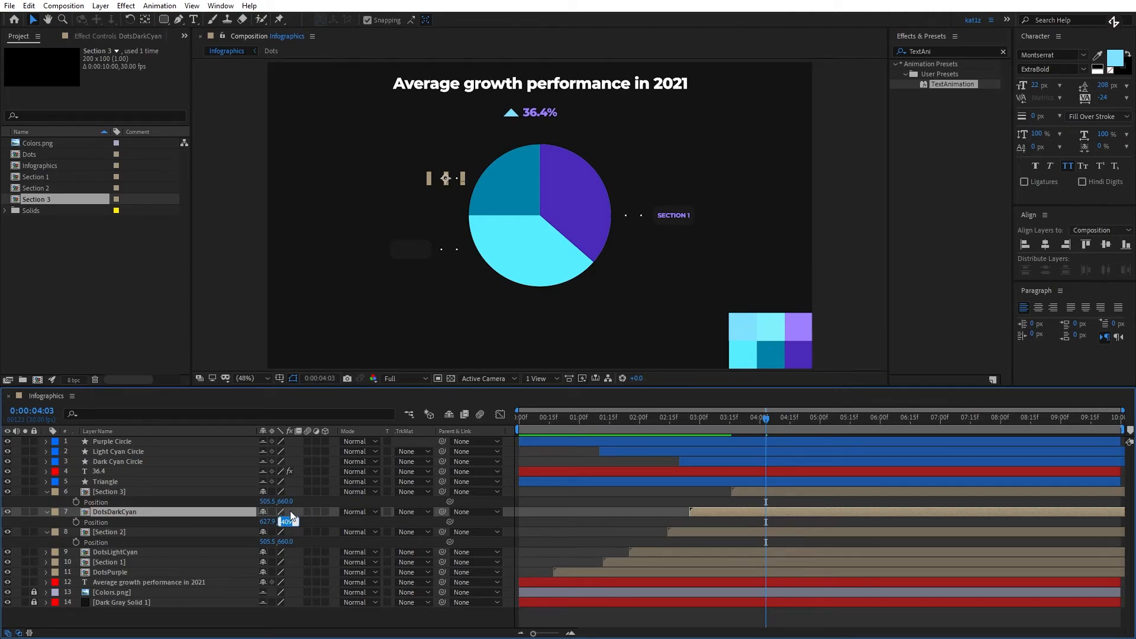
pyautogui.write('409')
pyautogui.press('Return')
pyautogui.moveTo(759, 418); pyautogui.dragTo(521, 456)
pyautogui.press('space')
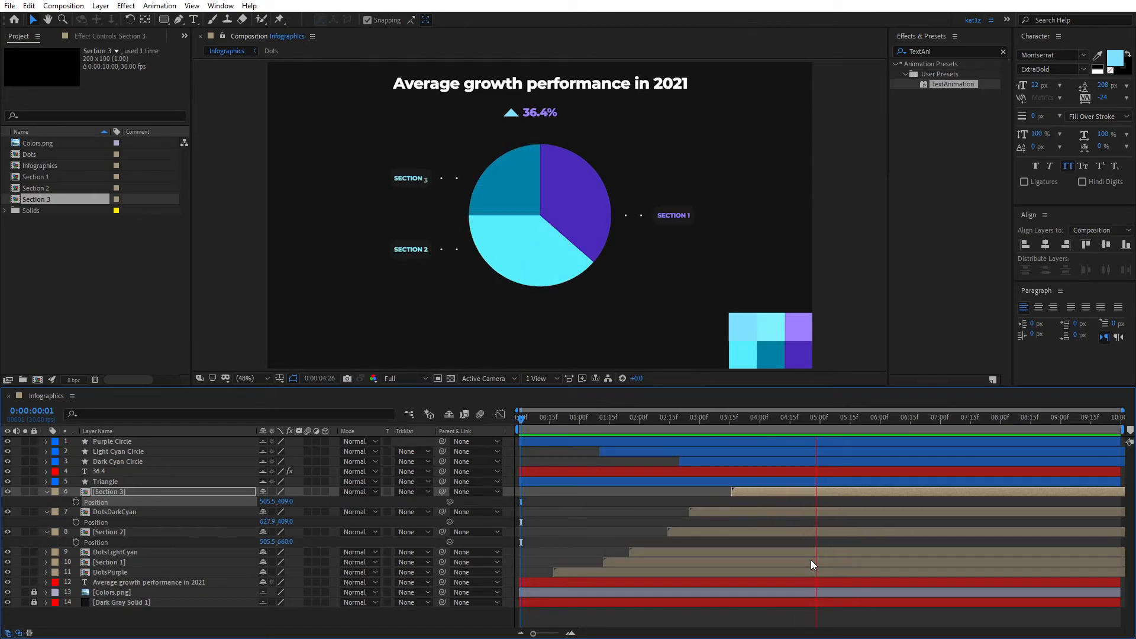
pyautogui.press('space')
# Shift the Section 1, Section 2 and Section 3 layers together about seven frames earlier and preview the animation.
pyautogui.moveTo(771, 415); pyautogui.dragTo(733, 426)
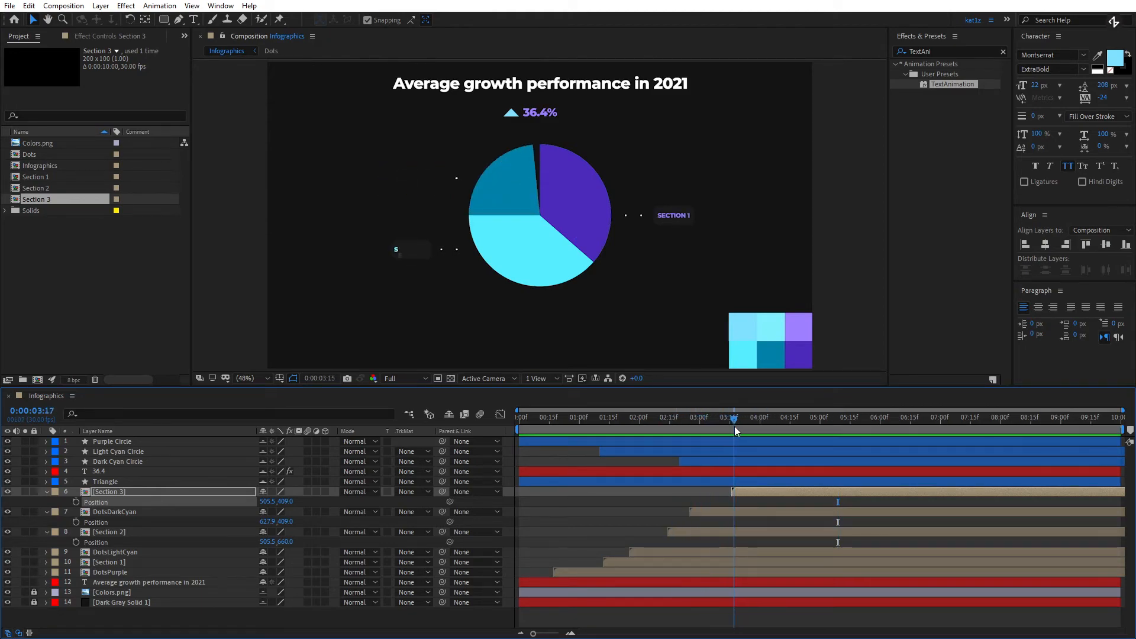
pyautogui.click(748, 491)
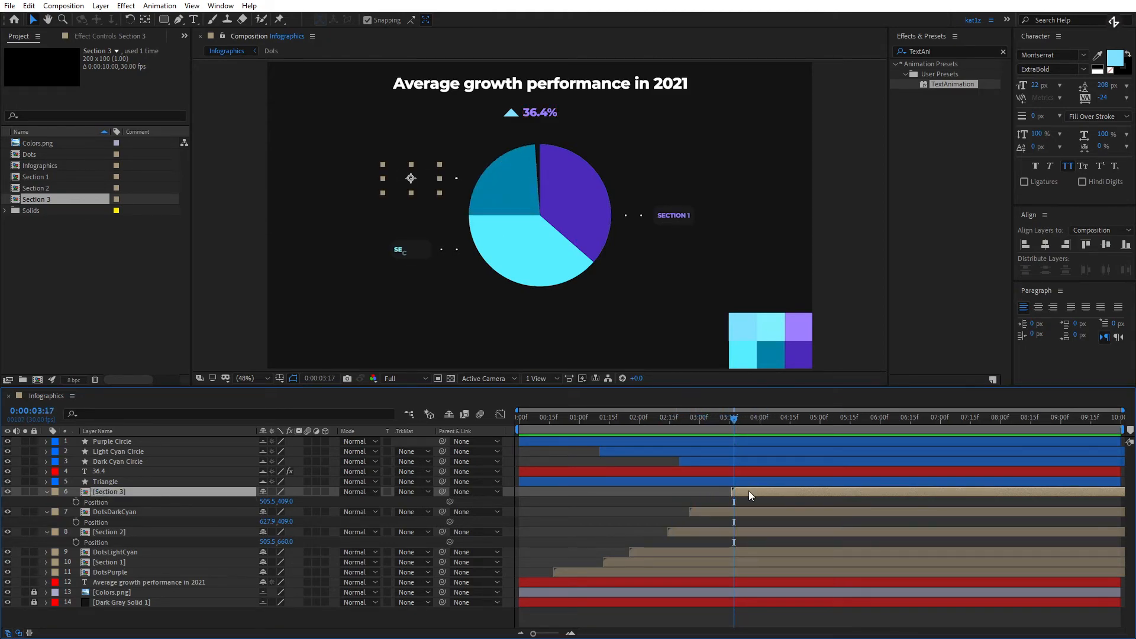
pyautogui.keyDown('ctrl'); pyautogui.click(723, 534); pyautogui.keyUp('ctrl')
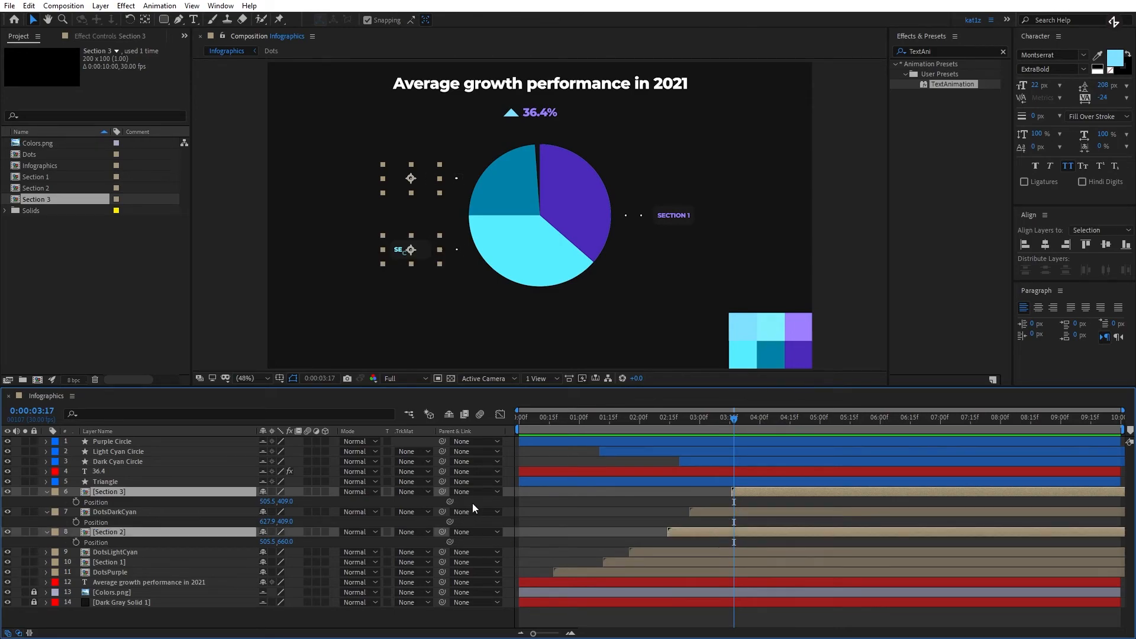
pyautogui.keyDown('ctrl'); pyautogui.click(124, 562); pyautogui.keyUp('ctrl')
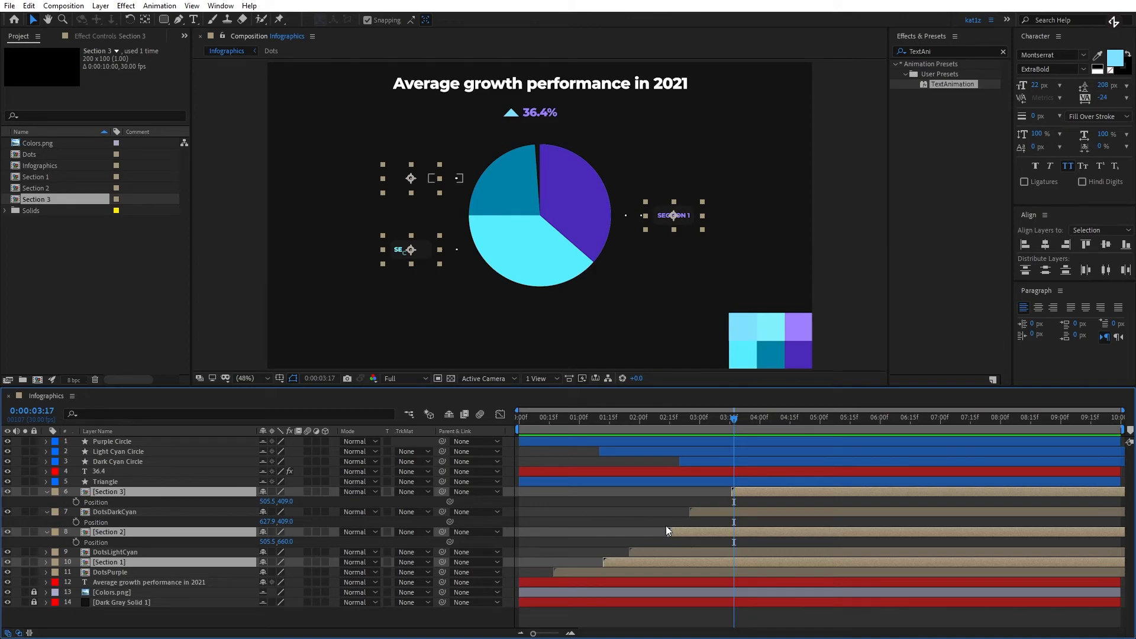
pyautogui.moveTo(760, 531); pyautogui.dragTo(745, 531)
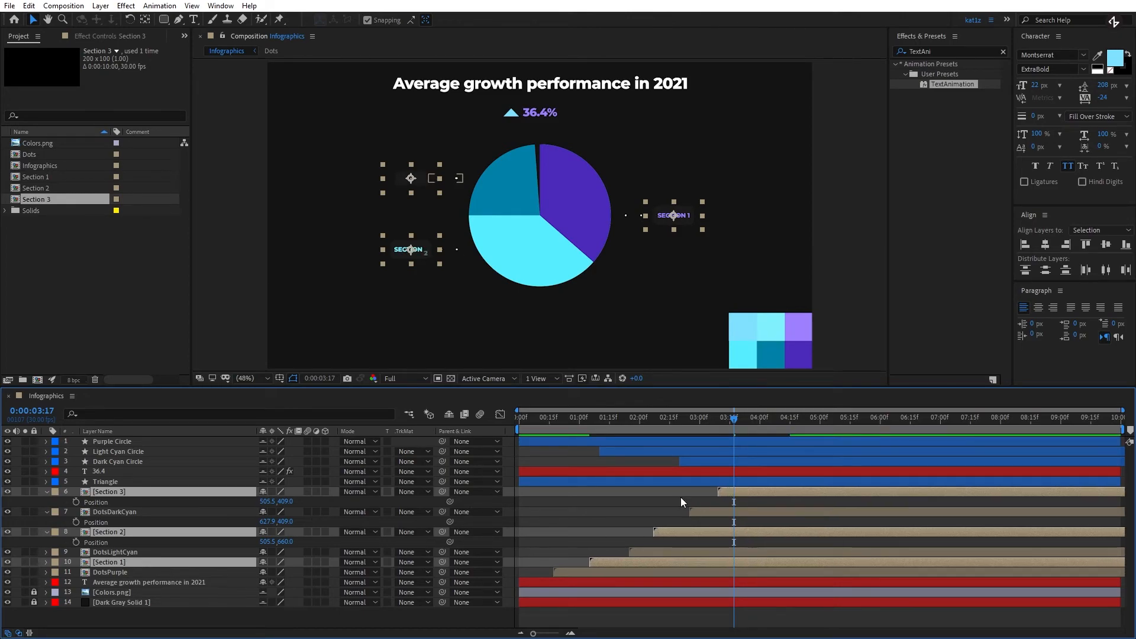
pyautogui.click(553, 418)
pyautogui.press('space')
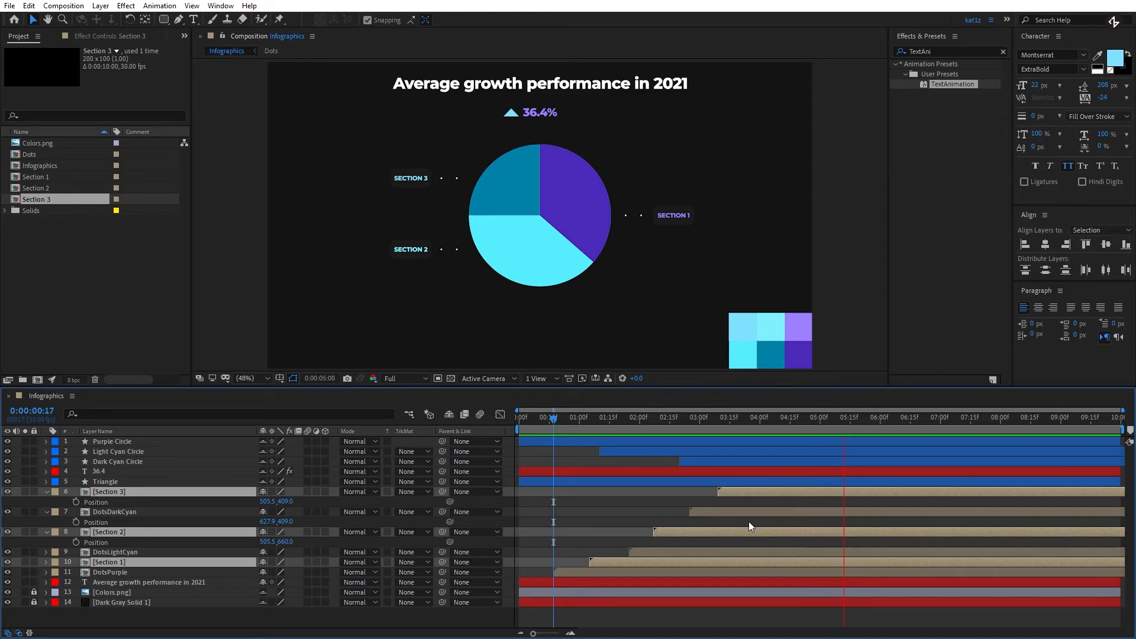
# Collapse the open properties of all layers and leave every layer deselected.
pyautogui.click(134, 616)
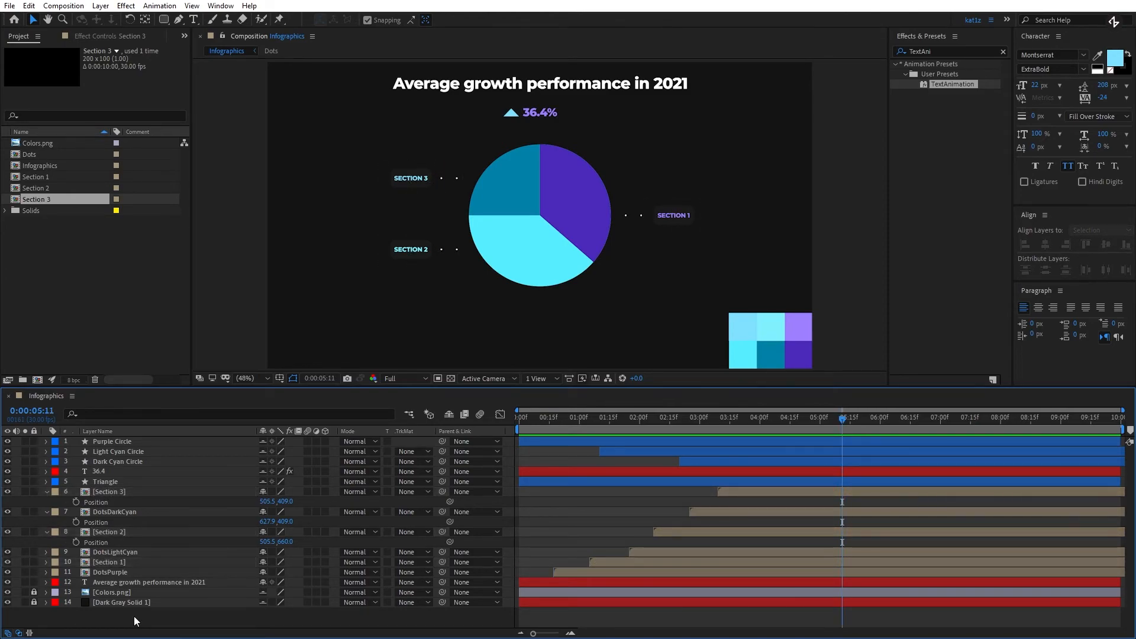
pyautogui.hotkey('ctrl', 'a')
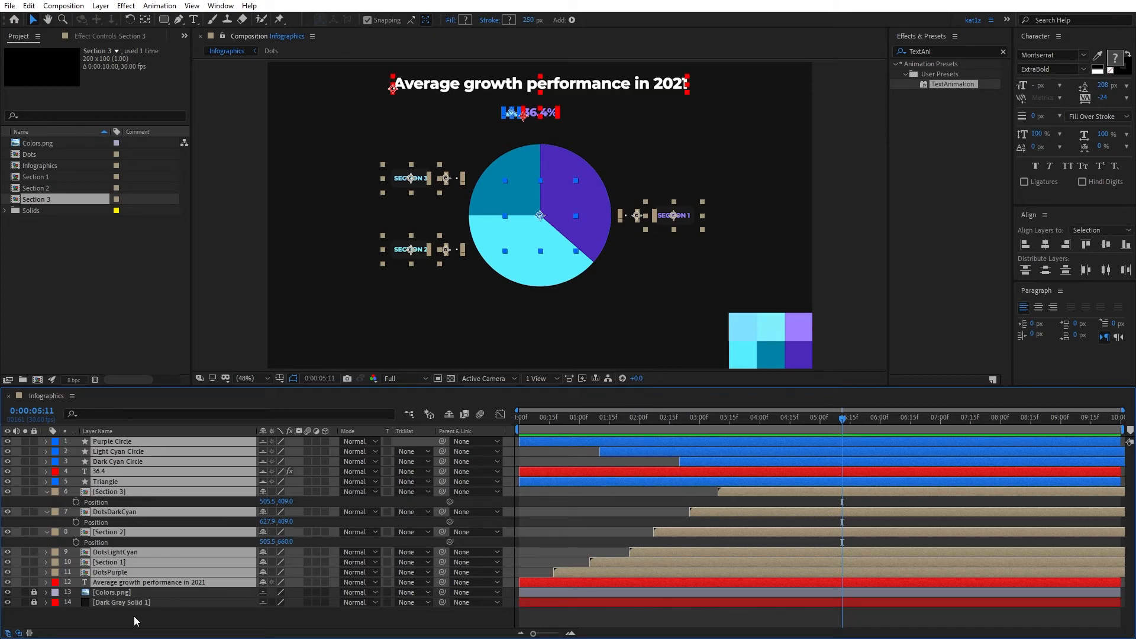
pyautogui.press('u')
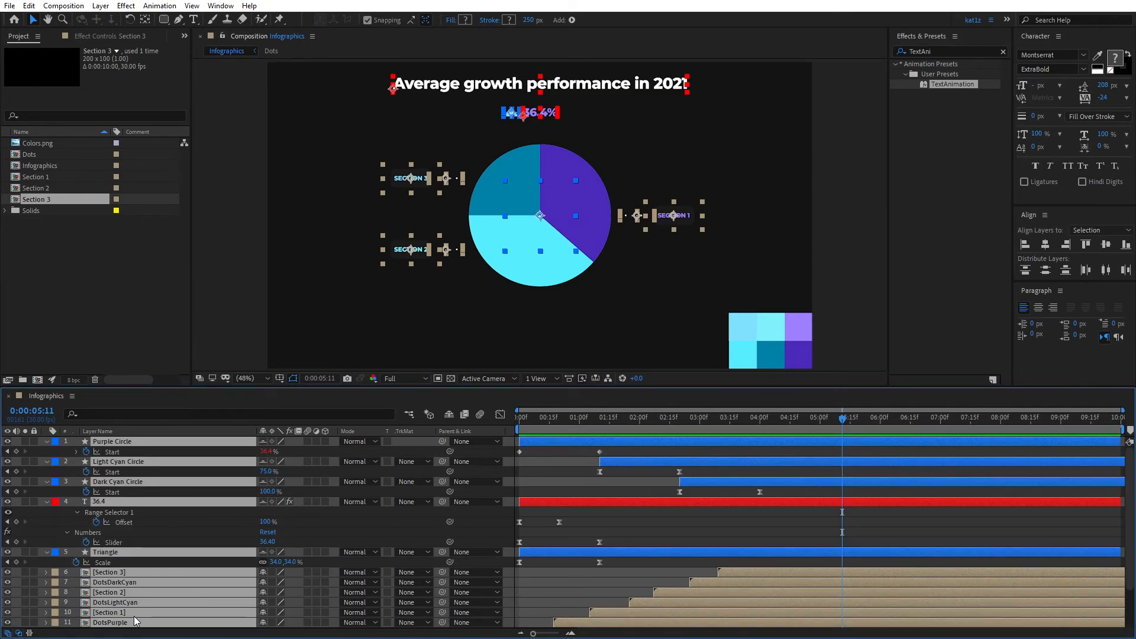
pyautogui.press('u')
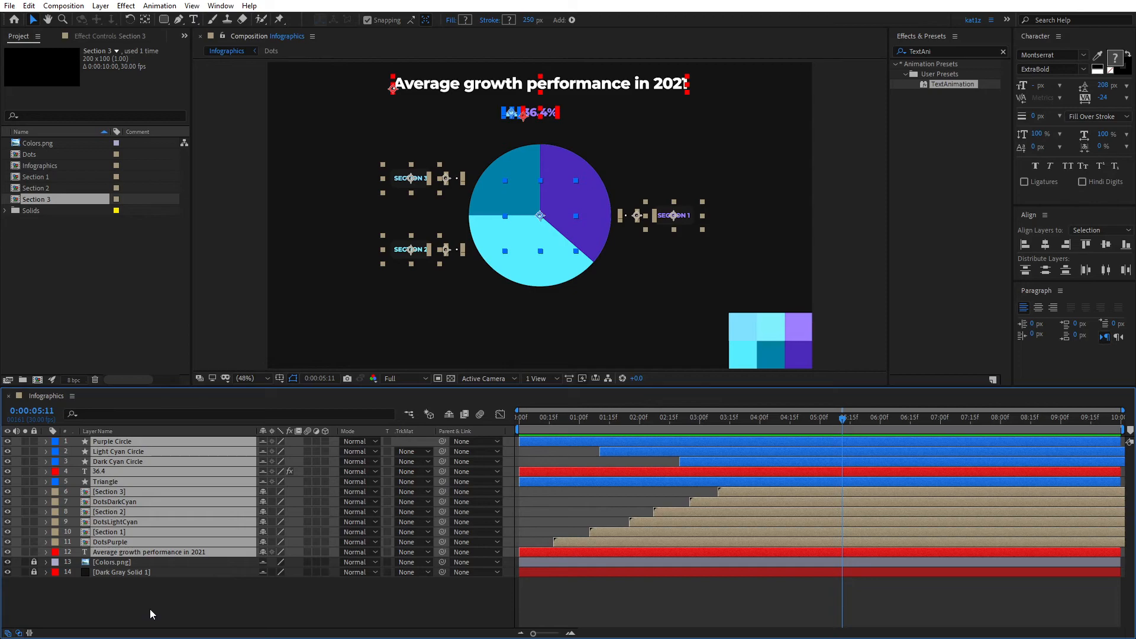
pyautogui.hotkey('ctrl', 'shift', 'a')
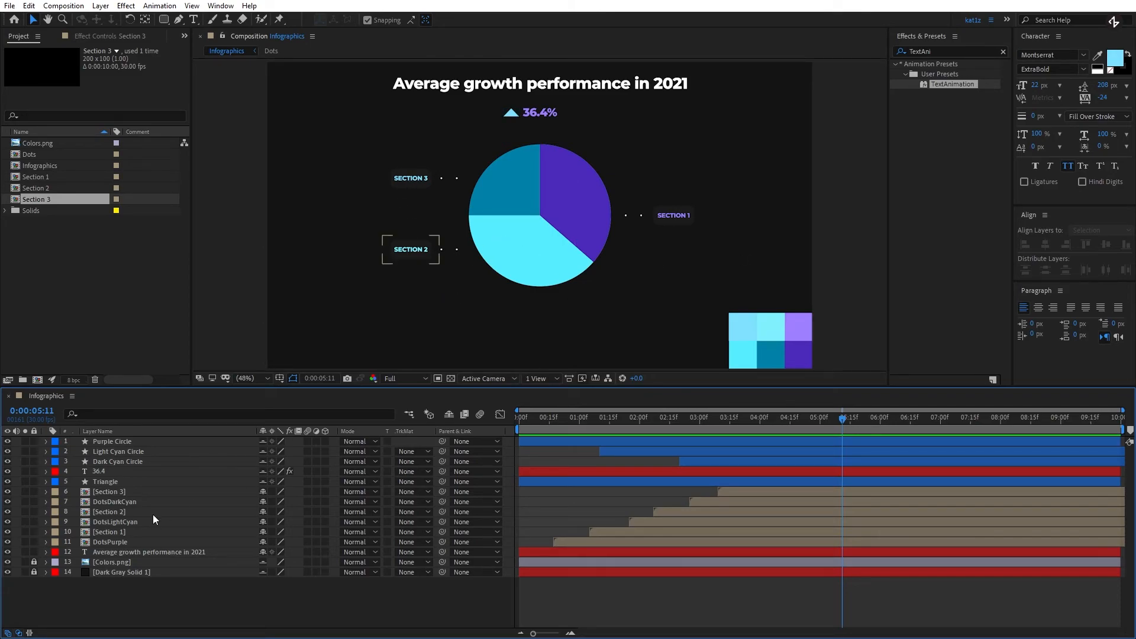
# Add an Outer Glow layer style to the Section 1, Section 2 and Section 3 layers.
pyautogui.click(118, 534)
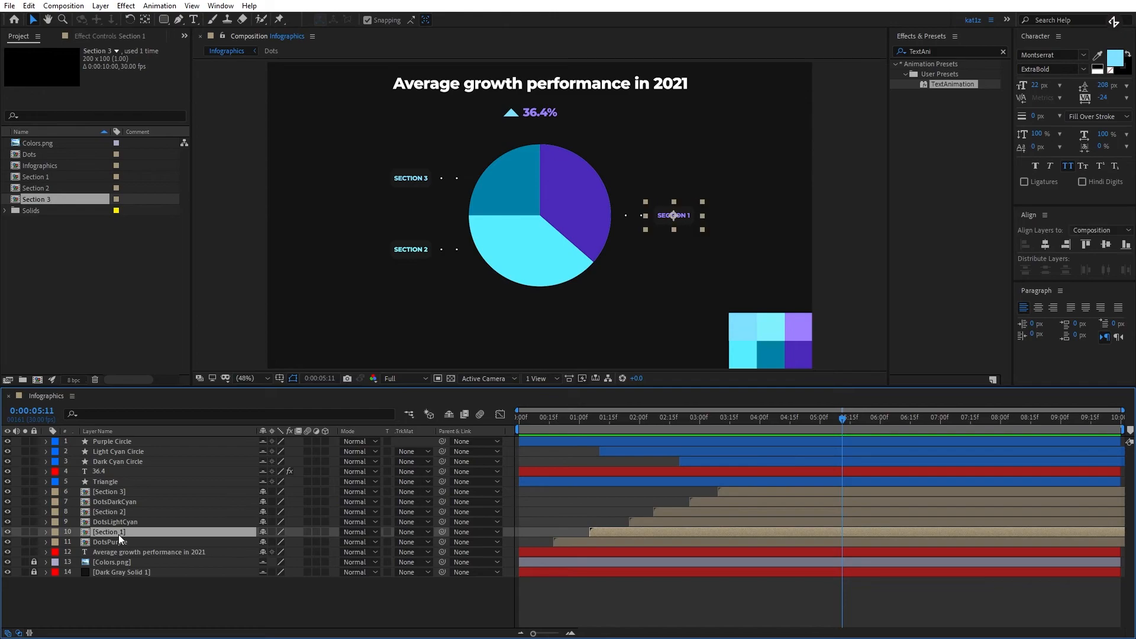
pyautogui.keyDown('ctrl'); pyautogui.click(121, 513); pyautogui.keyUp('ctrl')
pyautogui.keyDown('ctrl'); pyautogui.click(122, 492); pyautogui.keyUp('ctrl')
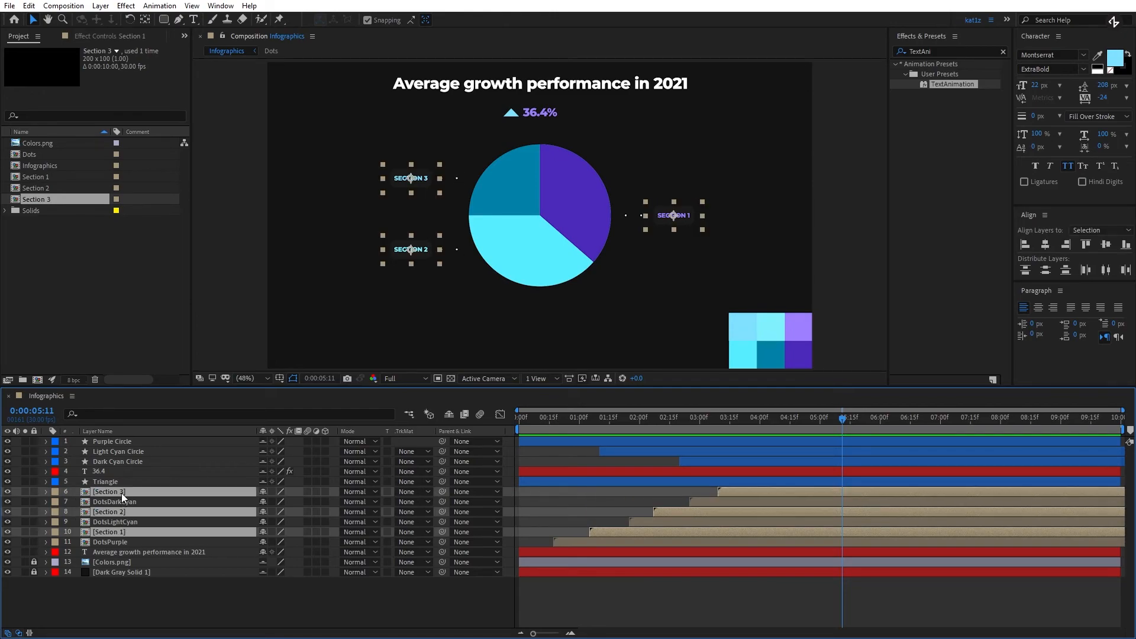
pyautogui.click(100, 5)
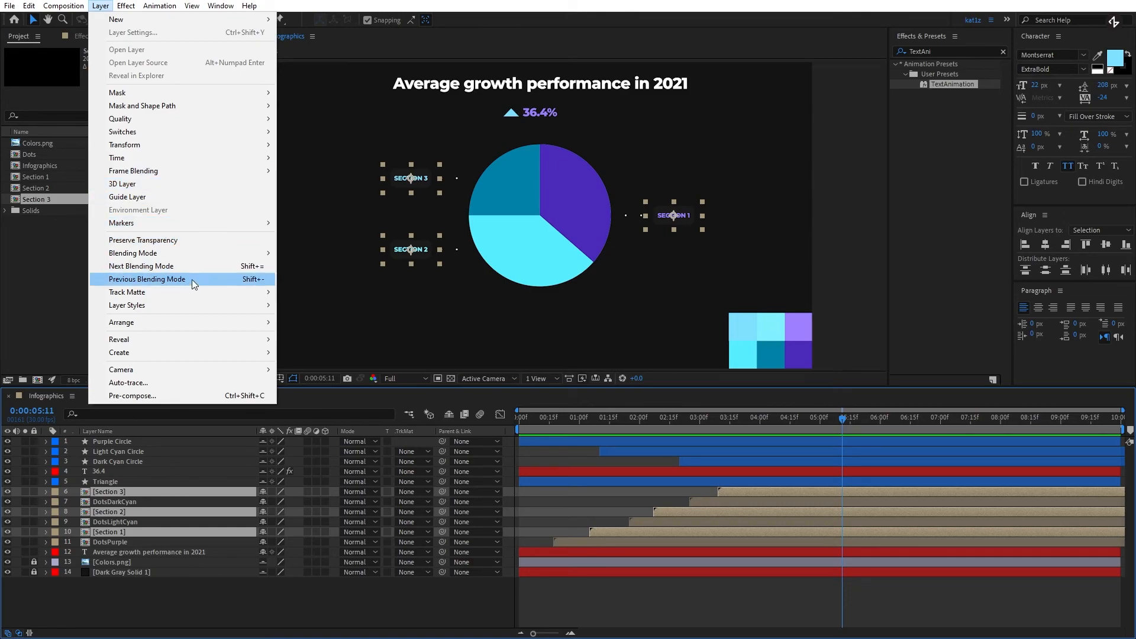
pyautogui.moveTo(191, 303)
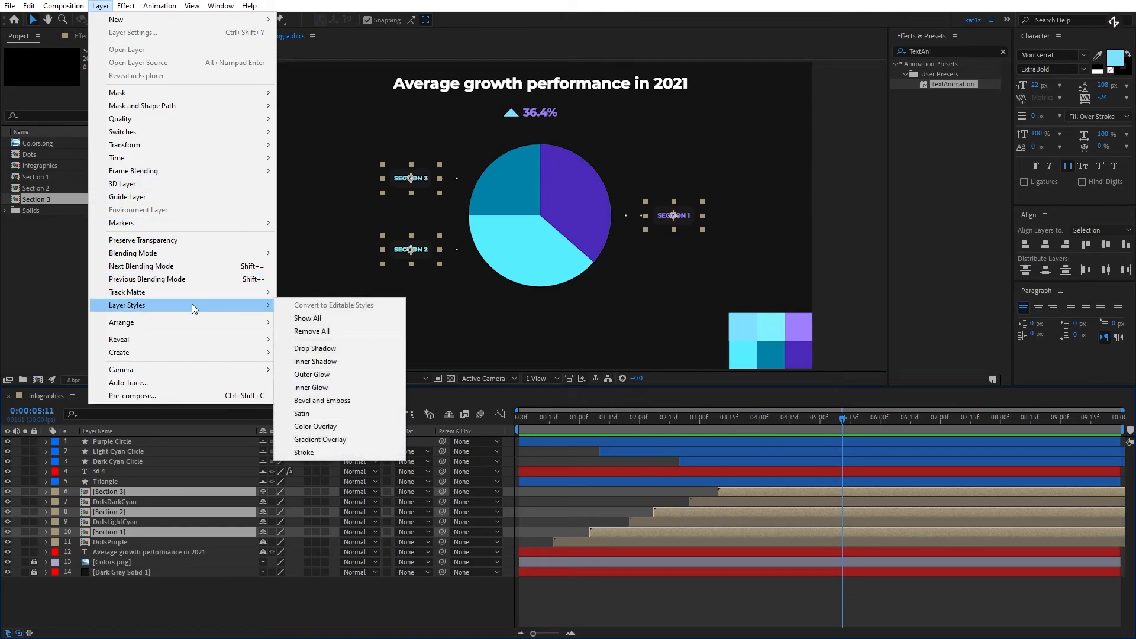
pyautogui.click(339, 375)
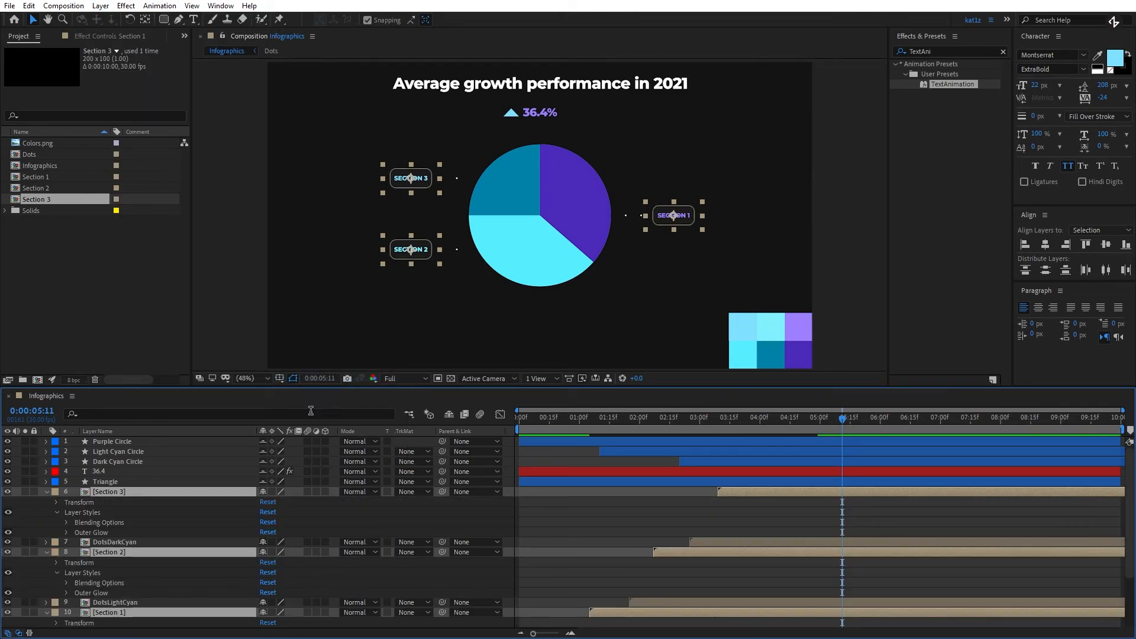
pyautogui.scroll(-2, 80, 527)
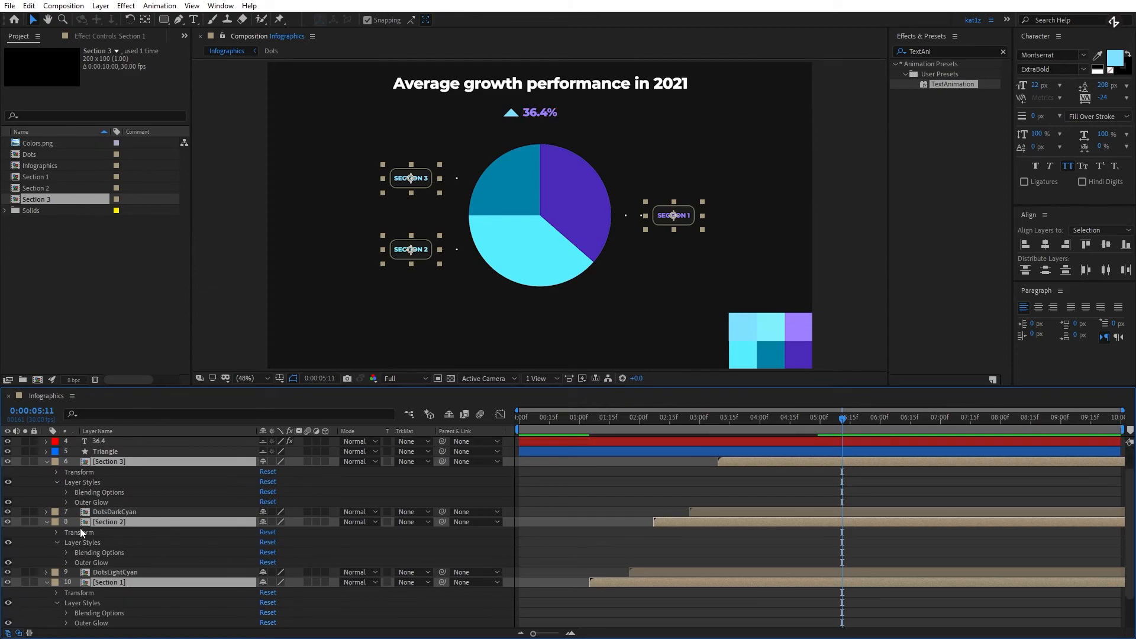
# Set Section 1's Outer Glow opacity to 80% and sample its colour from the dark purple swatch.
pyautogui.scroll(-1, 79, 527)
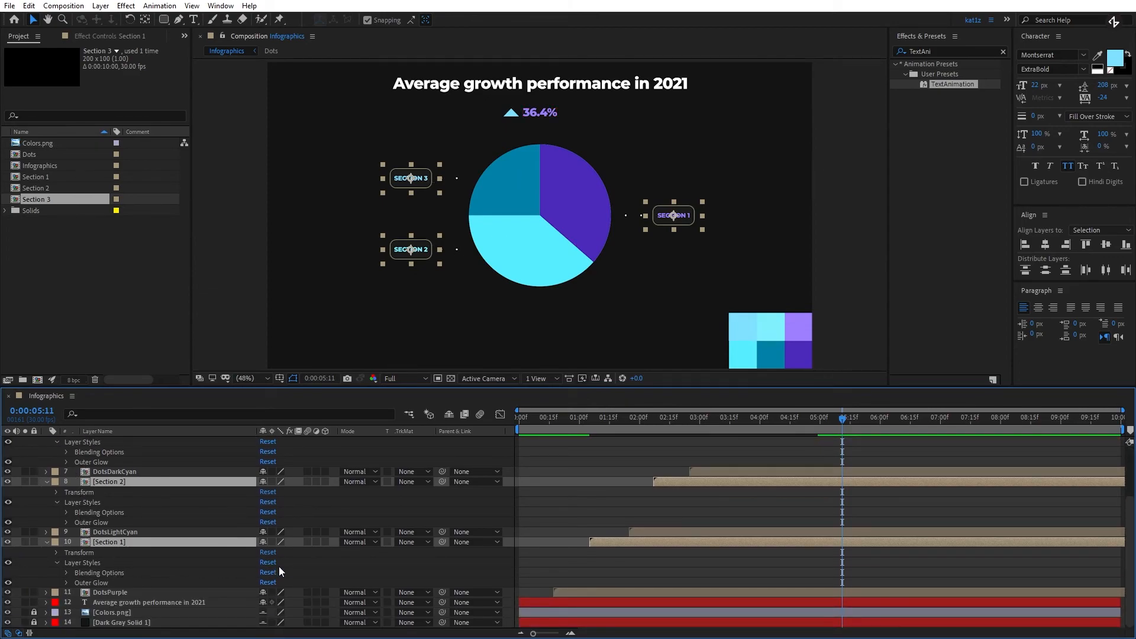
pyautogui.click(315, 563)
pyautogui.click(110, 539)
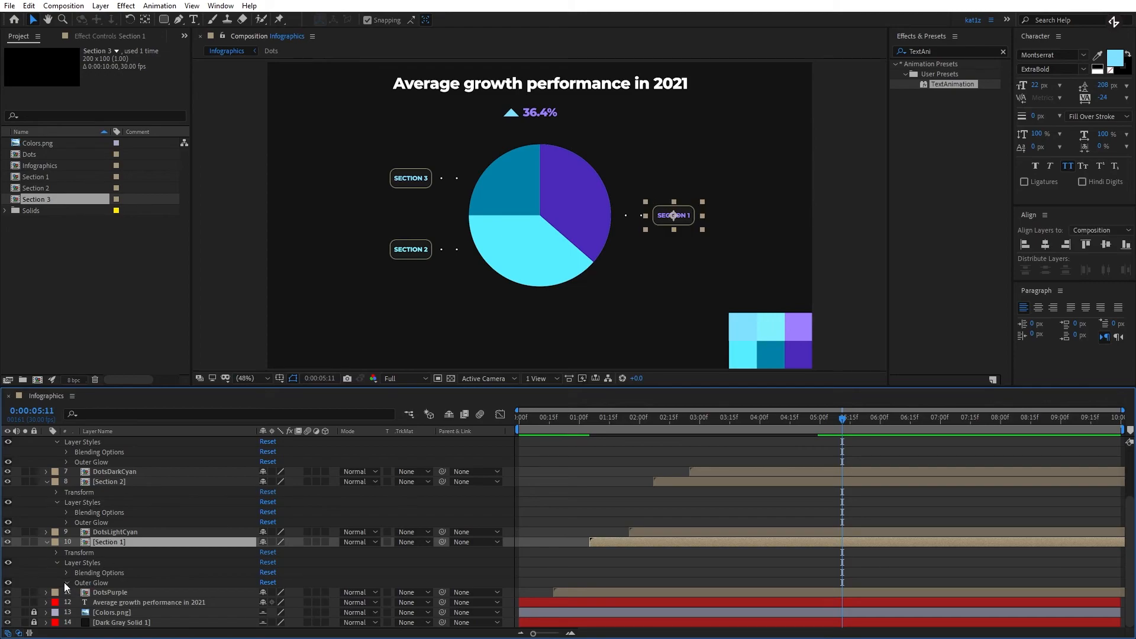
pyautogui.click(65, 582)
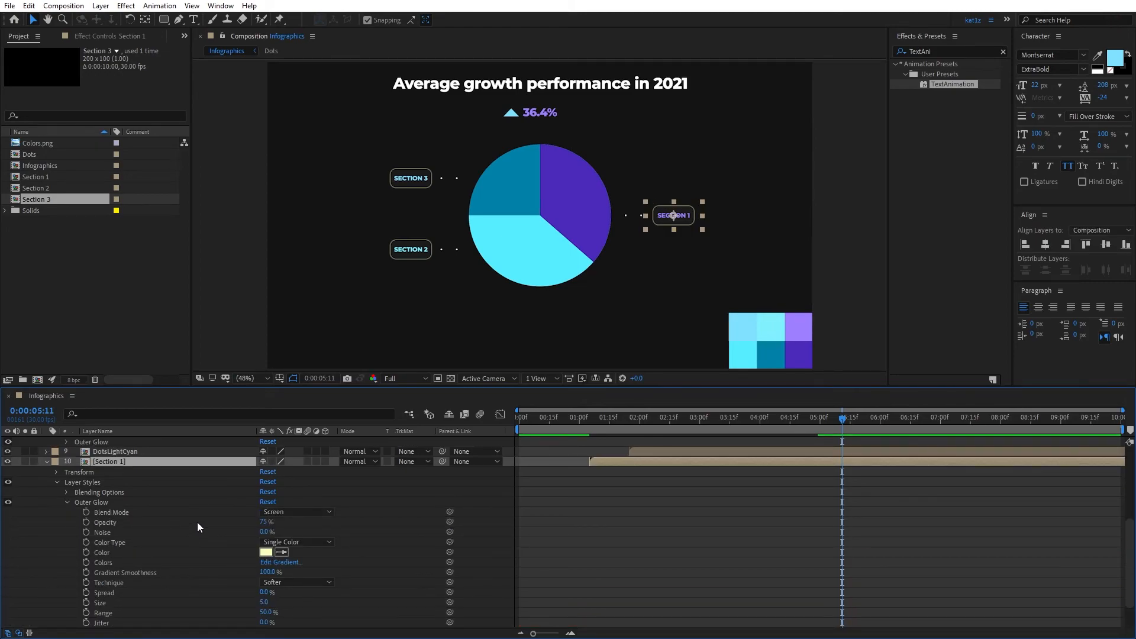
pyautogui.click(265, 521)
pyautogui.write('80')
pyautogui.press('Return')
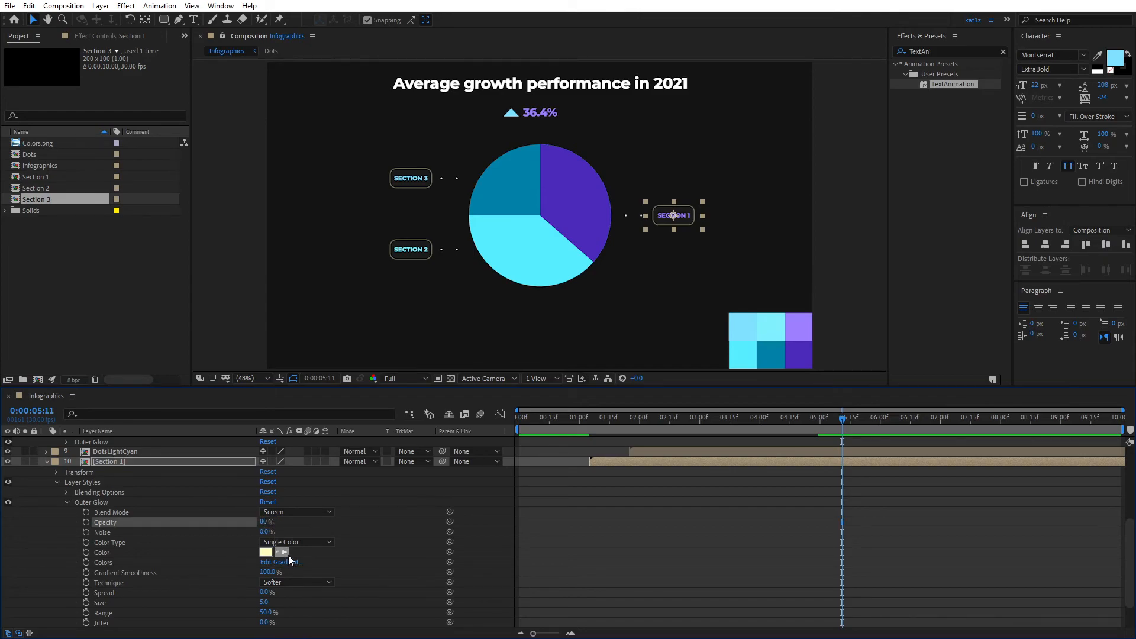
pyautogui.click(284, 554)
pyautogui.click(801, 353)
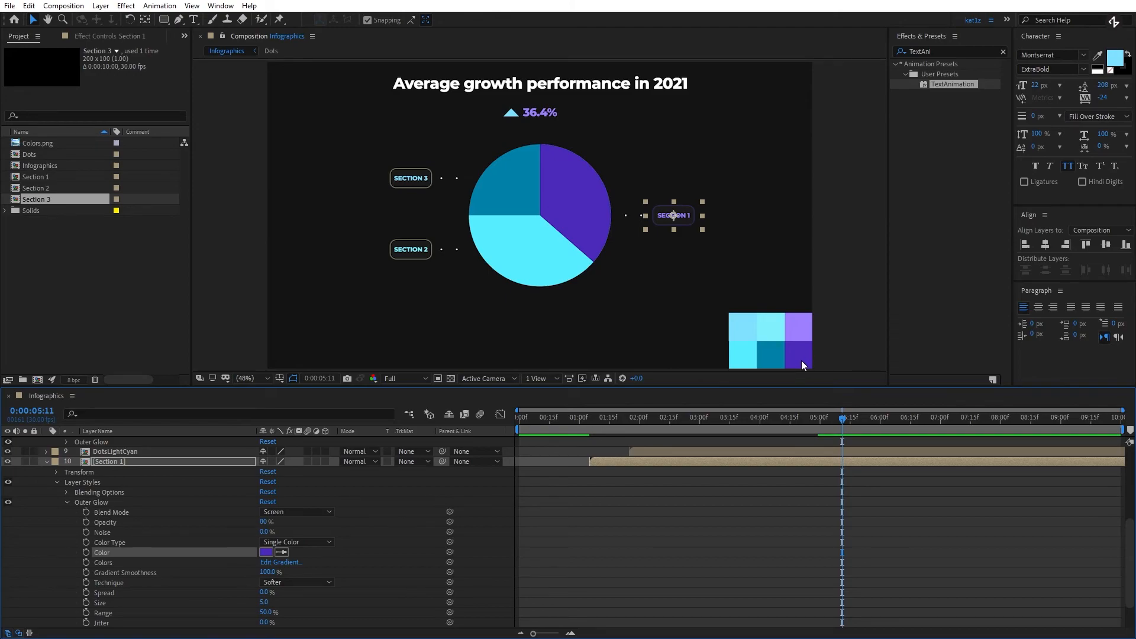
# Set Section 1's Outer Glow size to 17 and range to 70%, and collapse the glow's properties.
pyautogui.click(263, 603)
pyautogui.write('17')
pyautogui.press('Return')
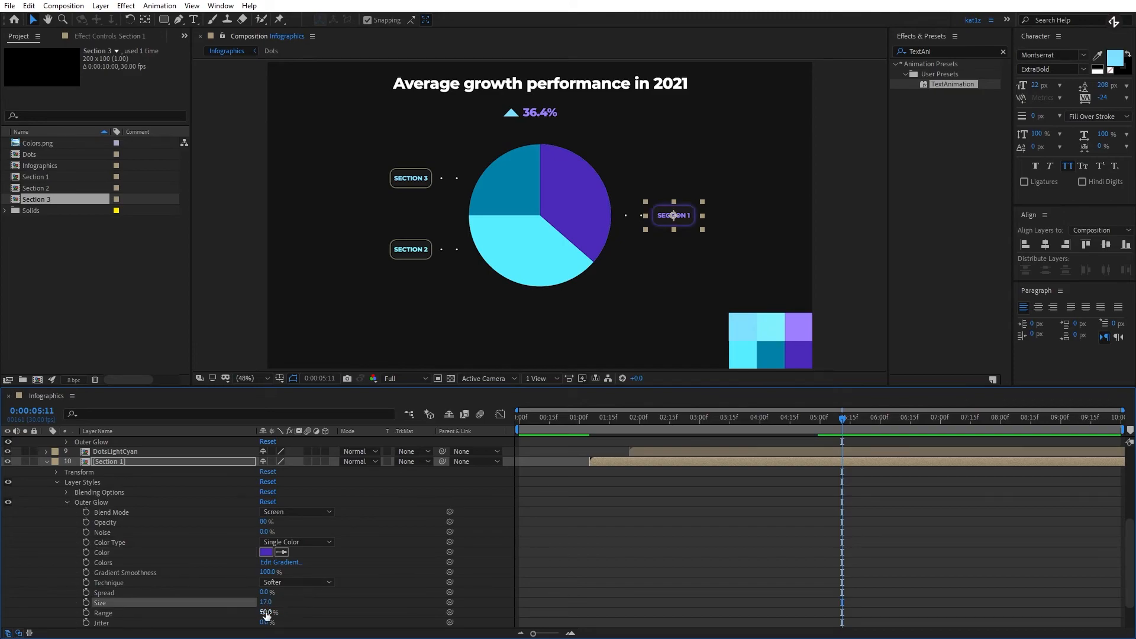
pyautogui.moveTo(264, 614); pyautogui.dragTo(367, 587)
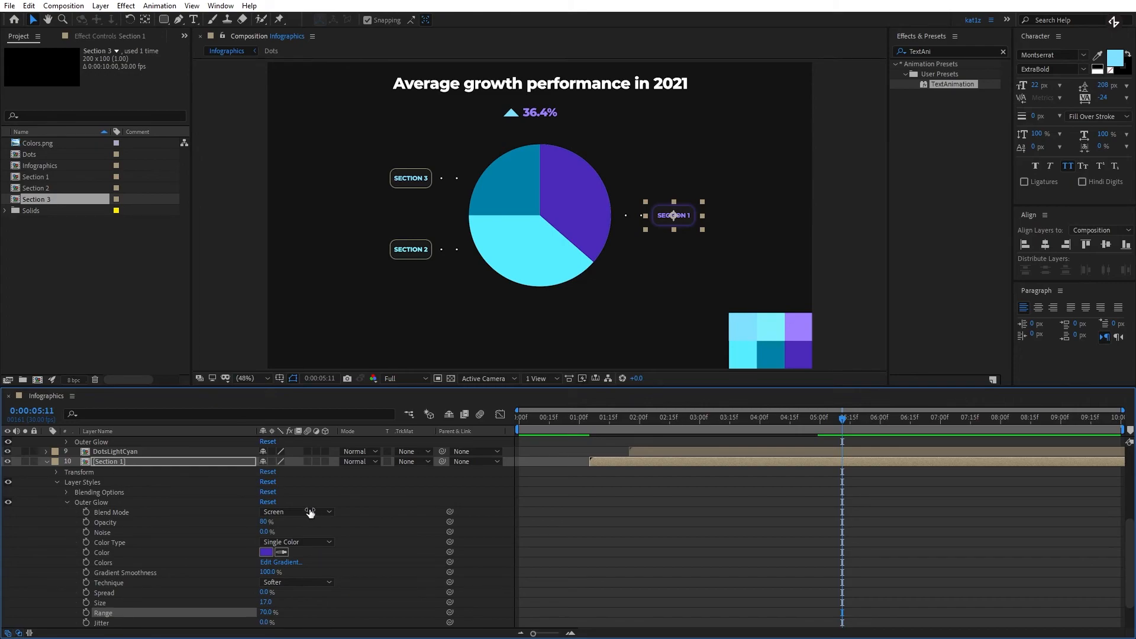
pyautogui.click(67, 502)
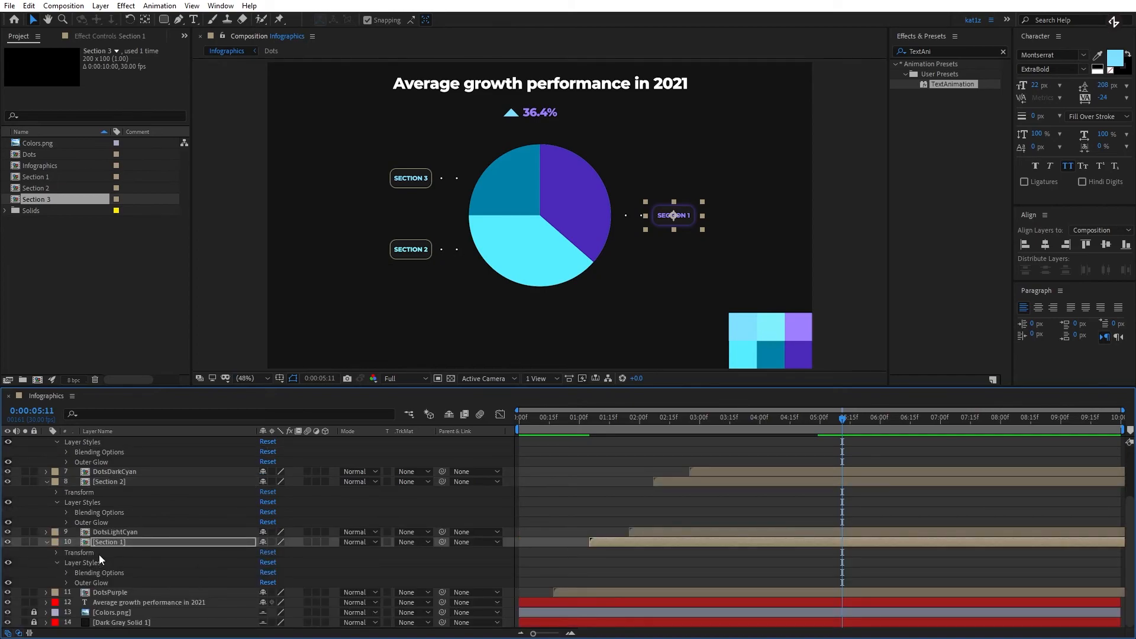
# Copy Section 1's Outer Glow settings onto Section 2's Outer Glow and expand its properties.
pyautogui.click(93, 522)
pyautogui.click(97, 581)
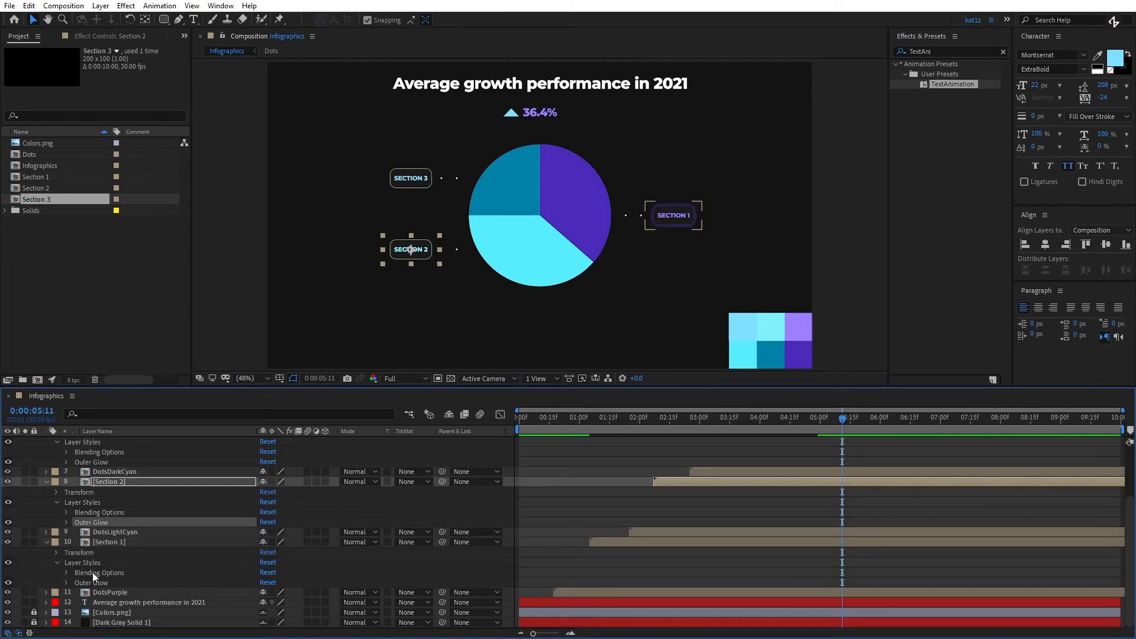
pyautogui.click(91, 521)
pyautogui.click(66, 521)
# Recolour Section 2's Outer Glow with the light cyan sampled from its pie slice.
pyautogui.click(282, 552)
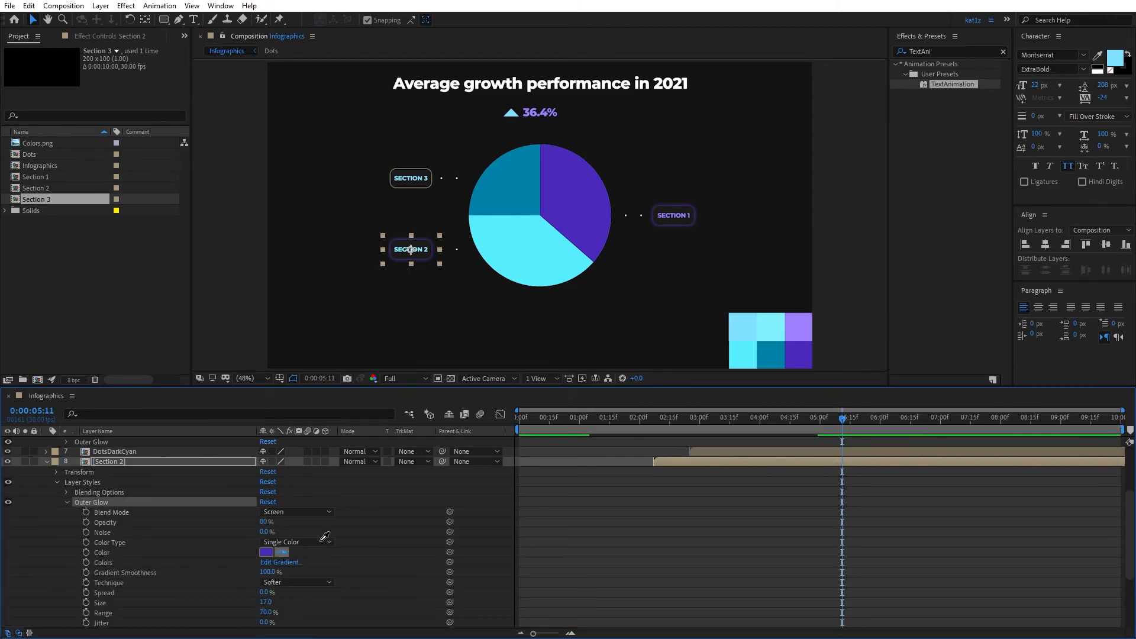
pyautogui.click(748, 360)
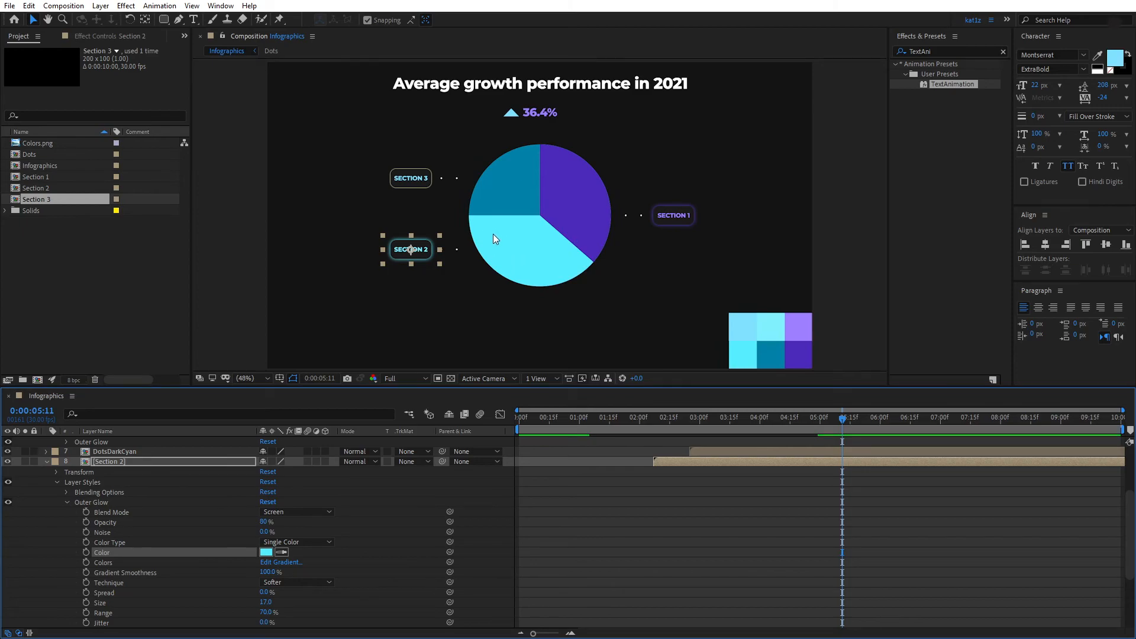
pyautogui.click(281, 552)
pyautogui.click(501, 248)
# Copy Section 2's Outer Glow settings onto Section 3's Outer Glow, collapsing the Section 1 and Section 2 layers.
pyautogui.click(83, 503)
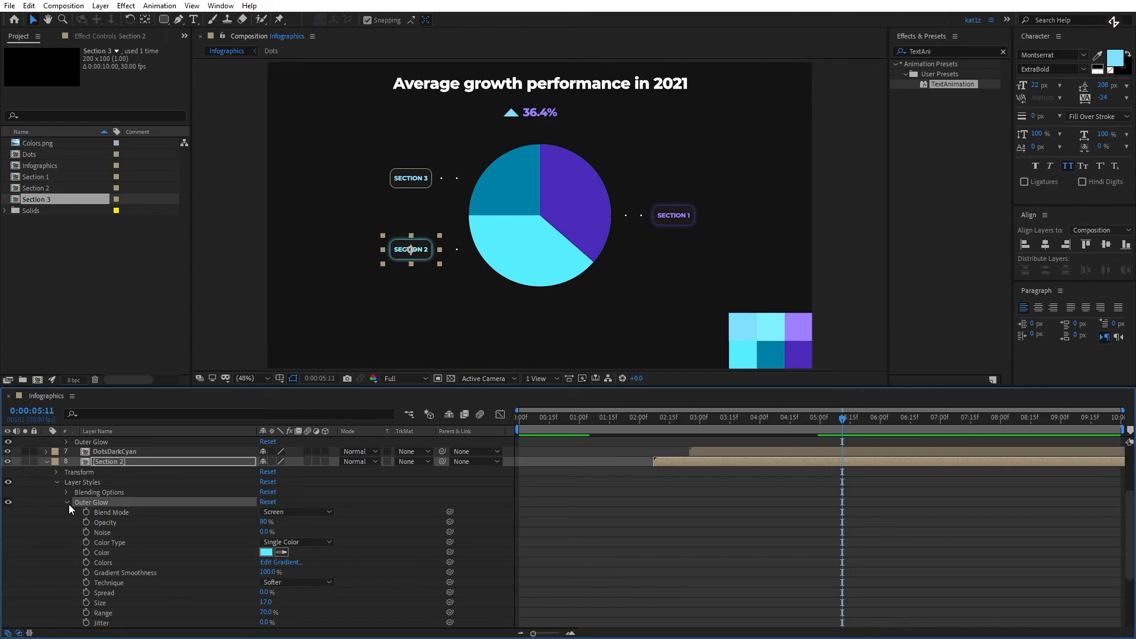
pyautogui.click(67, 503)
pyautogui.click(47, 481)
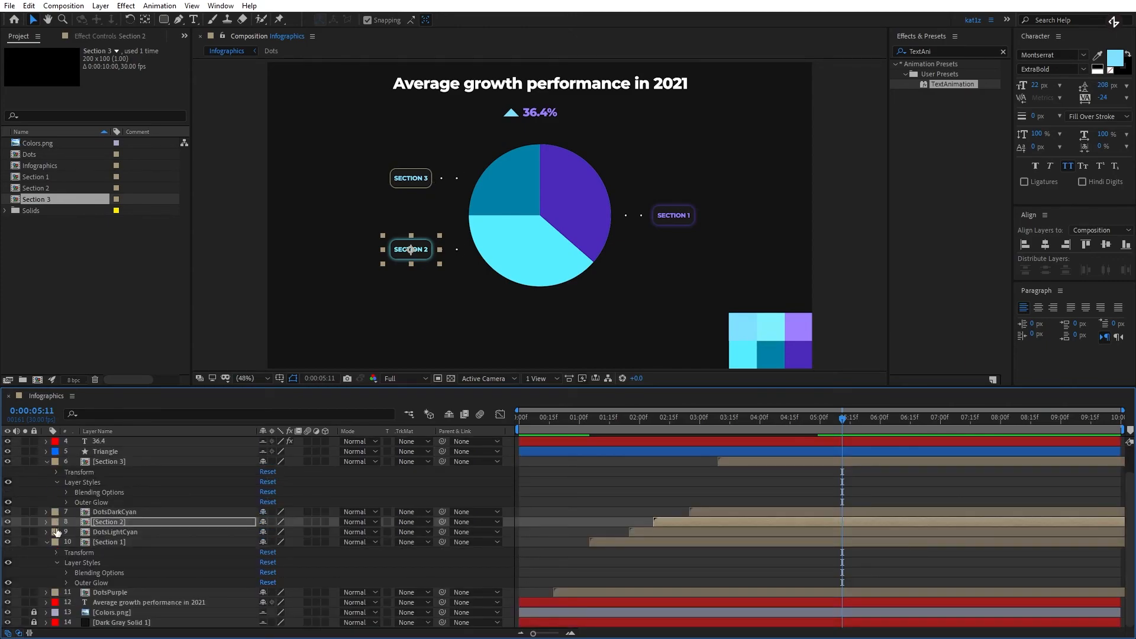
pyautogui.click(47, 541)
pyautogui.click(92, 531)
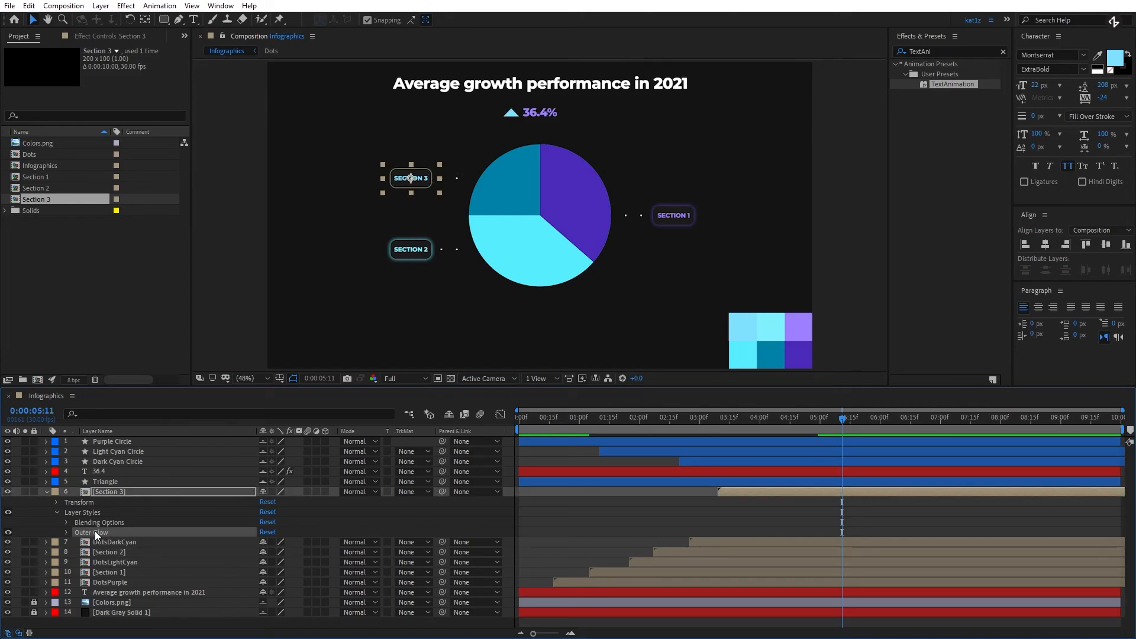
pyautogui.click(66, 531)
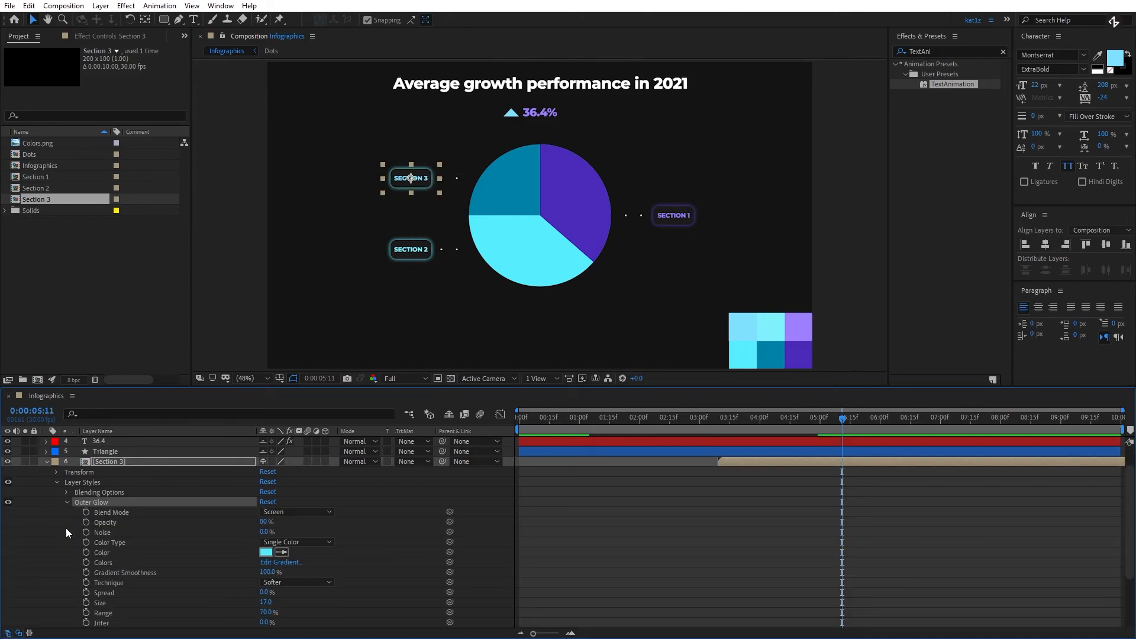
# Recolour Section 3's Outer Glow with the dark cyan sampled from its pie slice and collapse the layer.
pyautogui.click(281, 552)
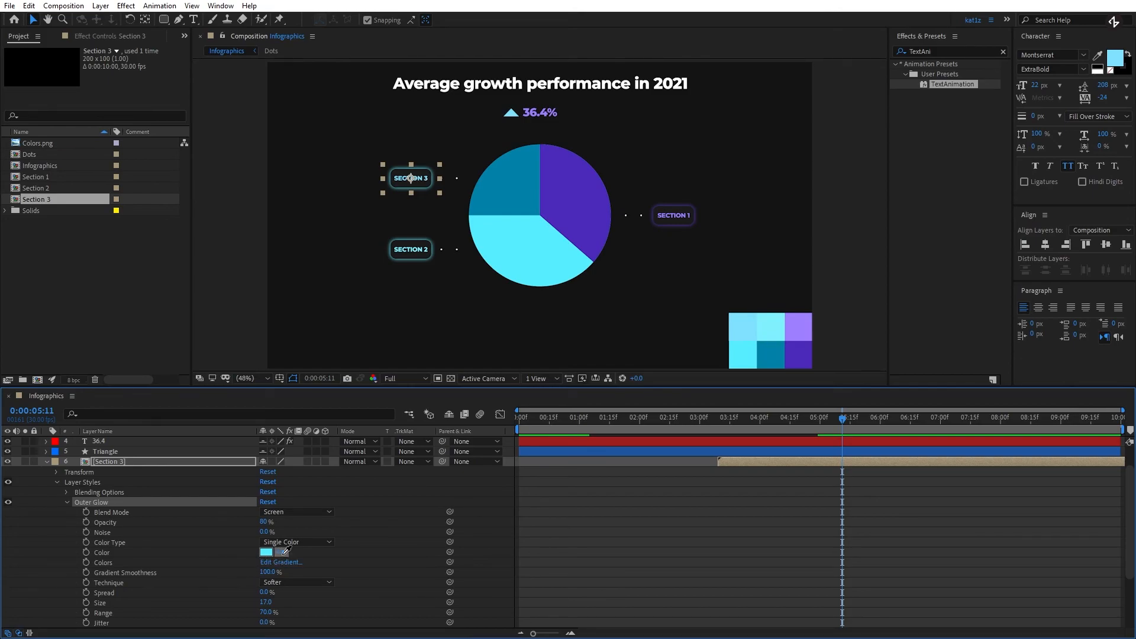
pyautogui.click(507, 191)
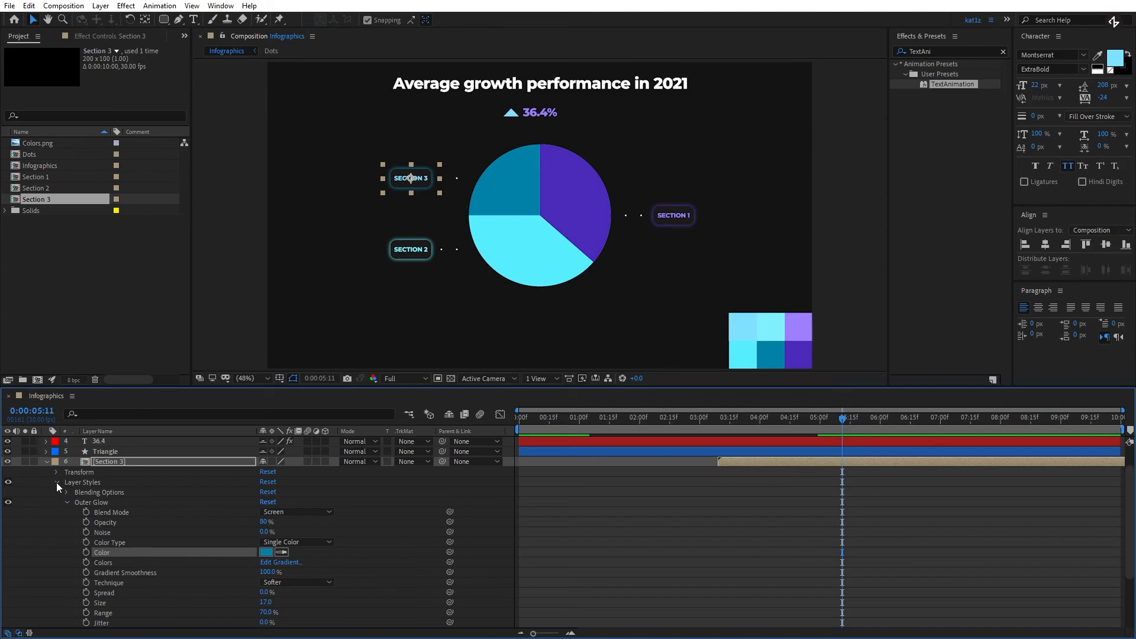
pyautogui.click(46, 461)
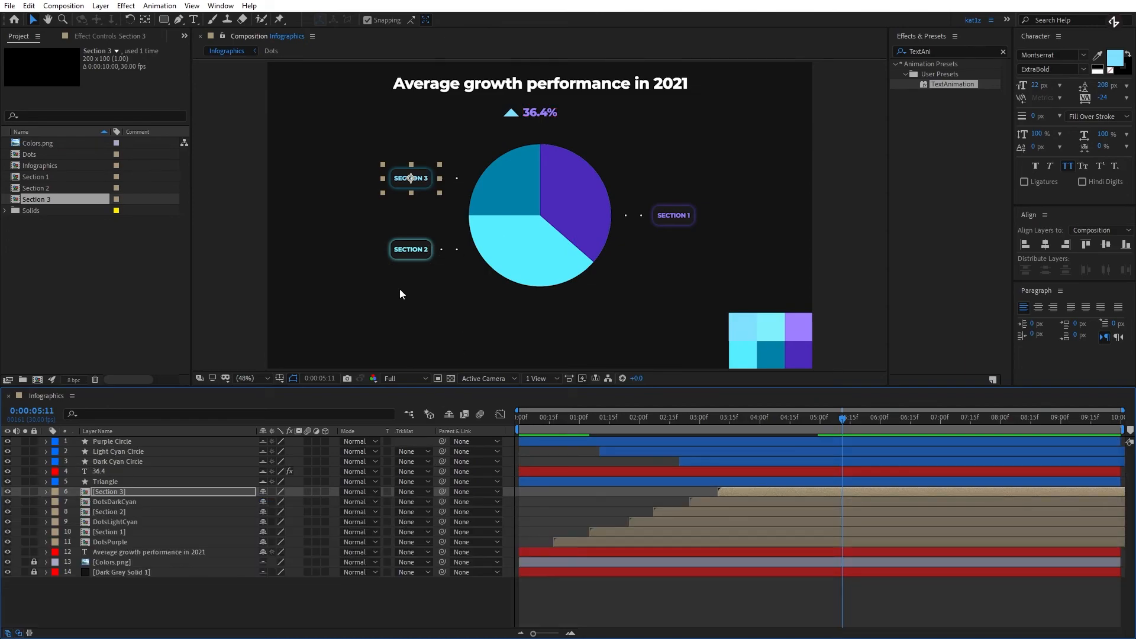
# Preview the animation from the start to check the glowing labels, and leave every layer deselected.
pyautogui.press('Home')
pyautogui.press('space')
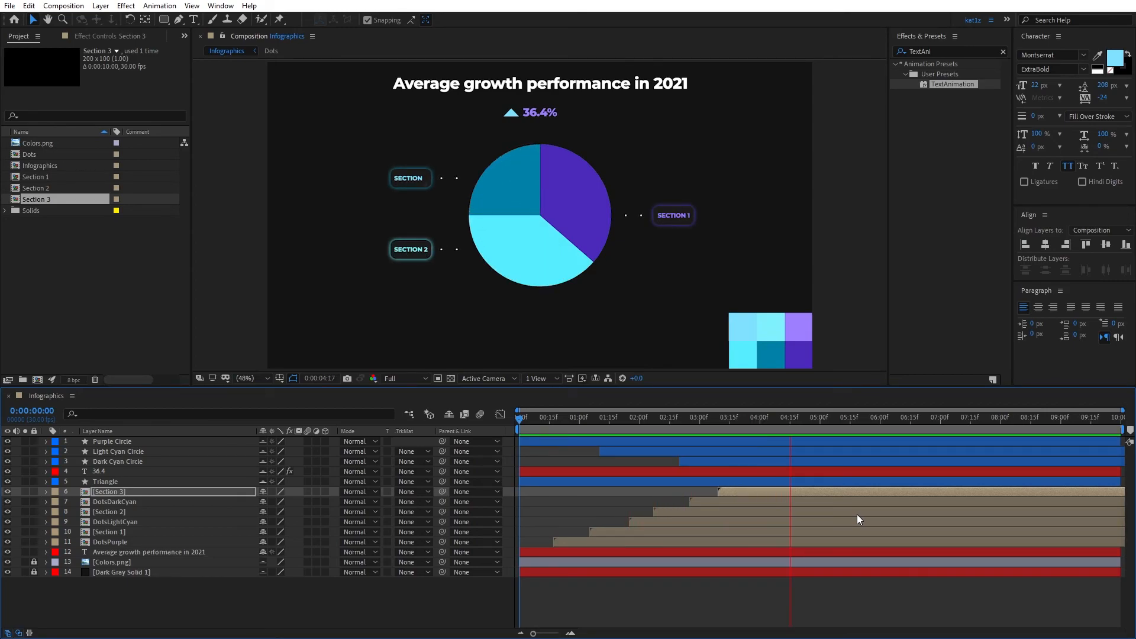
pyautogui.press('space')
pyautogui.click(409, 607)
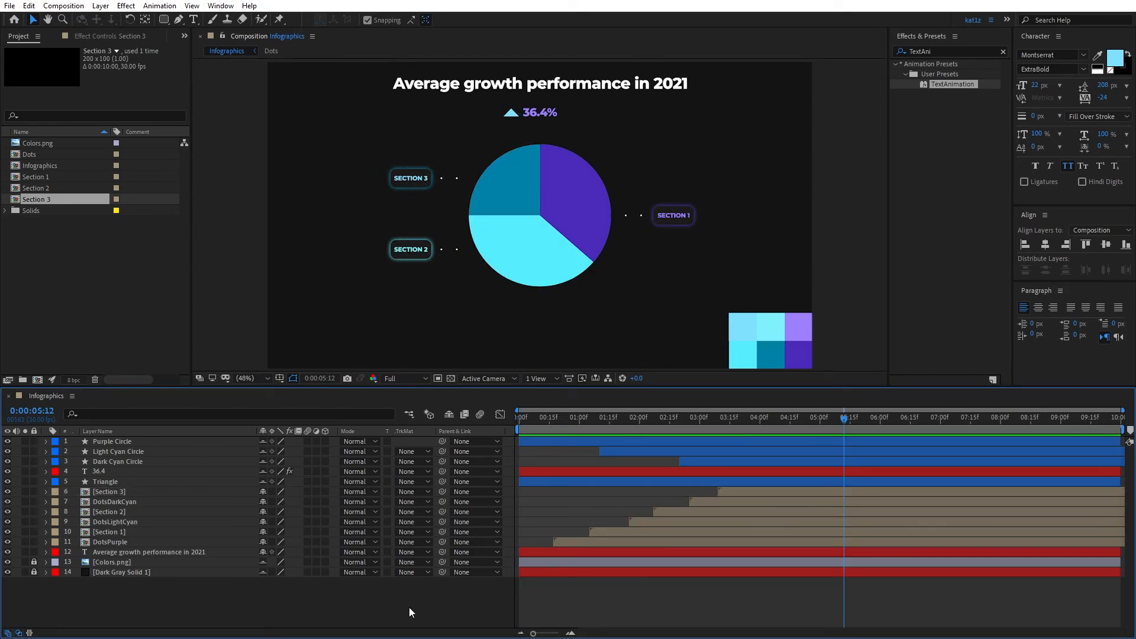
# Duplicate the title text layer and move the copy straight down below the pie chart.
pyautogui.click(450, 88)
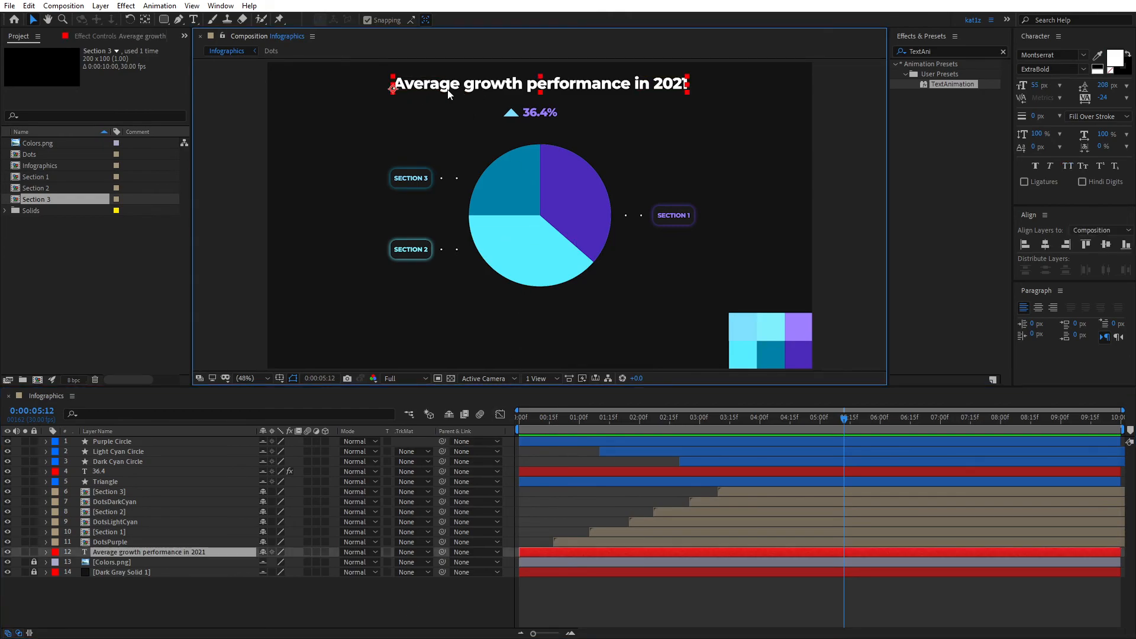
pyautogui.hotkey('ctrl', 'd')
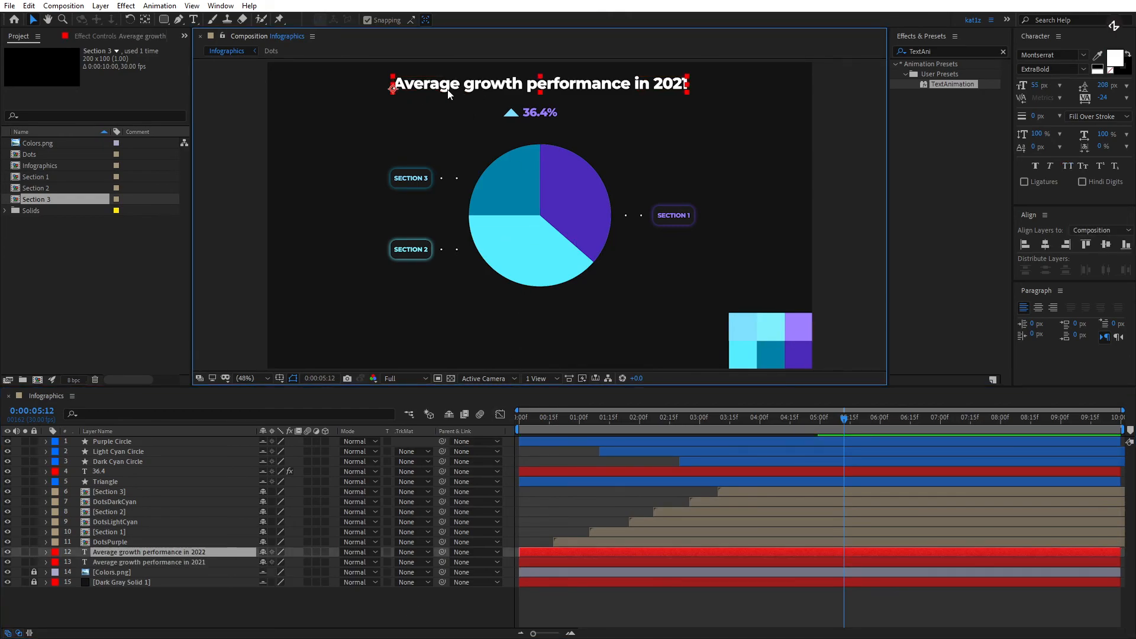
pyautogui.moveTo(473, 91); pyautogui.dragTo(496, 341)
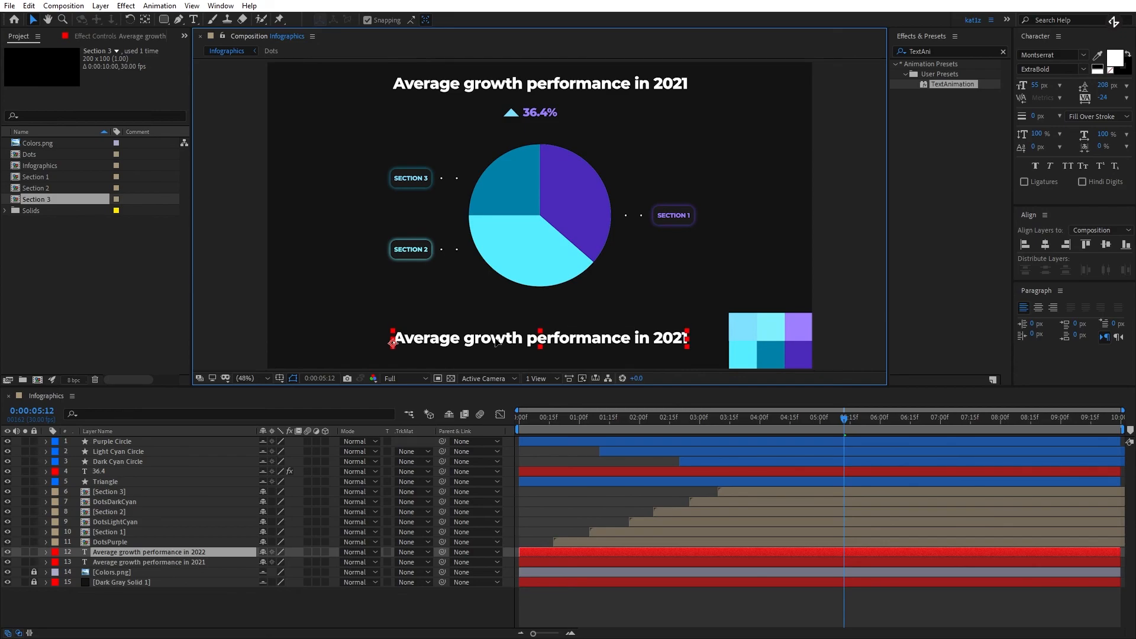
# Replace the duplicated title's text with "comments" and centre it horizontally in the composition.
pyautogui.doubleClick(166, 552)
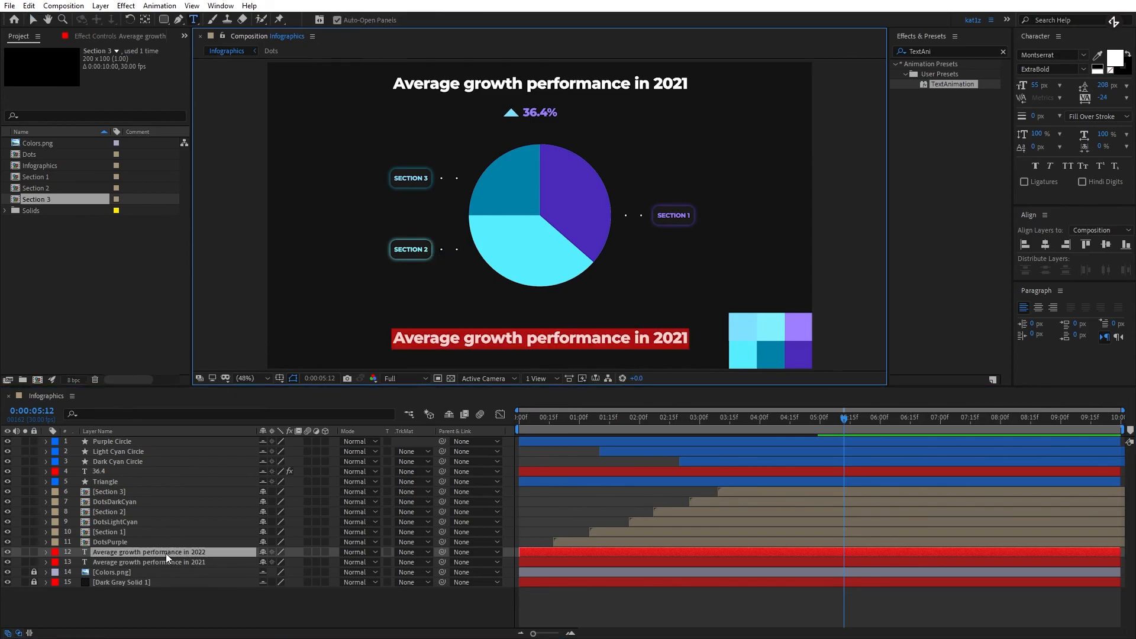
pyautogui.write('comments')
pyautogui.click(162, 559)
pyautogui.click(162, 553)
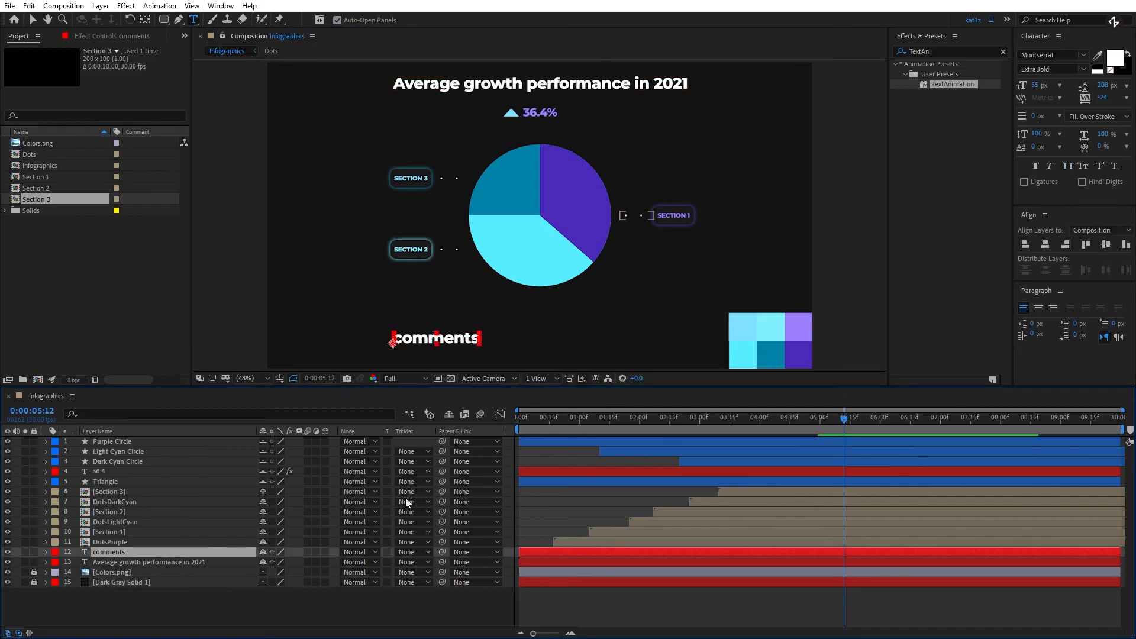
pyautogui.click(1049, 242)
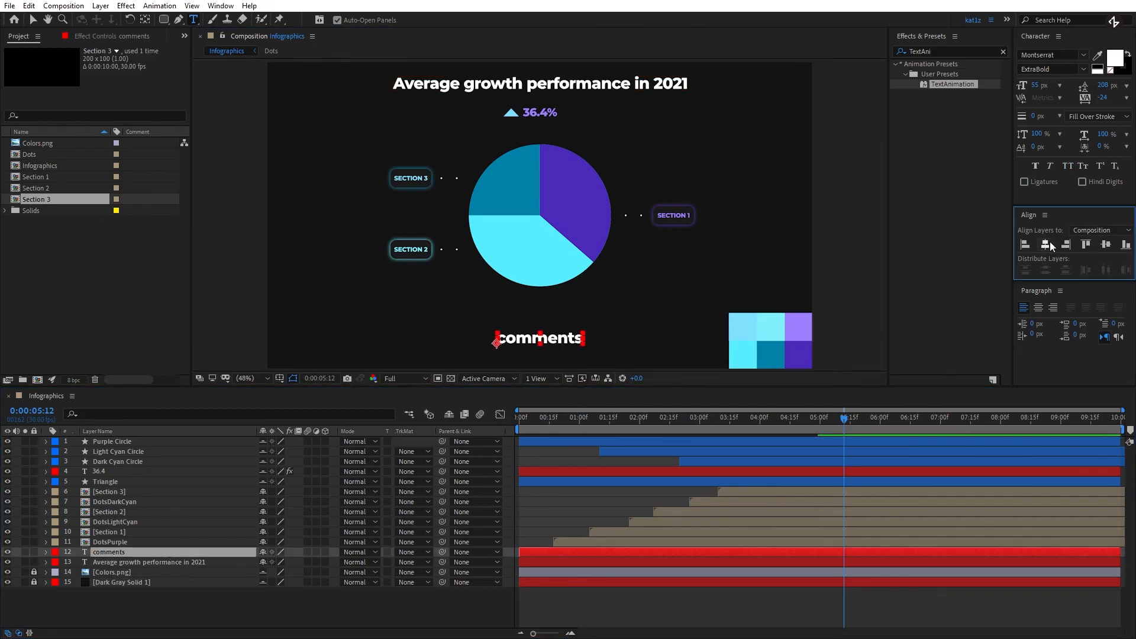
# Set the comments layer's Animator 1 range selector to be based on Characters.
pyautogui.click(47, 551)
pyautogui.click(56, 563)
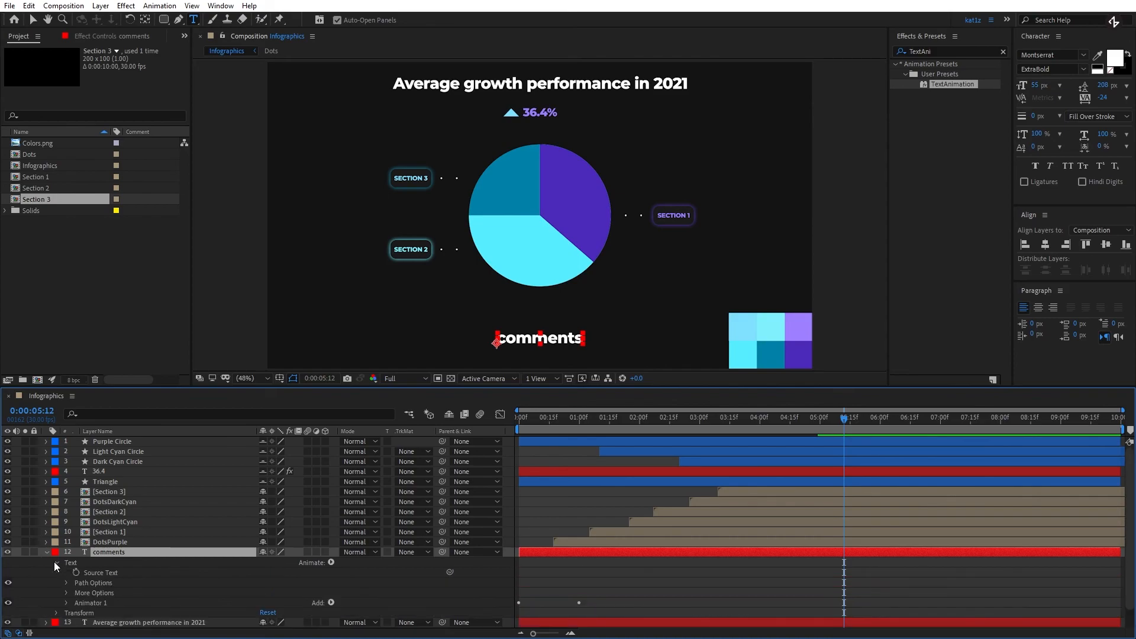
pyautogui.click(66, 602)
pyautogui.scroll(-2, 128, 589)
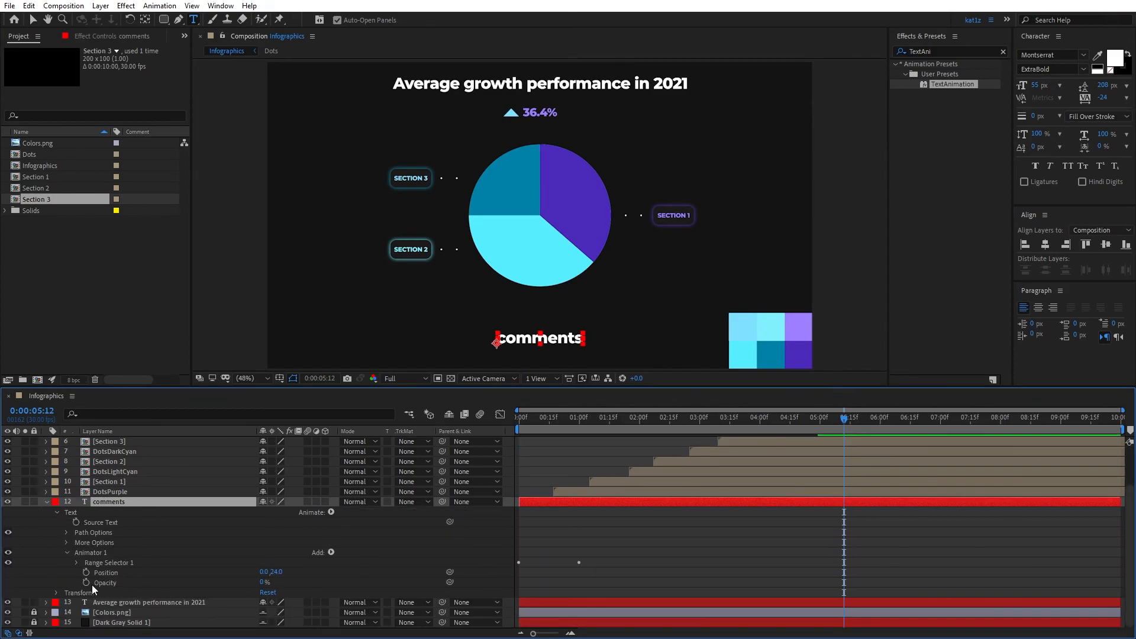
pyautogui.click(76, 562)
pyautogui.scroll(-1, 87, 566)
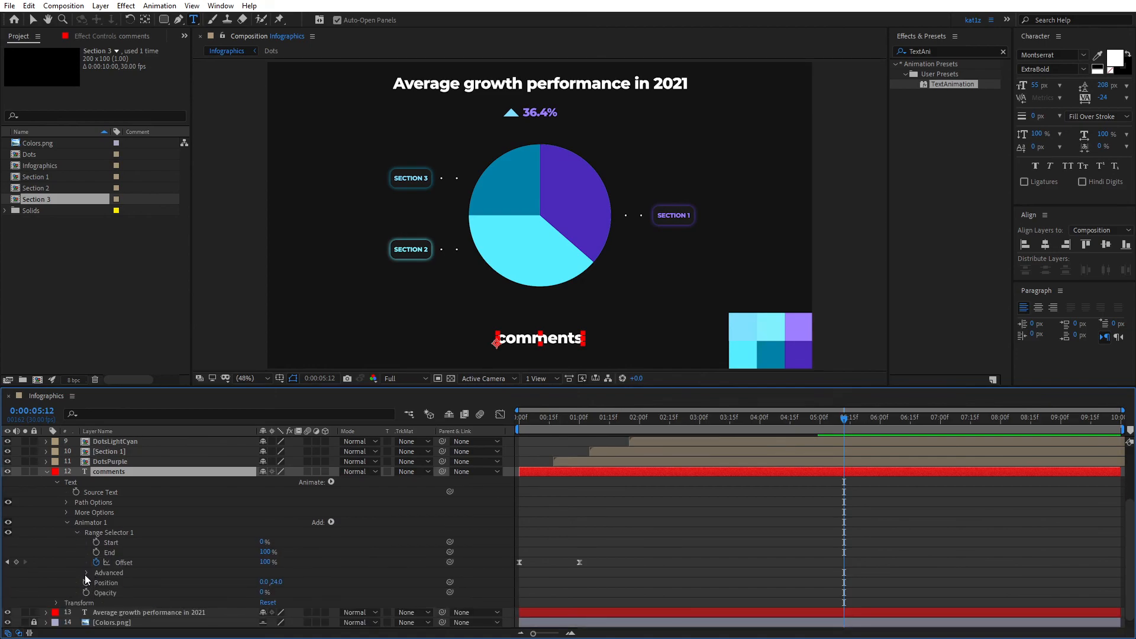
pyautogui.click(87, 573)
pyautogui.scroll(-3, 223, 581)
pyautogui.click(289, 491)
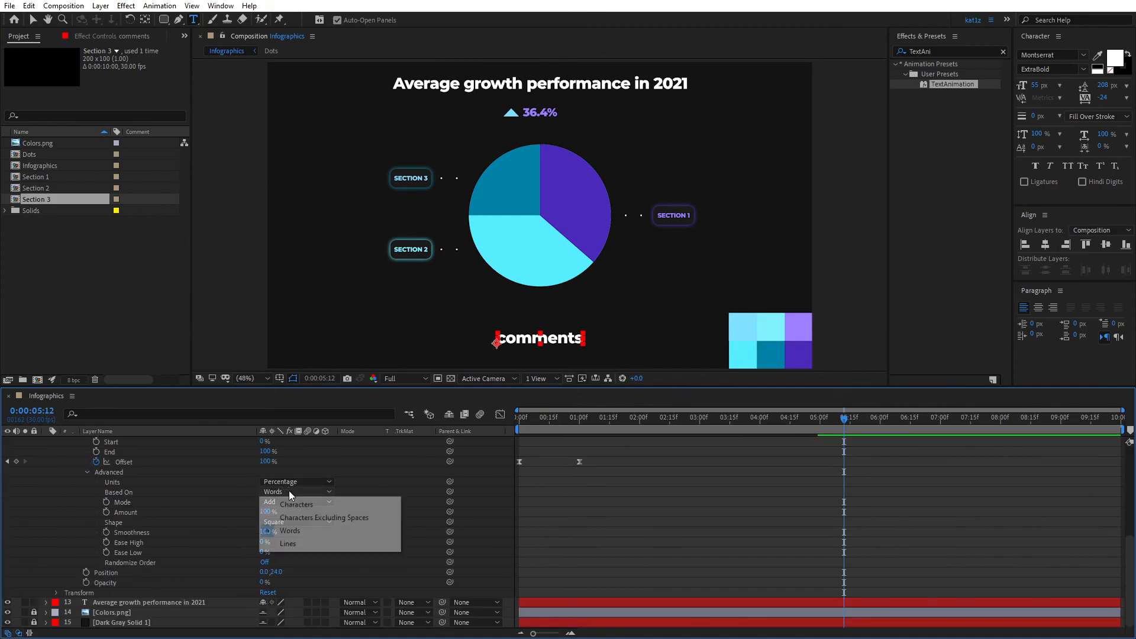
pyautogui.click(308, 505)
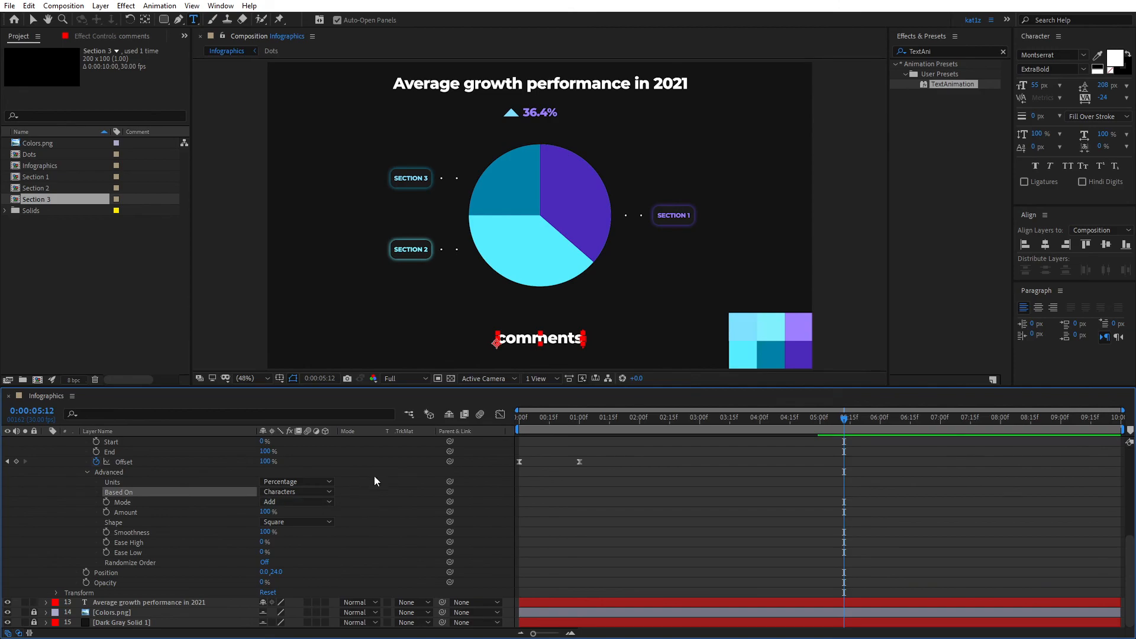
# Preview the animation from the start to check the character-based reveal of the comments text.
pyautogui.moveTo(537, 422); pyautogui.dragTo(510, 421)
pyautogui.press('space')
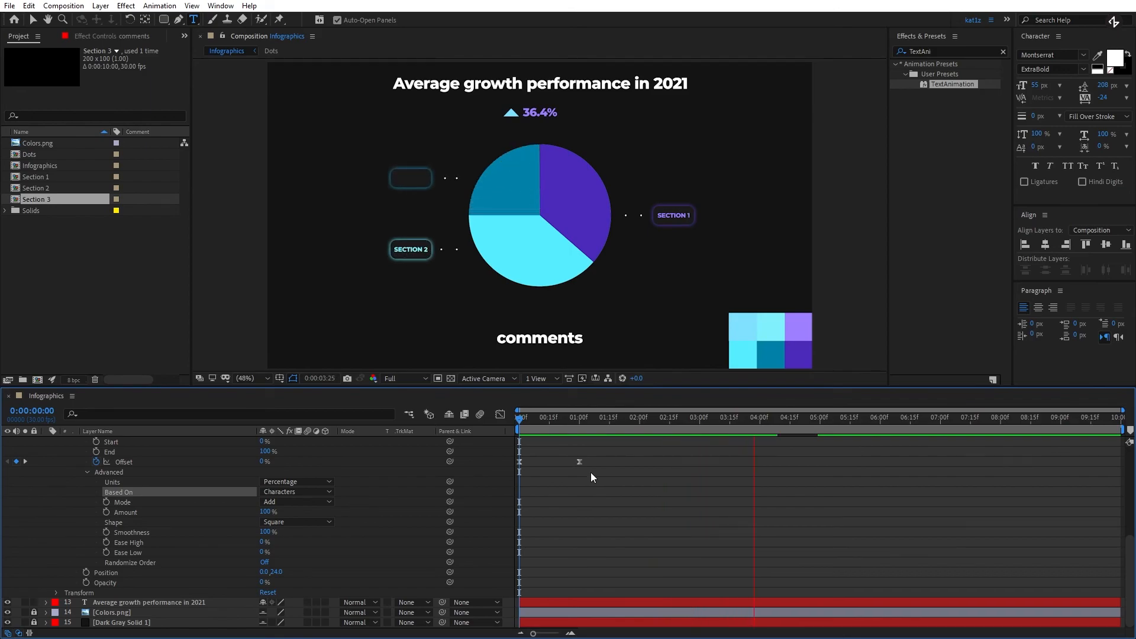
pyautogui.press('space')
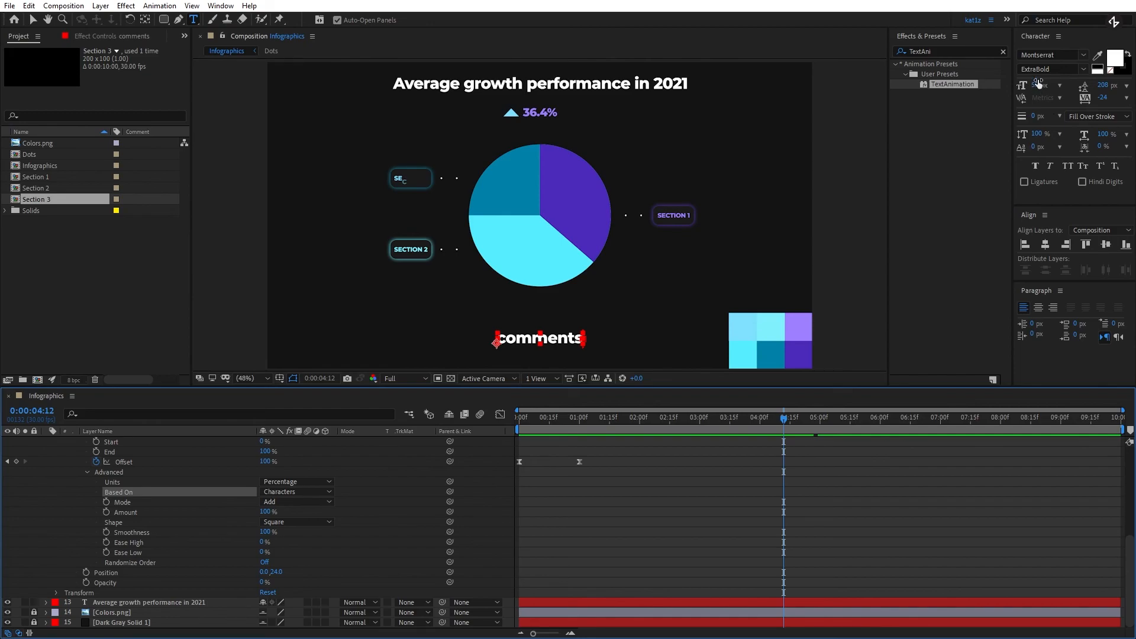
# Reduce the comments text's font size to 40 px and centre it horizontally in the composition again.
pyautogui.moveTo(1038, 92); pyautogui.dragTo(1024, 89)
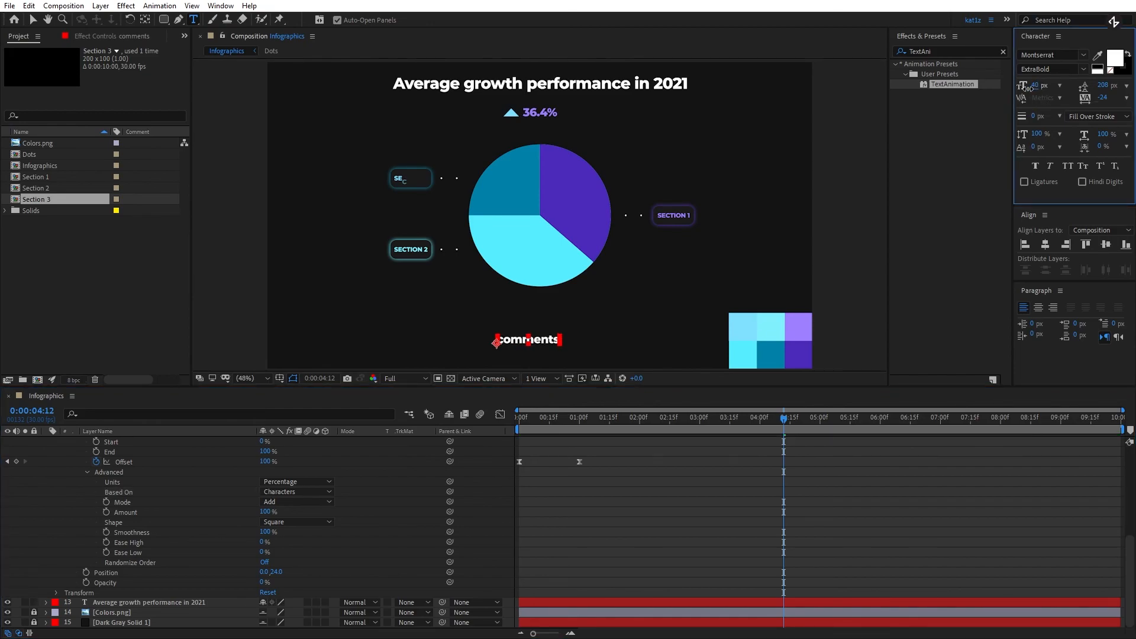
pyautogui.click(1044, 247)
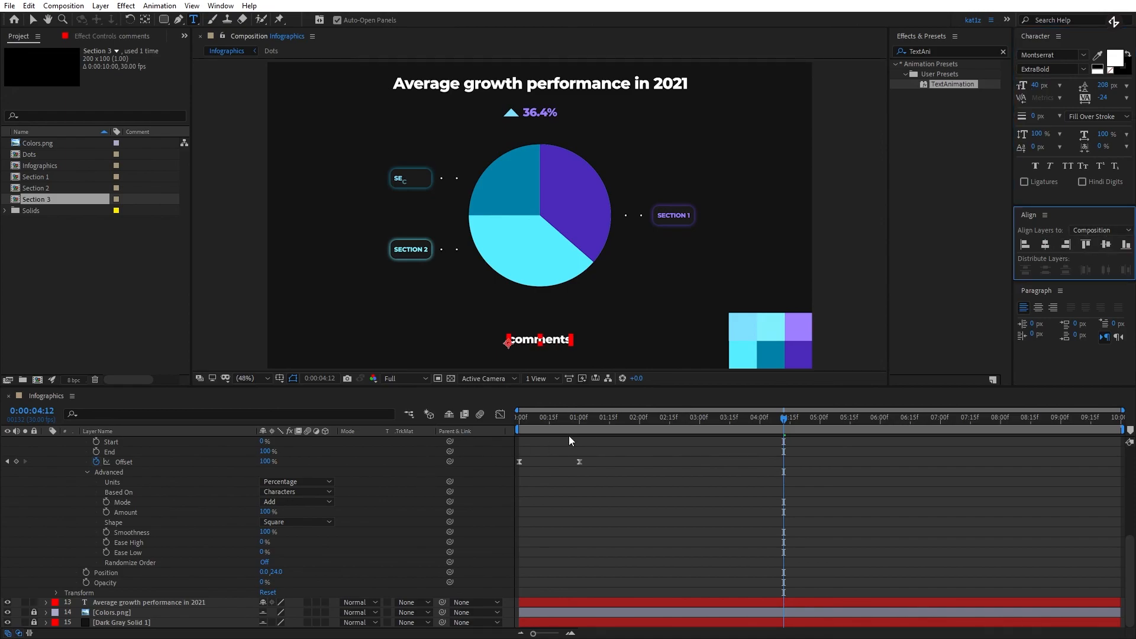
# Preview the animation from the start to check the resized comments text.
pyautogui.press('Home')
pyautogui.press('space')
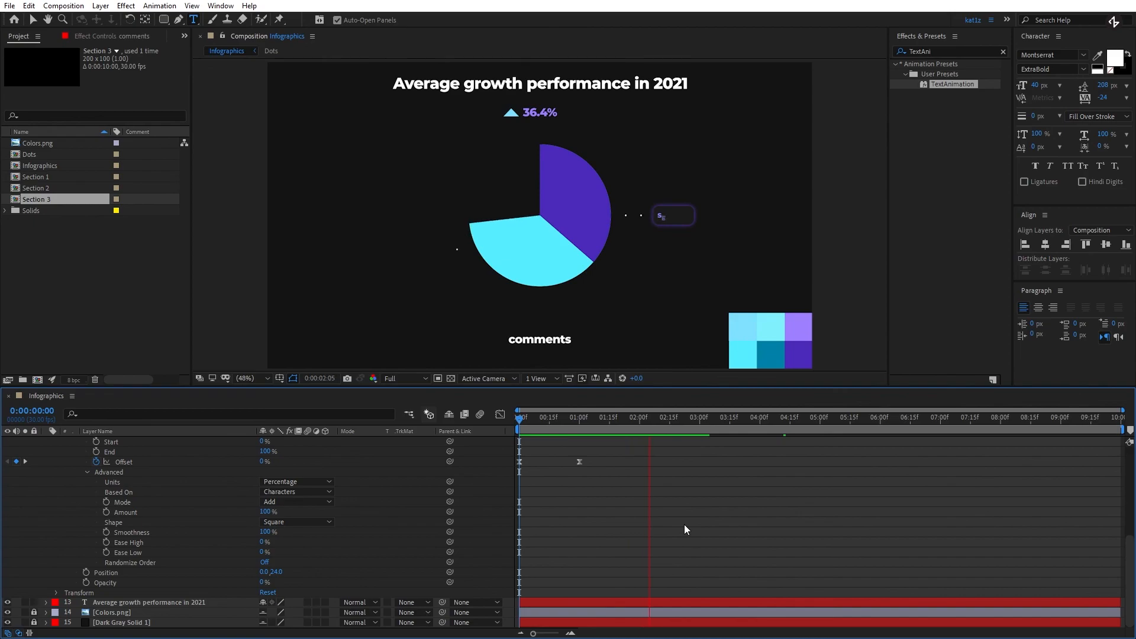
pyautogui.press('v')
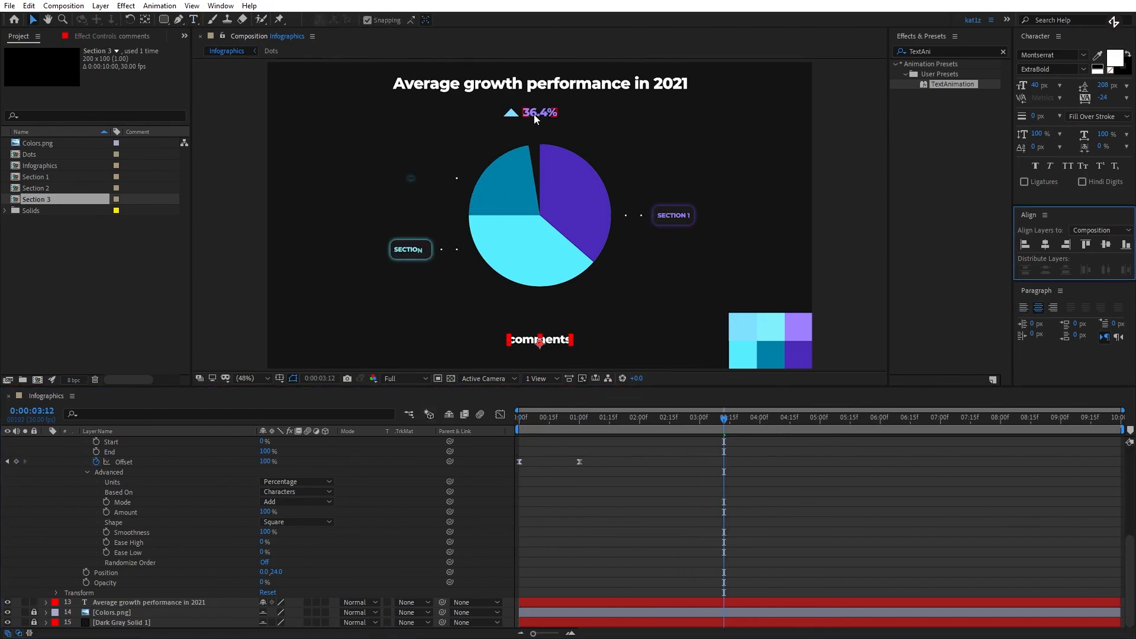
# Shift the 36.4% text and its triangle together slightly to the right so they sit centred under the title.
pyautogui.click(533, 115)
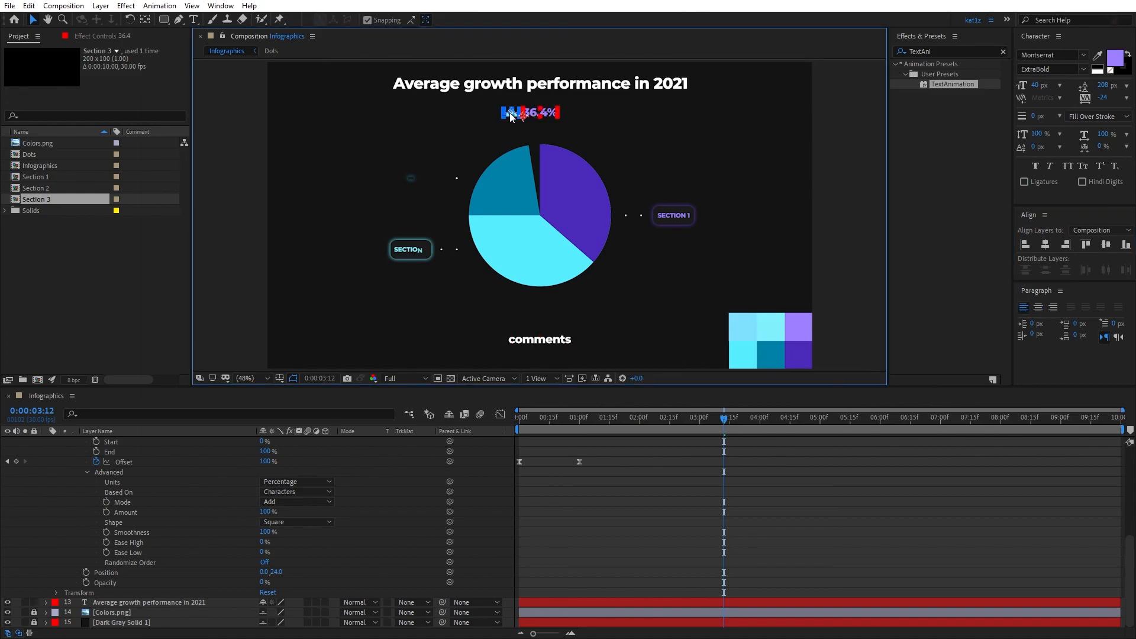
pyautogui.moveTo(547, 116); pyautogui.dragTo(555, 114)
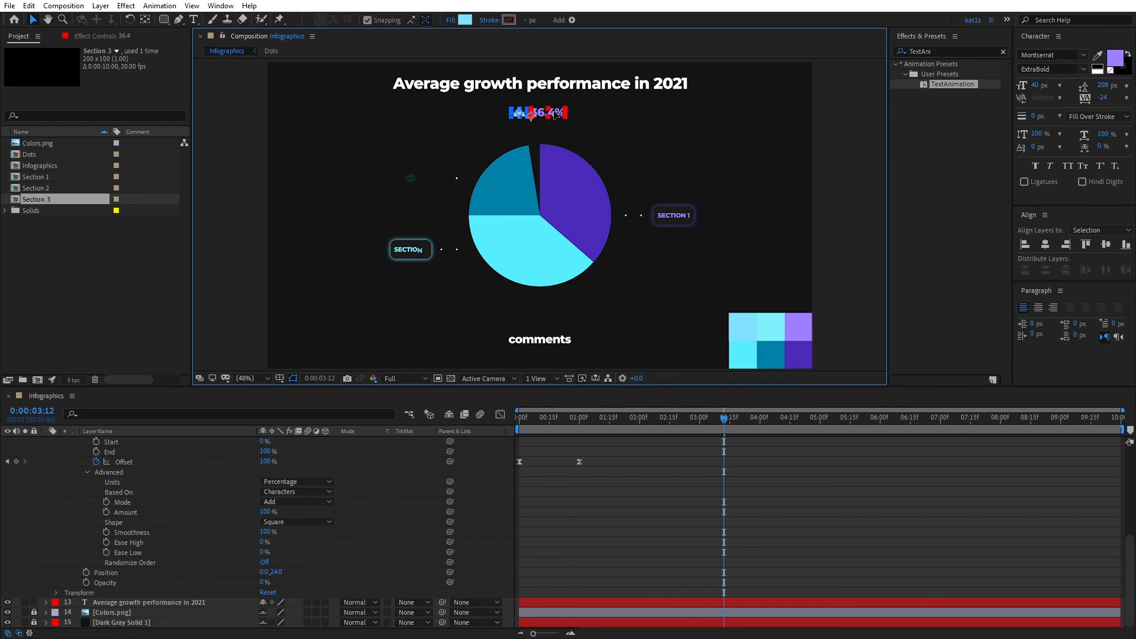
pyautogui.click(577, 555)
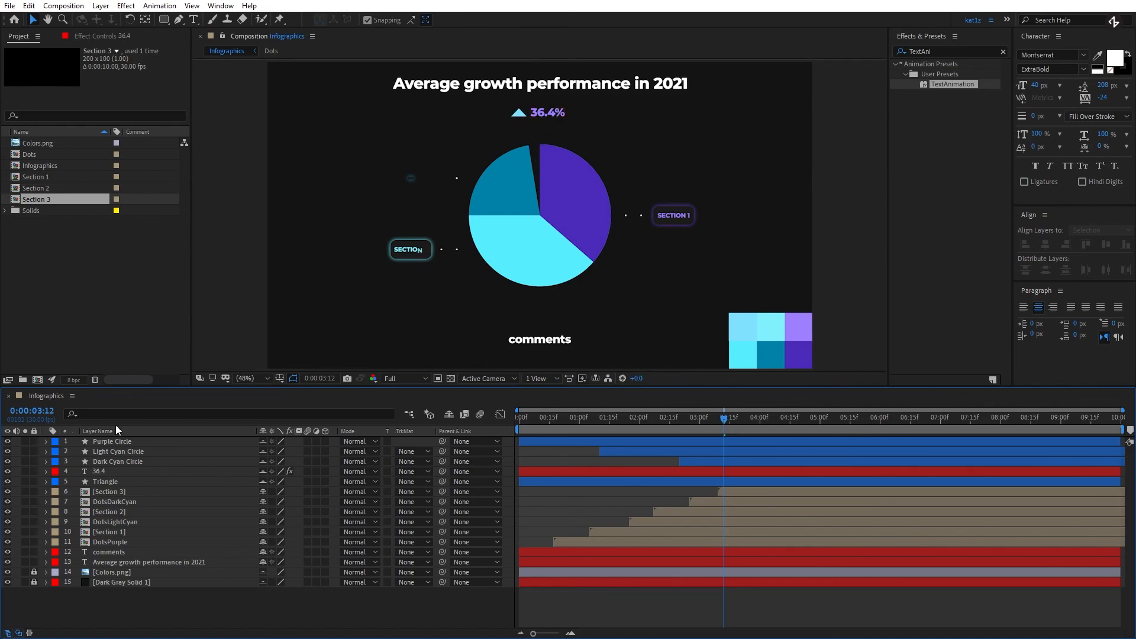
# Nudge the three circle layers, the Section 1, 2 and 3 layers and all dots layers down together by about 20 px.
pyautogui.click(112, 443)
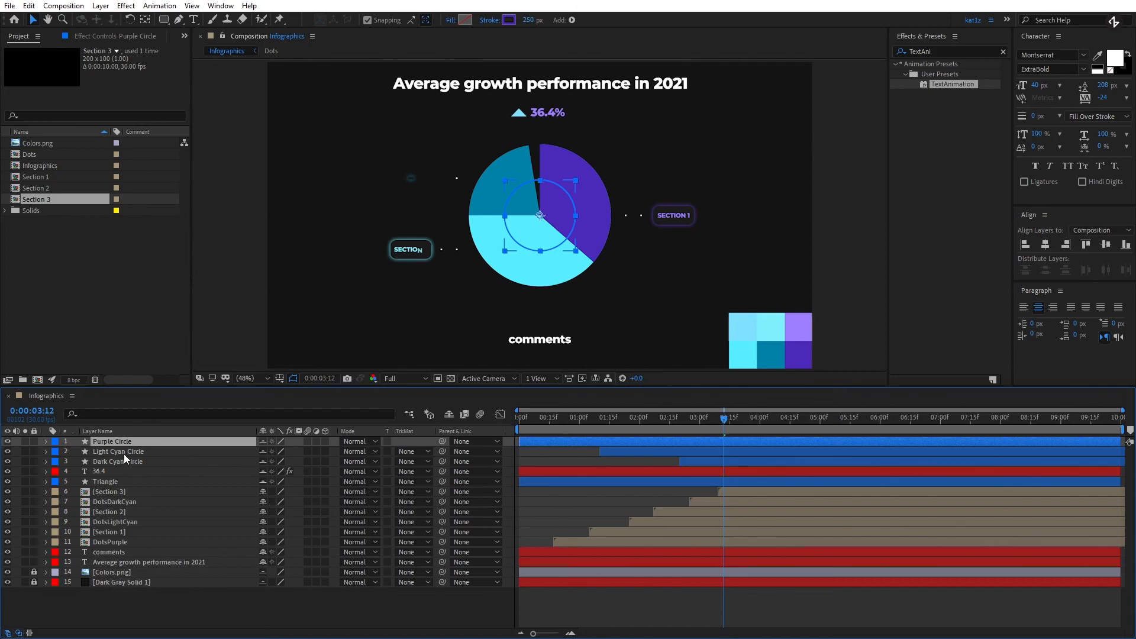
pyautogui.keyDown('ctrl'); pyautogui.click(123, 453); pyautogui.keyUp('ctrl')
pyautogui.keyDown('ctrl'); pyautogui.click(123, 461); pyautogui.keyUp('ctrl')
pyautogui.keyDown('ctrl'); pyautogui.click(141, 492); pyautogui.keyUp('ctrl')
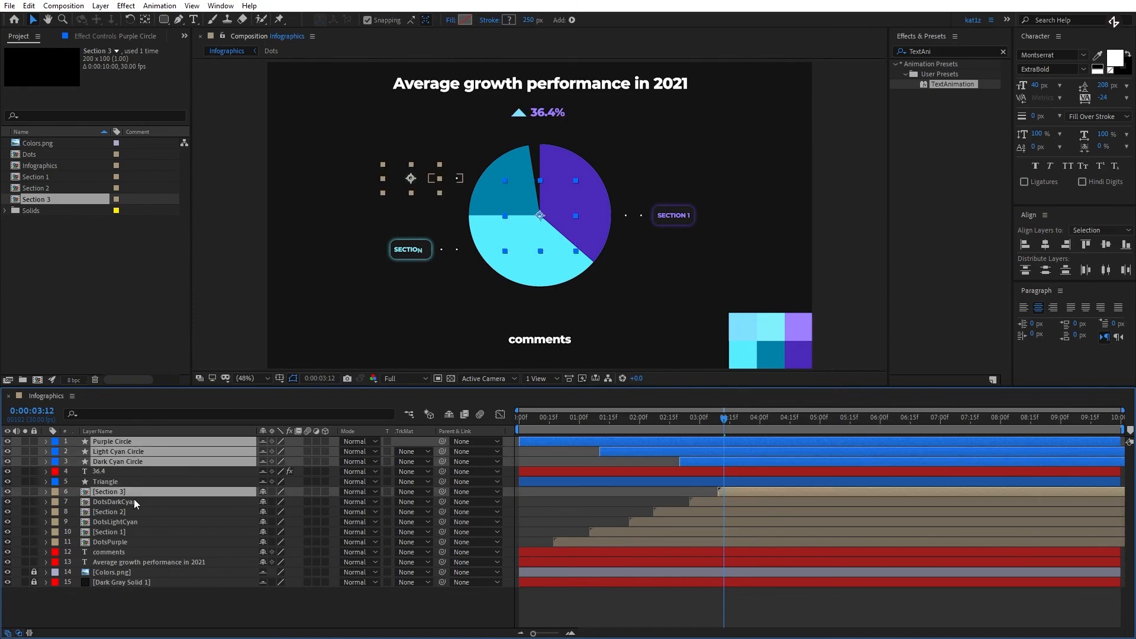
pyautogui.keyDown('ctrl'); pyautogui.click(133, 501); pyautogui.keyUp('ctrl')
pyautogui.keyDown('ctrl'); pyautogui.click(133, 511); pyautogui.keyUp('ctrl')
pyautogui.keyDown('ctrl'); pyautogui.click(133, 522); pyautogui.keyUp('ctrl')
pyautogui.keyDown('ctrl'); pyautogui.click(132, 532); pyautogui.keyUp('ctrl')
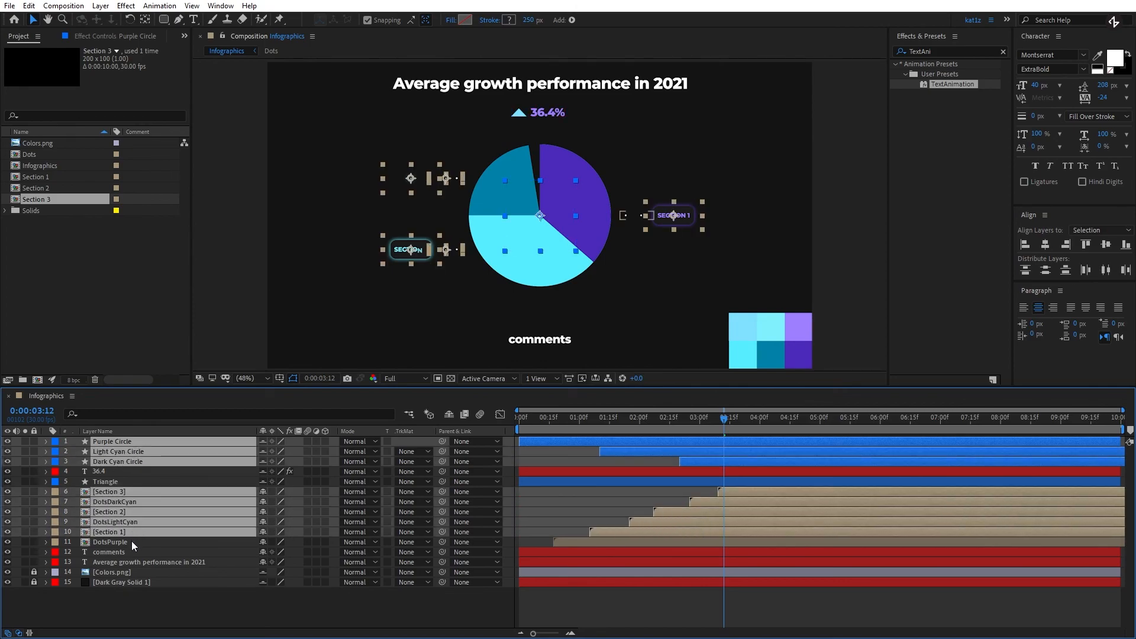
pyautogui.keyDown('ctrl'); pyautogui.click(131, 541); pyautogui.keyUp('ctrl')
pyautogui.hotkey('shift', 'Down')
pyautogui.hotkey('shift', 'Down')
pyautogui.hotkey('shift', 'Down')
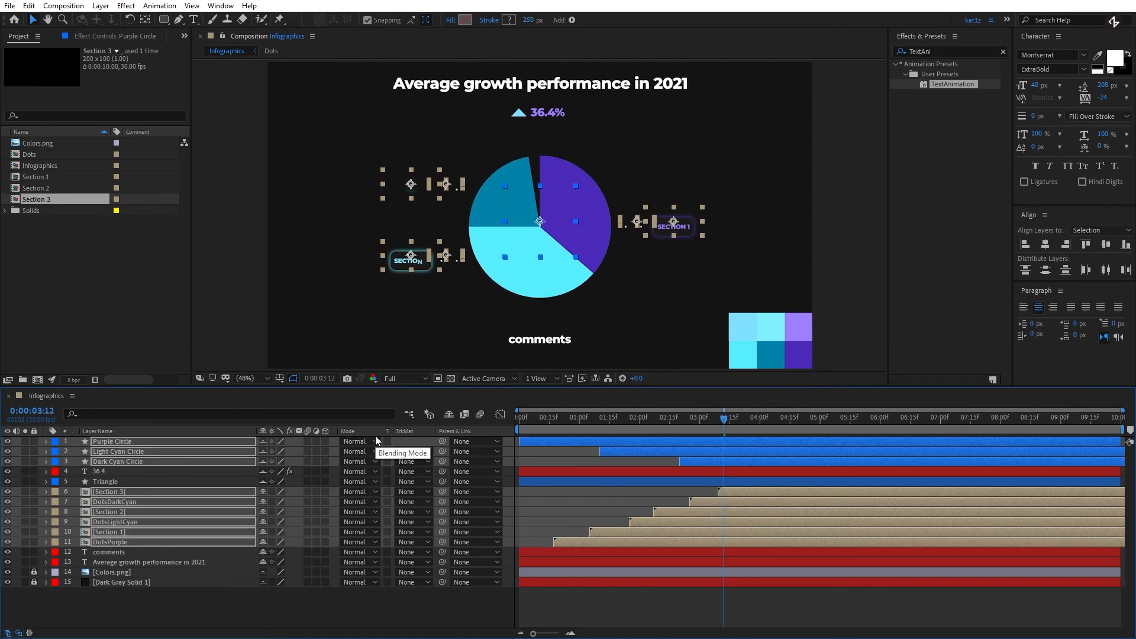
pyautogui.hotkey('shift', 'Up')
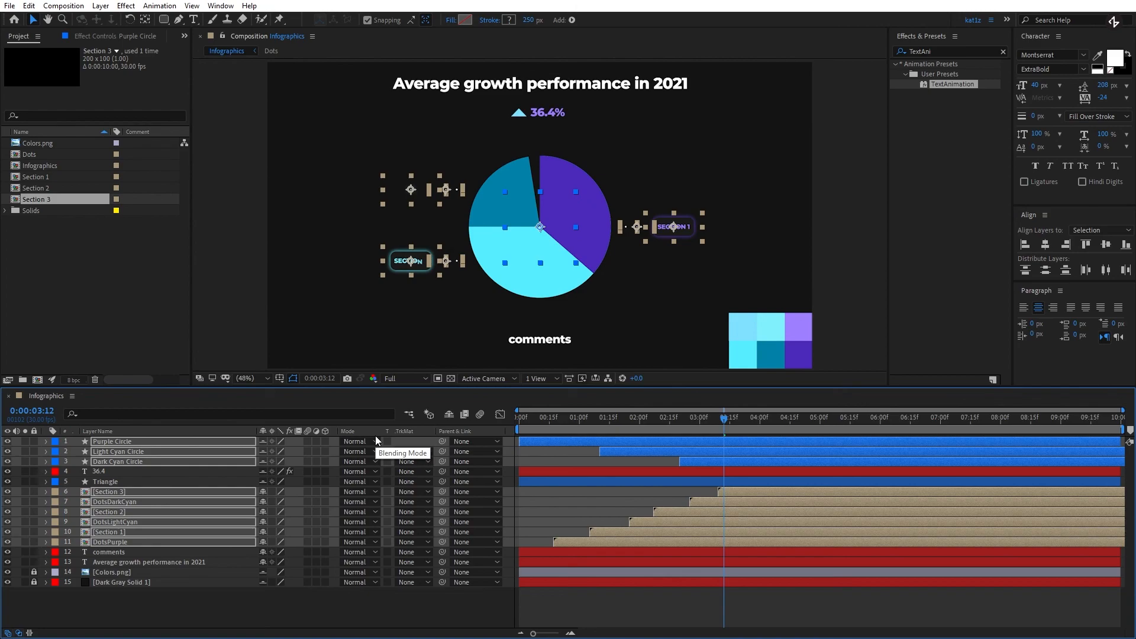
# Move the comments text slightly up towards the pie chart and preview the animation from the start.
pyautogui.click(540, 336)
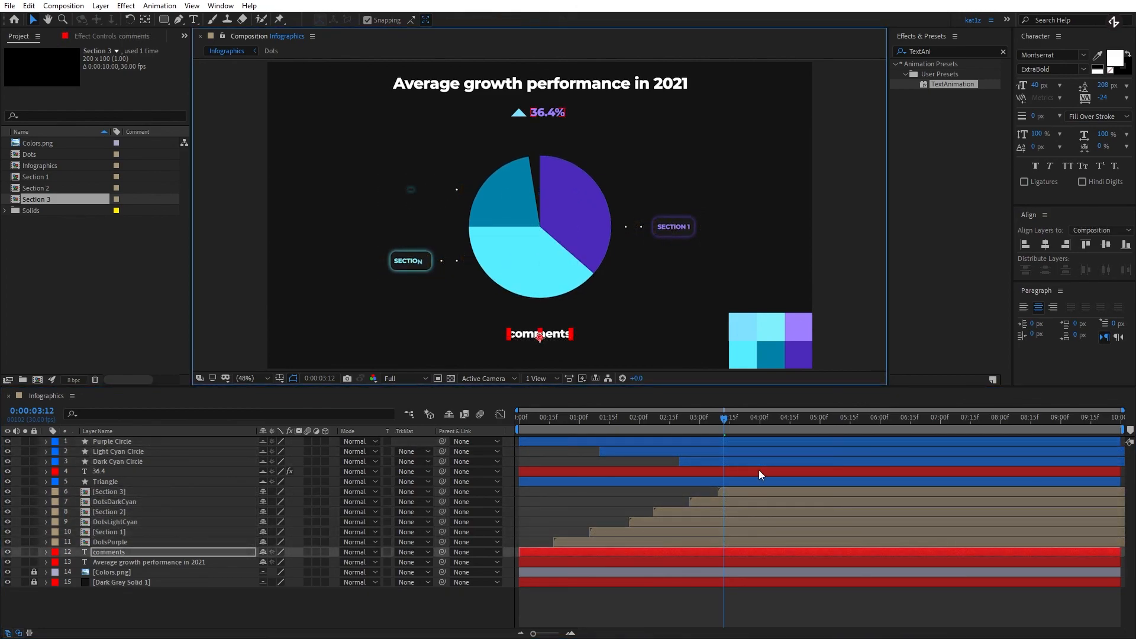
pyautogui.click(651, 597)
pyautogui.moveTo(586, 414); pyautogui.dragTo(496, 417)
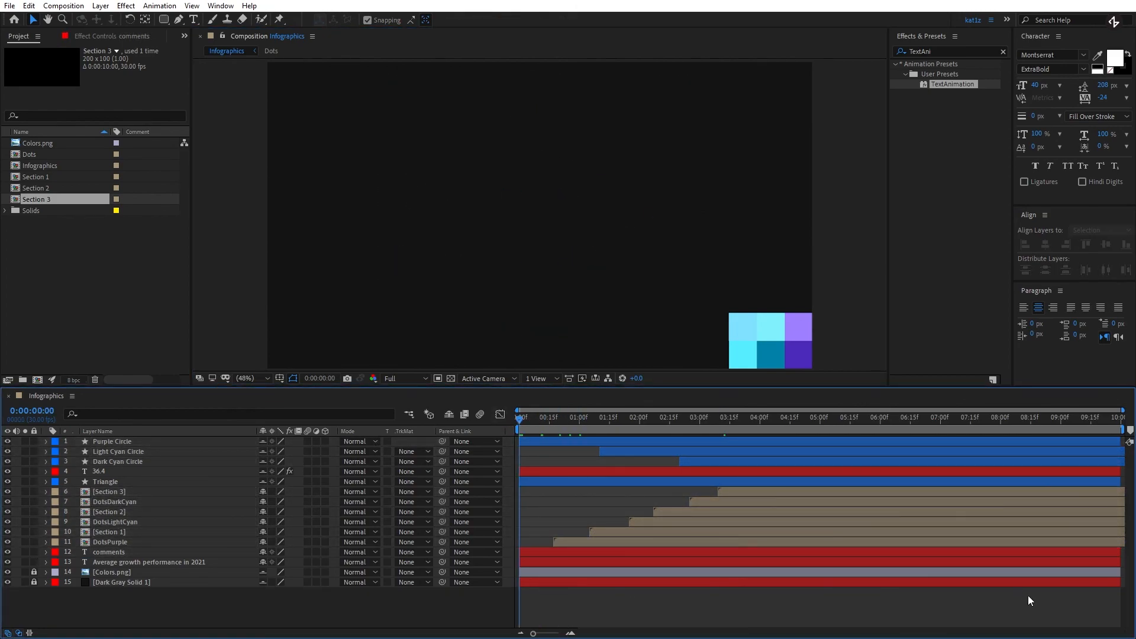
pyautogui.press('space')
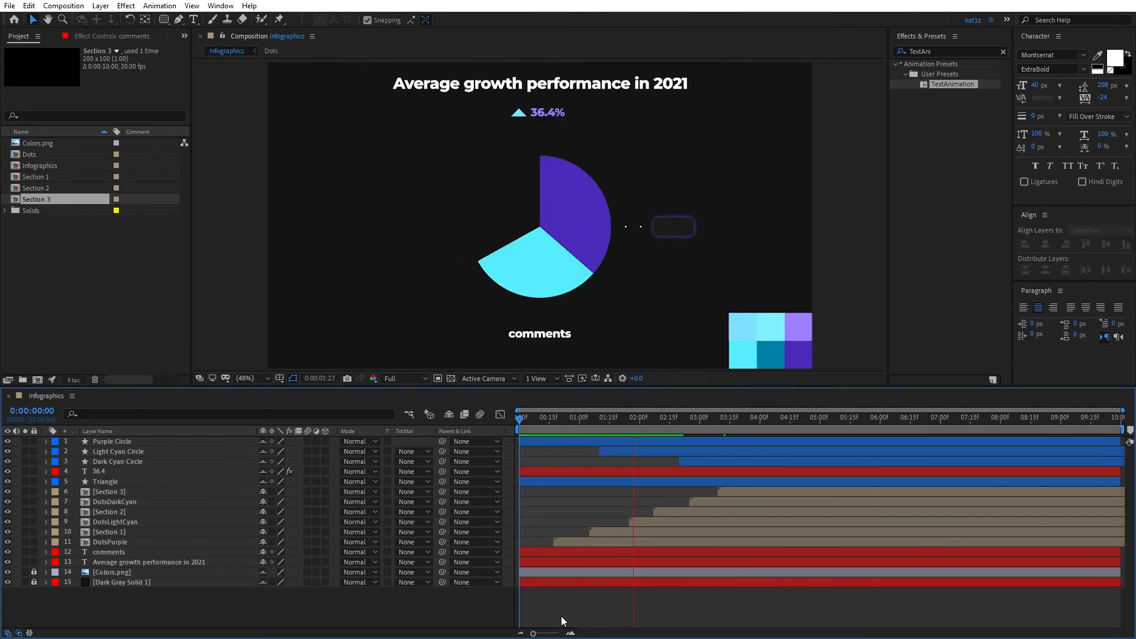
pyautogui.press('space')
# Hide the Colors.png reference layer and return to the start of the composition.
pyautogui.click(7, 572)
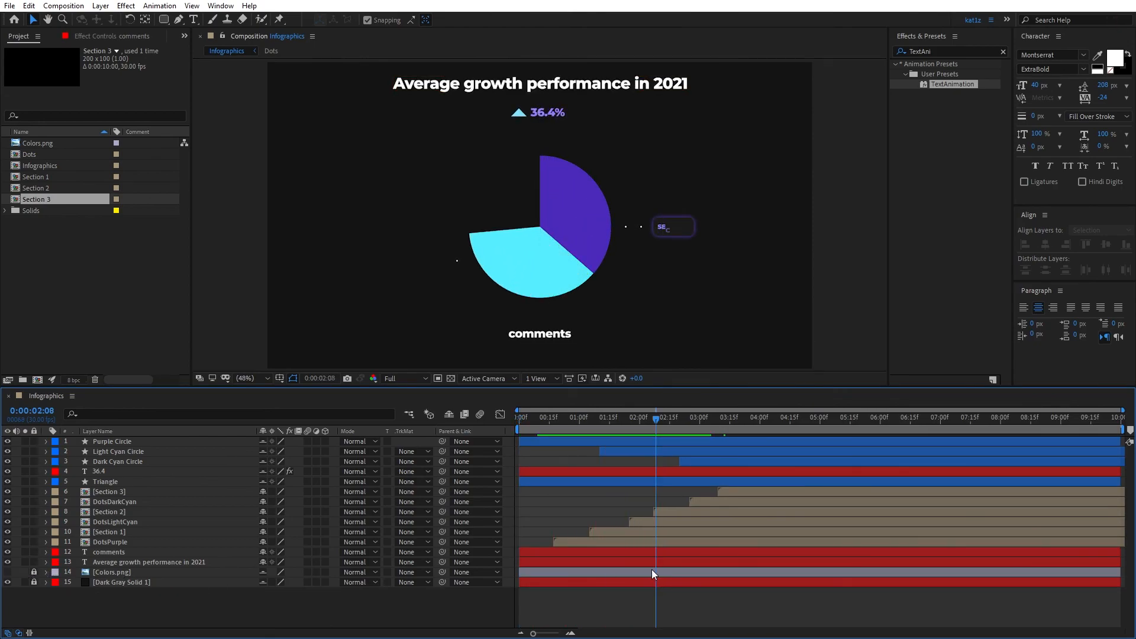
pyautogui.press('Home')
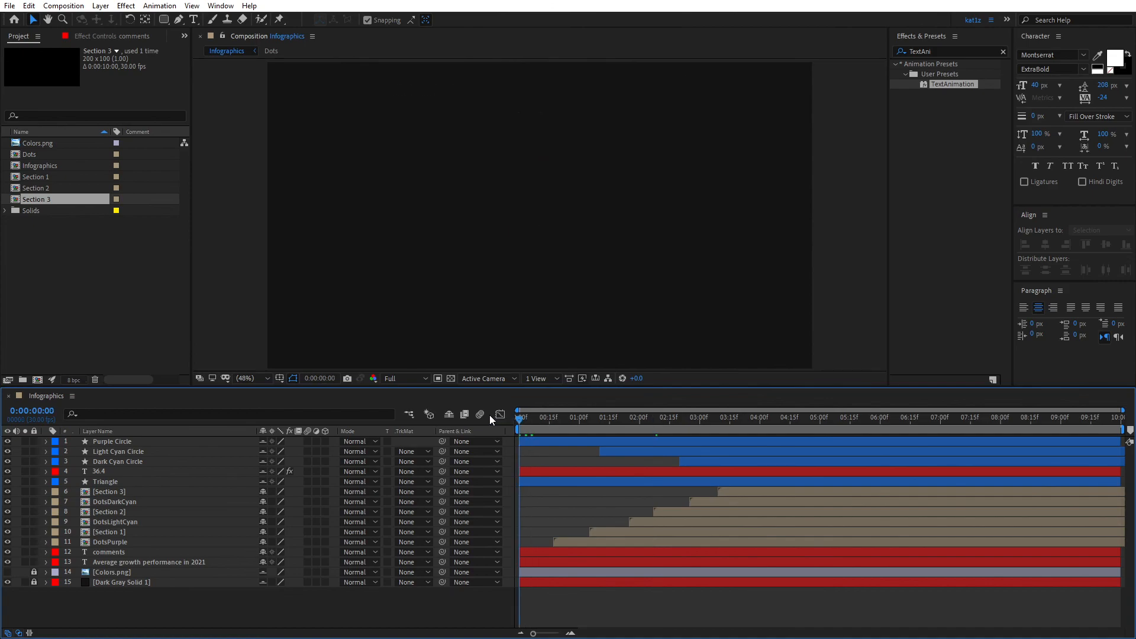